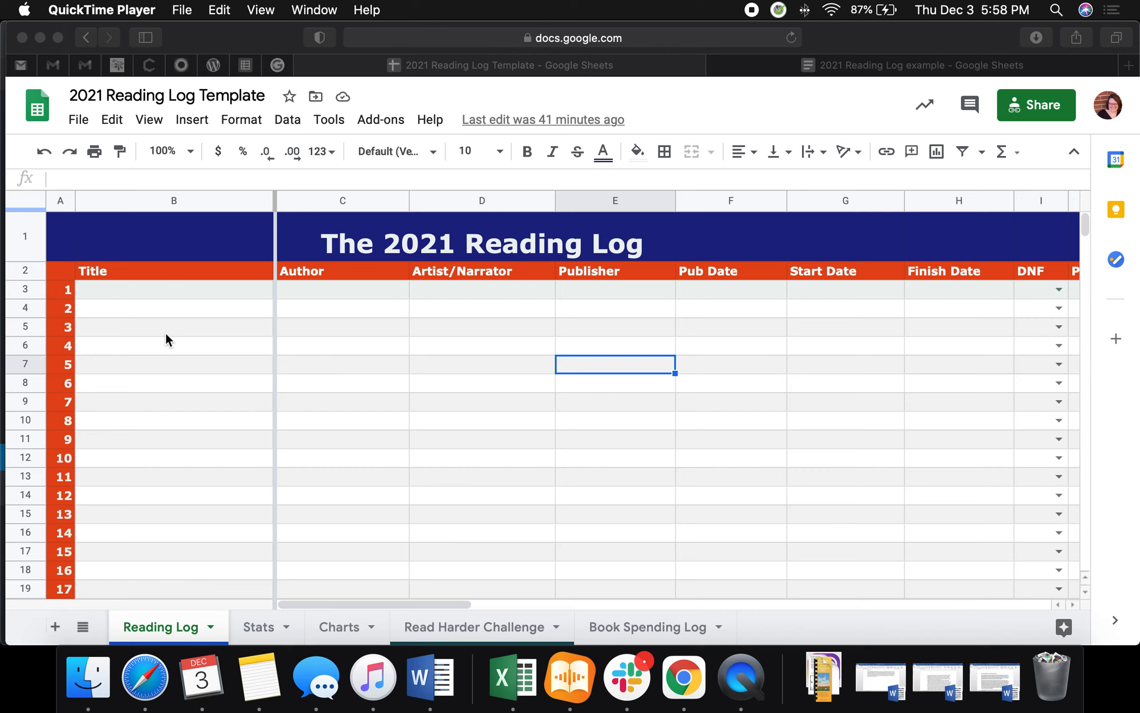
Make a copy of the template in My Drive, named with the owner's first name in possessive form followed by "2021 Reading Log".
{"action": "left_click", "coordinate": [79, 125]}
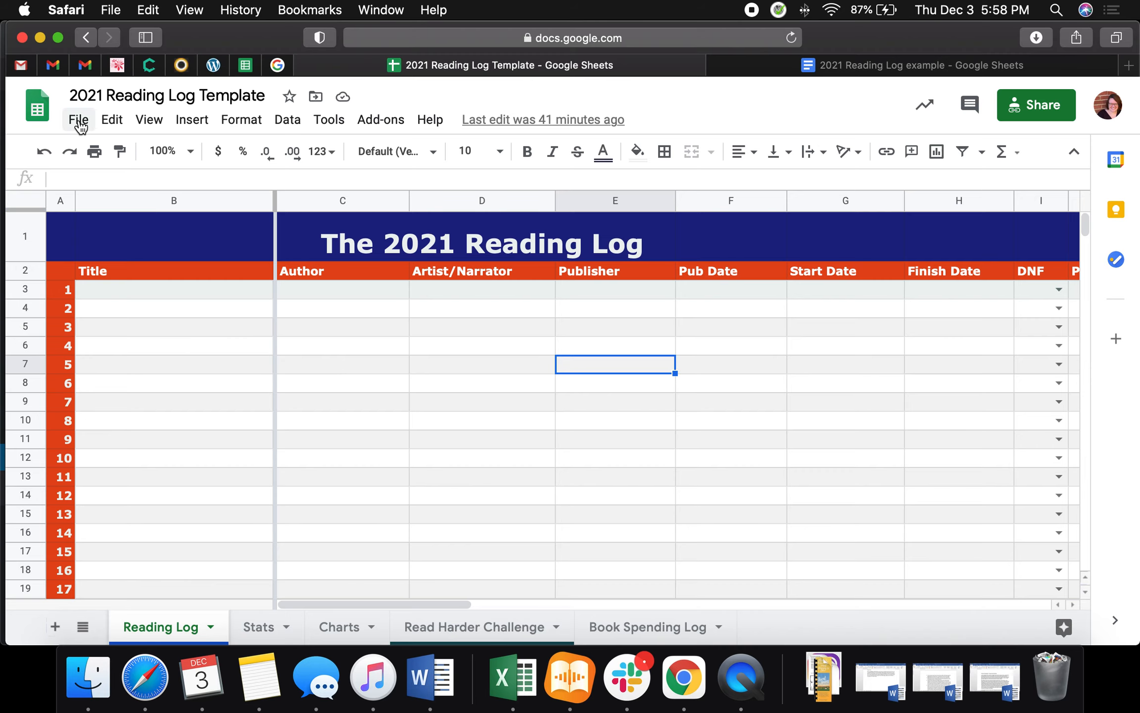
{"action": "left_click", "coordinate": [80, 124]}
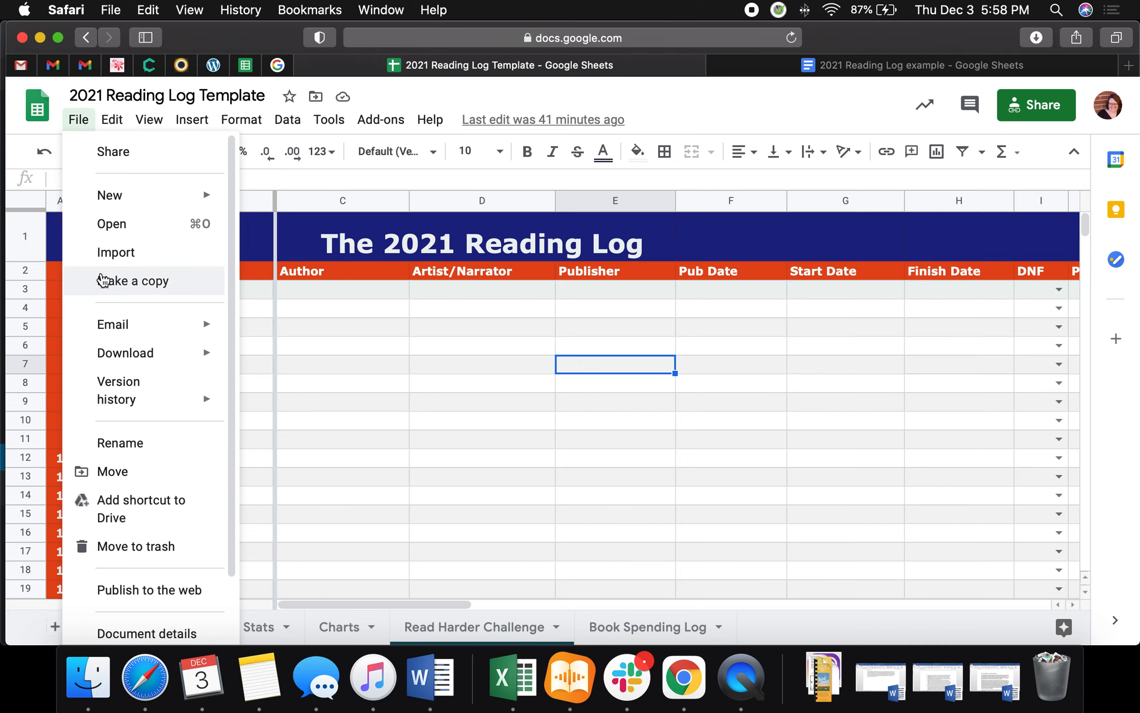
{"action": "left_click", "coordinate": [101, 277]}
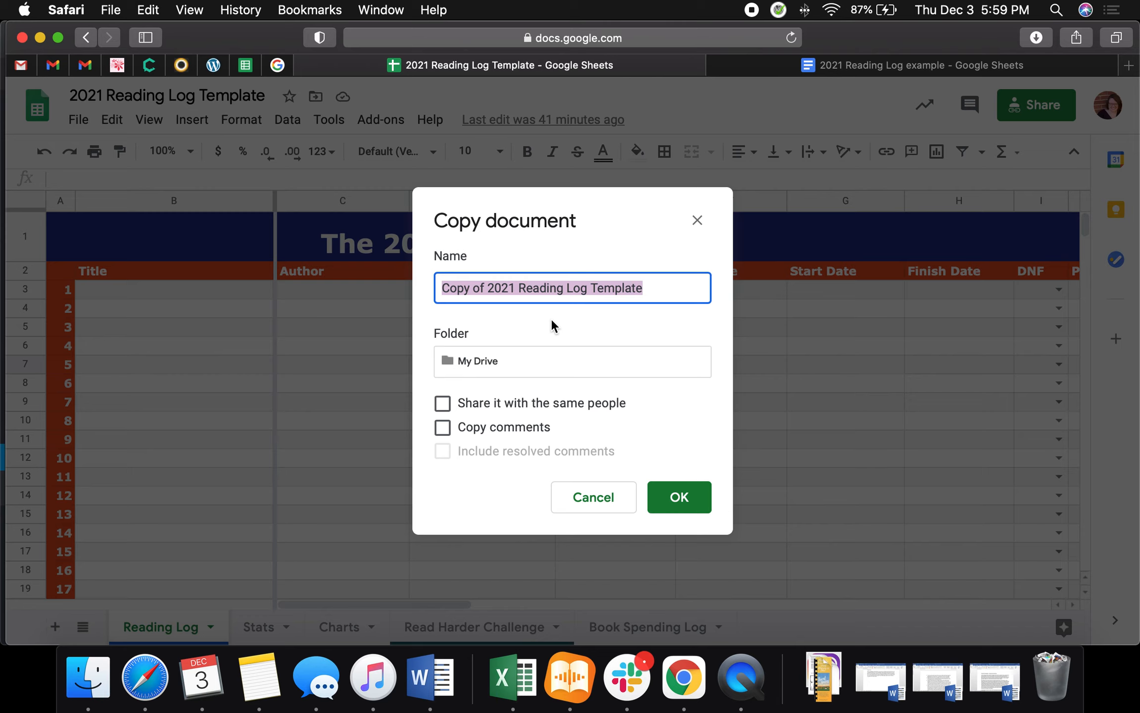
{"action": "left_click", "coordinate": [488, 291]}
{"action": "left_click_drag", "start_coordinate": [487, 290], "coordinate": [424, 291]}
{"action": "type", "text": "Tirzah"}
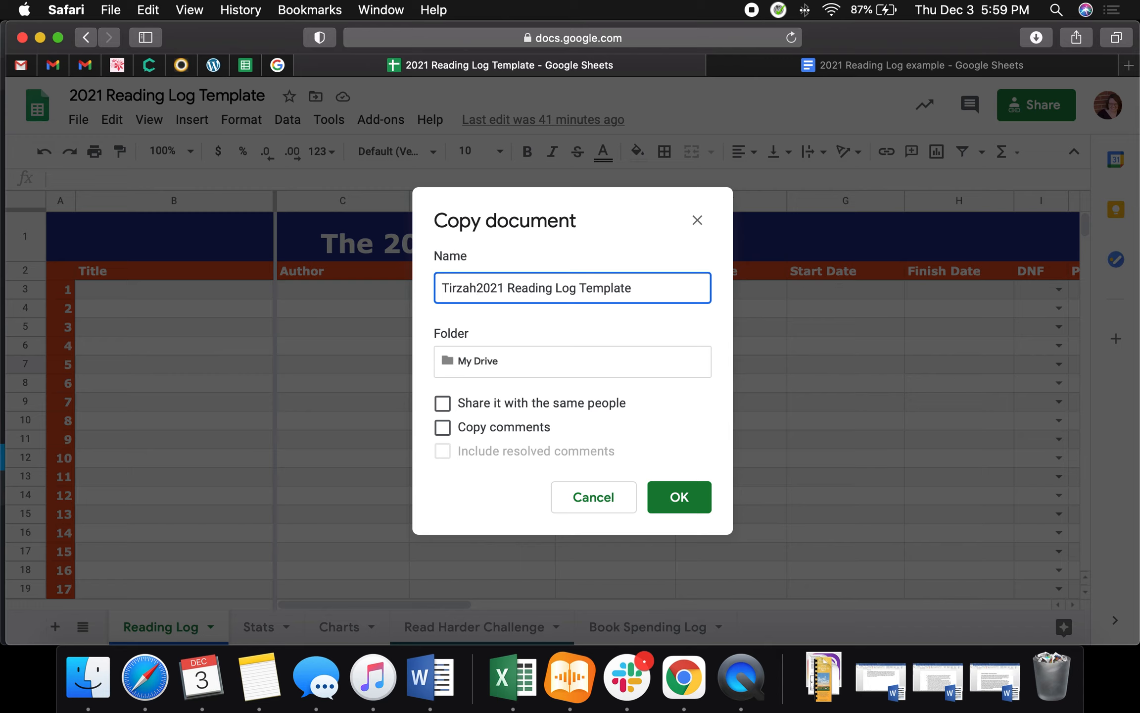
{"action": "type", "text": "'s"}
{"action": "double_click", "coordinate": [613, 287]}
{"action": "key", "text": "BackSpace"}
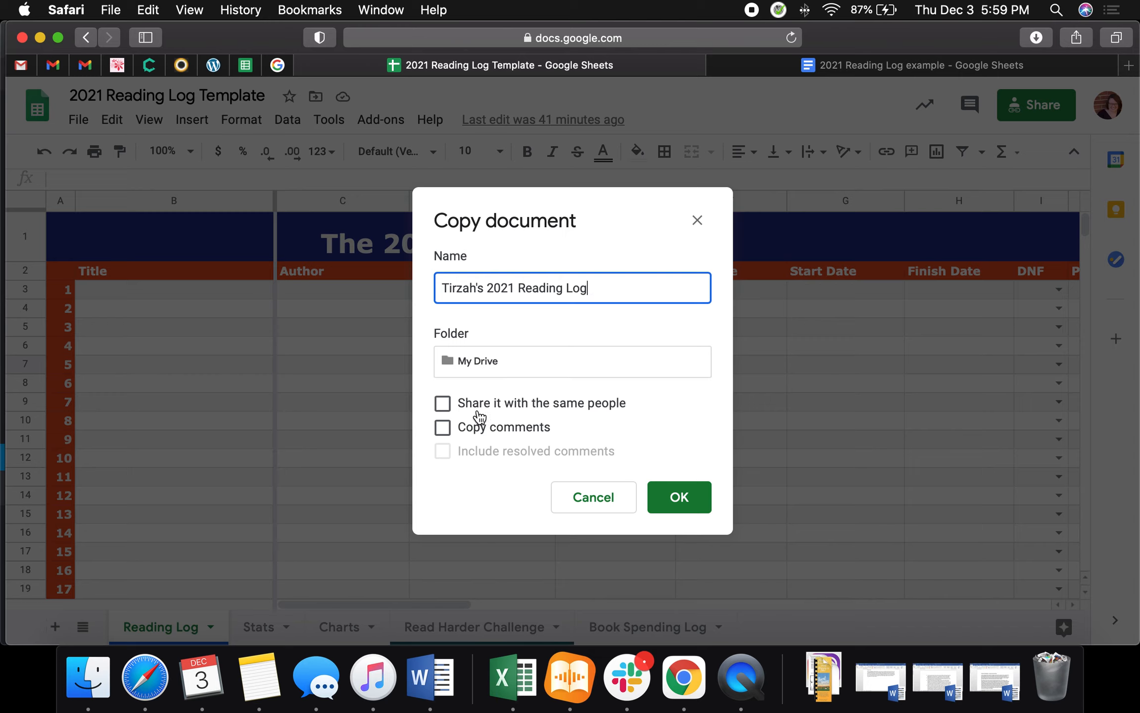
{"action": "left_click", "coordinate": [678, 497]}
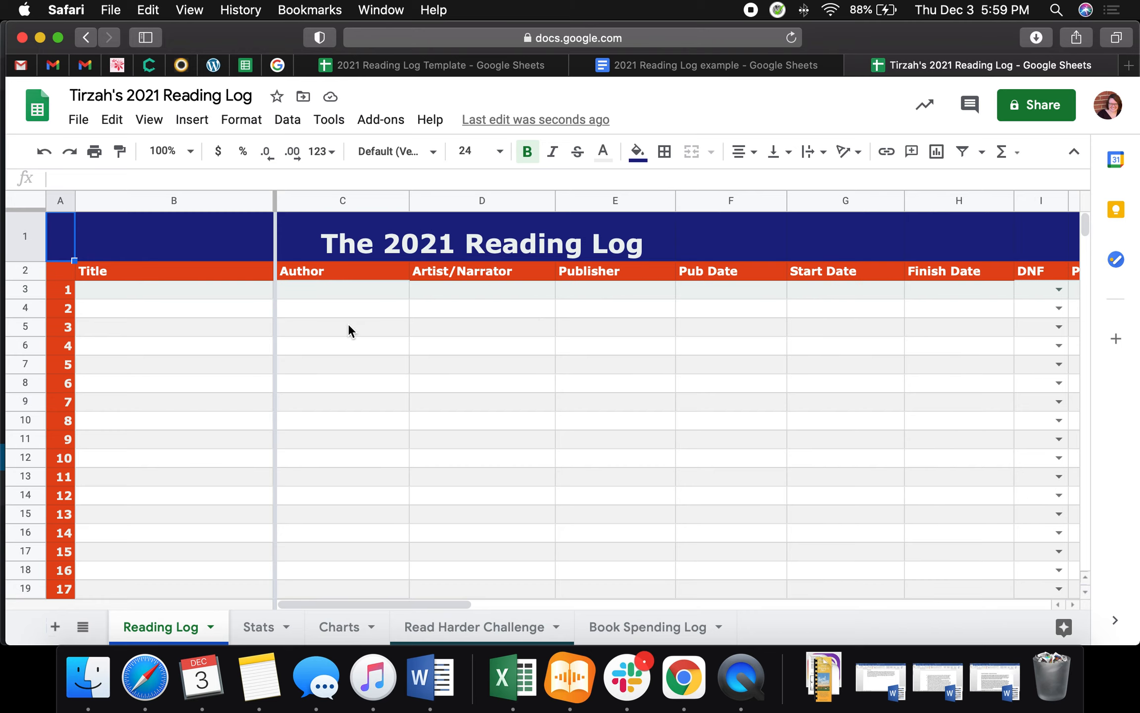
Review the empty Stats sheet of the copied log, including its categories, months and star ratings, and return to the Reading Log sheet.
{"action": "left_click", "coordinate": [257, 626]}
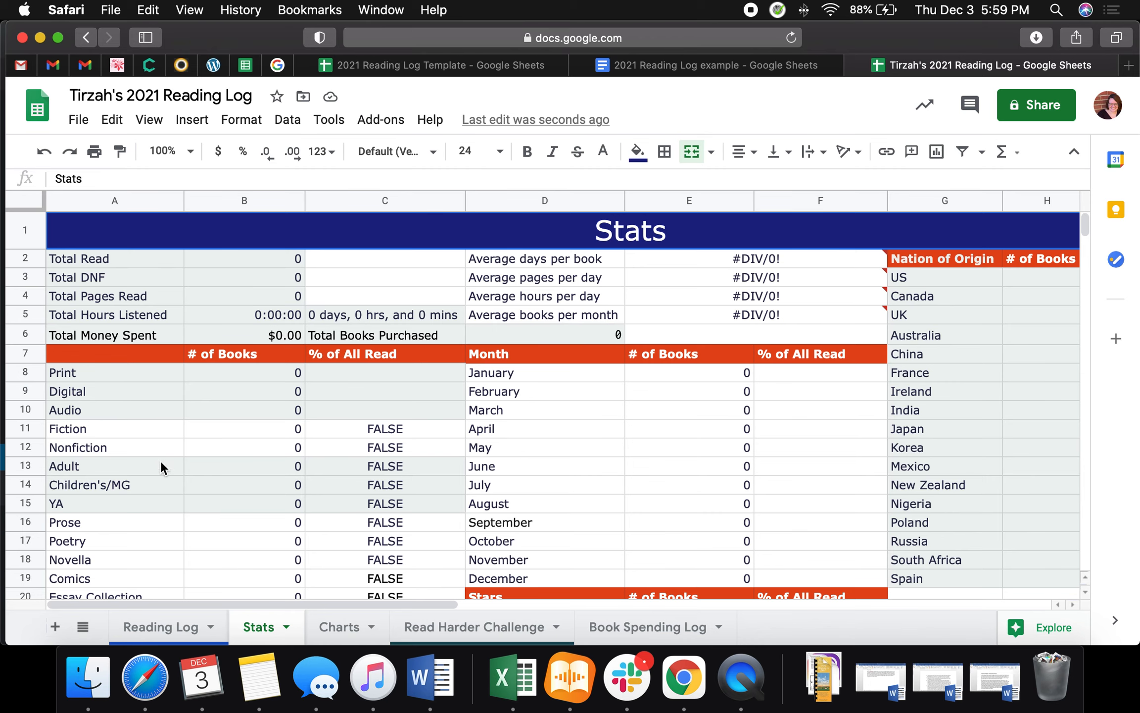
{"action": "scroll", "coordinate": [554, 458], "scroll_direction": "down", "scroll_amount": 3}
{"action": "scroll", "coordinate": [554, 459], "scroll_direction": "down", "scroll_amount": 5}
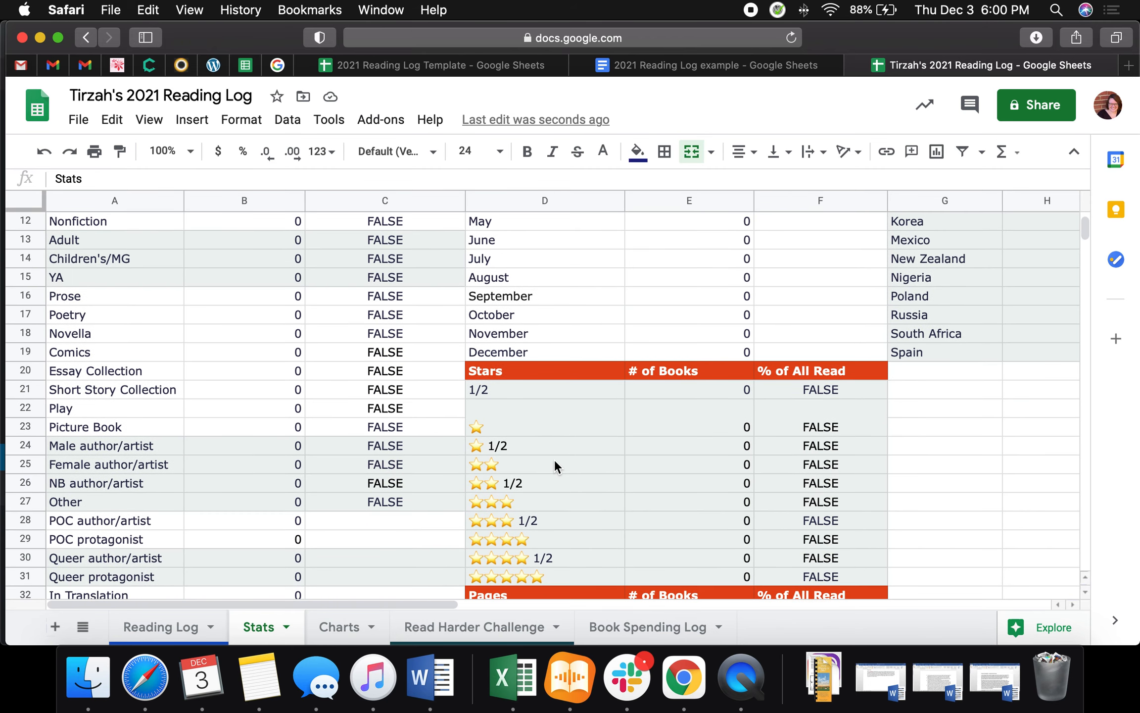
{"action": "scroll", "coordinate": [554, 460], "scroll_direction": "up", "scroll_amount": 10}
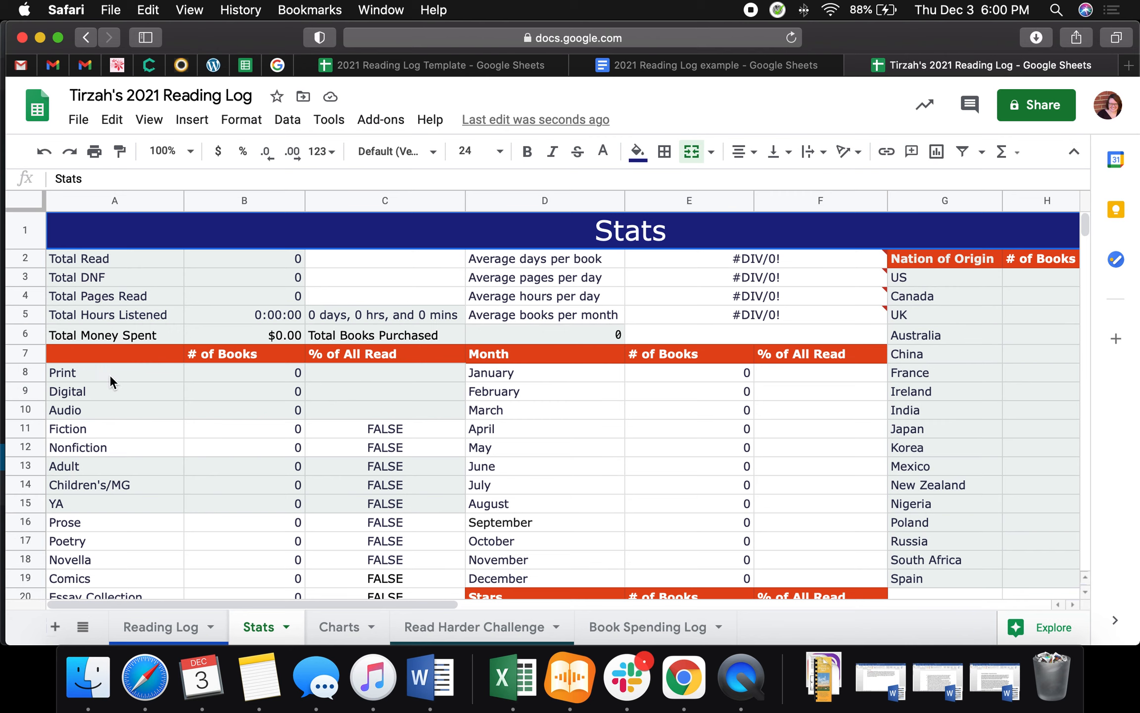
{"action": "scroll", "coordinate": [124, 488], "scroll_direction": "down", "scroll_amount": 1}
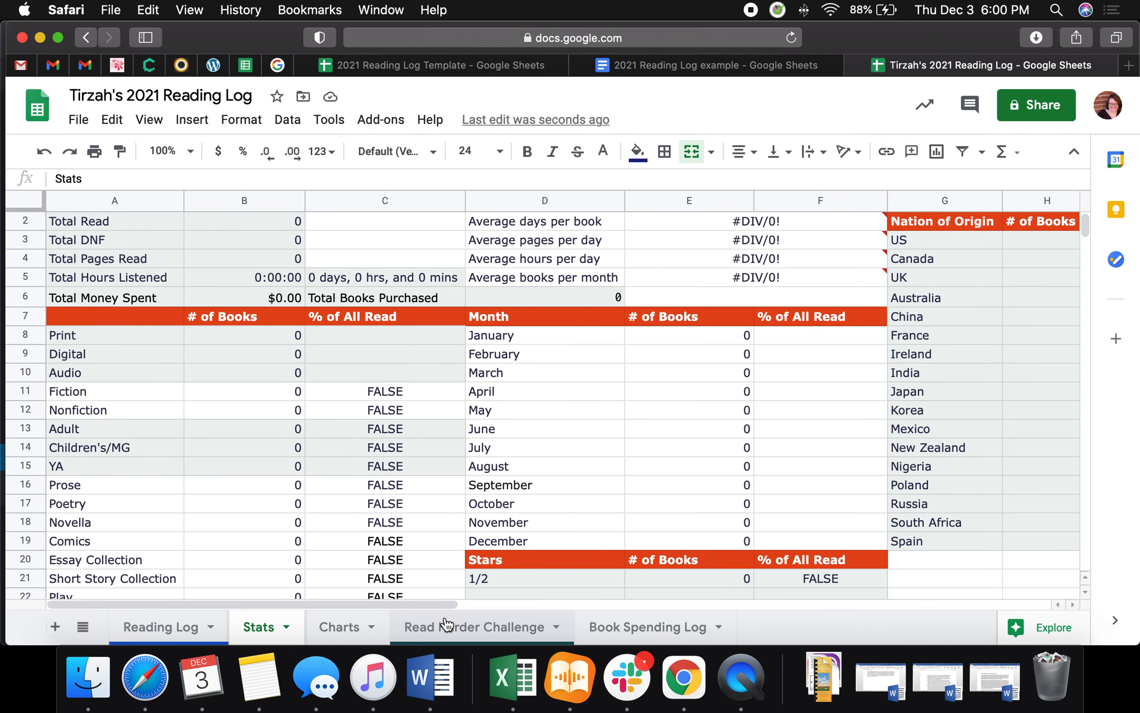
{"action": "left_click", "coordinate": [159, 628]}
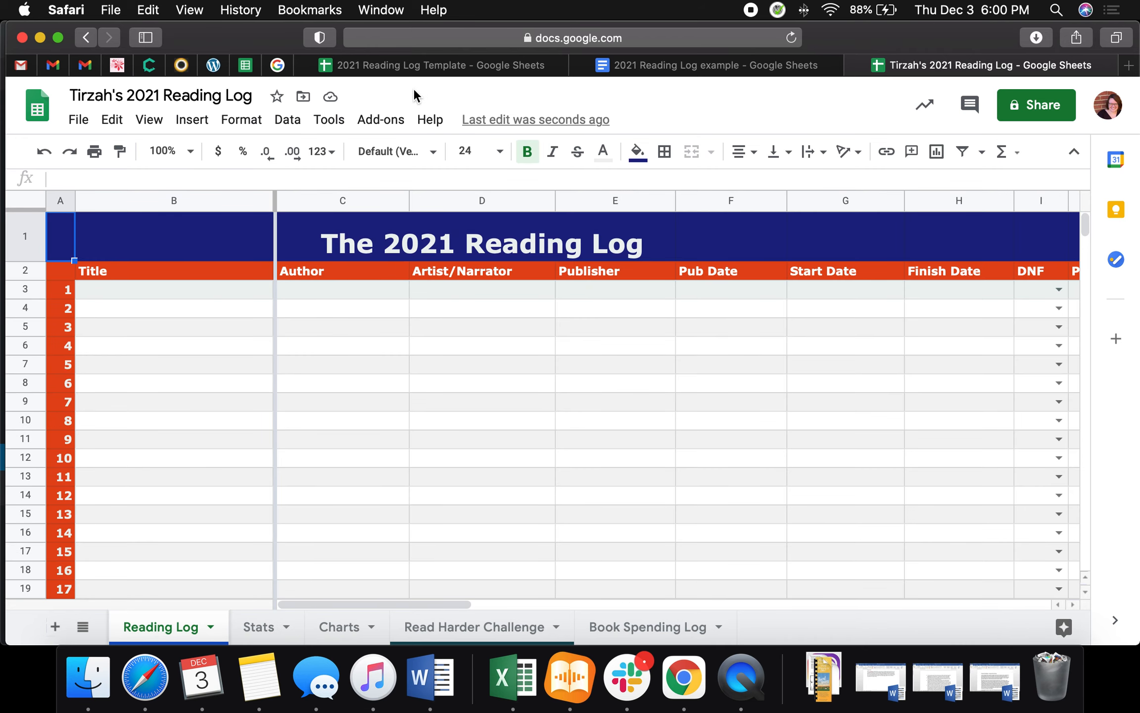
Switch to the 2021 Reading Log example and examine its filled-in book entries across all columns, from Author to Notes.
{"action": "left_click", "coordinate": [730, 69]}
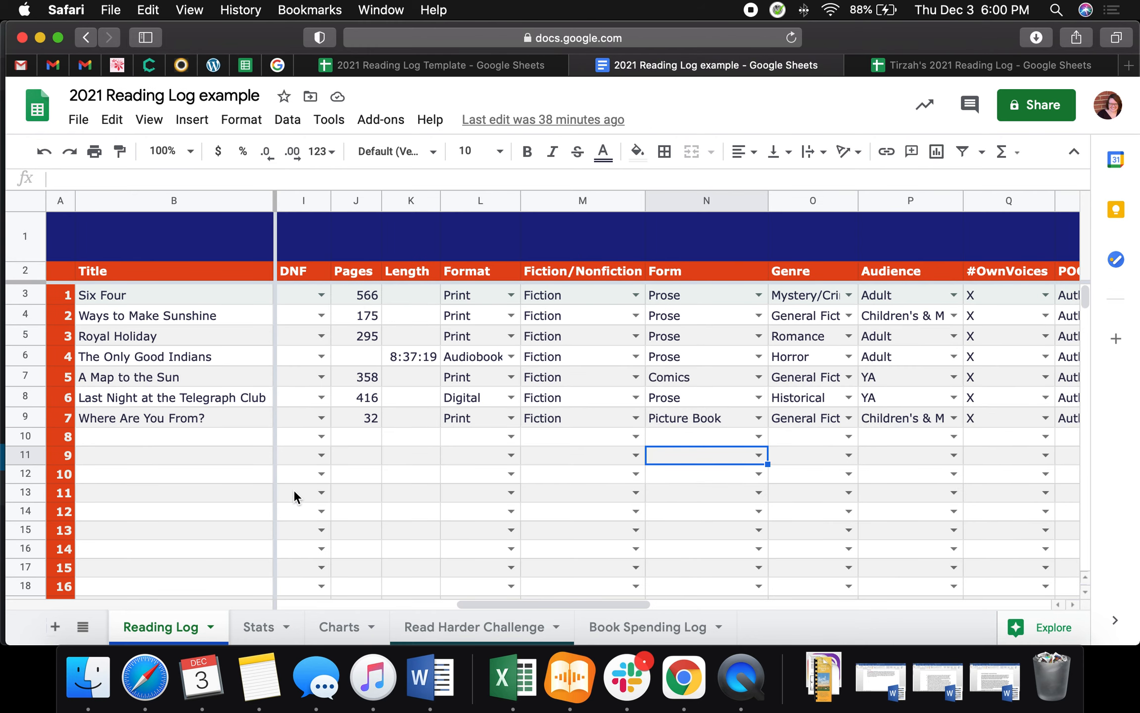
{"action": "scroll", "coordinate": [293, 488], "scroll_direction": "left", "scroll_amount": 10}
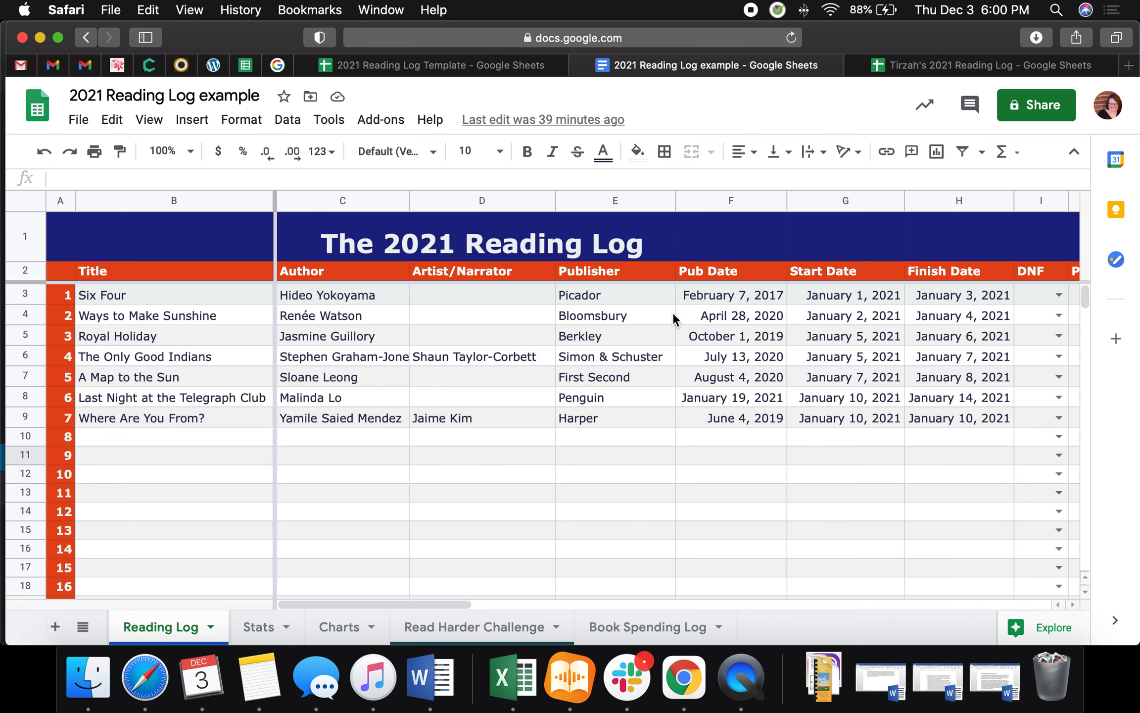
{"action": "scroll", "coordinate": [672, 312], "scroll_direction": "right", "scroll_amount": 10}
{"action": "scroll", "coordinate": [672, 312], "scroll_direction": "right", "scroll_amount": 8}
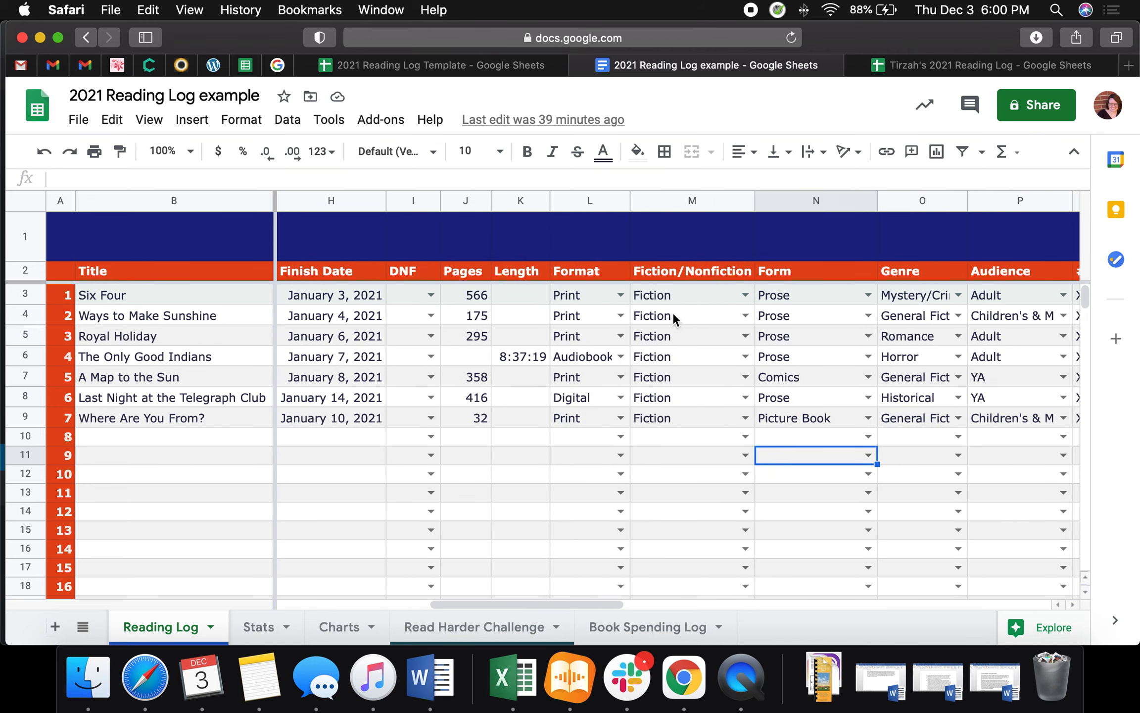
{"action": "scroll", "coordinate": [672, 312], "scroll_direction": "right", "scroll_amount": 8}
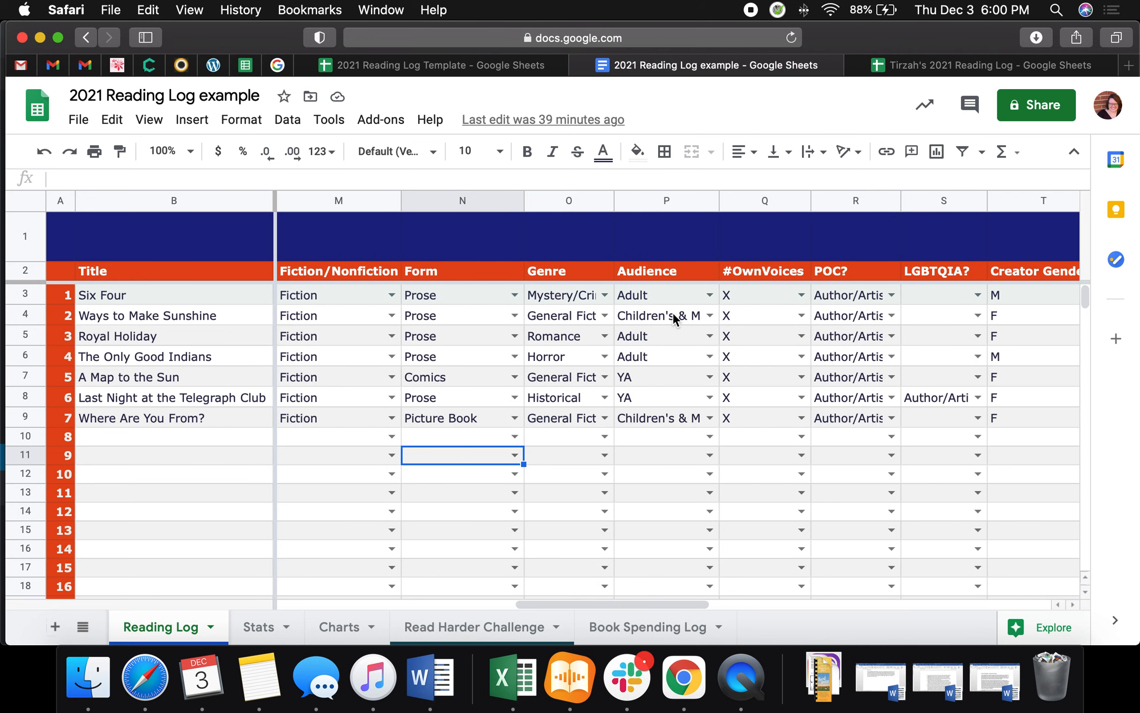
{"action": "scroll", "coordinate": [673, 312], "scroll_direction": "right", "scroll_amount": 8}
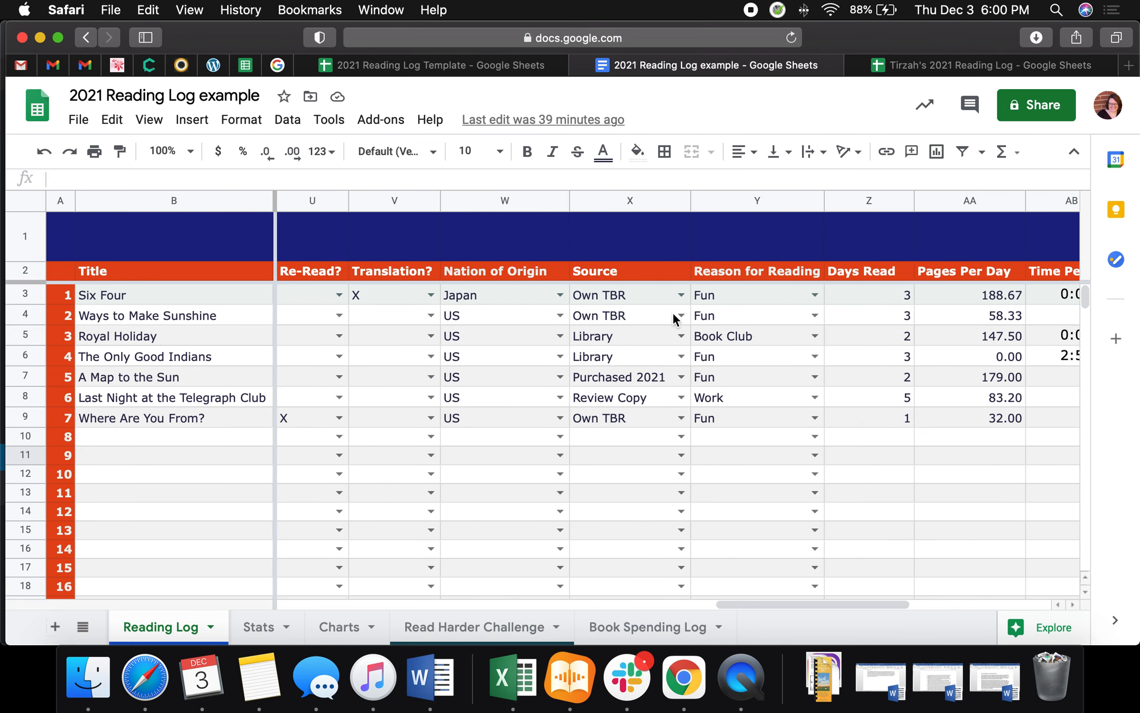
{"action": "scroll", "coordinate": [327, 325], "scroll_direction": "right", "scroll_amount": 4}
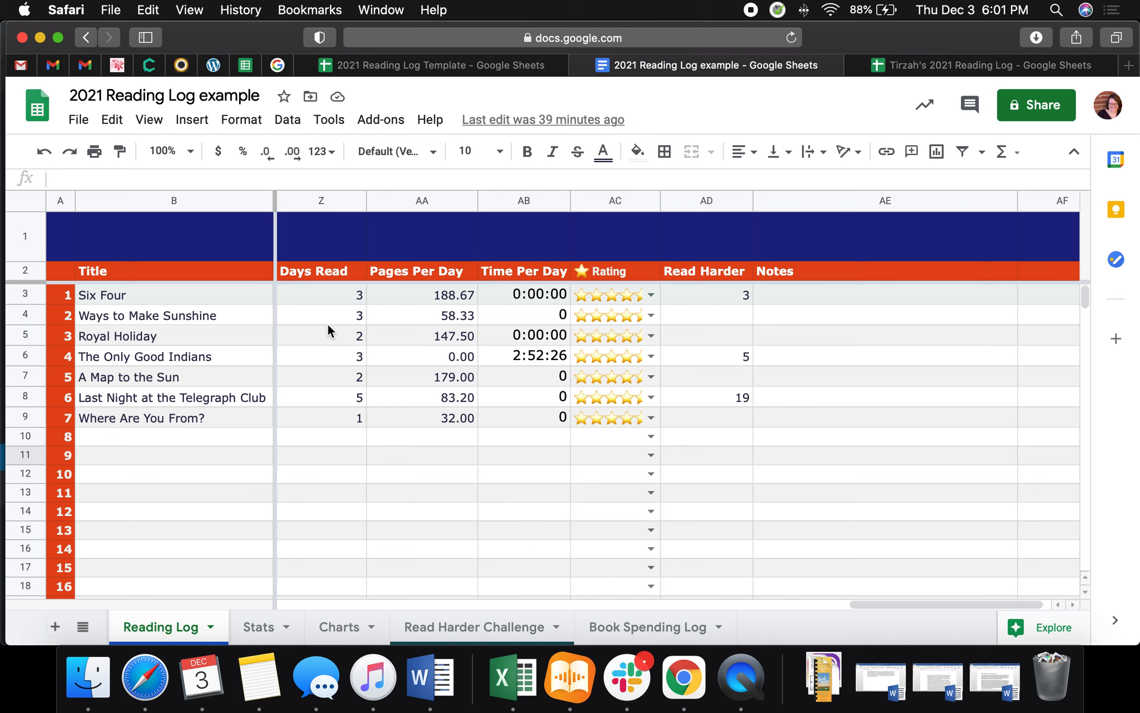
{"action": "scroll", "coordinate": [601, 375], "scroll_direction": "left", "scroll_amount": 20}
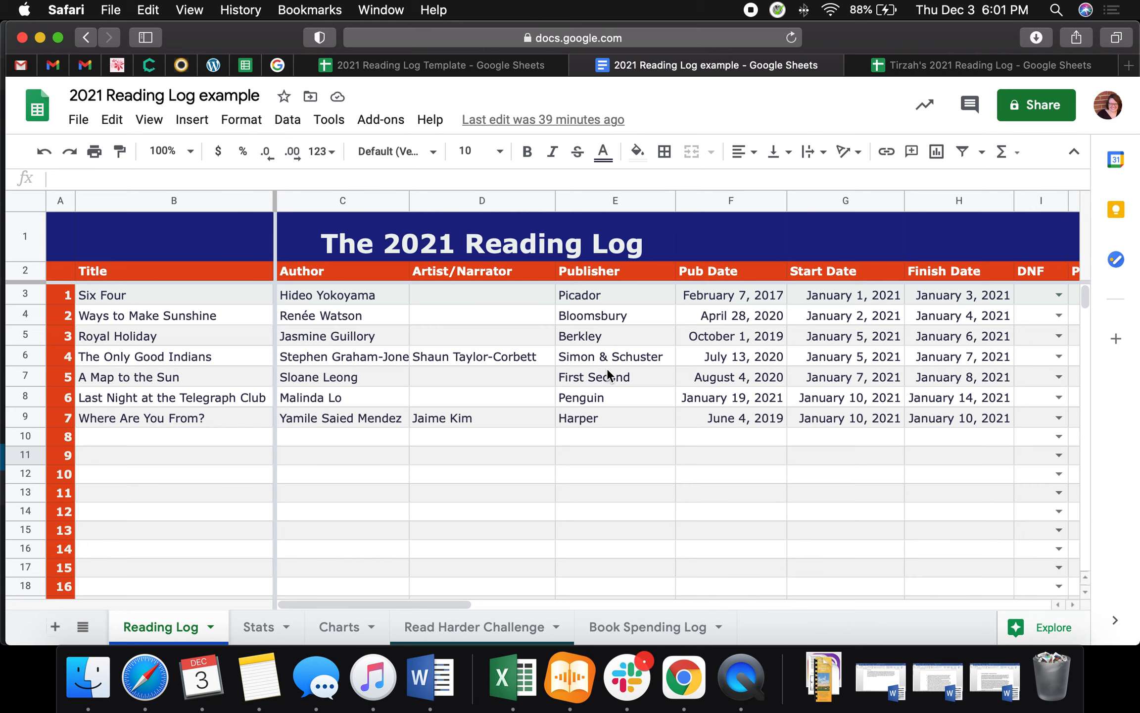
{"action": "scroll", "coordinate": [255, 501], "scroll_direction": "down", "scroll_amount": 1}
{"action": "scroll", "coordinate": [256, 499], "scroll_direction": "up", "scroll_amount": 1}
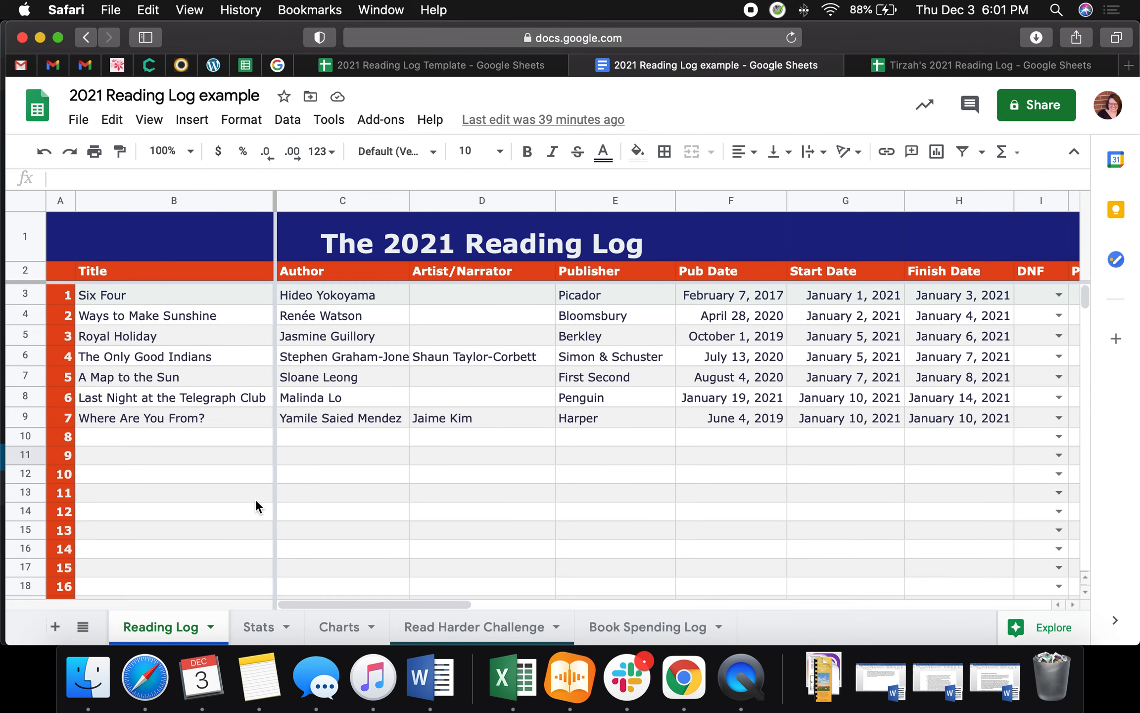
Examine the example's Stats sheet, from the overall totals and averages down to the source, reason for reading, length and genre breakdowns.
{"action": "left_click", "coordinate": [262, 634]}
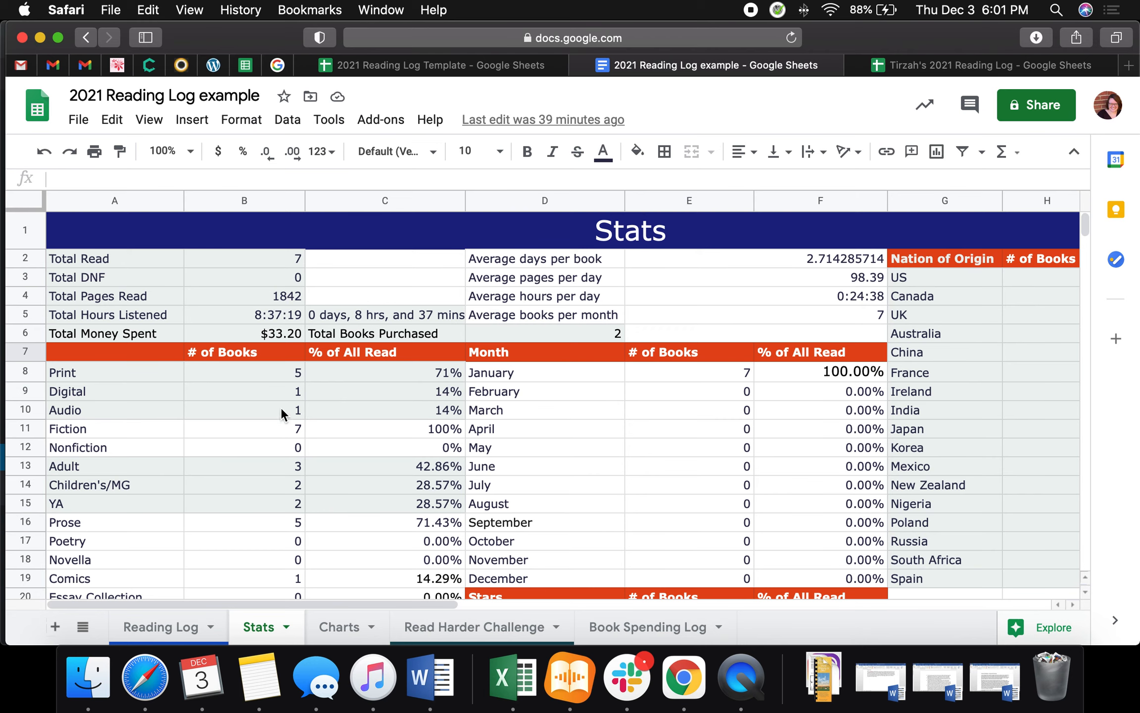
{"action": "scroll", "coordinate": [232, 403], "scroll_direction": "down", "scroll_amount": 2}
{"action": "scroll", "coordinate": [233, 402], "scroll_direction": "down", "scroll_amount": 3}
{"action": "scroll", "coordinate": [234, 405], "scroll_direction": "right", "scroll_amount": 1}
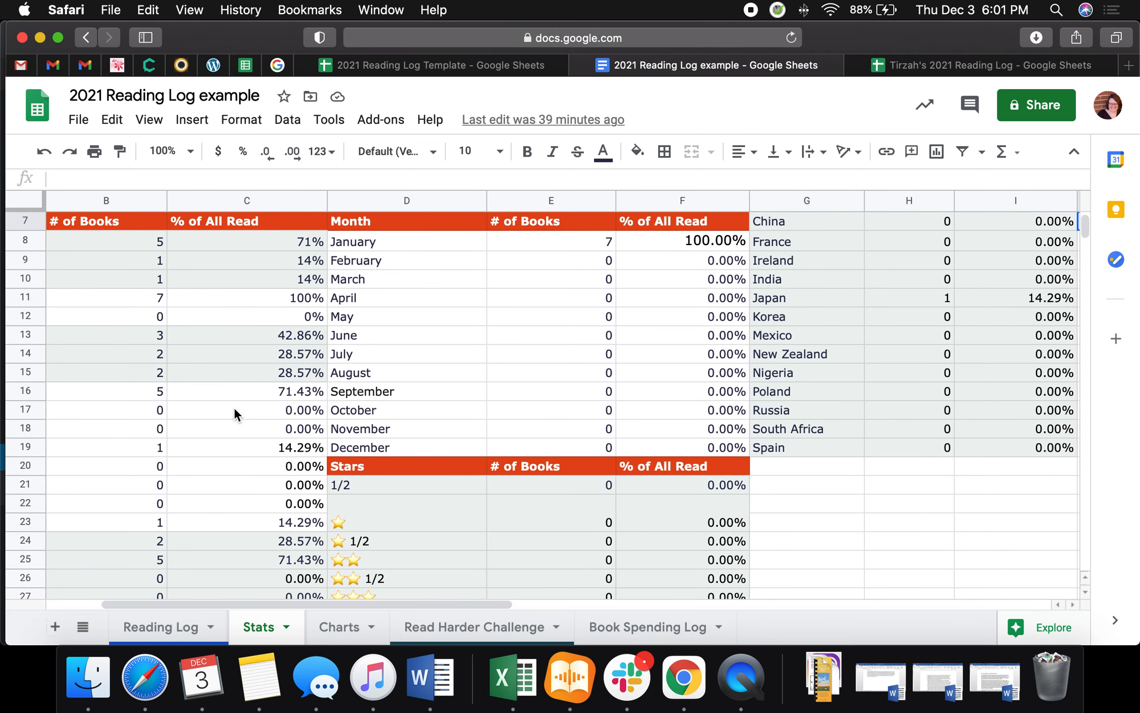
{"action": "scroll", "coordinate": [235, 422], "scroll_direction": "left", "scroll_amount": 1}
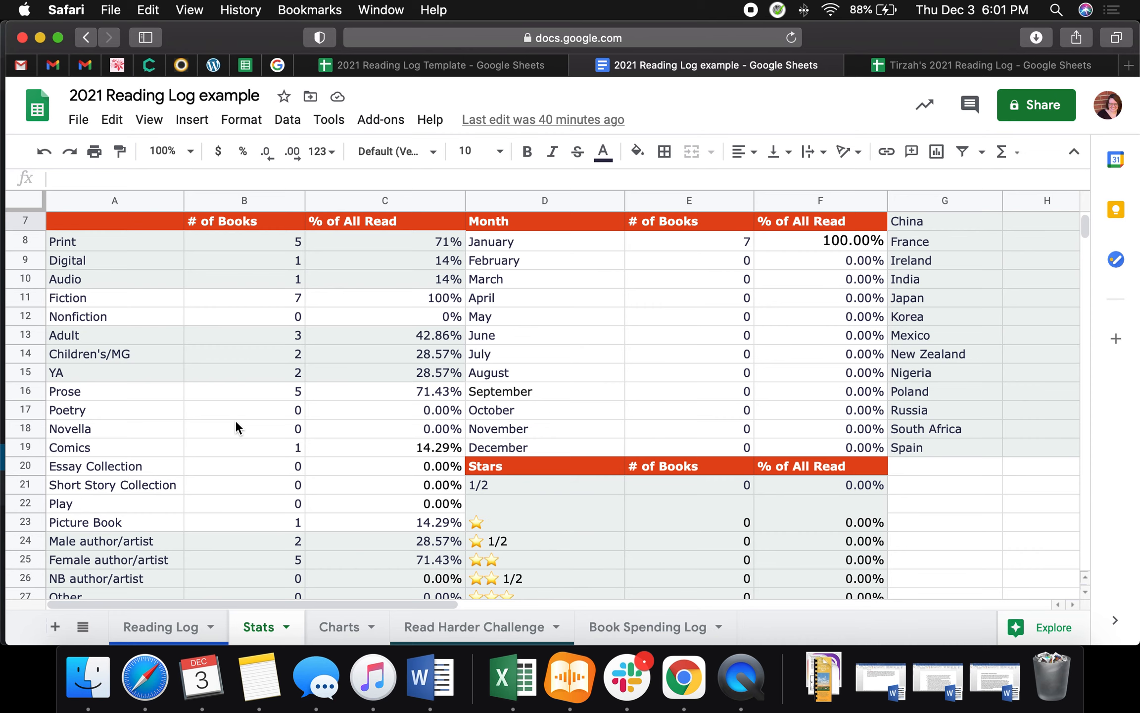
{"action": "scroll", "coordinate": [236, 422], "scroll_direction": "down", "scroll_amount": 3}
{"action": "scroll", "coordinate": [236, 421], "scroll_direction": "down", "scroll_amount": 8}
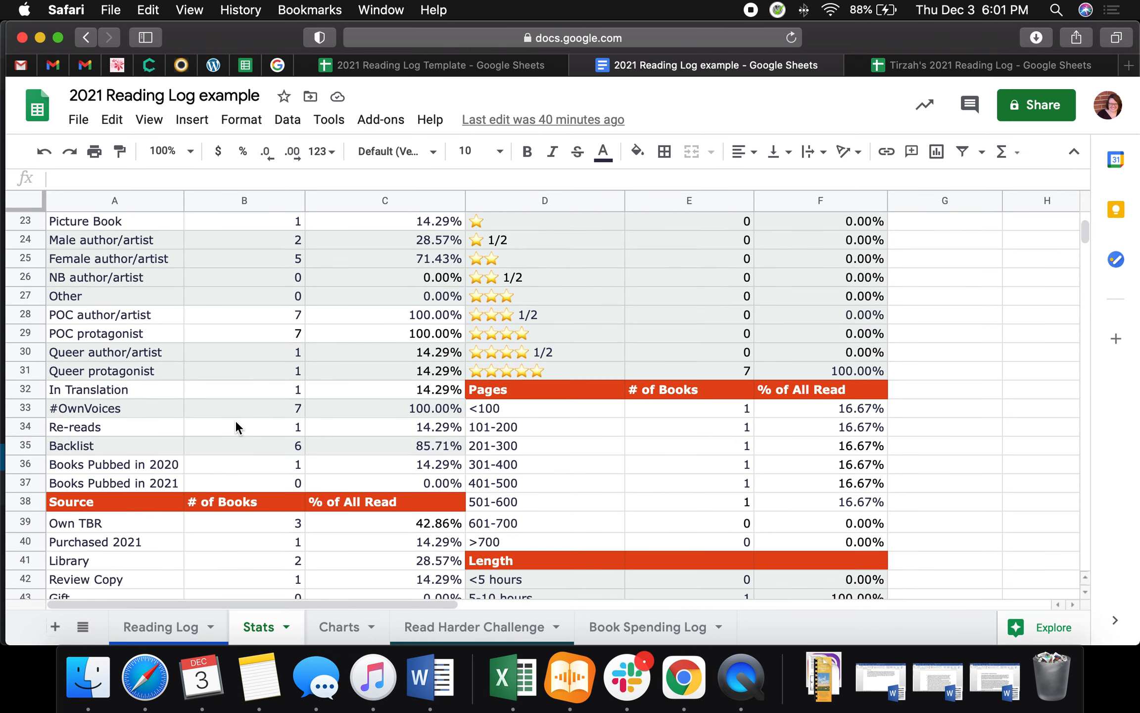
{"action": "scroll", "coordinate": [235, 421], "scroll_direction": "down", "scroll_amount": 7}
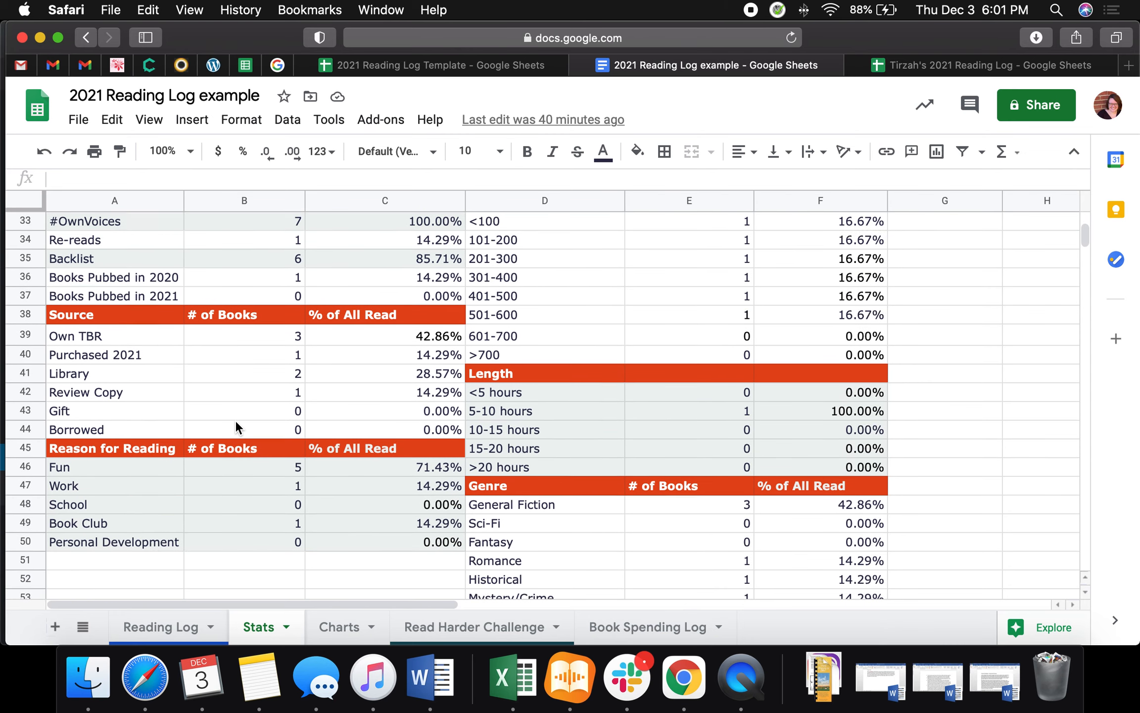
{"action": "scroll", "coordinate": [236, 424], "scroll_direction": "up", "scroll_amount": 7}
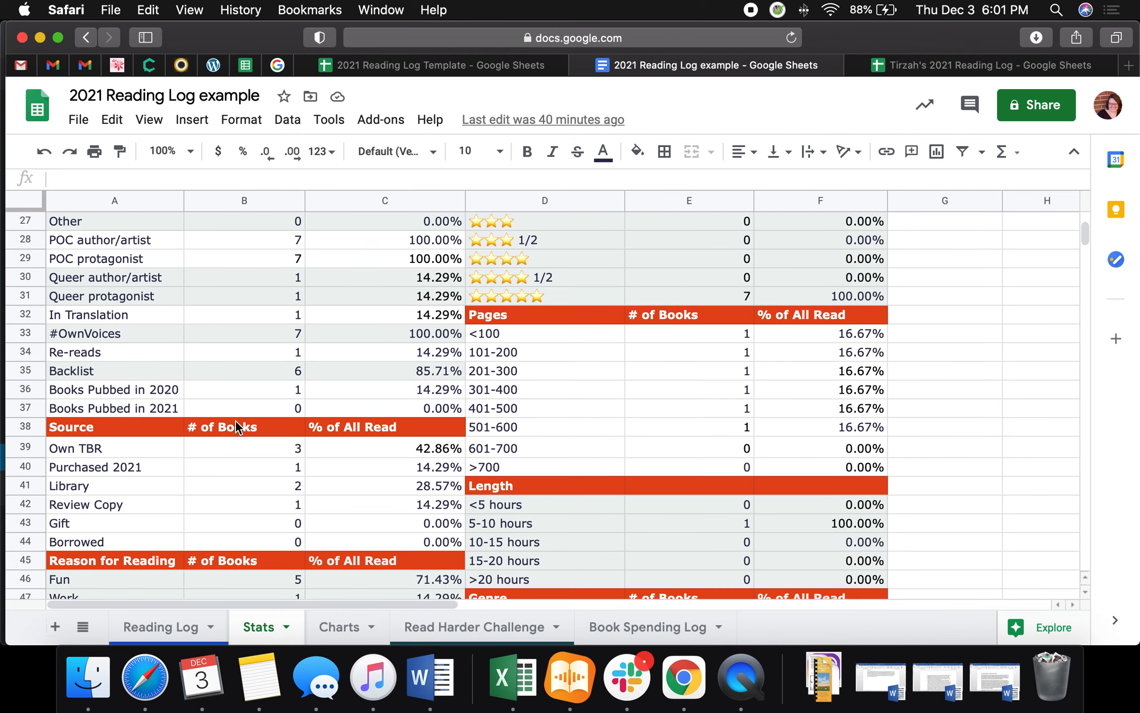
{"action": "scroll", "coordinate": [236, 423], "scroll_direction": "up", "scroll_amount": 4}
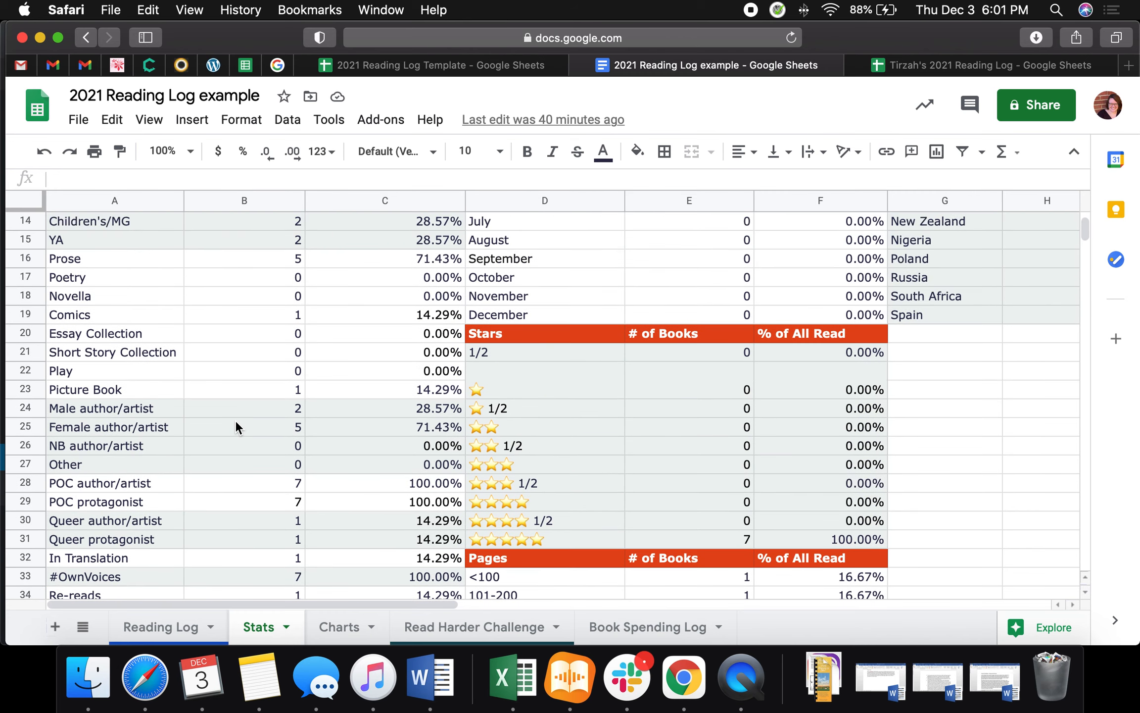
{"action": "scroll", "coordinate": [235, 425], "scroll_direction": "up", "scroll_amount": 4}
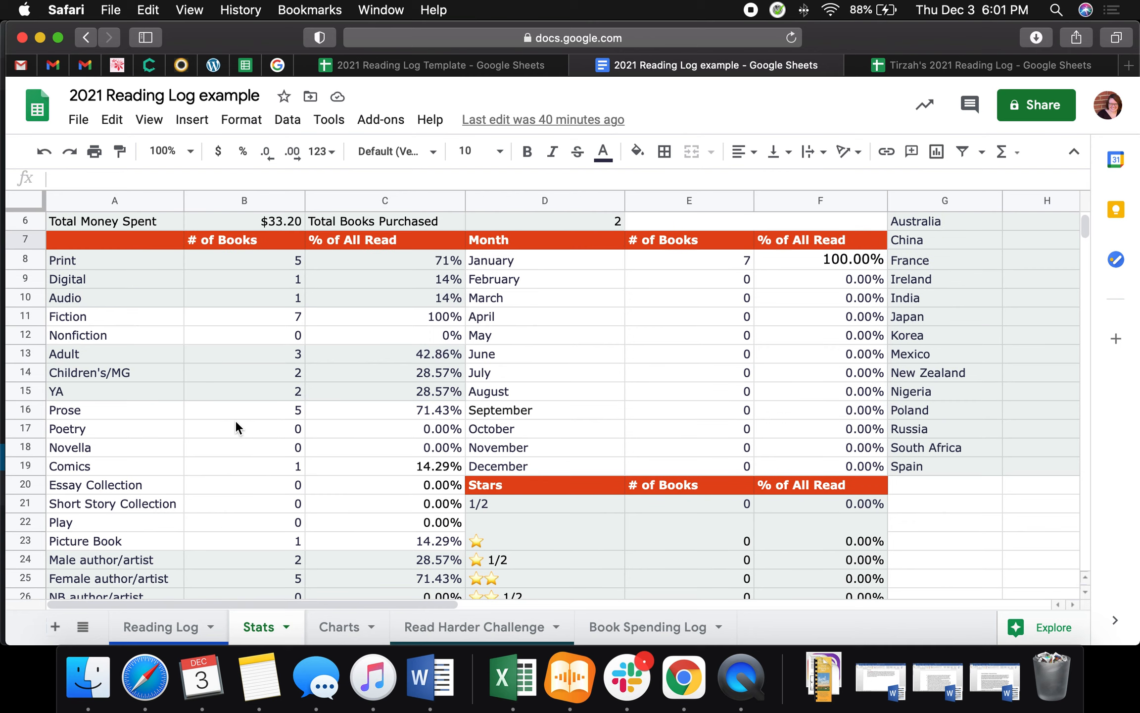
{"action": "scroll", "coordinate": [235, 420], "scroll_direction": "up", "scroll_amount": 2}
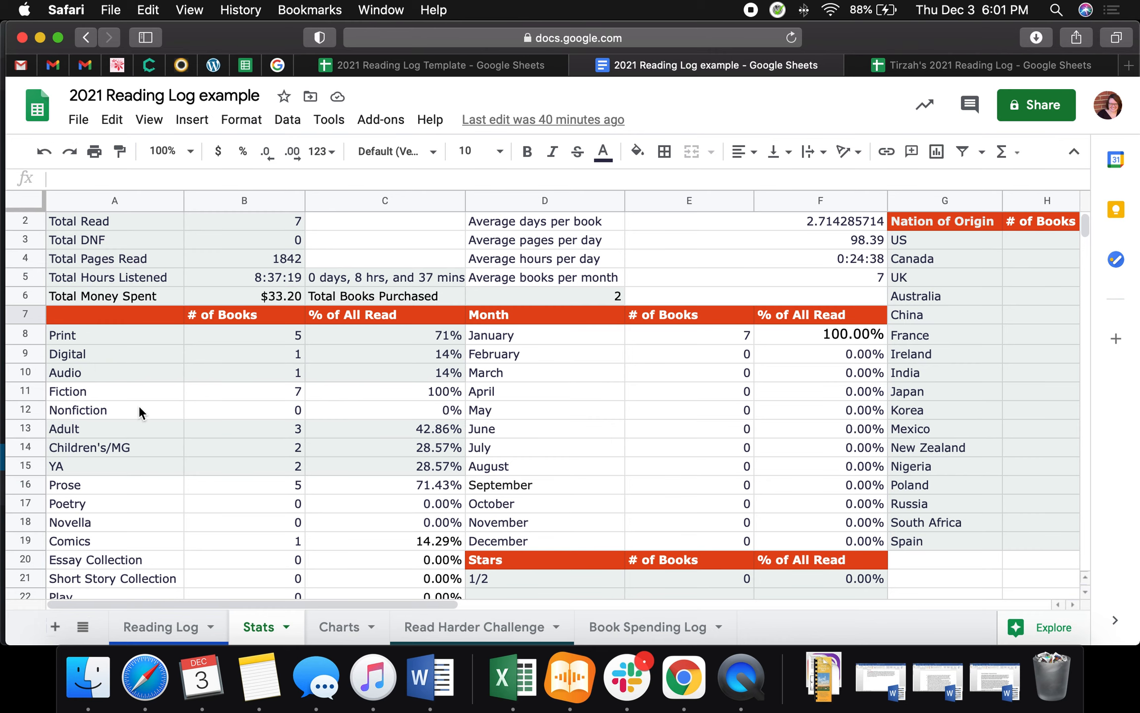
{"action": "scroll", "coordinate": [189, 467], "scroll_direction": "down", "scroll_amount": 3}
{"action": "scroll", "coordinate": [190, 468], "scroll_direction": "up", "scroll_amount": 3}
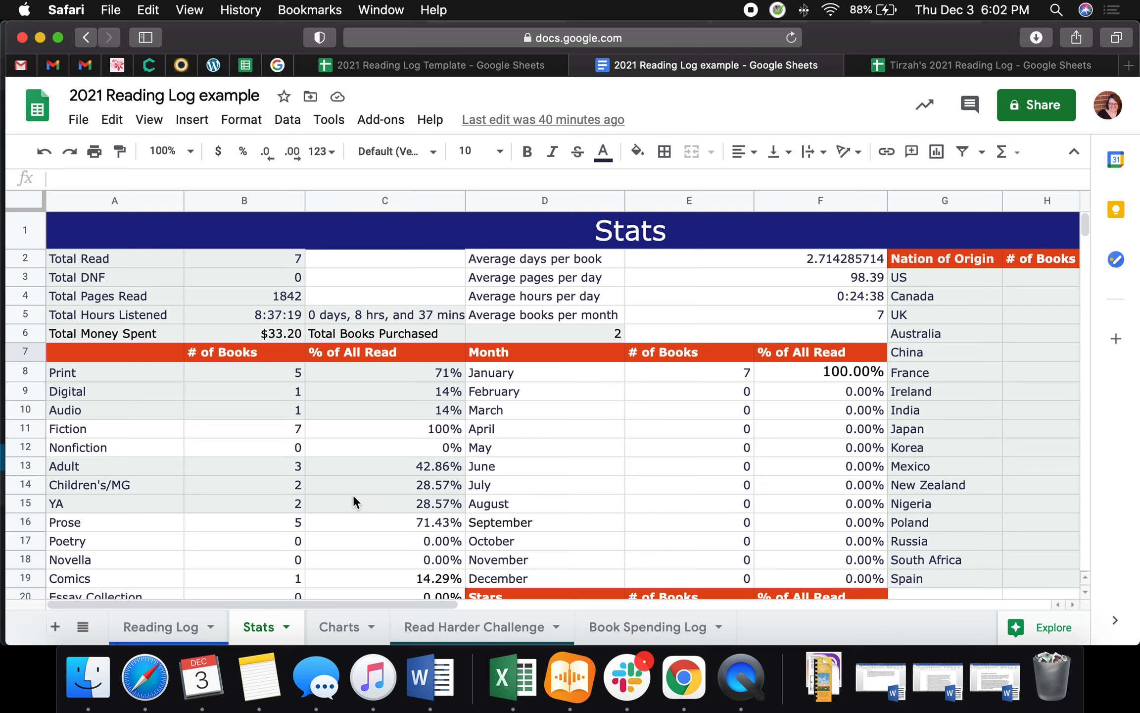
Examine the example's Charts sheet from Finished vs DNF and Fiction vs Nonfiction through Format, Audience, Form, Genre, Pub Date and Books by Page Count.
{"action": "left_click", "coordinate": [346, 622]}
{"action": "scroll", "coordinate": [396, 402], "scroll_direction": "up", "scroll_amount": 10}
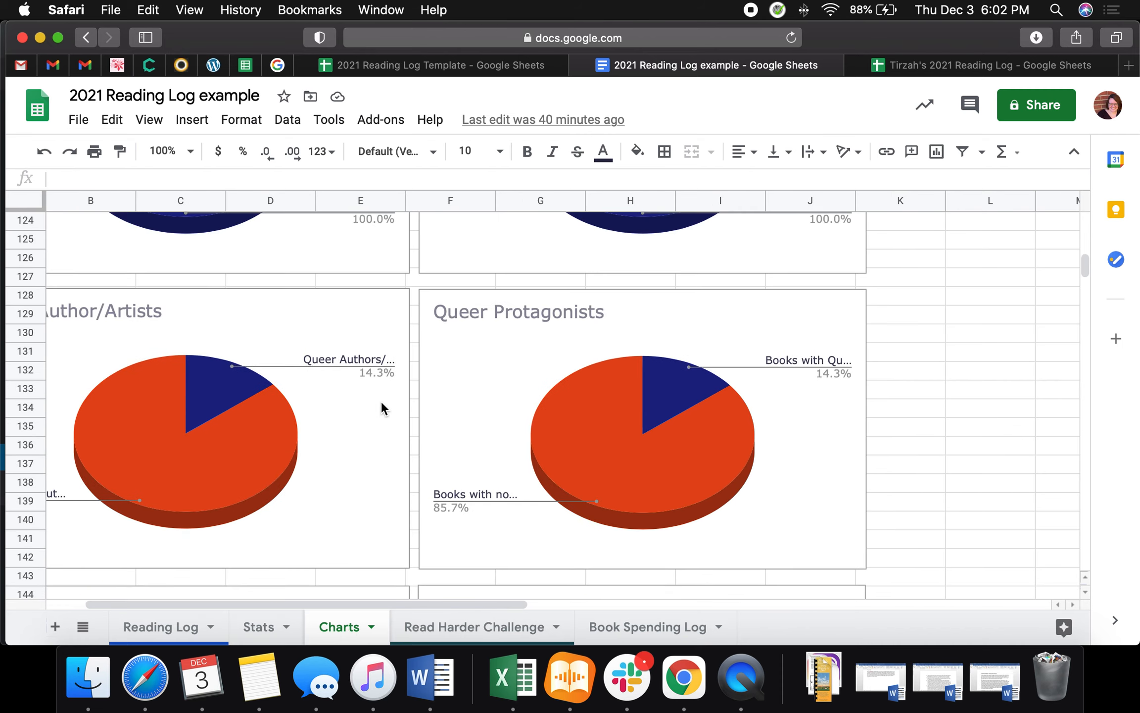
{"action": "scroll", "coordinate": [381, 402], "scroll_direction": "up", "scroll_amount": 20}
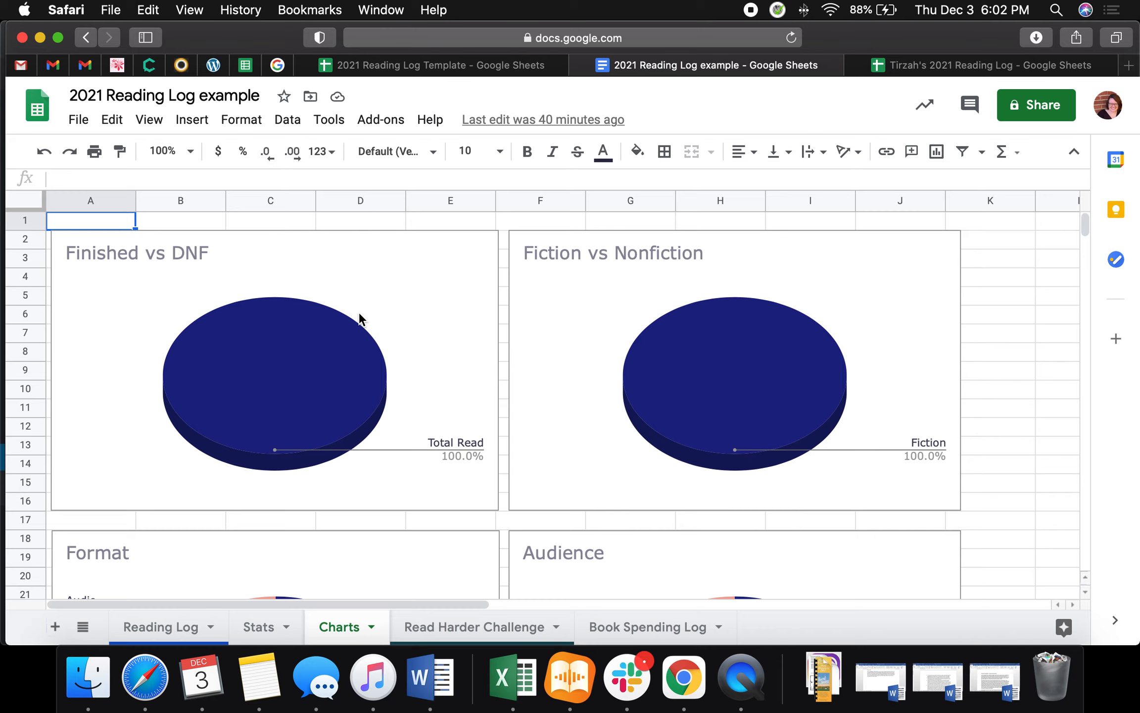
{"action": "scroll", "coordinate": [440, 344], "scroll_direction": "down", "scroll_amount": 8}
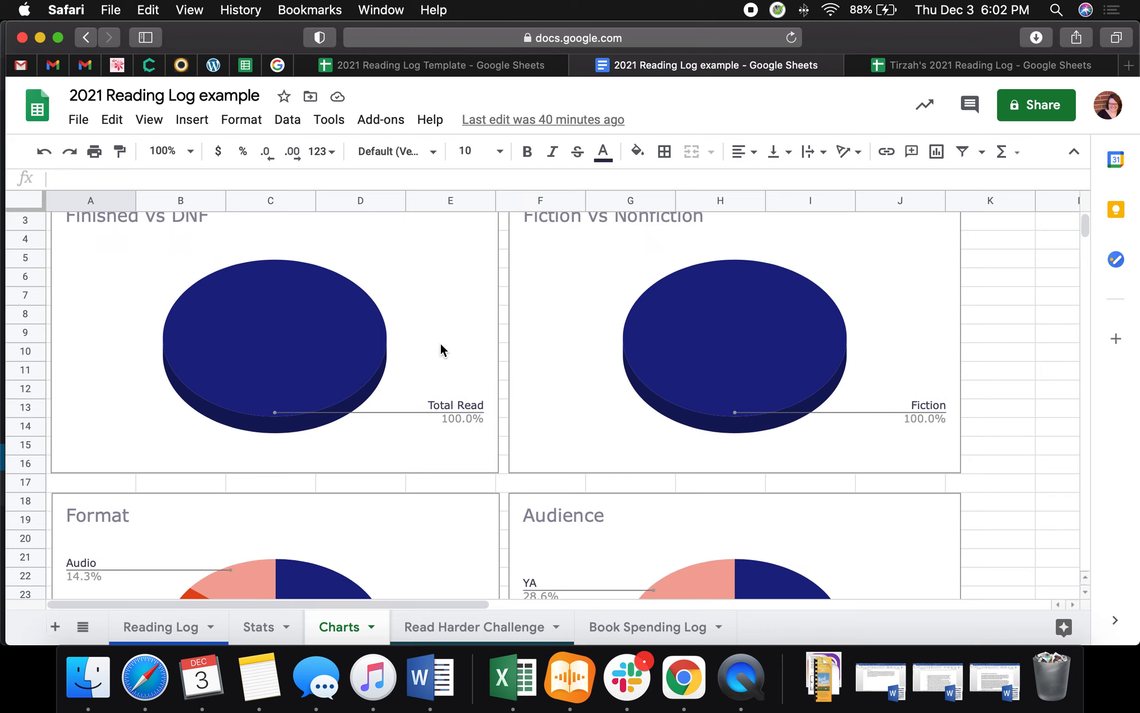
{"action": "scroll", "coordinate": [440, 349], "scroll_direction": "up", "scroll_amount": 8}
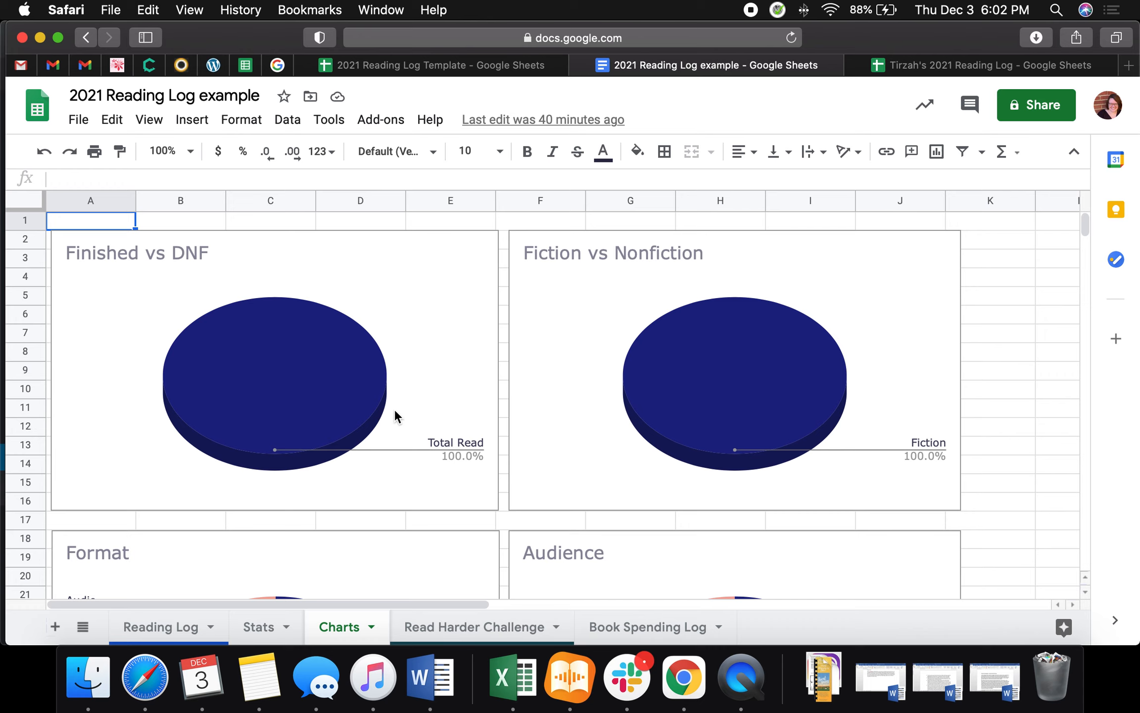
{"action": "scroll", "coordinate": [442, 370], "scroll_direction": "down", "scroll_amount": 5}
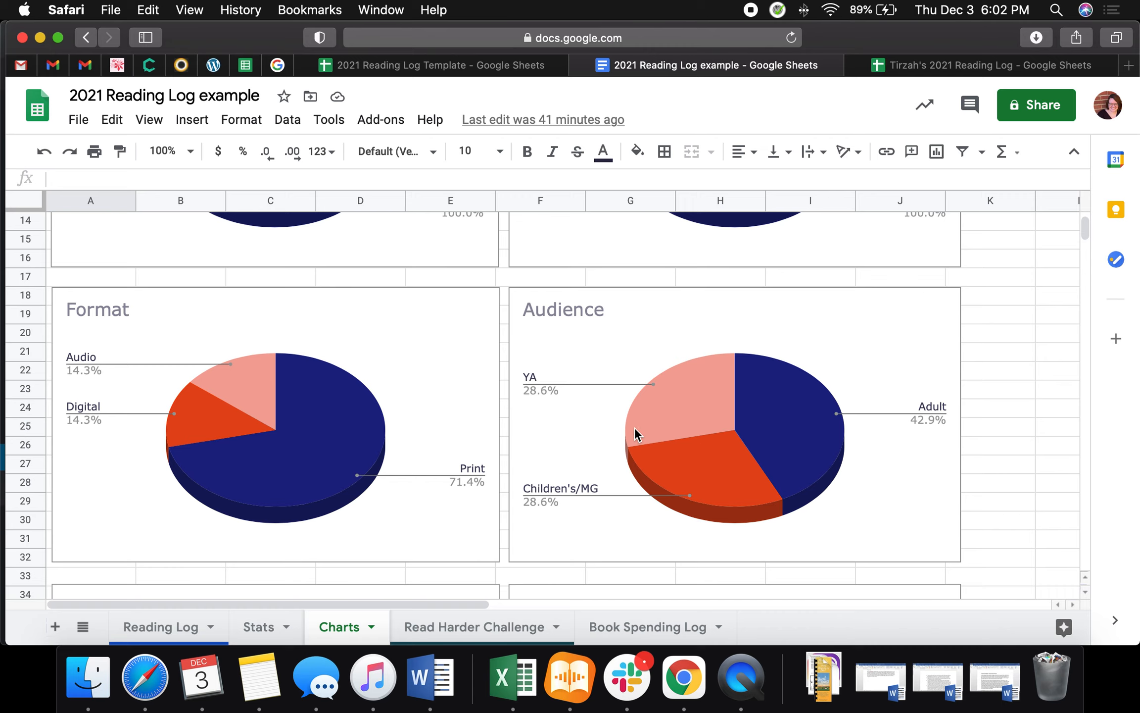
{"action": "scroll", "coordinate": [634, 434], "scroll_direction": "down", "scroll_amount": 5}
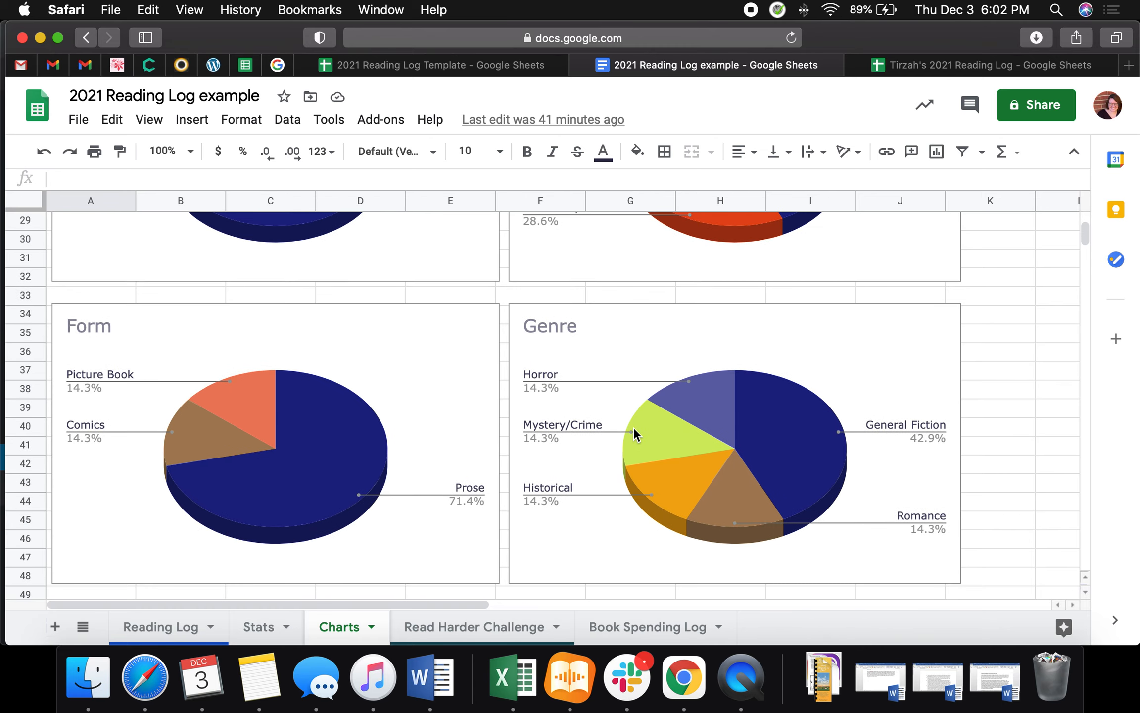
{"action": "scroll", "coordinate": [634, 429], "scroll_direction": "down", "scroll_amount": 1}
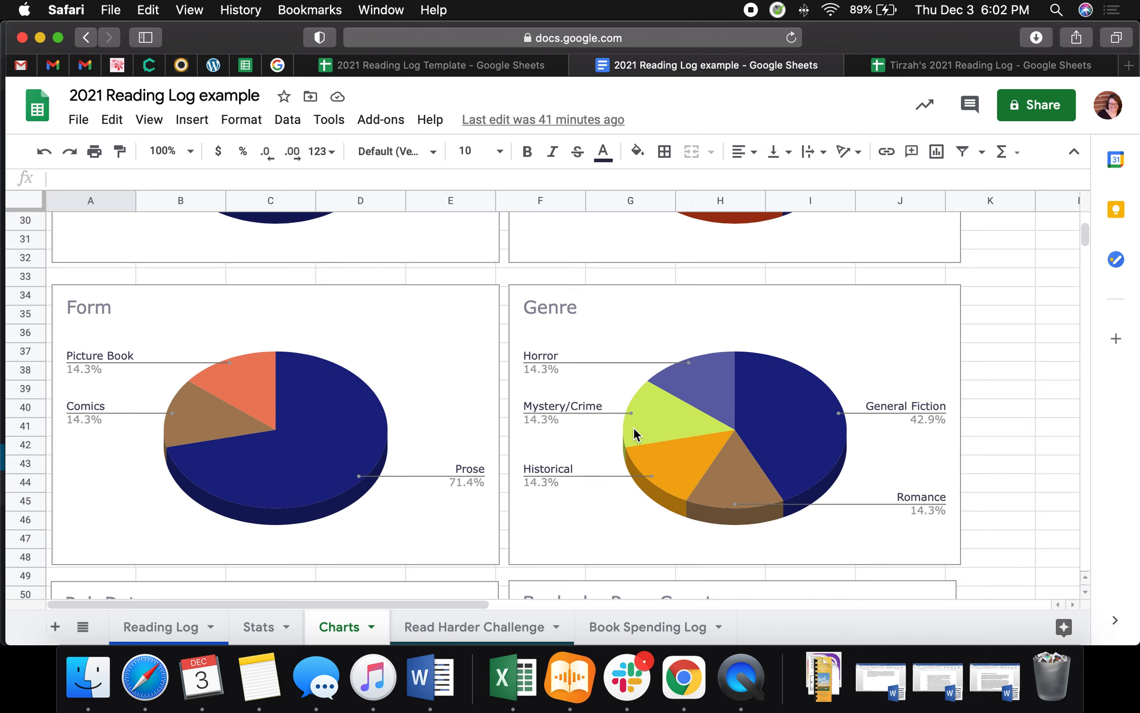
{"action": "scroll", "coordinate": [634, 433], "scroll_direction": "down", "scroll_amount": 3}
{"action": "scroll", "coordinate": [635, 434], "scroll_direction": "down", "scroll_amount": 1}
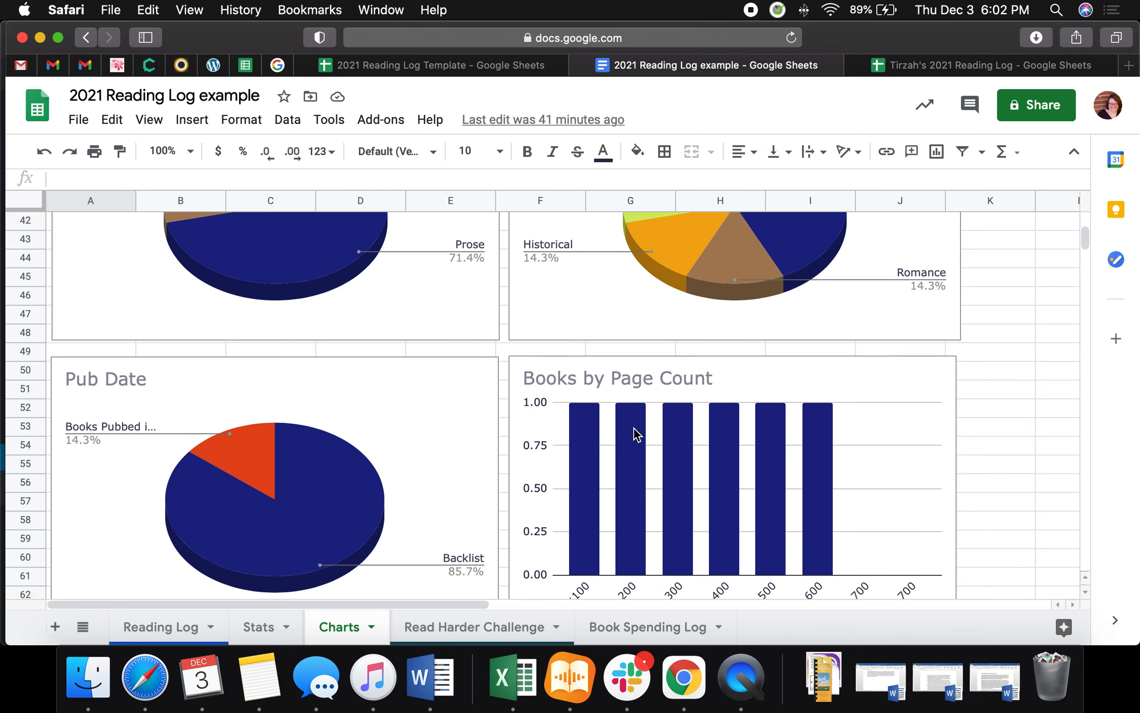
{"action": "scroll", "coordinate": [635, 434], "scroll_direction": "down", "scroll_amount": 5}
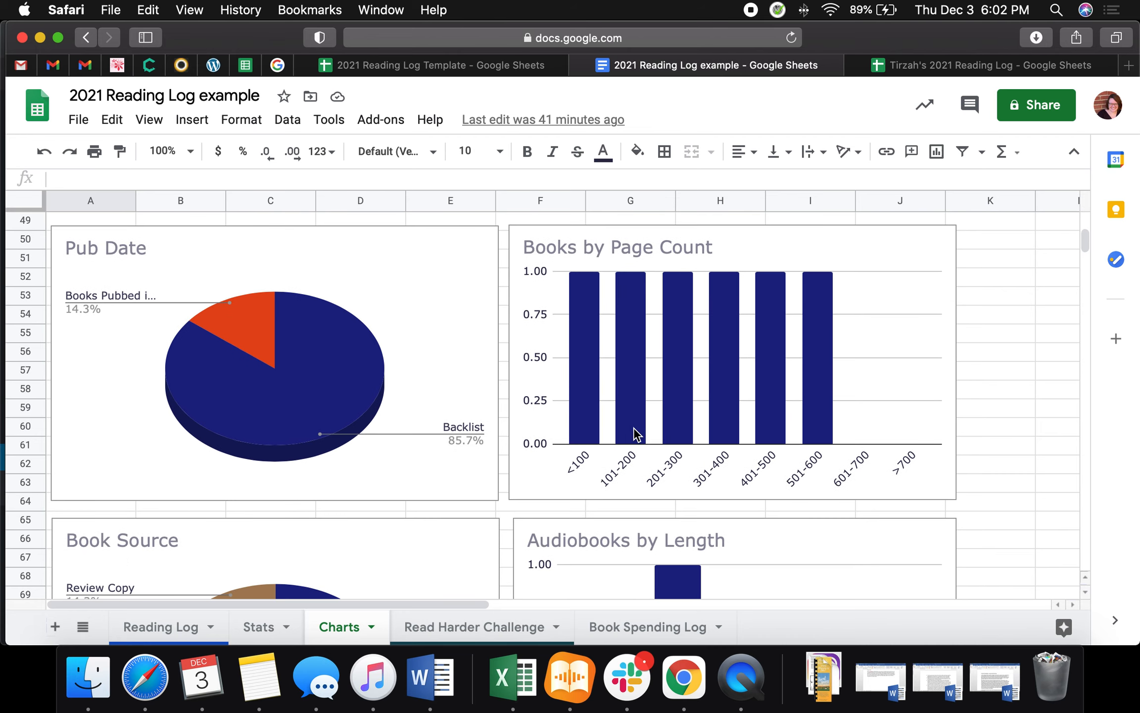
Examine the remaining charts, from Book Source and Audiobooks by Length down to Purchase Source and Purchased Books Read vs. Unread.
{"action": "scroll", "coordinate": [634, 428], "scroll_direction": "down", "scroll_amount": 5}
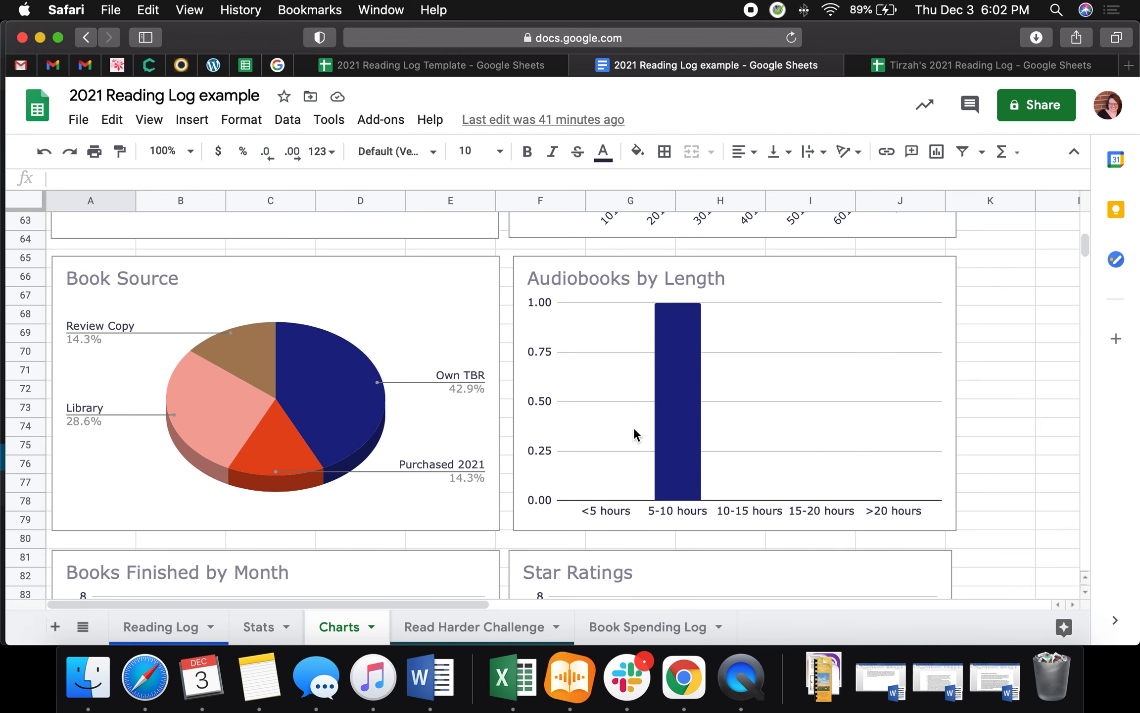
{"action": "scroll", "coordinate": [633, 428], "scroll_direction": "down", "scroll_amount": 6}
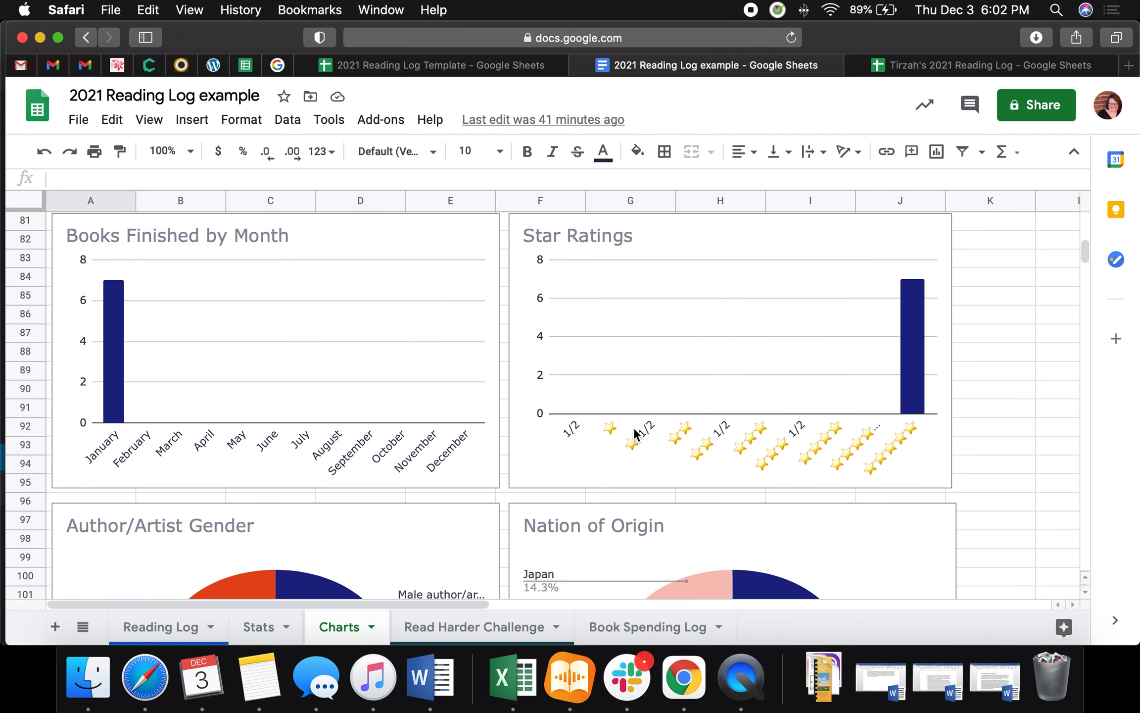
{"action": "scroll", "coordinate": [636, 434], "scroll_direction": "down", "scroll_amount": 6}
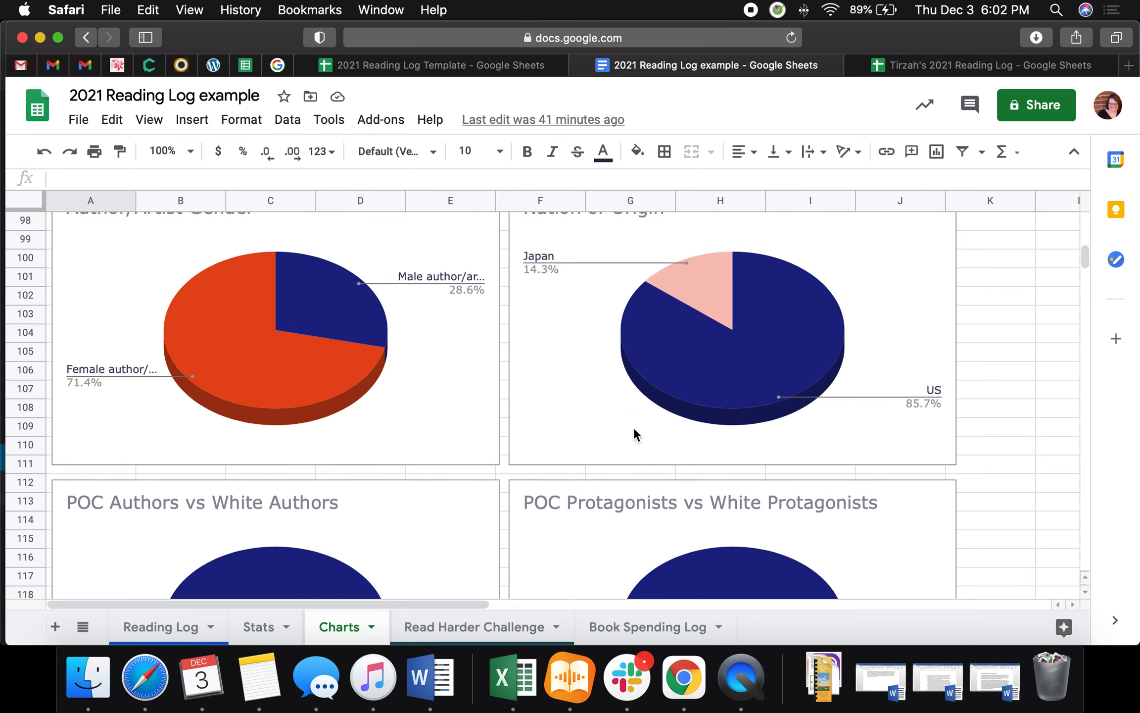
{"action": "scroll", "coordinate": [636, 435], "scroll_direction": "down", "scroll_amount": 7}
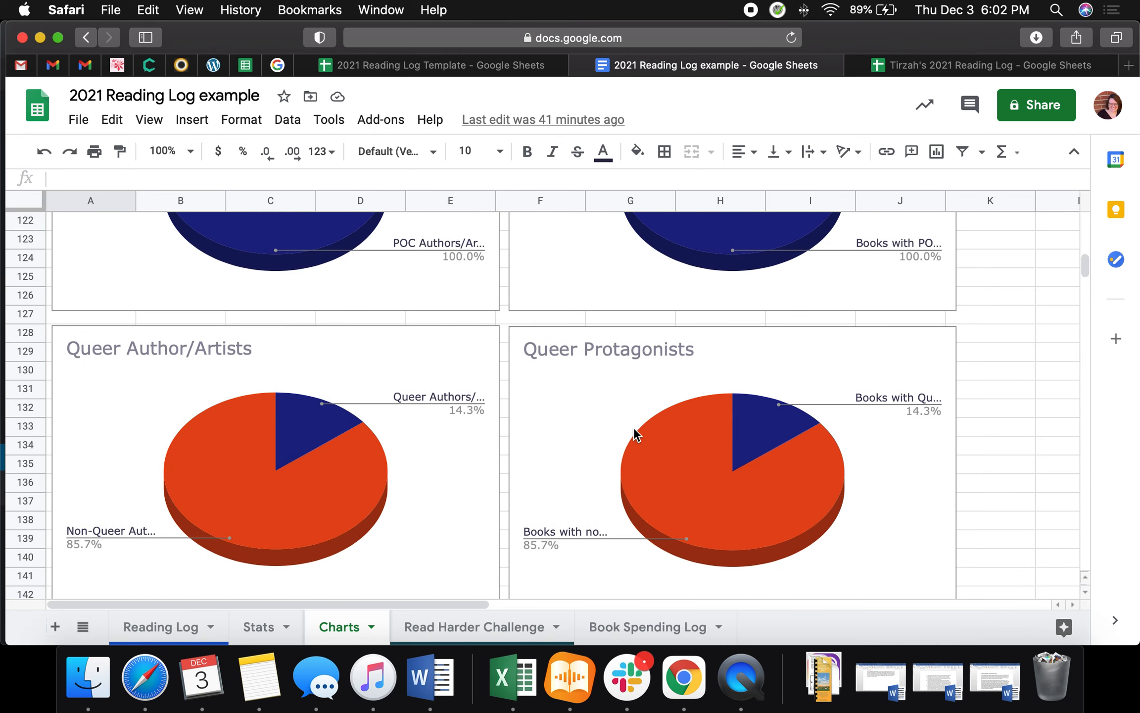
{"action": "scroll", "coordinate": [636, 435], "scroll_direction": "down", "scroll_amount": 7}
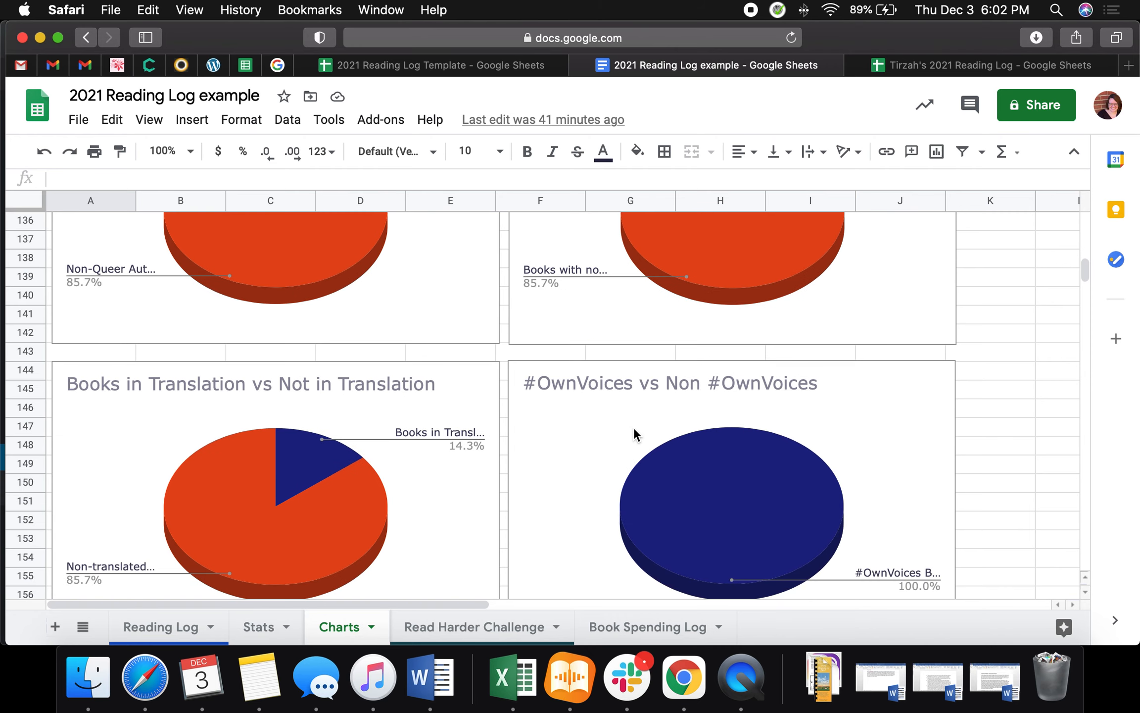
{"action": "scroll", "coordinate": [635, 435], "scroll_direction": "down", "scroll_amount": 2}
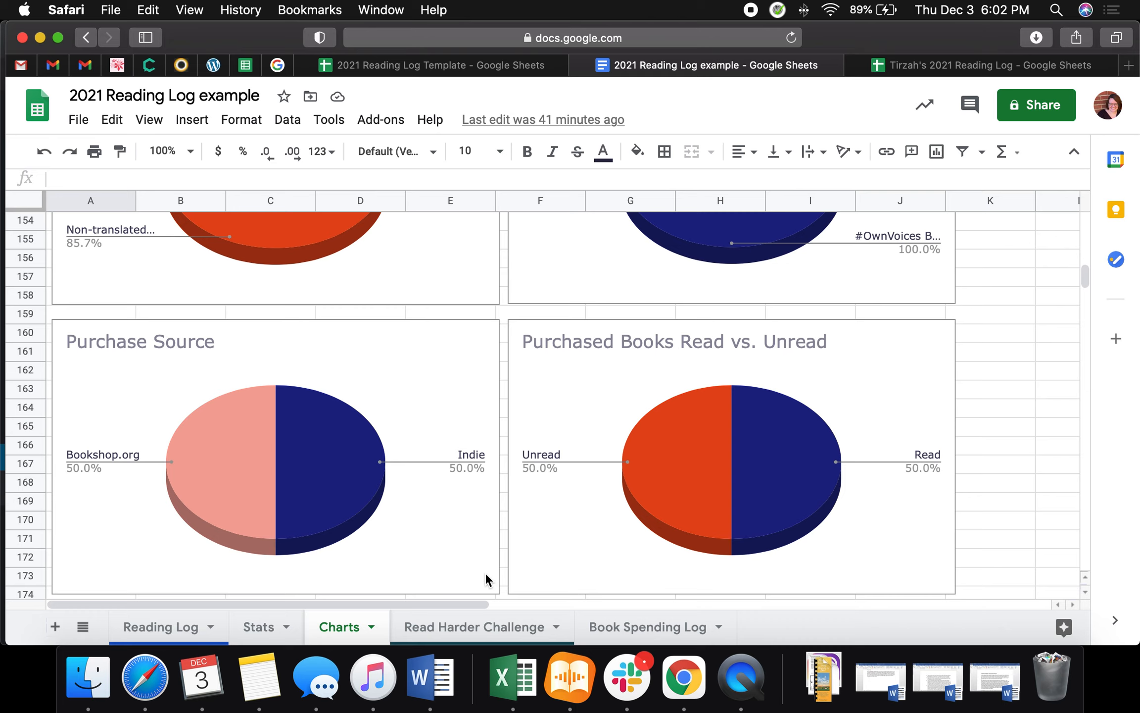
{"action": "scroll", "coordinate": [479, 568], "scroll_direction": "up", "scroll_amount": 20}
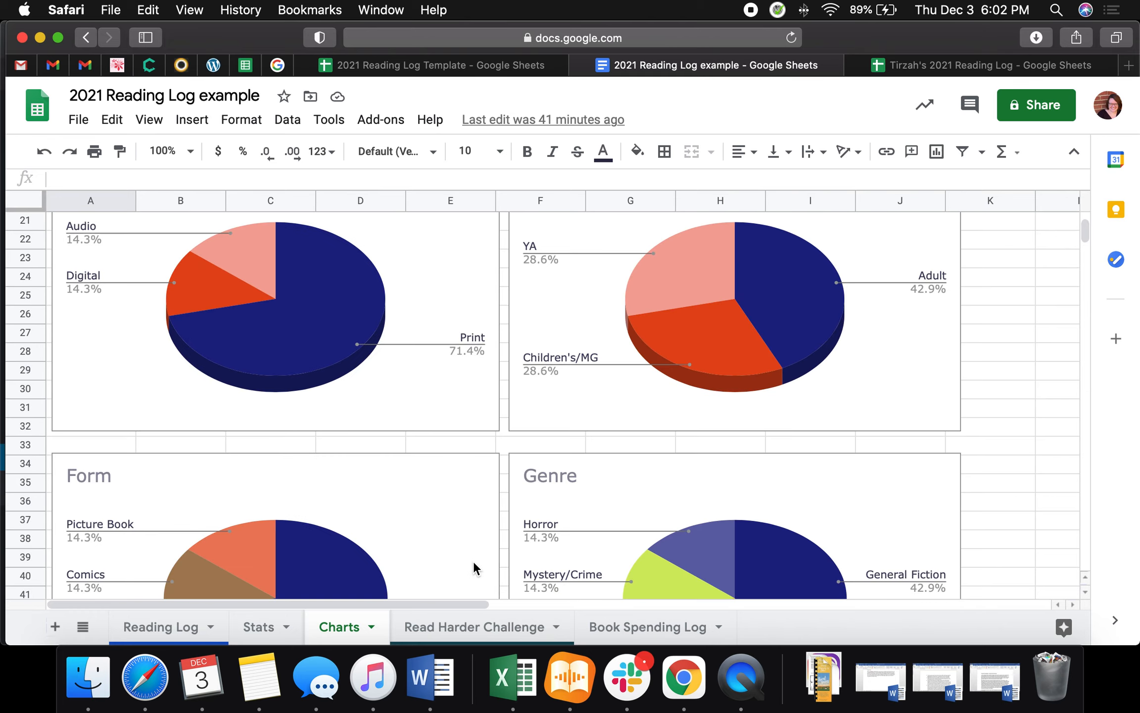
Examine the Read Harder Challenge sheet's list of challenges and its Title, Author and Notes columns.
{"action": "left_click", "coordinate": [470, 627]}
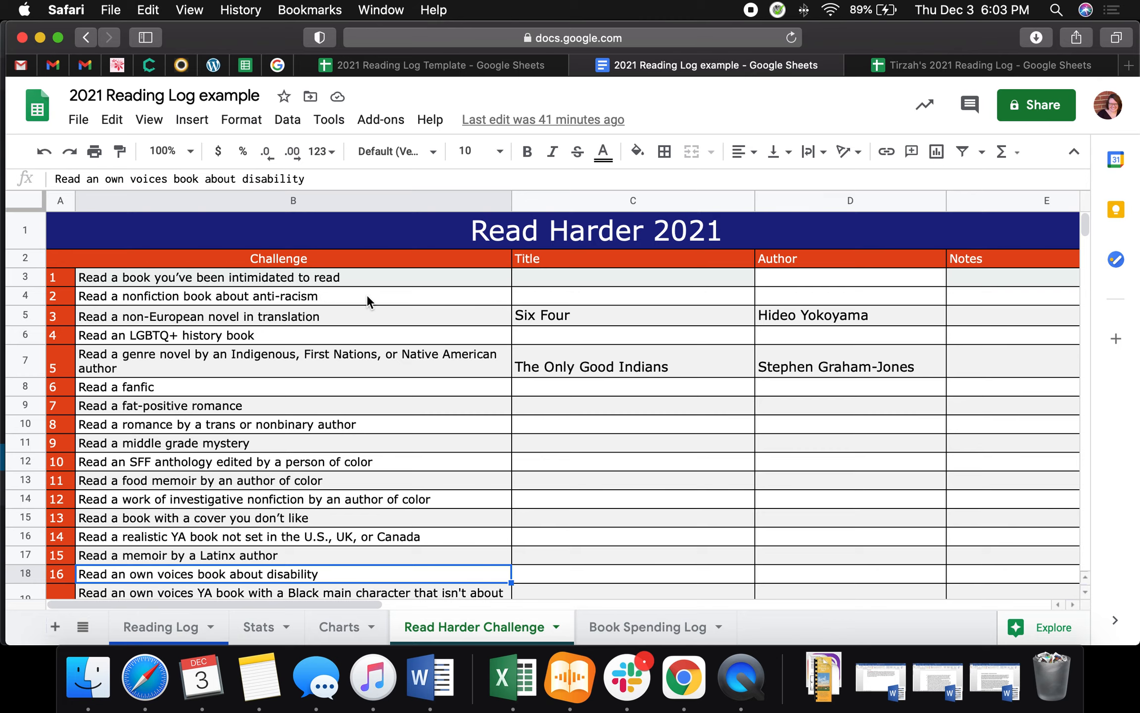
{"action": "scroll", "coordinate": [367, 295], "scroll_direction": "down", "scroll_amount": 2}
{"action": "scroll", "coordinate": [367, 295], "scroll_direction": "up", "scroll_amount": 2}
{"action": "scroll", "coordinate": [237, 330], "scroll_direction": "down", "scroll_amount": 5}
{"action": "scroll", "coordinate": [236, 330], "scroll_direction": "up", "scroll_amount": 1}
{"action": "scroll", "coordinate": [236, 331], "scroll_direction": "up", "scroll_amount": 3}
{"action": "scroll", "coordinate": [236, 330], "scroll_direction": "right", "scroll_amount": 2}
{"action": "scroll", "coordinate": [239, 331], "scroll_direction": "left", "scroll_amount": 2}
Check the Completed and Challenges TBR totals below the Read Harder challenges and return to the top of the list.
{"action": "scroll", "coordinate": [499, 364], "scroll_direction": "down", "scroll_amount": 6}
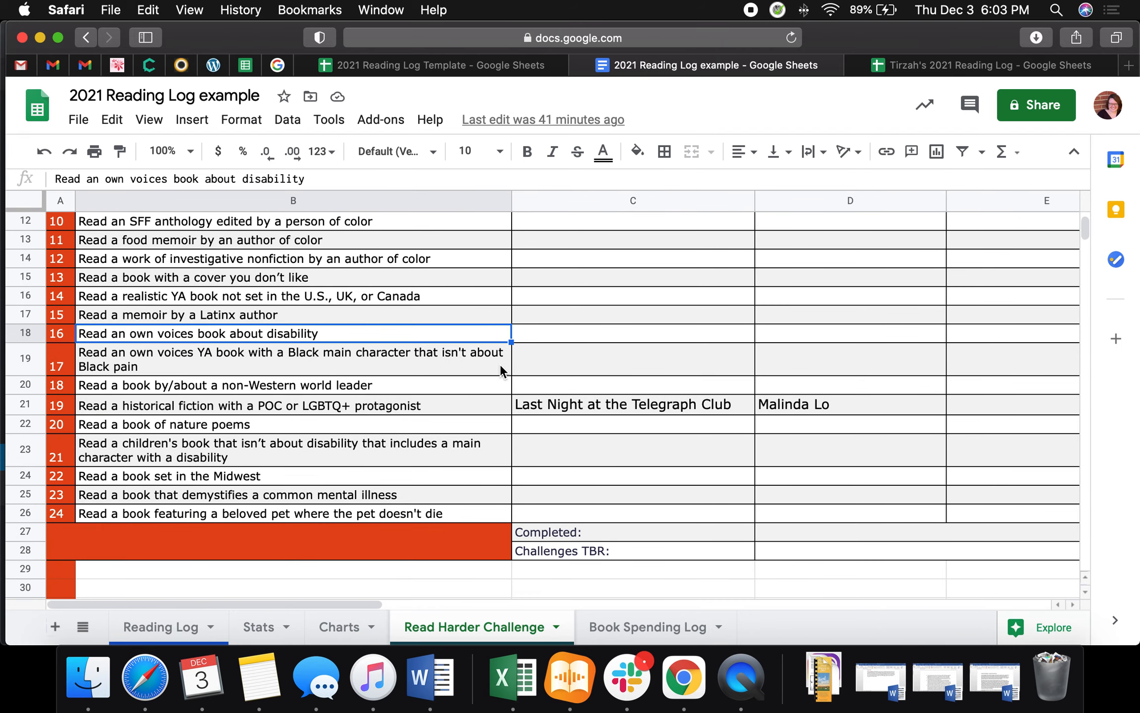
{"action": "scroll", "coordinate": [546, 449], "scroll_direction": "right", "scroll_amount": 10}
{"action": "scroll", "coordinate": [546, 450], "scroll_direction": "left", "scroll_amount": 3}
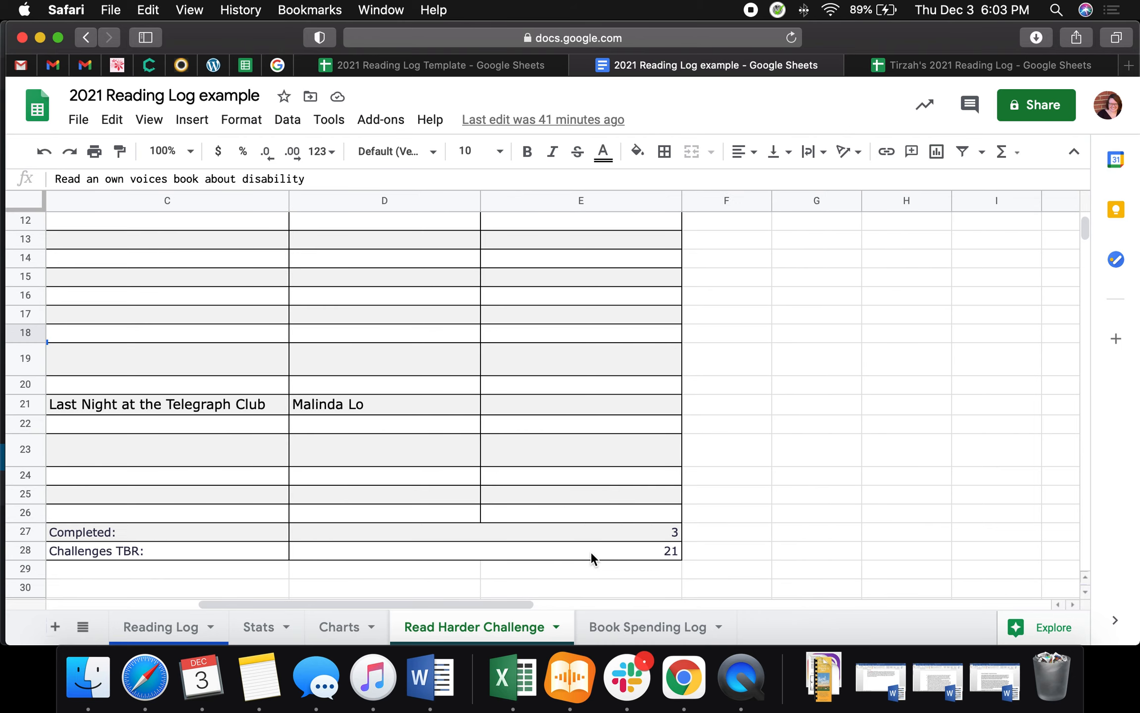
{"action": "scroll", "coordinate": [590, 551], "scroll_direction": "up", "scroll_amount": 5}
{"action": "scroll", "coordinate": [591, 551], "scroll_direction": "left", "scroll_amount": 3}
{"action": "scroll", "coordinate": [613, 523], "scroll_direction": "right", "scroll_amount": 1}
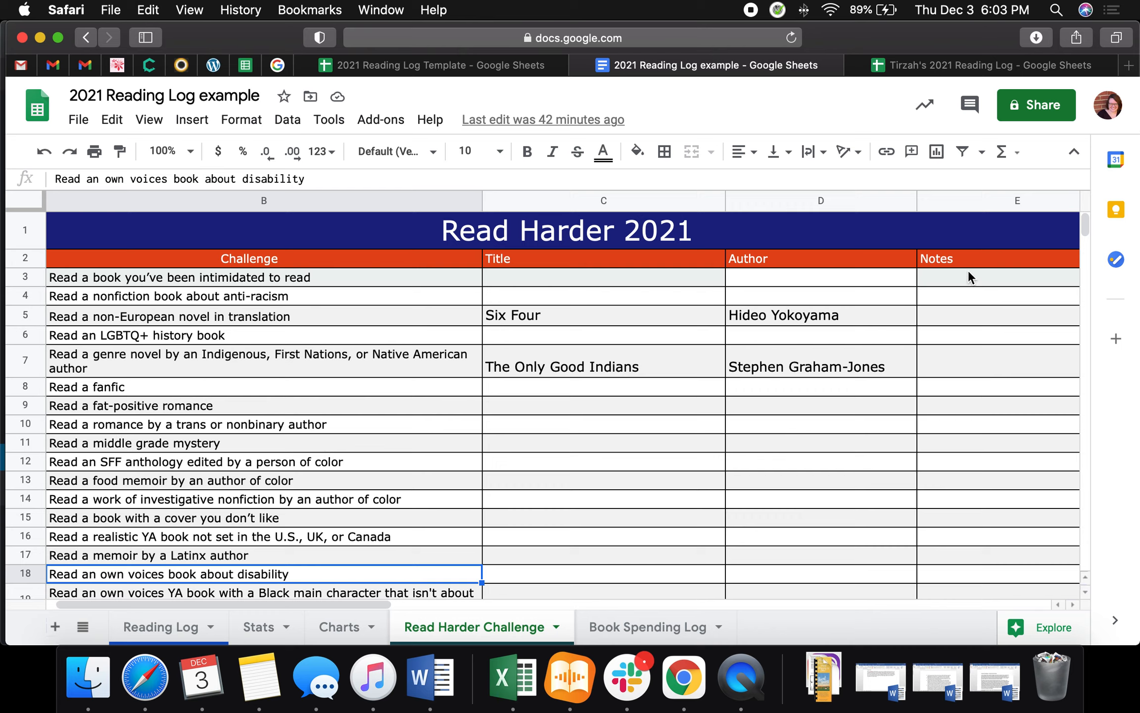
Review the Book Spending Log and the choices offered for Format, Retail Source and Reason for Purchase, leaving the entries unchanged.
{"action": "left_click", "coordinate": [626, 627]}
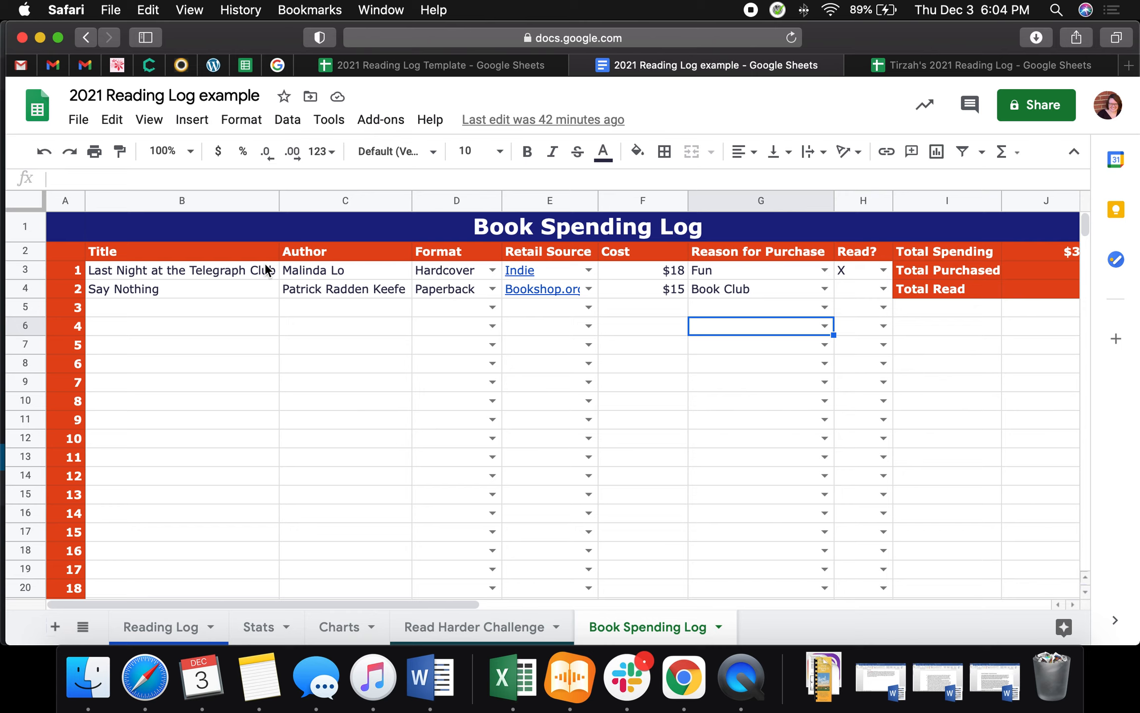
{"action": "left_click", "coordinate": [494, 272]}
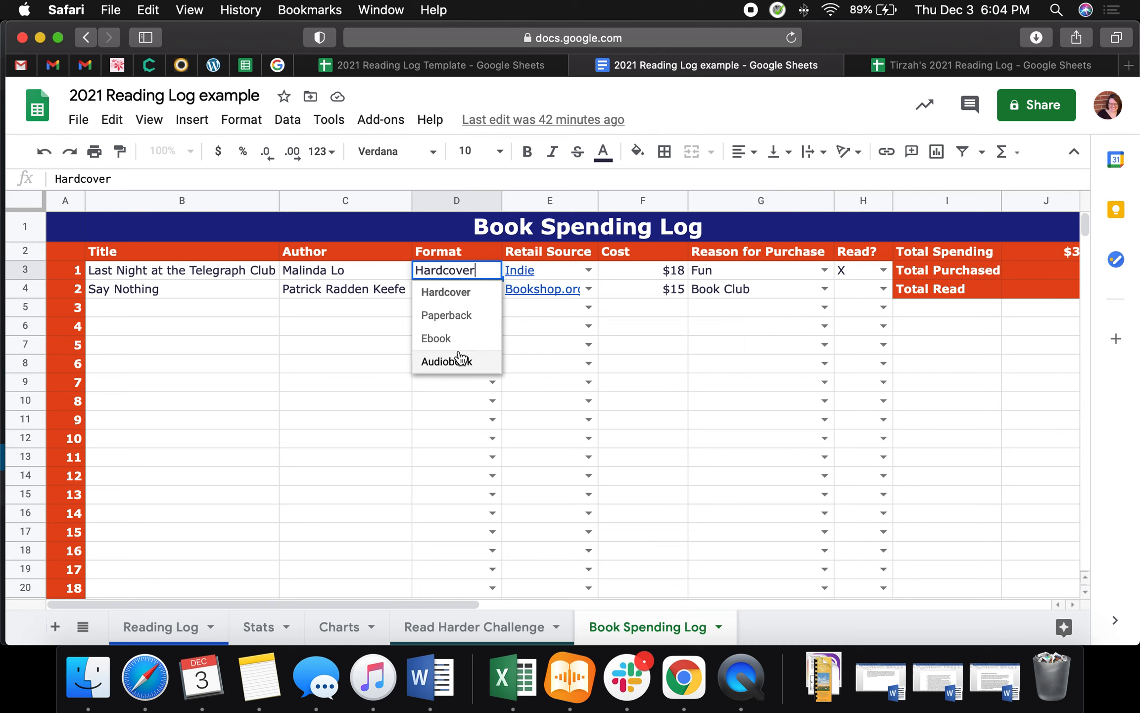
{"action": "left_click", "coordinate": [443, 415]}
{"action": "left_click", "coordinate": [587, 308]}
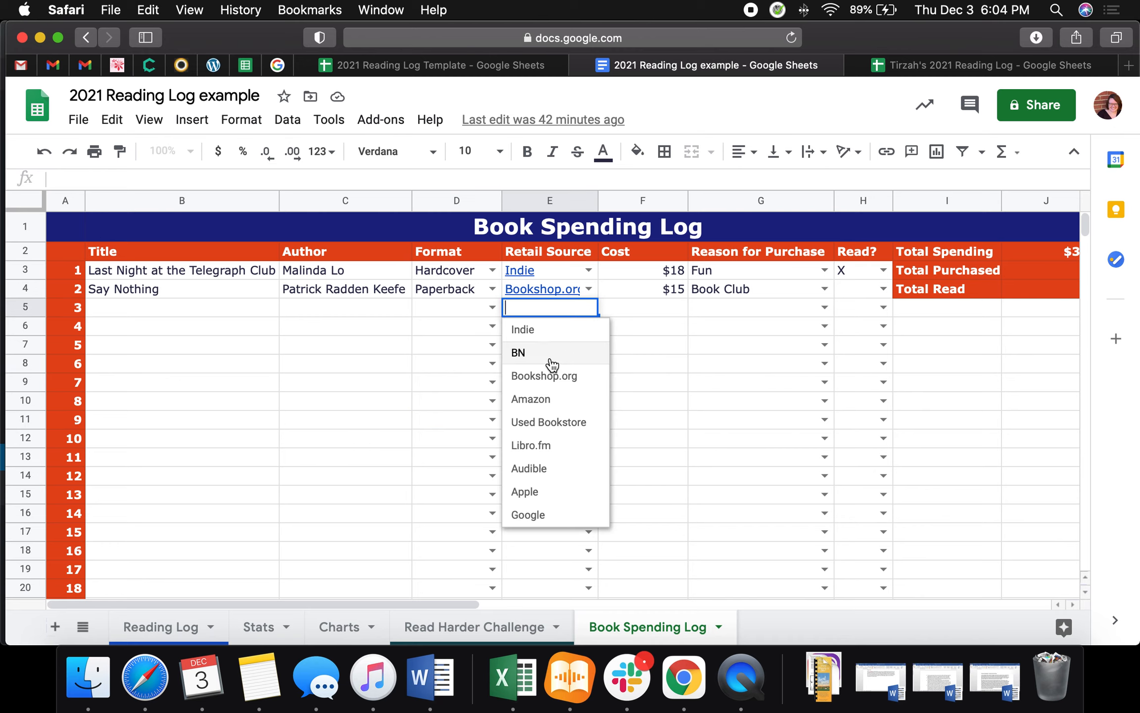
{"action": "left_click", "coordinate": [644, 310]}
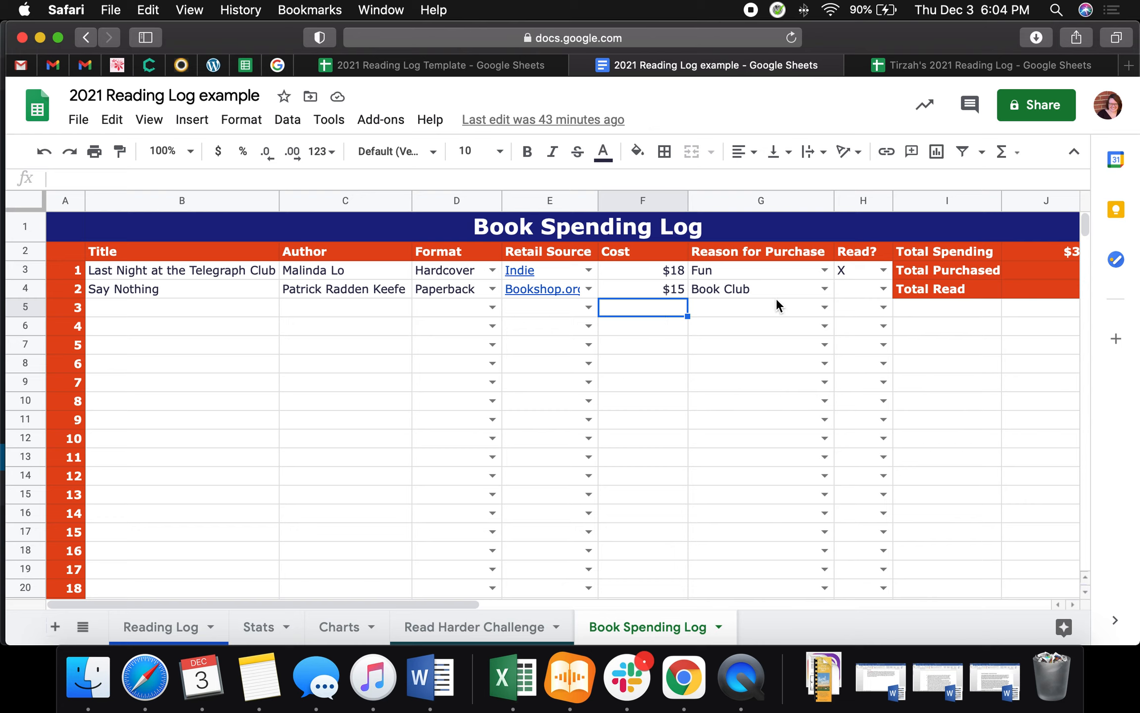
{"action": "left_click", "coordinate": [823, 309]}
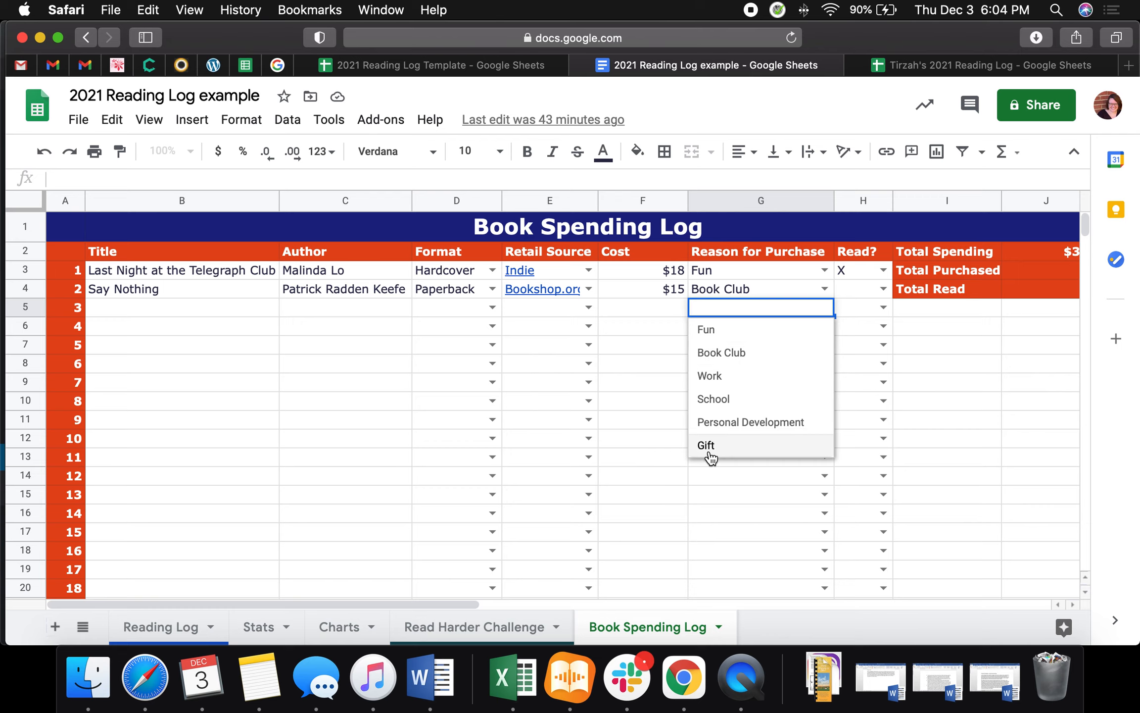
{"action": "left_click", "coordinate": [606, 386]}
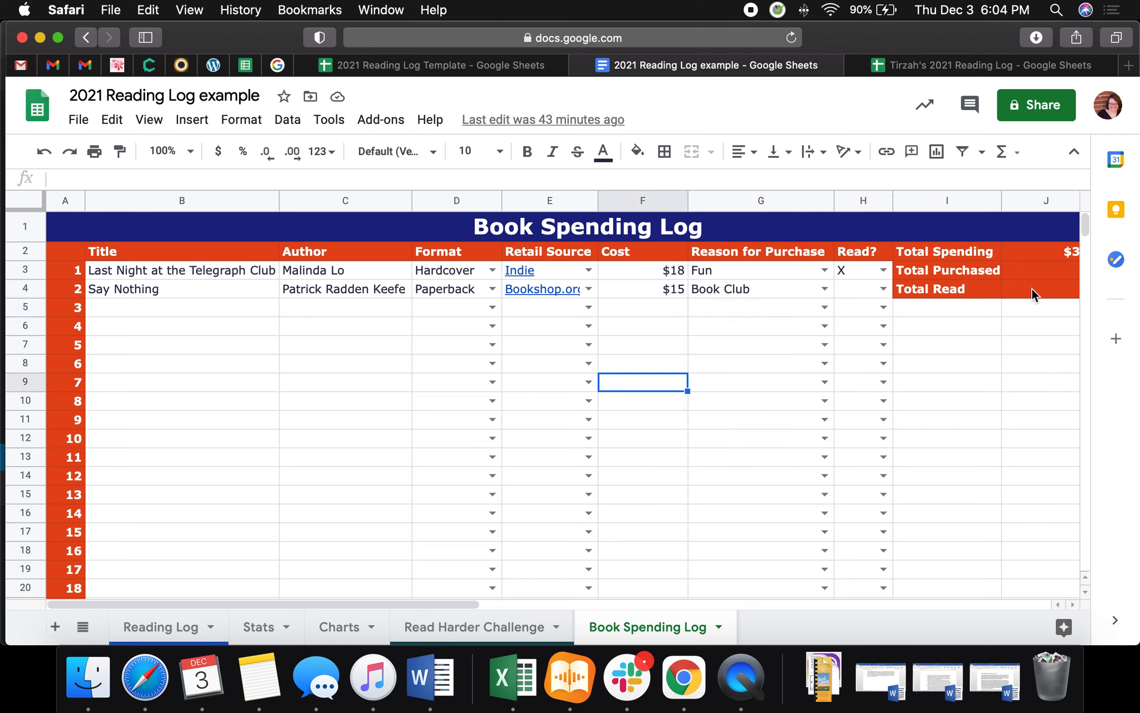
Try marking the purchased book Say Nothing as read with an X, and clear the mark again.
{"action": "left_click", "coordinate": [884, 289]}
{"action": "left_click", "coordinate": [861, 313]}
{"action": "left_click", "coordinate": [884, 289]}
{"action": "key", "text": "BackSpace"}
{"action": "left_click", "coordinate": [800, 330]}
View the Book Spending Log's totals and the Purchase Source and Purchased Books Read vs. Unread charts on the Charts sheet.
{"action": "scroll", "coordinate": [823, 338], "scroll_direction": "right", "scroll_amount": 5}
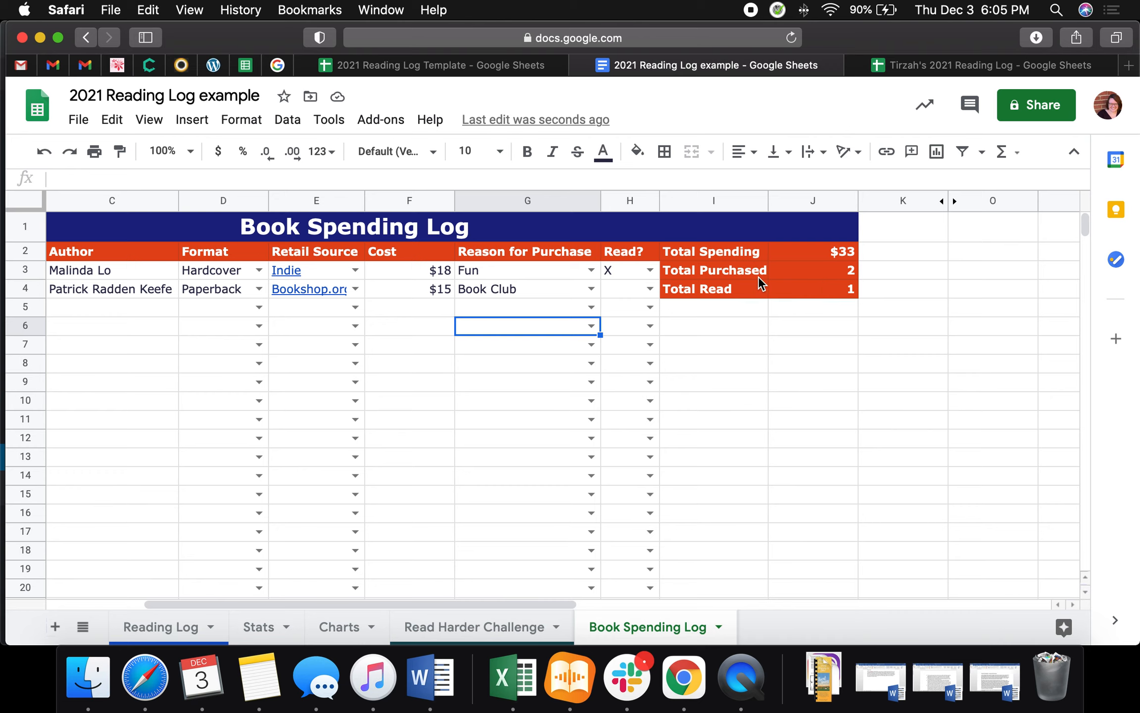
{"action": "left_click", "coordinate": [334, 628]}
{"action": "scroll", "coordinate": [299, 498], "scroll_direction": "down", "scroll_amount": 10}
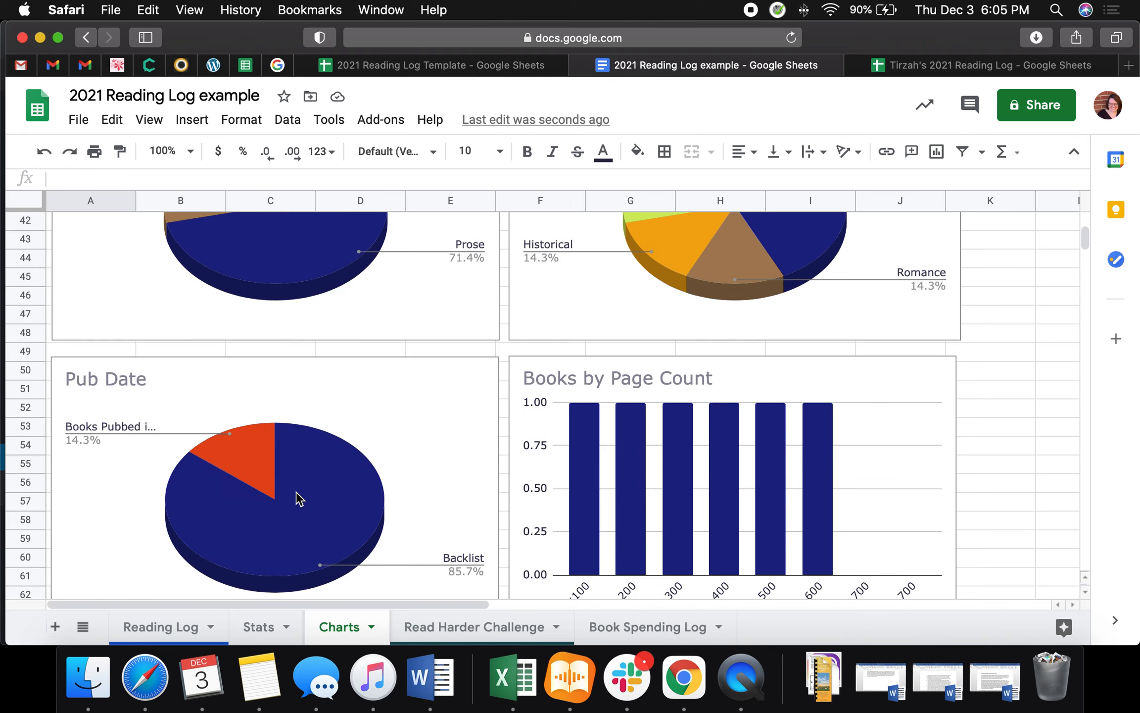
{"action": "scroll", "coordinate": [299, 498], "scroll_direction": "down", "scroll_amount": 20}
{"action": "scroll", "coordinate": [299, 499], "scroll_direction": "down", "scroll_amount": 18}
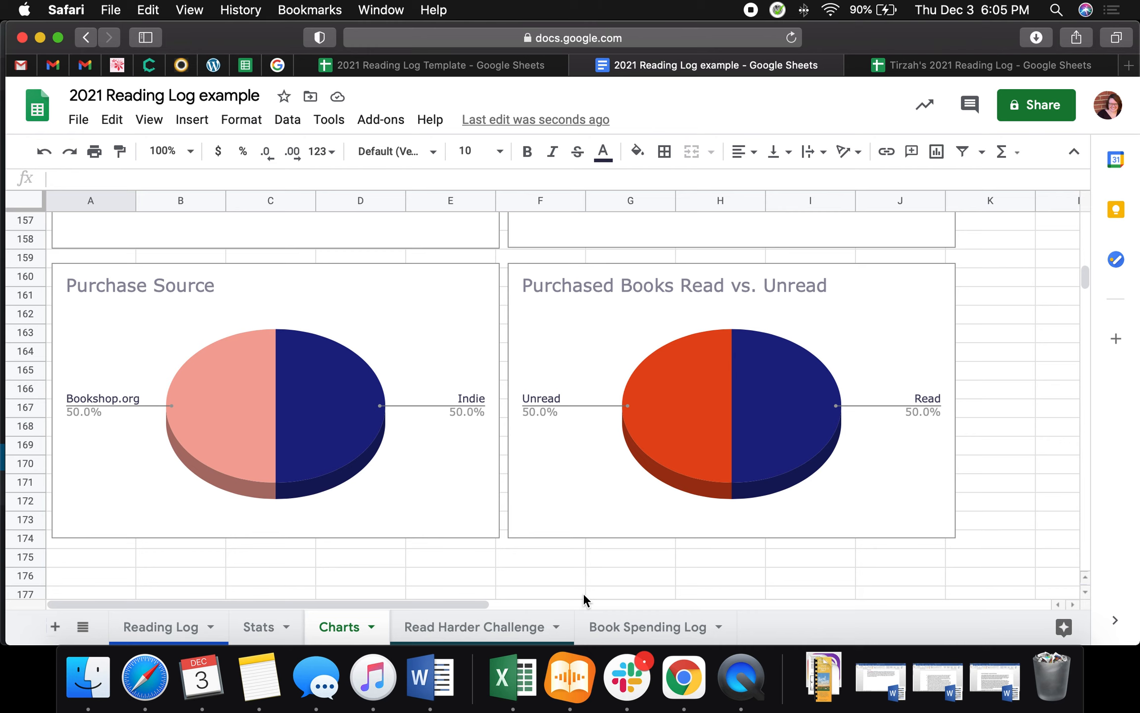
Inspect the Total Read formula on the Stats sheet, and check the Finish Date and neighbouring columns of the Reading Log sheet.
{"action": "left_click", "coordinate": [255, 636]}
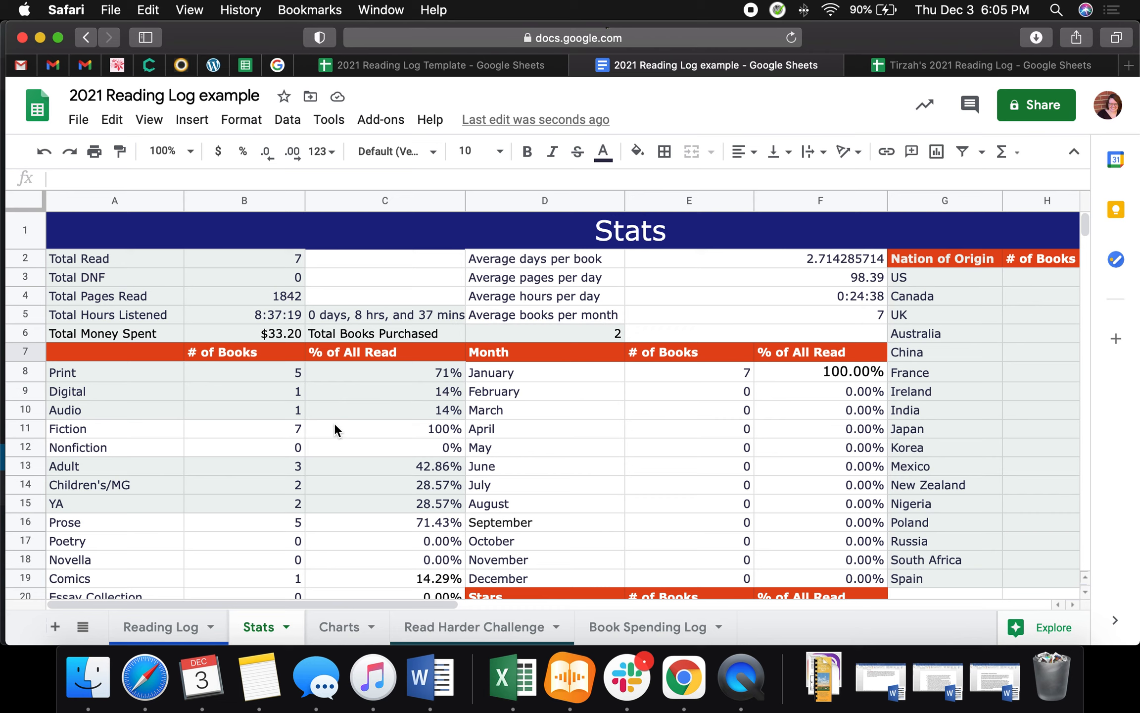
{"action": "left_click", "coordinate": [245, 260]}
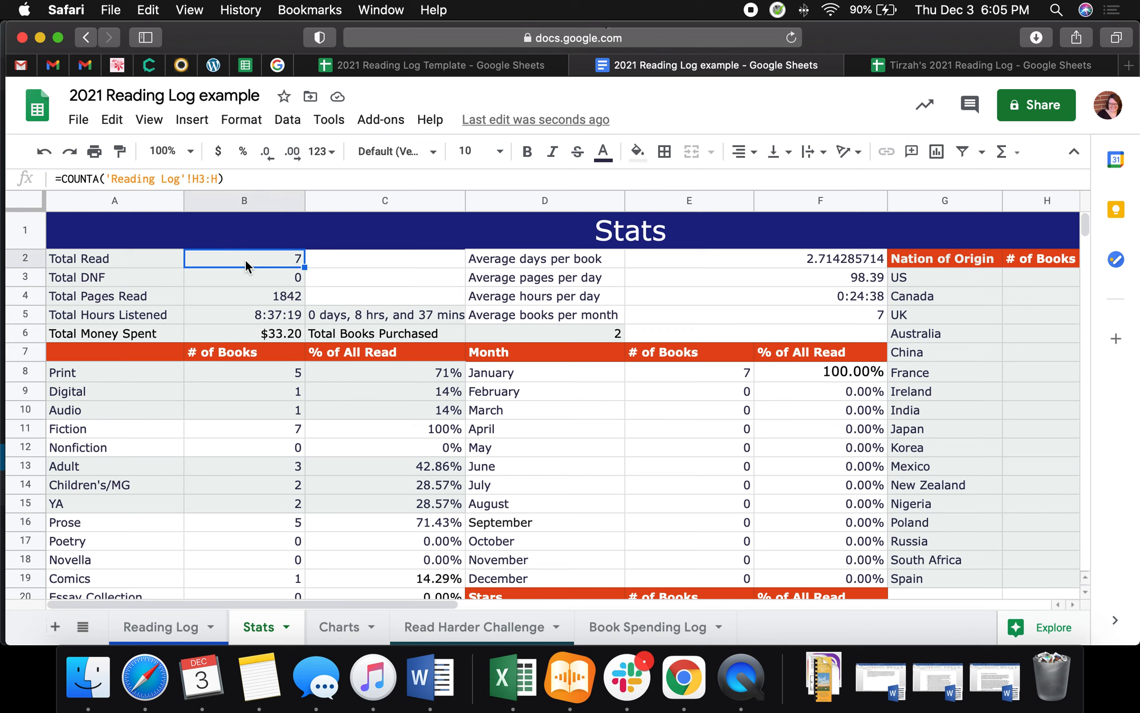
{"action": "left_click", "coordinate": [163, 626]}
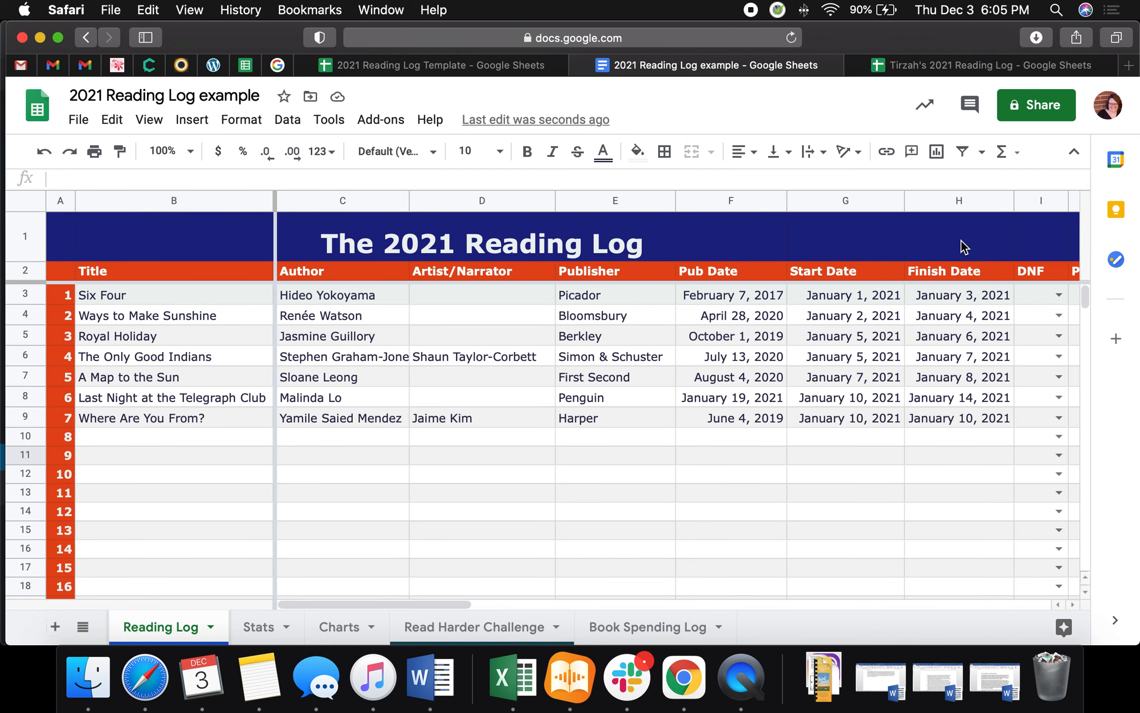
{"action": "left_click", "coordinate": [954, 295]}
{"action": "left_click", "coordinate": [949, 317]}
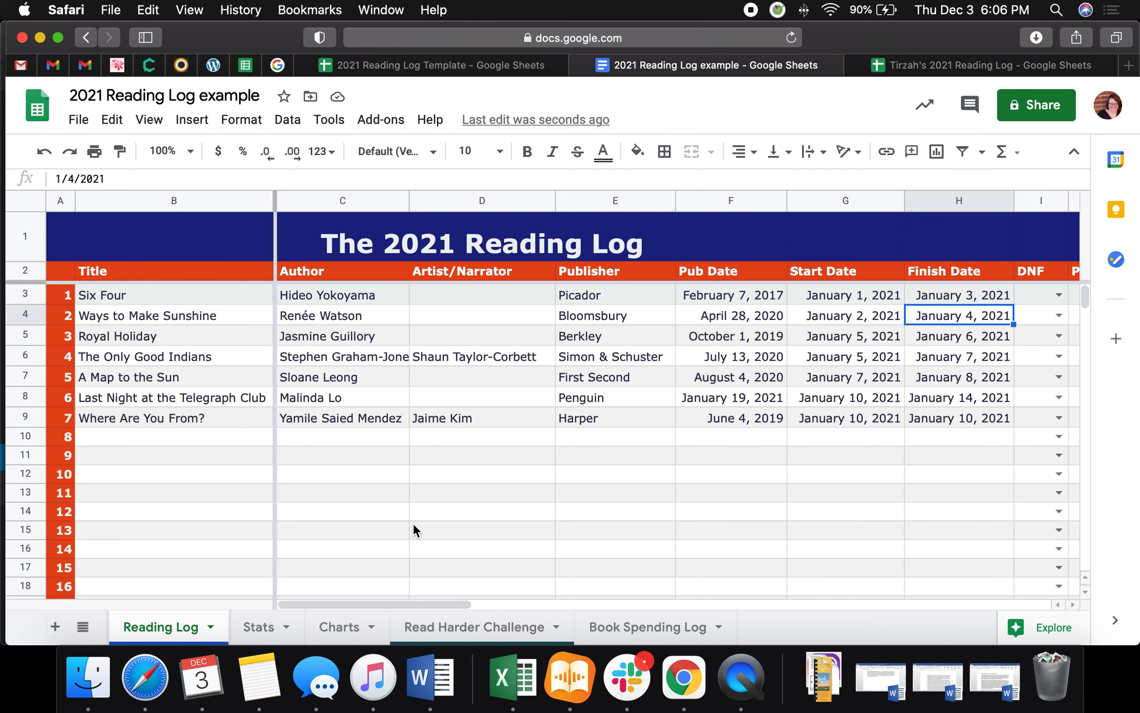
{"action": "scroll", "coordinate": [412, 523], "scroll_direction": "right", "scroll_amount": 5}
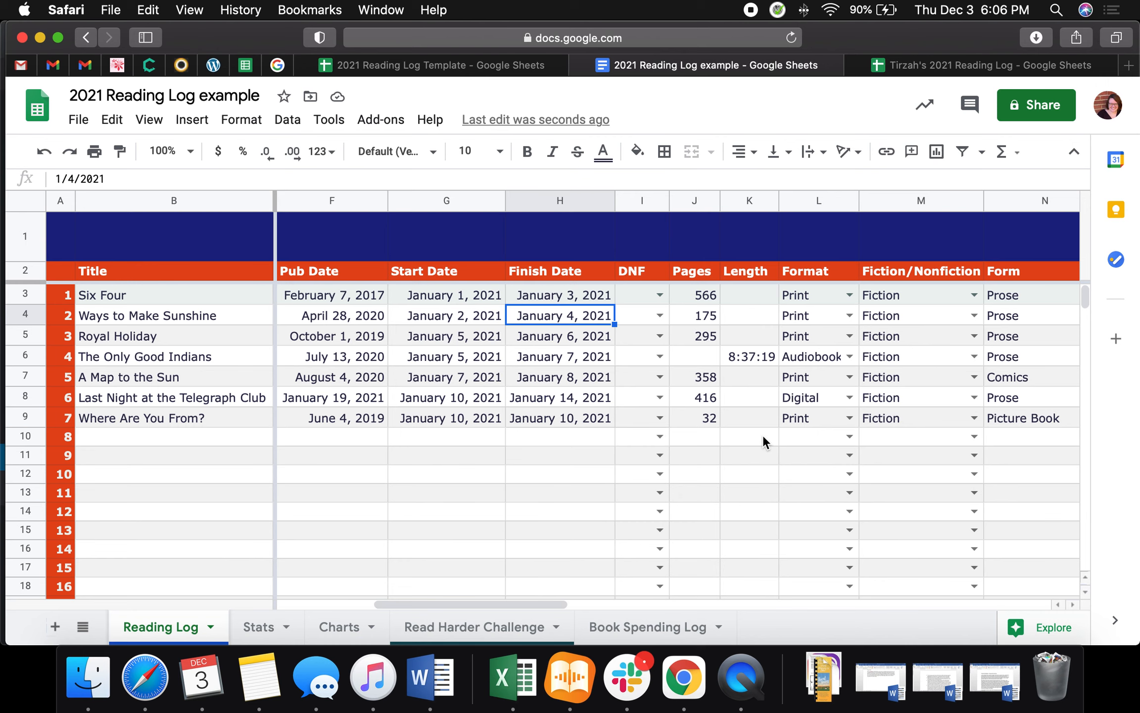
{"action": "scroll", "coordinate": [763, 435], "scroll_direction": "left", "scroll_amount": 5}
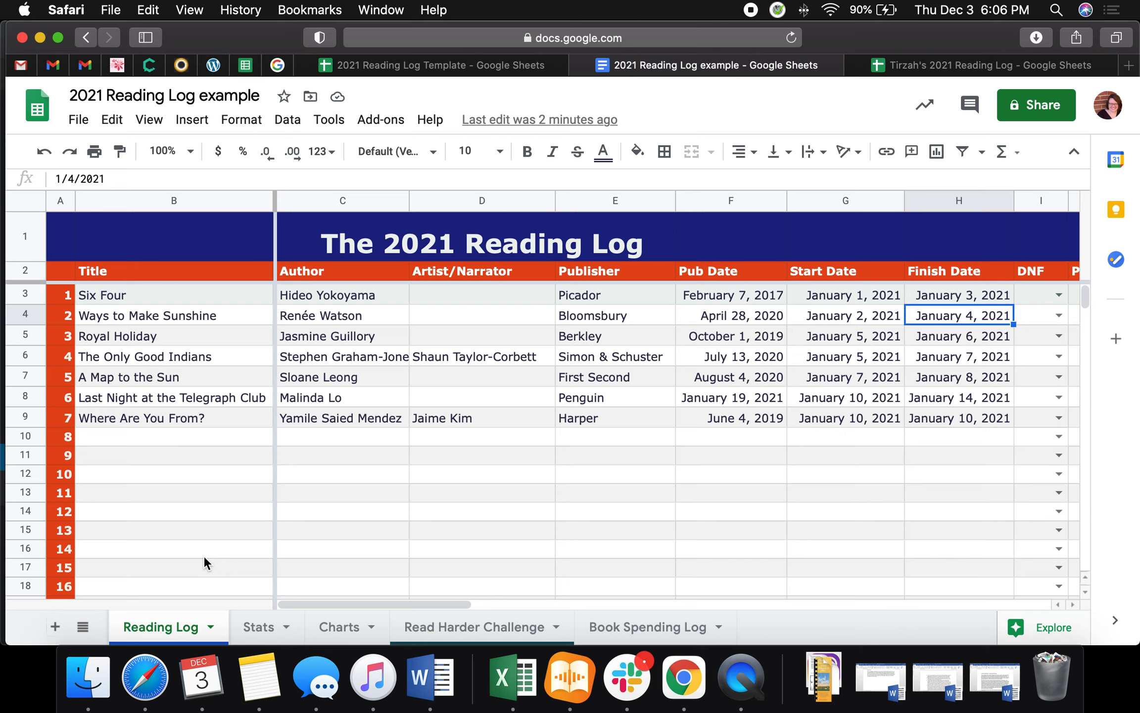
Add the title Furia as book 8 of the Reading Log, with the same author as Where Are You From?
{"action": "left_click", "coordinate": [117, 432]}
{"action": "type", "text": "Furia"}
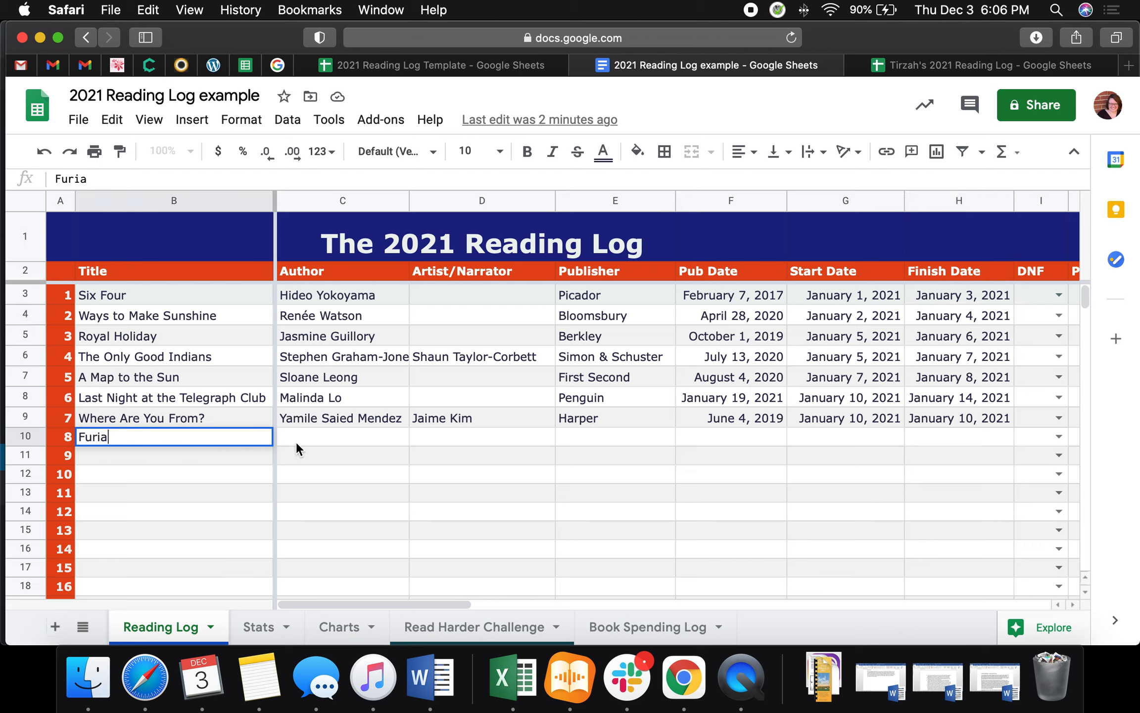
{"action": "left_click", "coordinate": [296, 442]}
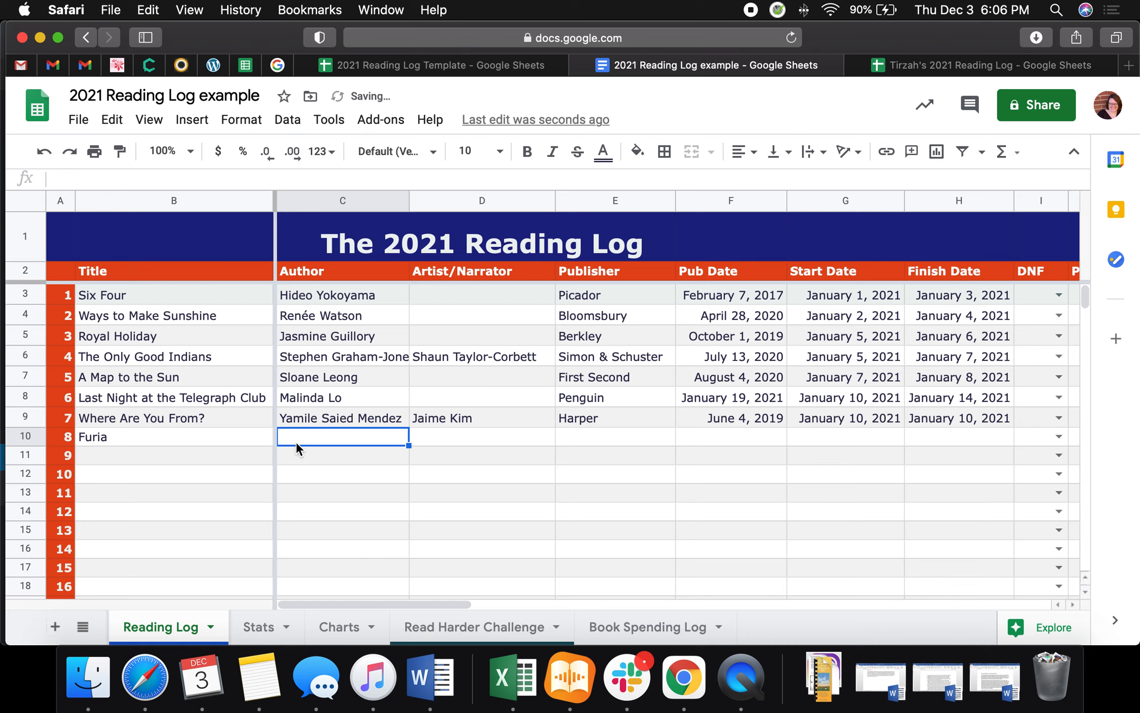
{"action": "type", "text": "Yamile Saied Mendez"}
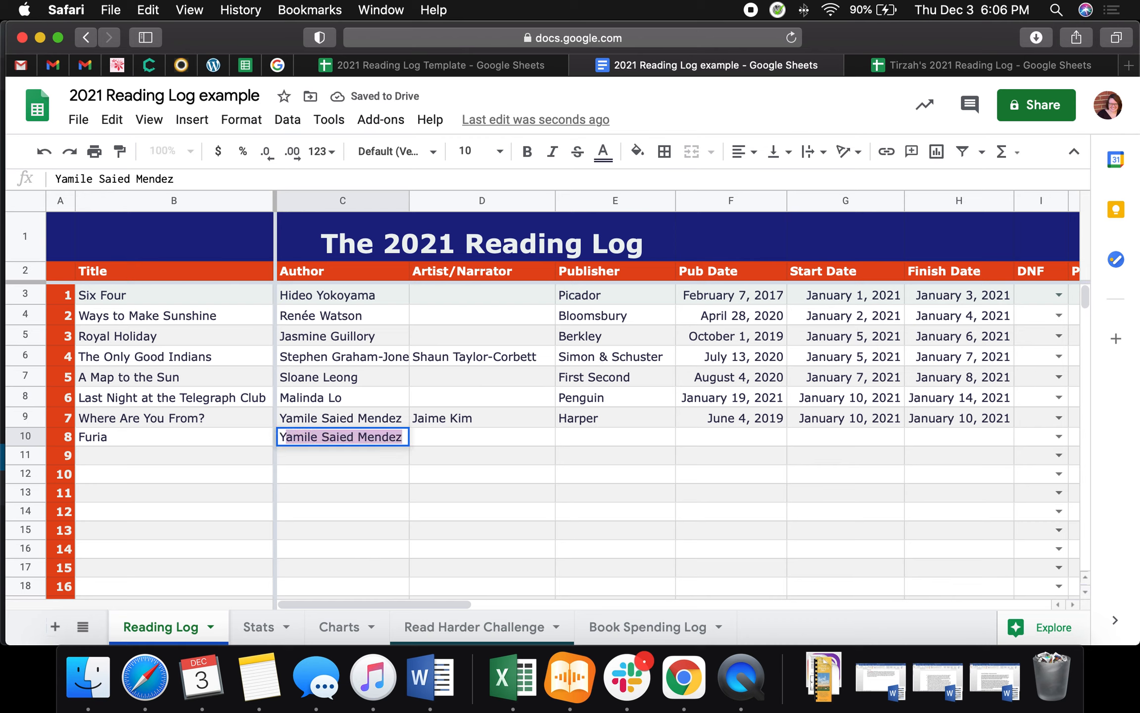
{"action": "key", "text": "Tab"}
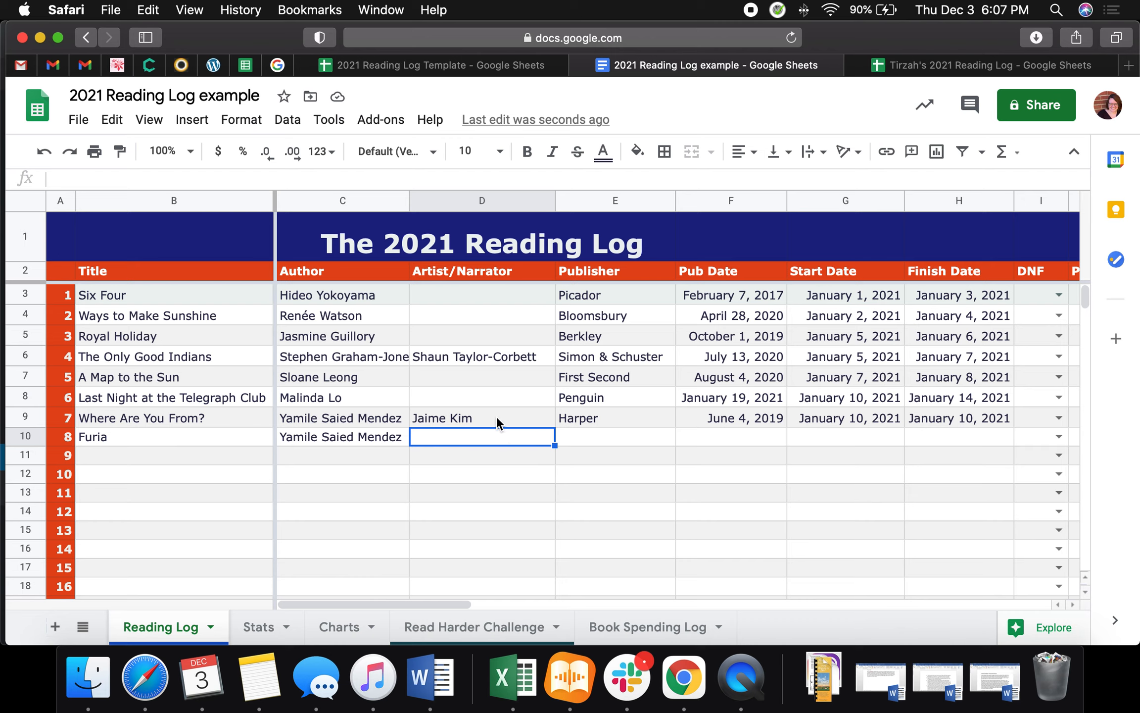
Compare the Artist/Narrator cells of The Only Good Indians, Where Are You From? and A Map to the Sun.
{"action": "left_click", "coordinate": [469, 356]}
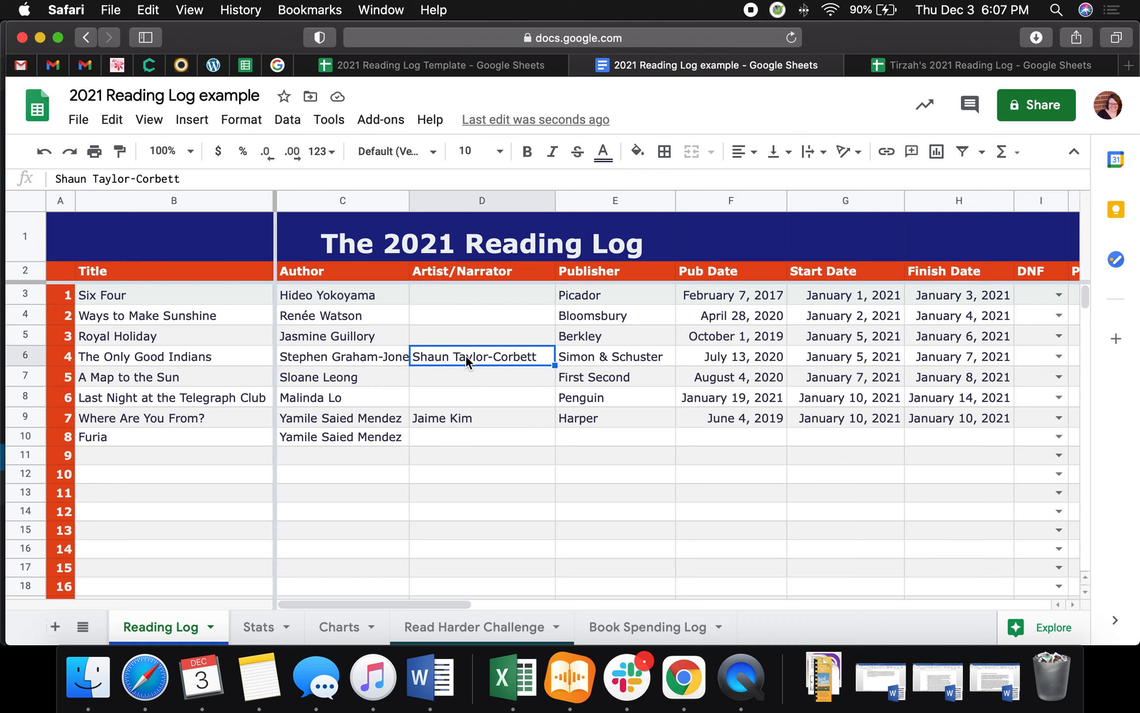
{"action": "left_click", "coordinate": [472, 417]}
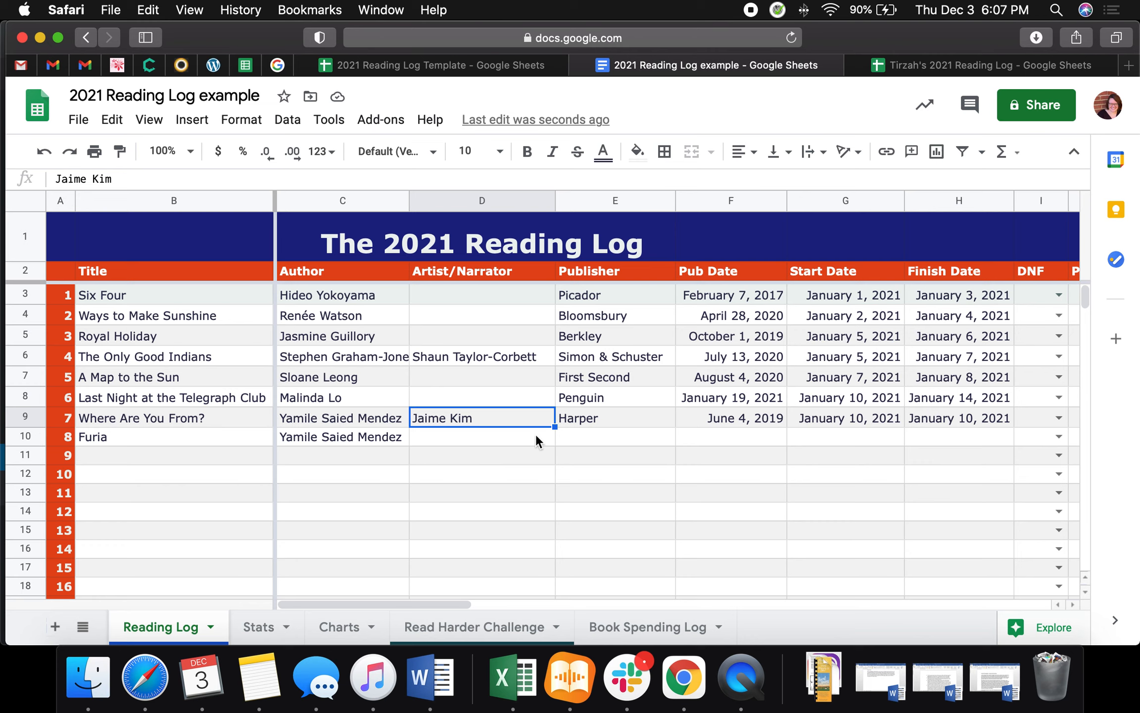
{"action": "left_click", "coordinate": [153, 376]}
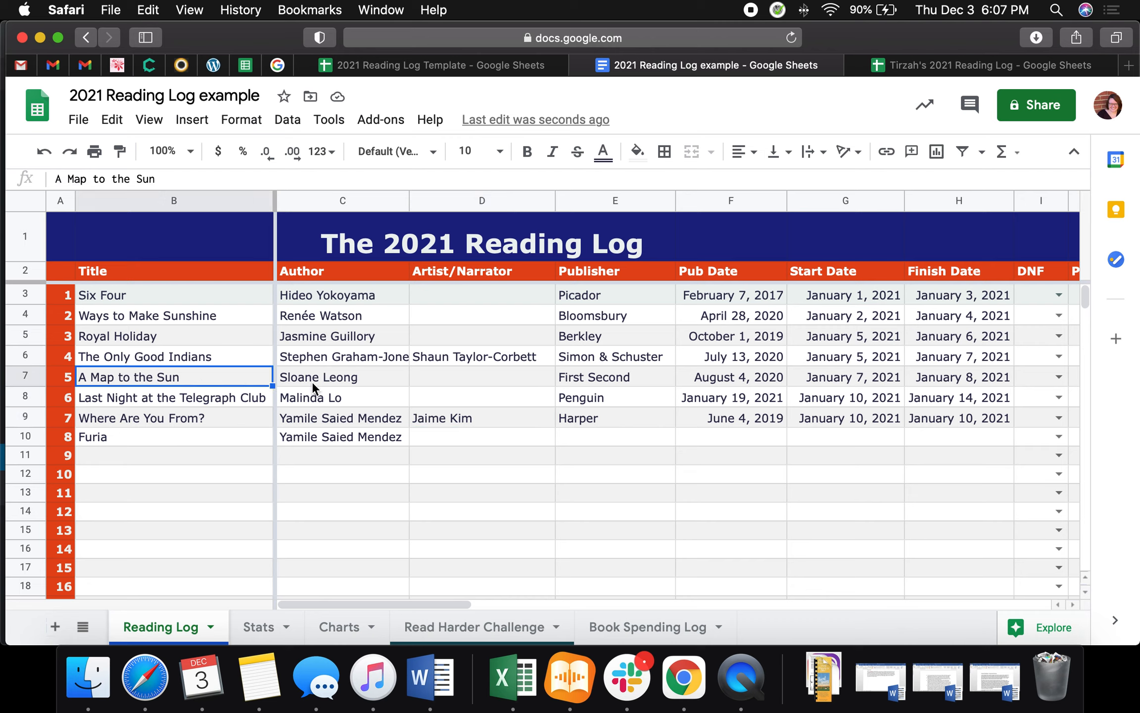
{"action": "left_click", "coordinate": [453, 381]}
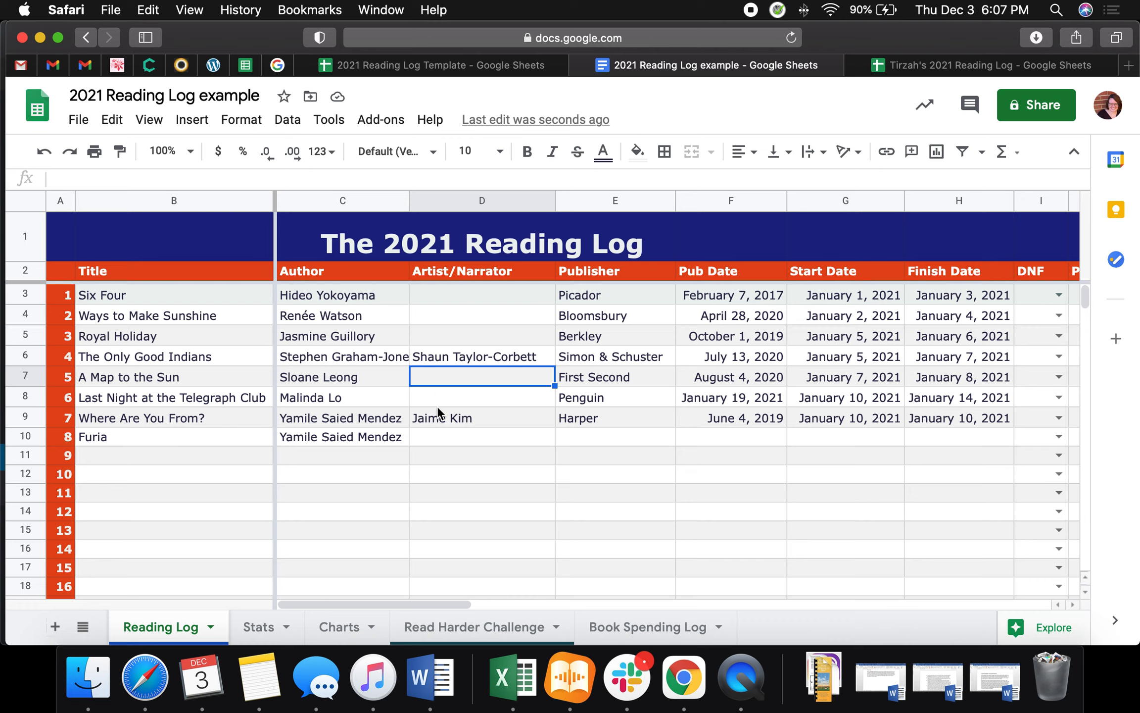
Fill in Furia's publisher as Algonquin, its publication date as September 15, 2020 and its start date as January 11, 2021.
{"action": "left_click", "coordinate": [578, 436]}
{"action": "type", "text": "Algonquin"}
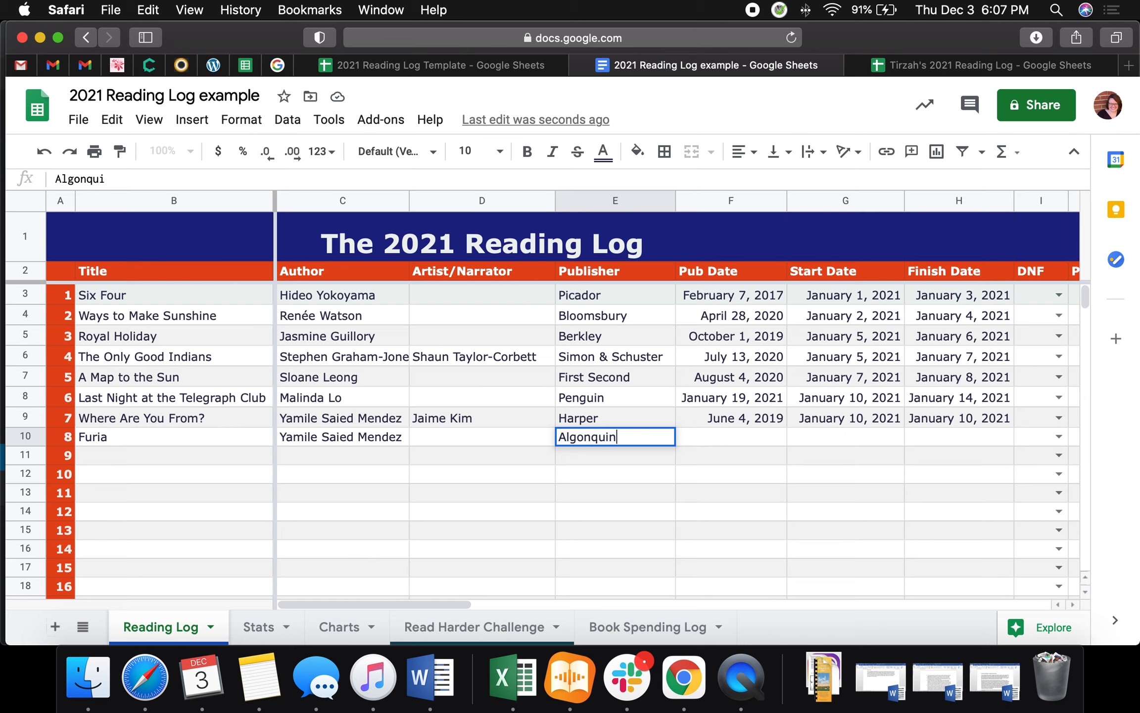
{"action": "left_click", "coordinate": [709, 437]}
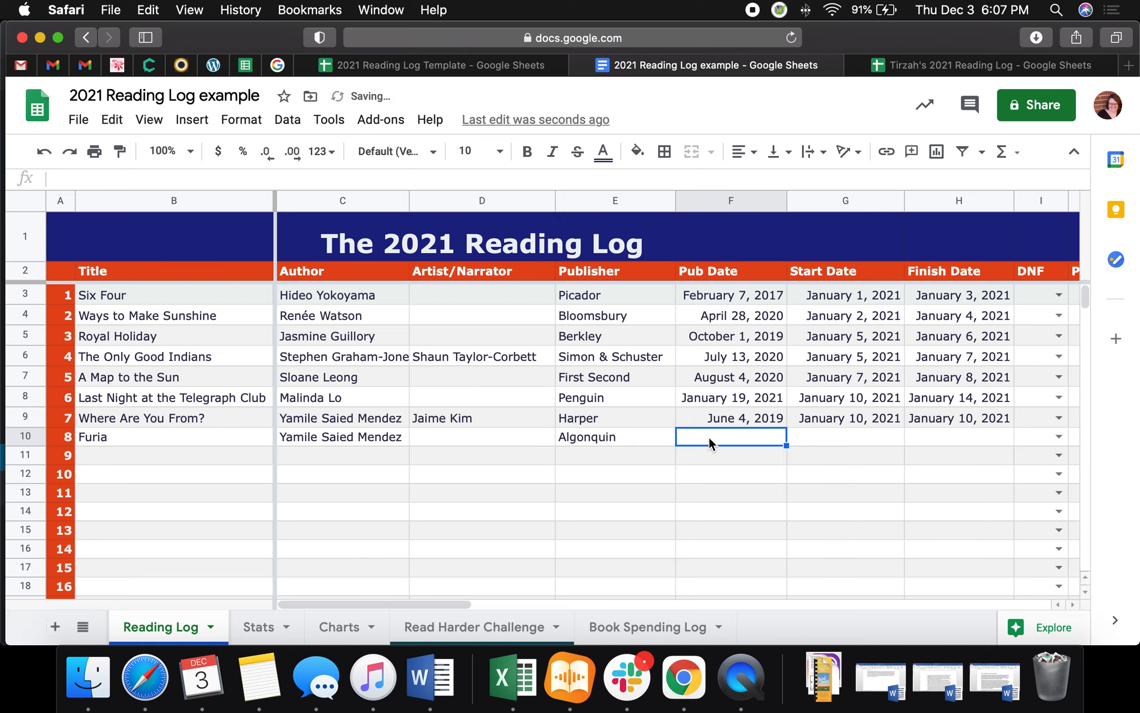
{"action": "type", "text": "September 15, 2020"}
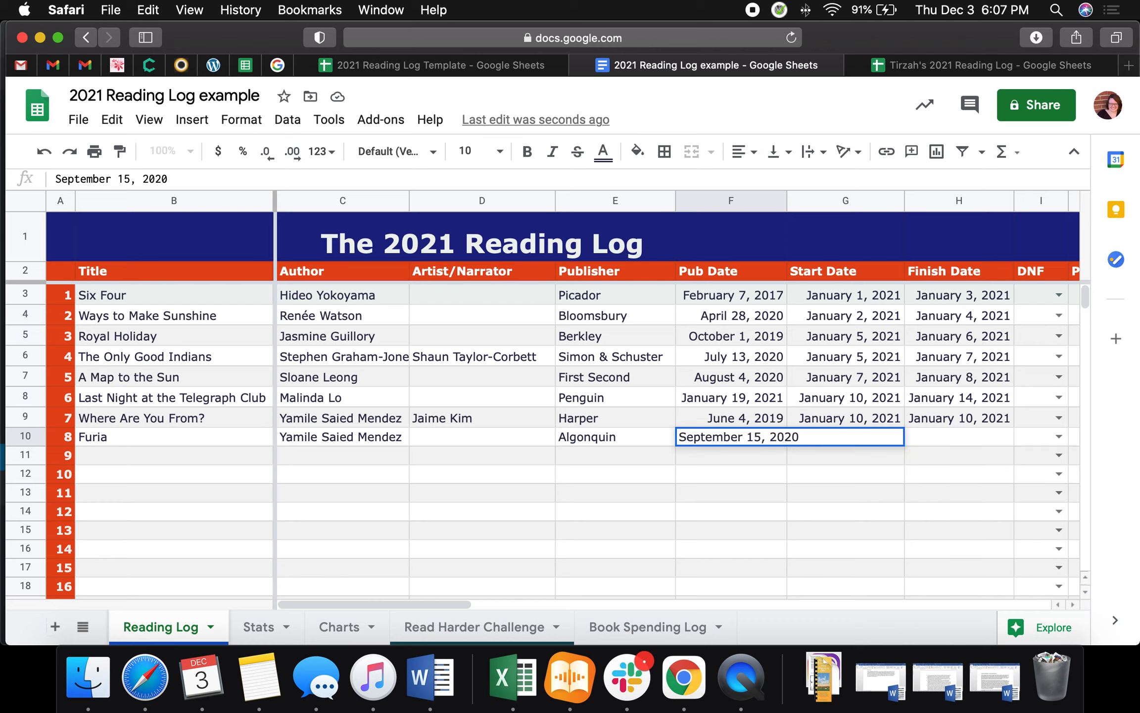
{"action": "left_click", "coordinate": [823, 439]}
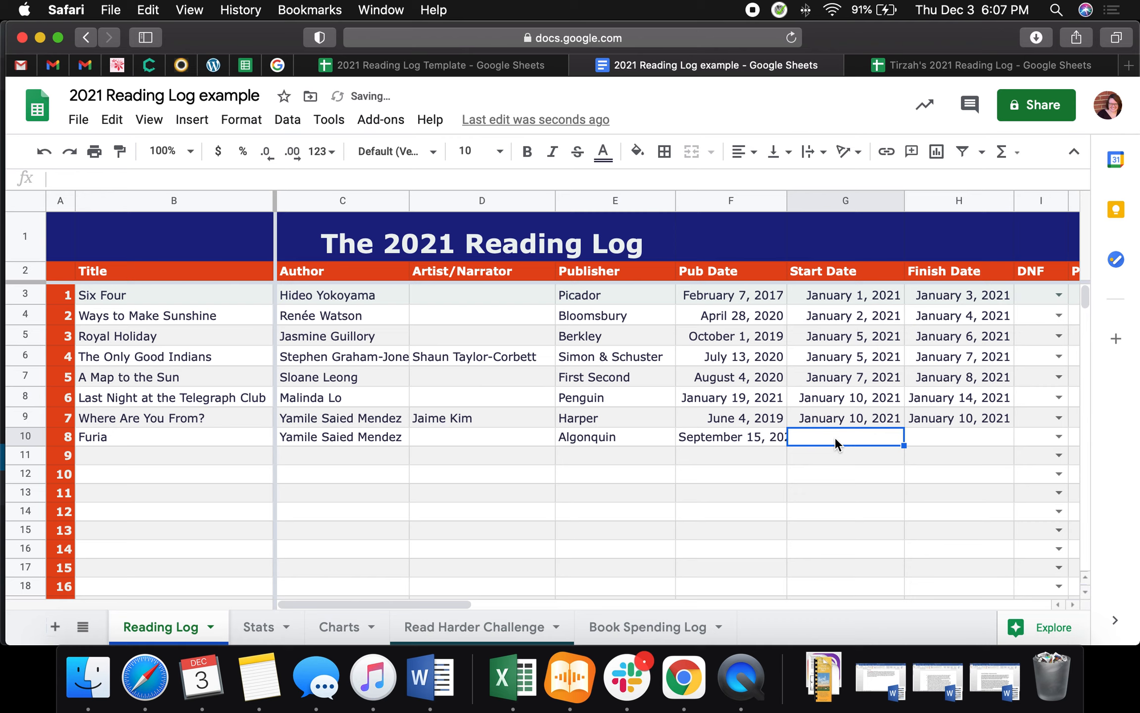
{"action": "type", "text": "January 11, 2021"}
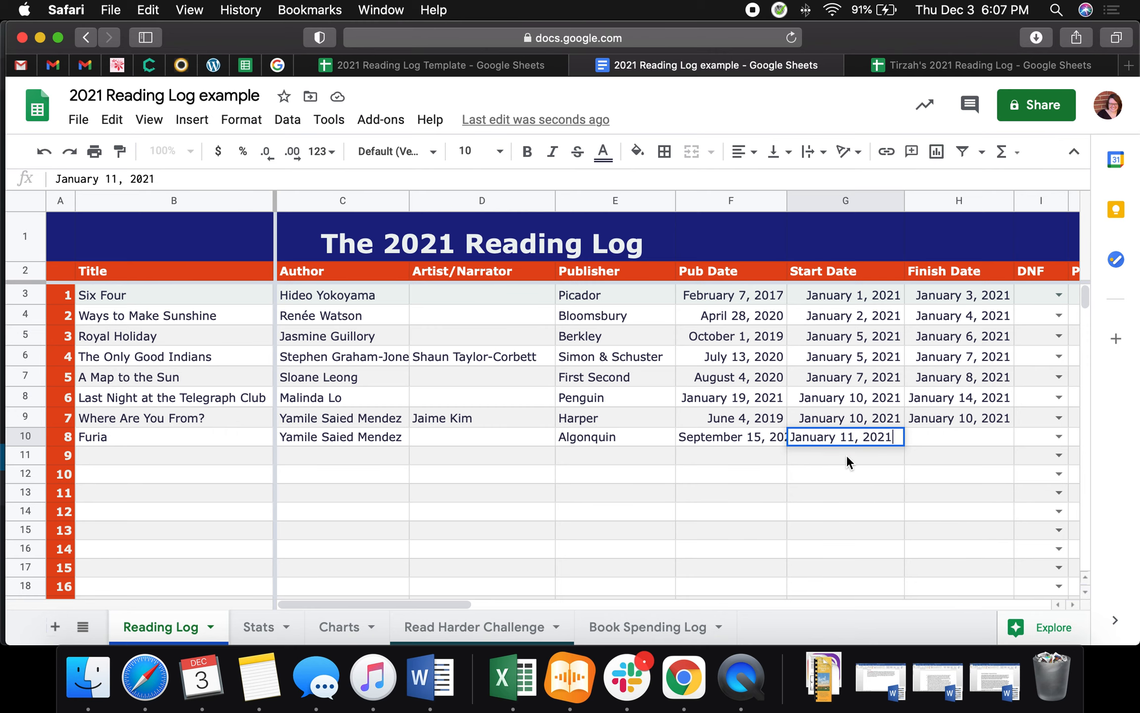
{"action": "key", "text": "Return"}
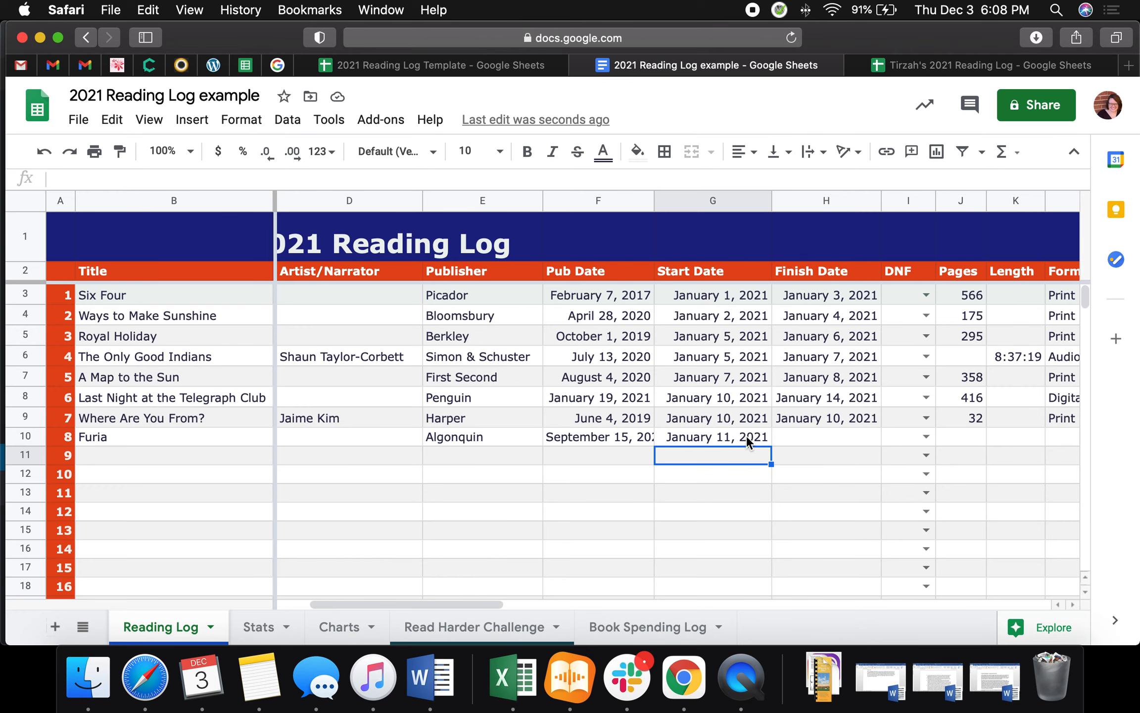
Enter 1/15/2021 as the finish date of Furia.
{"action": "scroll", "coordinate": [746, 434], "scroll_direction": "left", "scroll_amount": 3}
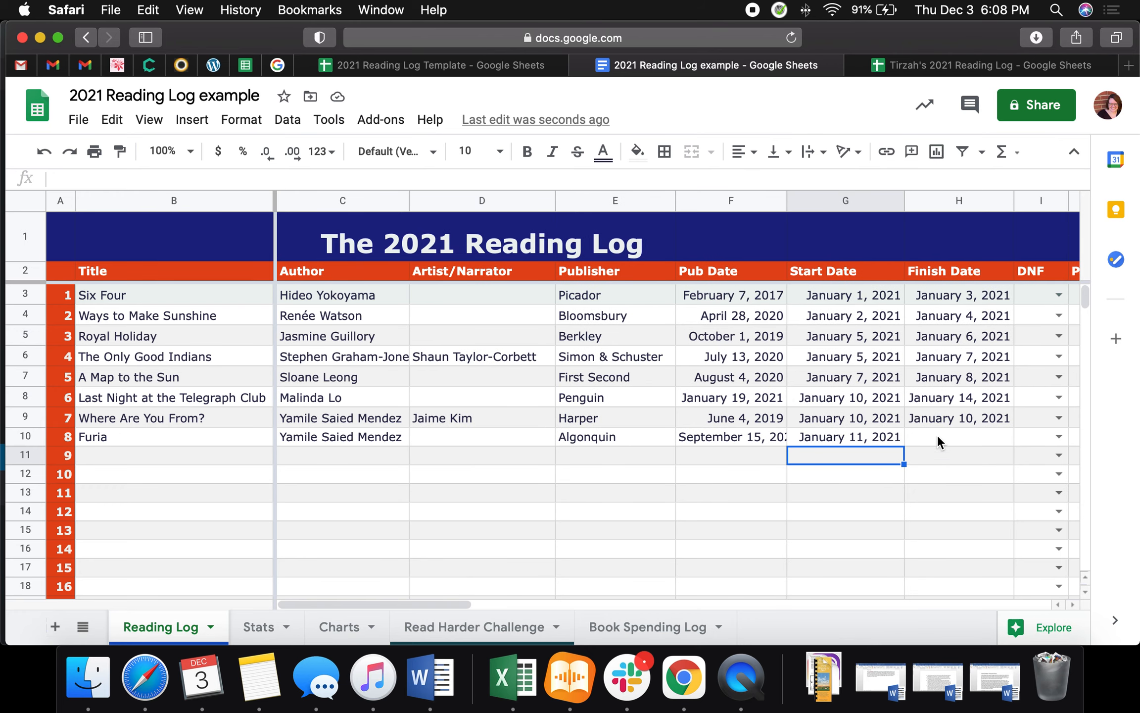
{"action": "scroll", "coordinate": [937, 434], "scroll_direction": "right", "scroll_amount": 3}
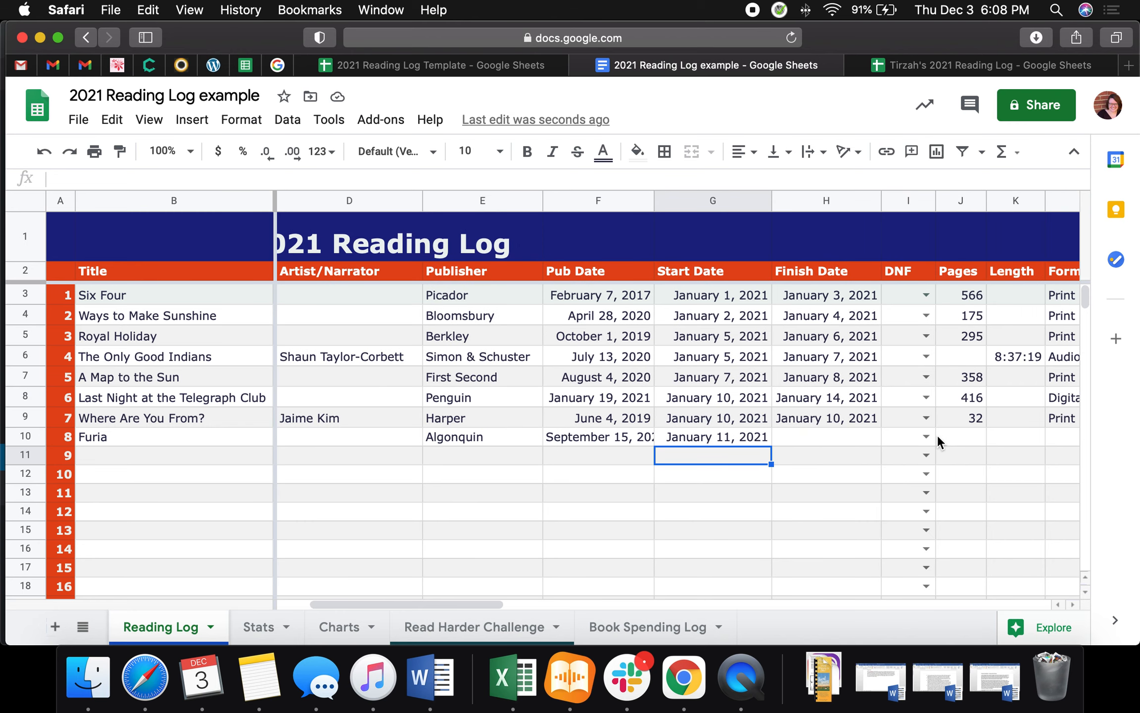
{"action": "left_click", "coordinate": [824, 435]}
{"action": "type", "text": "1/15/2021"}
{"action": "key", "text": "Return"}
Check the choice offered in Furia's DNF cell, leaving the cell empty.
{"action": "scroll", "coordinate": [781, 440], "scroll_direction": "right", "scroll_amount": 3}
{"action": "left_click", "coordinate": [780, 438]}
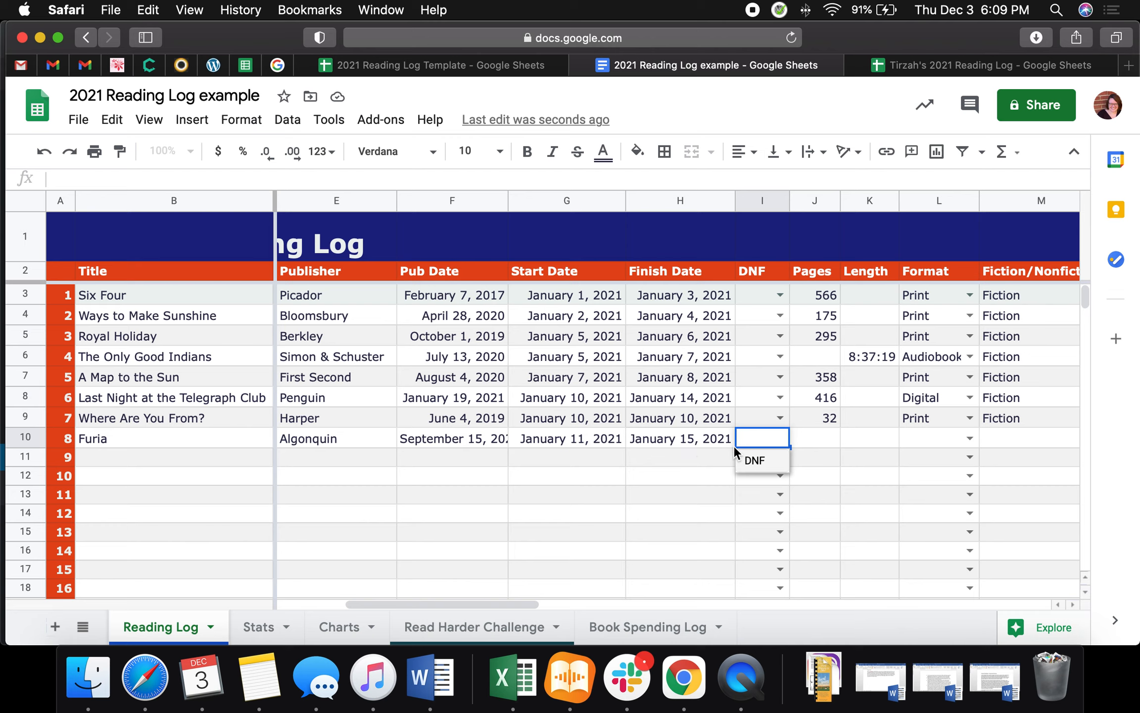
{"action": "left_click", "coordinate": [697, 458]}
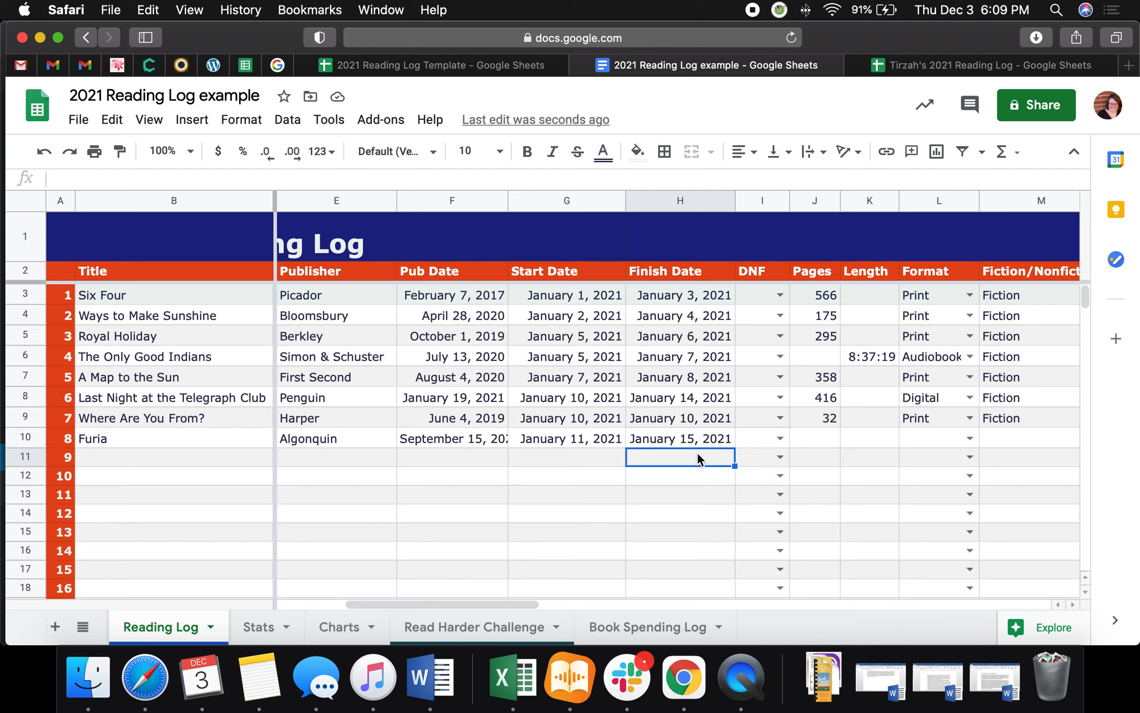
Record 350 pages for Furia, leave its audio length blank and set its format to Print.
{"action": "left_click", "coordinate": [819, 436]}
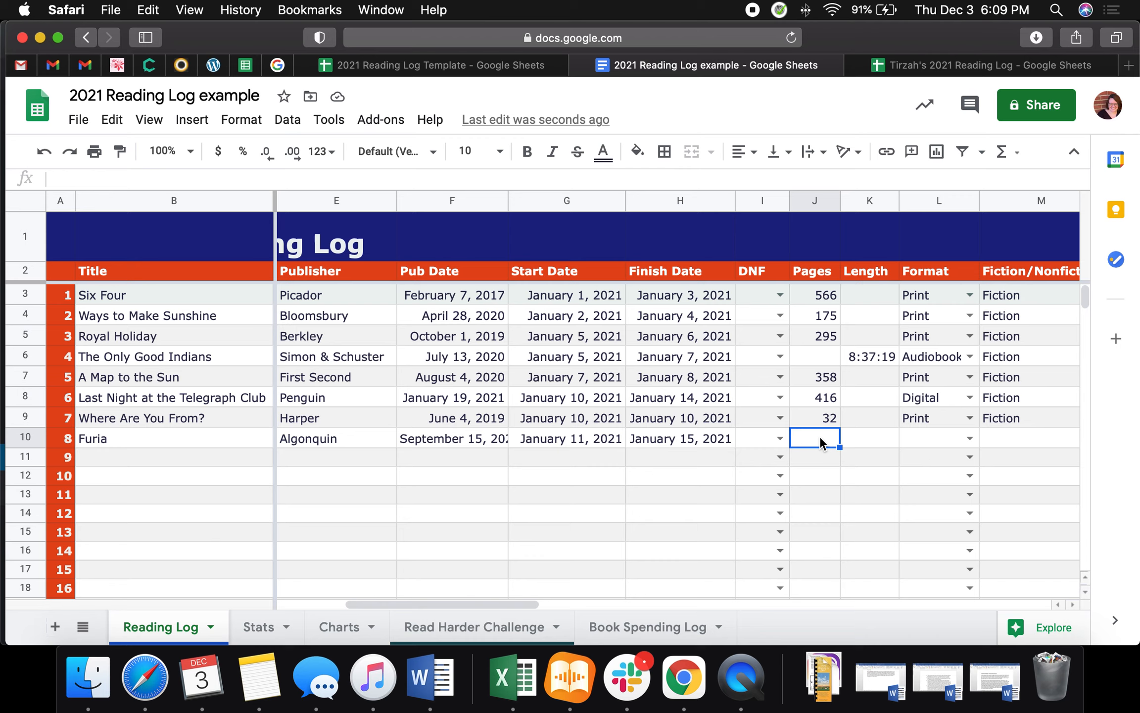
{"action": "type", "text": "350"}
{"action": "left_click", "coordinate": [863, 436]}
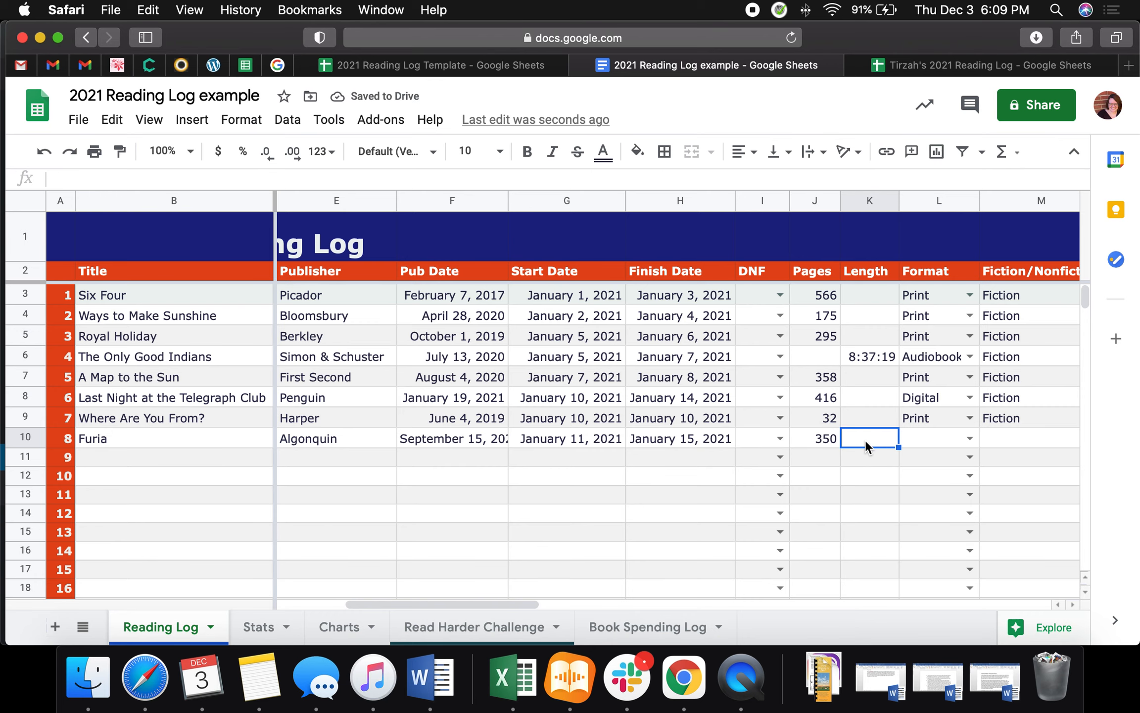
{"action": "scroll", "coordinate": [865, 439], "scroll_direction": "right", "scroll_amount": 5}
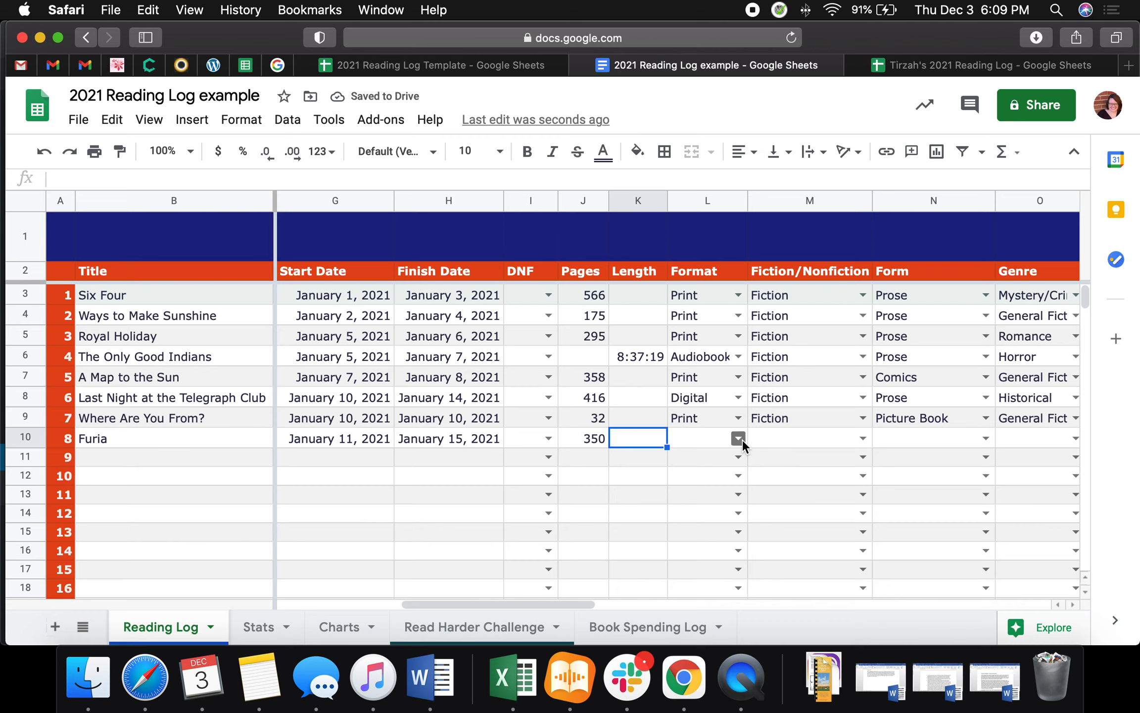
{"action": "left_click", "coordinate": [739, 439]}
{"action": "left_click", "coordinate": [719, 463]}
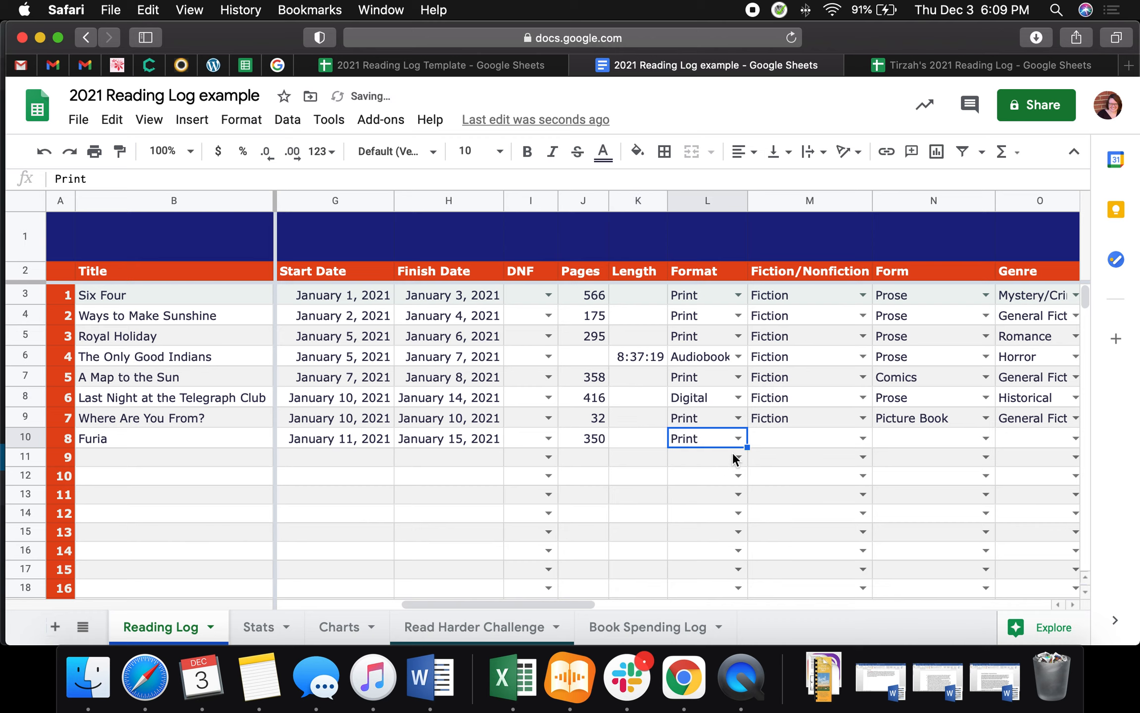
Classify Furia as Fiction with the form Prose, and look over the Form choices for Where Are You From? without changing them.
{"action": "left_click", "coordinate": [863, 437]}
{"action": "left_click", "coordinate": [847, 460]}
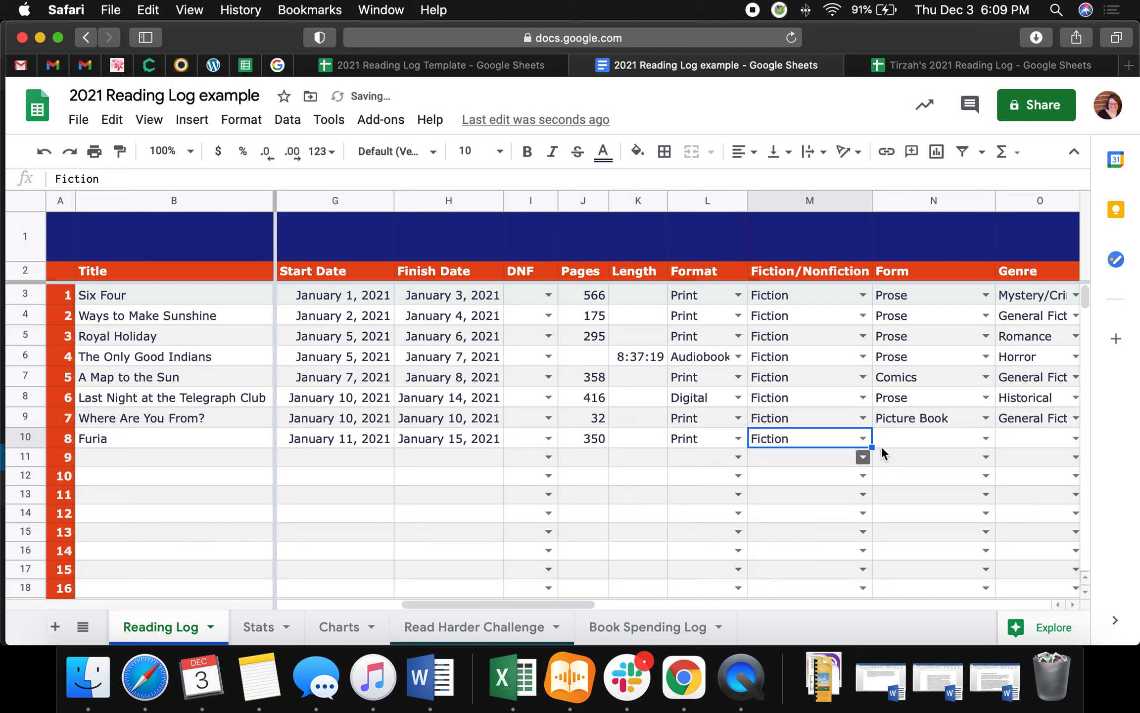
{"action": "left_click", "coordinate": [985, 438]}
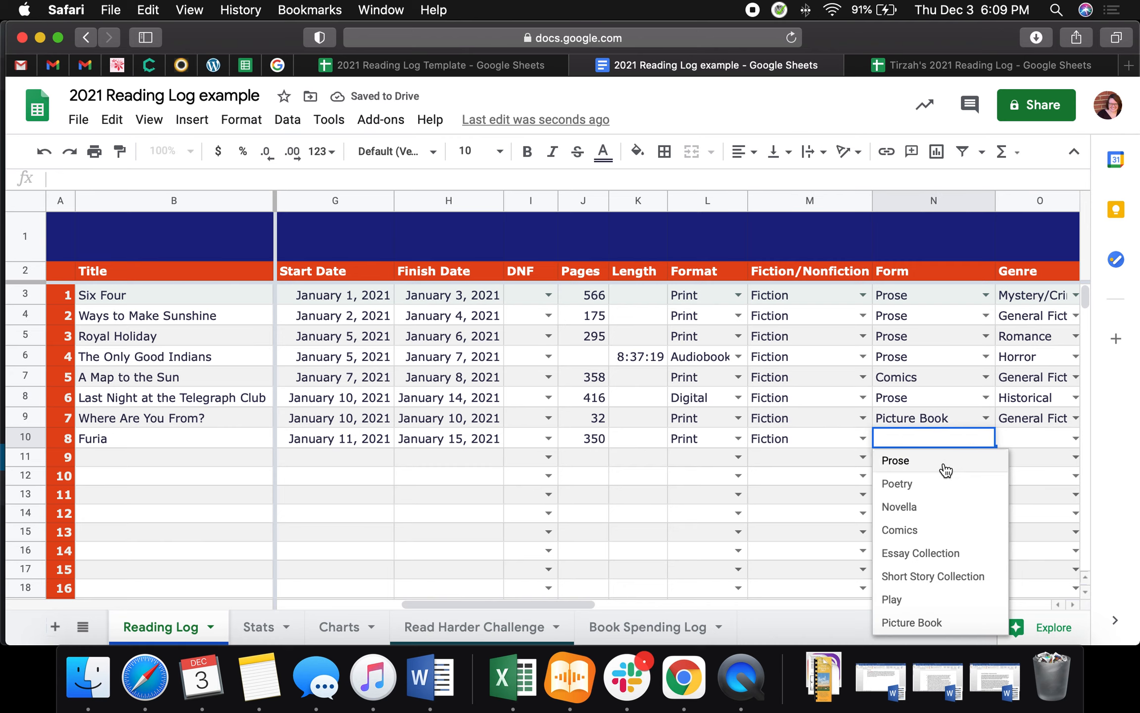
{"action": "left_click", "coordinate": [946, 467]}
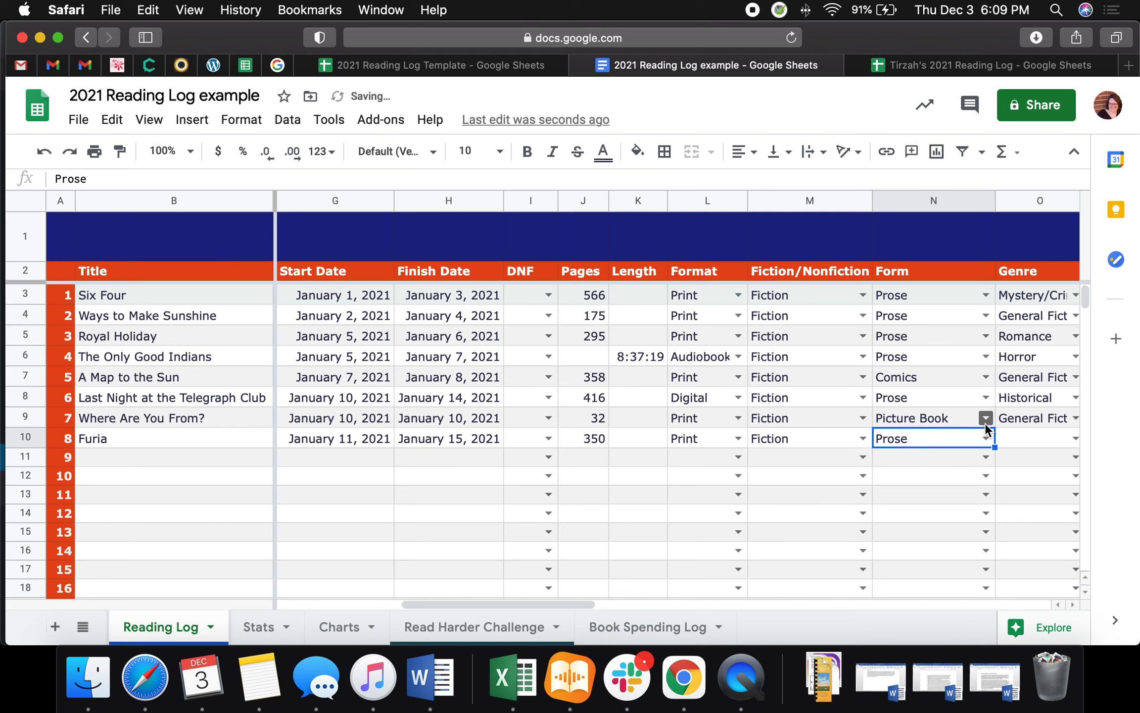
{"action": "left_click", "coordinate": [985, 421]}
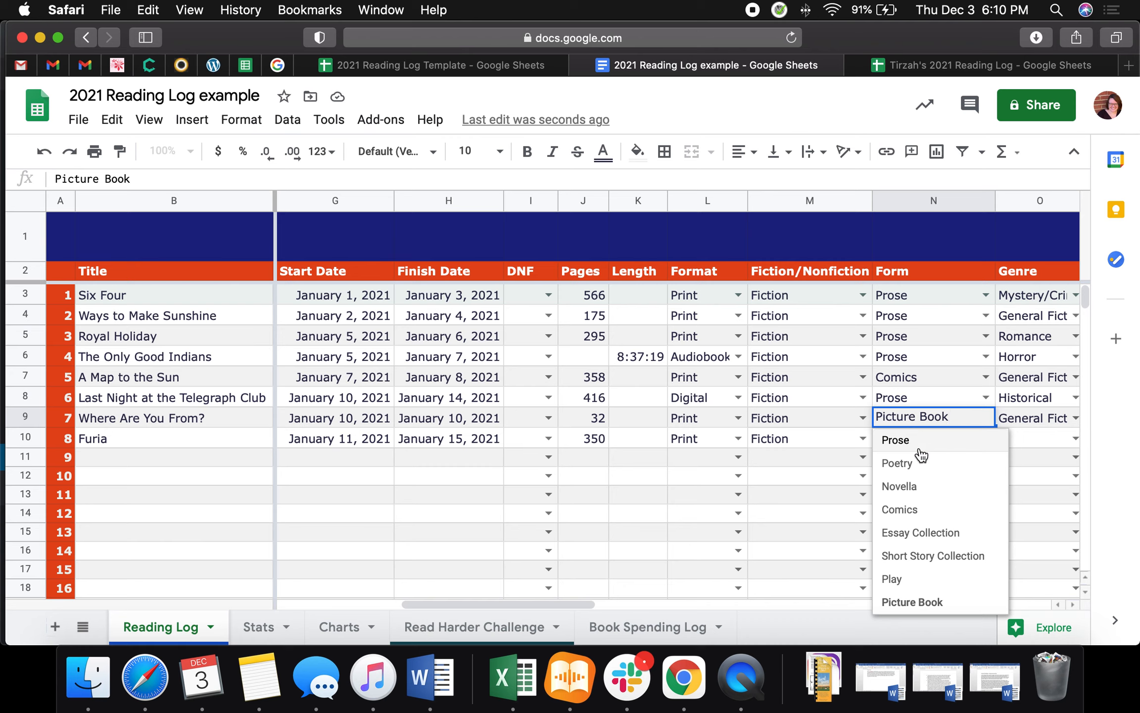
{"action": "left_click", "coordinate": [803, 500]}
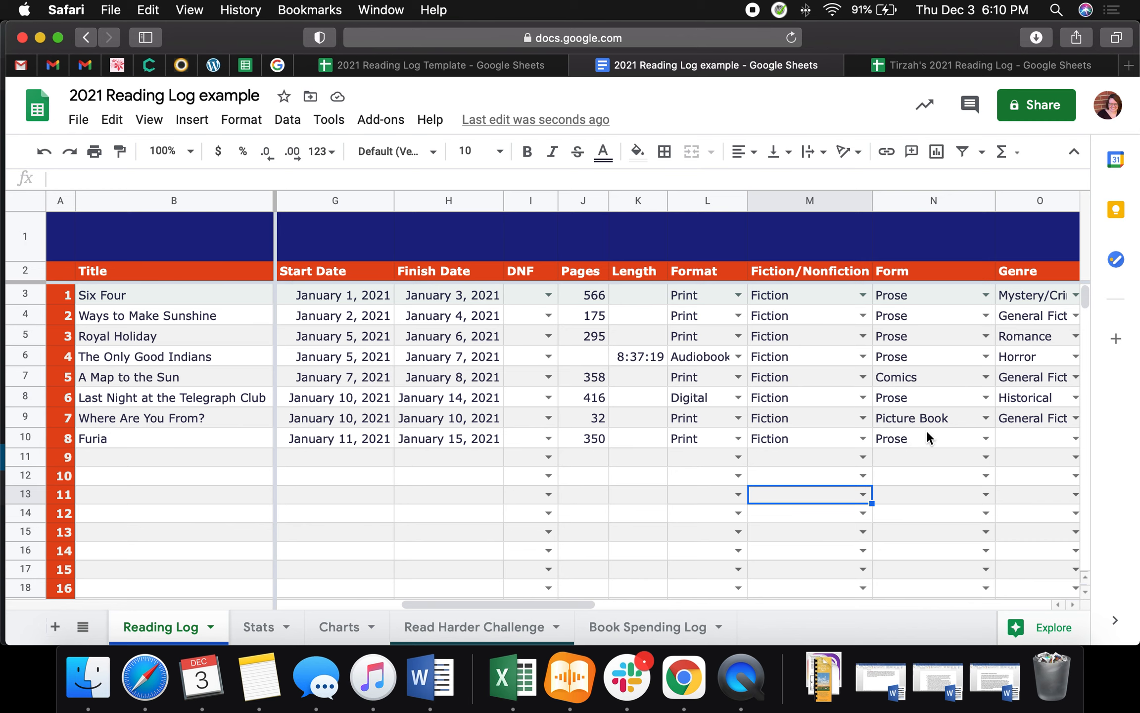
Look through all the Genre choices for Furia and set its genre to General Fiction.
{"action": "scroll", "coordinate": [909, 453], "scroll_direction": "right", "scroll_amount": 3}
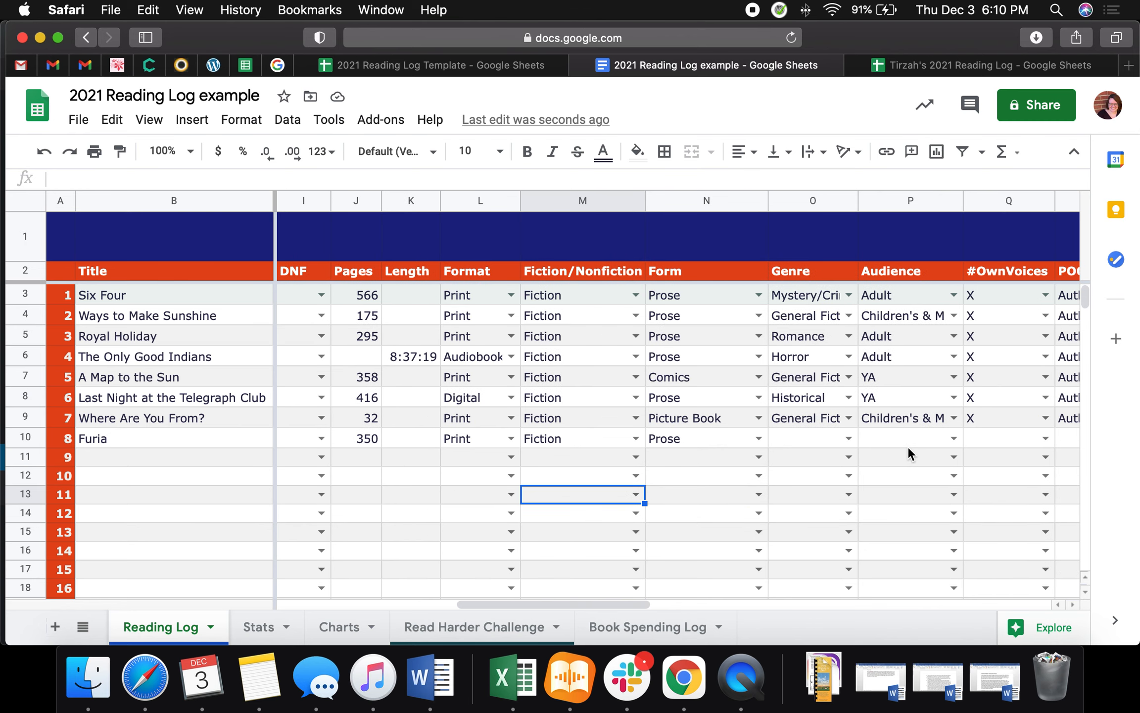
{"action": "left_click", "coordinate": [795, 438]}
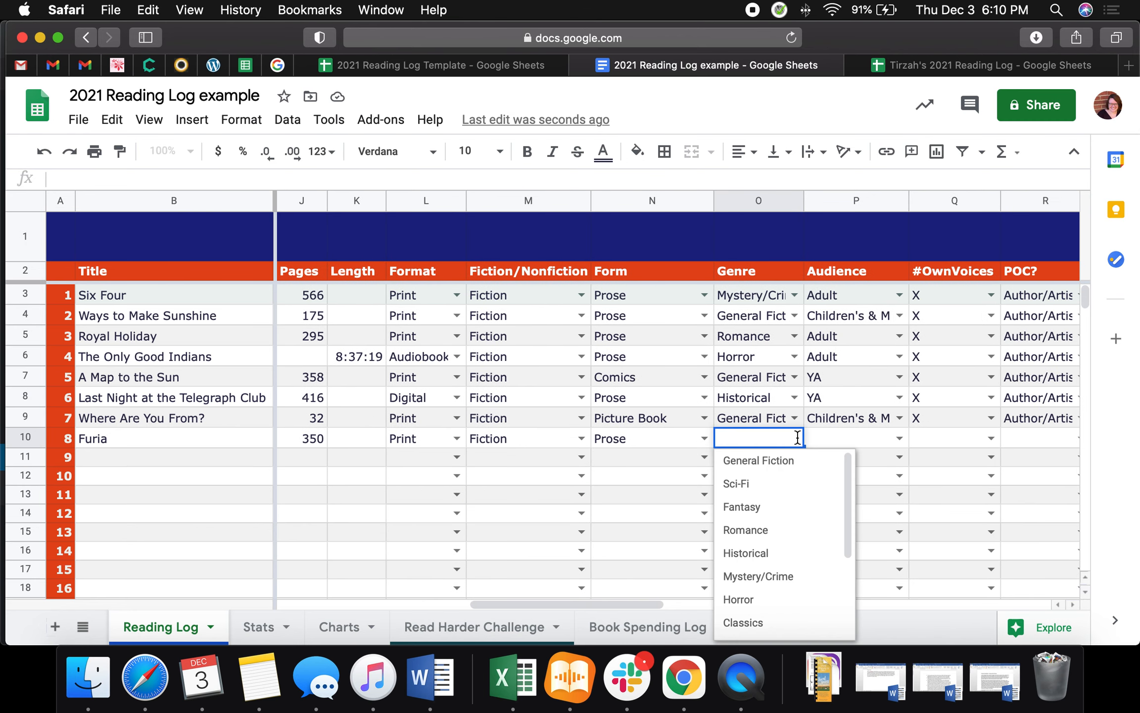
{"action": "scroll", "coordinate": [791, 473], "scroll_direction": "down", "scroll_amount": 5}
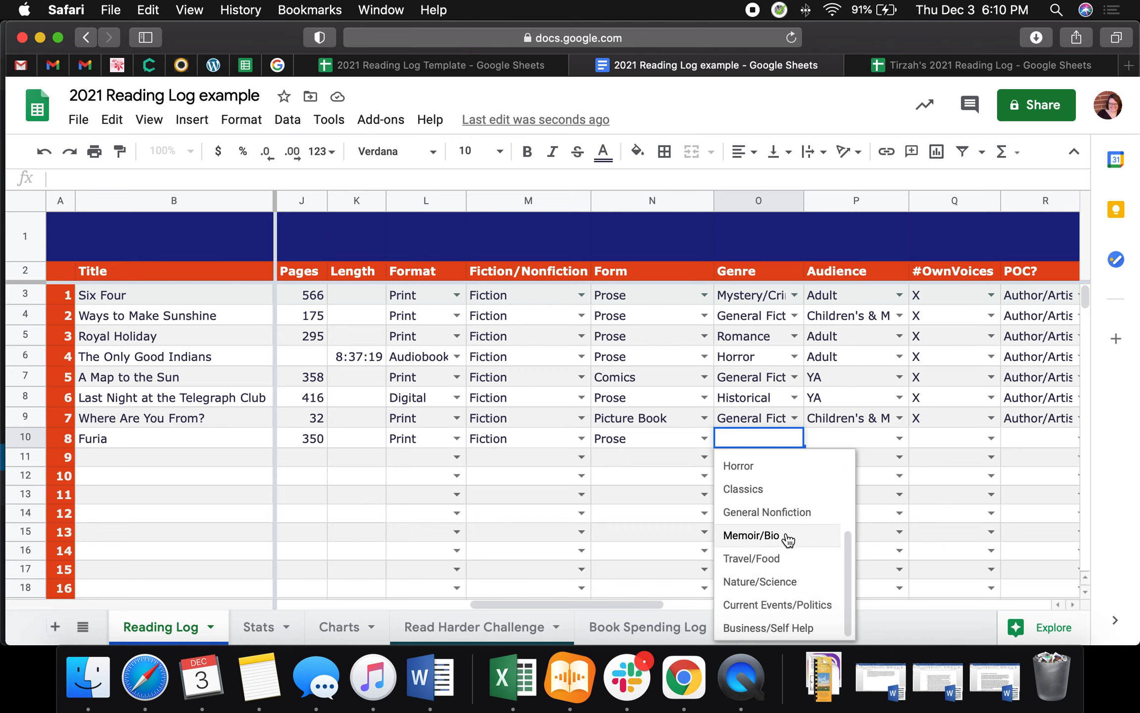
{"action": "scroll", "coordinate": [788, 539], "scroll_direction": "up", "scroll_amount": 2}
{"action": "scroll", "coordinate": [787, 540], "scroll_direction": "up", "scroll_amount": 3}
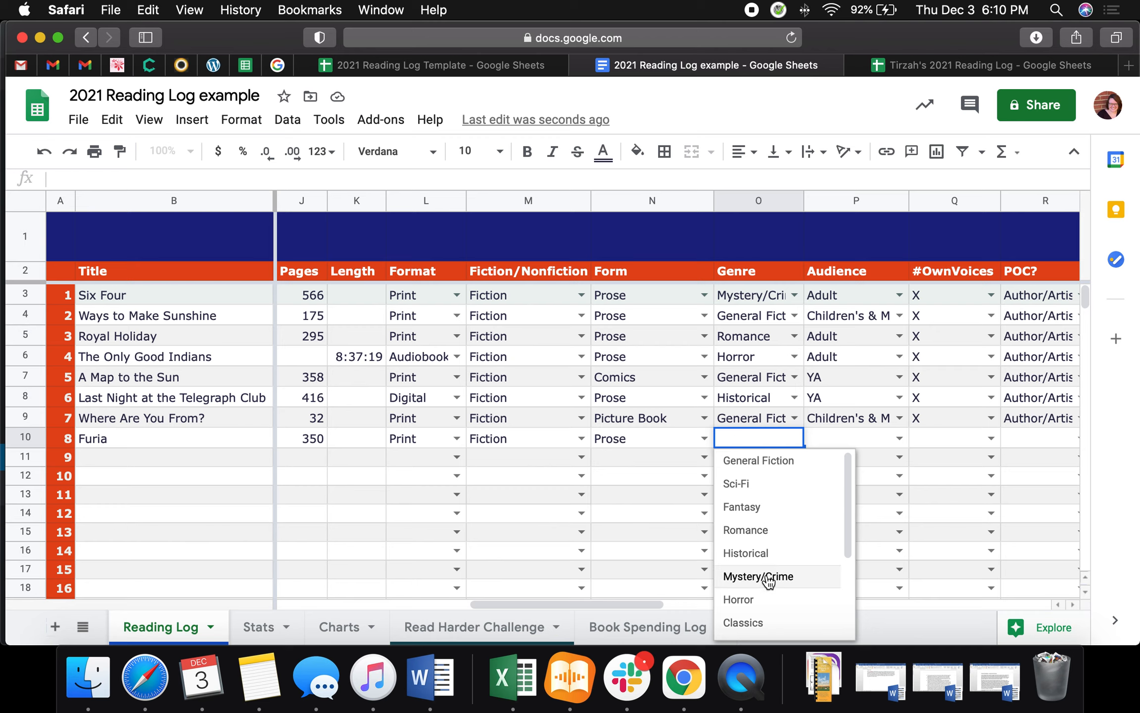
{"action": "scroll", "coordinate": [769, 579], "scroll_direction": "down", "scroll_amount": 3}
{"action": "scroll", "coordinate": [768, 581], "scroll_direction": "down", "scroll_amount": 2}
{"action": "scroll", "coordinate": [768, 581], "scroll_direction": "up", "scroll_amount": 5}
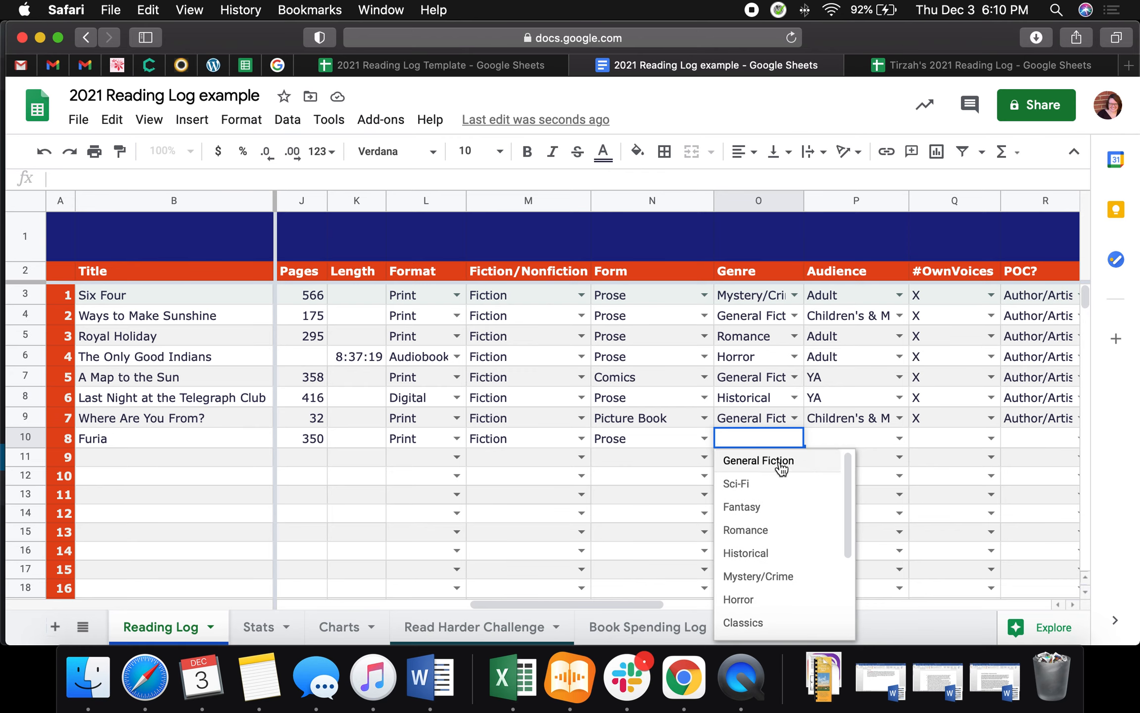
{"action": "left_click", "coordinate": [780, 465]}
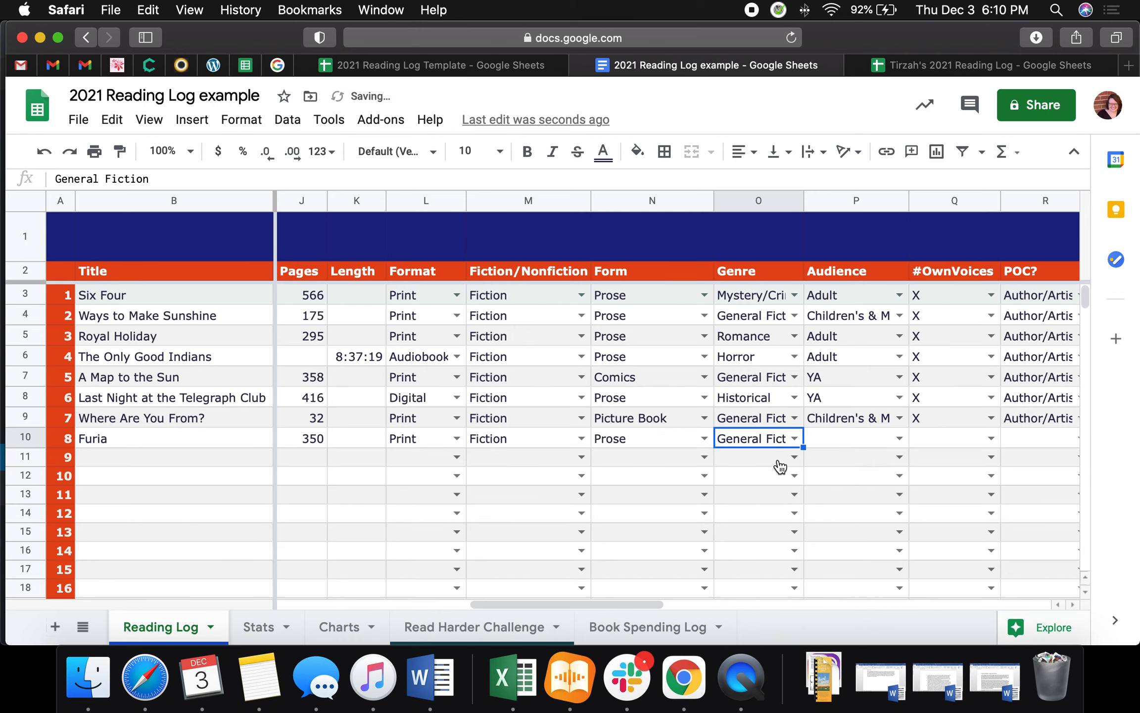
Set the audience of Furia to YA.
{"action": "left_click", "coordinate": [901, 439]}
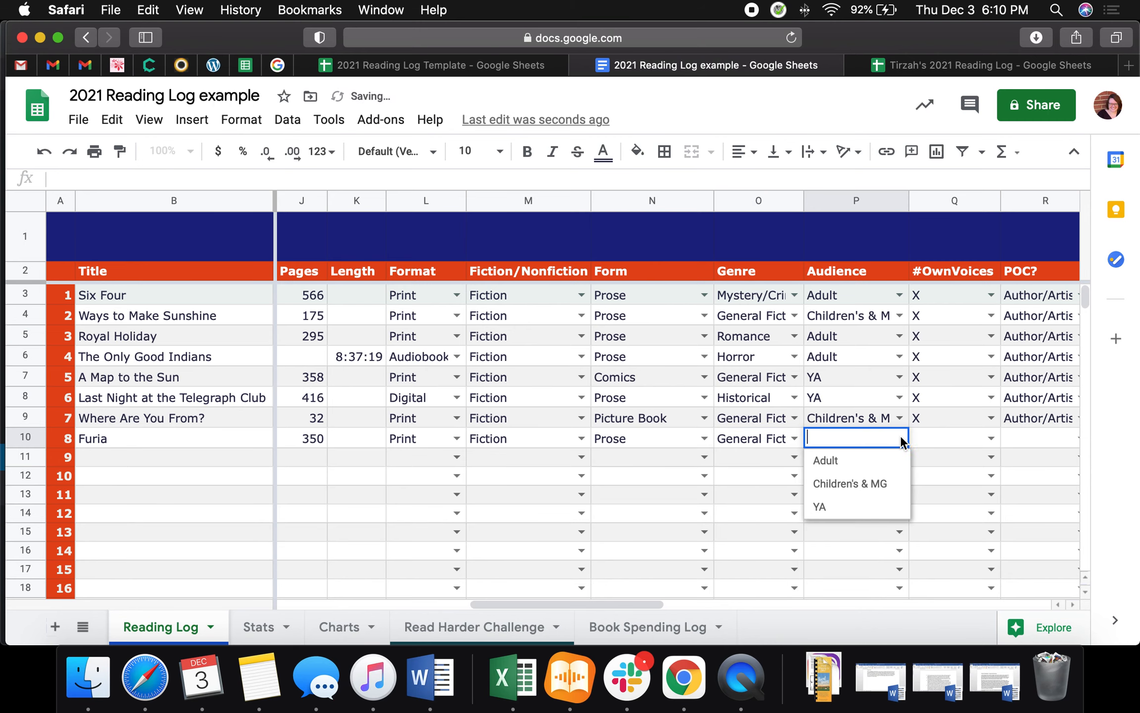
{"action": "left_click", "coordinate": [851, 509]}
{"action": "scroll", "coordinate": [848, 512], "scroll_direction": "right", "scroll_amount": 2}
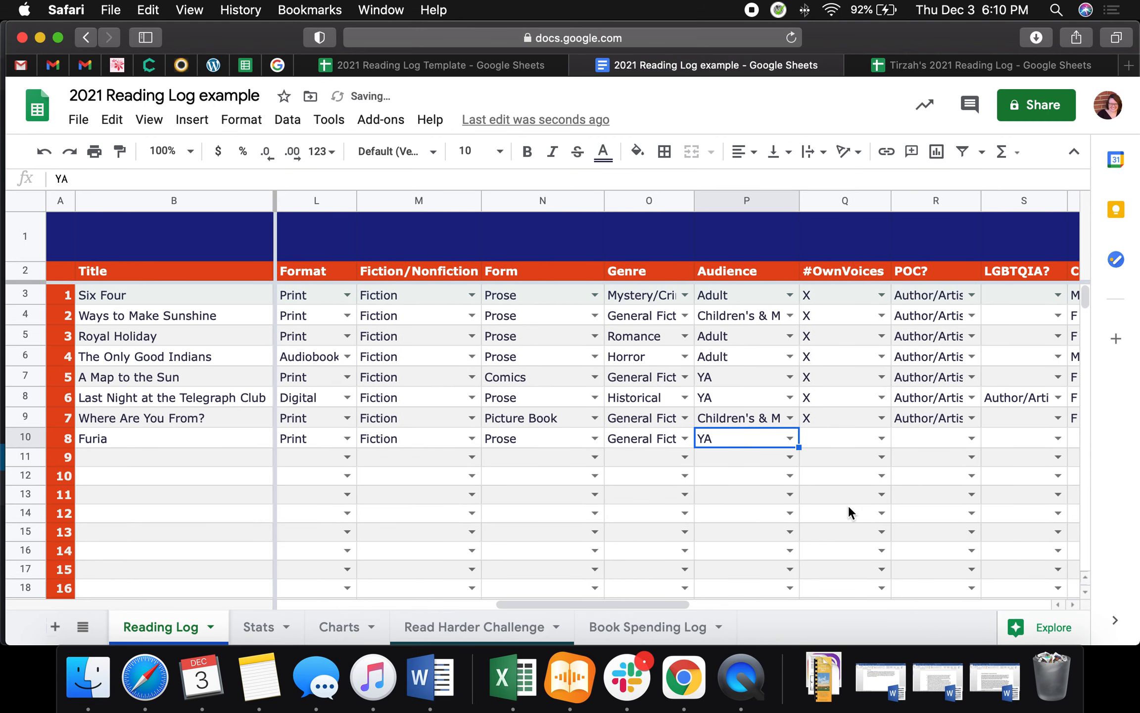
Mark Furia with an X for #OwnVoices and set its POC entry to Author/Artist and Protagonist.
{"action": "left_click", "coordinate": [881, 439]}
{"action": "left_click", "coordinate": [865, 461]}
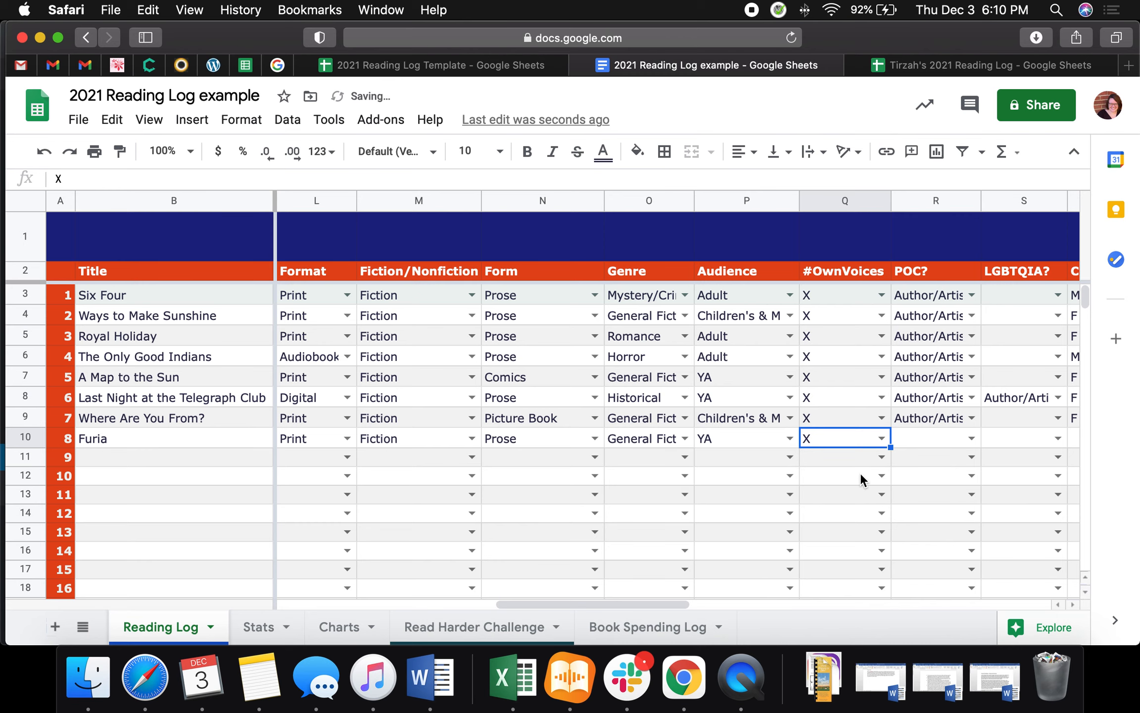
{"action": "scroll", "coordinate": [861, 473], "scroll_direction": "right", "scroll_amount": 3}
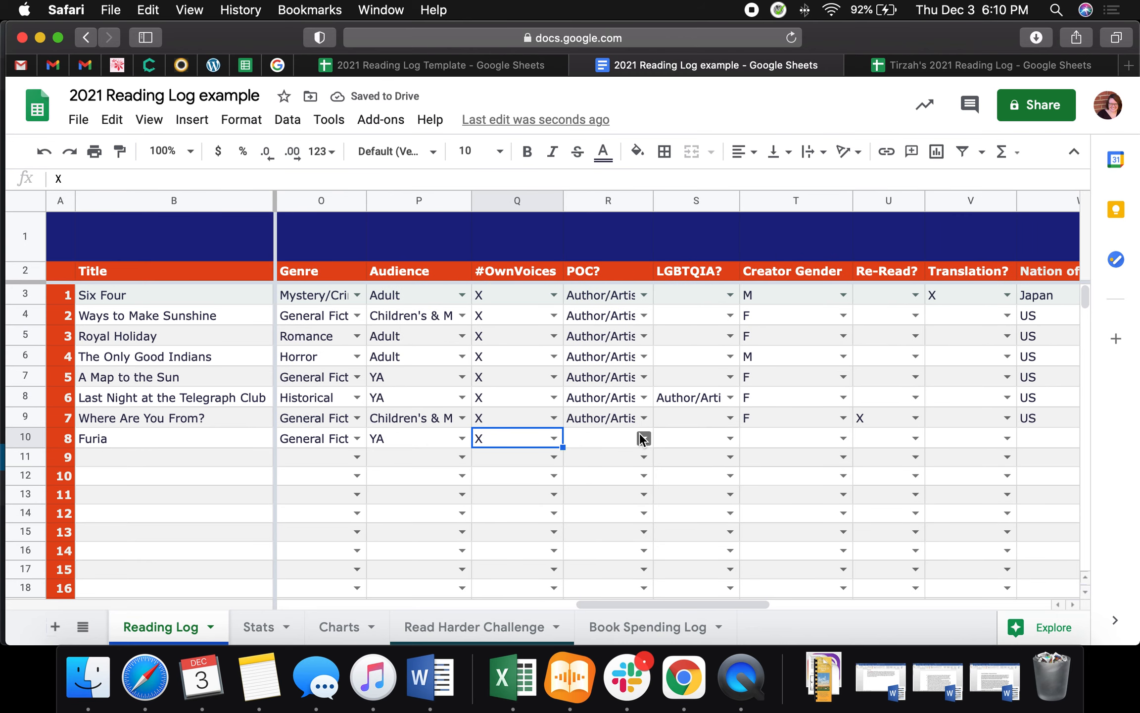
{"action": "left_click", "coordinate": [642, 438]}
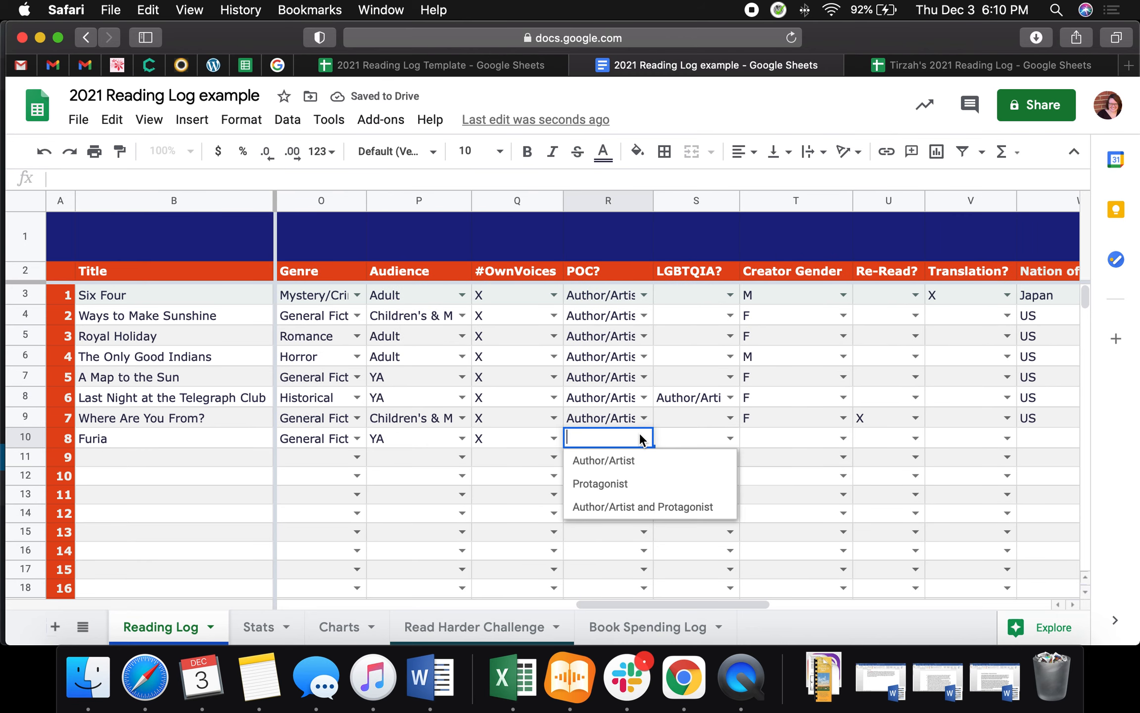
{"action": "left_click", "coordinate": [691, 514]}
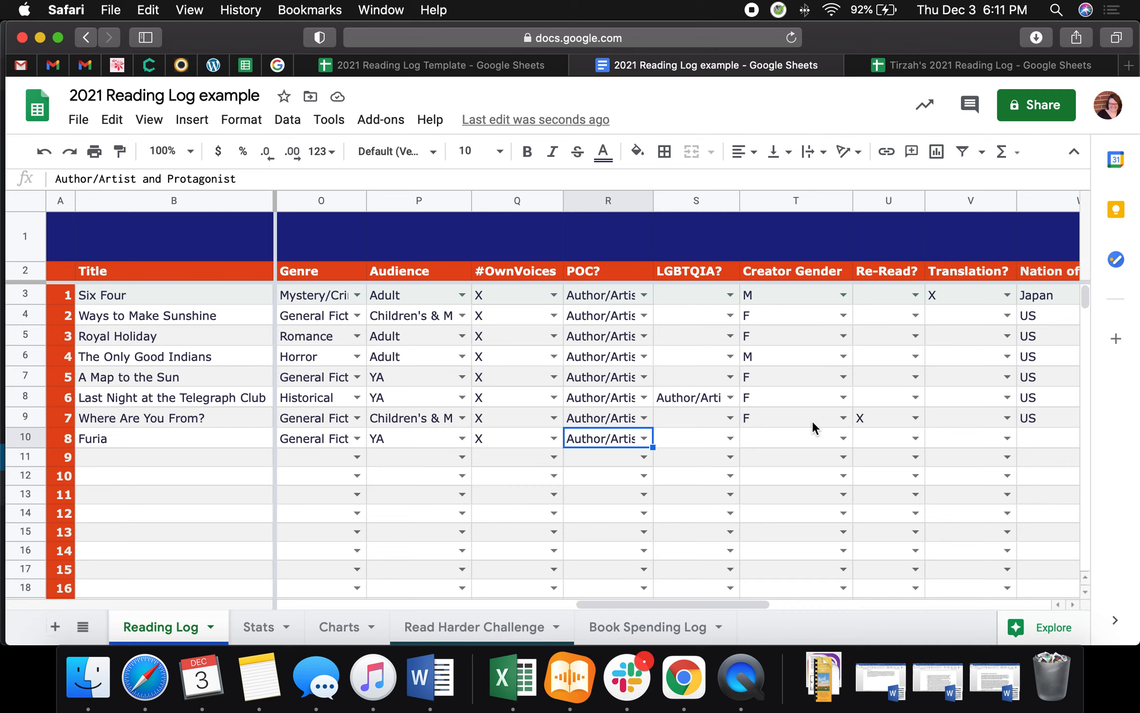
Set Furia's creator gender to F, and look through all the Nation of Origin choices to set its nation to US.
{"action": "left_click", "coordinate": [843, 438]}
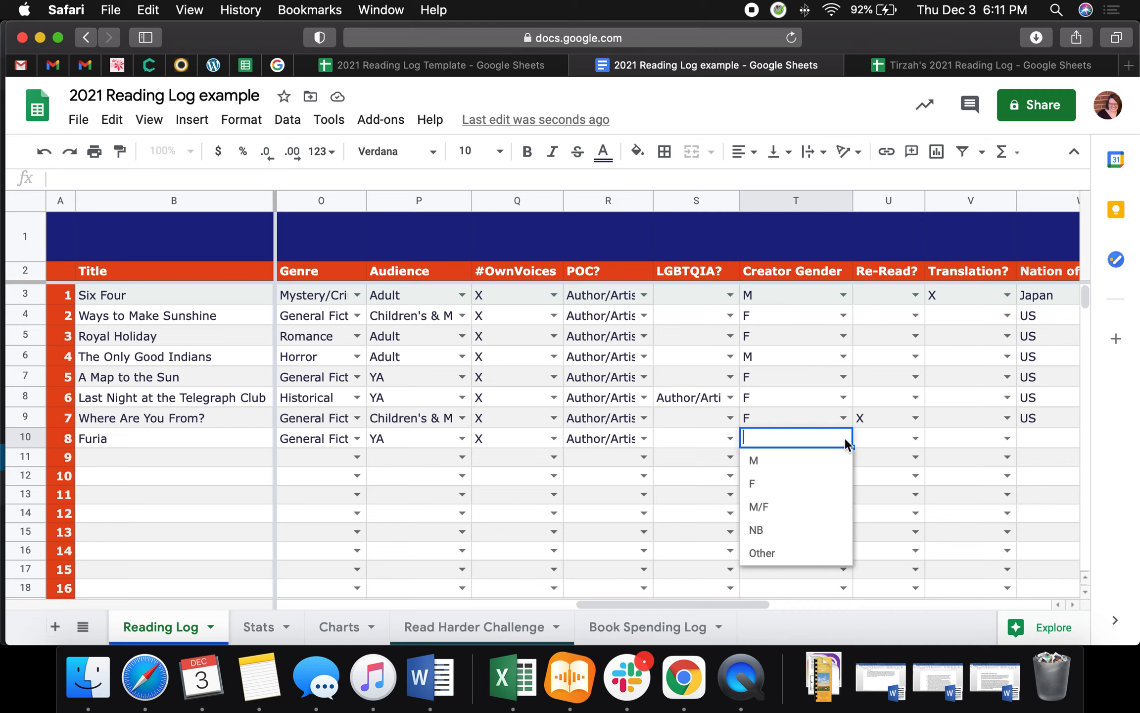
{"action": "left_click", "coordinate": [809, 483]}
{"action": "scroll", "coordinate": [812, 465], "scroll_direction": "right", "scroll_amount": 4}
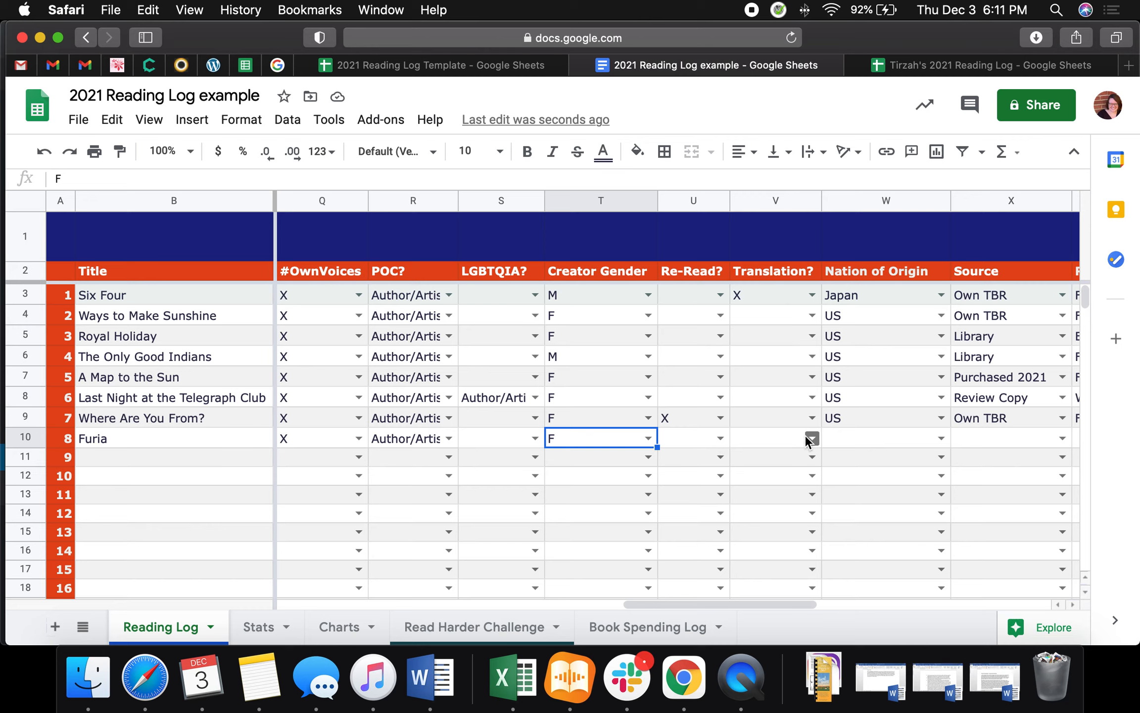
{"action": "scroll", "coordinate": [805, 440], "scroll_direction": "right", "scroll_amount": 2}
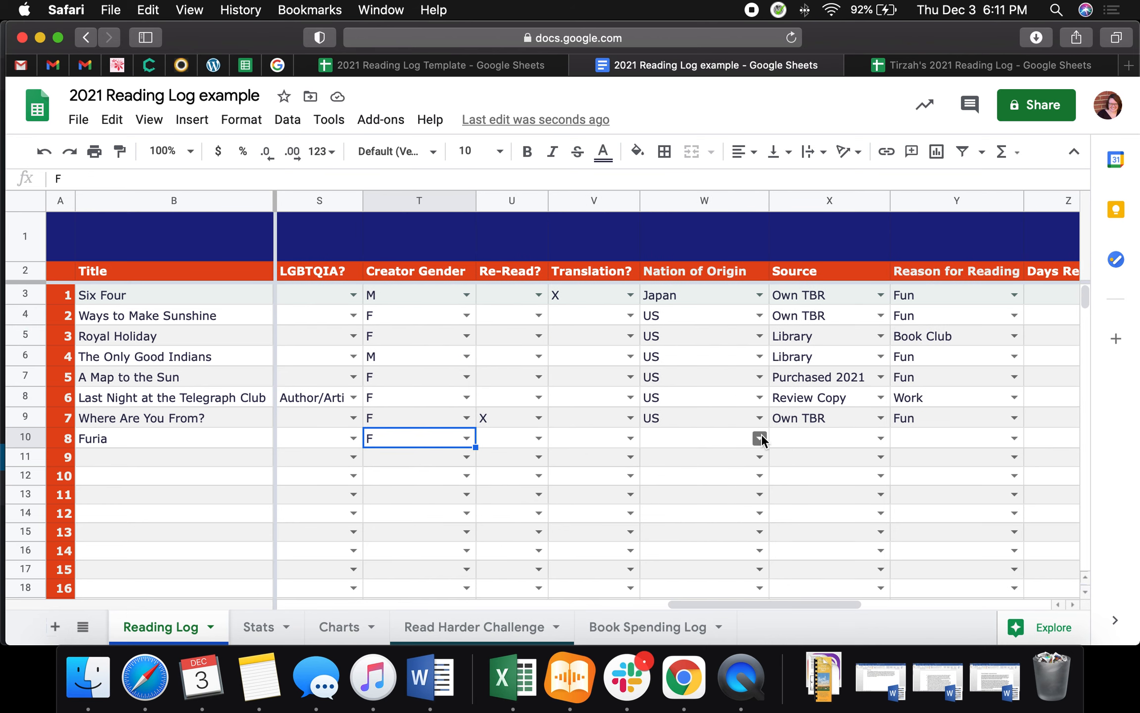
{"action": "left_click", "coordinate": [760, 438]}
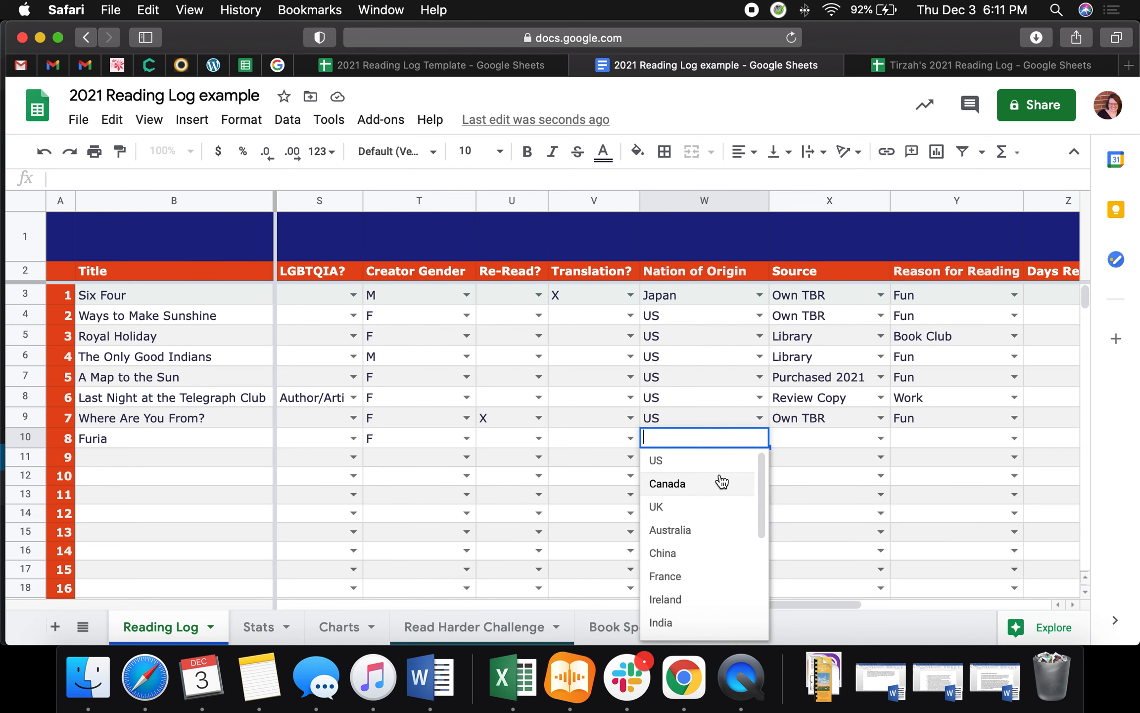
{"action": "scroll", "coordinate": [721, 480], "scroll_direction": "down", "scroll_amount": 5}
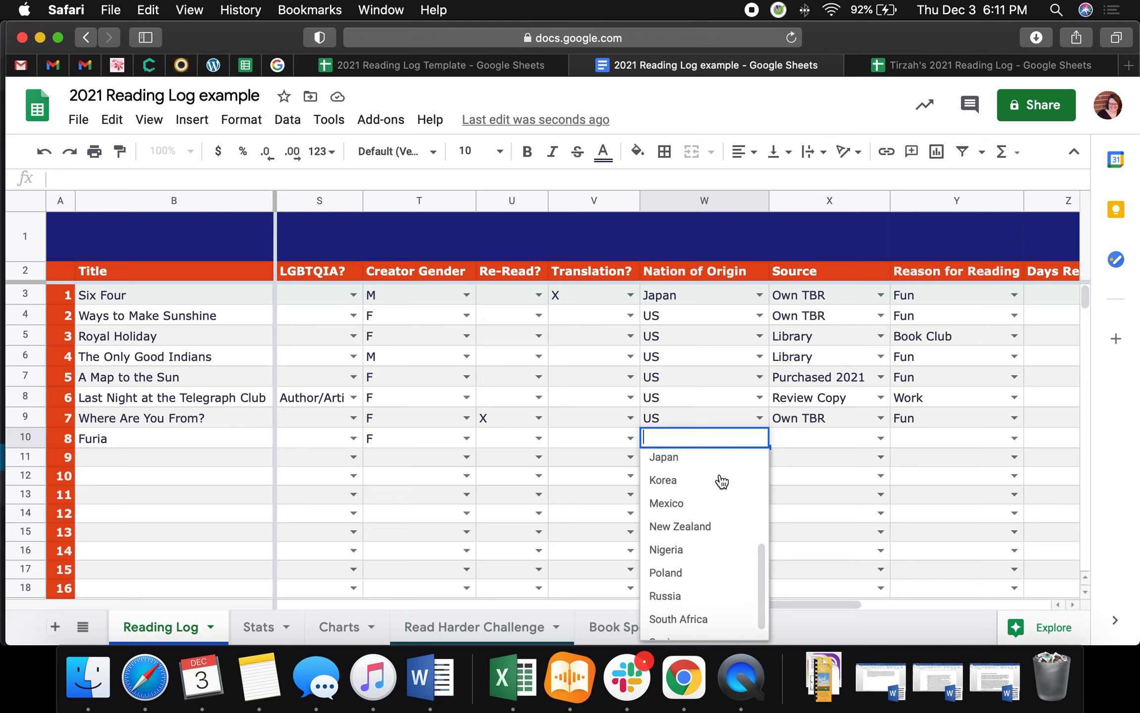
{"action": "scroll", "coordinate": [721, 480], "scroll_direction": "up", "scroll_amount": 5}
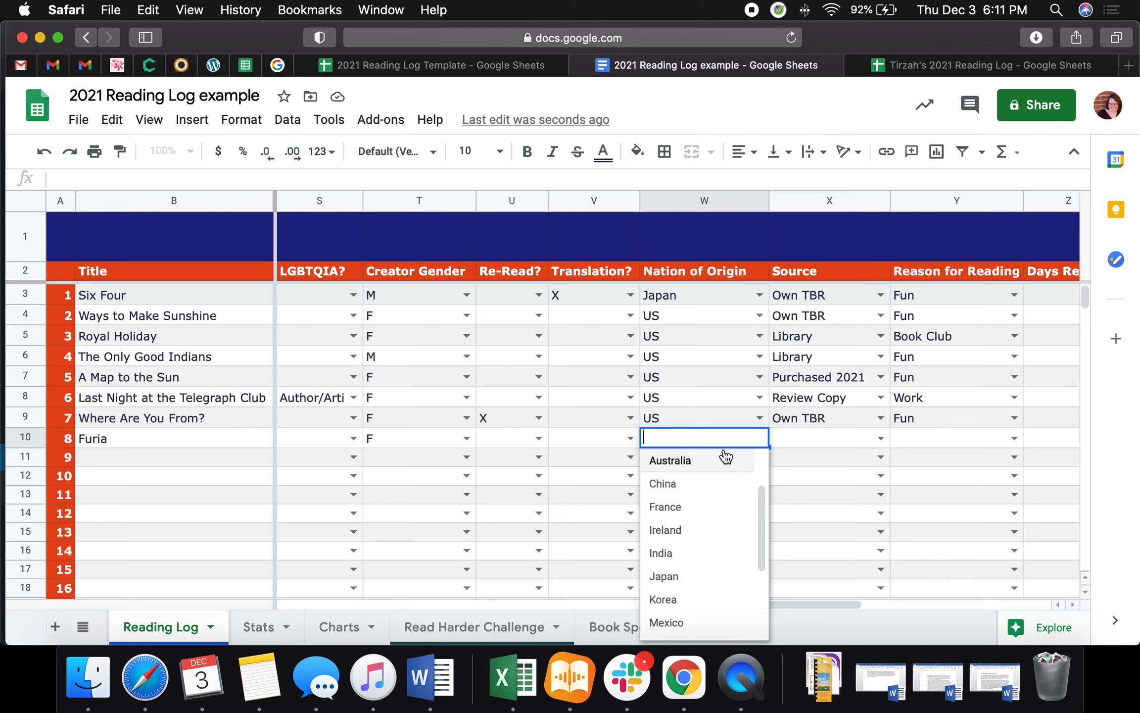
{"action": "scroll", "coordinate": [717, 517], "scroll_direction": "down", "scroll_amount": 5}
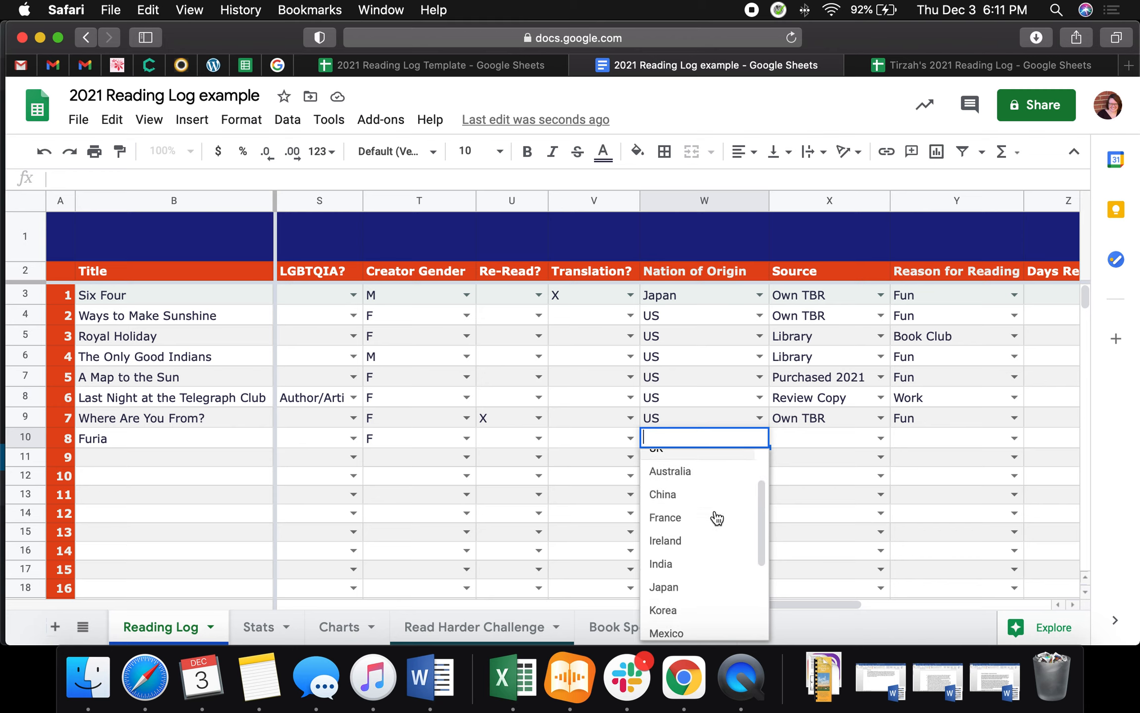
{"action": "scroll", "coordinate": [717, 518], "scroll_direction": "down", "scroll_amount": 1}
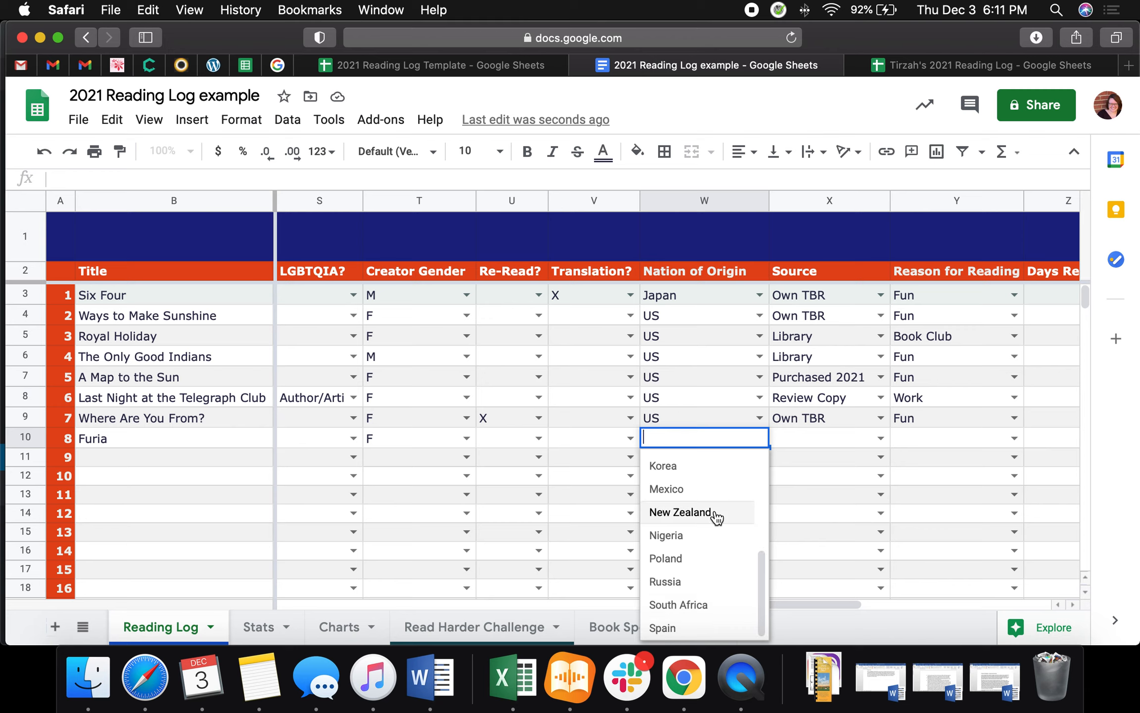
{"action": "scroll", "coordinate": [717, 517], "scroll_direction": "up", "scroll_amount": 3}
{"action": "scroll", "coordinate": [717, 517], "scroll_direction": "up", "scroll_amount": 2}
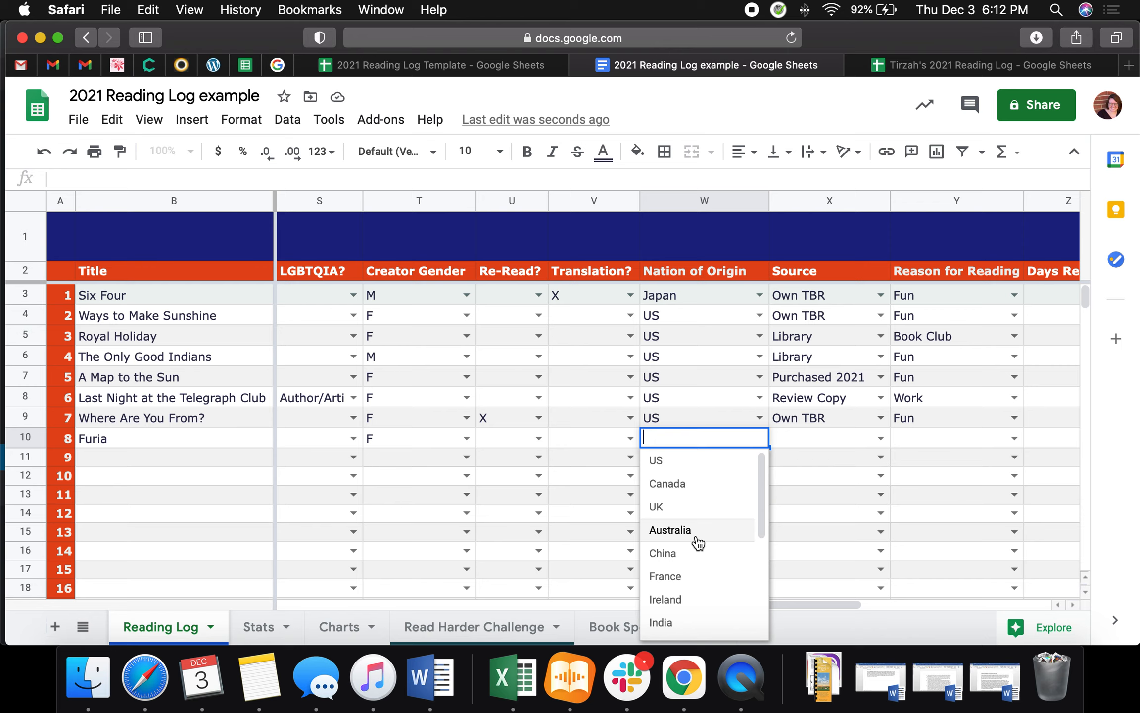
{"action": "left_click", "coordinate": [691, 472]}
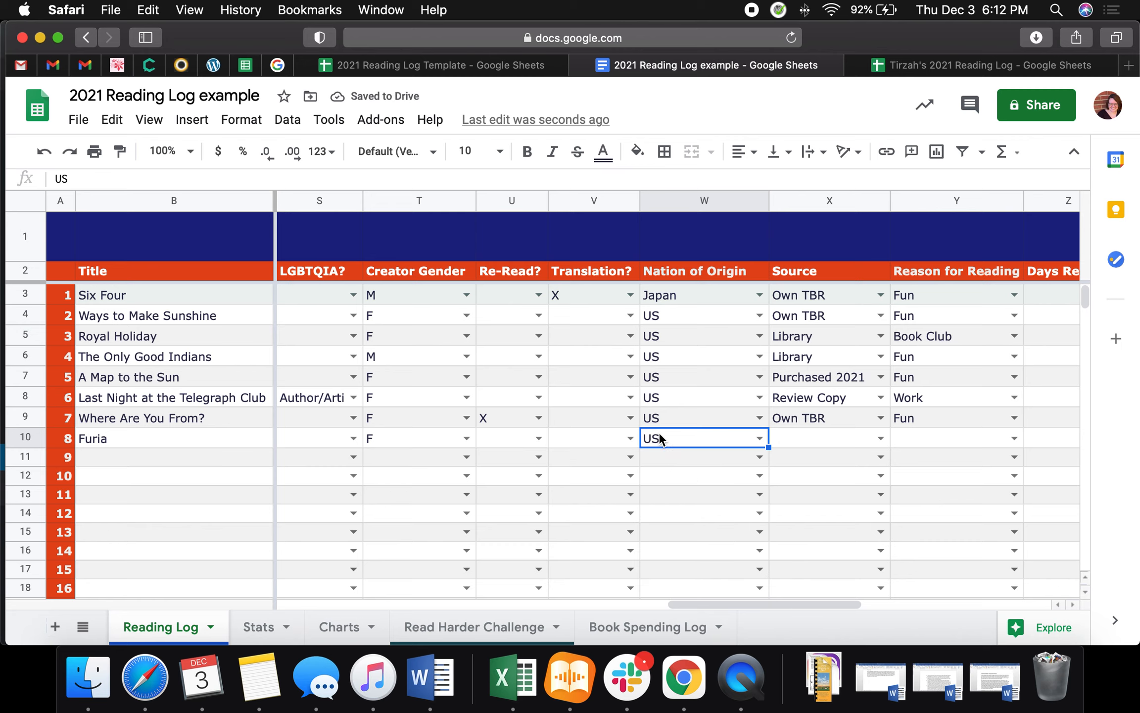
{"action": "left_click", "coordinate": [700, 273]}
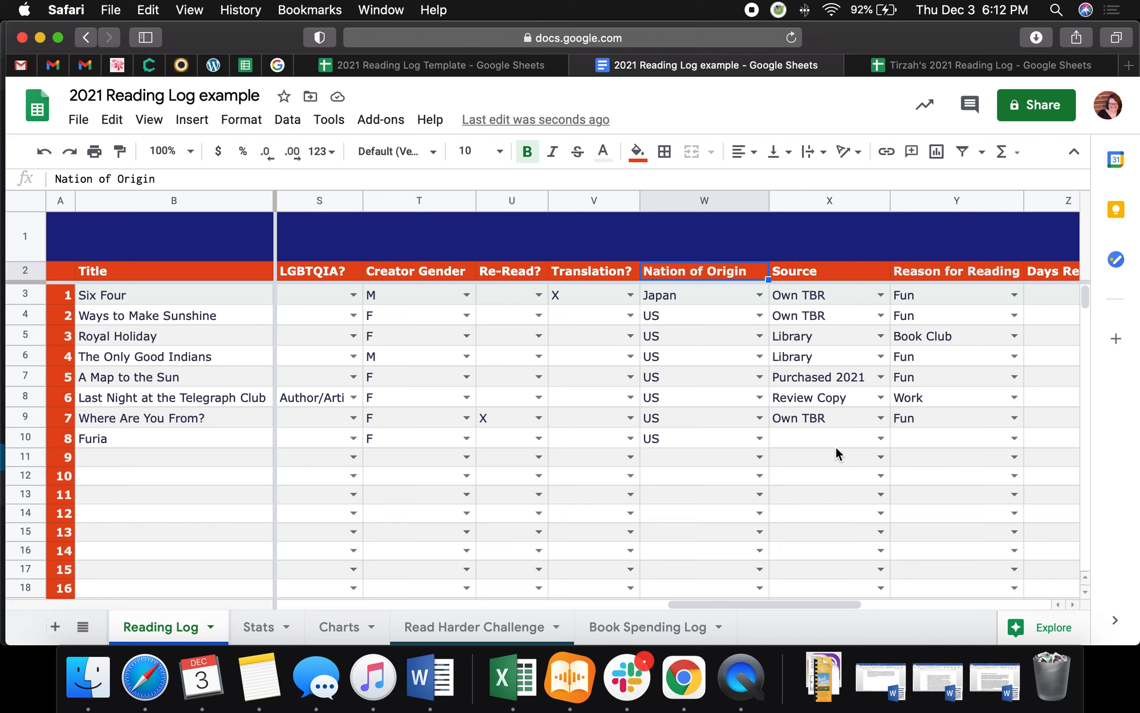
Set the source of Furia to Own TBR and its reason for reading to Fun.
{"action": "left_click", "coordinate": [882, 439]}
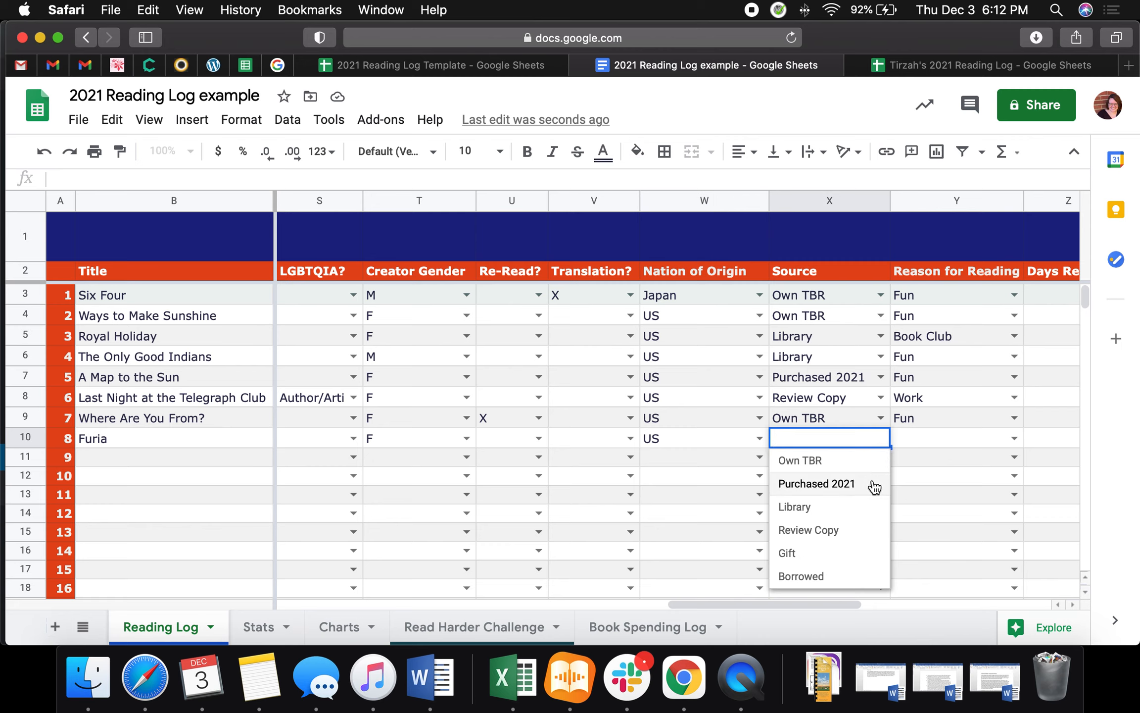
{"action": "left_click", "coordinate": [853, 466]}
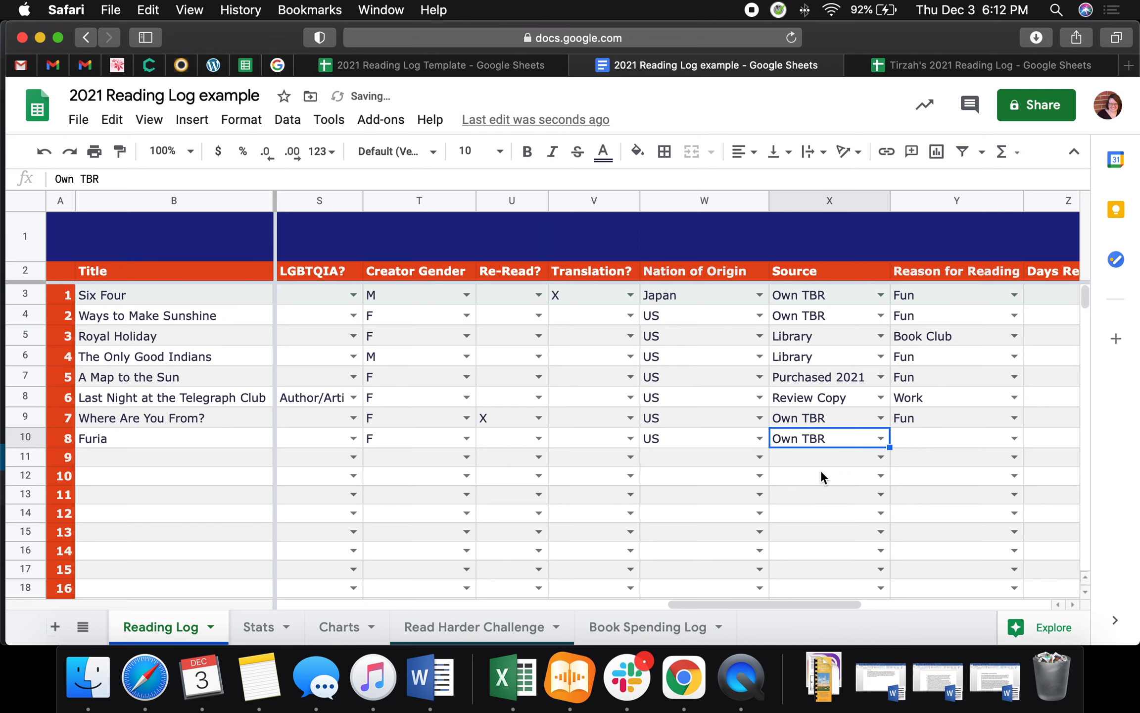
{"action": "scroll", "coordinate": [821, 472], "scroll_direction": "right", "scroll_amount": 2}
{"action": "left_click", "coordinate": [815, 438]}
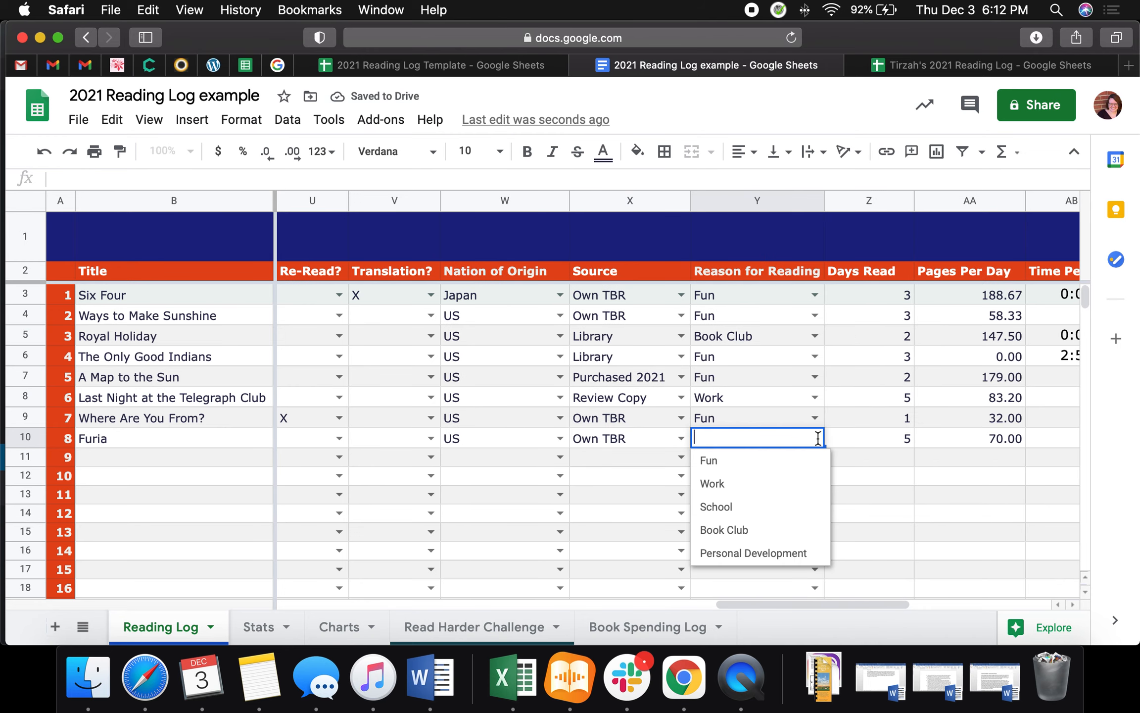
{"action": "left_click", "coordinate": [789, 468]}
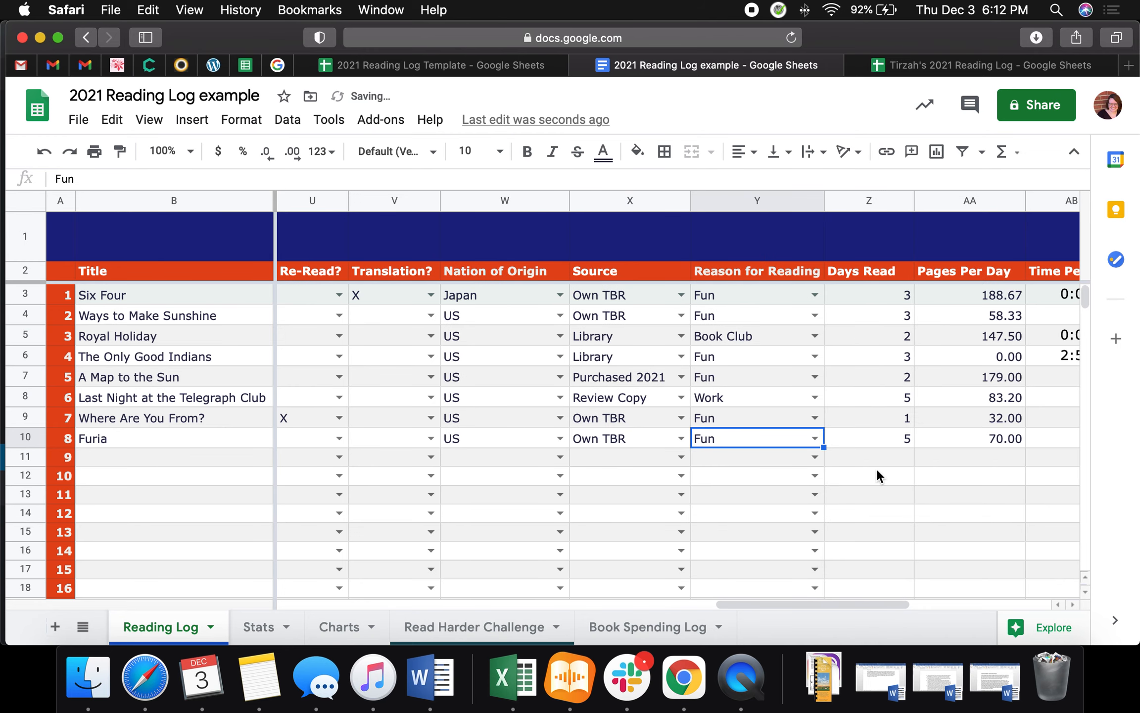
Look over the Pages Per Day and Time Per Day columns, and rate Furia five stars.
{"action": "scroll", "coordinate": [876, 468], "scroll_direction": "right", "scroll_amount": 1}
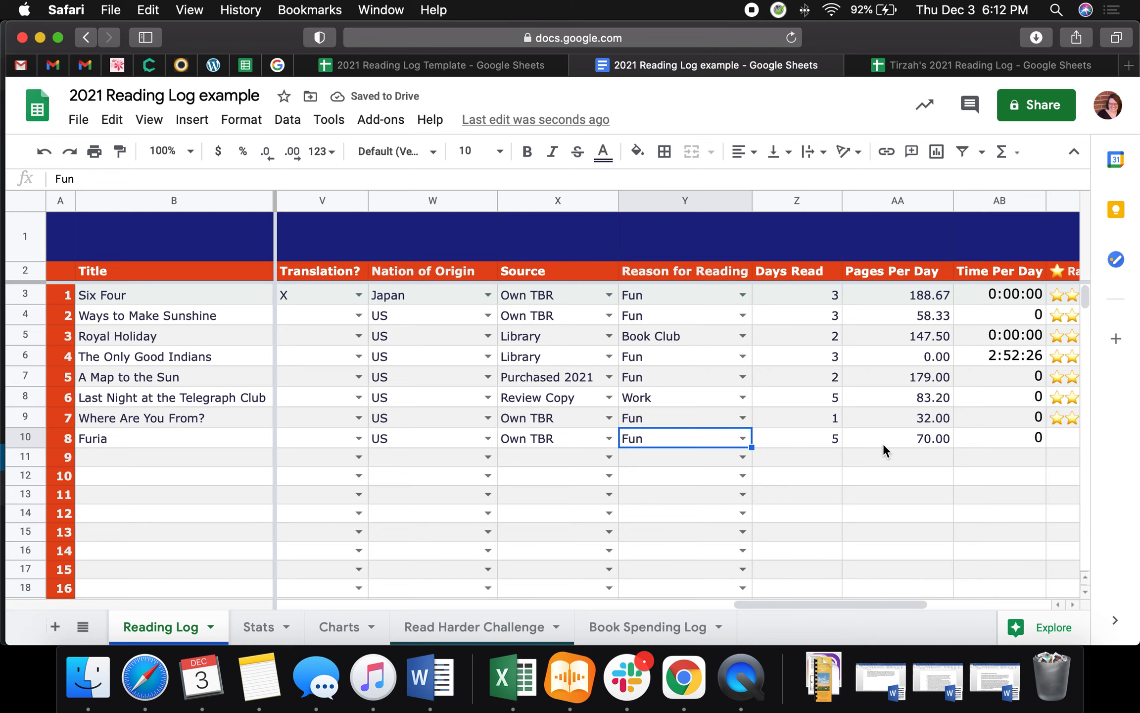
{"action": "scroll", "coordinate": [882, 443], "scroll_direction": "right", "scroll_amount": 1}
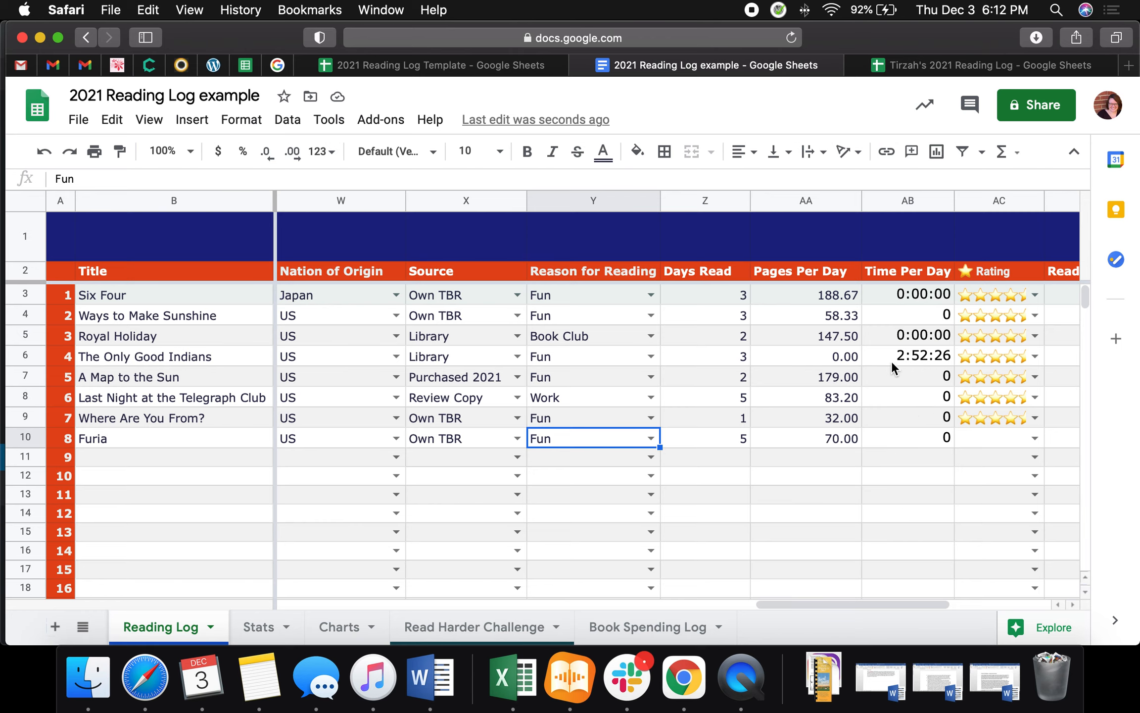
{"action": "scroll", "coordinate": [906, 419], "scroll_direction": "right", "scroll_amount": 2}
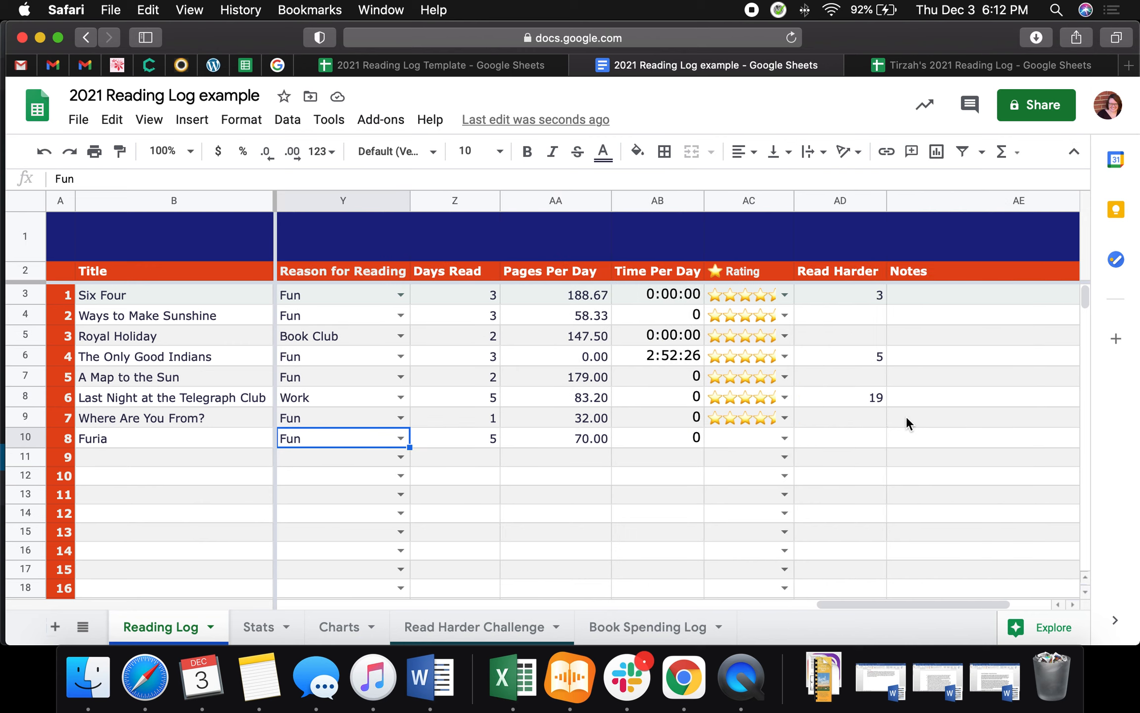
{"action": "left_click", "coordinate": [785, 437]}
{"action": "scroll", "coordinate": [755, 589], "scroll_direction": "down", "scroll_amount": 1}
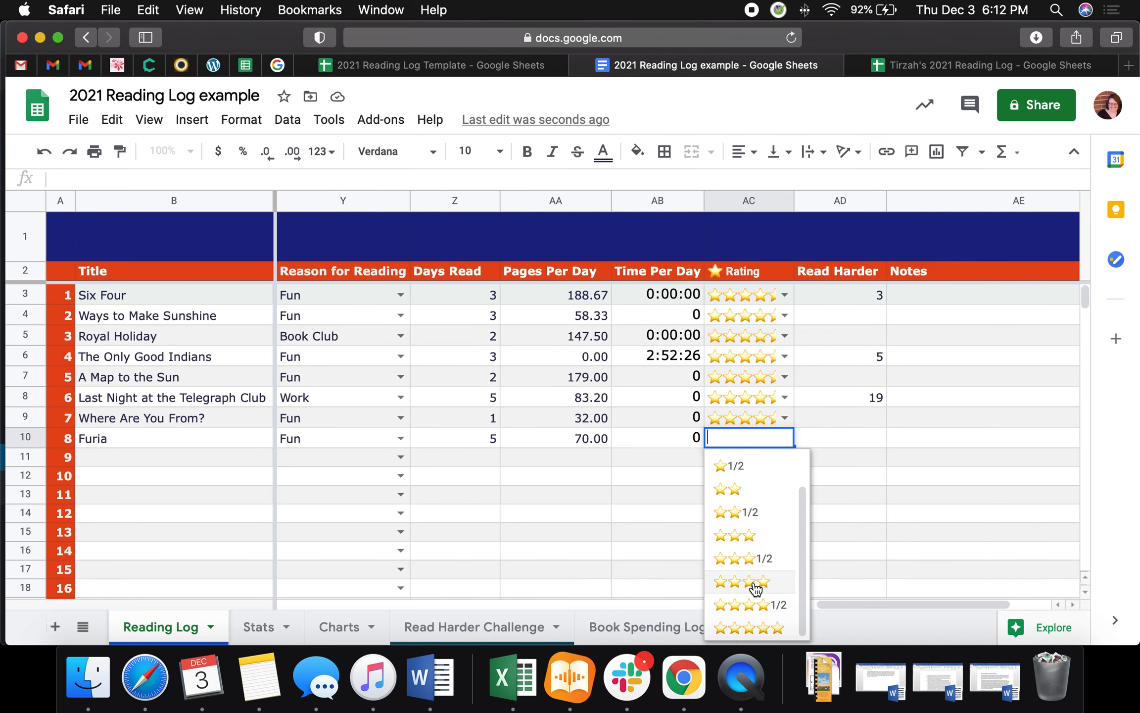
{"action": "left_click", "coordinate": [739, 639]}
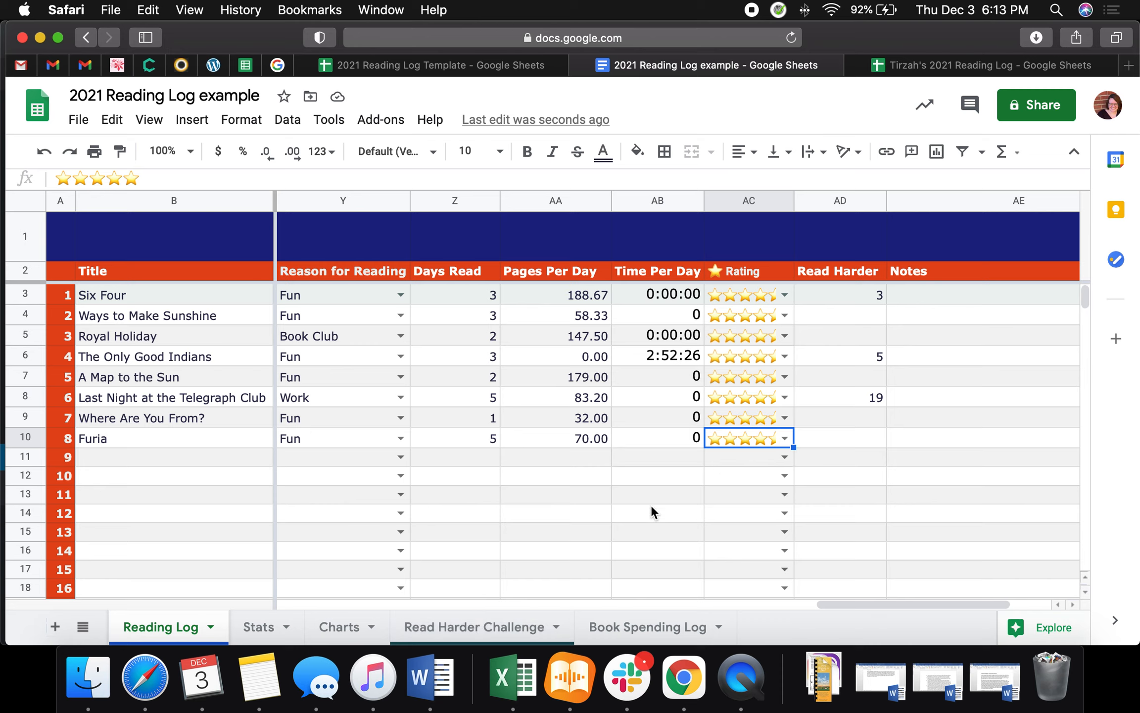
Find the challenge for a realistic YA book not set in the U.S., UK, or Canada, and enter its number, 14, as Furia's Read Harder value.
{"action": "left_click", "coordinate": [467, 626]}
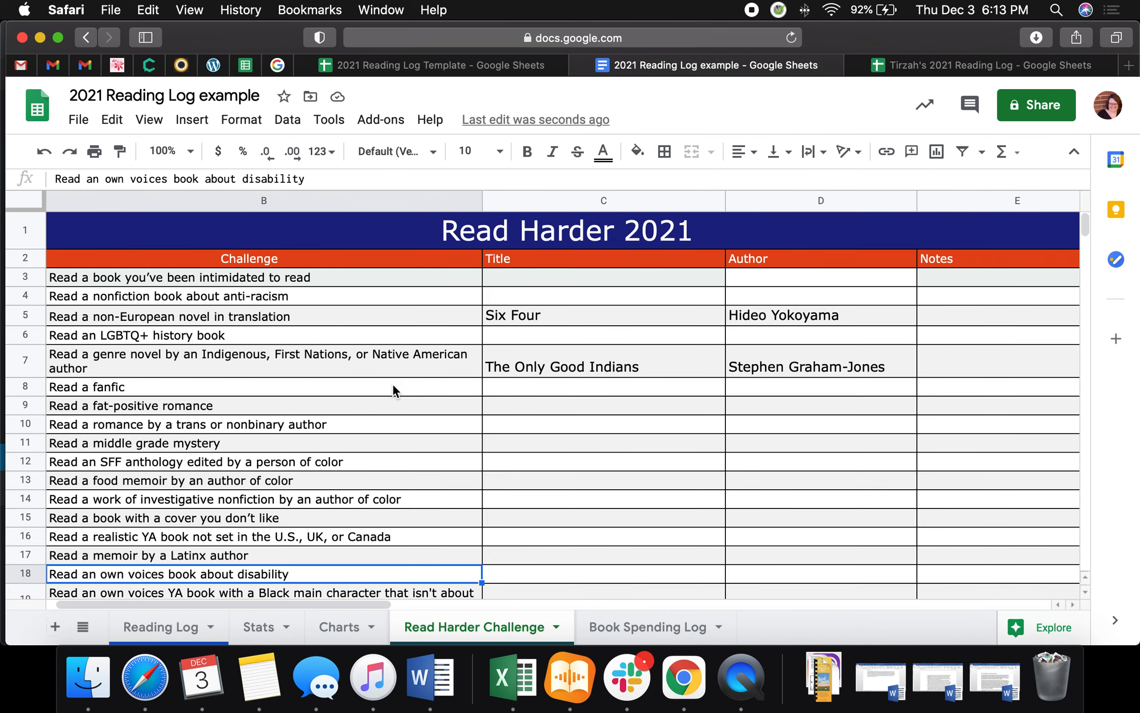
{"action": "scroll", "coordinate": [393, 390], "scroll_direction": "down", "scroll_amount": 2}
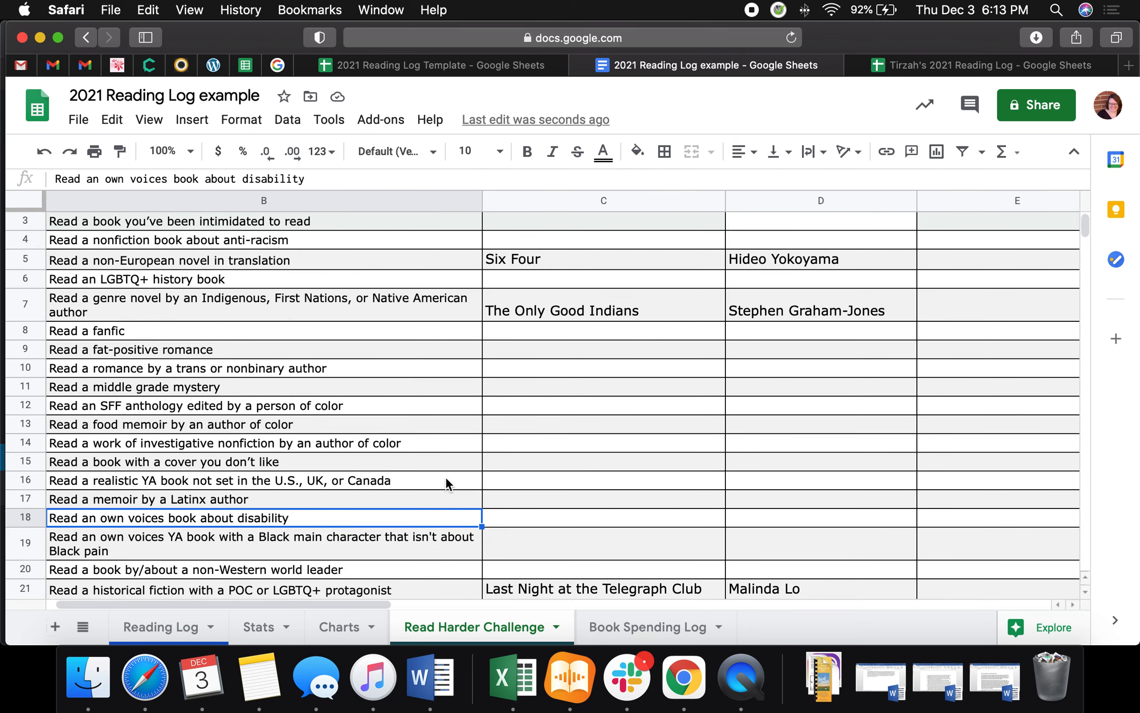
{"action": "left_click", "coordinate": [492, 478]}
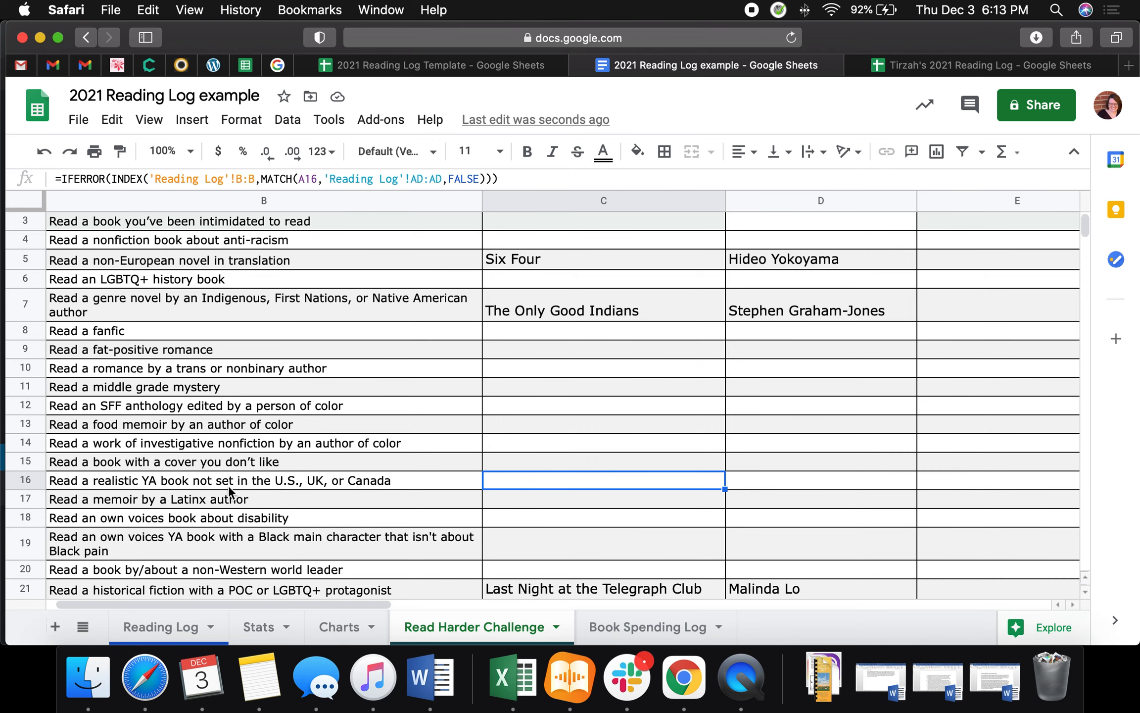
{"action": "scroll", "coordinate": [228, 484], "scroll_direction": "left", "scroll_amount": 2}
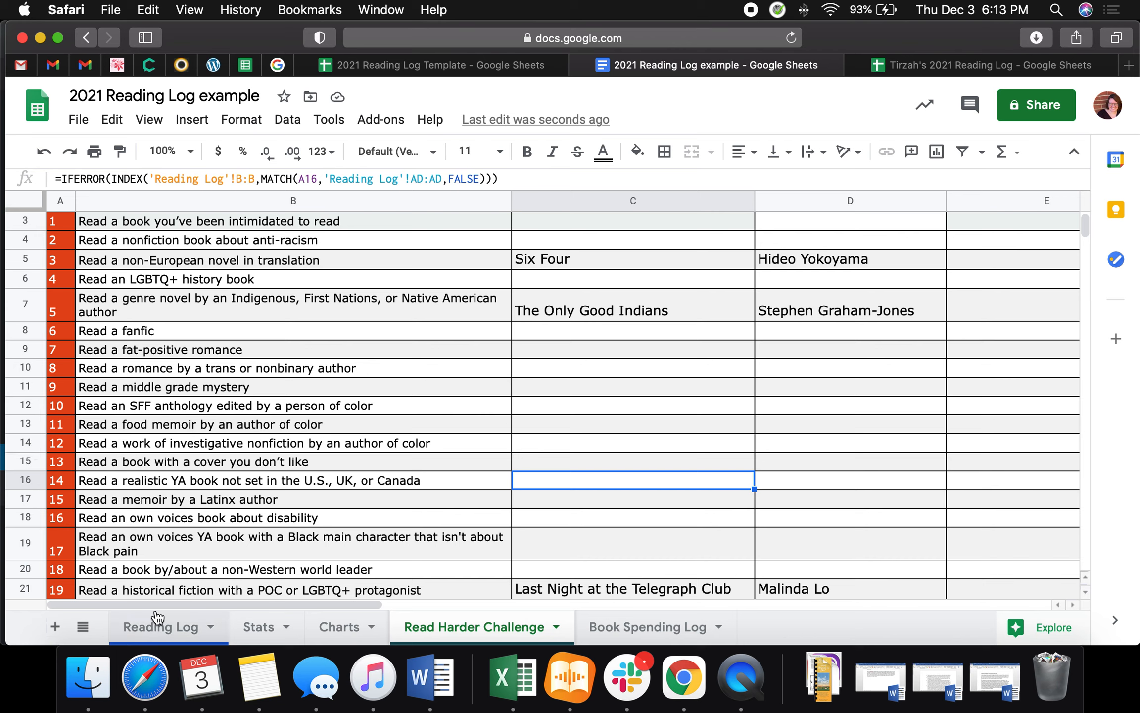
{"action": "left_click", "coordinate": [163, 634]}
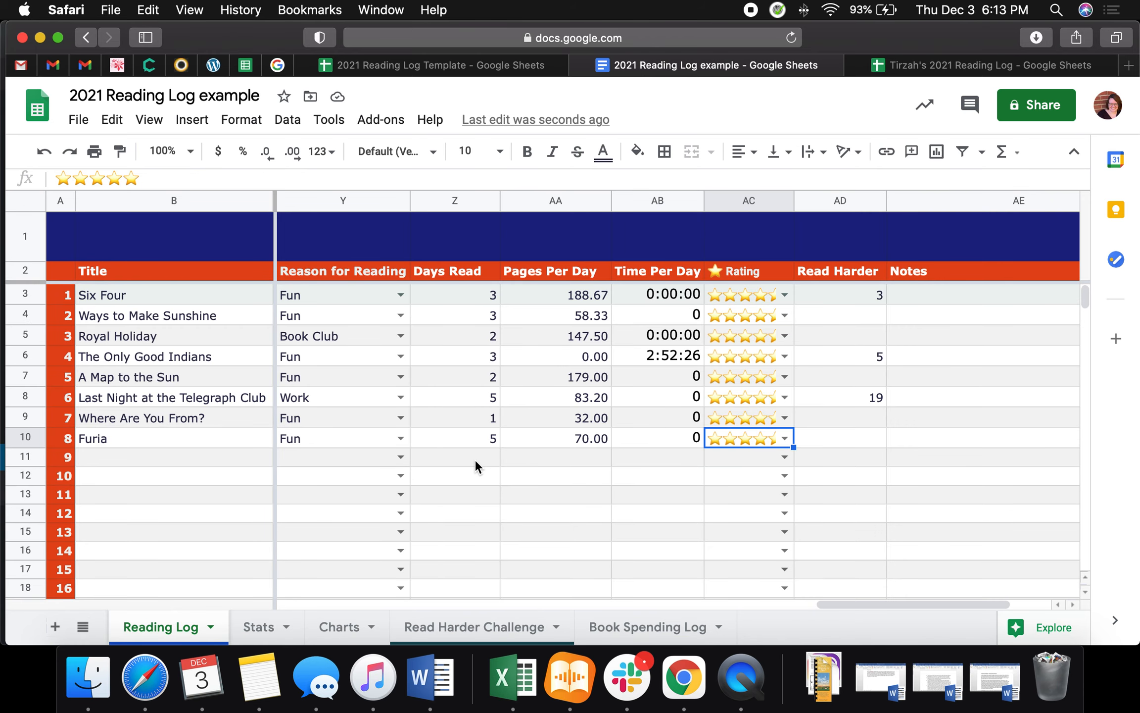
{"action": "left_click", "coordinate": [826, 442]}
{"action": "type", "text": "14"}
{"action": "left_click", "coordinate": [852, 480]}
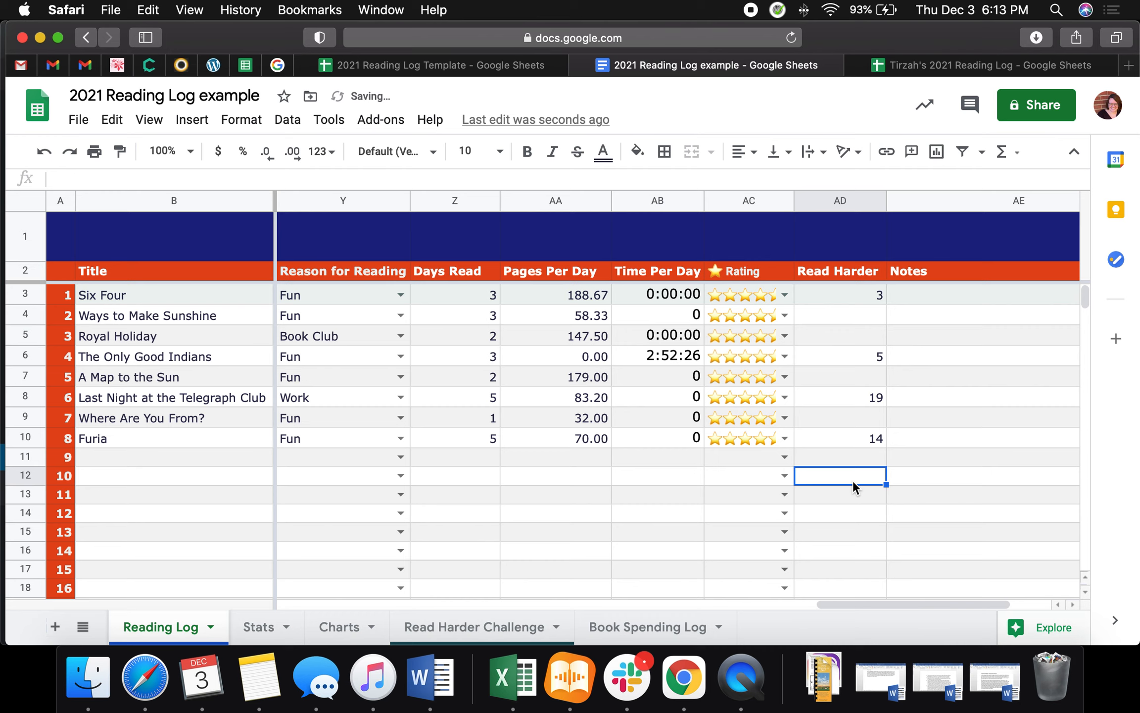
Check row 14 of the Read Harder Challenge sheet, and look back over the Reading Log from Notes to its first columns.
{"action": "left_click", "coordinate": [484, 627]}
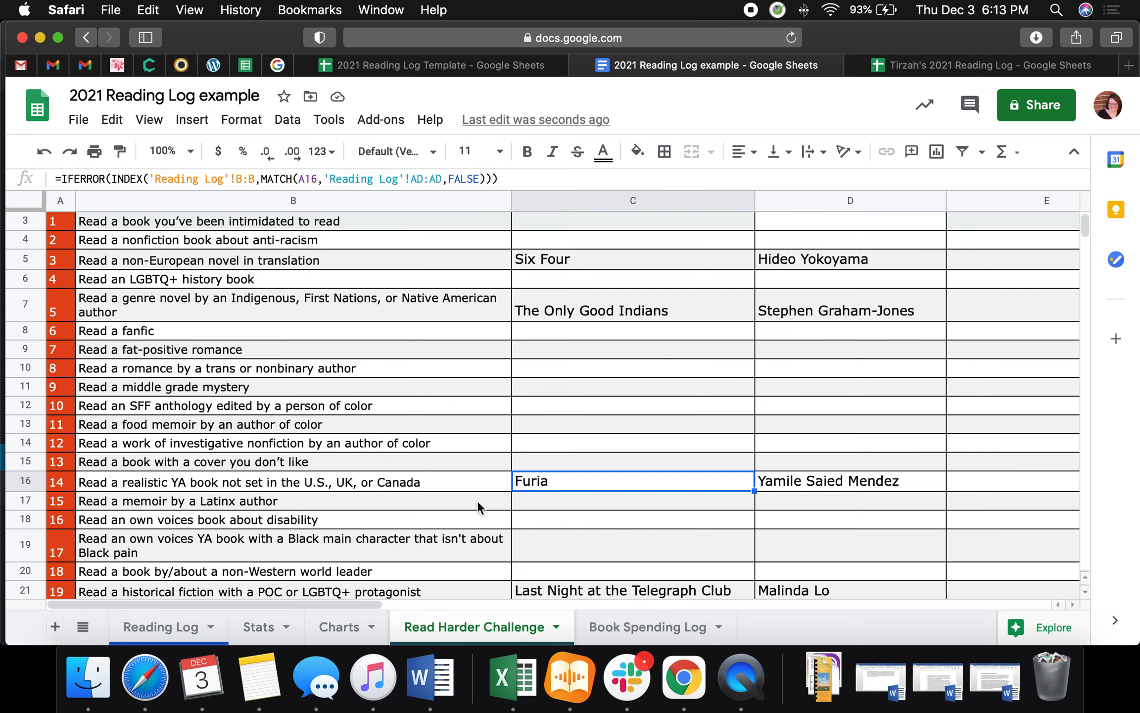
{"action": "left_click", "coordinate": [168, 625]}
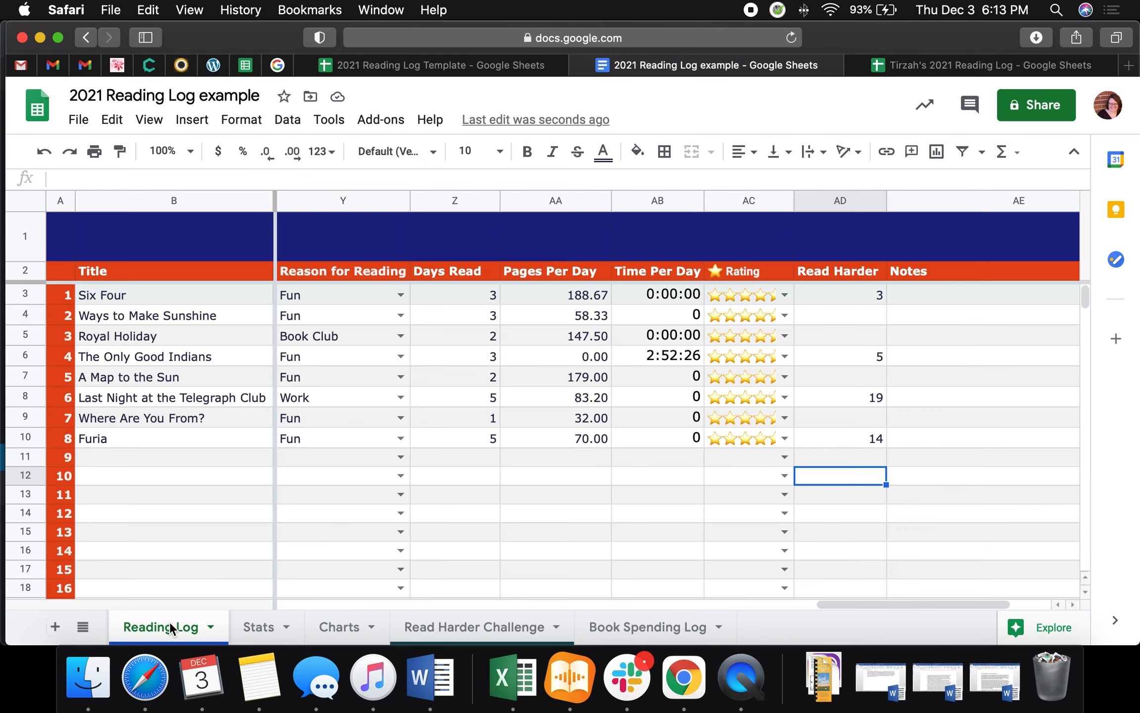
{"action": "scroll", "coordinate": [885, 441], "scroll_direction": "right", "scroll_amount": 2}
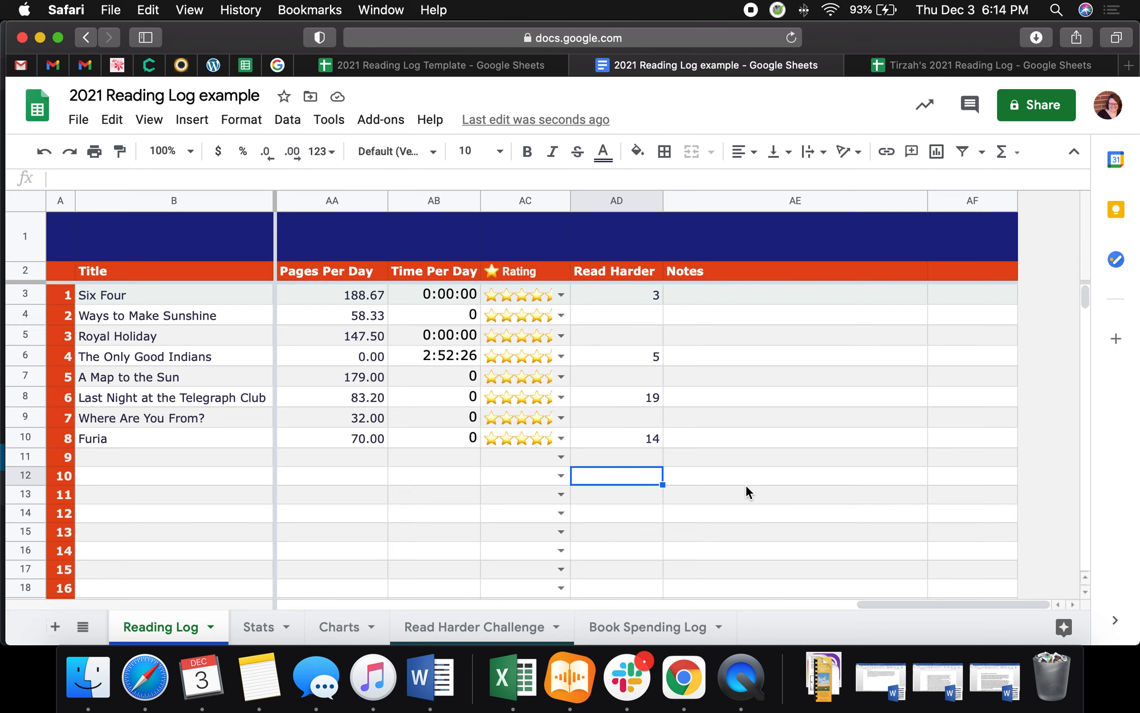
{"action": "scroll", "coordinate": [745, 484], "scroll_direction": "left", "scroll_amount": 15}
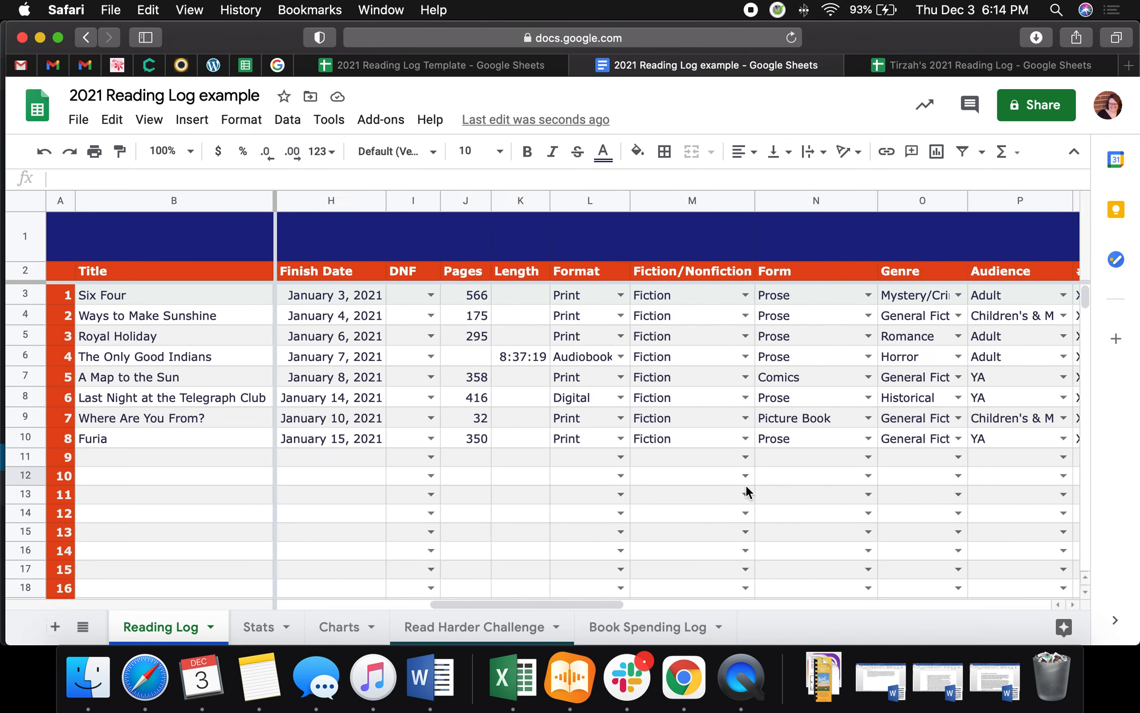
{"action": "scroll", "coordinate": [744, 490], "scroll_direction": "left", "scroll_amount": 3}
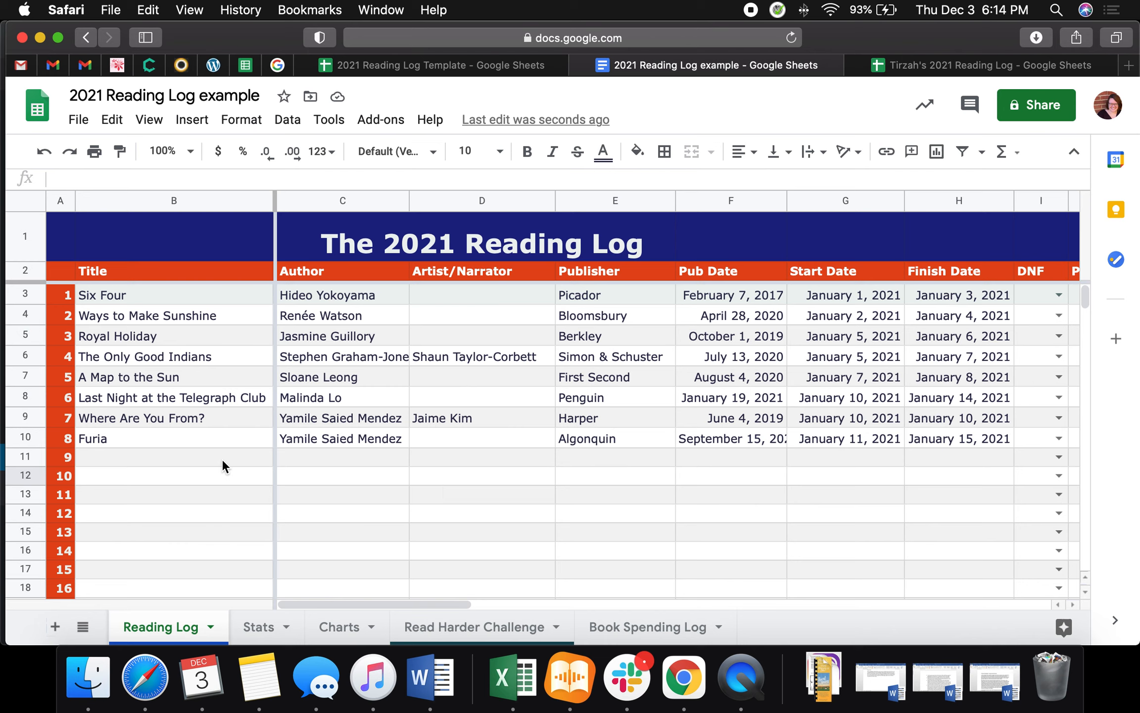
Start a ninth entry in the log with title Say Nothing, author Patrick Radden Keefe, and publisher Anchor Books.
{"action": "left_click", "coordinate": [207, 457]}
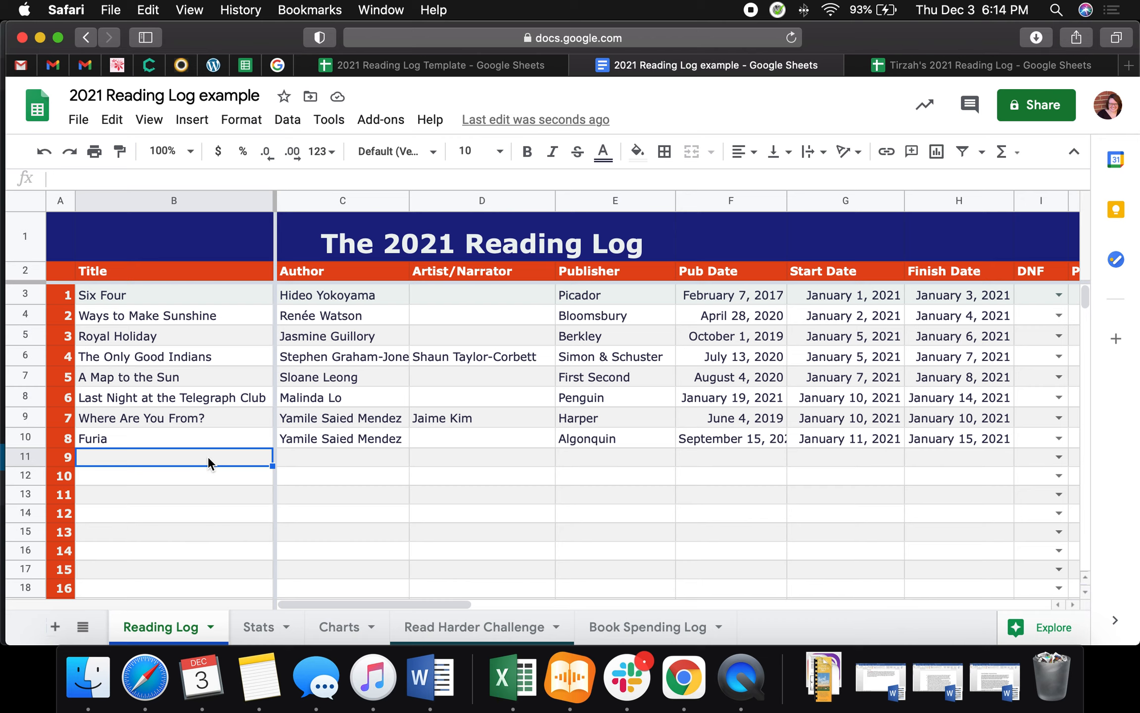
{"action": "type", "text": "Say Nothing"}
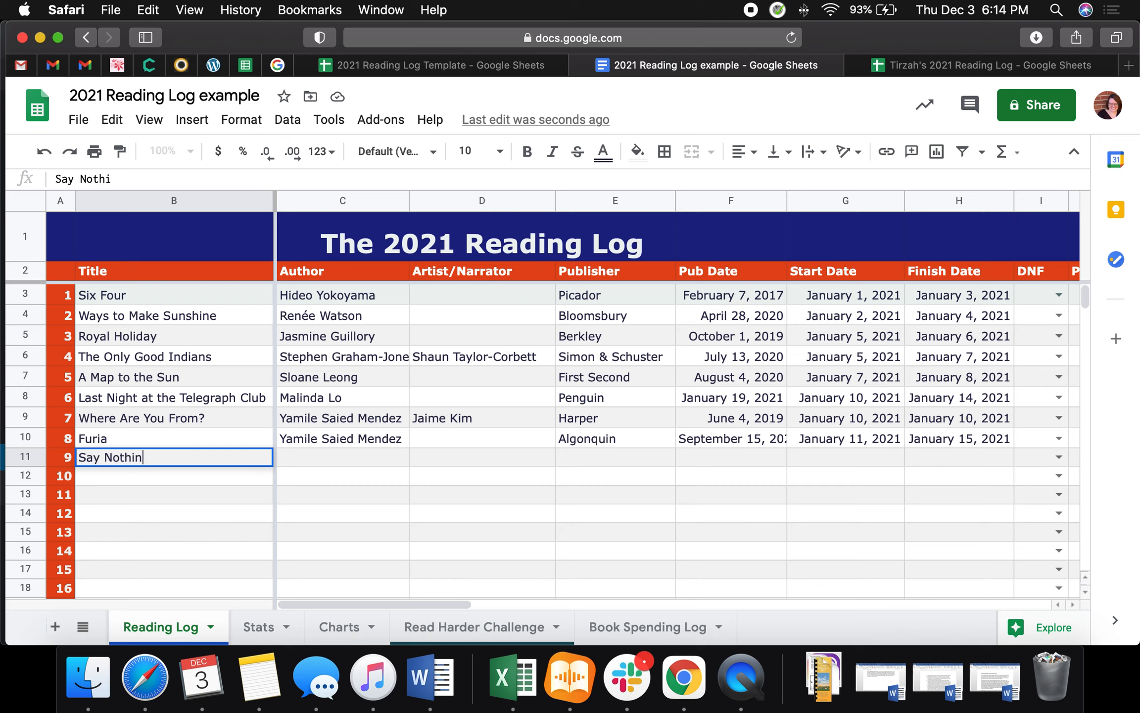
{"action": "left_click", "coordinate": [344, 459]}
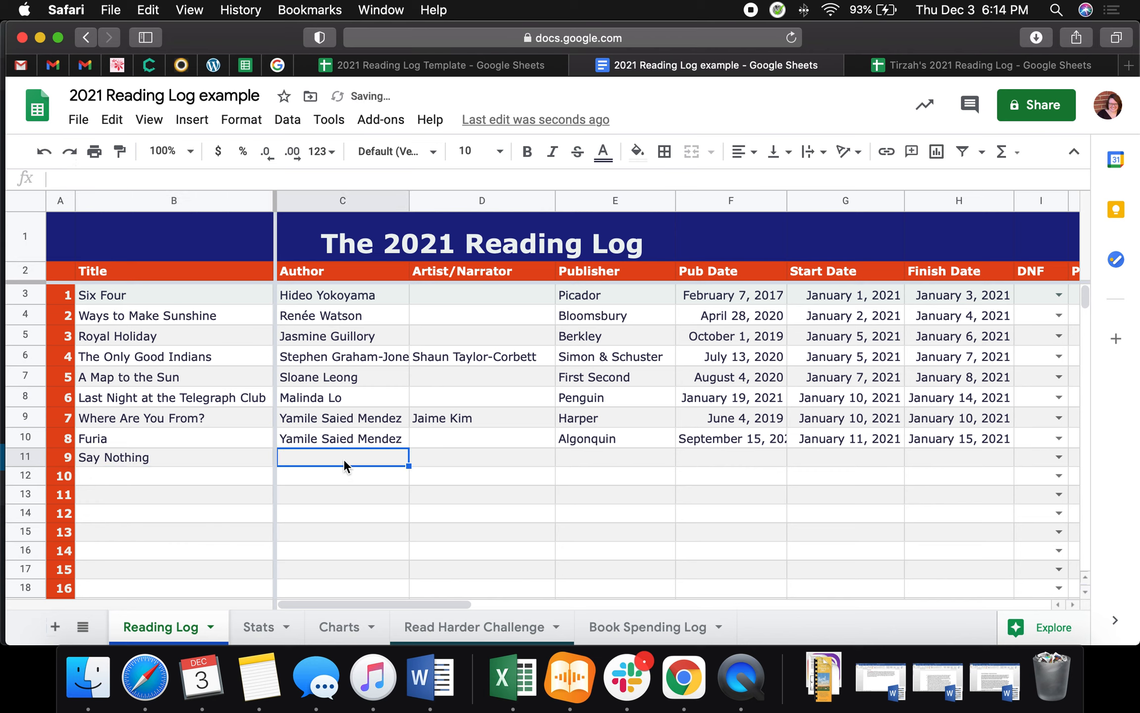
{"action": "type", "text": "Pat"}
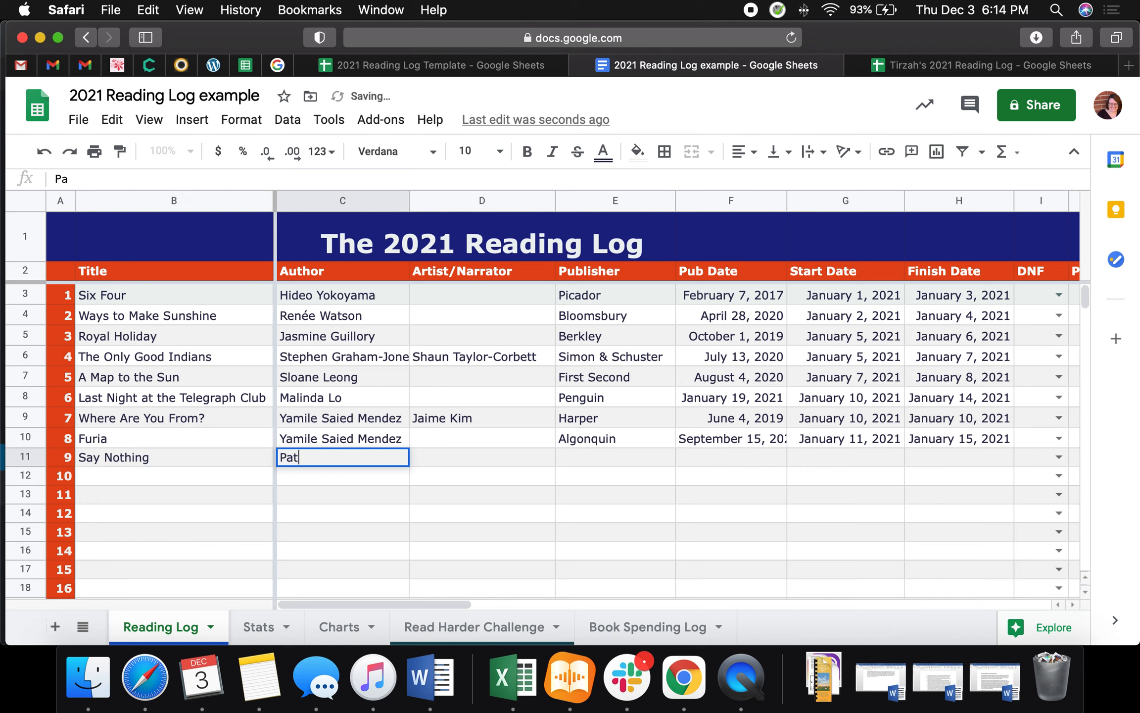
{"action": "type", "text": "rick Radden "}
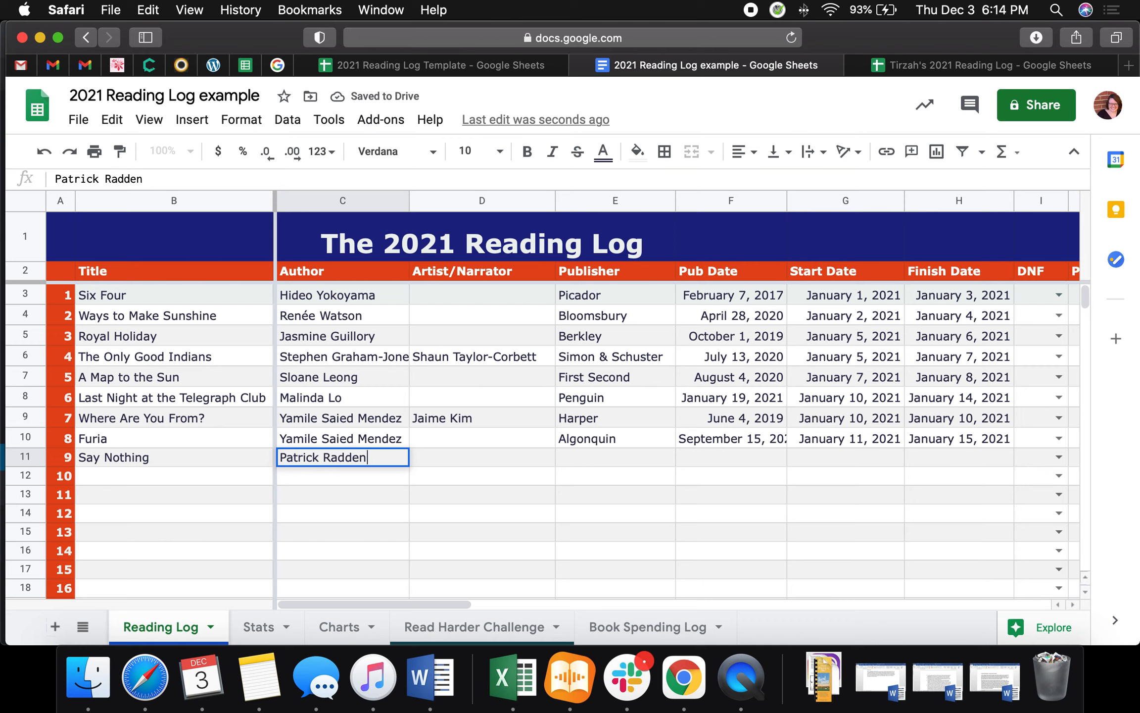
{"action": "type", "text": "Keefe"}
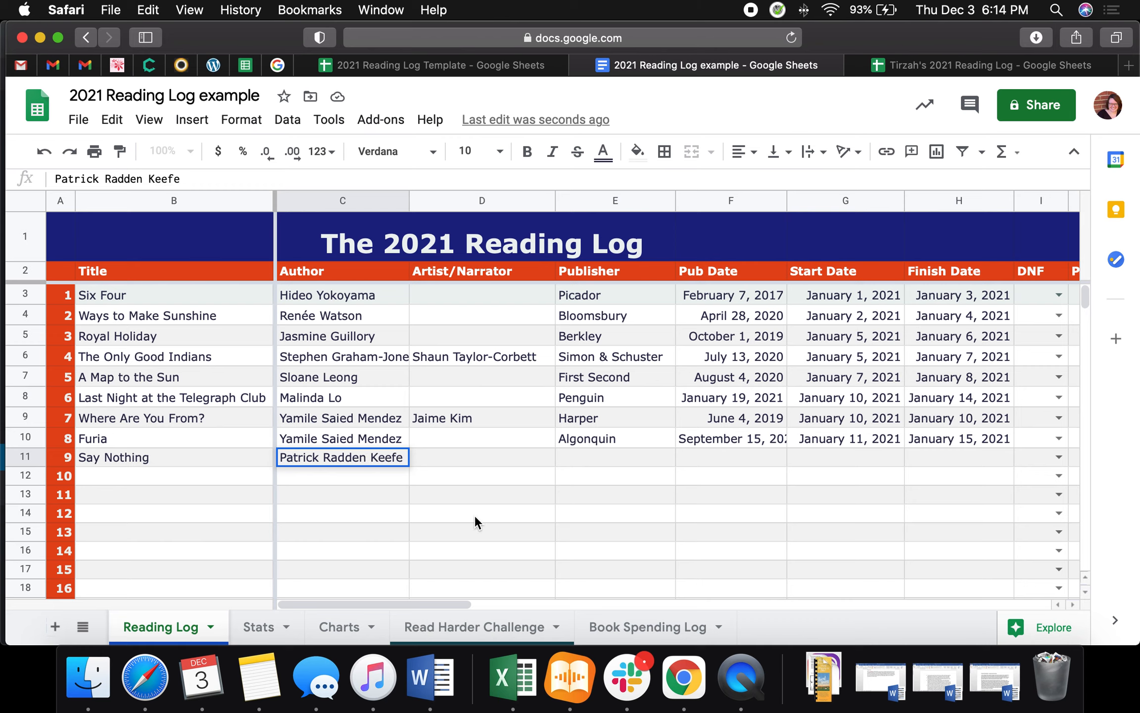
{"action": "left_click", "coordinate": [594, 456]}
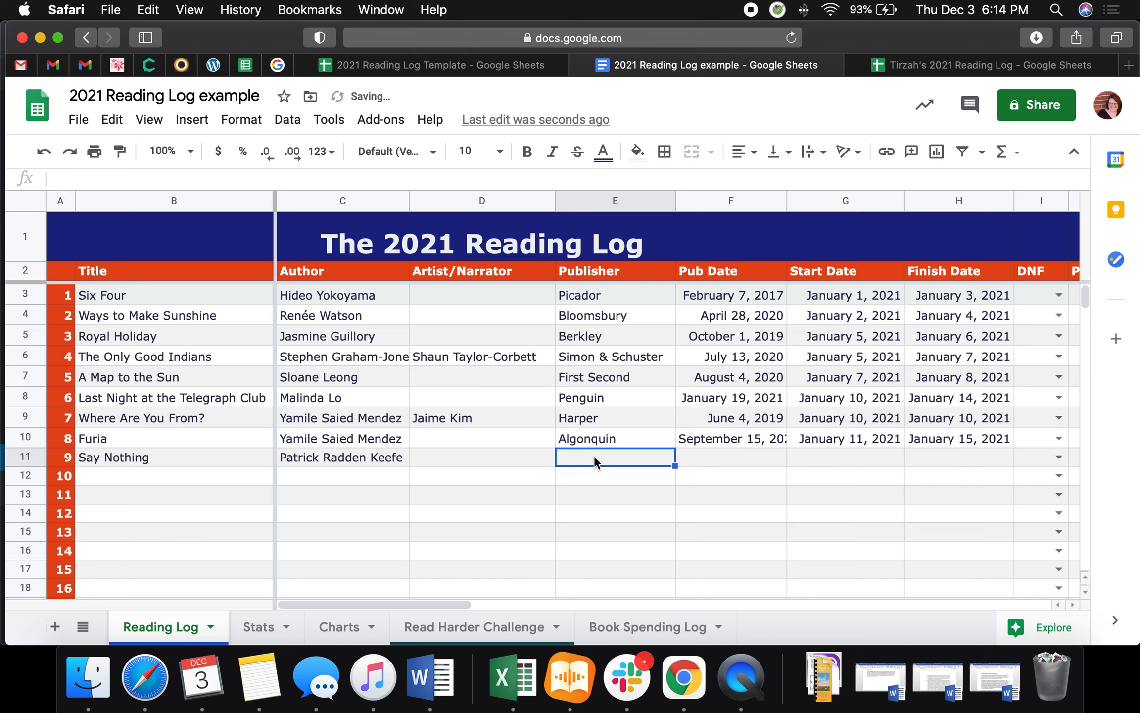
{"action": "type", "text": "Anchor Books"}
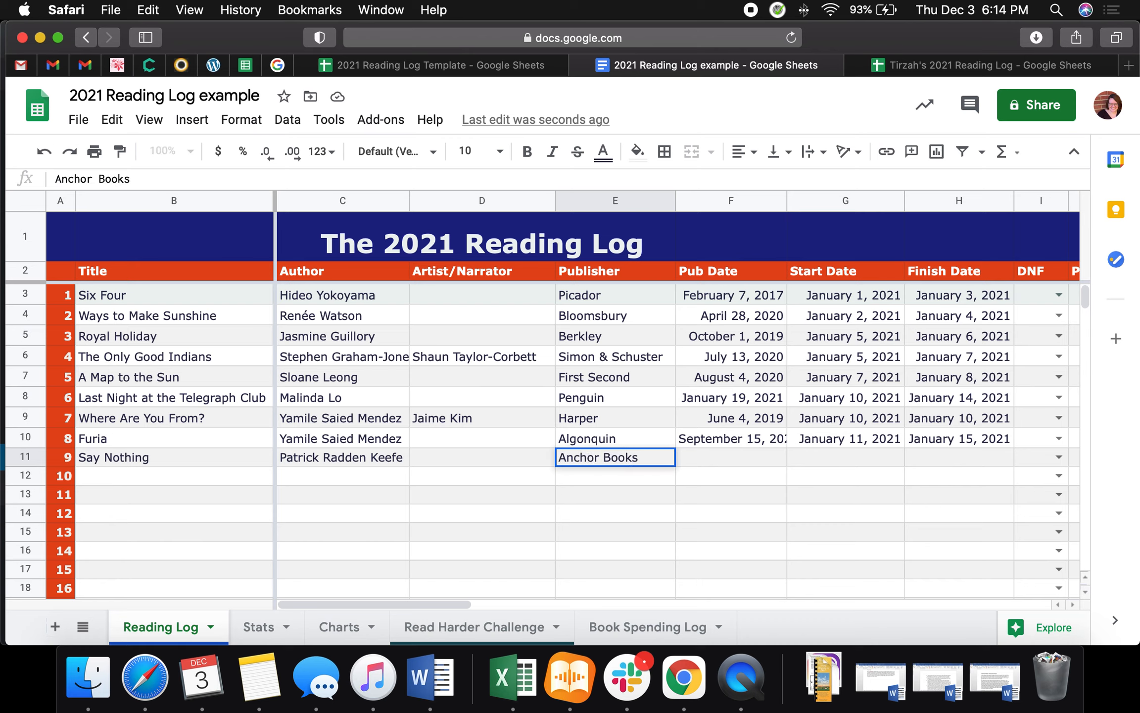
Enter January 16, 2021 as Say Nothing's start date and January 22, 2021 as its finish date.
{"action": "left_click", "coordinate": [804, 452]}
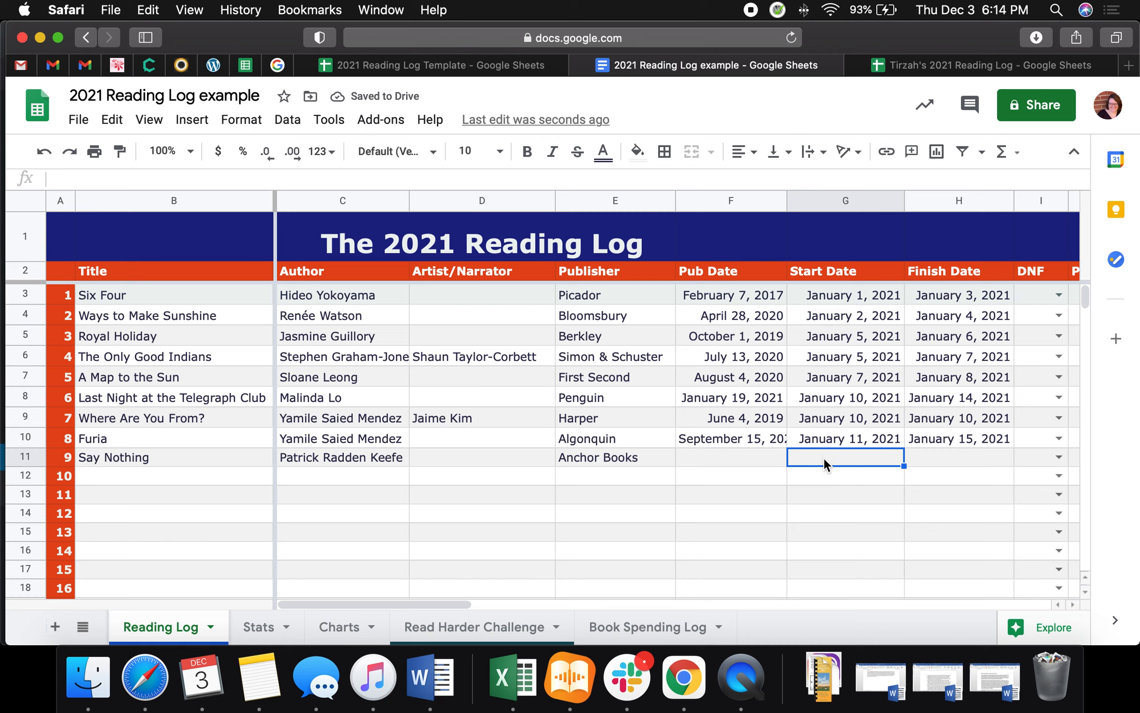
{"action": "type", "text": "Jan"}
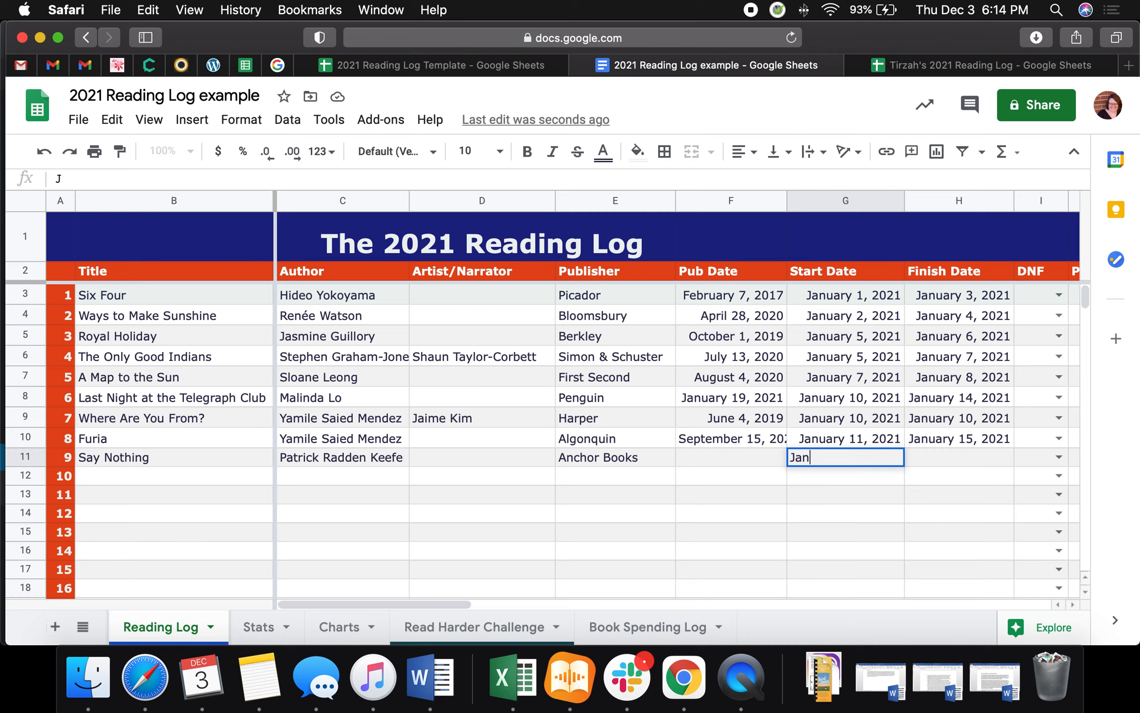
{"action": "type", "text": "uary 16, 2021"}
{"action": "left_click", "coordinate": [978, 469]}
{"action": "type", "text": "J"}
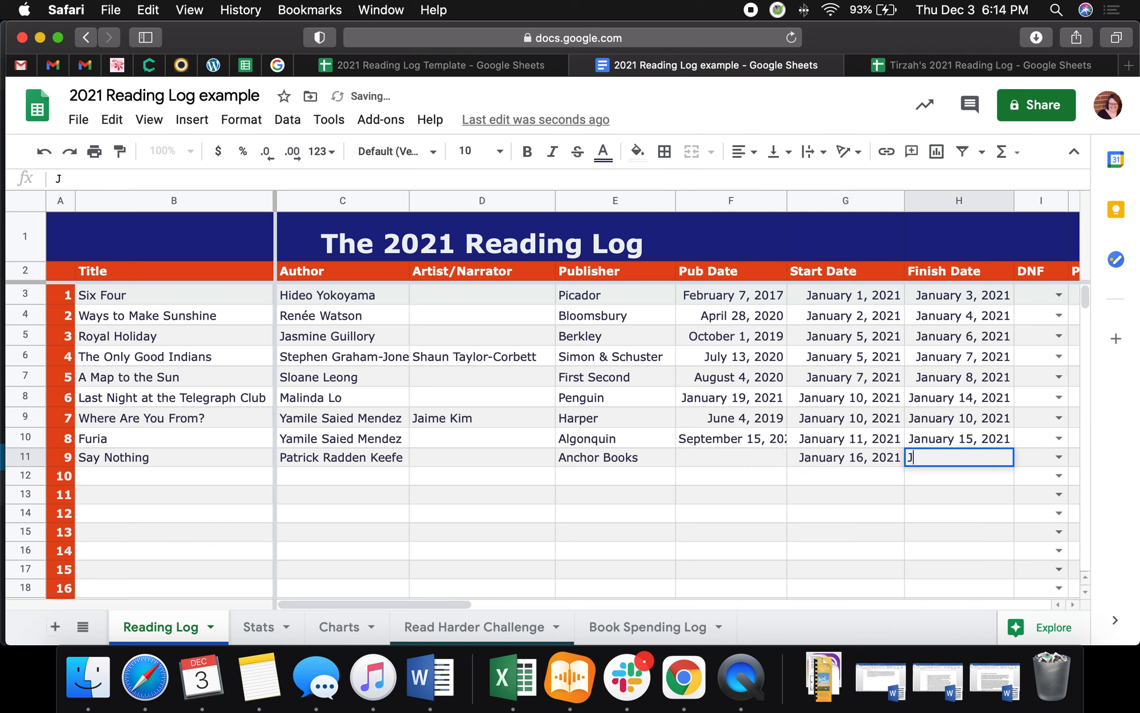
{"action": "type", "text": "anuary 22, 2021"}
{"action": "left_click", "coordinate": [998, 493]}
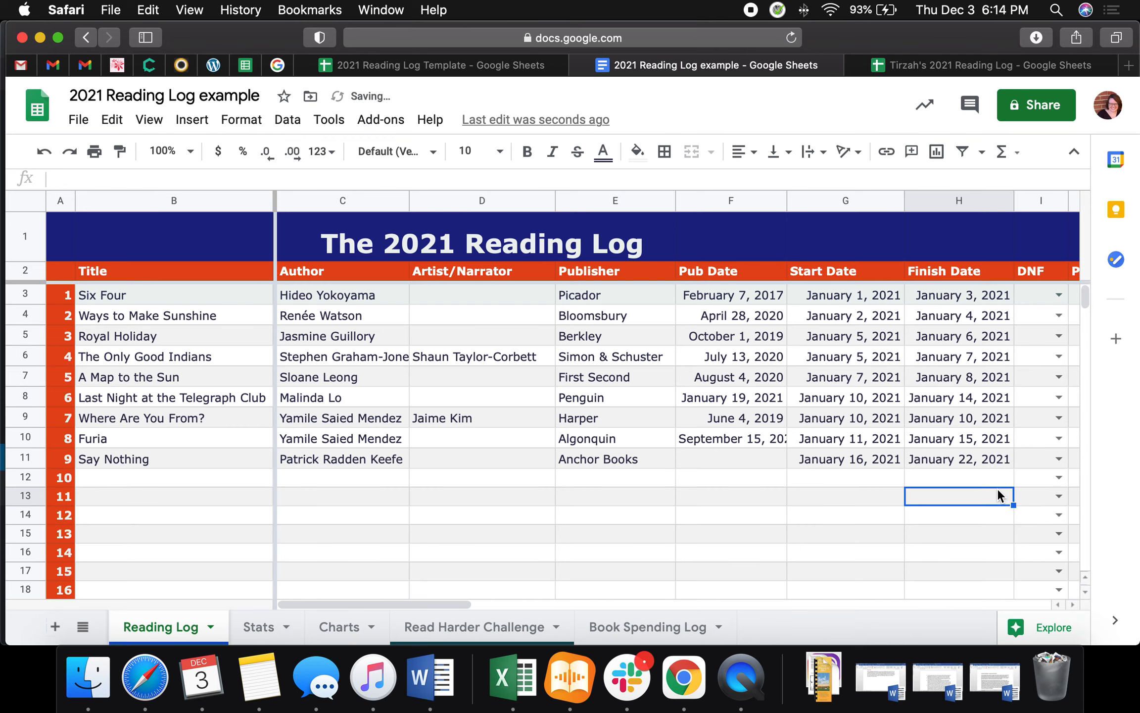
Set Say Nothing's page count to 412 and its format to Print.
{"action": "scroll", "coordinate": [997, 488], "scroll_direction": "right", "scroll_amount": 5}
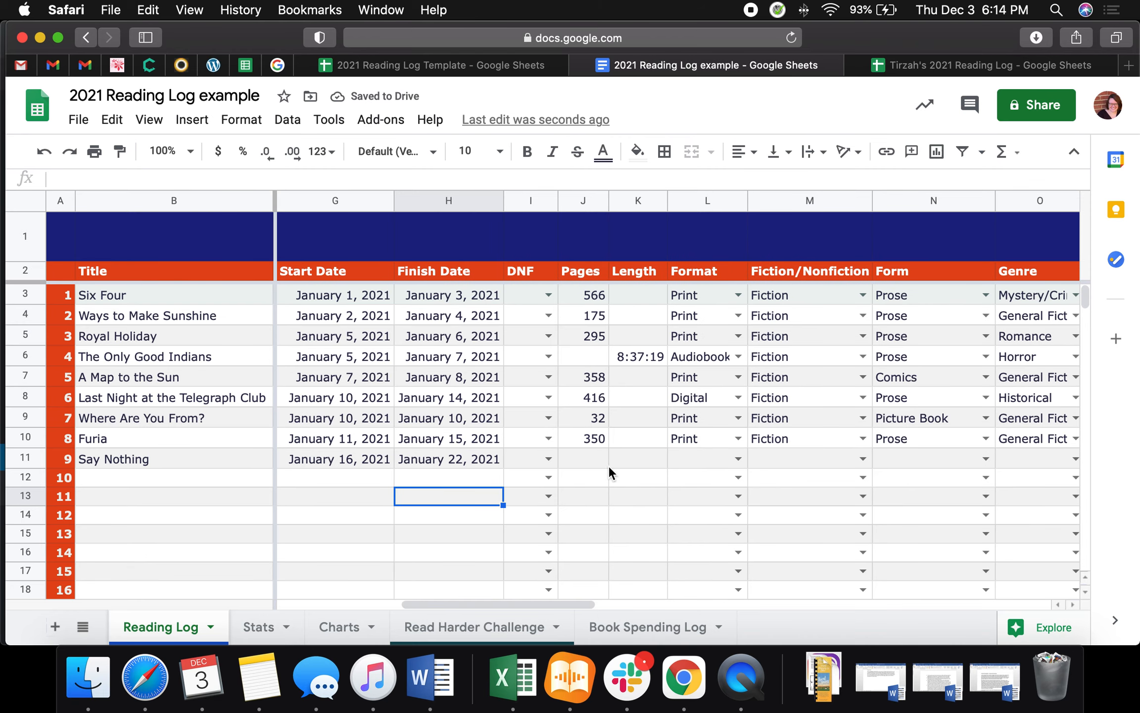
{"action": "left_click", "coordinate": [597, 462]}
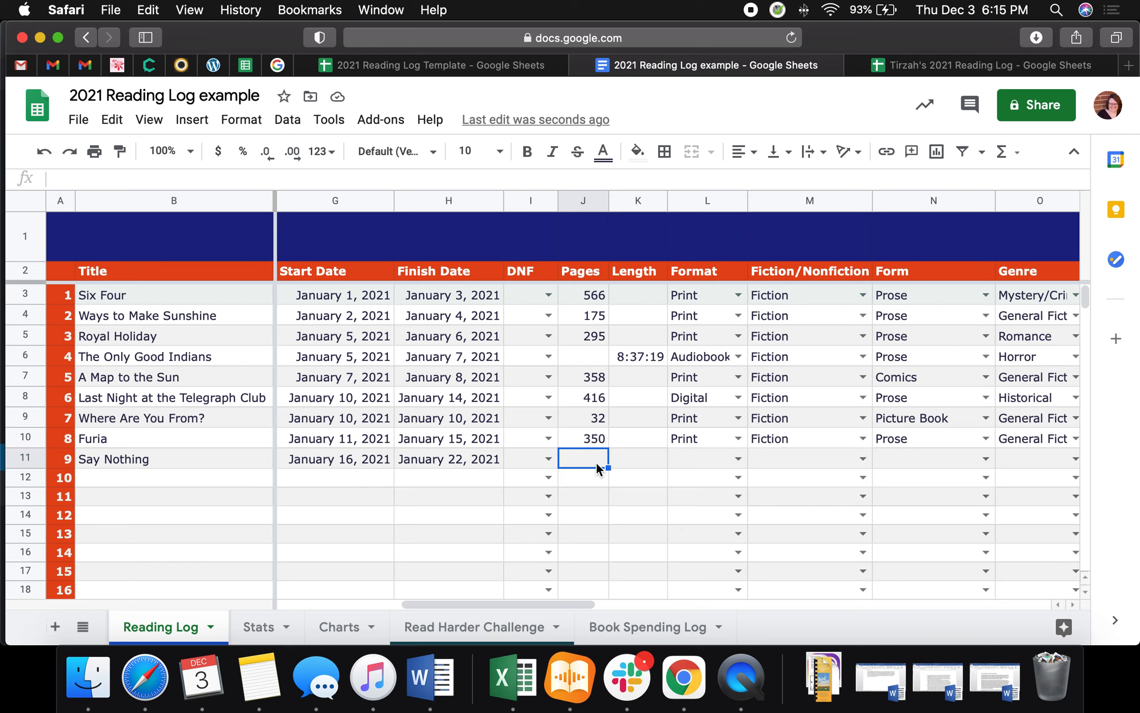
{"action": "type", "text": "412"}
{"action": "left_click", "coordinate": [737, 460]}
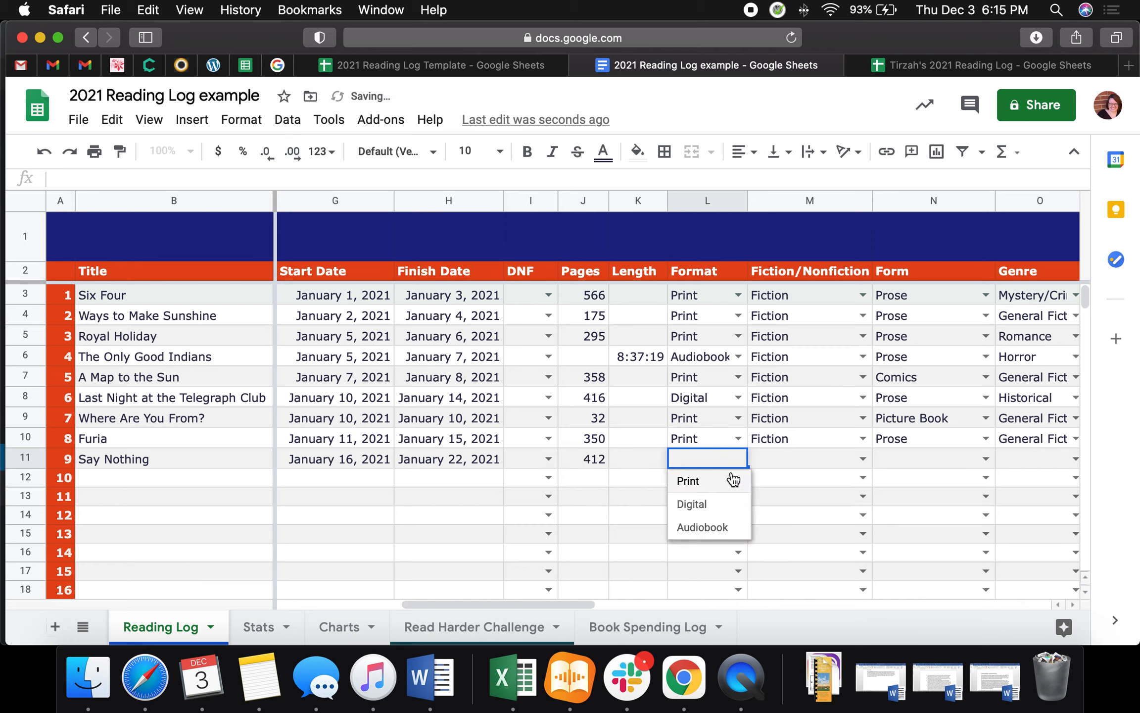
{"action": "left_click", "coordinate": [730, 476]}
Classify Say Nothing as Nonfiction and set its form to Prose.
{"action": "left_click", "coordinate": [862, 459]}
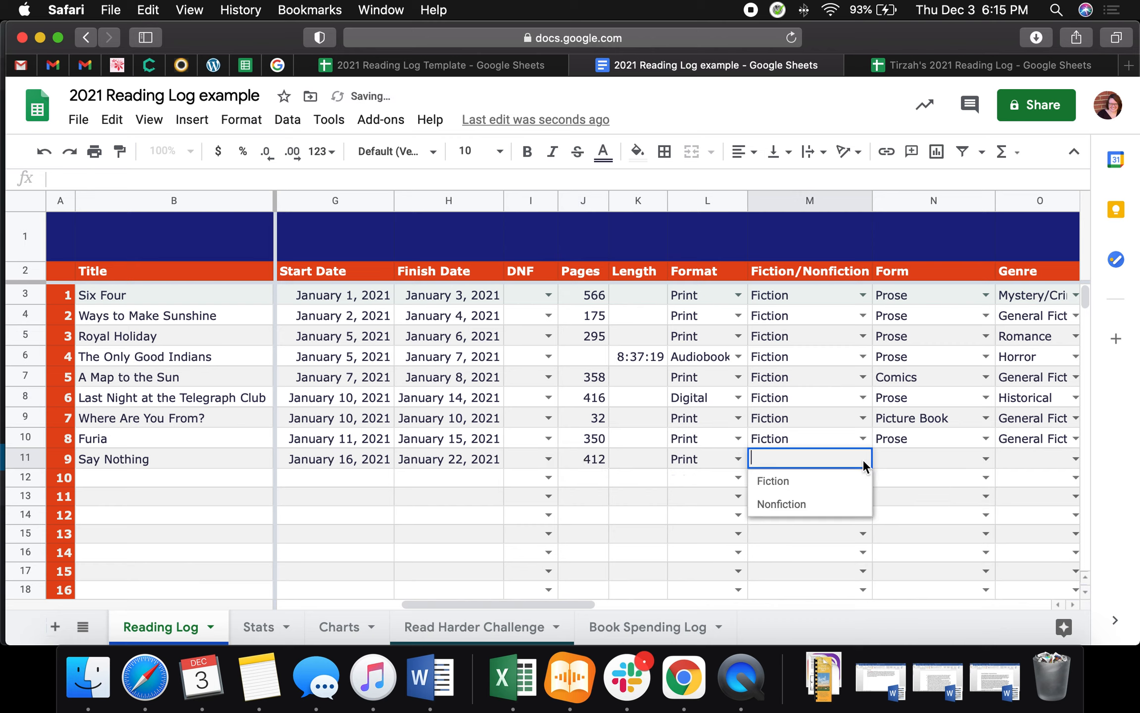
{"action": "left_click", "coordinate": [811, 504]}
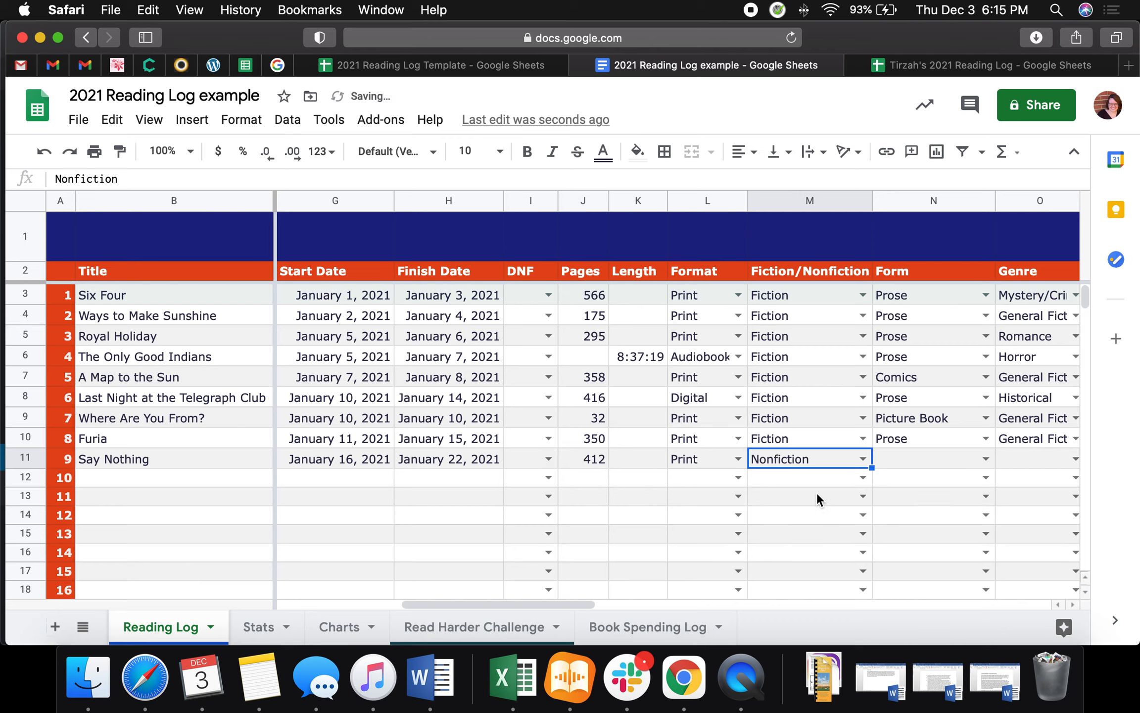
{"action": "left_click", "coordinate": [984, 459]}
{"action": "left_click", "coordinate": [939, 480]}
Look through the available genres and set Say Nothing's genre to Mystery/Crime.
{"action": "scroll", "coordinate": [938, 476], "scroll_direction": "right", "scroll_amount": 5}
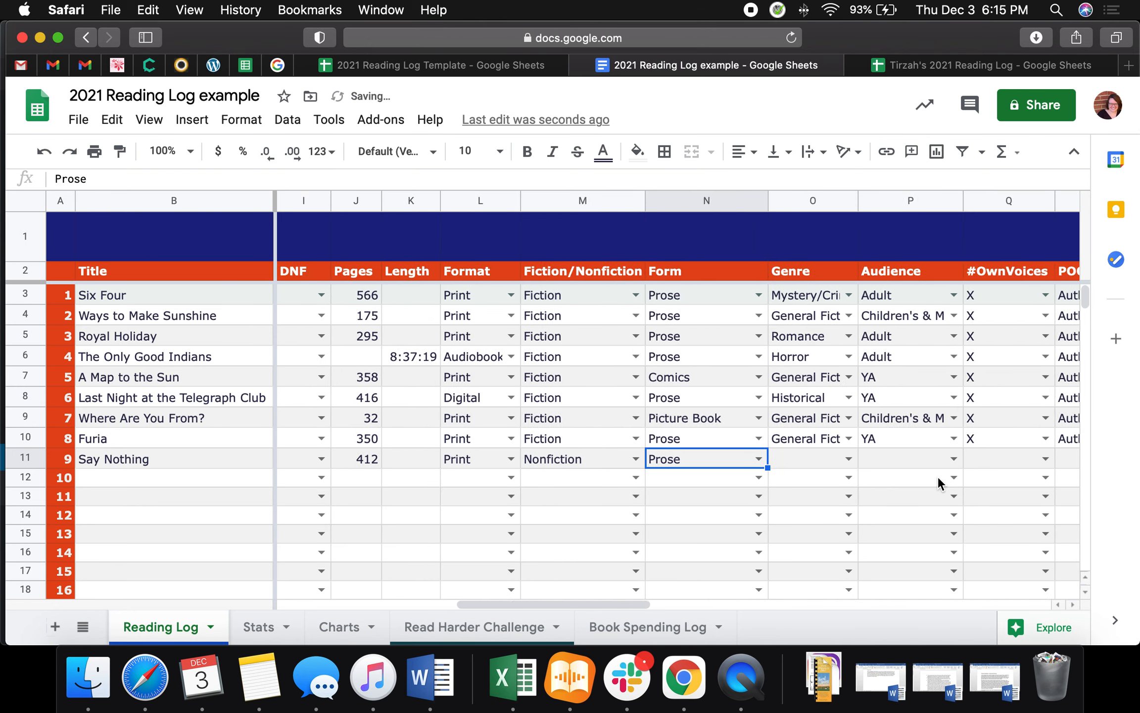
{"action": "left_click", "coordinate": [742, 459]}
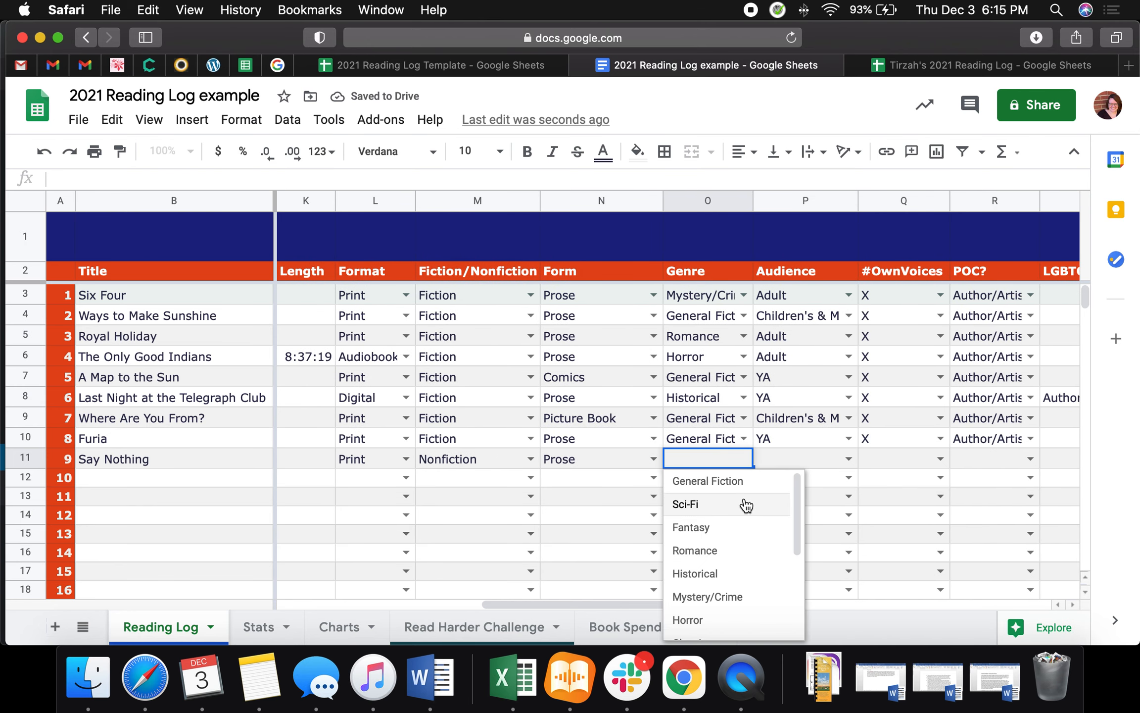
{"action": "scroll", "coordinate": [749, 519], "scroll_direction": "down", "scroll_amount": 1}
{"action": "scroll", "coordinate": [750, 519], "scroll_direction": "down", "scroll_amount": 5}
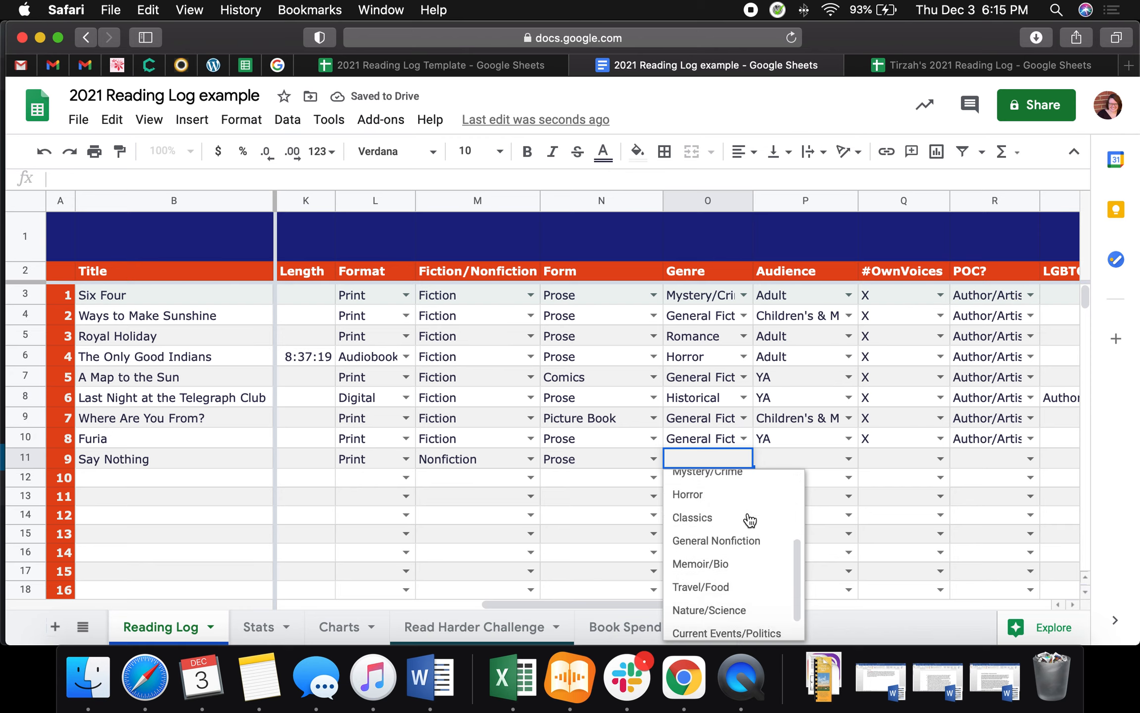
{"action": "scroll", "coordinate": [750, 519], "scroll_direction": "up", "scroll_amount": 2}
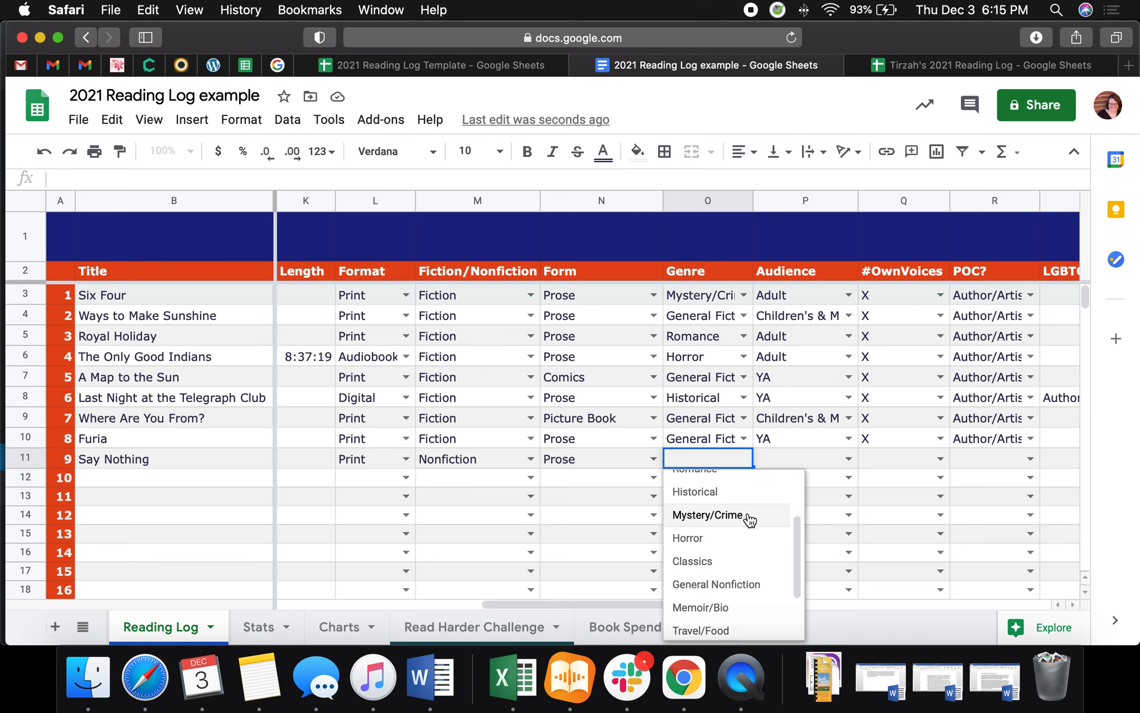
{"action": "left_click", "coordinate": [708, 515]}
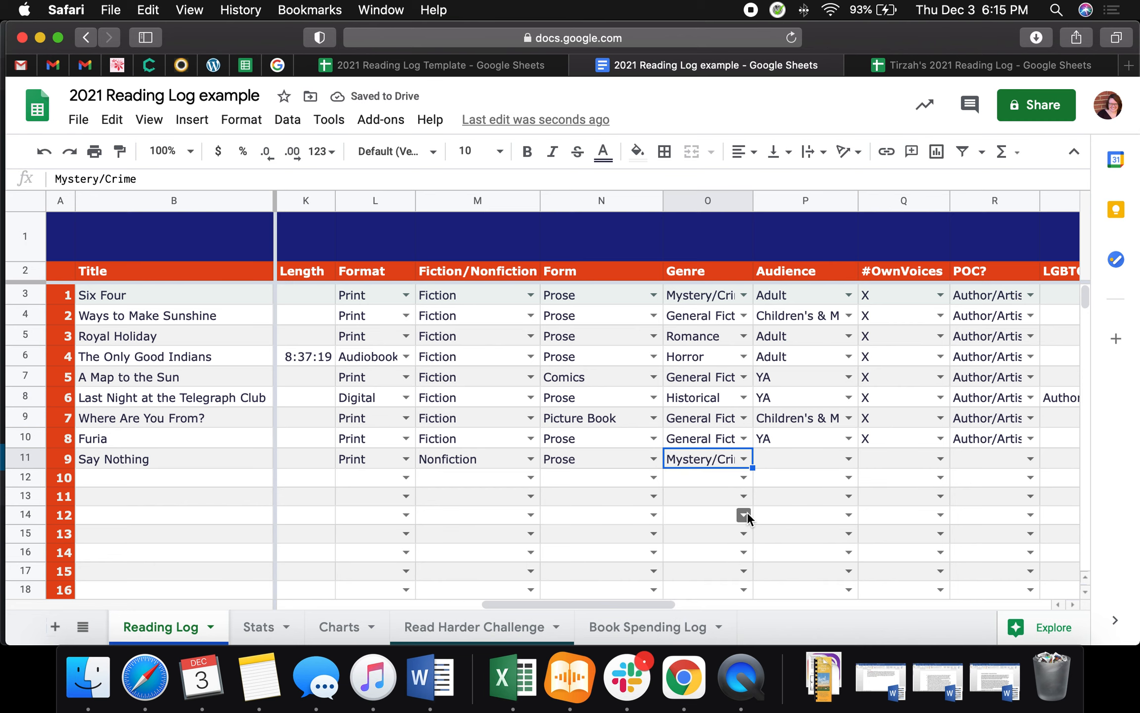
Set Say Nothing's audience to Adult and its creator gender to M.
{"action": "scroll", "coordinate": [811, 475], "scroll_direction": "down", "scroll_amount": 1}
{"action": "left_click", "coordinate": [847, 438]}
{"action": "left_click", "coordinate": [836, 460]}
{"action": "scroll", "coordinate": [893, 457], "scroll_direction": "right", "scroll_amount": 5}
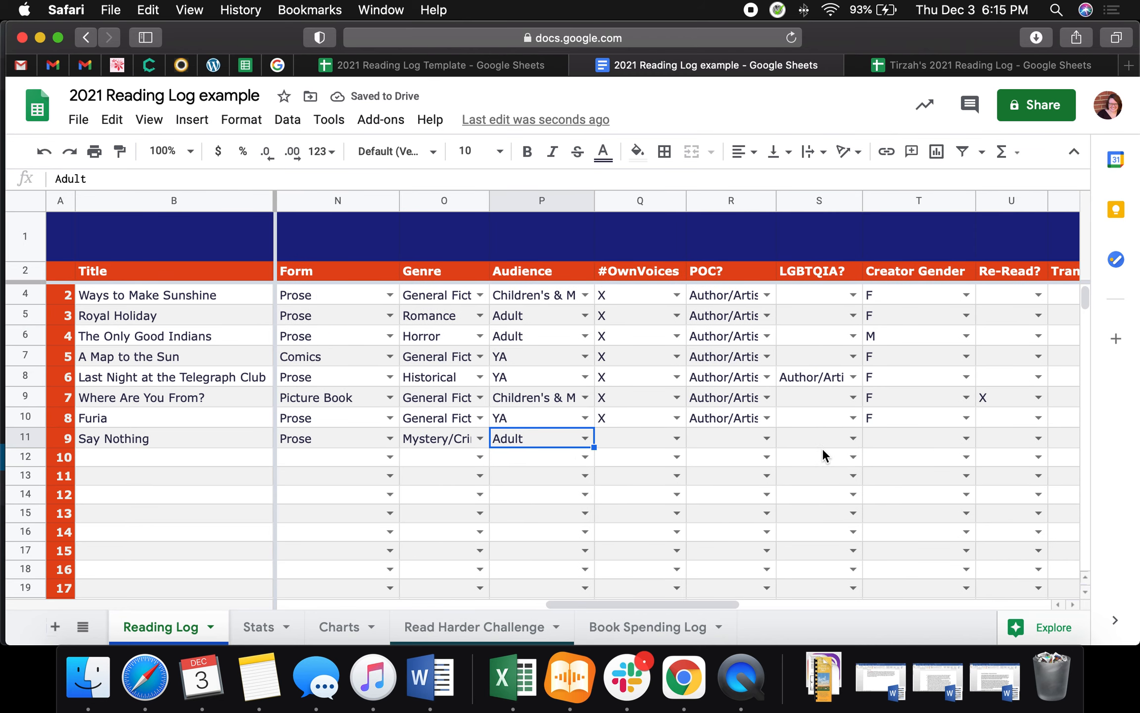
{"action": "scroll", "coordinate": [814, 439], "scroll_direction": "right", "scroll_amount": 3}
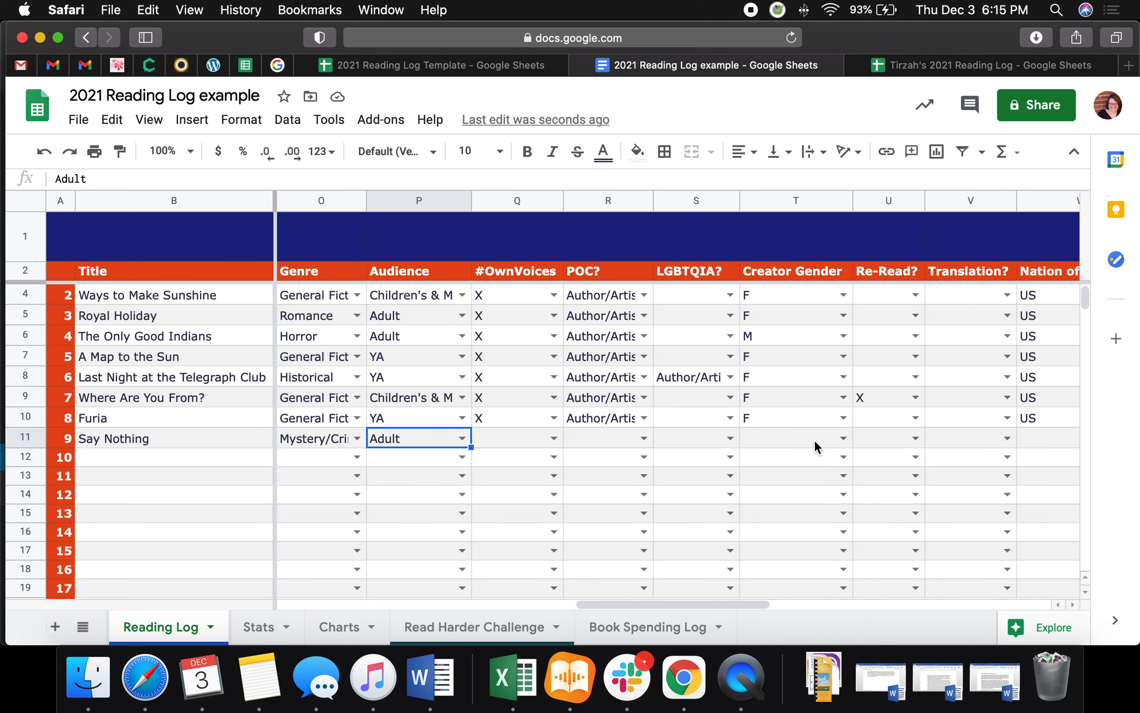
{"action": "left_click", "coordinate": [753, 439]}
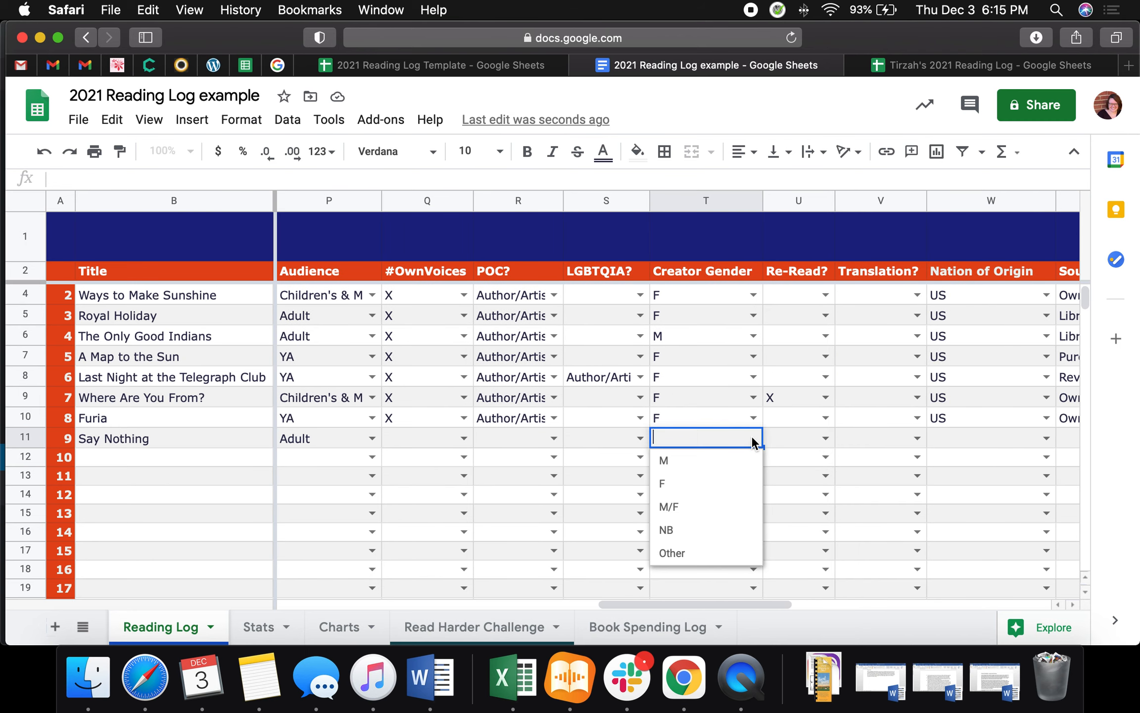
{"action": "left_click", "coordinate": [722, 464]}
Look through the countries offered as Say Nothing's Nation of Origin, and close the list without choosing one.
{"action": "scroll", "coordinate": [827, 444], "scroll_direction": "right", "scroll_amount": 2}
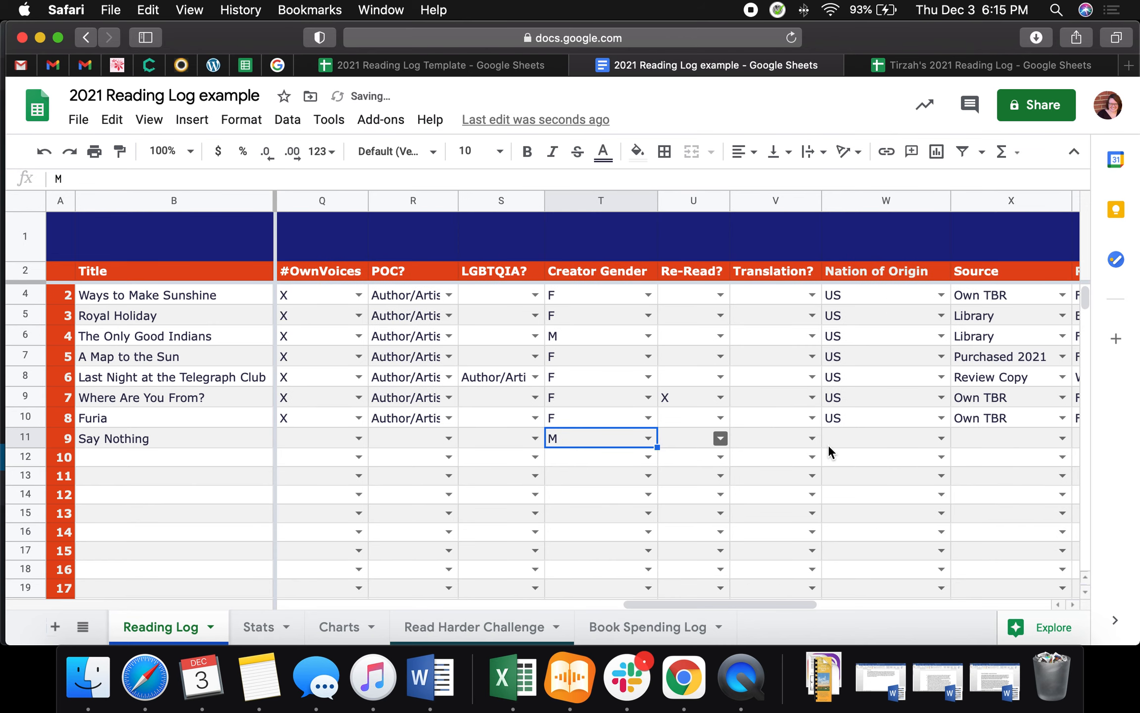
{"action": "scroll", "coordinate": [898, 454], "scroll_direction": "right", "scroll_amount": 2}
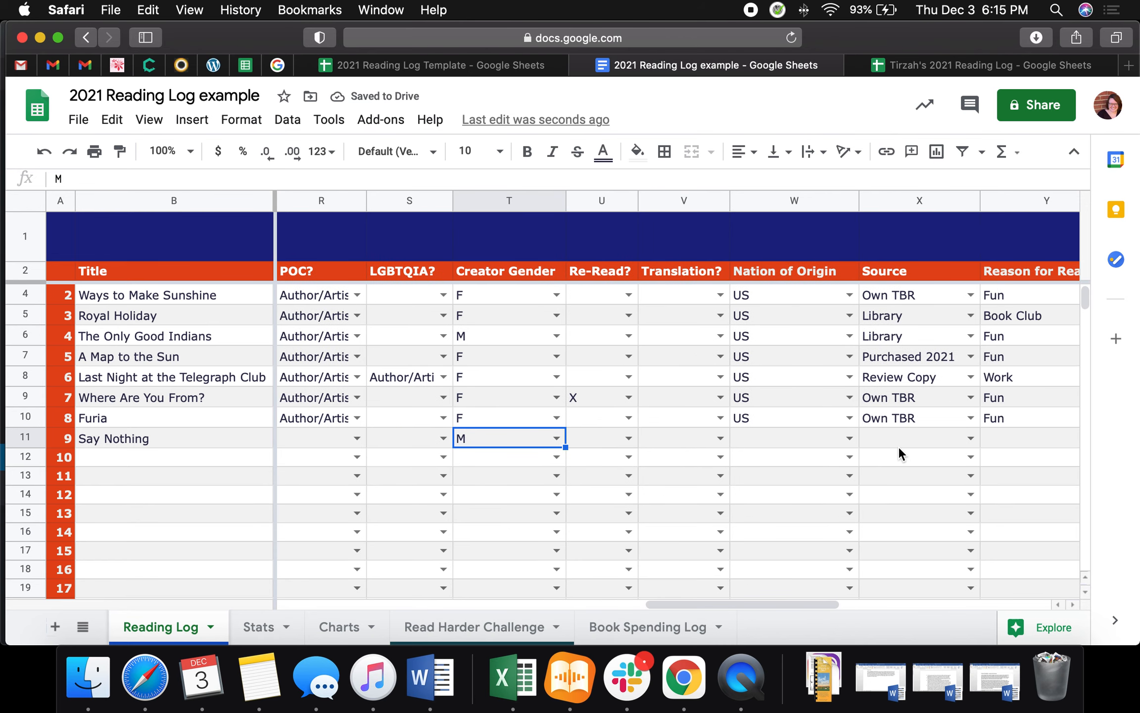
{"action": "left_click", "coordinate": [849, 439]}
{"action": "scroll", "coordinate": [797, 482], "scroll_direction": "down", "scroll_amount": 5}
{"action": "scroll", "coordinate": [796, 482], "scroll_direction": "up", "scroll_amount": 4}
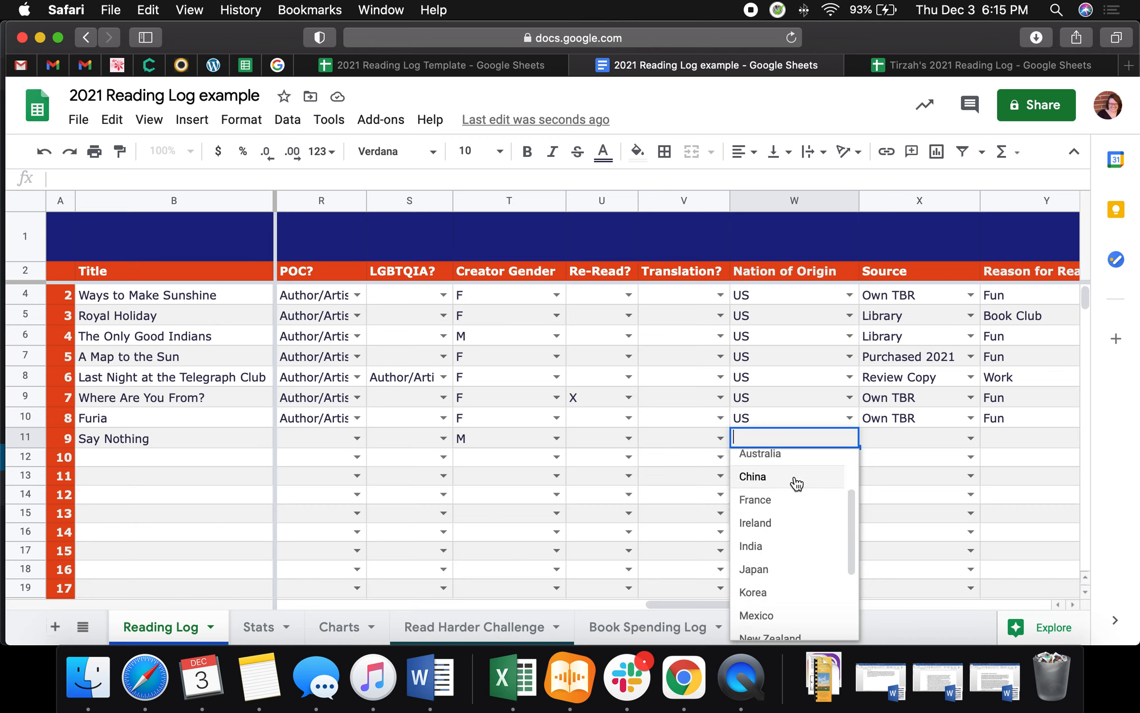
{"action": "left_click", "coordinate": [933, 535]}
{"action": "scroll", "coordinate": [757, 435], "scroll_direction": "down", "scroll_amount": 10}
{"action": "scroll", "coordinate": [760, 438], "scroll_direction": "up", "scroll_amount": 5}
{"action": "scroll", "coordinate": [761, 439], "scroll_direction": "up", "scroll_amount": 5}
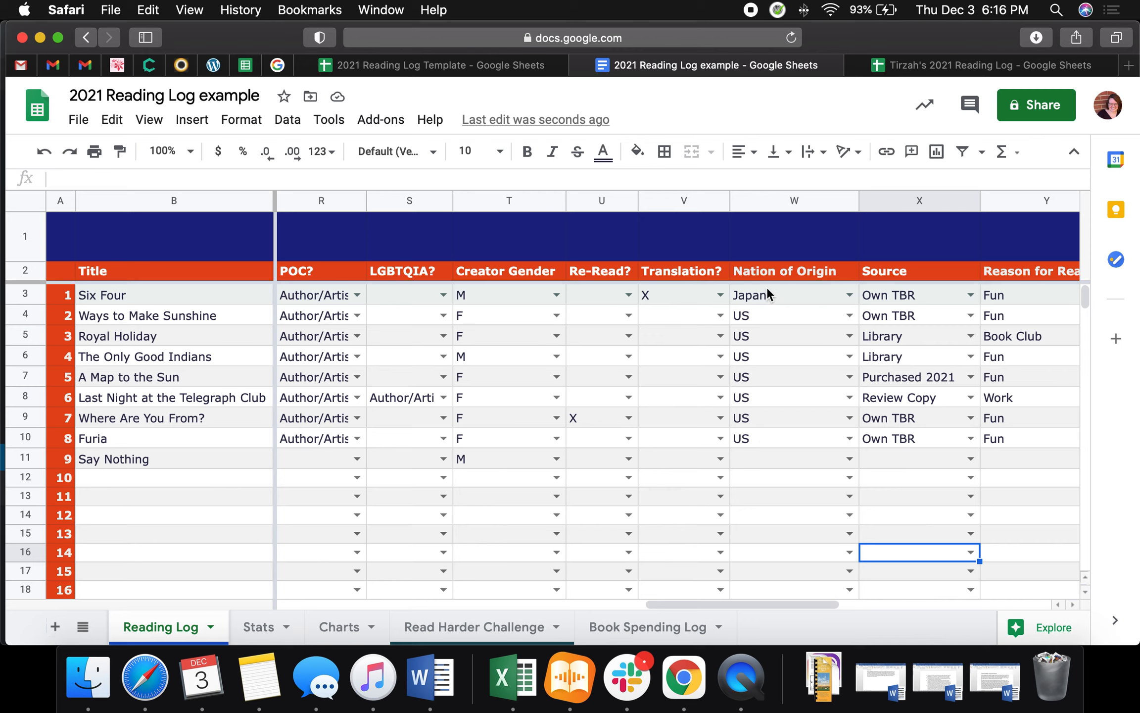
Open data validation for Say Nothing's Nation of Origin cell and extend its cell range from W11 down column W.
{"action": "left_click", "coordinate": [762, 463]}
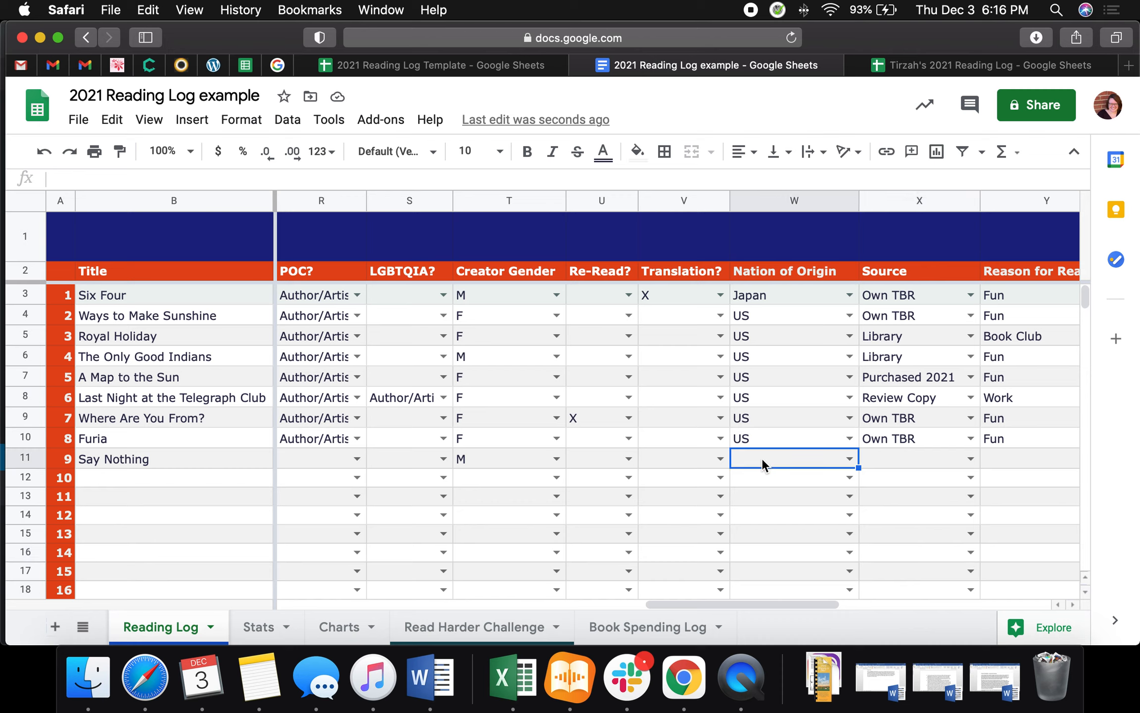
{"action": "left_click", "coordinate": [292, 124]}
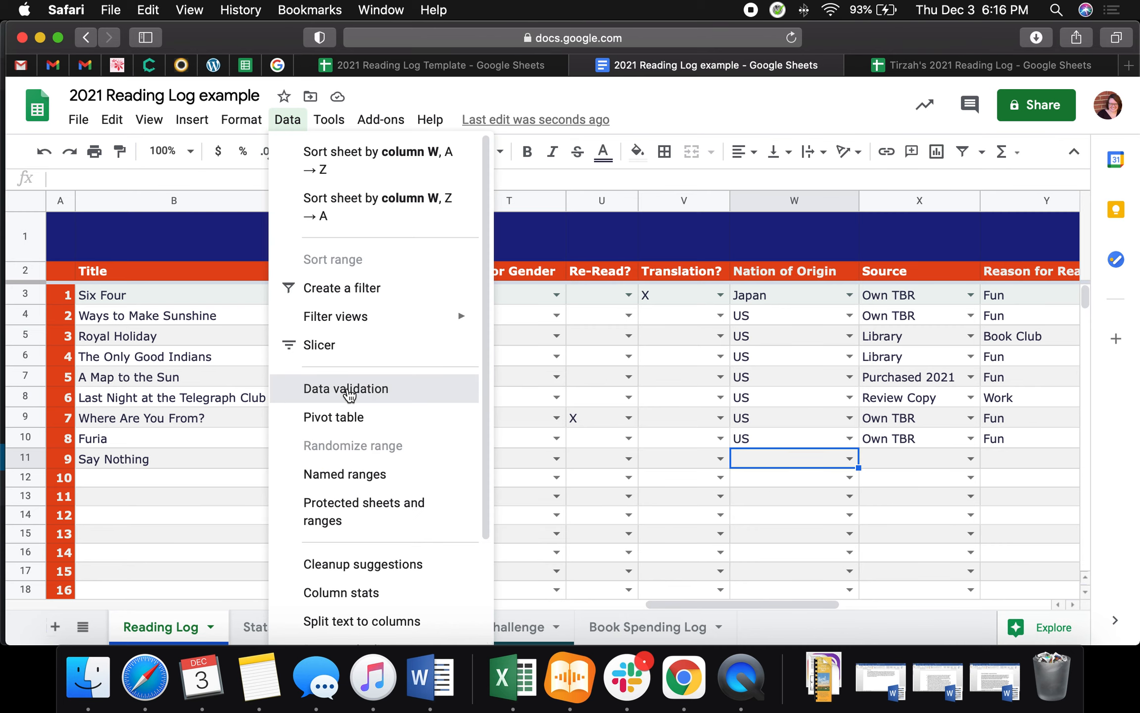
{"action": "left_click", "coordinate": [348, 390]}
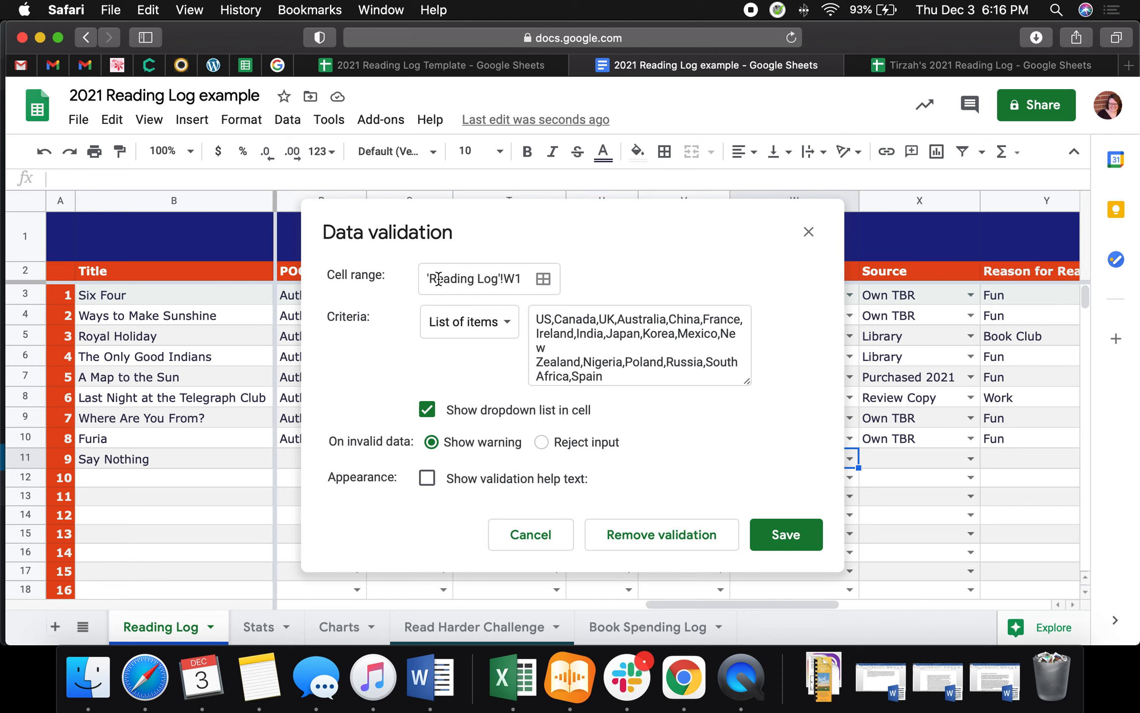
{"action": "left_click", "coordinate": [522, 284]}
{"action": "left_click_drag", "start_coordinate": [516, 280], "coordinate": [533, 279]}
{"action": "left_click", "coordinate": [519, 279]}
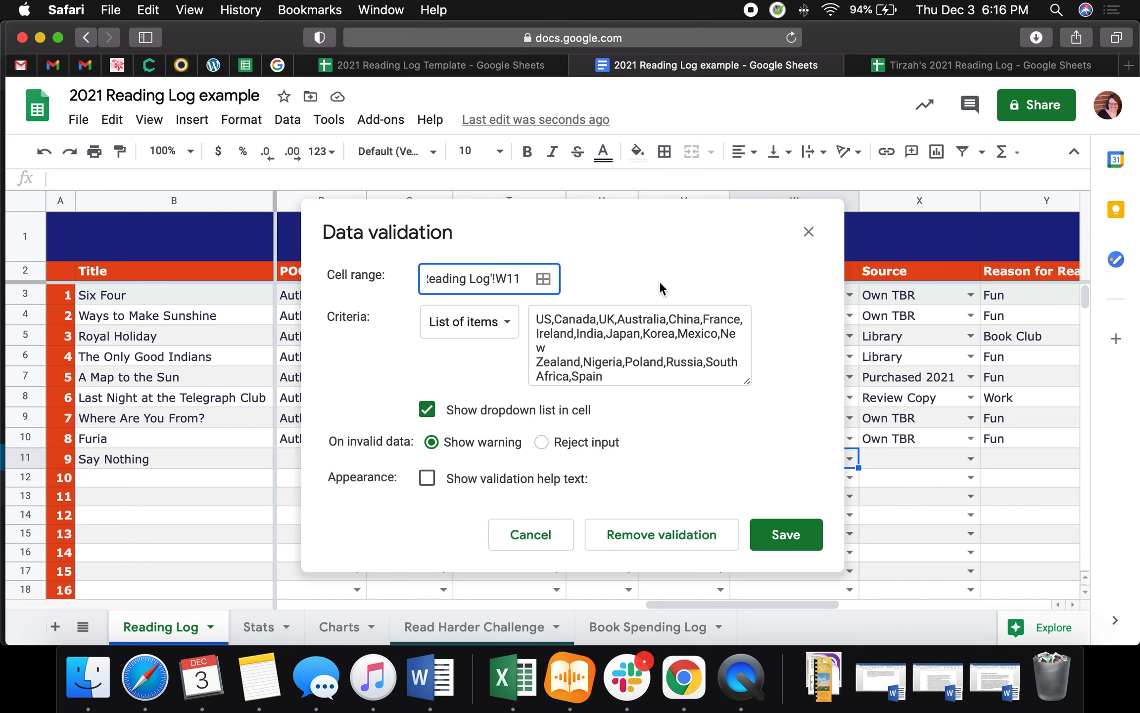
{"action": "type", "text": ":W"}
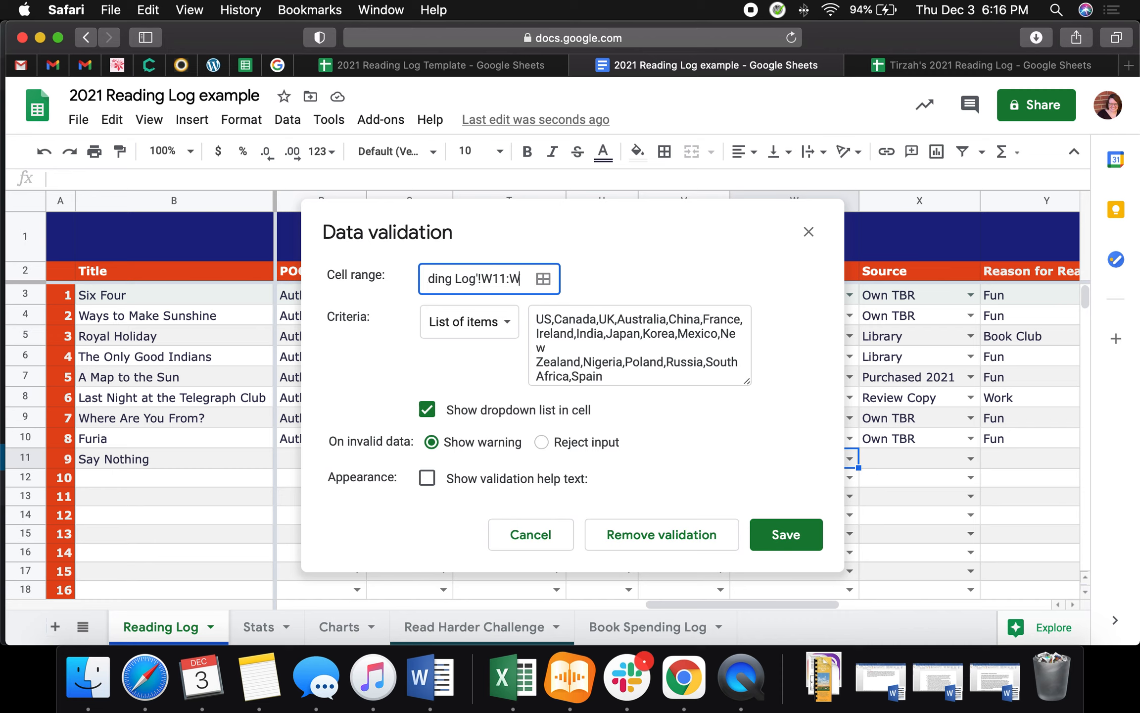
Add Northern Ireland to the end of the Nation of Origin dropdown items and save the data validation.
{"action": "left_click", "coordinate": [610, 375]}
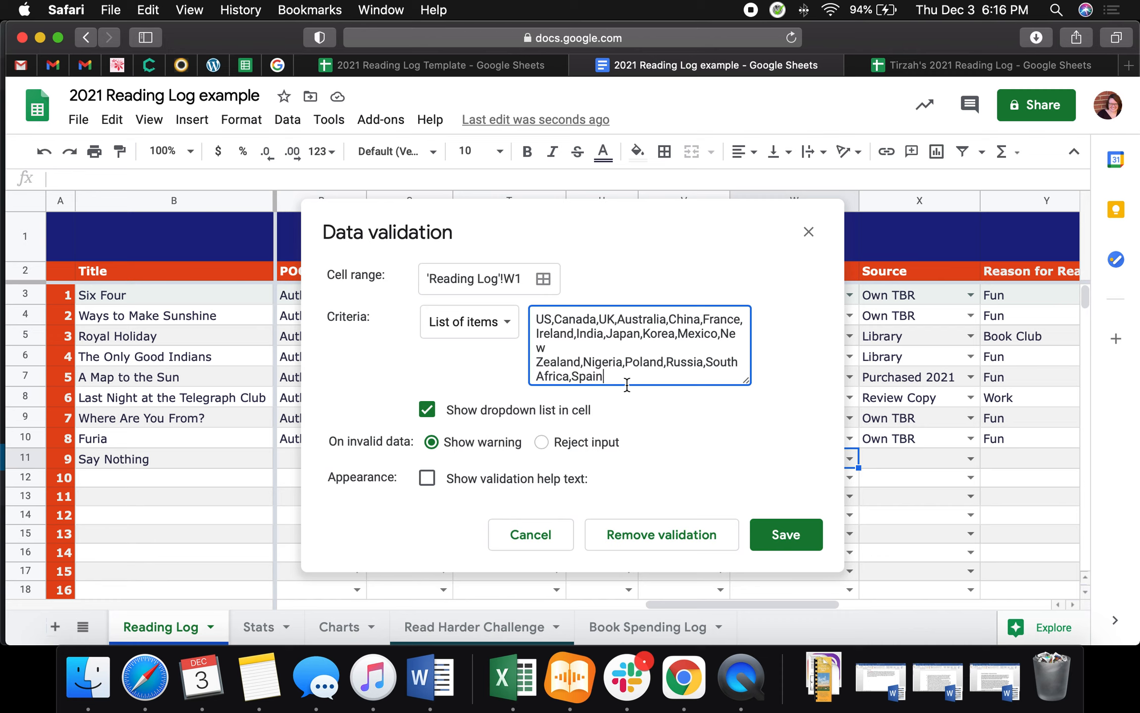
{"action": "type", "text": ",Northern"}
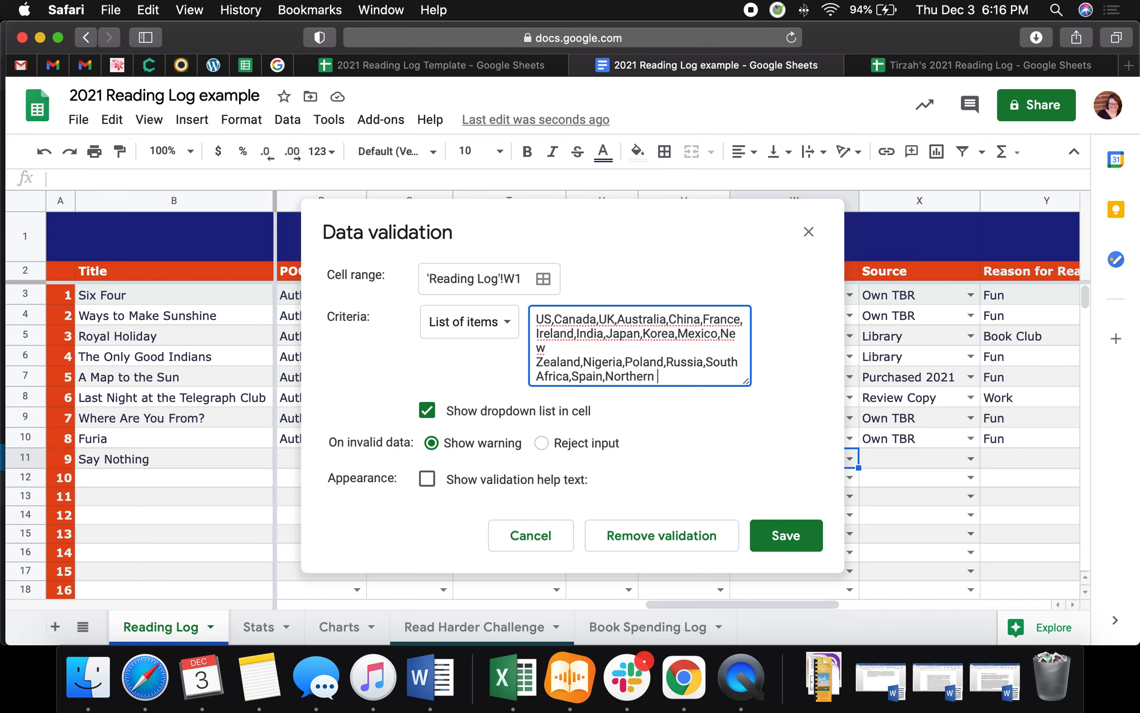
{"action": "type", "text": " Ireland"}
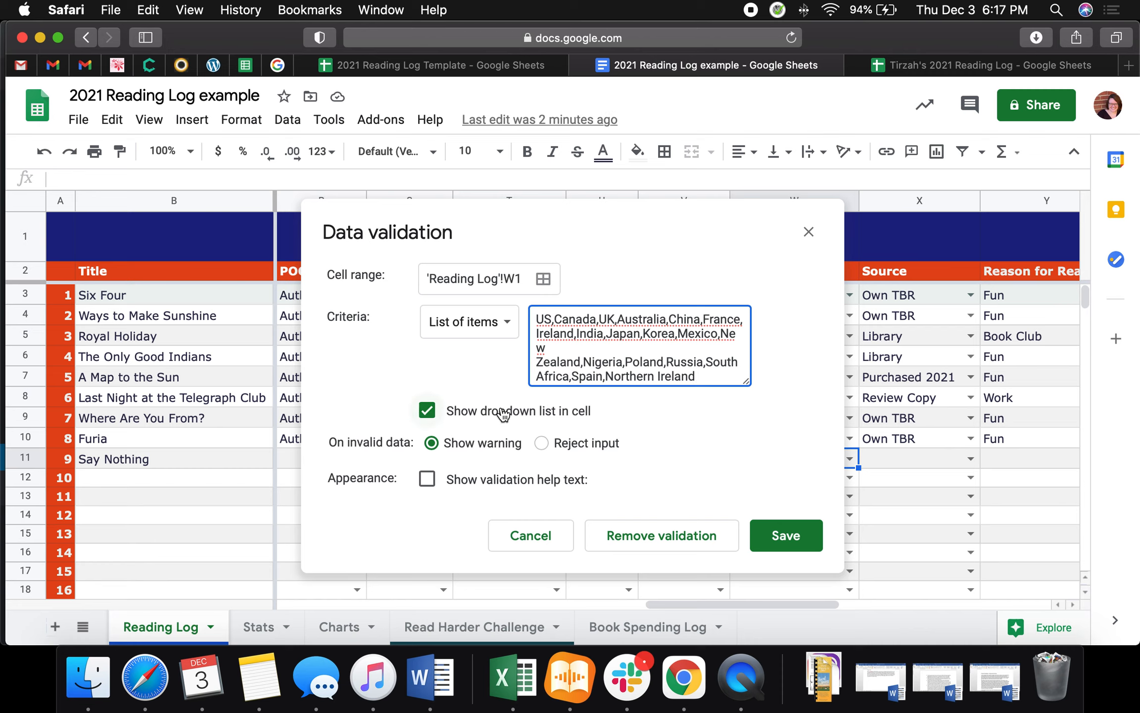
{"action": "left_click", "coordinate": [787, 538]}
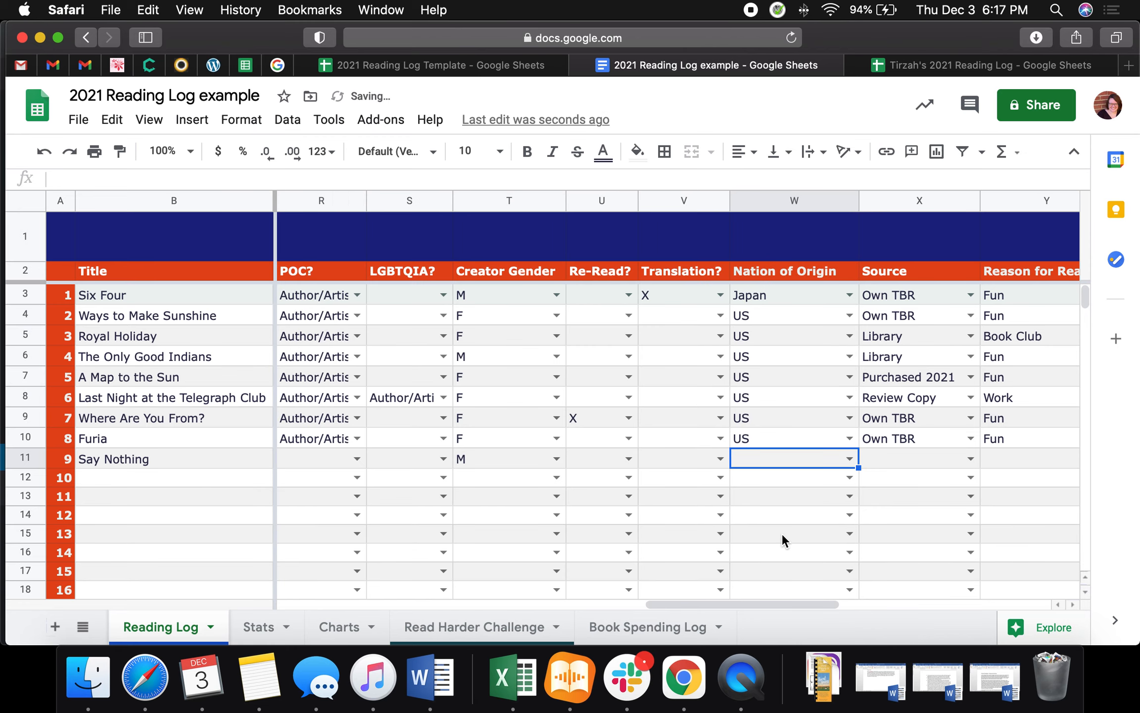
Look through the updated country list and set Say Nothing's Nation of Origin to Northern Ireland.
{"action": "left_click", "coordinate": [849, 461]}
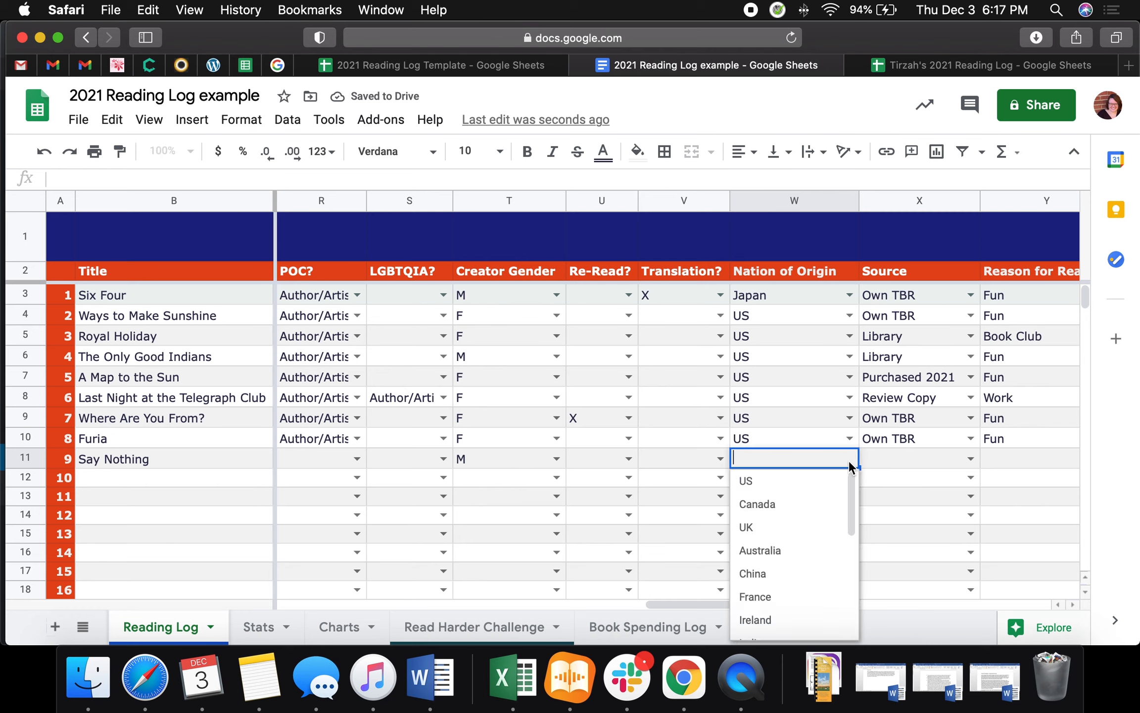
{"action": "scroll", "coordinate": [821, 513], "scroll_direction": "down", "scroll_amount": 6}
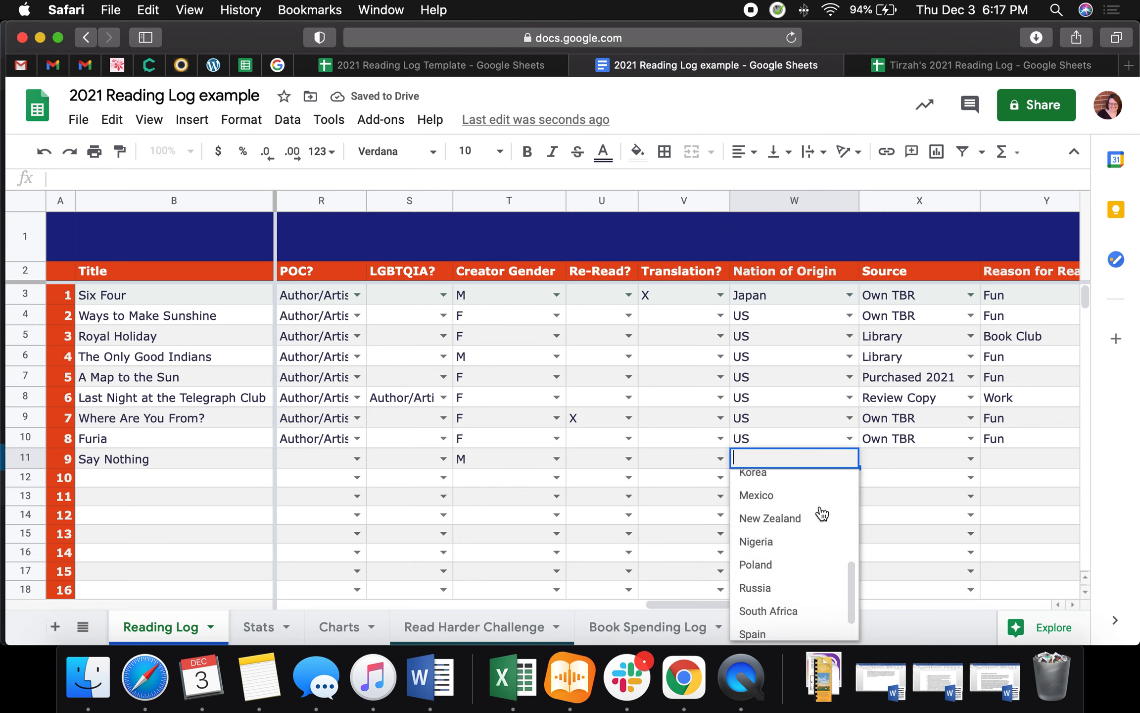
{"action": "scroll", "coordinate": [822, 513], "scroll_direction": "down", "scroll_amount": 2}
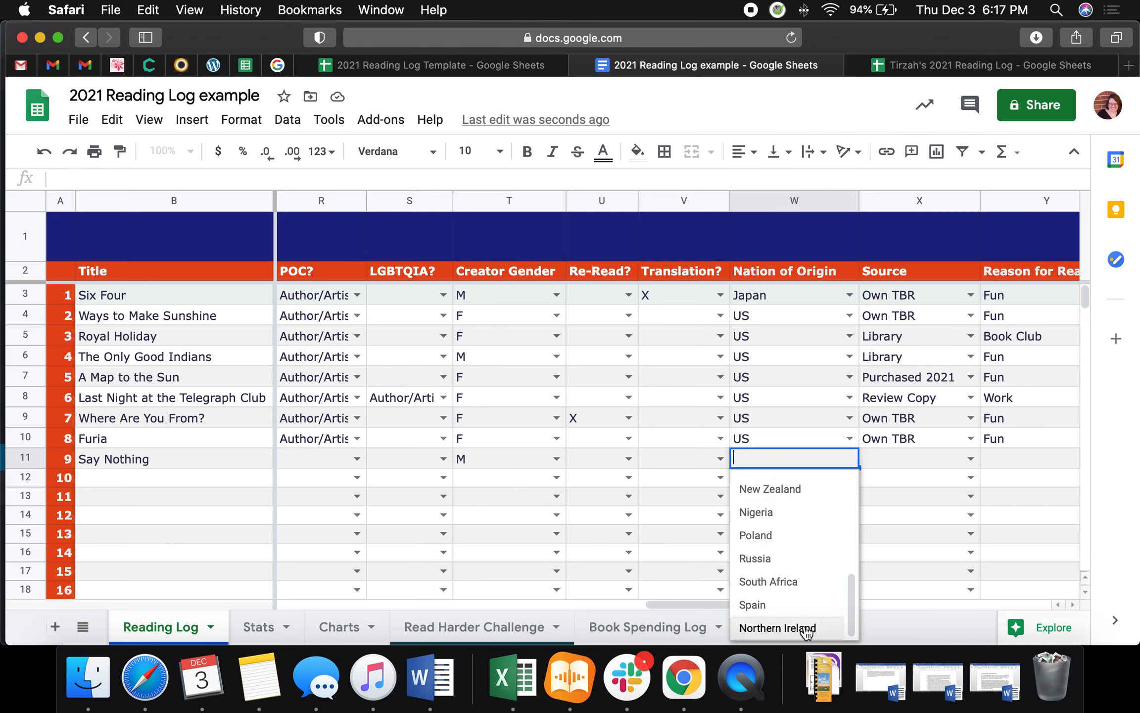
{"action": "scroll", "coordinate": [790, 563], "scroll_direction": "up", "scroll_amount": 3}
{"action": "scroll", "coordinate": [790, 563], "scroll_direction": "down", "scroll_amount": 3}
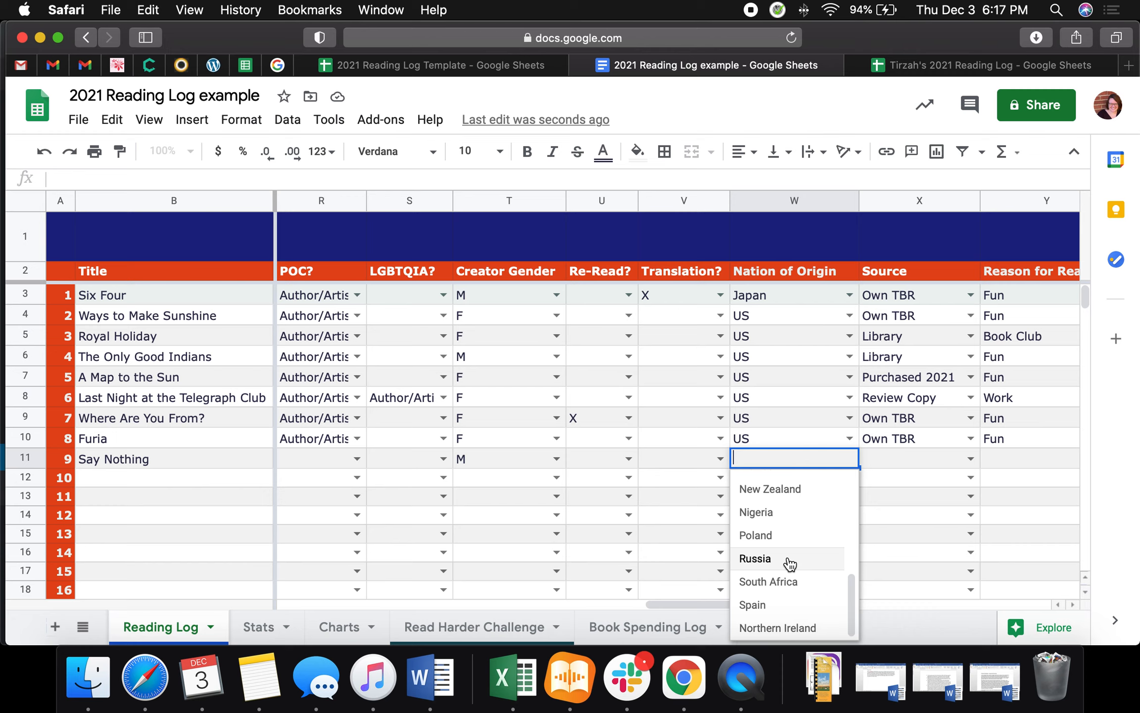
{"action": "scroll", "coordinate": [790, 563], "scroll_direction": "up", "scroll_amount": 3}
{"action": "scroll", "coordinate": [790, 563], "scroll_direction": "down", "scroll_amount": 3}
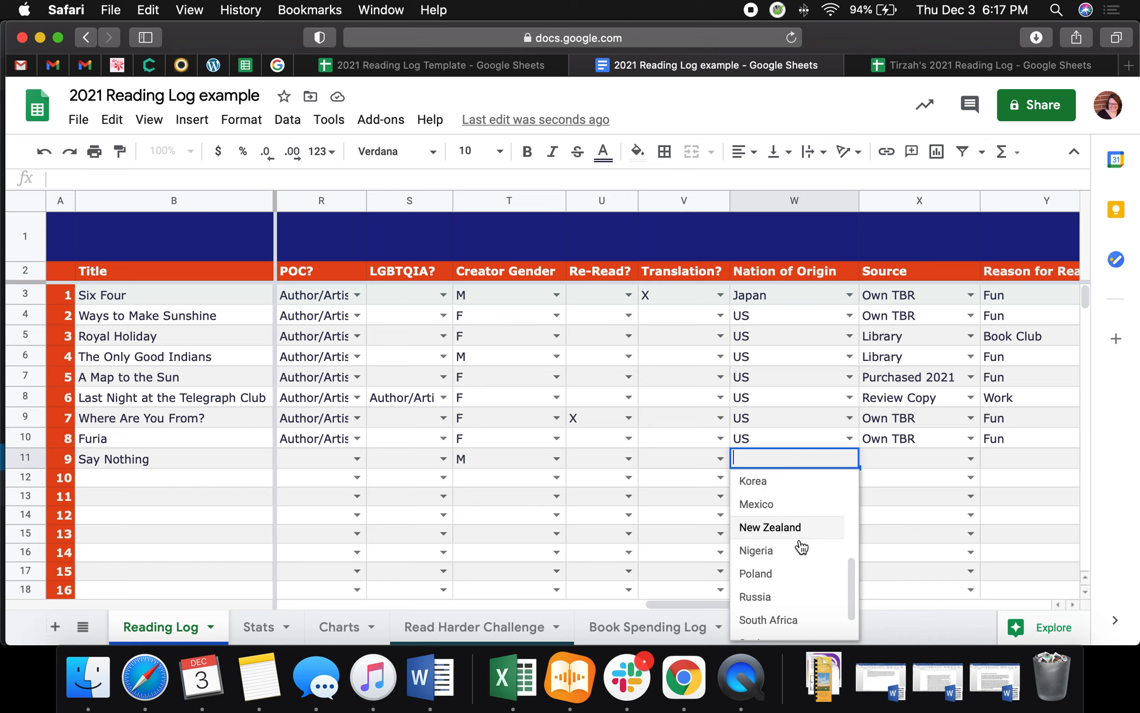
{"action": "scroll", "coordinate": [797, 542], "scroll_direction": "down", "scroll_amount": 2}
{"action": "left_click", "coordinate": [804, 627]}
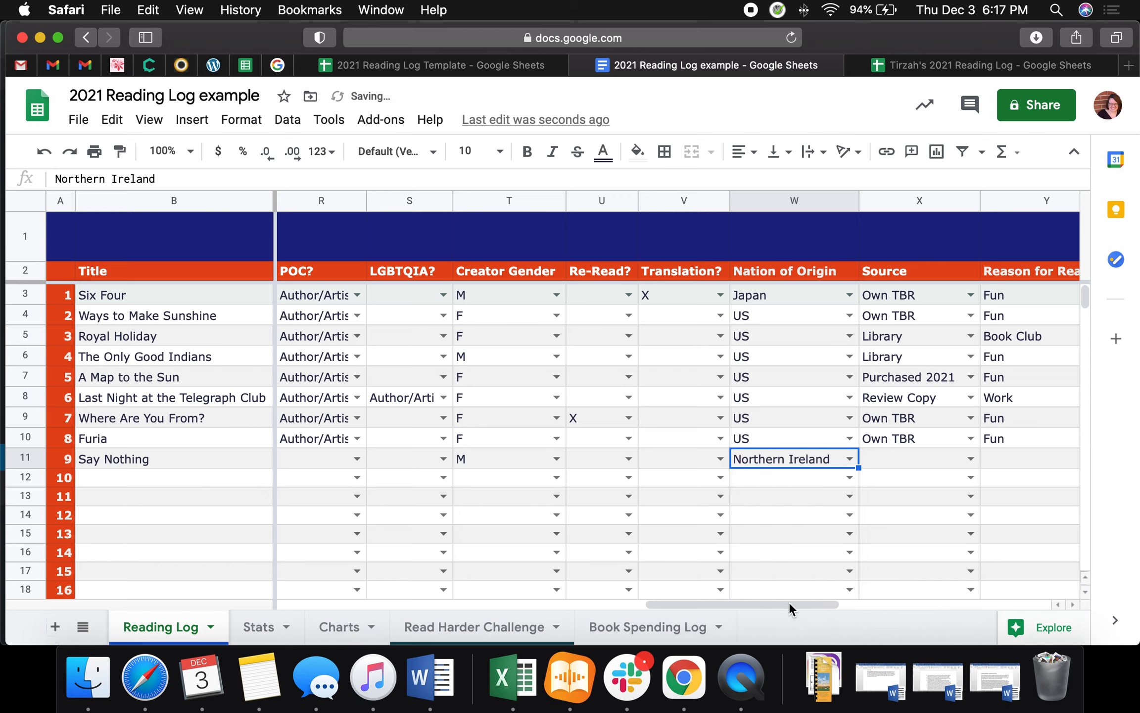
Set Say Nothing's source to Purchased 2021 and its reason for reading to School.
{"action": "left_click", "coordinate": [970, 459]}
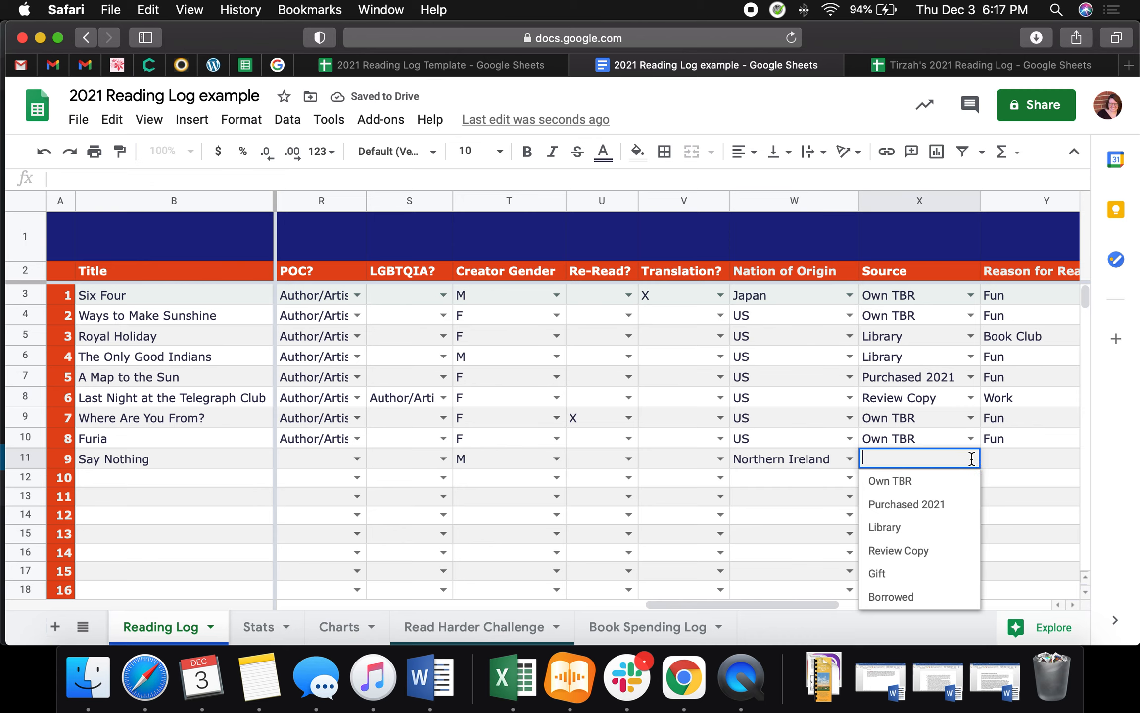
{"action": "left_click", "coordinate": [953, 504]}
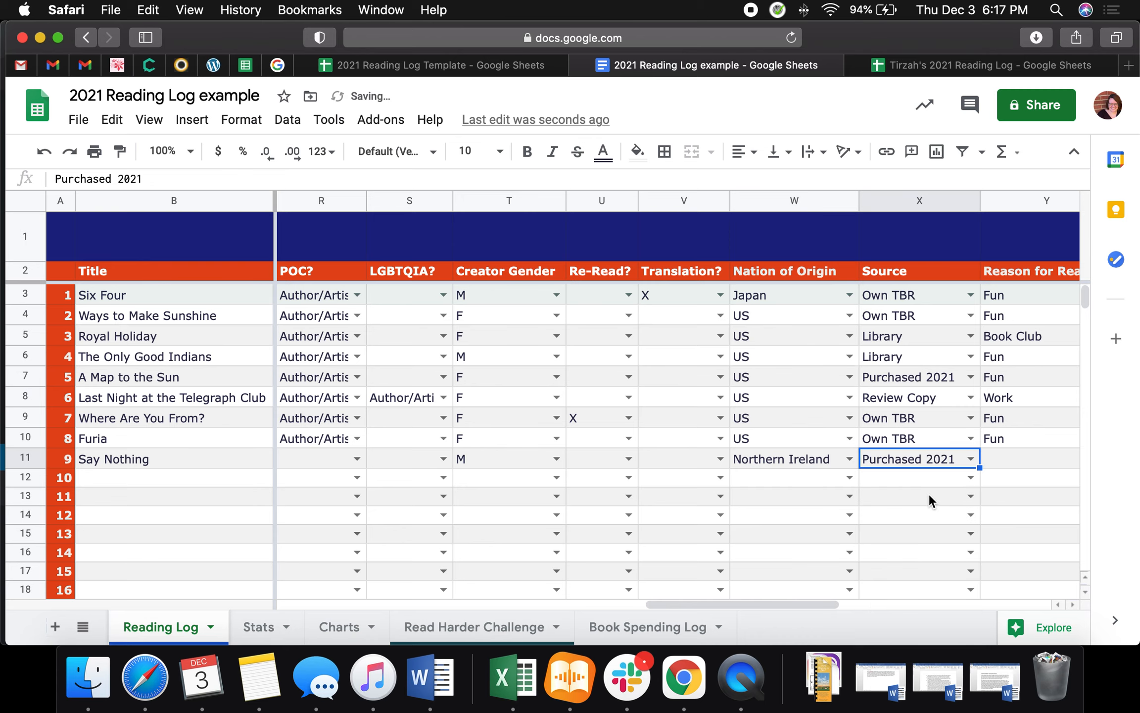
{"action": "scroll", "coordinate": [929, 494], "scroll_direction": "right", "scroll_amount": 4}
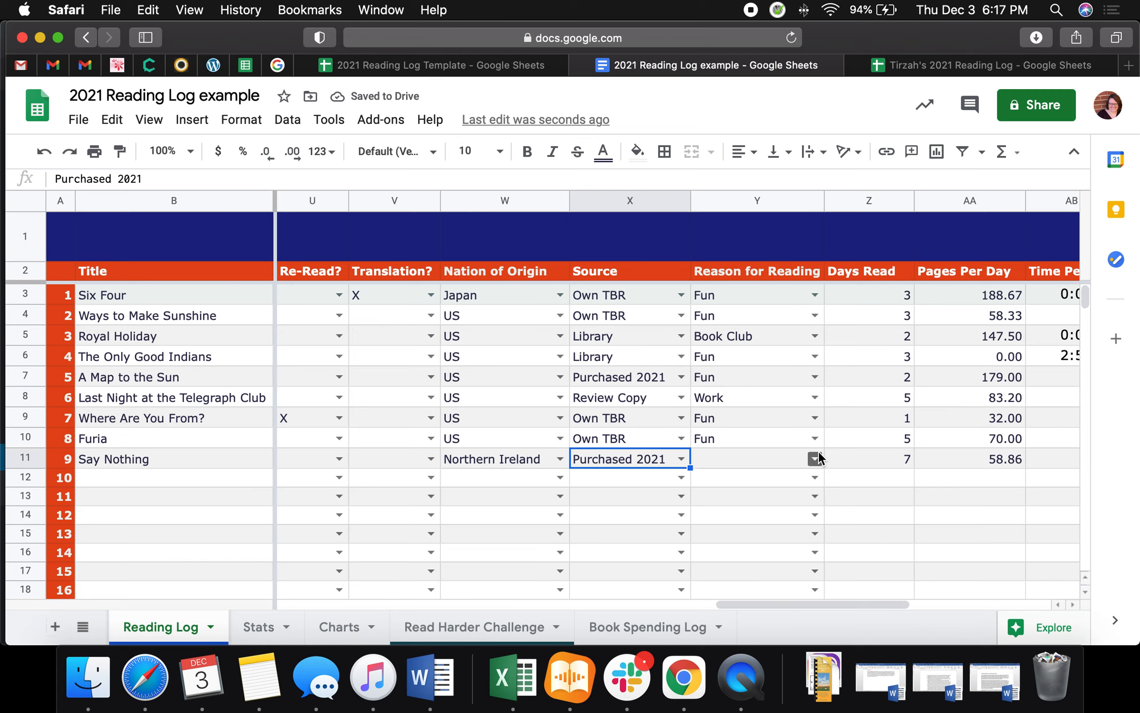
{"action": "left_click", "coordinate": [816, 460]}
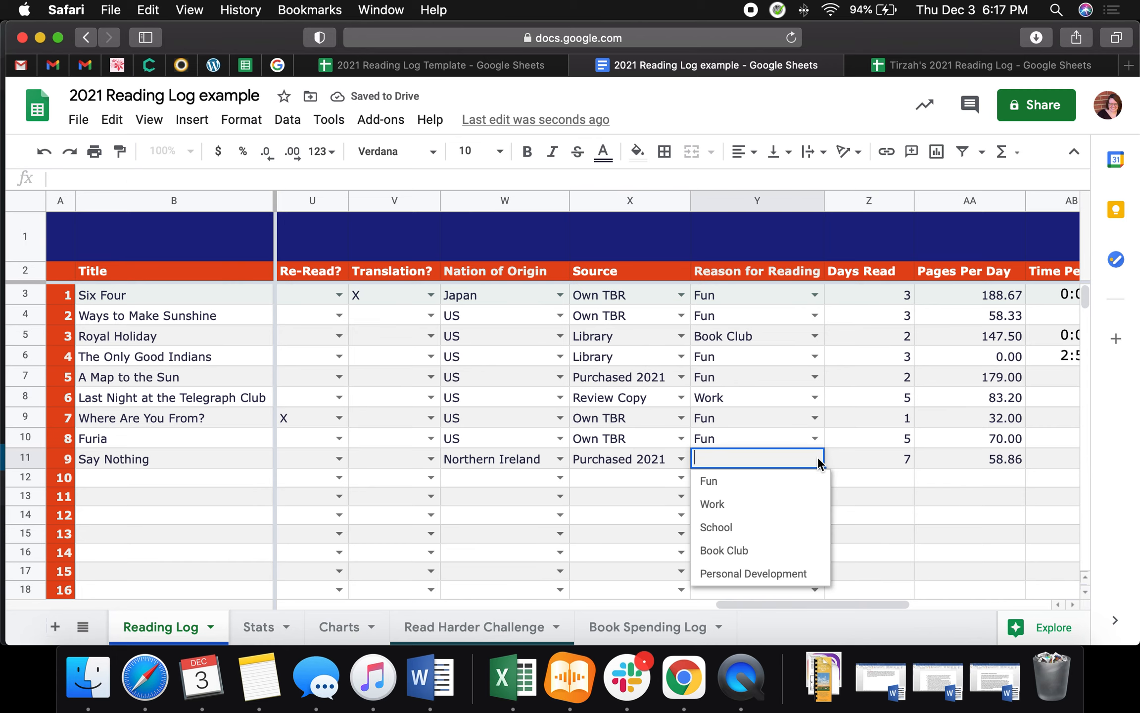
{"action": "left_click", "coordinate": [769, 537]}
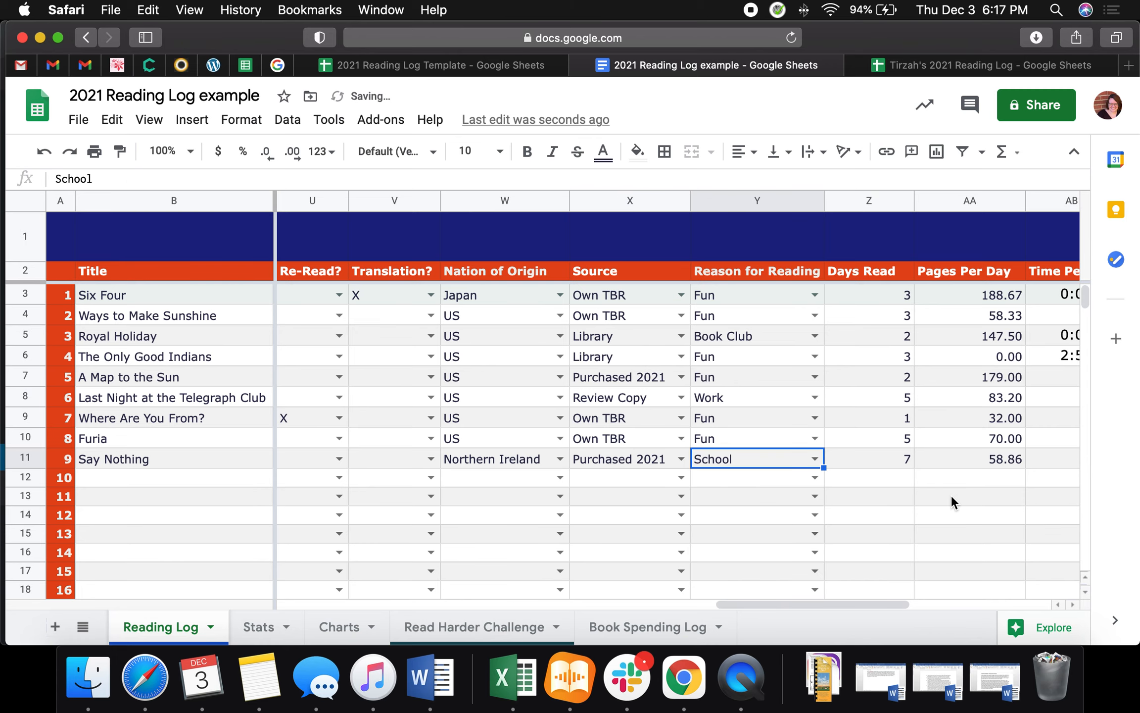
Give Say Nothing a five-star rating.
{"action": "scroll", "coordinate": [951, 495], "scroll_direction": "right", "scroll_amount": 1}
{"action": "scroll", "coordinate": [951, 495], "scroll_direction": "right", "scroll_amount": 2}
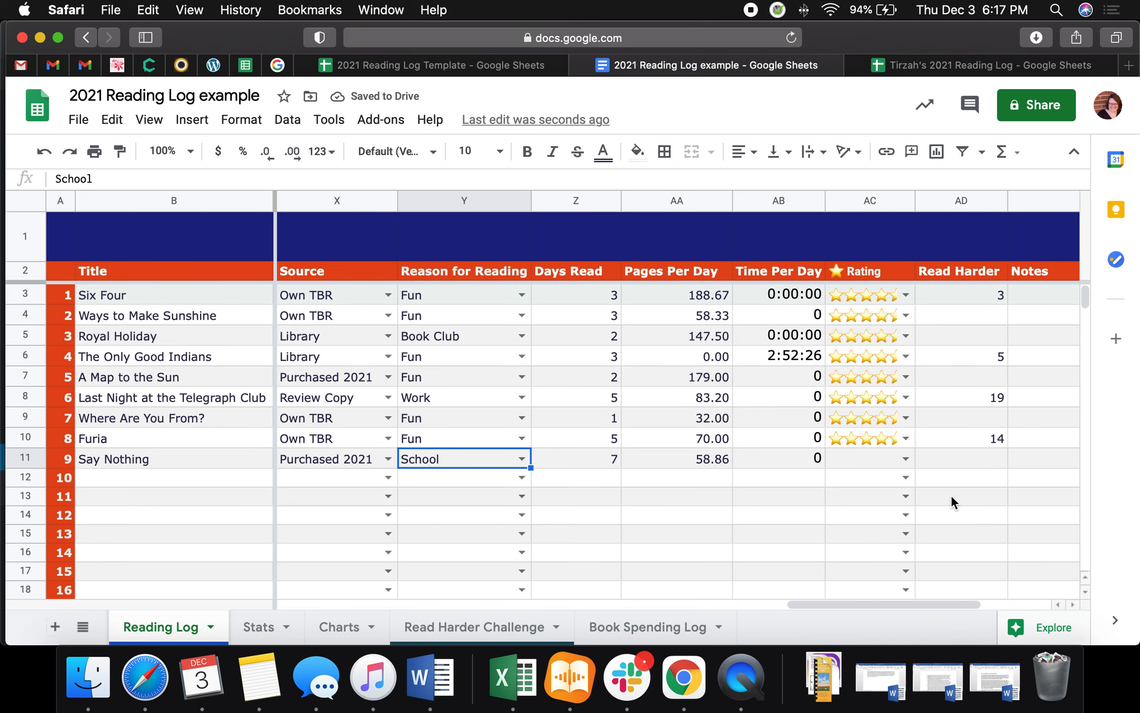
{"action": "left_click", "coordinate": [905, 459]}
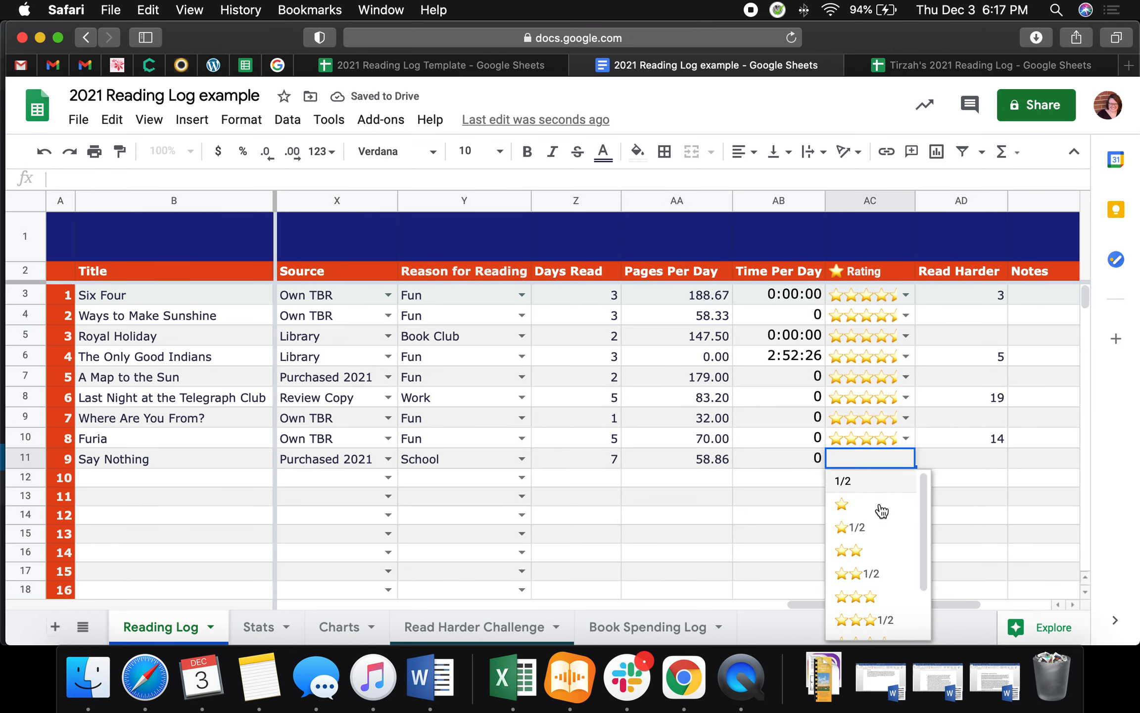
{"action": "scroll", "coordinate": [874, 525], "scroll_direction": "down", "scroll_amount": 3}
{"action": "left_click", "coordinate": [871, 629]}
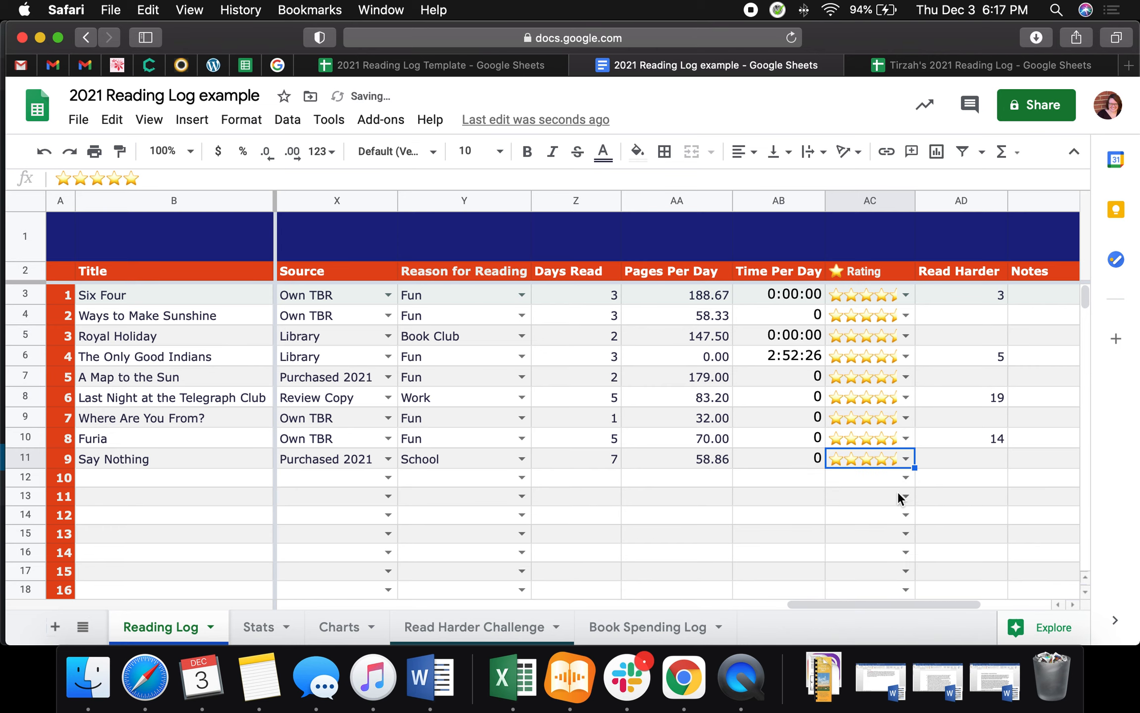
Open the Stats sheet and examine its totals, the Nation of Origin table and the reason and genre breakdowns.
{"action": "scroll", "coordinate": [933, 479], "scroll_direction": "right", "scroll_amount": 2}
{"action": "scroll", "coordinate": [933, 479], "scroll_direction": "left", "scroll_amount": 15}
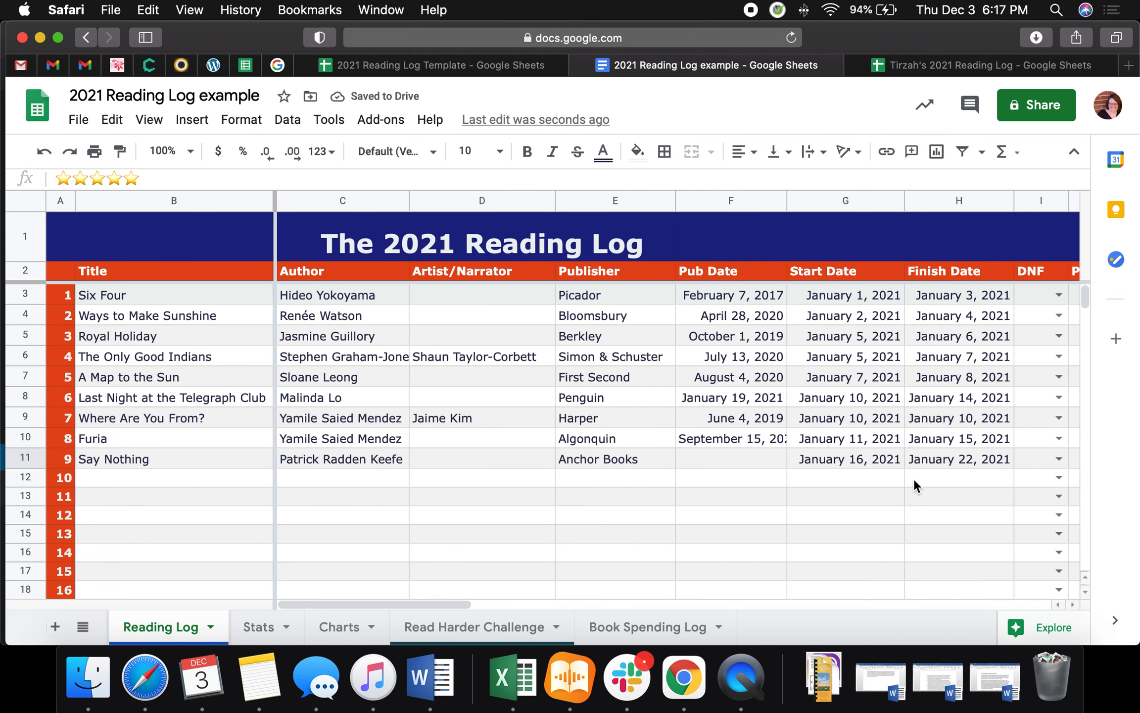
{"action": "left_click", "coordinate": [260, 627]}
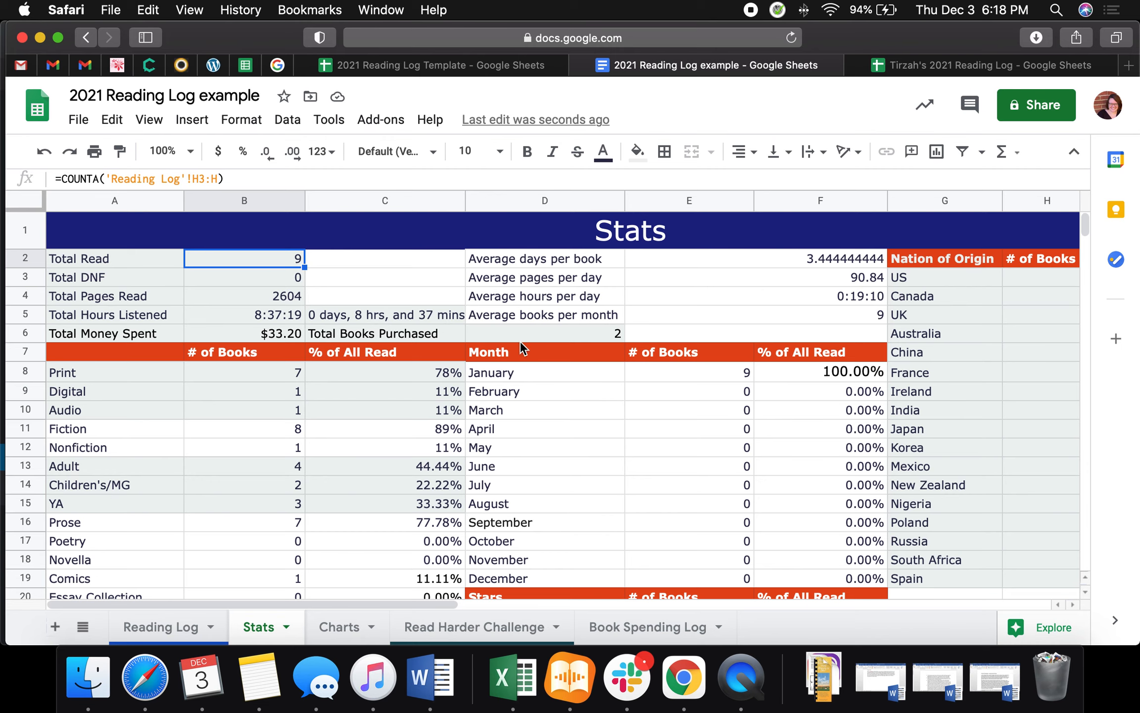
{"action": "scroll", "coordinate": [624, 376], "scroll_direction": "right", "scroll_amount": 3}
{"action": "scroll", "coordinate": [752, 399], "scroll_direction": "down", "scroll_amount": 2}
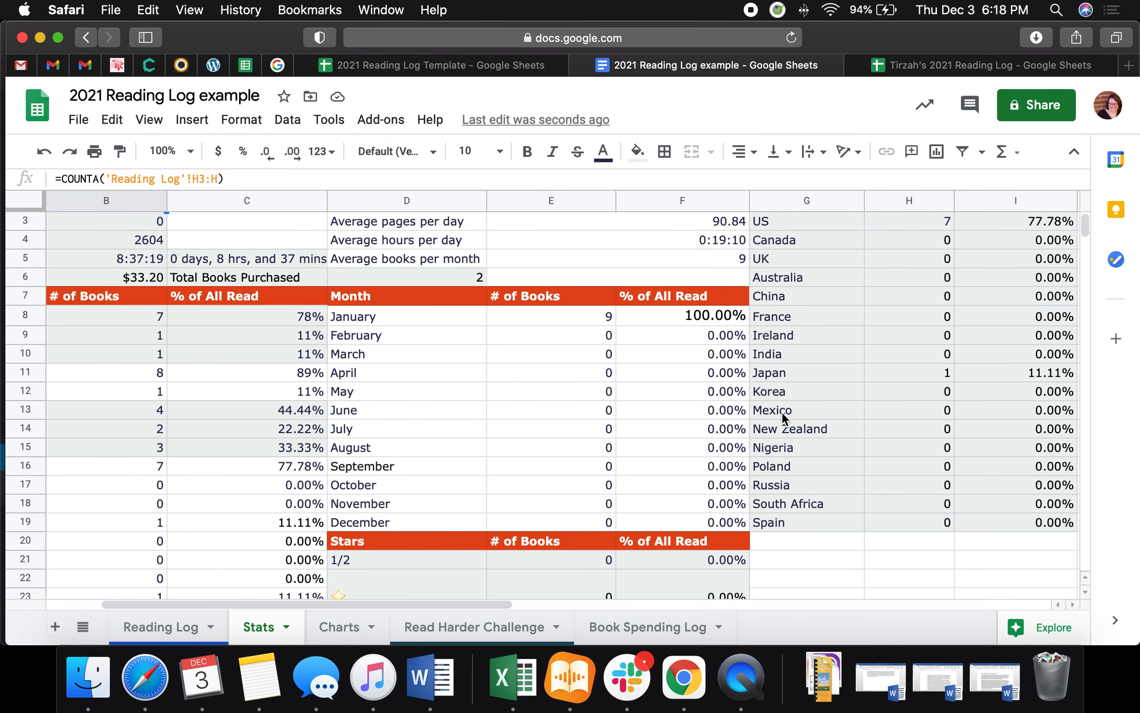
{"action": "scroll", "coordinate": [781, 412], "scroll_direction": "up", "scroll_amount": 2}
{"action": "scroll", "coordinate": [782, 412], "scroll_direction": "right", "scroll_amount": 3}
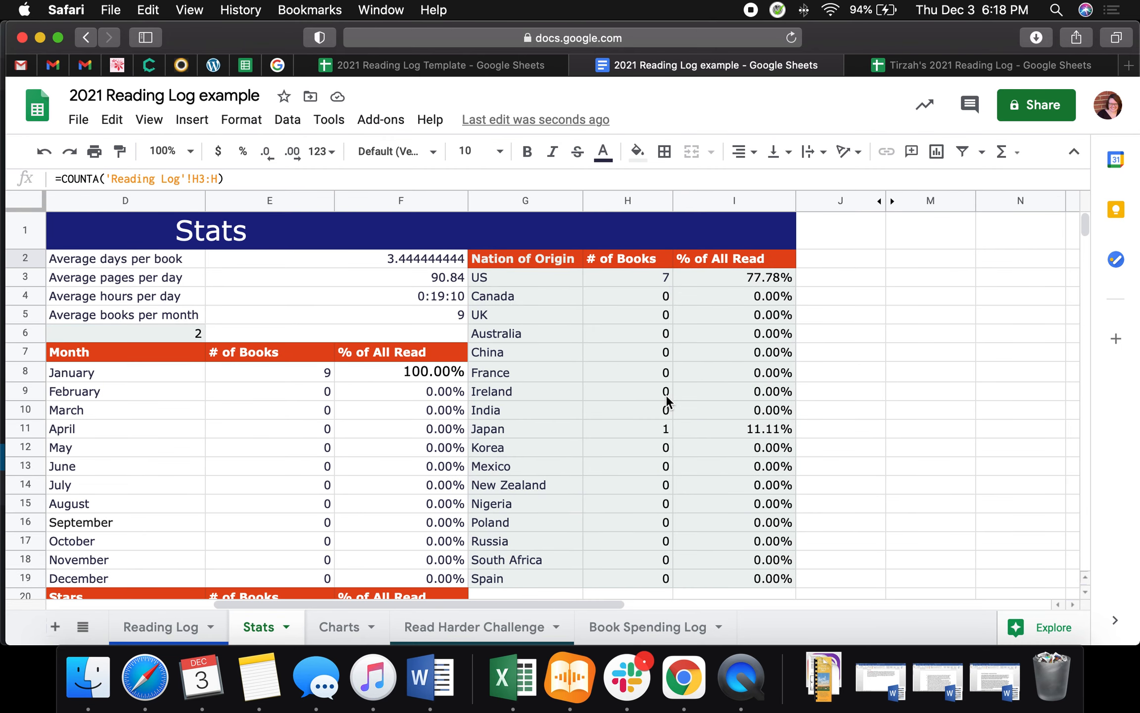
{"action": "scroll", "coordinate": [667, 398], "scroll_direction": "down", "scroll_amount": 3}
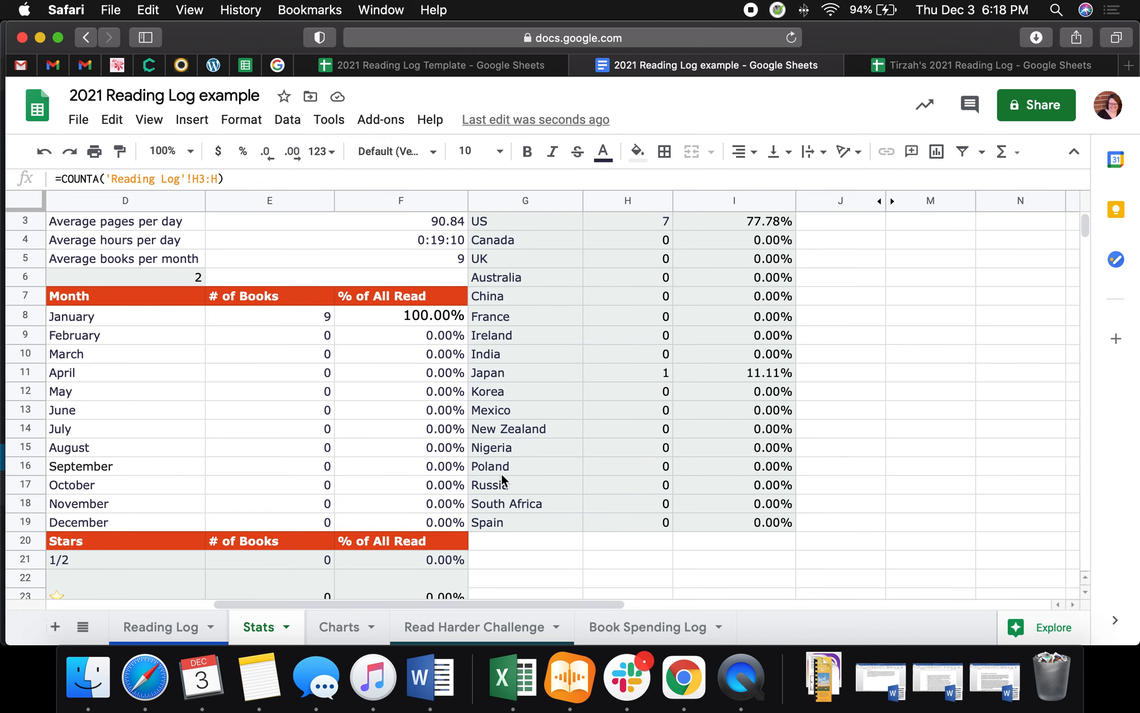
{"action": "scroll", "coordinate": [529, 384], "scroll_direction": "up", "scroll_amount": 2}
{"action": "scroll", "coordinate": [529, 384], "scroll_direction": "right", "scroll_amount": 1}
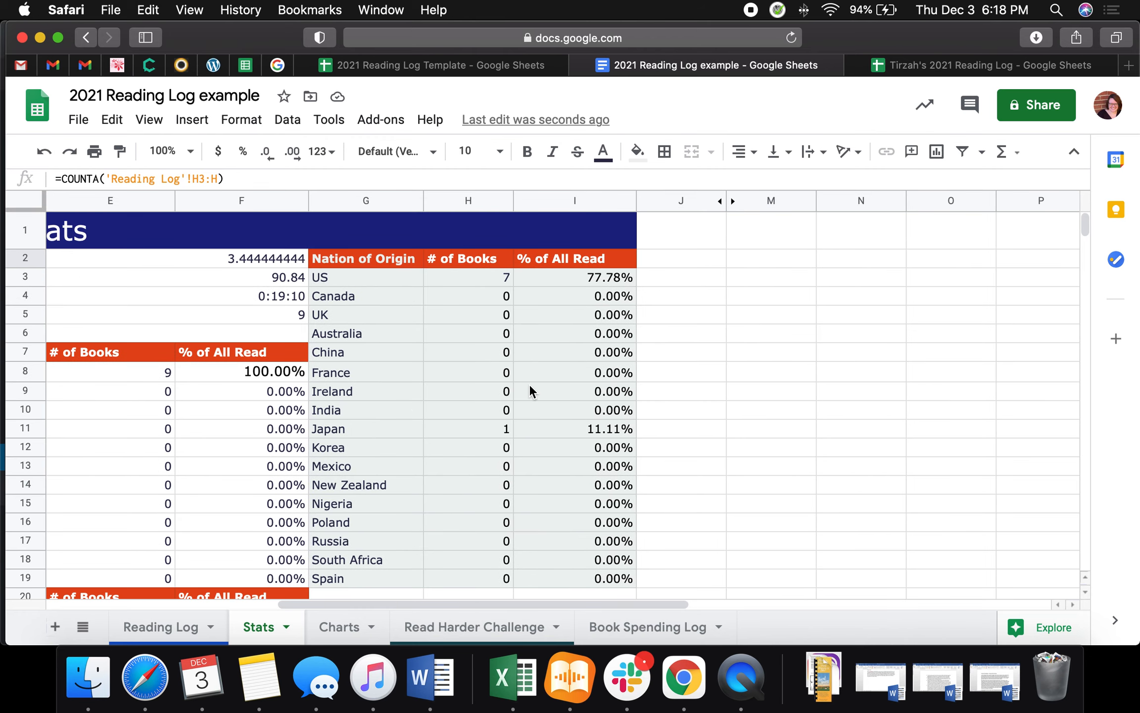
{"action": "scroll", "coordinate": [529, 384], "scroll_direction": "down", "scroll_amount": 3}
{"action": "scroll", "coordinate": [529, 384], "scroll_direction": "left", "scroll_amount": 1}
{"action": "scroll", "coordinate": [275, 375], "scroll_direction": "down", "scroll_amount": 3}
{"action": "scroll", "coordinate": [275, 375], "scroll_direction": "left", "scroll_amount": 1}
{"action": "scroll", "coordinate": [275, 375], "scroll_direction": "down", "scroll_amount": 9}
{"action": "scroll", "coordinate": [275, 375], "scroll_direction": "left", "scroll_amount": 2}
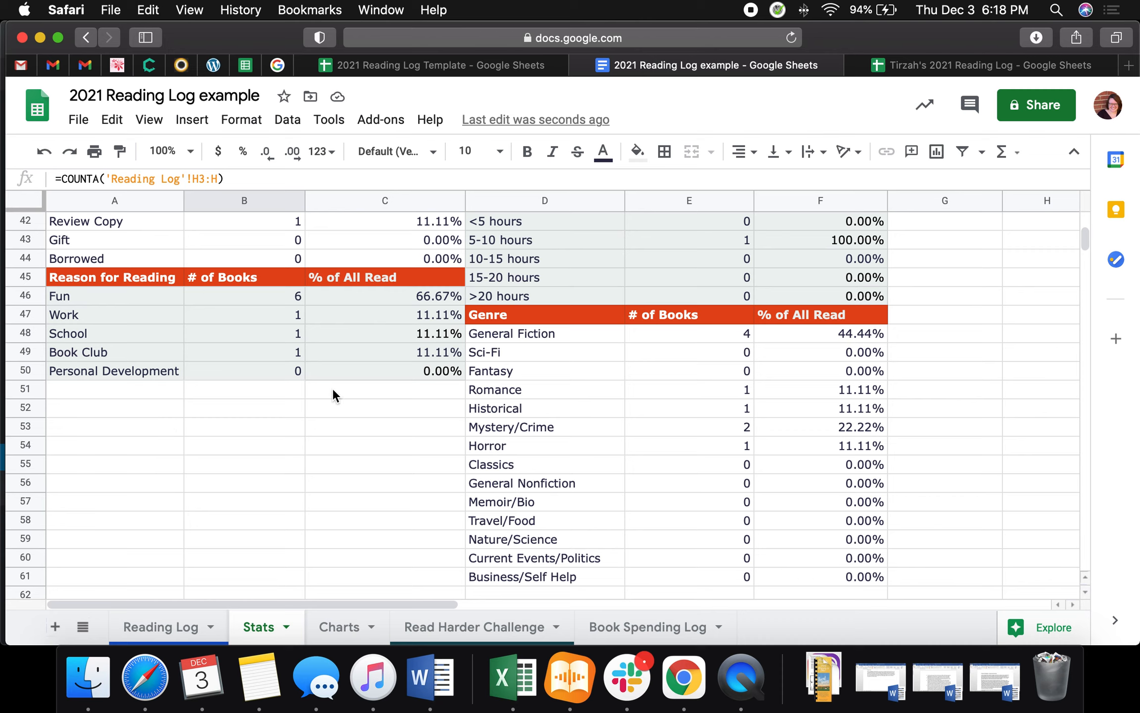
{"action": "scroll", "coordinate": [606, 457], "scroll_direction": "up", "scroll_amount": 15}
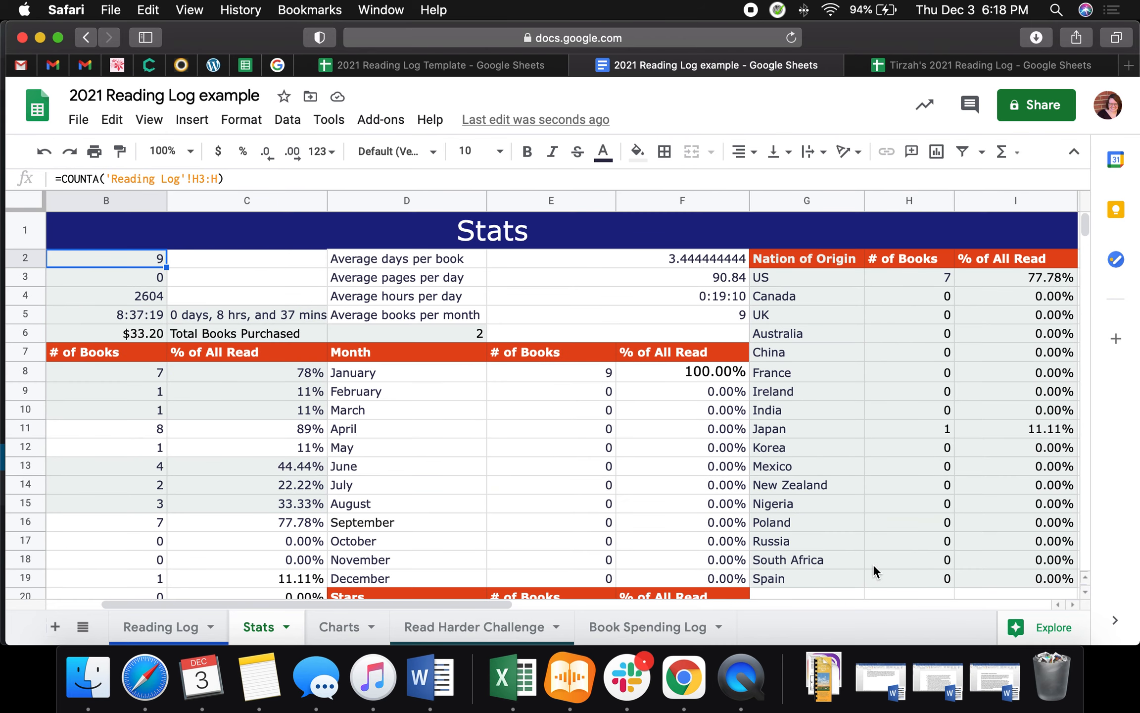
{"action": "scroll", "coordinate": [445, 376], "scroll_direction": "left", "scroll_amount": 3}
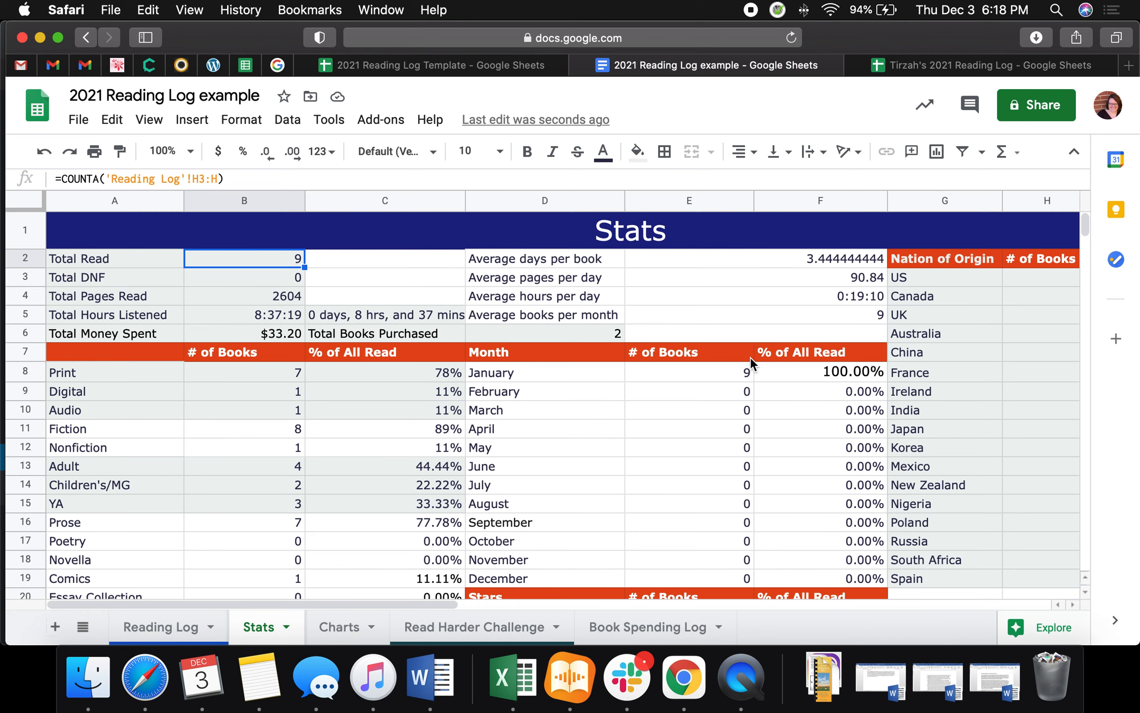
Enter Northern Ireland in cell G20, directly below Spain in the Stats sheet's Nation of Origin list.
{"action": "scroll", "coordinate": [965, 405], "scroll_direction": "down", "scroll_amount": 3}
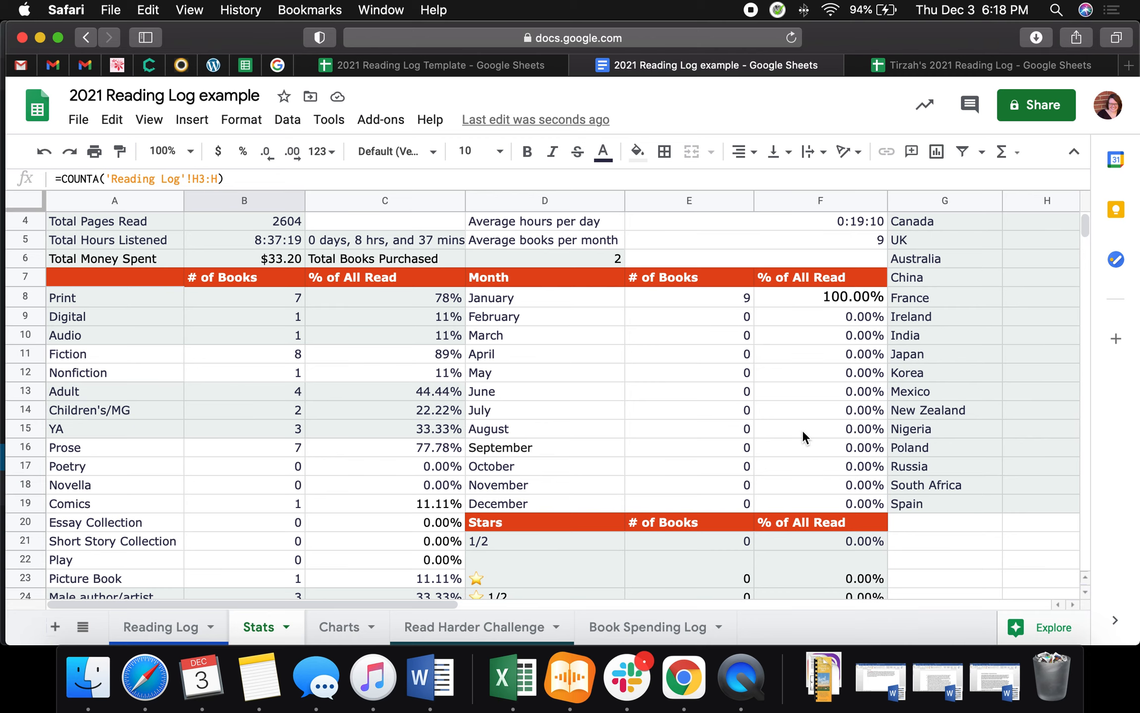
{"action": "left_click", "coordinate": [910, 522]}
{"action": "scroll", "coordinate": [910, 522], "scroll_direction": "right", "scroll_amount": 3}
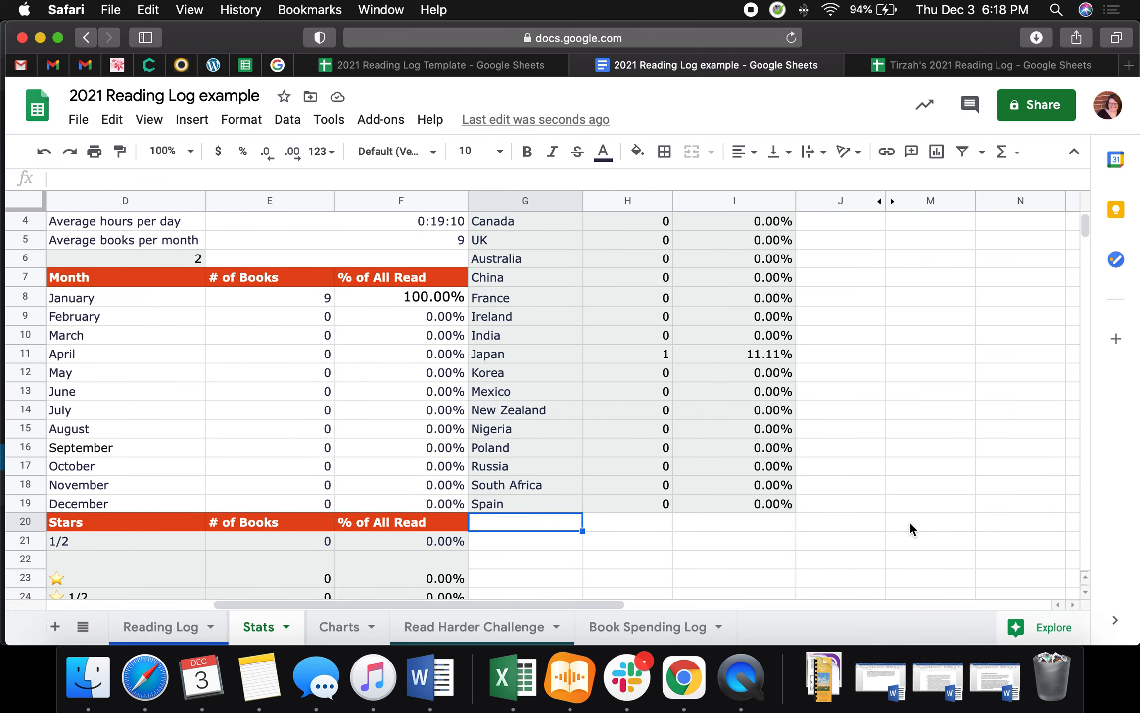
{"action": "type", "text": "Norther"}
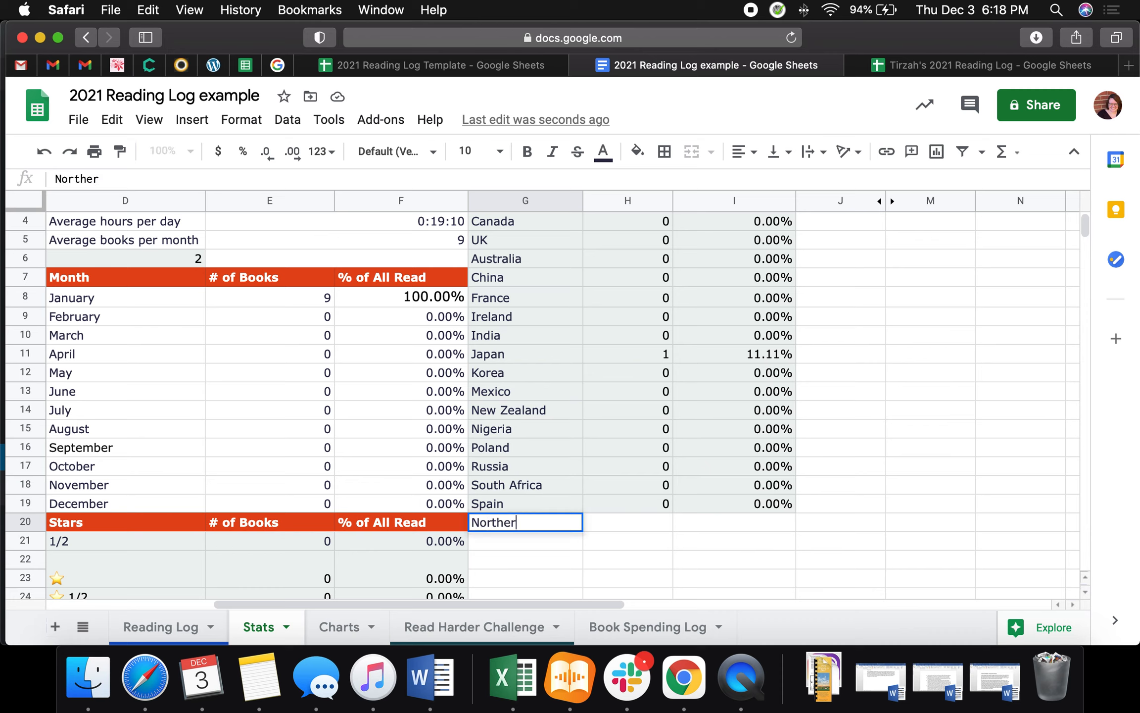
{"action": "type", "text": "n Ireland"}
{"action": "left_click", "coordinate": [528, 534]}
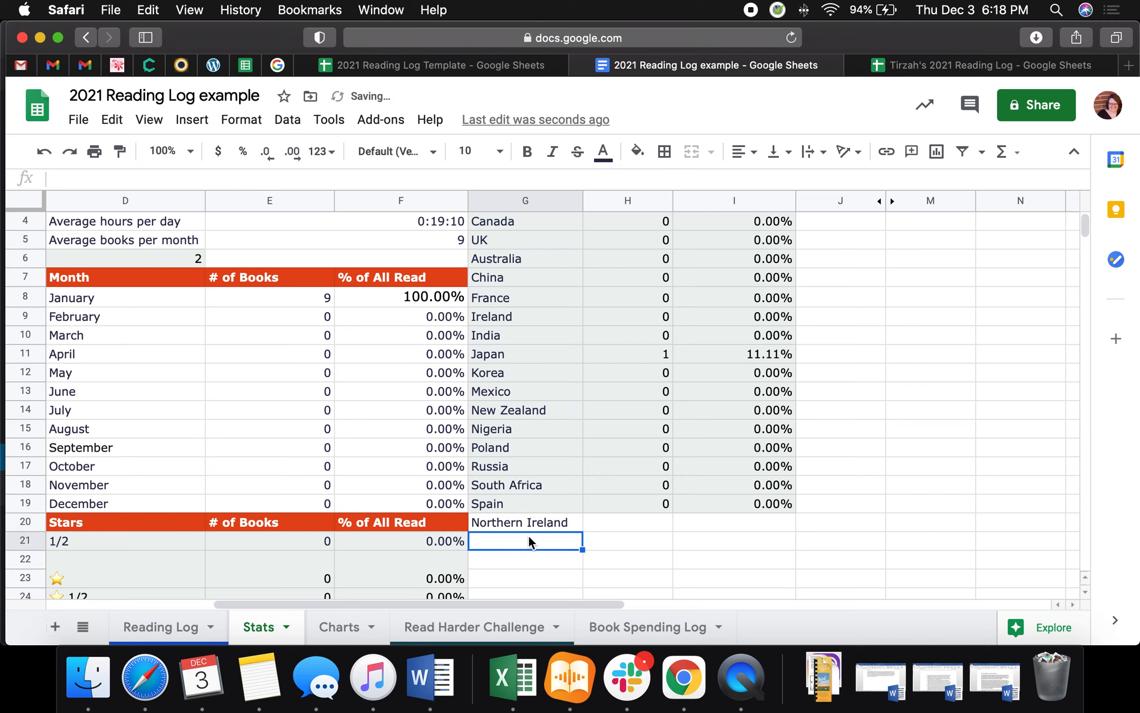
Copy Spain's CountIF formula from H19 into H20 for Northern Ireland's book count.
{"action": "left_click", "coordinate": [638, 508]}
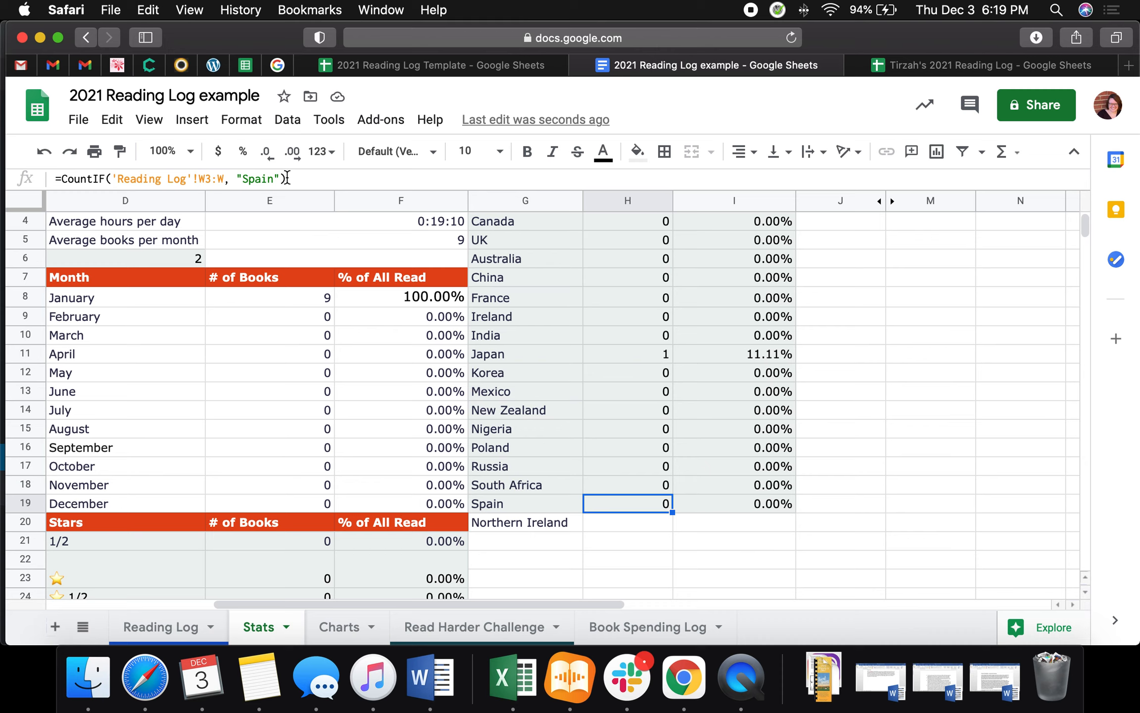
{"action": "left_click_drag", "start_coordinate": [287, 178], "coordinate": [53, 183]}
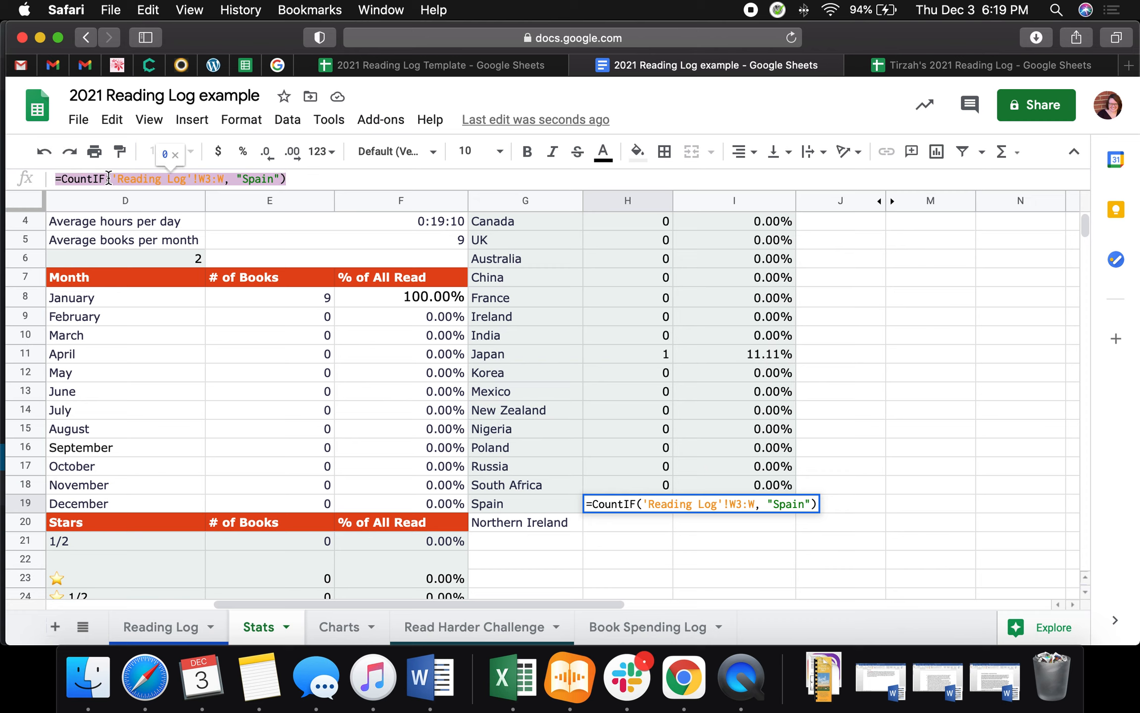
{"action": "right_click", "coordinate": [110, 177]}
{"action": "left_click", "coordinate": [147, 247]}
{"action": "key", "text": "Return"}
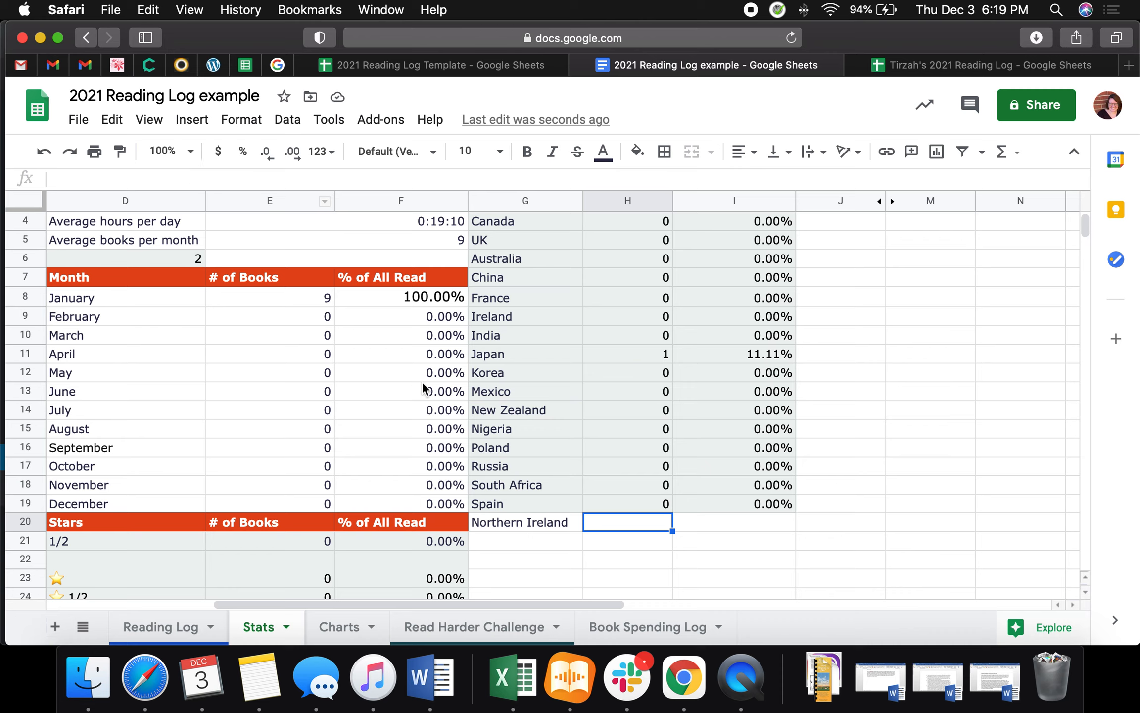
{"action": "left_click", "coordinate": [221, 181]}
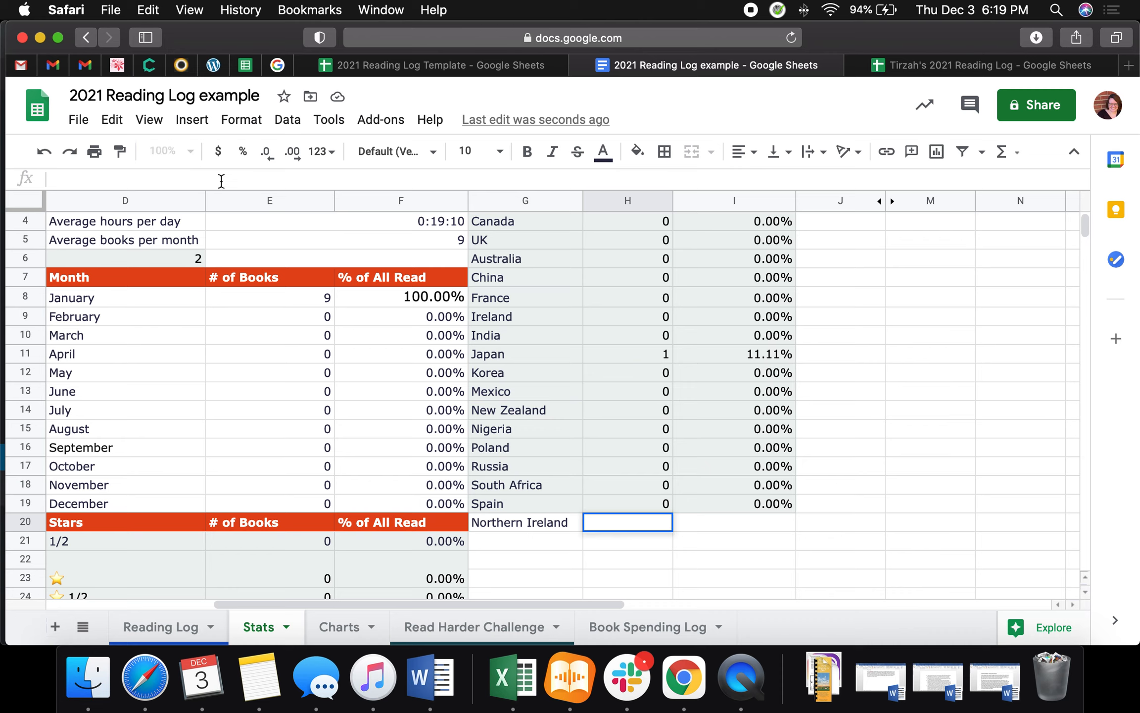
{"action": "key", "text": "super+v"}
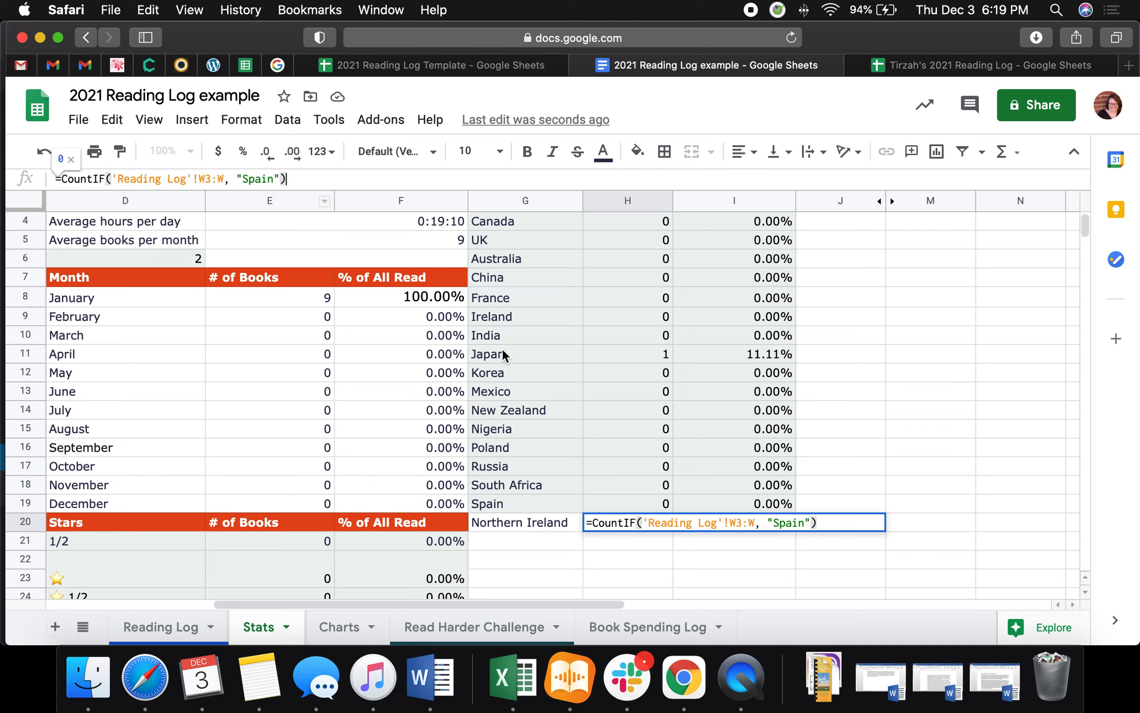
Change the country criterion in H20's CountIF formula to "Northern Ireland" and dismiss the suggested autofill.
{"action": "left_click_drag", "start_coordinate": [242, 179], "coordinate": [275, 179]}
{"action": "type", "text": "Northern Ire"}
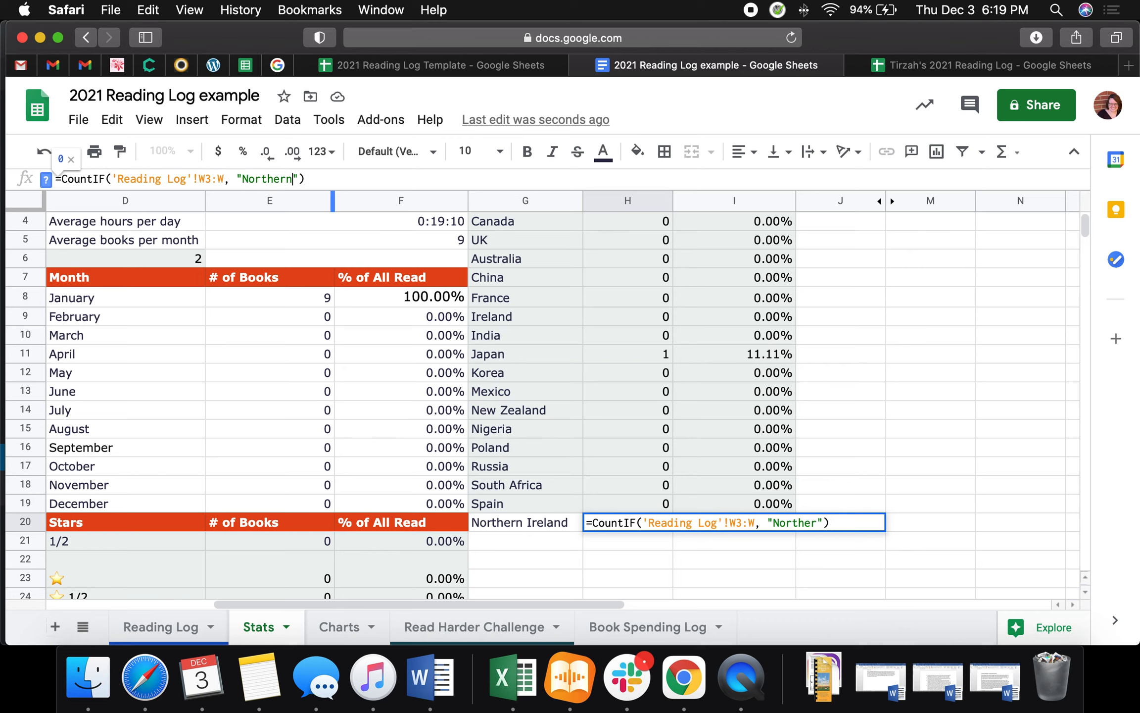
{"action": "type", "text": "land"}
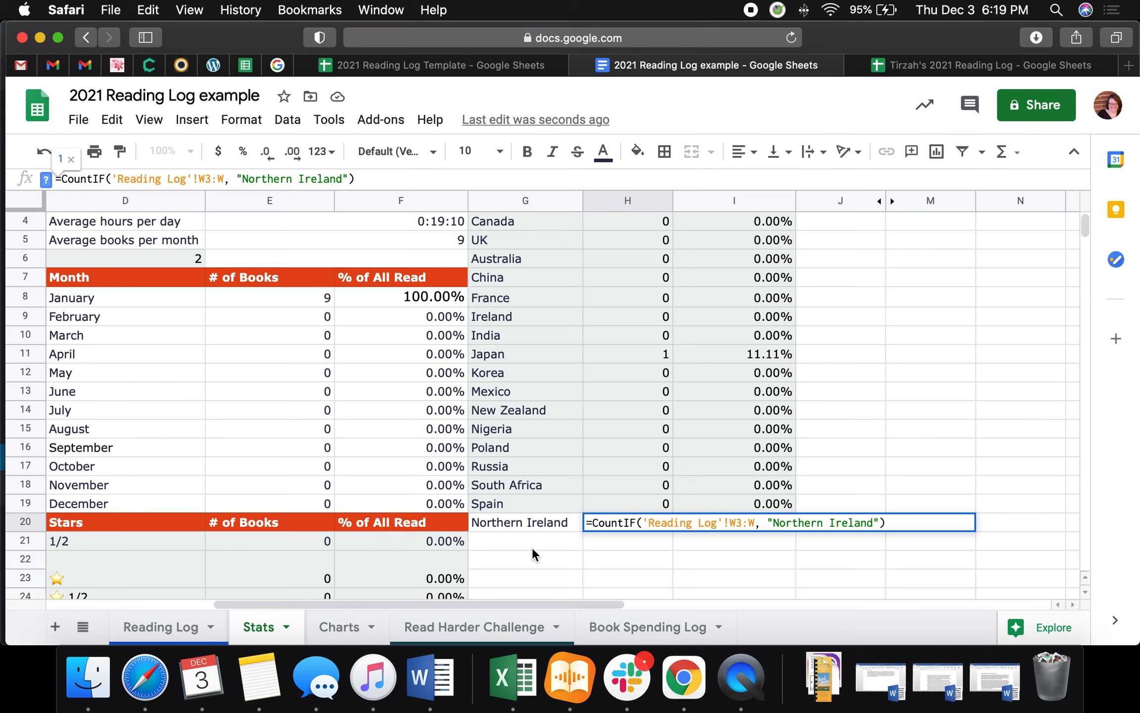
{"action": "key", "text": "Return"}
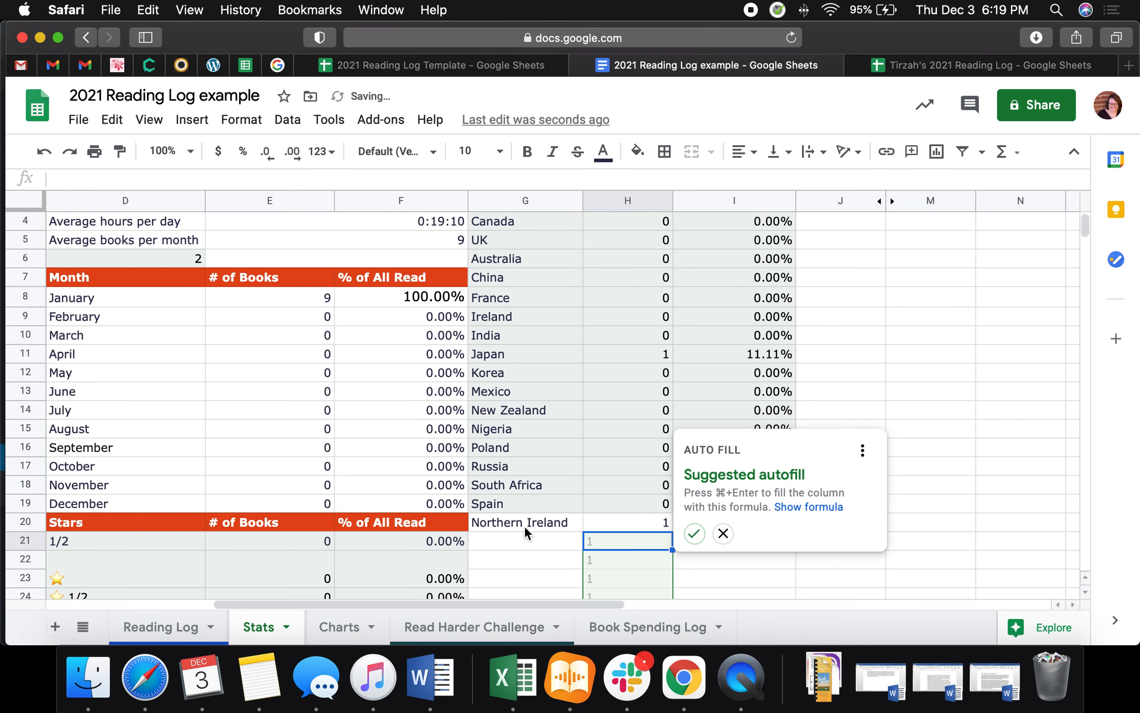
{"action": "left_click", "coordinate": [723, 534]}
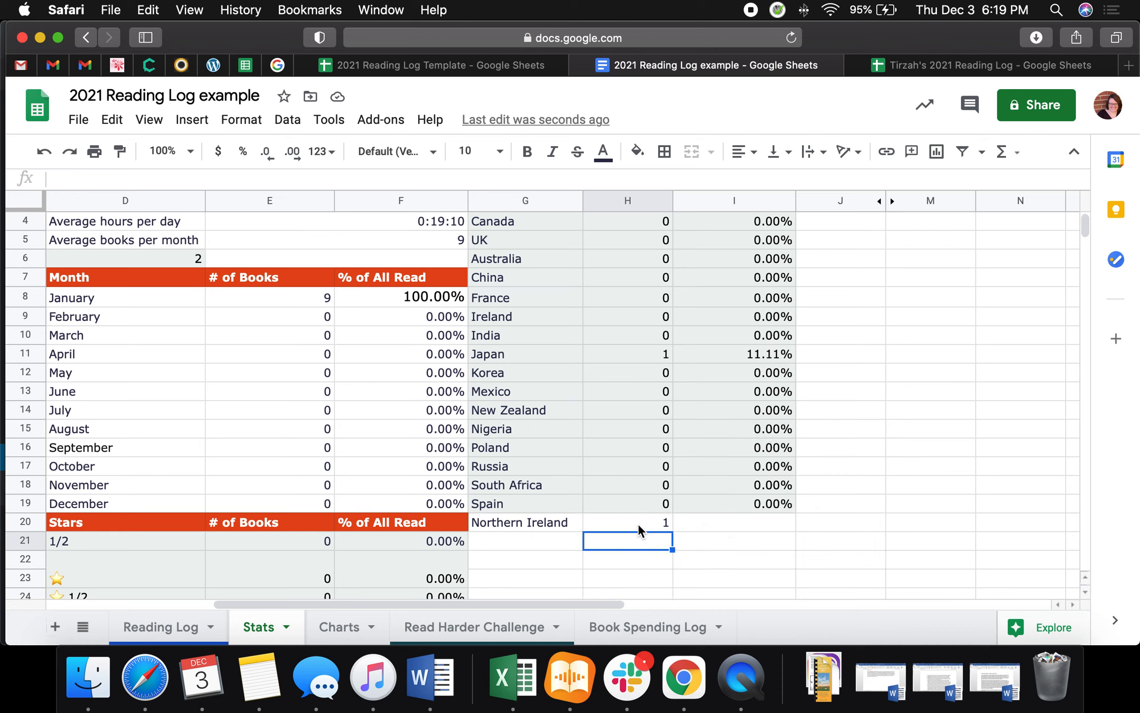
Copy Spain's percentage formula =IF(B2<>0,H19/B2) from I19 into I20 in the Northern Ireland row.
{"action": "left_click", "coordinate": [732, 505]}
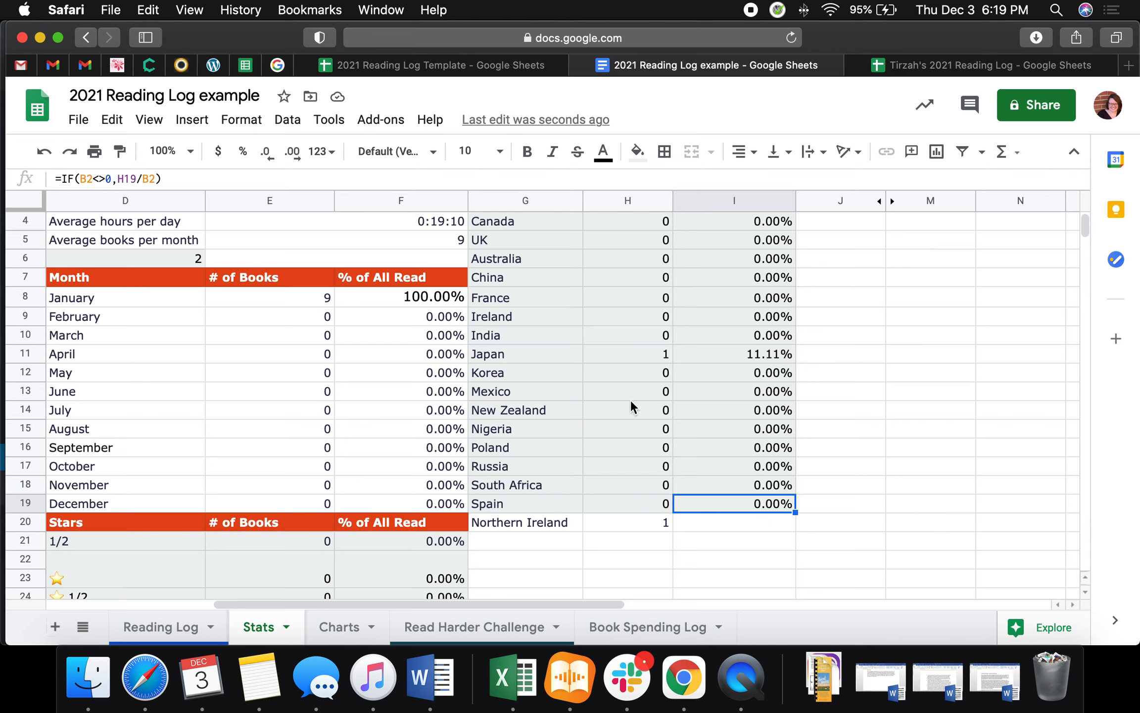
{"action": "left_click", "coordinate": [164, 179]}
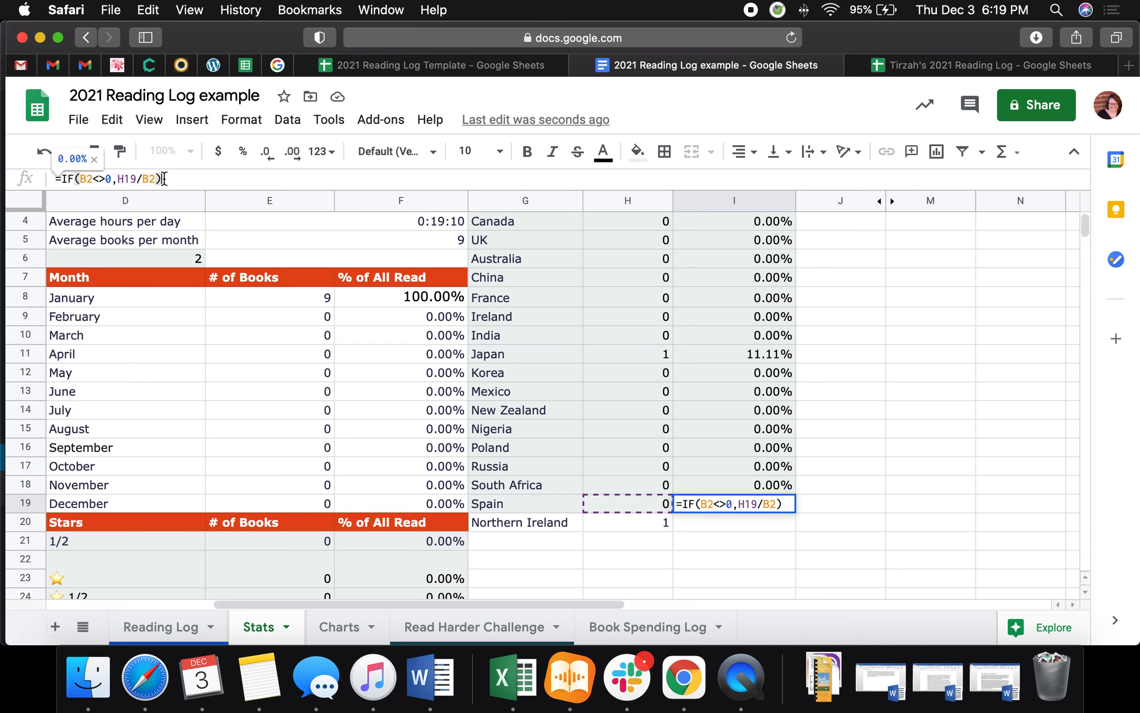
{"action": "left_click_drag", "start_coordinate": [163, 179], "coordinate": [57, 179]}
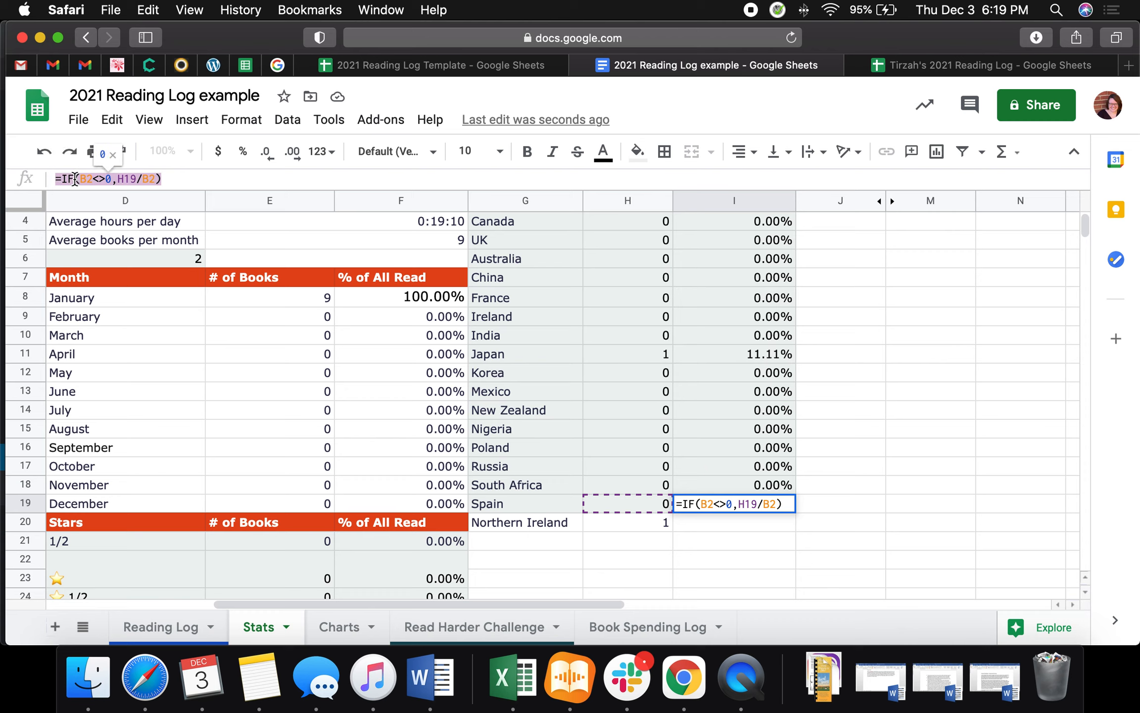
{"action": "right_click", "coordinate": [74, 179]}
{"action": "left_click", "coordinate": [115, 251]}
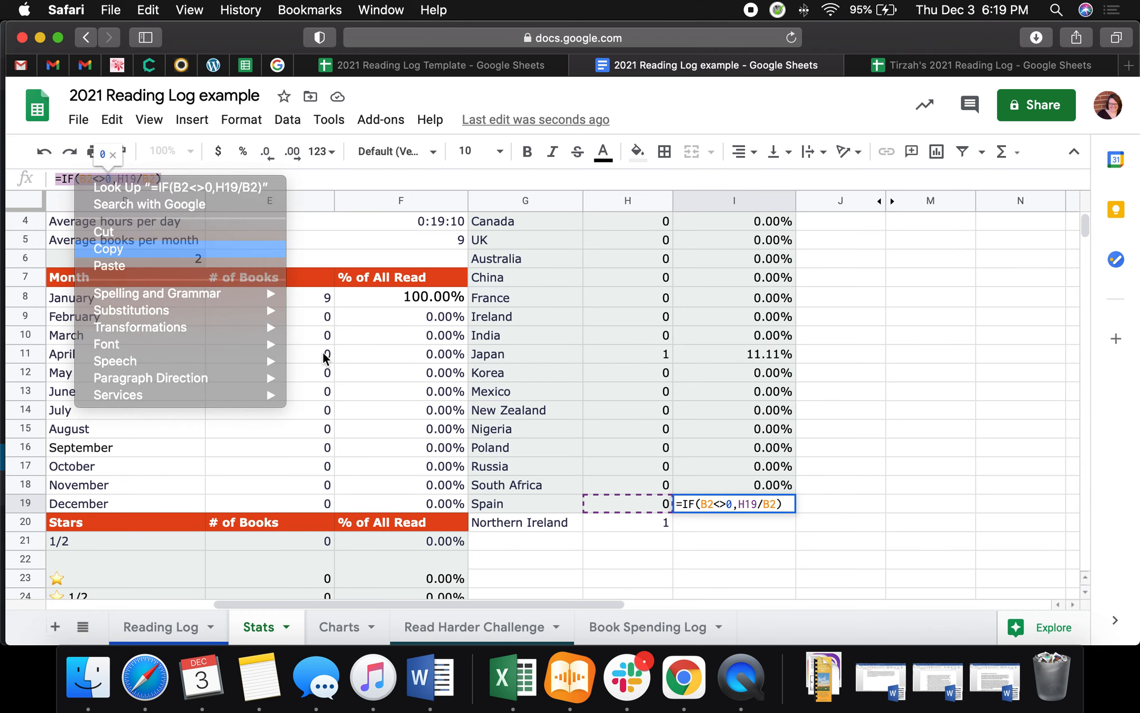
{"action": "left_click", "coordinate": [693, 516]}
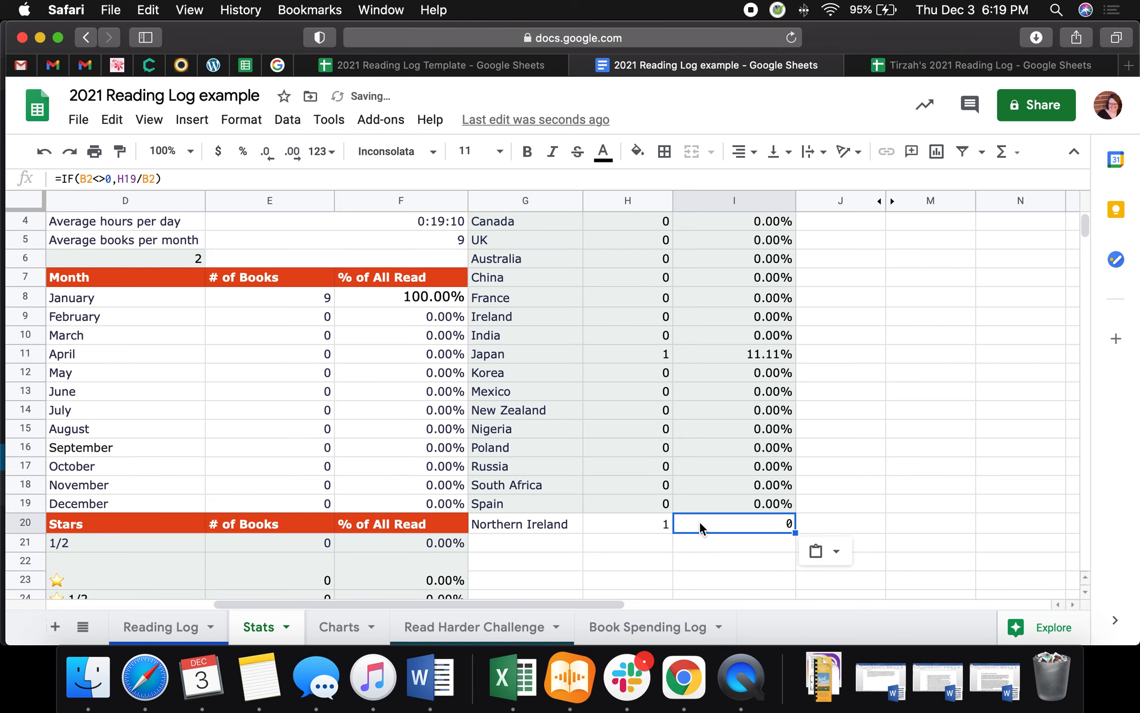
{"action": "scroll", "coordinate": [700, 527], "scroll_direction": "right", "scroll_amount": 10}
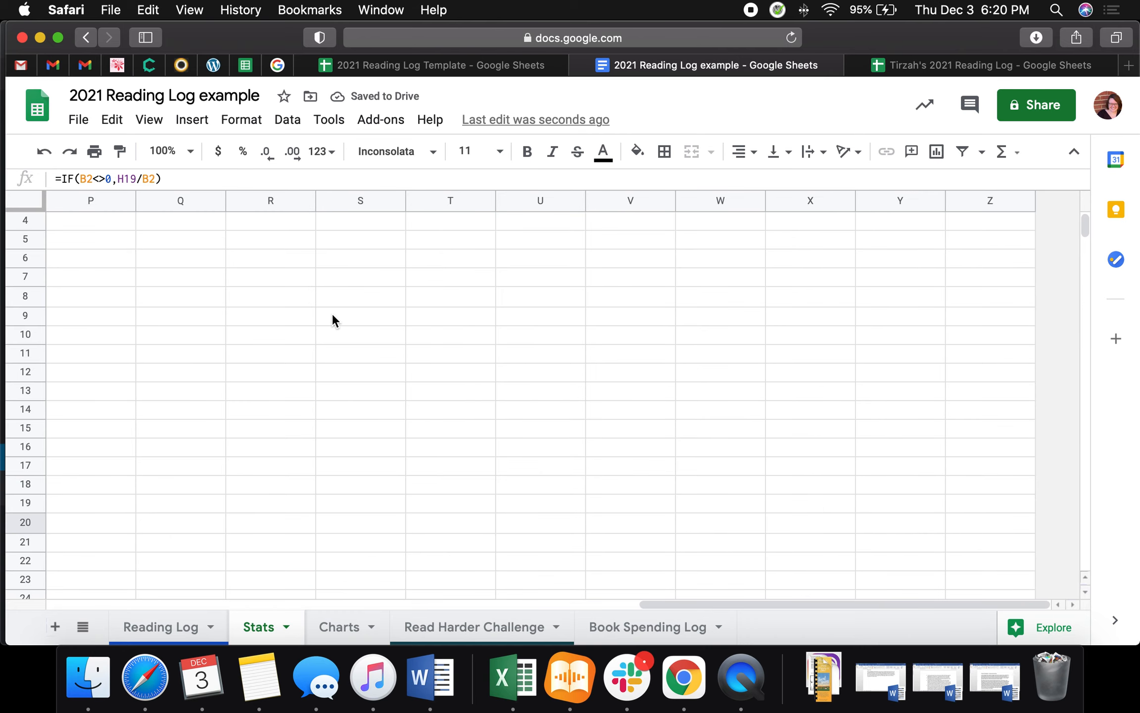
{"action": "scroll", "coordinate": [332, 319], "scroll_direction": "left", "scroll_amount": 8}
{"action": "scroll", "coordinate": [332, 316], "scroll_direction": "down", "scroll_amount": 3}
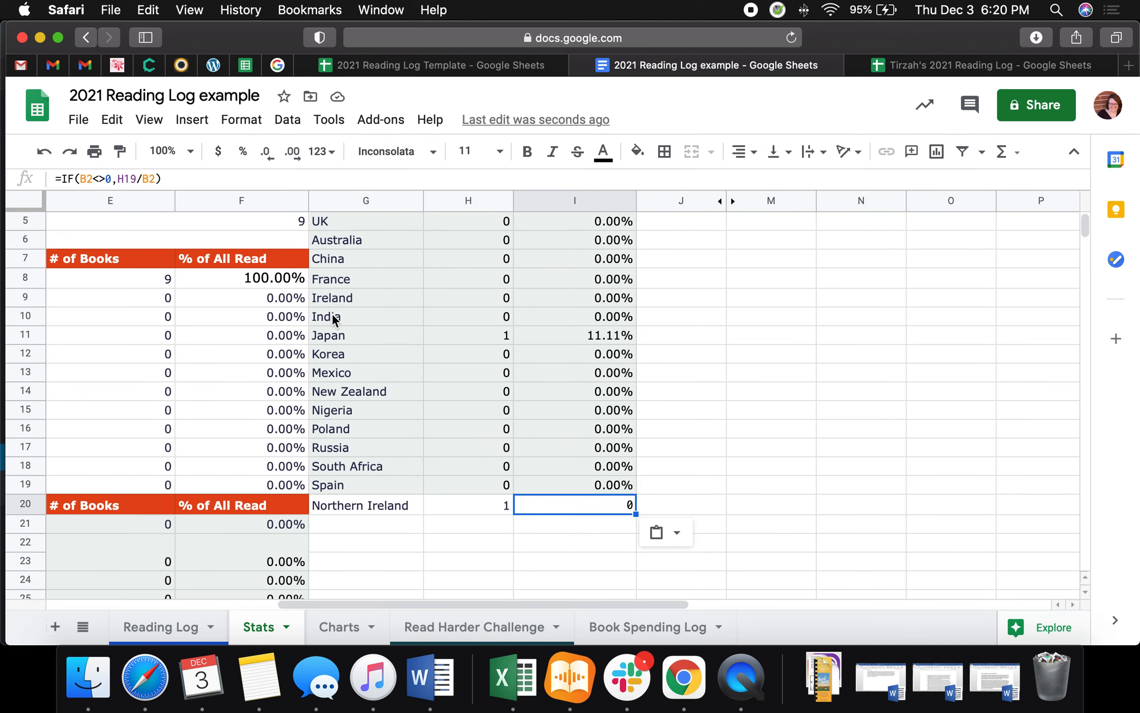
{"action": "key", "text": "Return"}
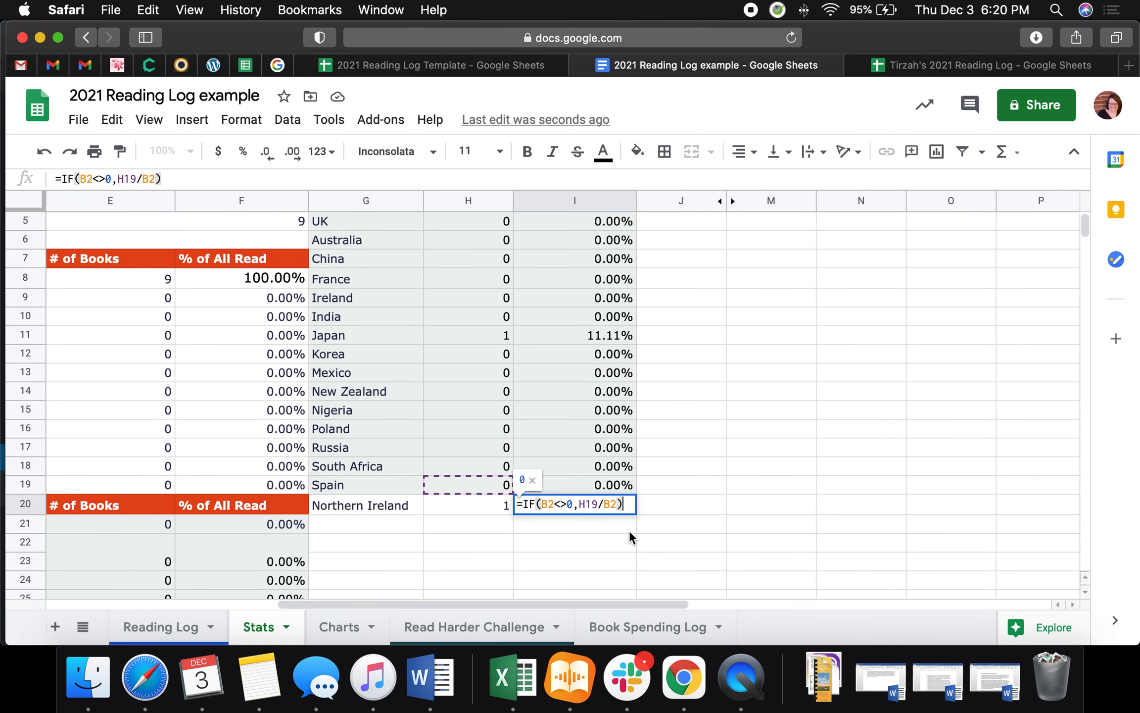
{"action": "key", "text": "Return"}
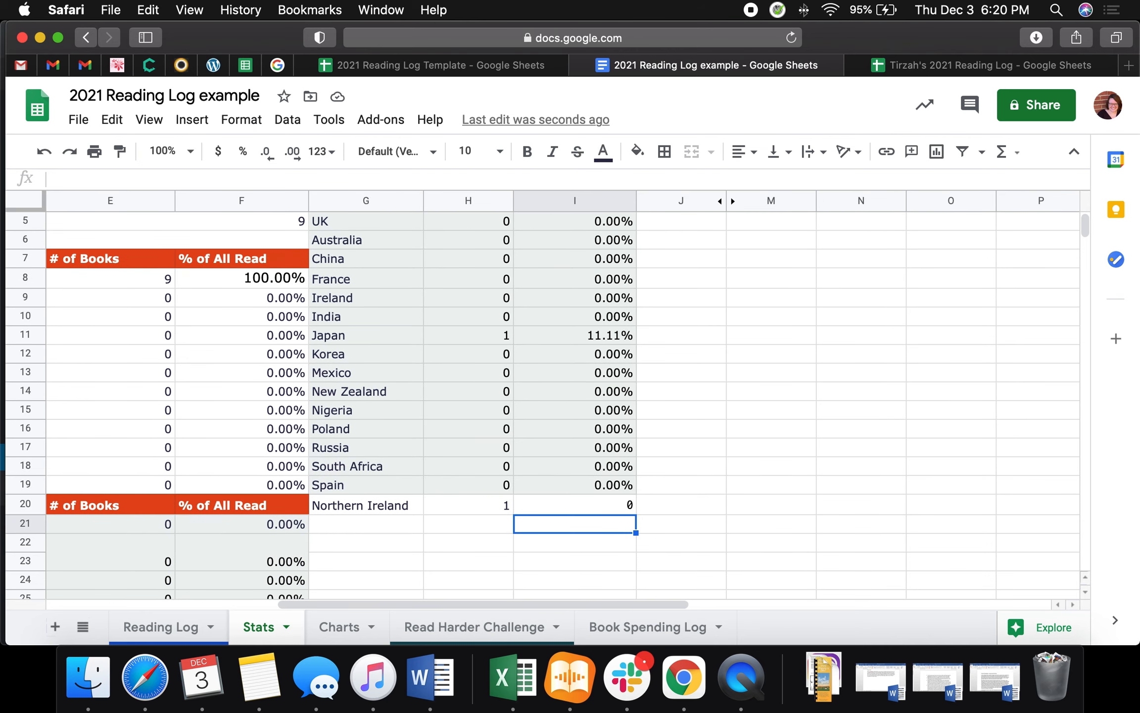
Compare the count and percentage formulas in the Spain and Northern Ireland rows.
{"action": "left_click", "coordinate": [598, 501]}
{"action": "scroll", "coordinate": [589, 501], "scroll_direction": "right", "scroll_amount": 5}
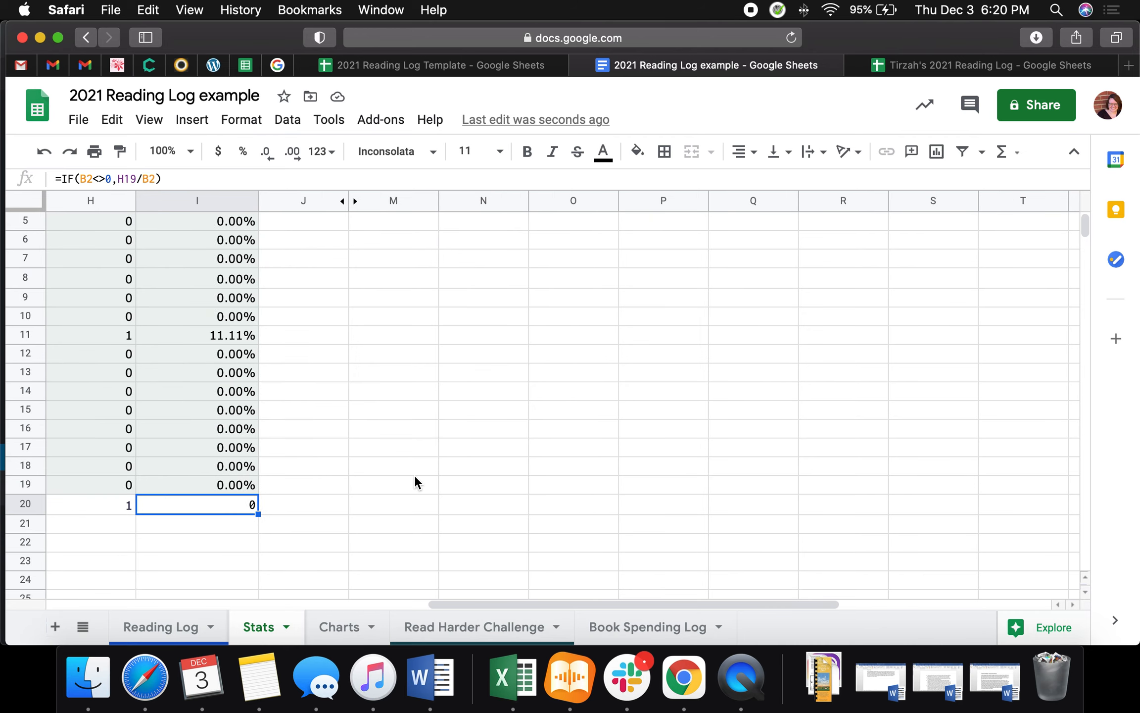
{"action": "scroll", "coordinate": [414, 475], "scroll_direction": "left", "scroll_amount": 8}
{"action": "scroll", "coordinate": [414, 475], "scroll_direction": "right", "scroll_amount": 5}
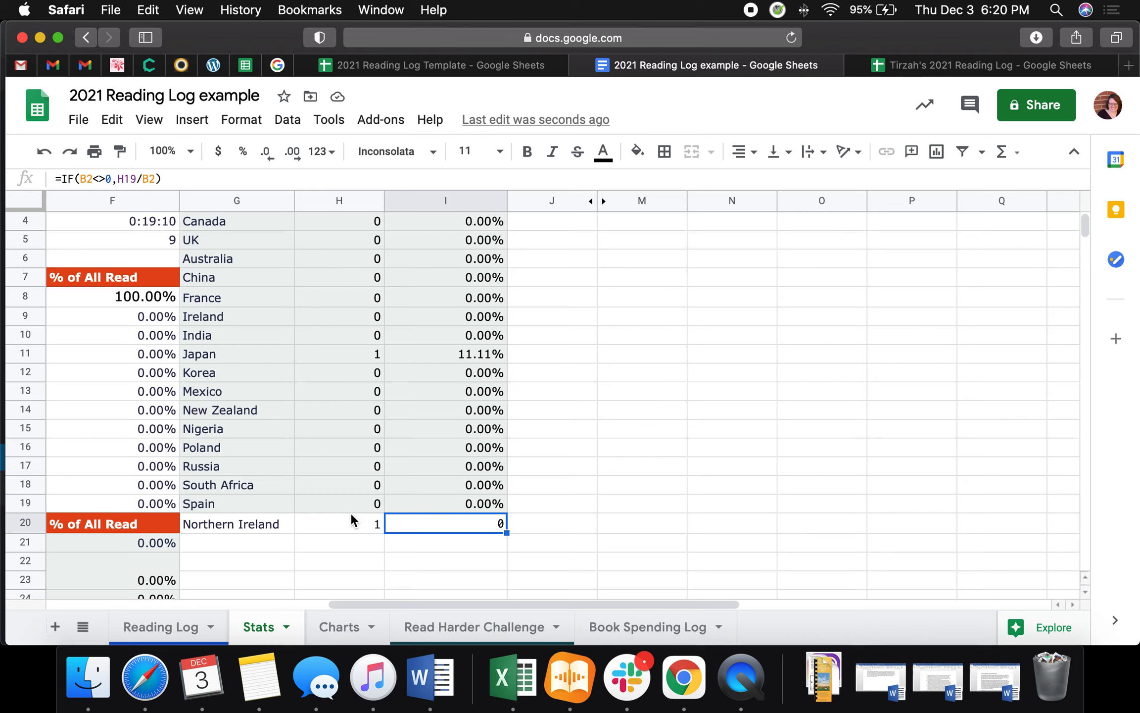
{"action": "left_click", "coordinate": [449, 503]}
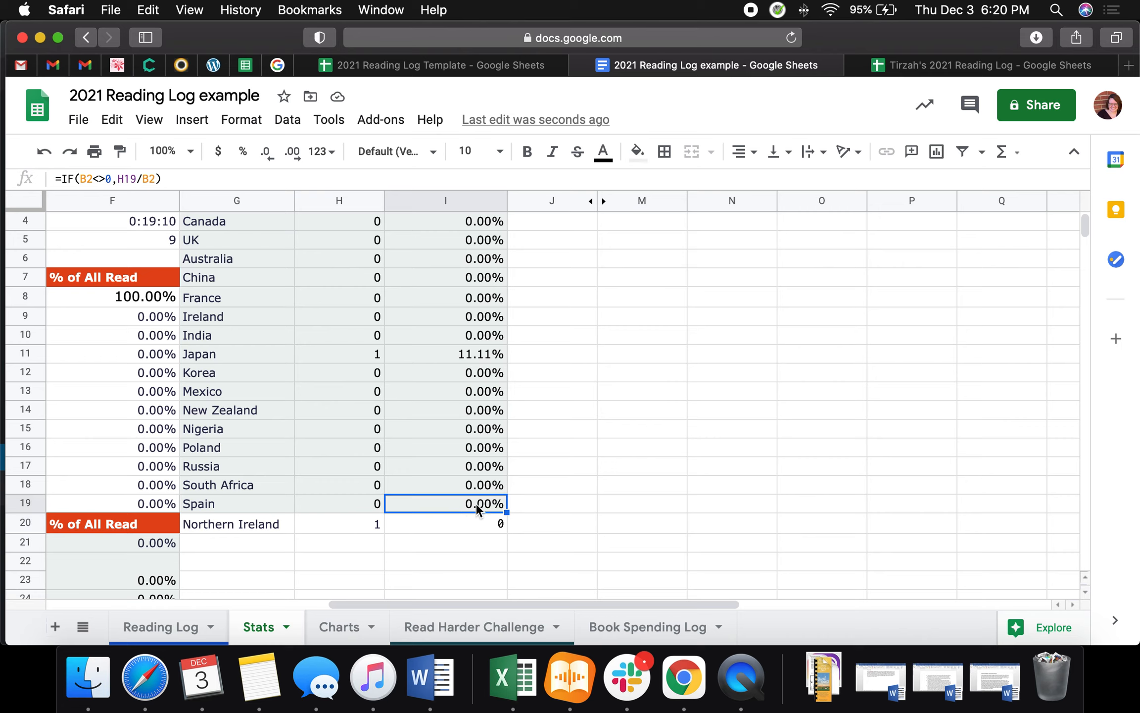
{"action": "left_click", "coordinate": [352, 505]}
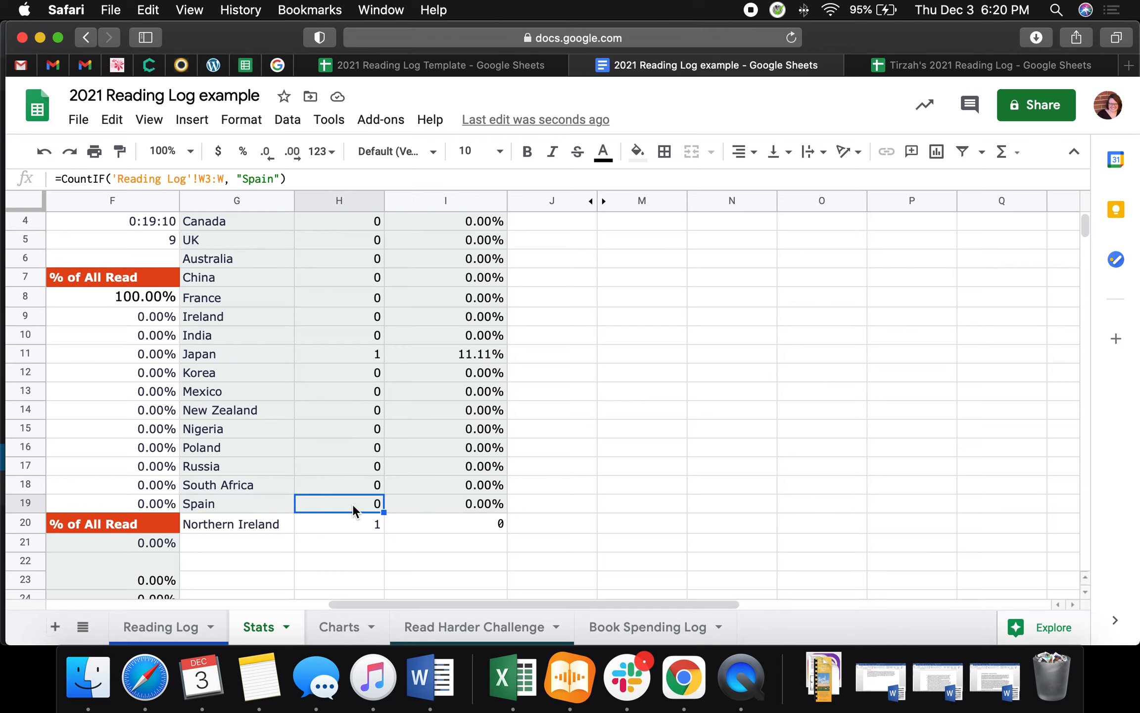
{"action": "left_click", "coordinate": [460, 525]}
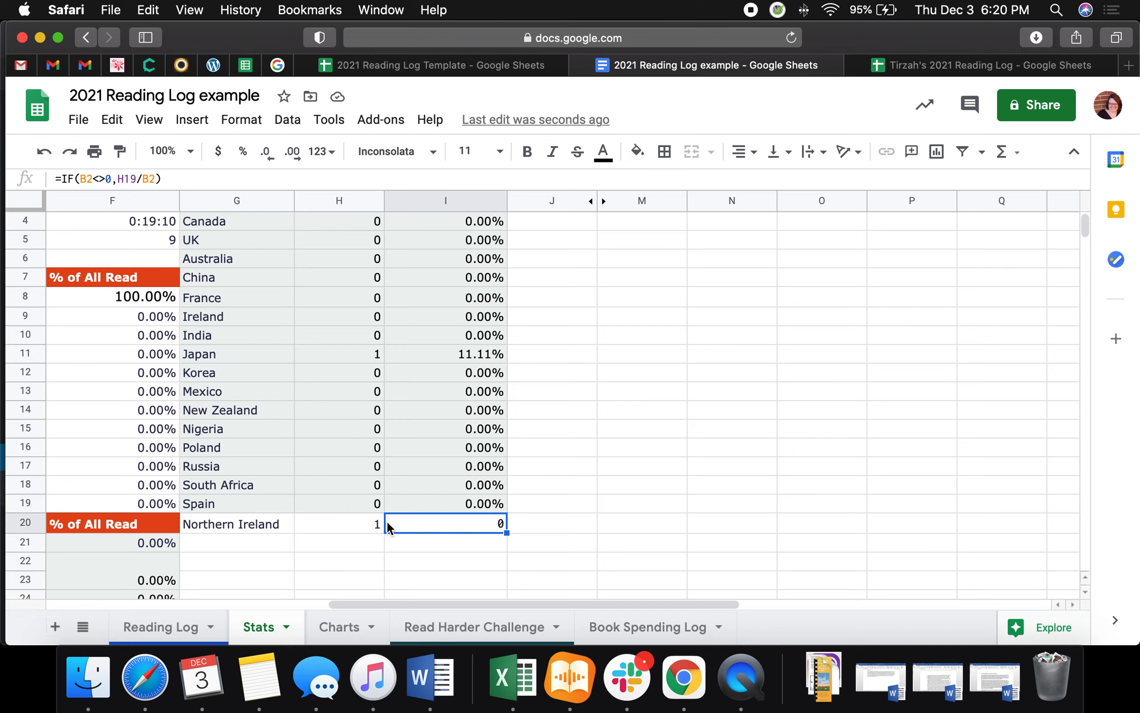
{"action": "left_click", "coordinate": [372, 526]}
Correct I20's percentage formula to reference H20, giving =IF(B2<>0,H20/B2), and dismiss the suggested autofill.
{"action": "left_click", "coordinate": [438, 524]}
{"action": "left_click", "coordinate": [135, 179]}
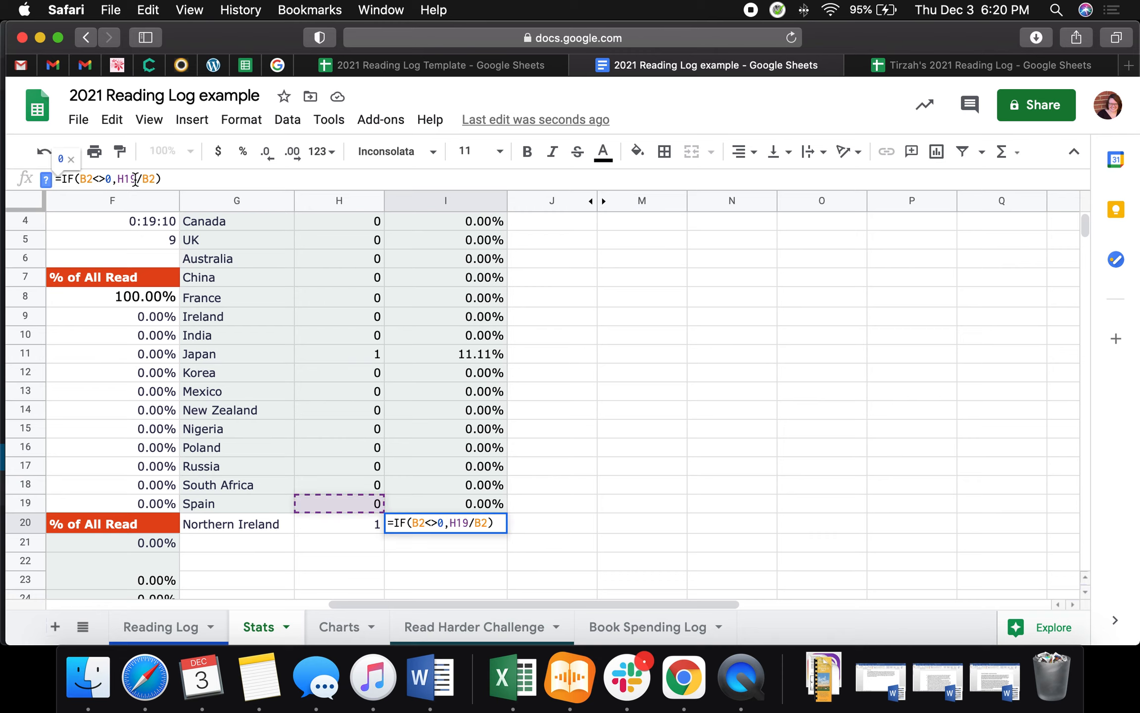
{"action": "key", "text": "BackSpace"}
{"action": "key", "text": "BackSpace"}
{"action": "type", "text": "20"}
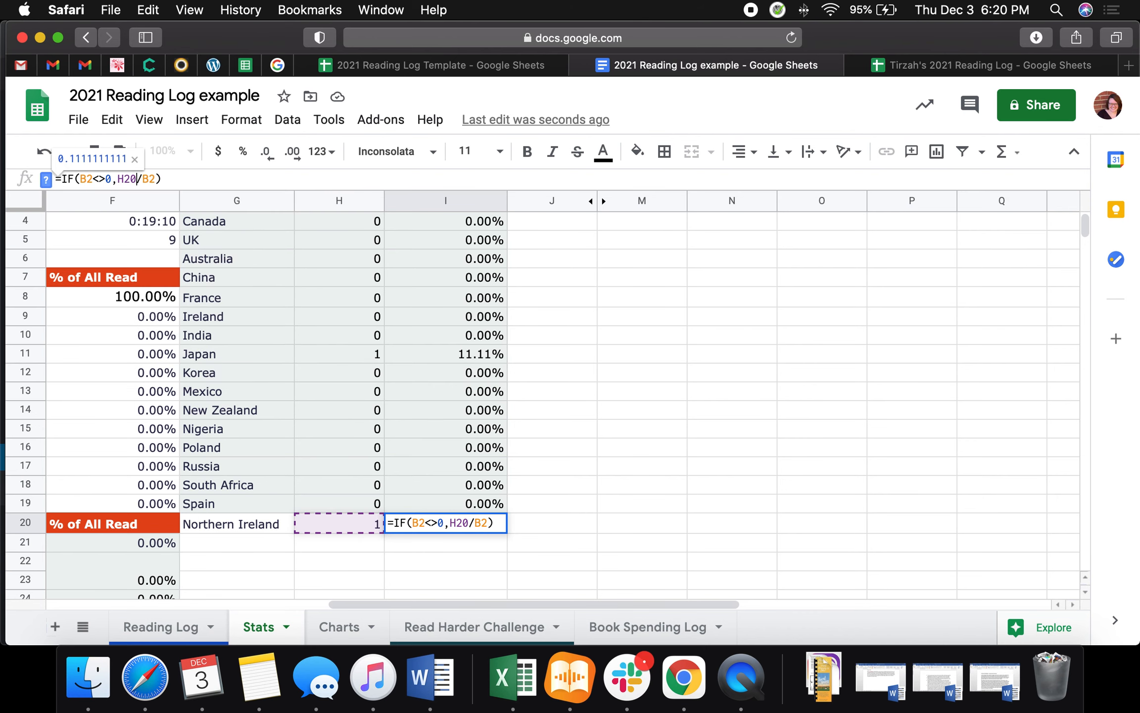
{"action": "key", "text": "Return"}
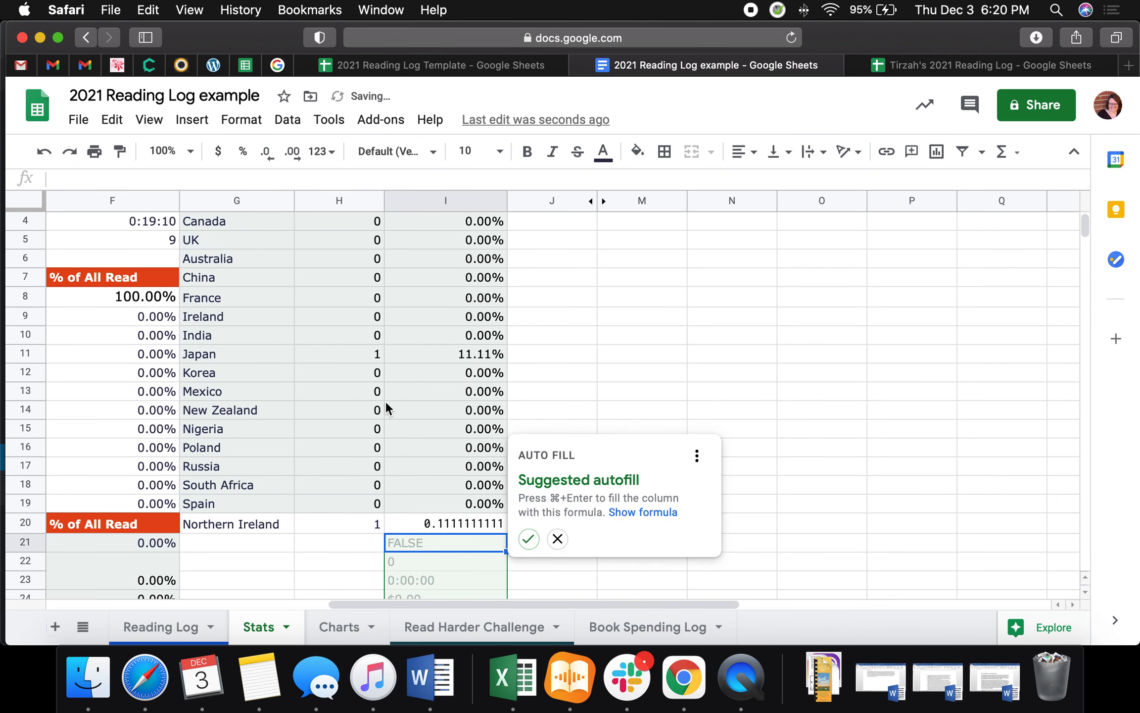
{"action": "left_click", "coordinate": [557, 538]}
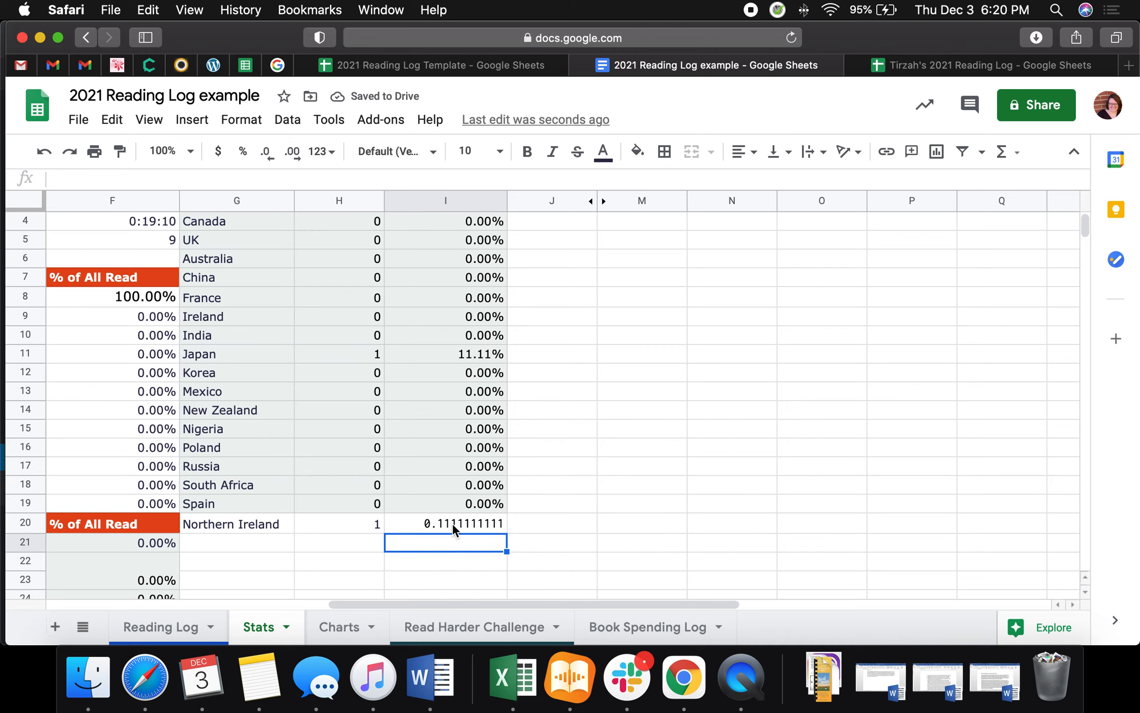
Format the Northern Ireland row, G20 to I20, in the Default (Verdana) font at size 10.
{"action": "left_click", "coordinate": [485, 522]}
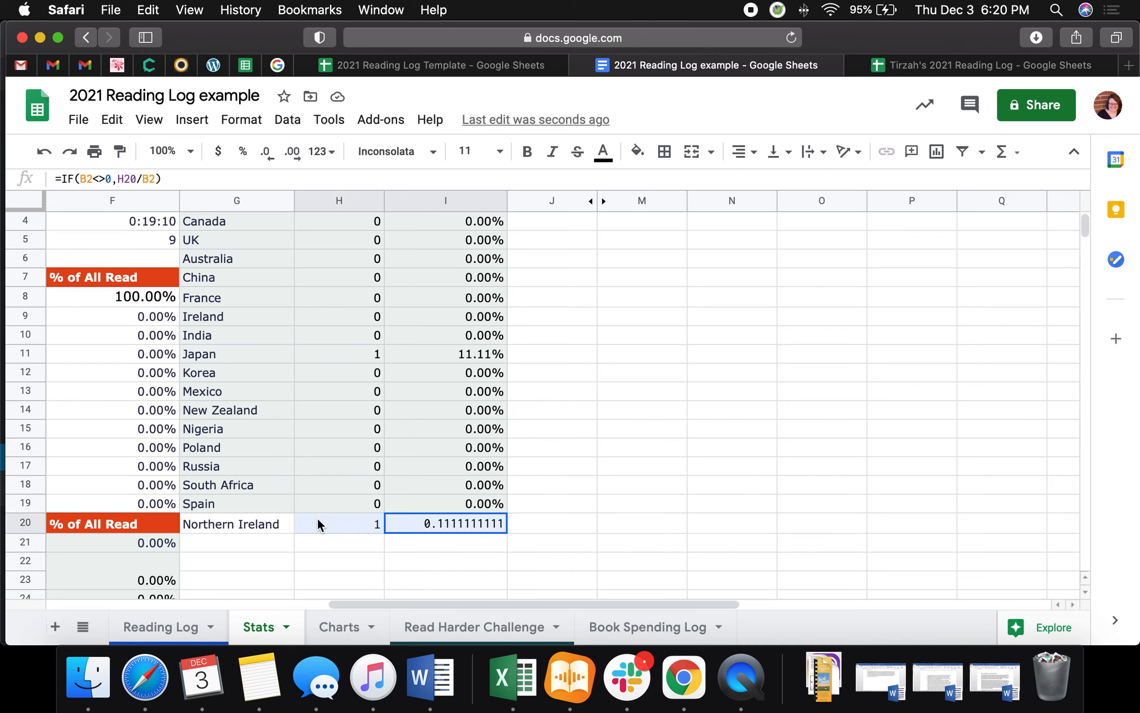
{"action": "left_click_drag", "start_coordinate": [252, 519], "coordinate": [274, 519]}
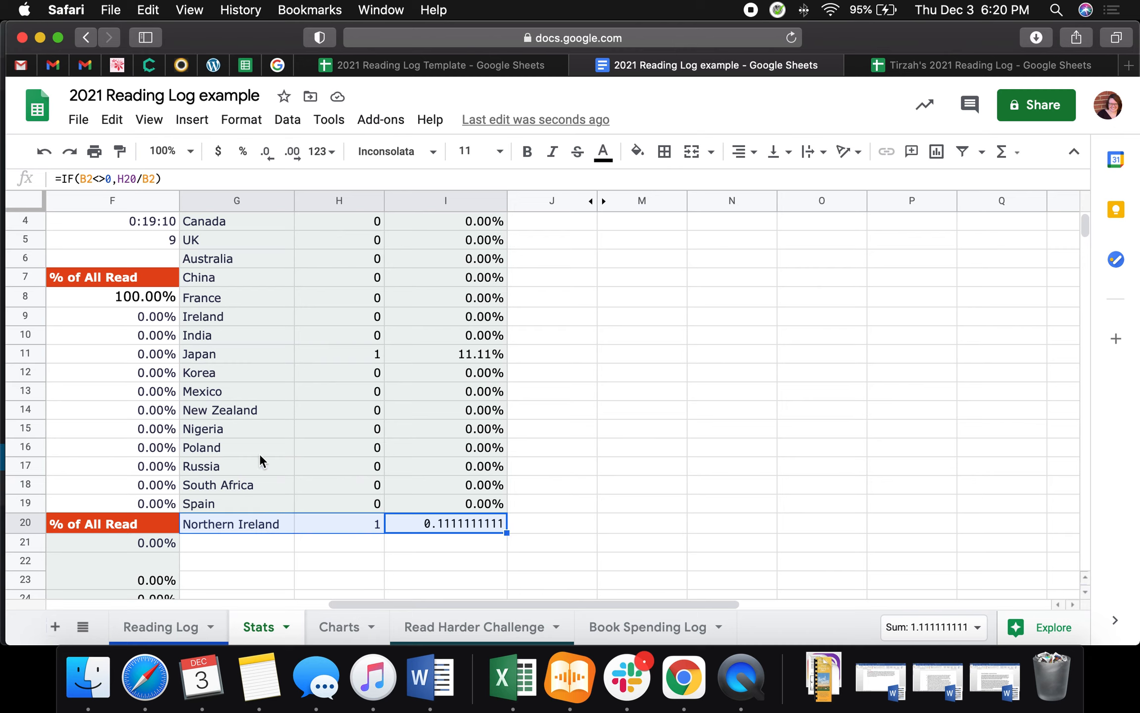
{"action": "left_click", "coordinate": [429, 157]}
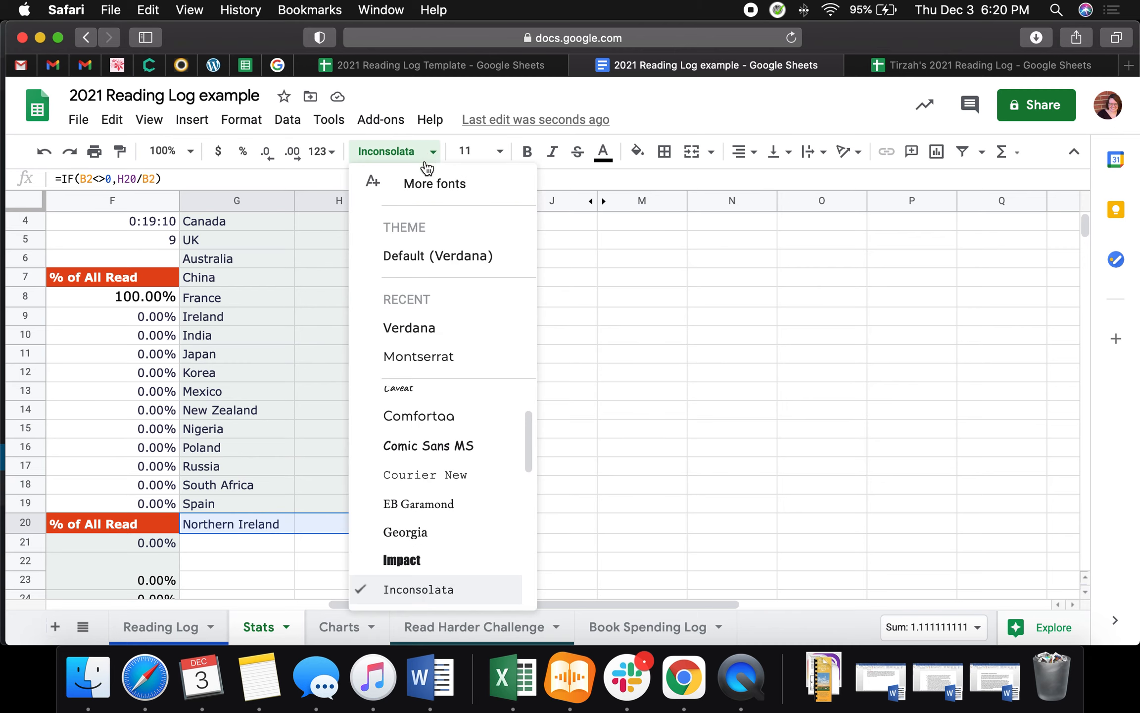
{"action": "left_click", "coordinate": [425, 255]}
{"action": "left_click", "coordinate": [499, 151]}
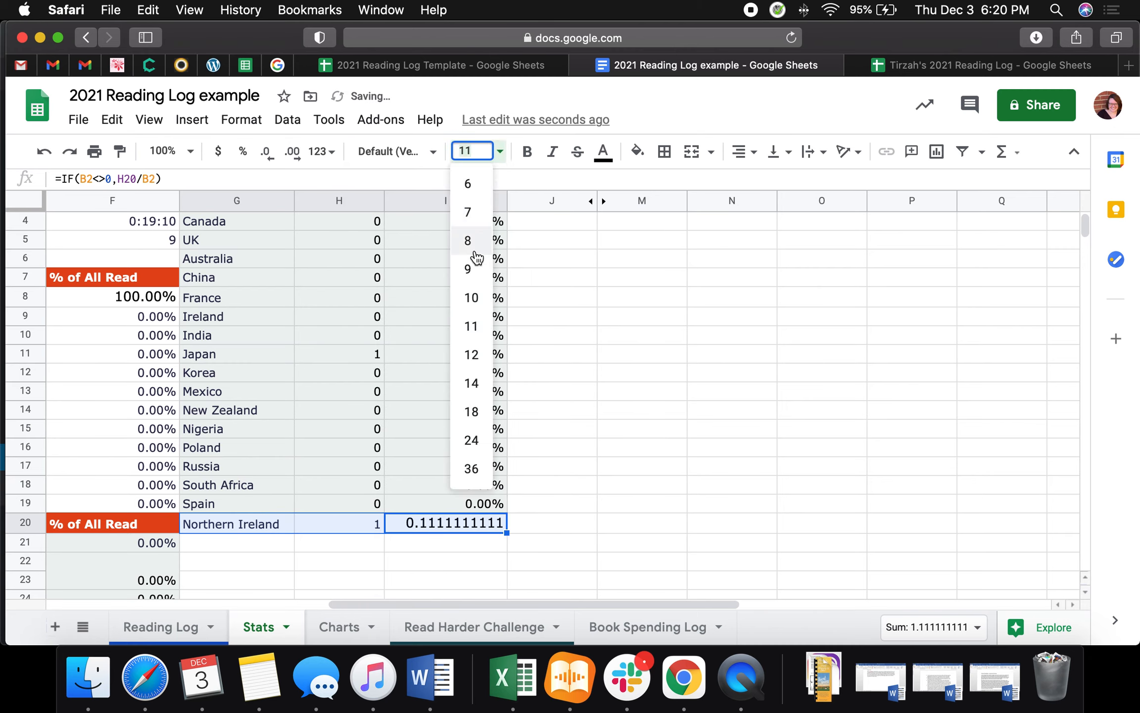
{"action": "left_click", "coordinate": [471, 297]}
{"action": "left_click", "coordinate": [452, 488]}
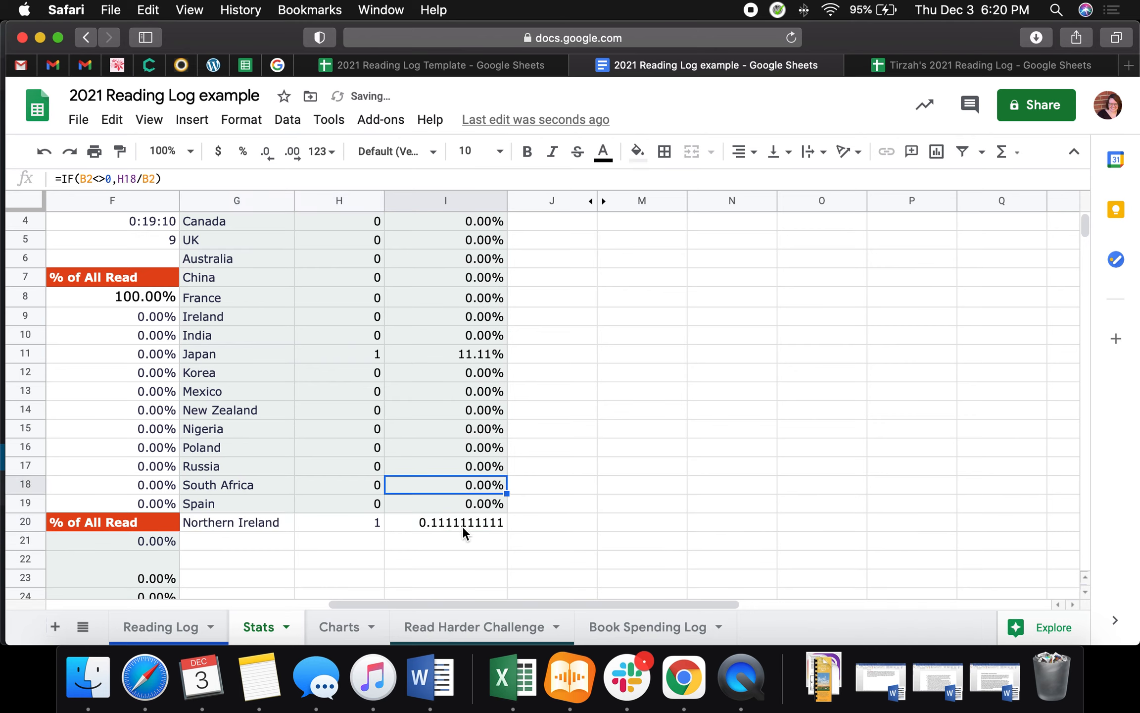
Apply the Percent number format to Northern Ireland's share in I20.
{"action": "left_click", "coordinate": [491, 522]}
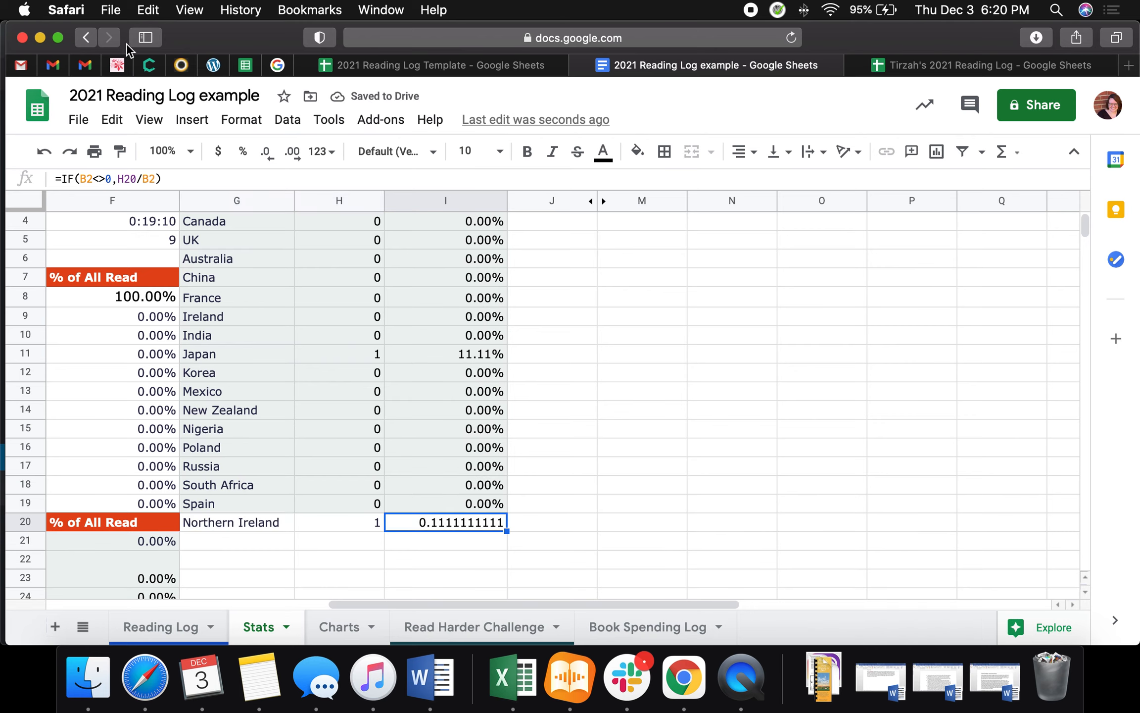
{"action": "left_click", "coordinate": [328, 158]}
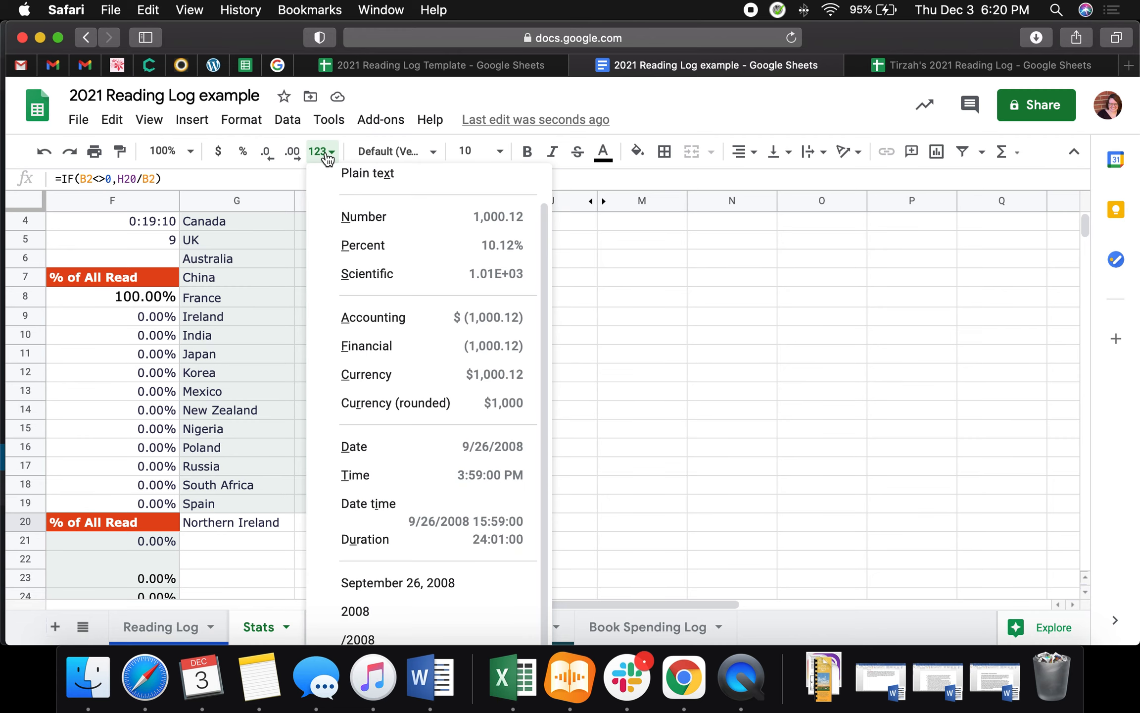
{"action": "left_click", "coordinate": [379, 247]}
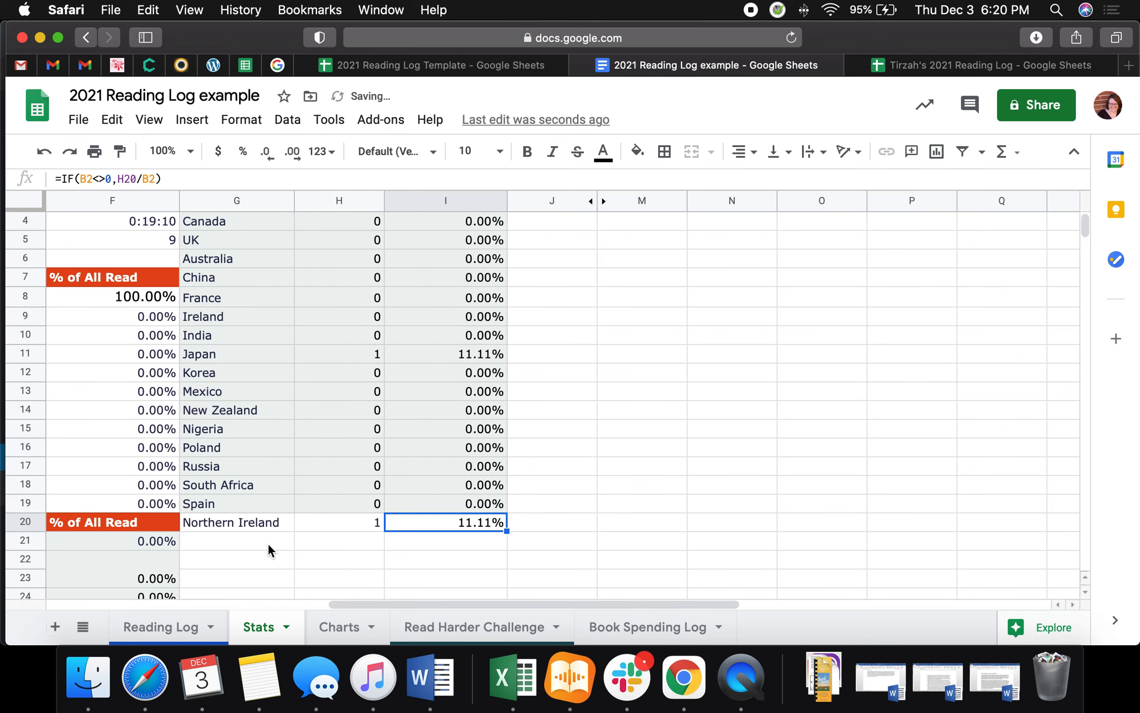
Fill the Northern Ireland row, G20 to I20, with the custom light grey used by the country rows above.
{"action": "left_click_drag", "start_coordinate": [242, 522], "coordinate": [421, 524]}
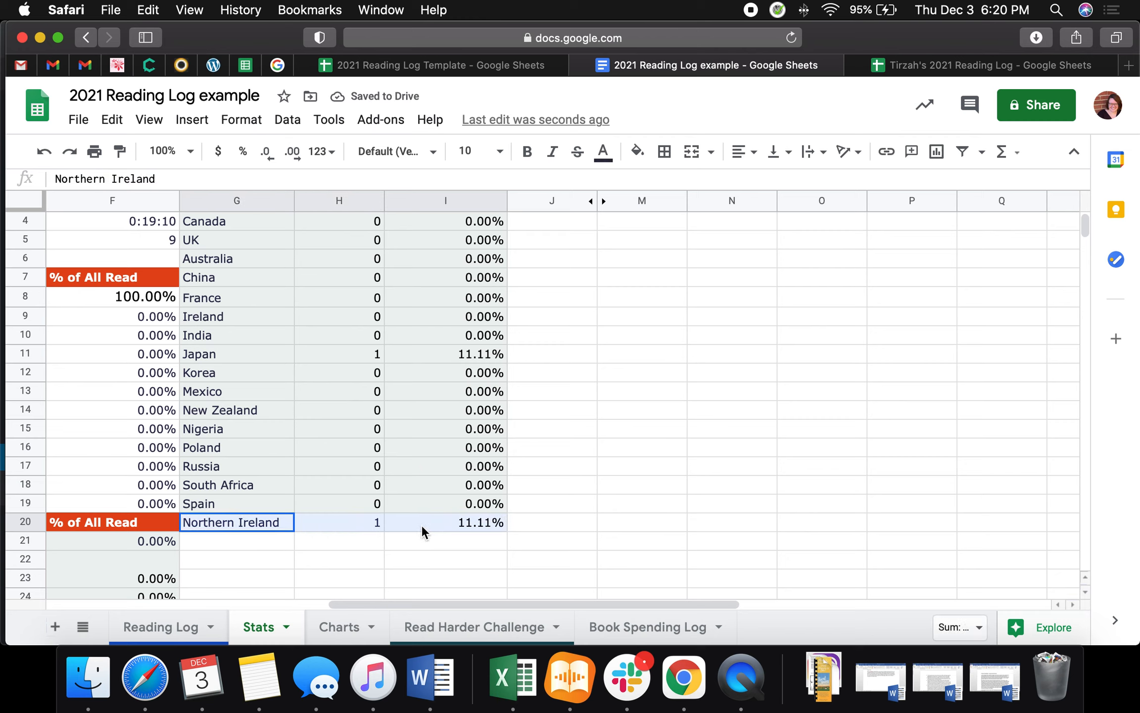
{"action": "left_click", "coordinate": [637, 150]}
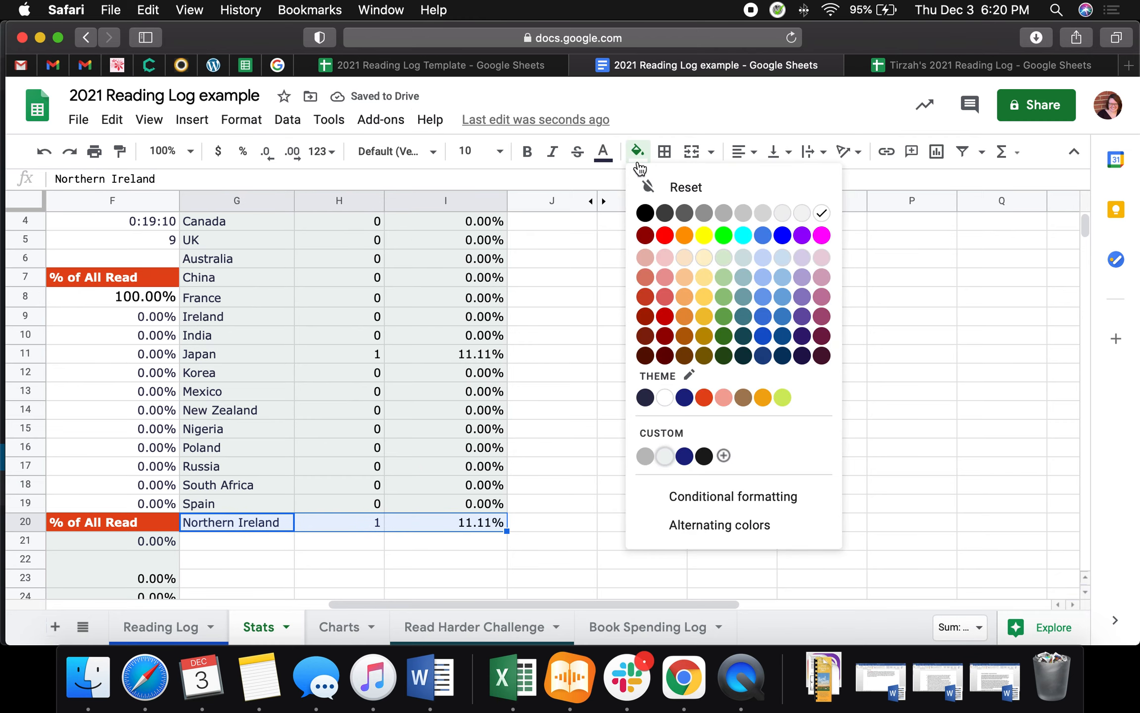
{"action": "left_click", "coordinate": [666, 458]}
{"action": "left_click", "coordinate": [402, 545]}
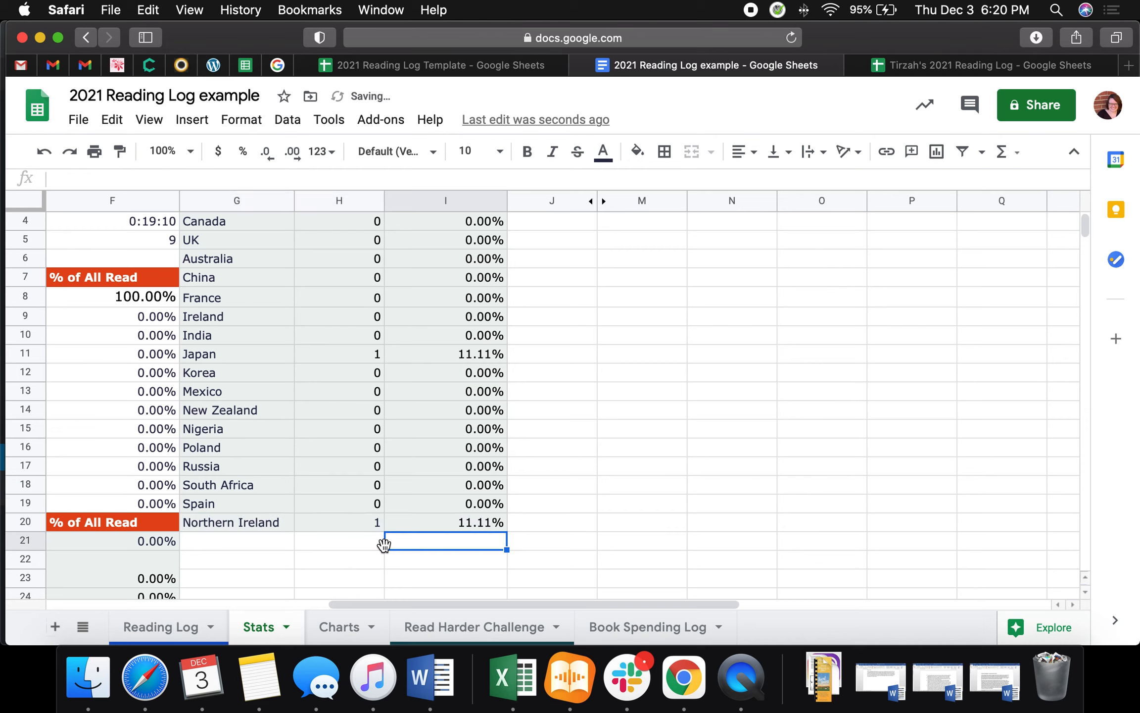
Look over the Stats sheet and examine the Nation of Origin pie chart on the Charts sheet for Northern Ireland.
{"action": "scroll", "coordinate": [328, 484], "scroll_direction": "up", "scroll_amount": 2}
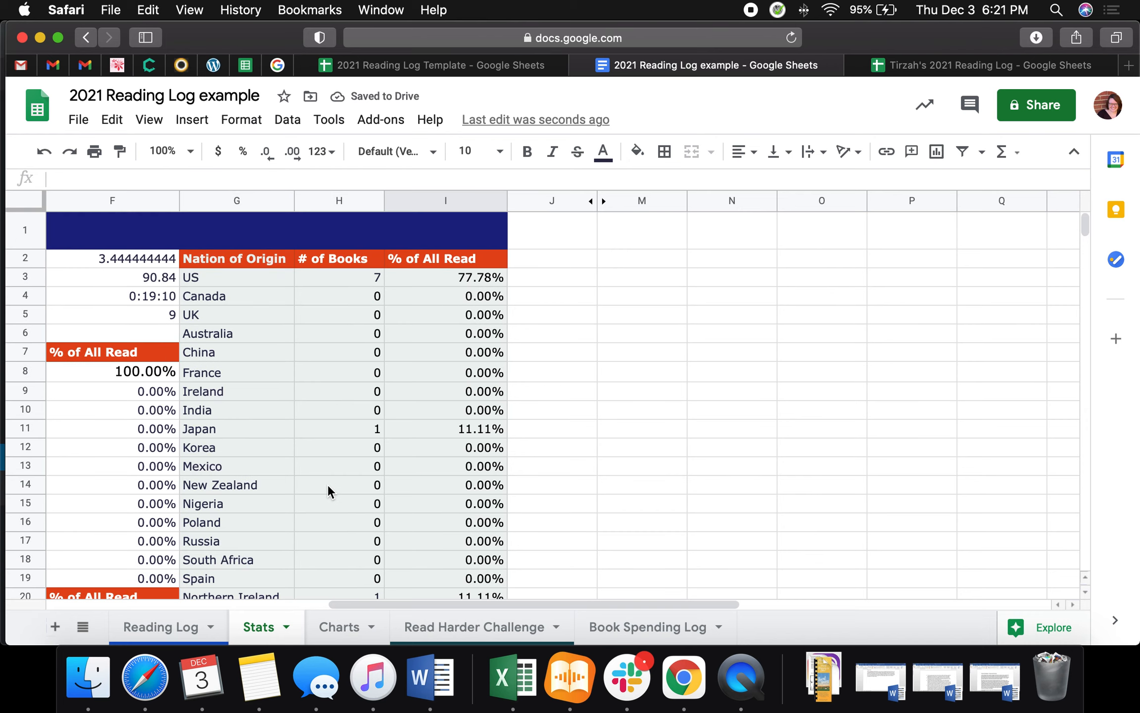
{"action": "scroll", "coordinate": [328, 484], "scroll_direction": "down", "scroll_amount": 2}
{"action": "scroll", "coordinate": [328, 485], "scroll_direction": "up", "scroll_amount": 2}
{"action": "scroll", "coordinate": [328, 484], "scroll_direction": "left", "scroll_amount": 10}
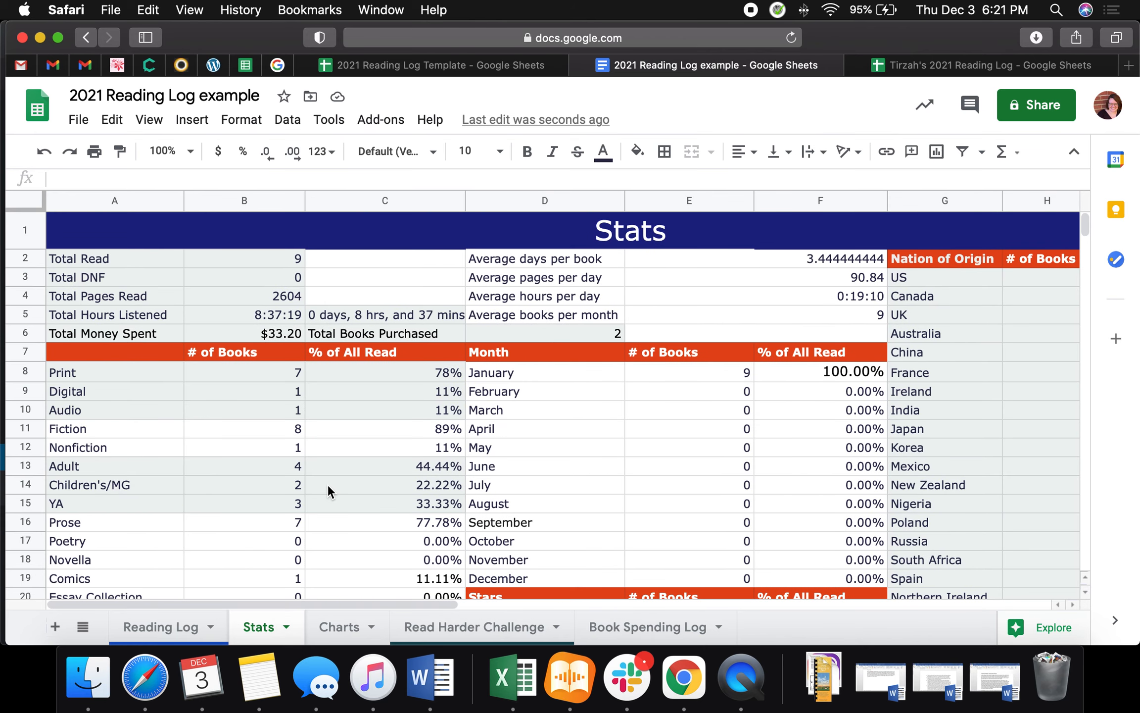
{"action": "left_click", "coordinate": [342, 618]}
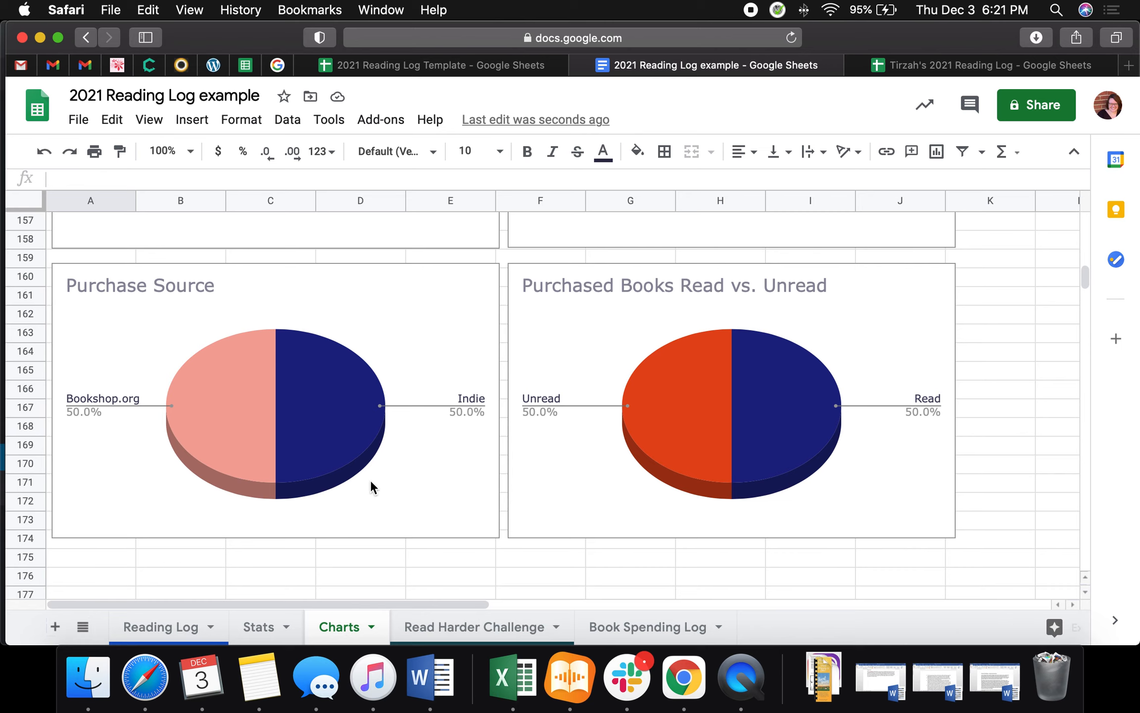
{"action": "scroll", "coordinate": [424, 391], "scroll_direction": "up", "scroll_amount": 10}
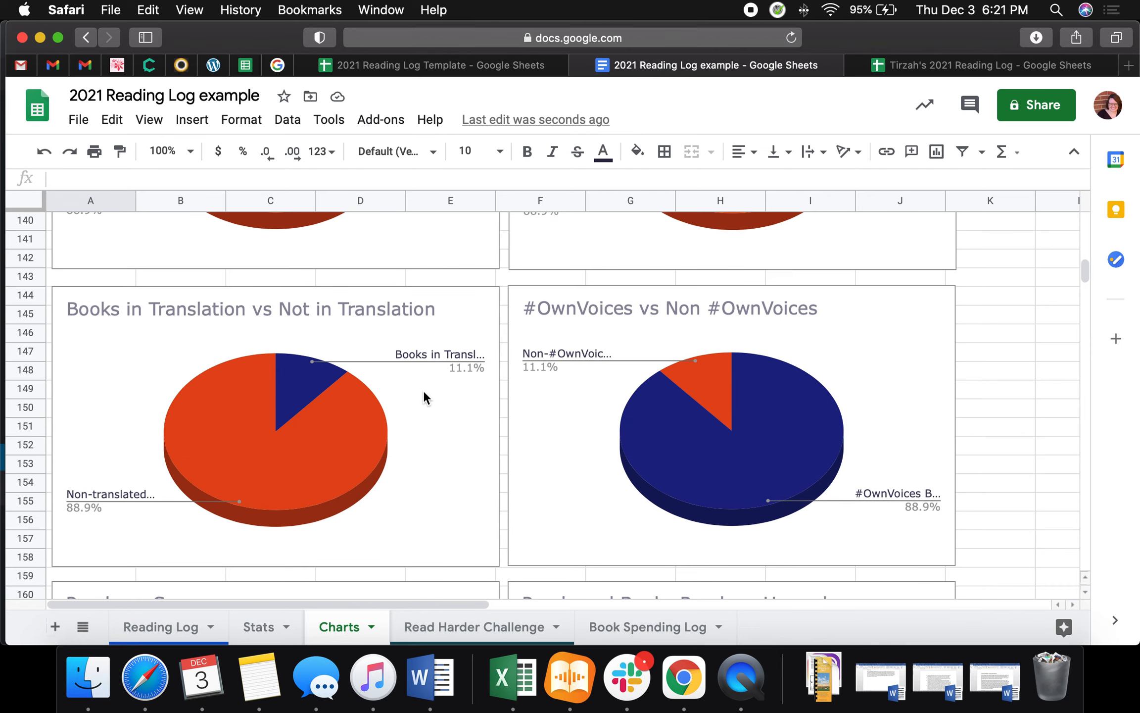
{"action": "scroll", "coordinate": [424, 392], "scroll_direction": "up", "scroll_amount": 10}
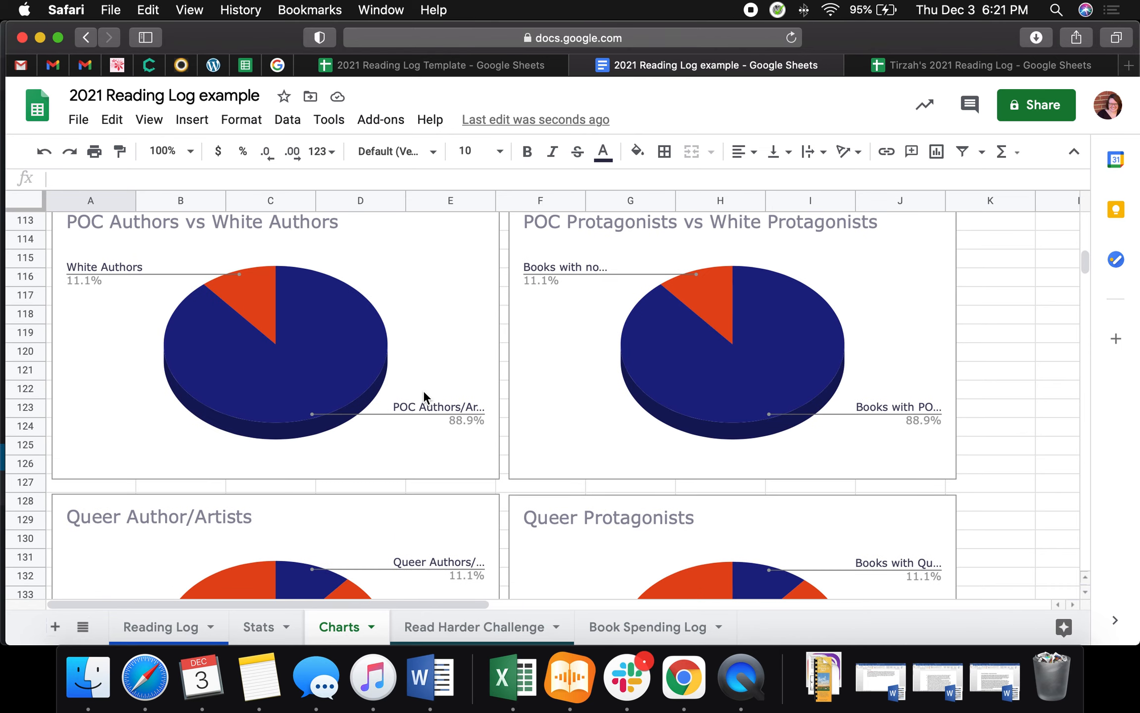
{"action": "scroll", "coordinate": [423, 396], "scroll_direction": "up", "scroll_amount": 4}
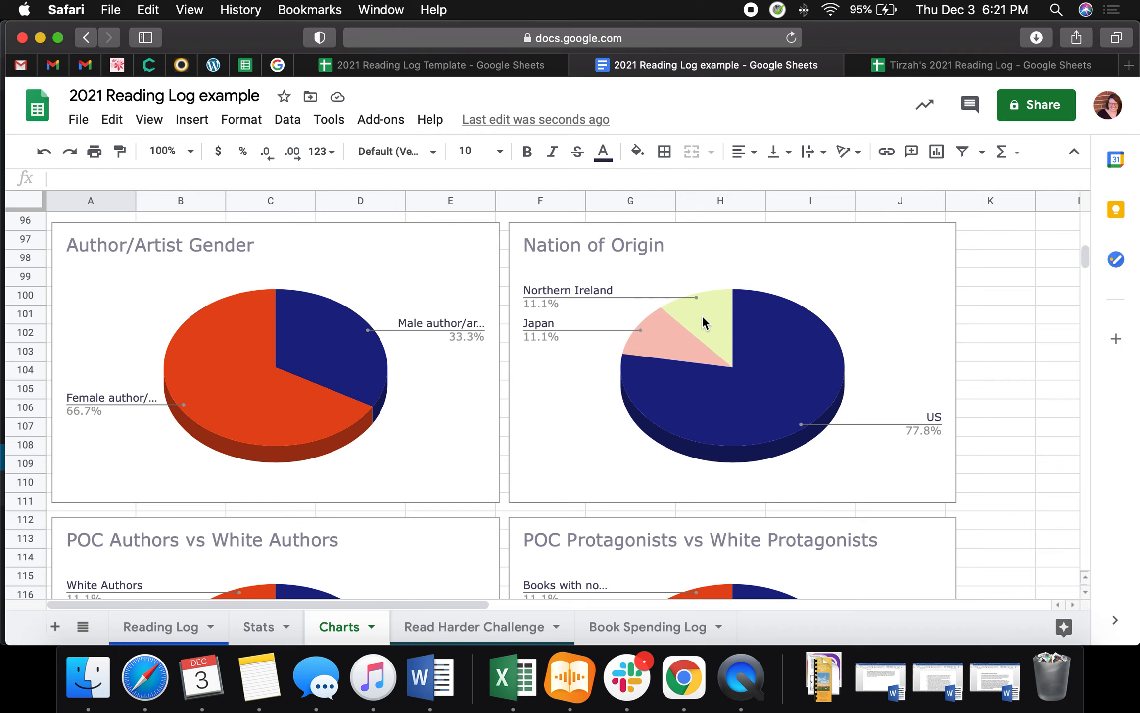
Open the Nation of Origin chart's setup in the chart editor to check its data range.
{"action": "left_click", "coordinate": [926, 244]}
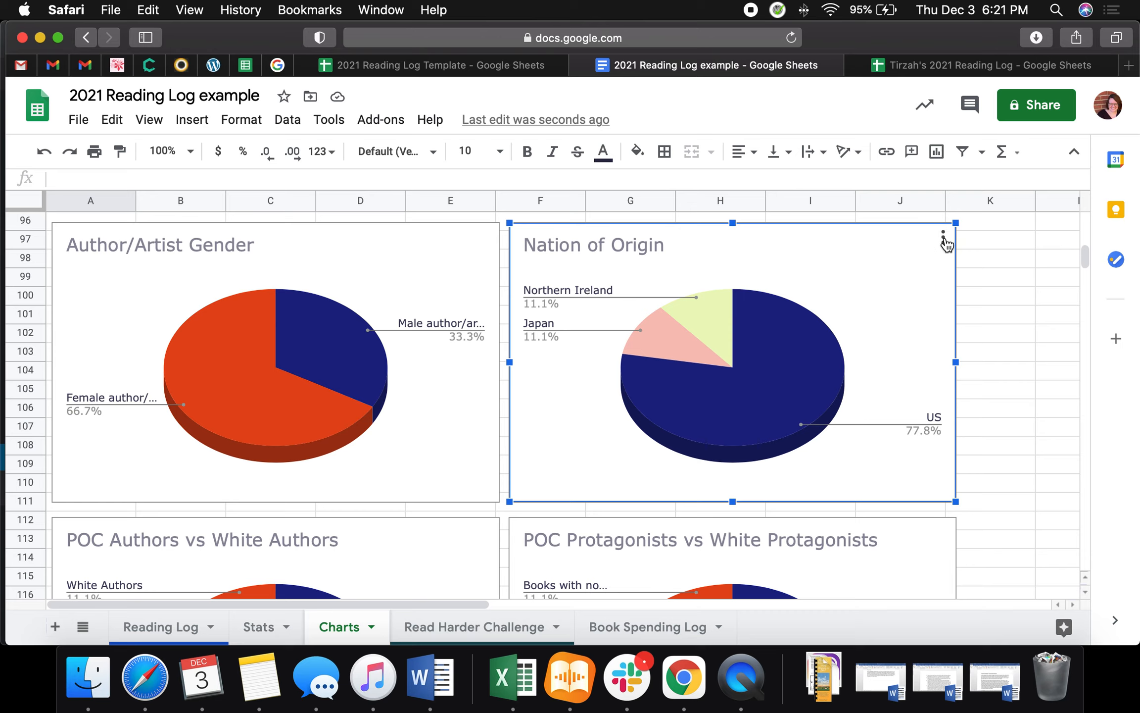
{"action": "left_click", "coordinate": [944, 237]}
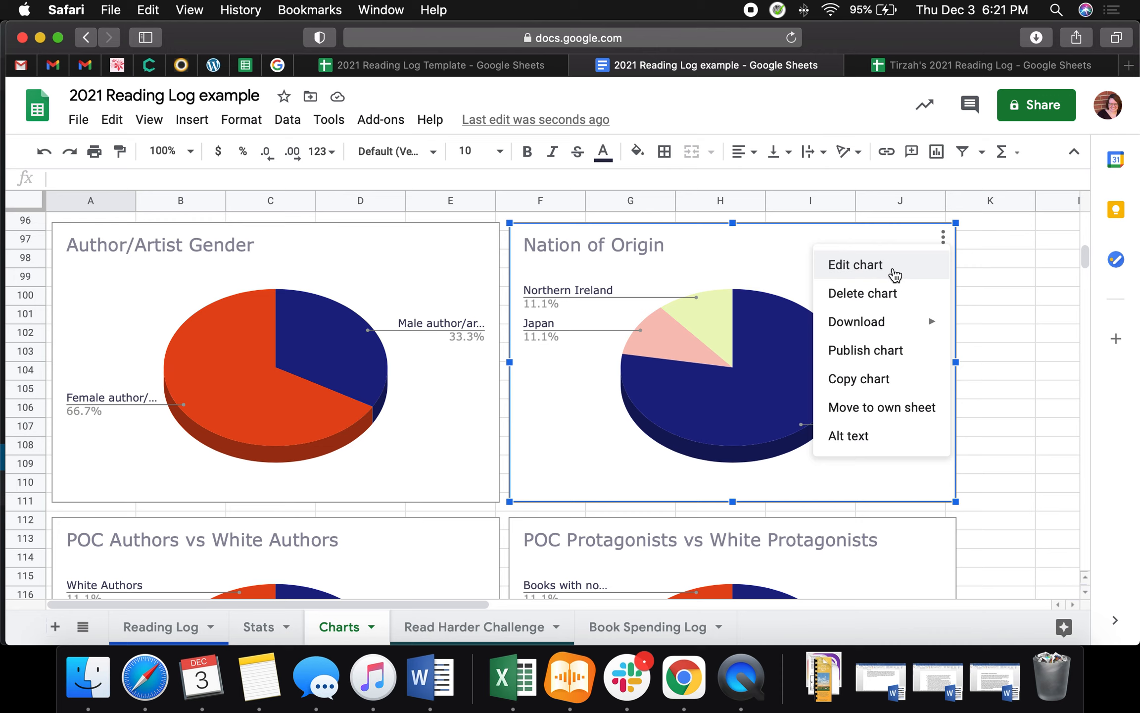
{"action": "left_click", "coordinate": [894, 274]}
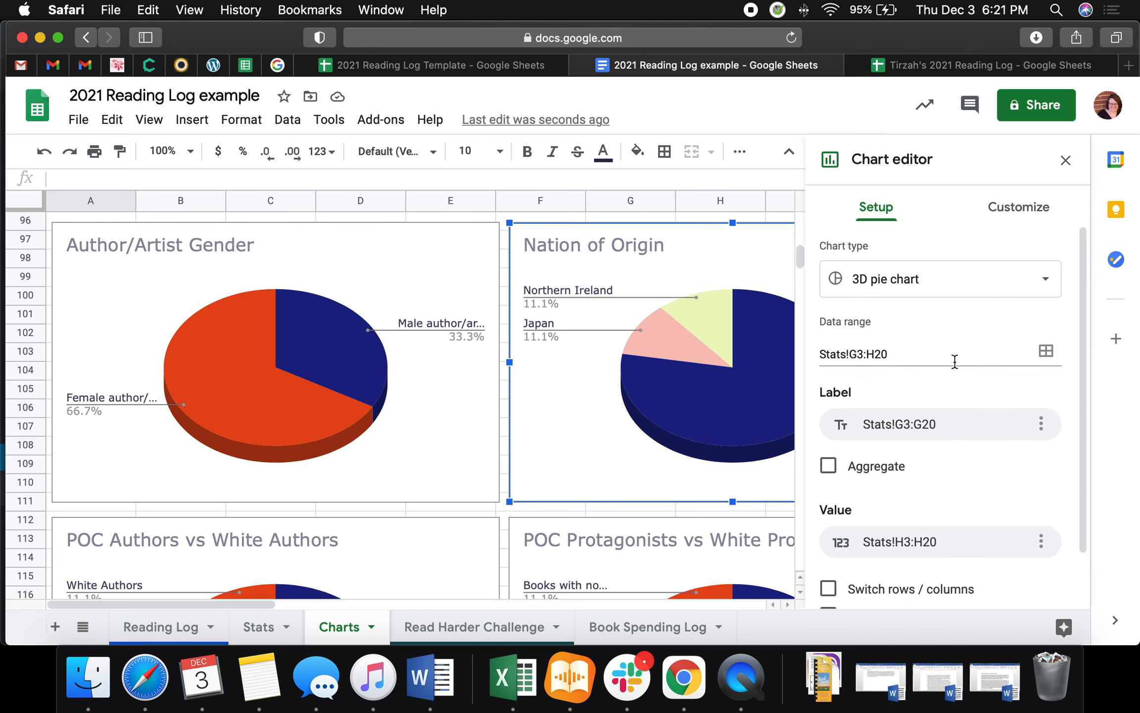
Reselect Stats!G3:H20 as the data range of the Nation of Origin pie chart, return to the Charts sheet and close the chart editor.
{"action": "scroll", "coordinate": [954, 361], "scroll_direction": "down", "scroll_amount": 1}
{"action": "scroll", "coordinate": [955, 359], "scroll_direction": "up", "scroll_amount": 1}
{"action": "left_click", "coordinate": [1046, 353]}
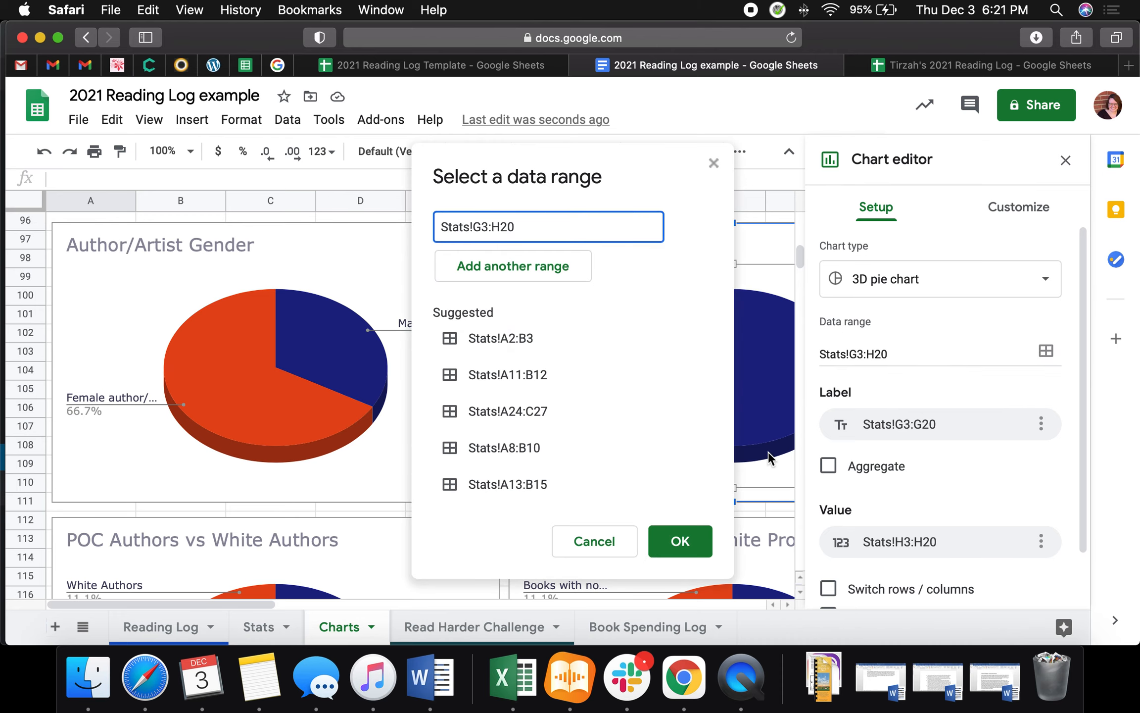
{"action": "left_click", "coordinate": [258, 627]}
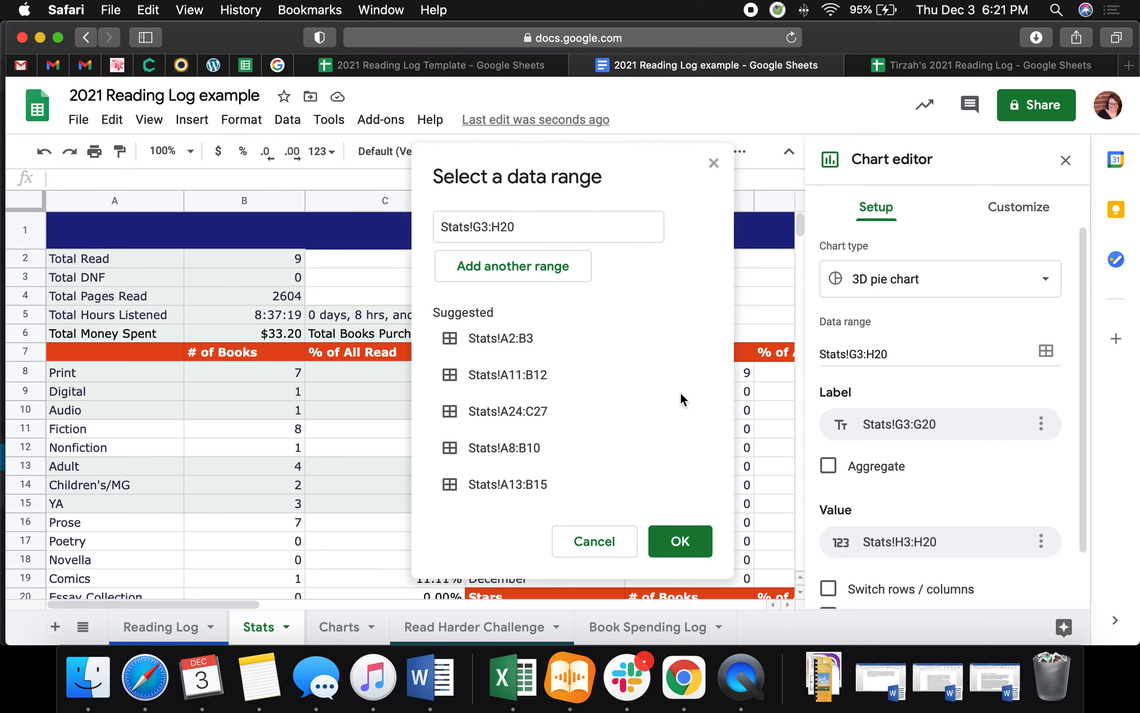
{"action": "left_click_drag", "start_coordinate": [653, 167], "coordinate": [343, 172]}
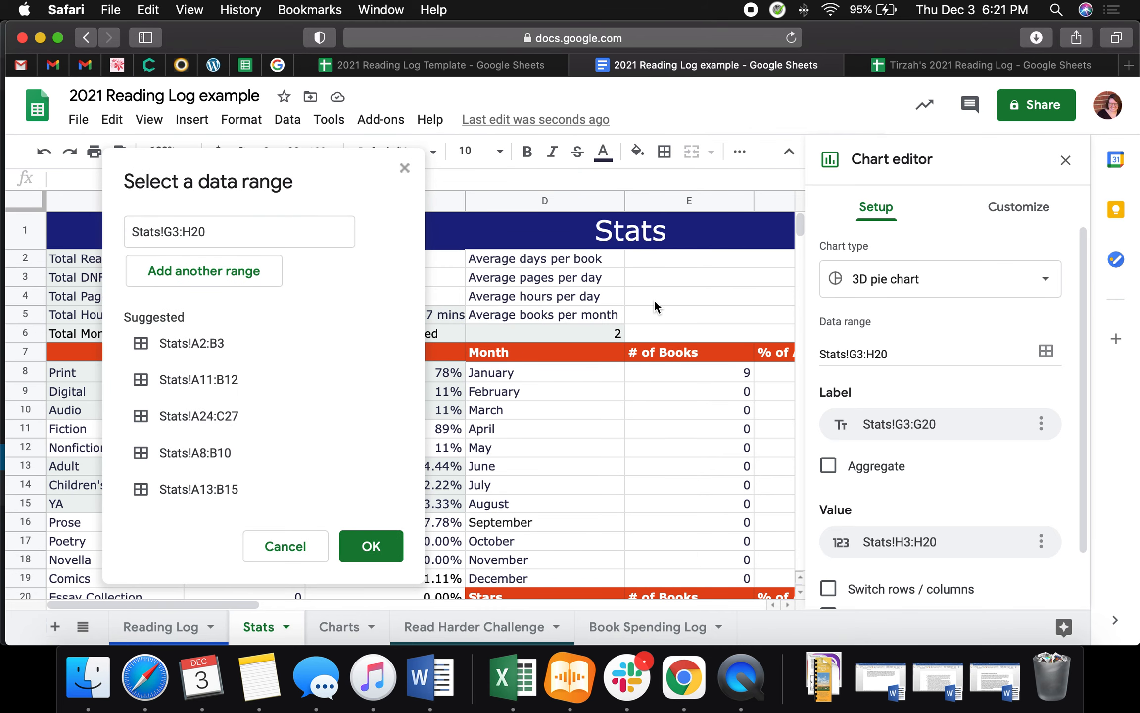
{"action": "scroll", "coordinate": [654, 303], "scroll_direction": "right", "scroll_amount": 5}
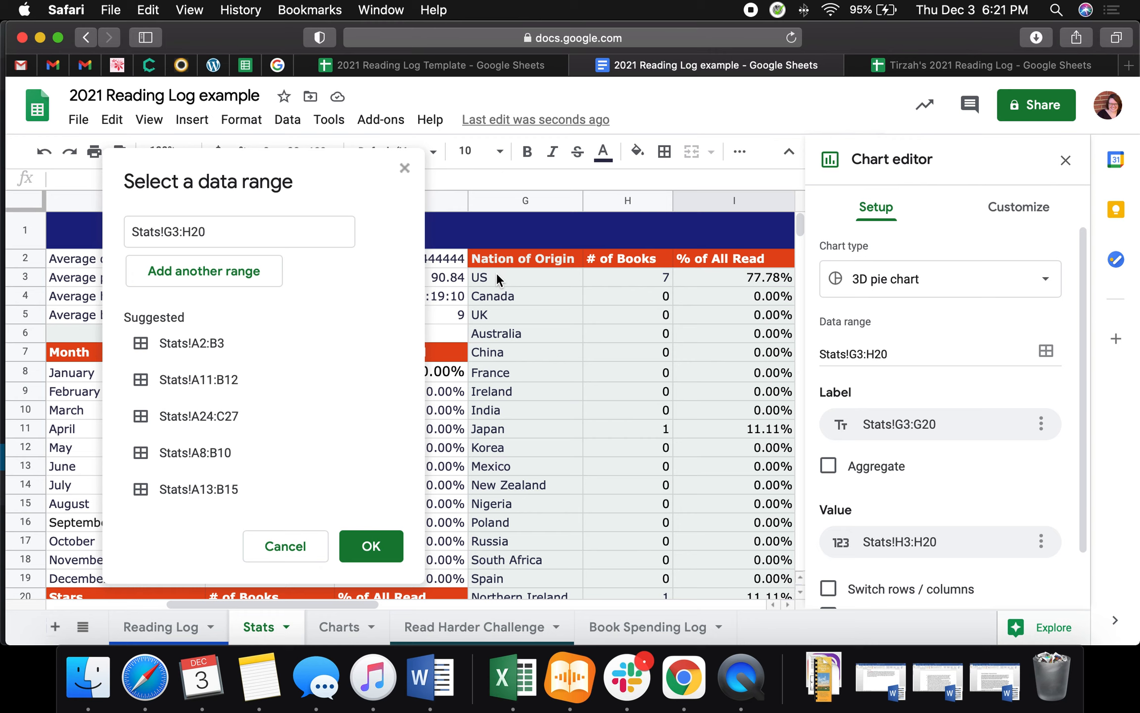
{"action": "scroll", "coordinate": [502, 274], "scroll_direction": "down", "scroll_amount": 2}
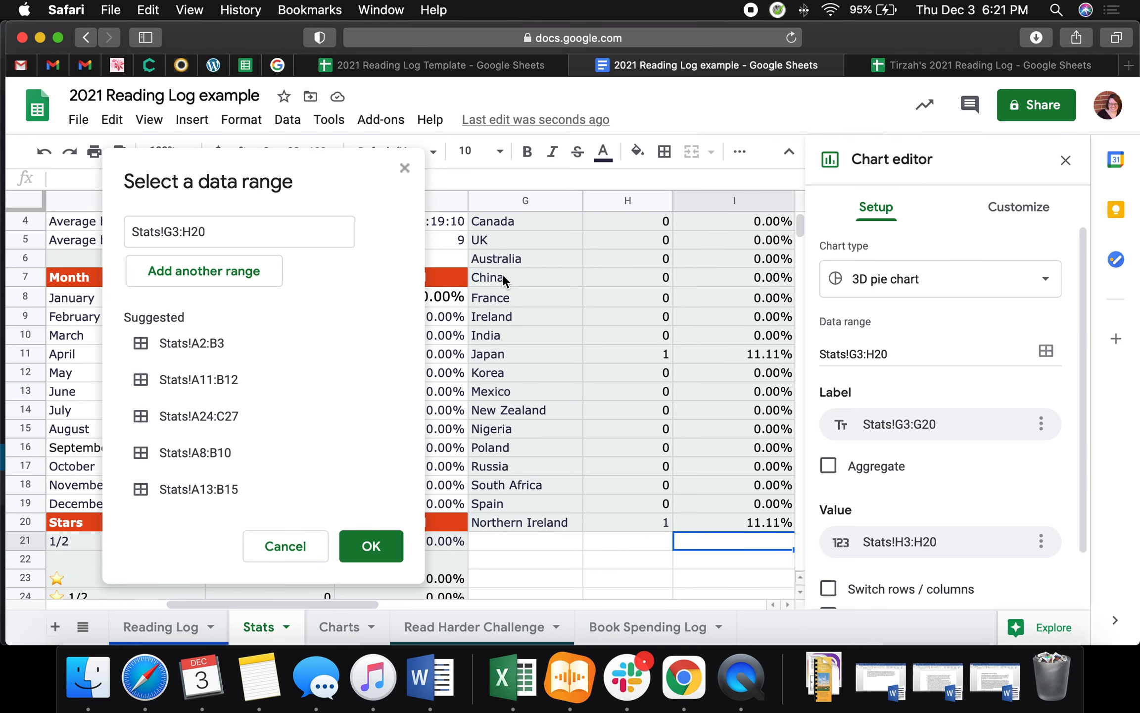
{"action": "scroll", "coordinate": [502, 274], "scroll_direction": "up", "scroll_amount": 2}
{"action": "left_click_drag", "start_coordinate": [502, 274], "coordinate": [641, 600]}
{"action": "left_click", "coordinate": [371, 546]}
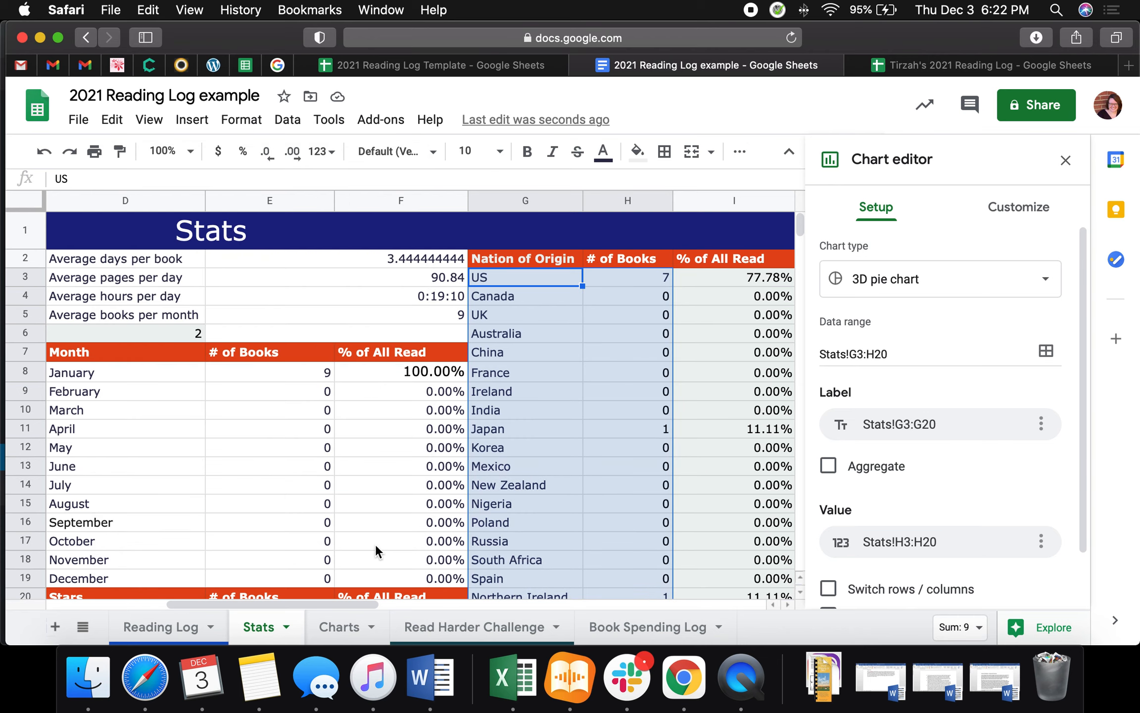
{"action": "left_click", "coordinate": [341, 627]}
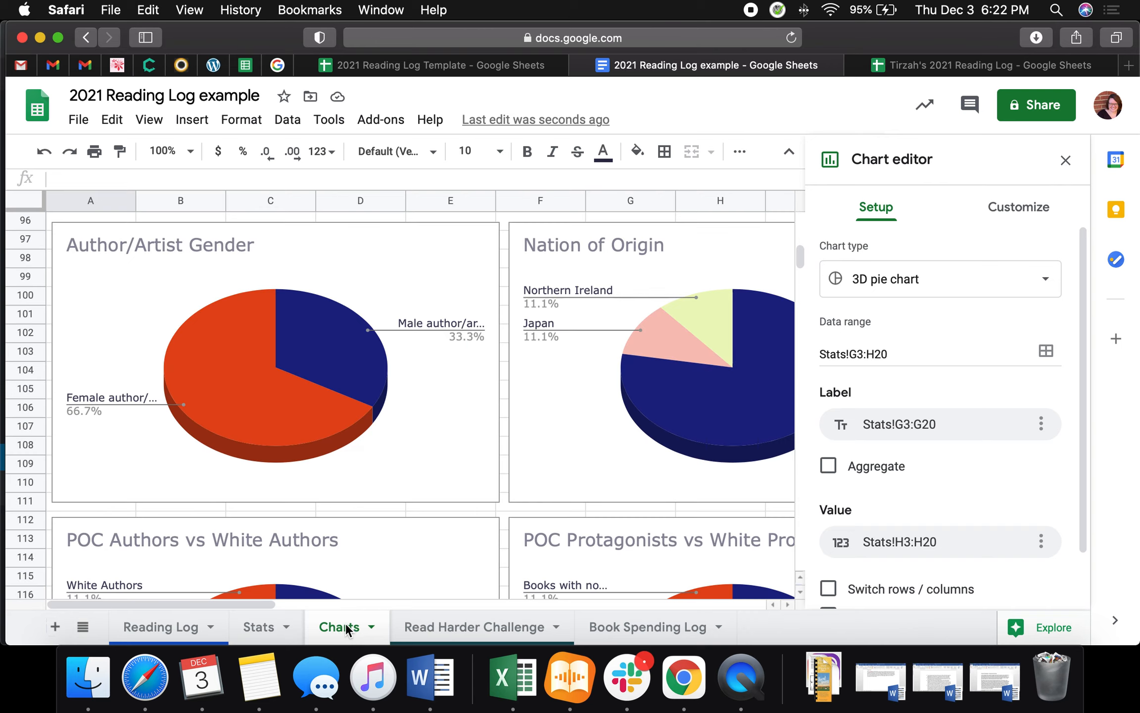
{"action": "left_click", "coordinate": [1066, 160]}
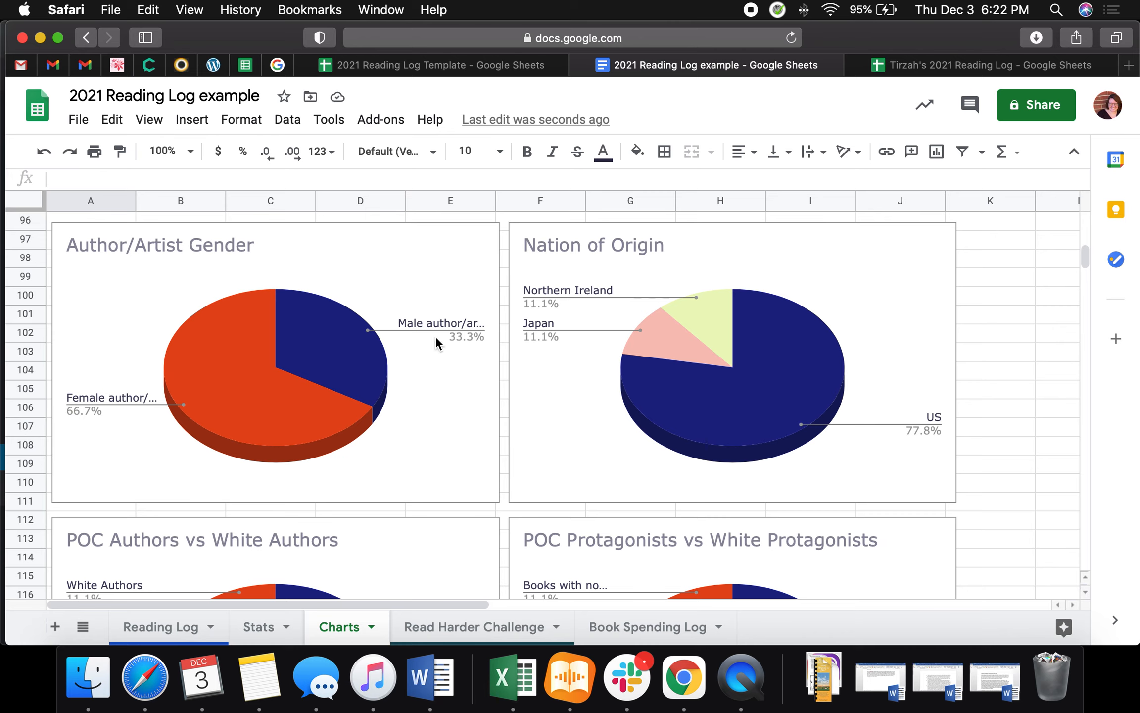
Mark the Book Club paperback in row 4 of the Book Spending Log sheet as read with an X.
{"action": "scroll", "coordinate": [375, 341], "scroll_direction": "down", "scroll_amount": 2}
{"action": "scroll", "coordinate": [375, 342], "scroll_direction": "down", "scroll_amount": 8}
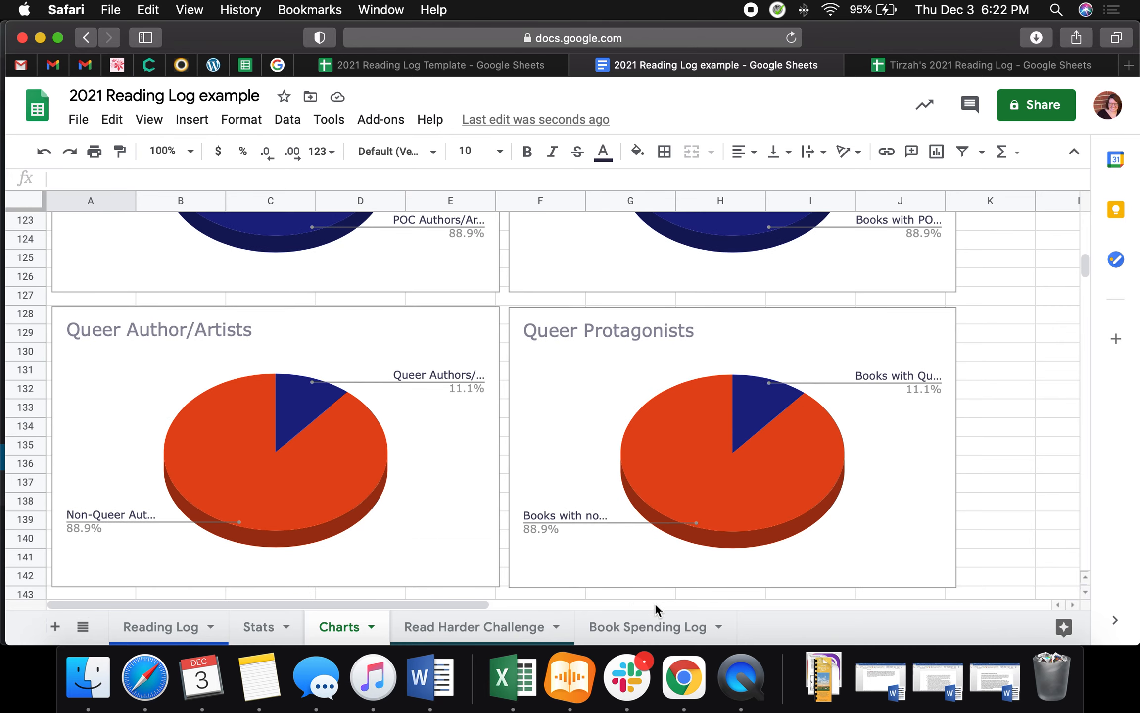
{"action": "left_click", "coordinate": [658, 629]}
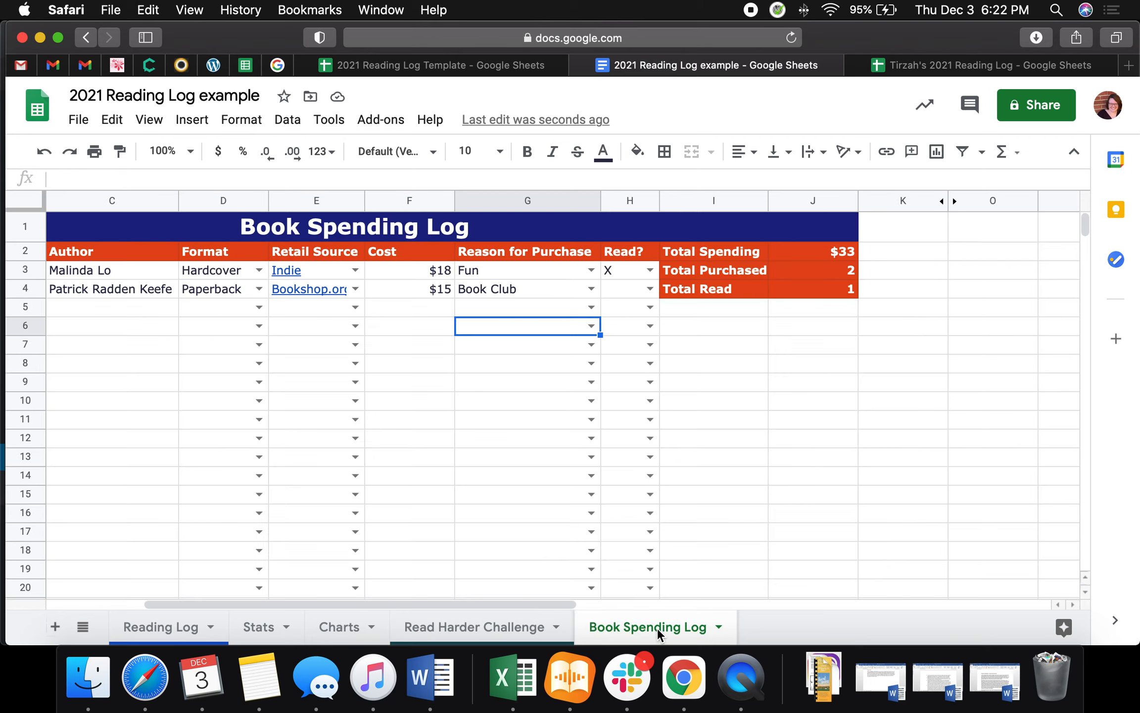
{"action": "left_click", "coordinate": [650, 289]}
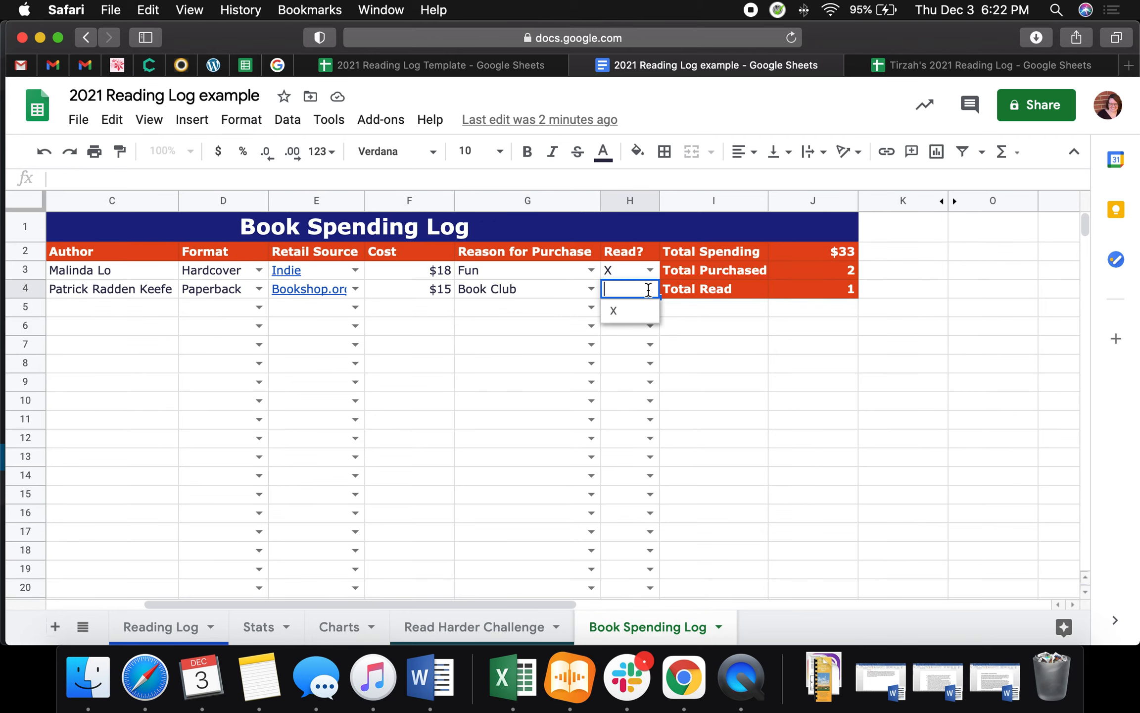
{"action": "left_click", "coordinate": [641, 317]}
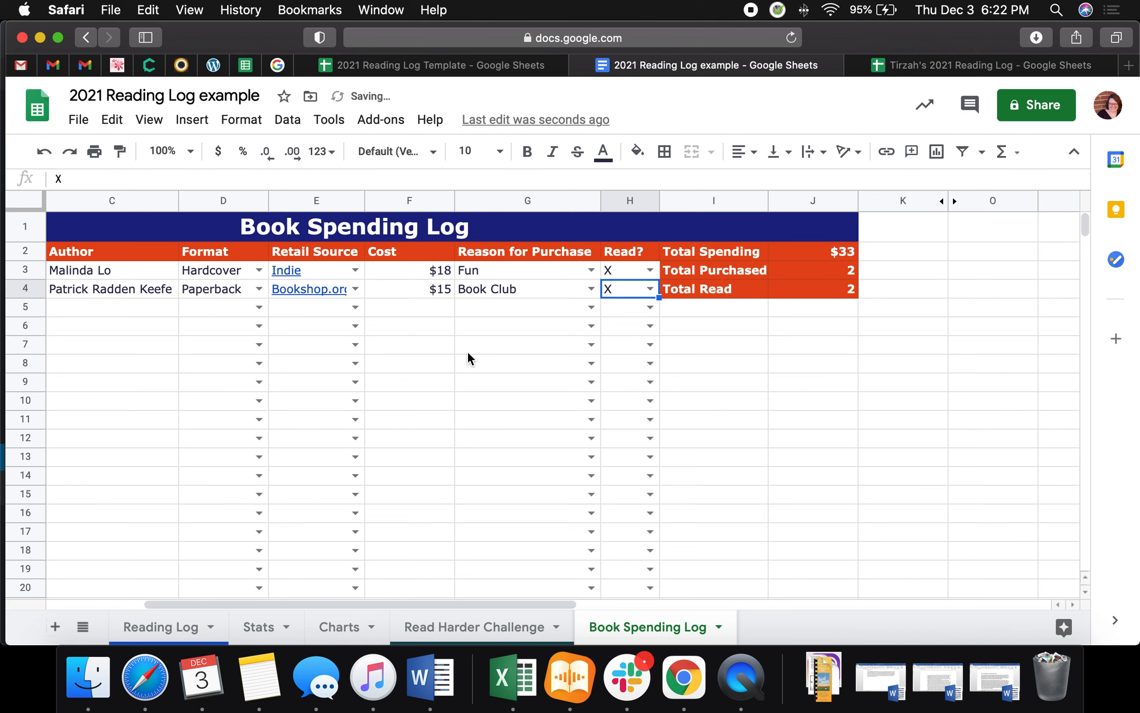
Review the Format and Fiction/Nonfiction choices available for Say Nothing in the Reading Log sheet, leaving its entries as they are.
{"action": "left_click", "coordinate": [182, 626]}
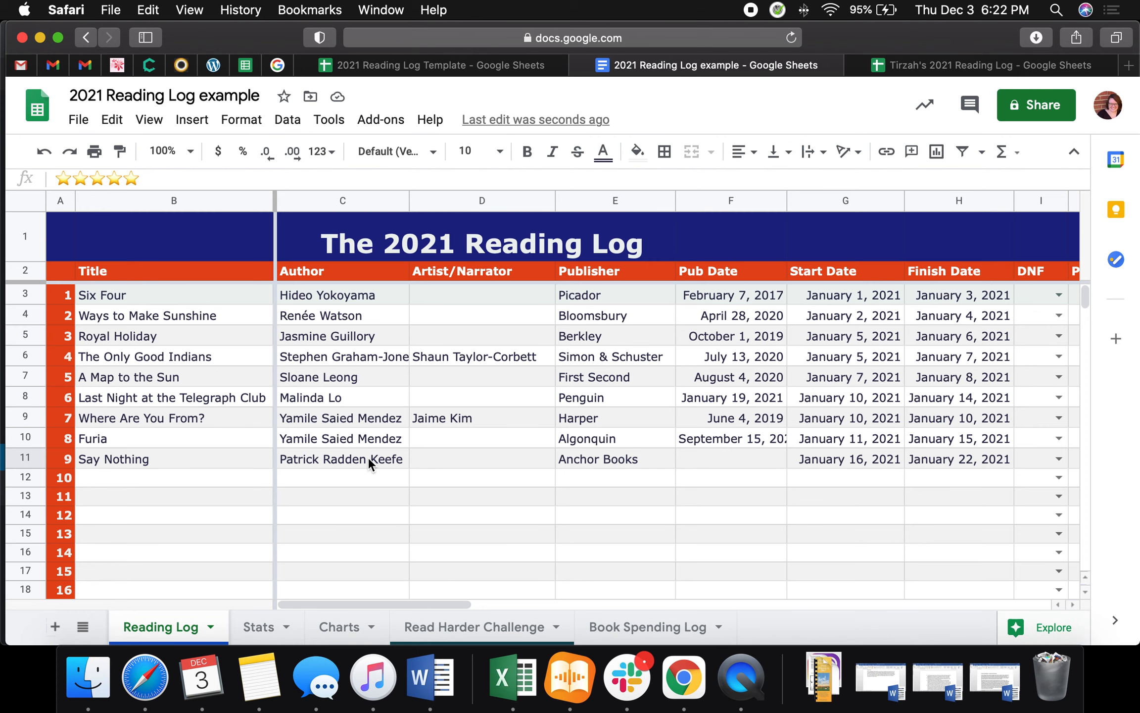
{"action": "scroll", "coordinate": [368, 457], "scroll_direction": "right", "scroll_amount": 5}
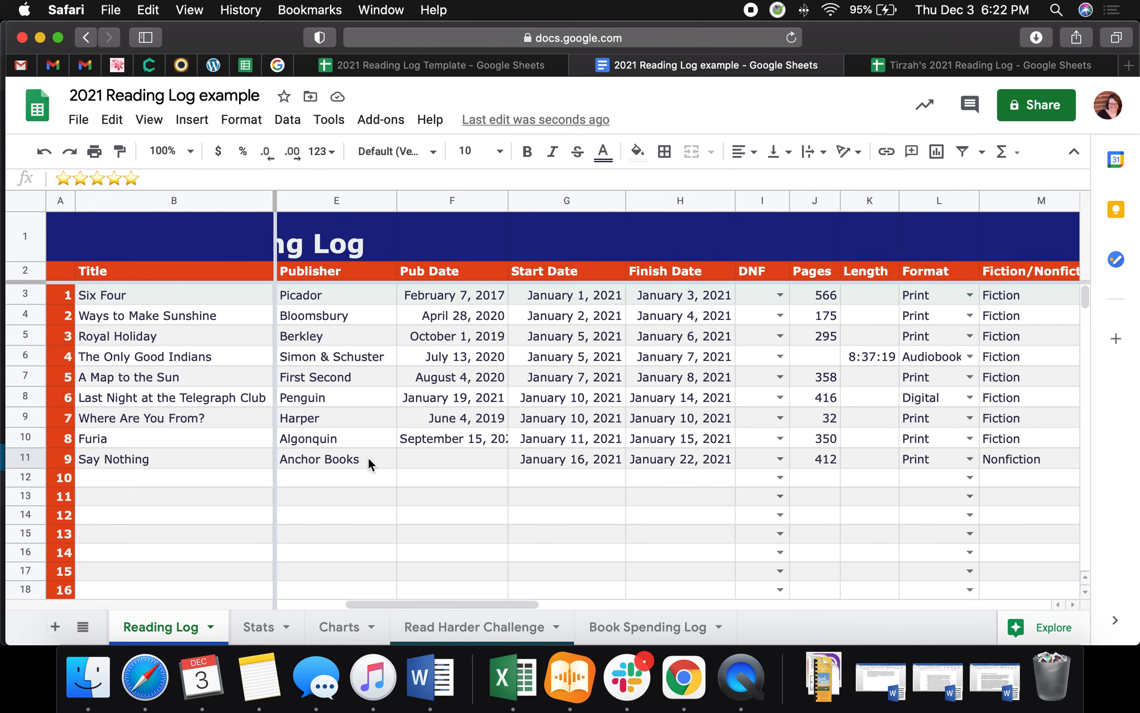
{"action": "scroll", "coordinate": [367, 461], "scroll_direction": "right", "scroll_amount": 3}
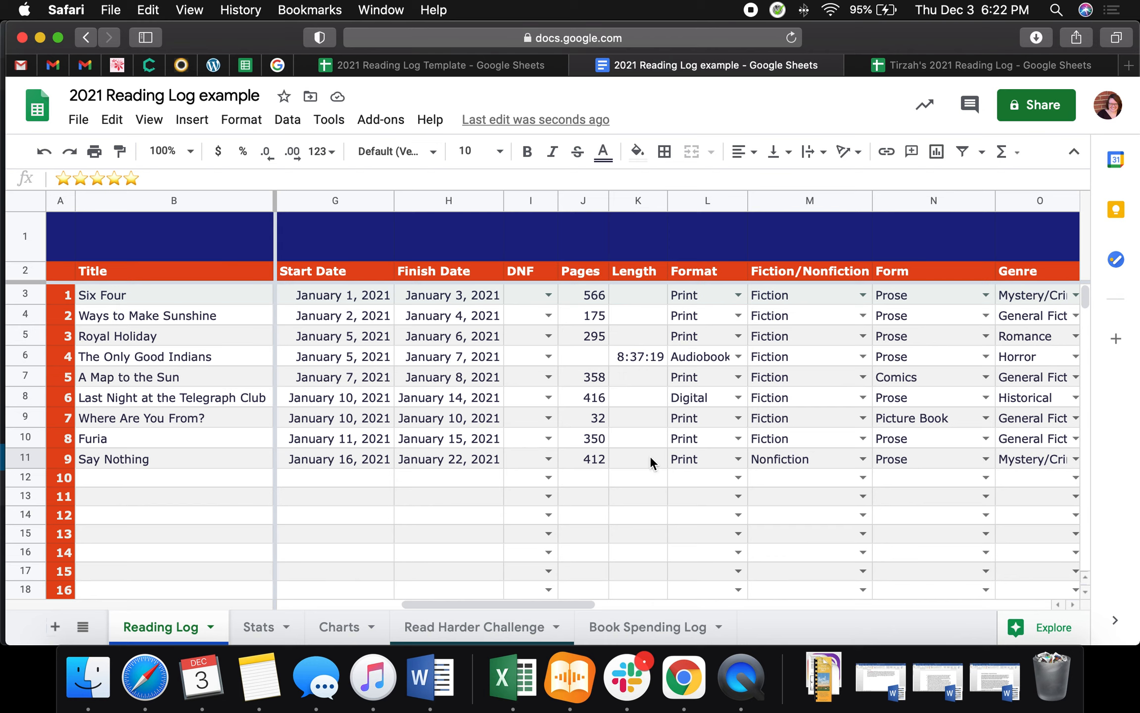
{"action": "left_click", "coordinate": [739, 455]}
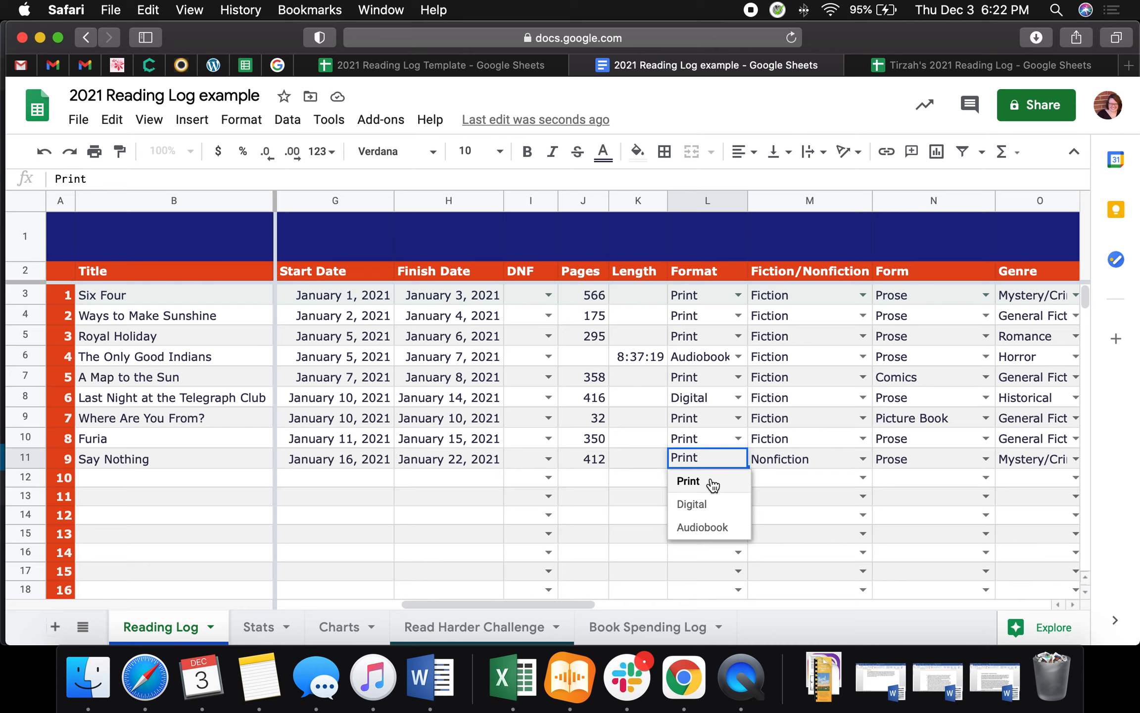
{"action": "left_click", "coordinate": [819, 479]}
{"action": "left_click", "coordinate": [863, 462]}
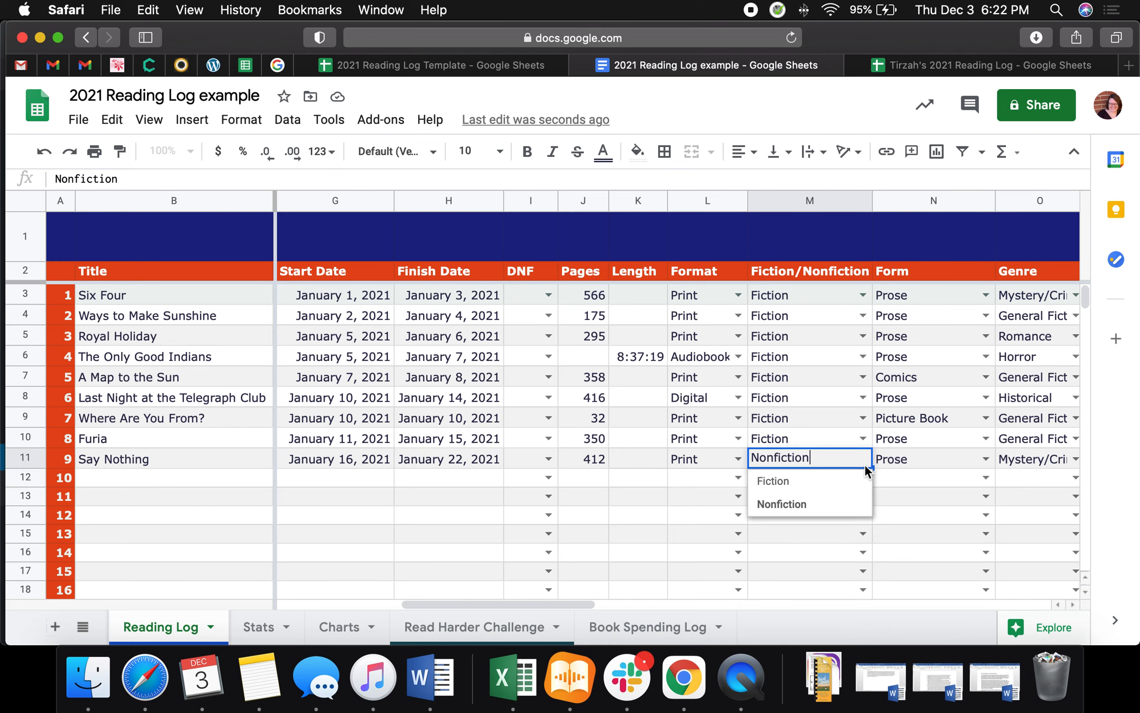
{"action": "left_click", "coordinate": [930, 489]}
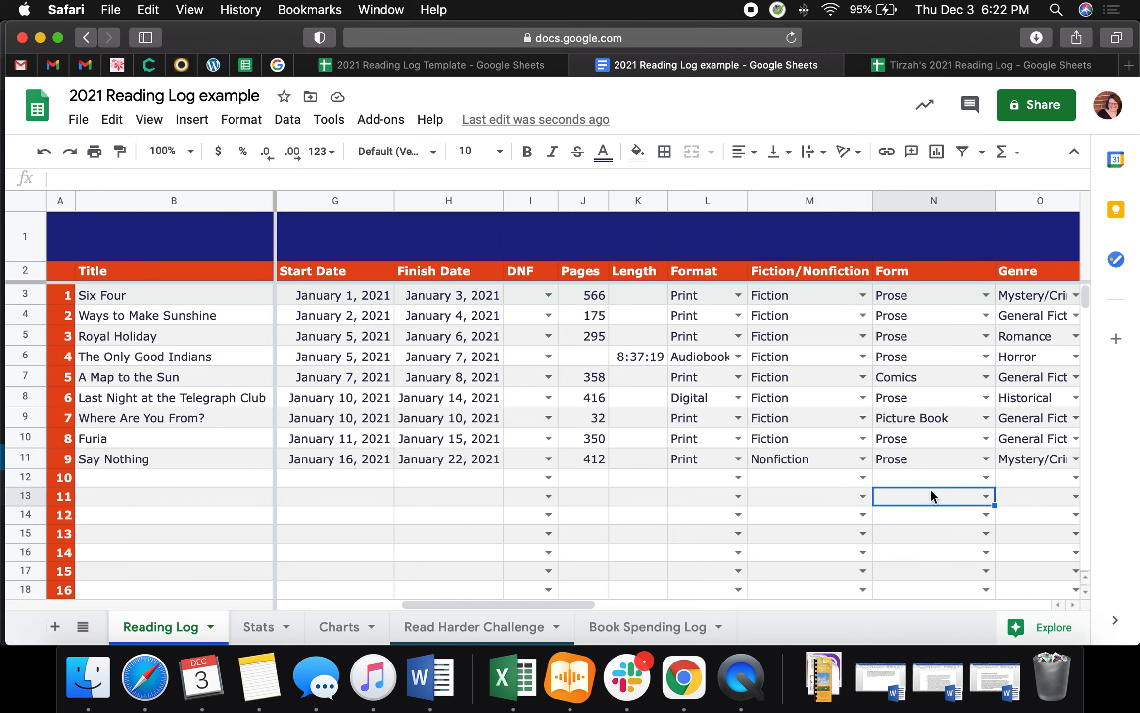
Look through the Form and Genre choices available for Say Nothing without picking a new option.
{"action": "scroll", "coordinate": [929, 489], "scroll_direction": "right", "scroll_amount": 5}
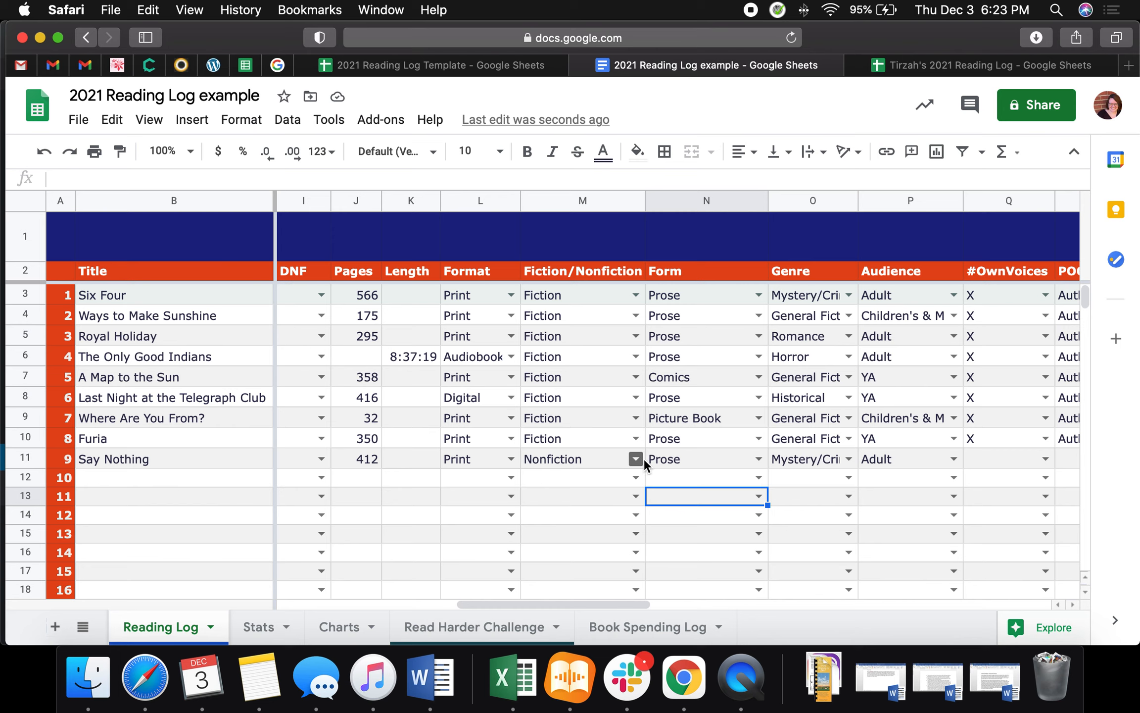
{"action": "left_click", "coordinate": [759, 458]}
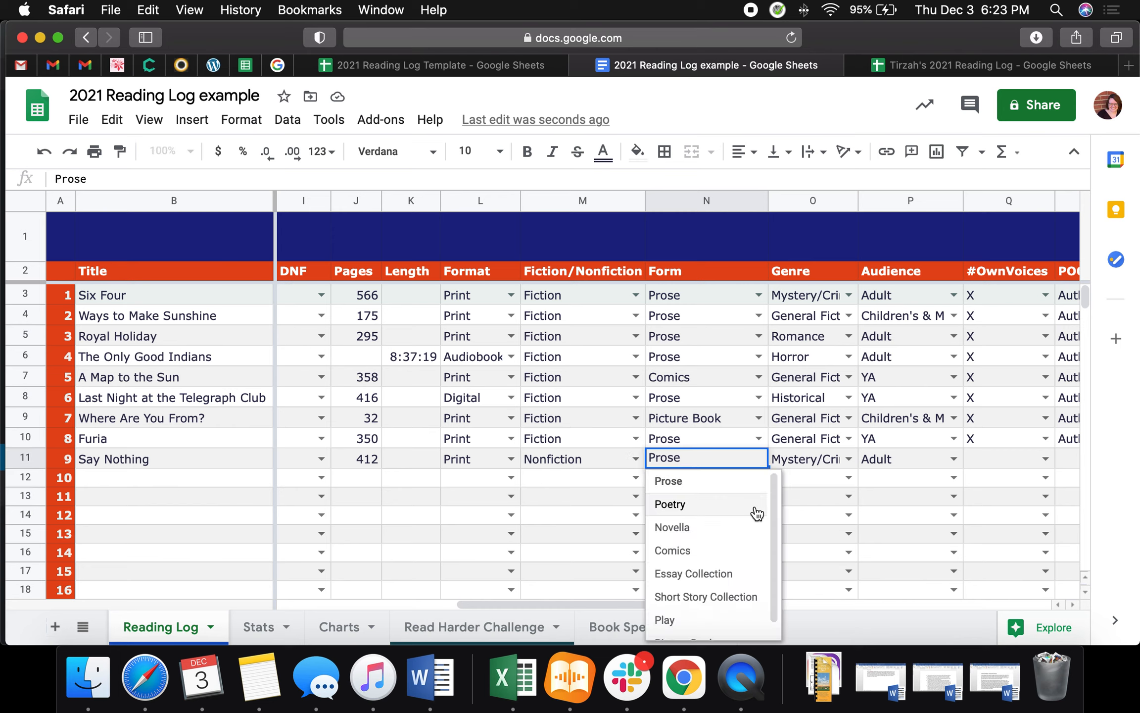
{"action": "scroll", "coordinate": [756, 509], "scroll_direction": "down", "scroll_amount": 1}
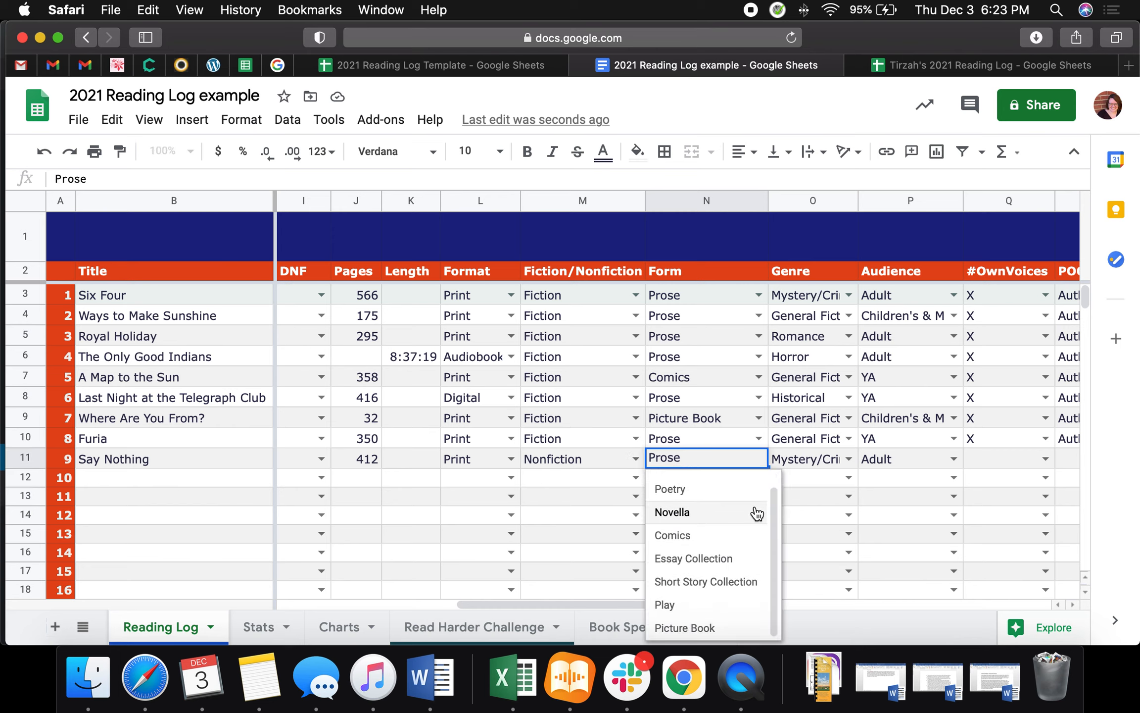
{"action": "scroll", "coordinate": [756, 513], "scroll_direction": "up", "scroll_amount": 1}
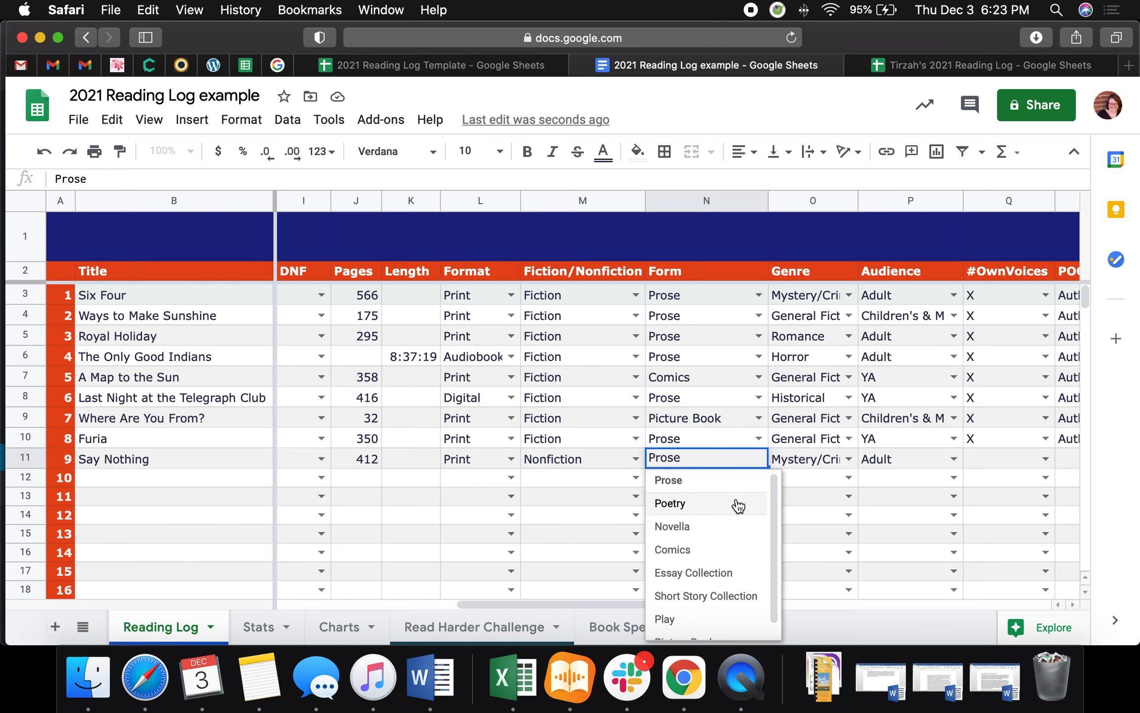
{"action": "scroll", "coordinate": [738, 505], "scroll_direction": "down", "scroll_amount": 1}
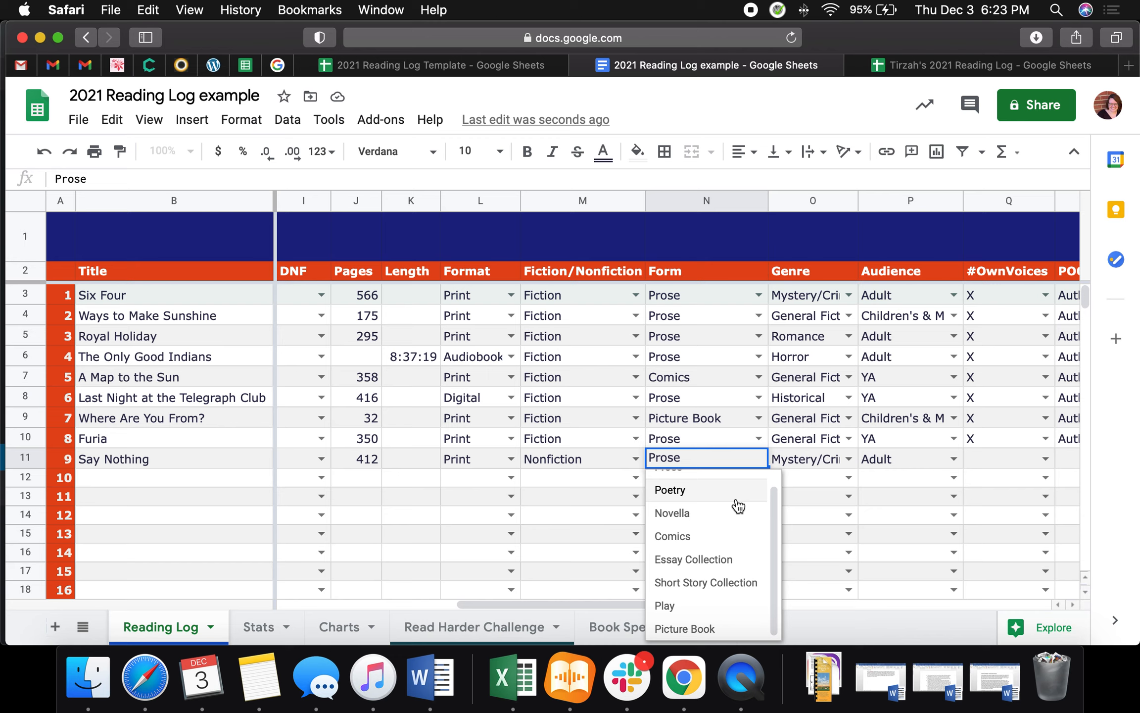
{"action": "left_click", "coordinate": [588, 497]}
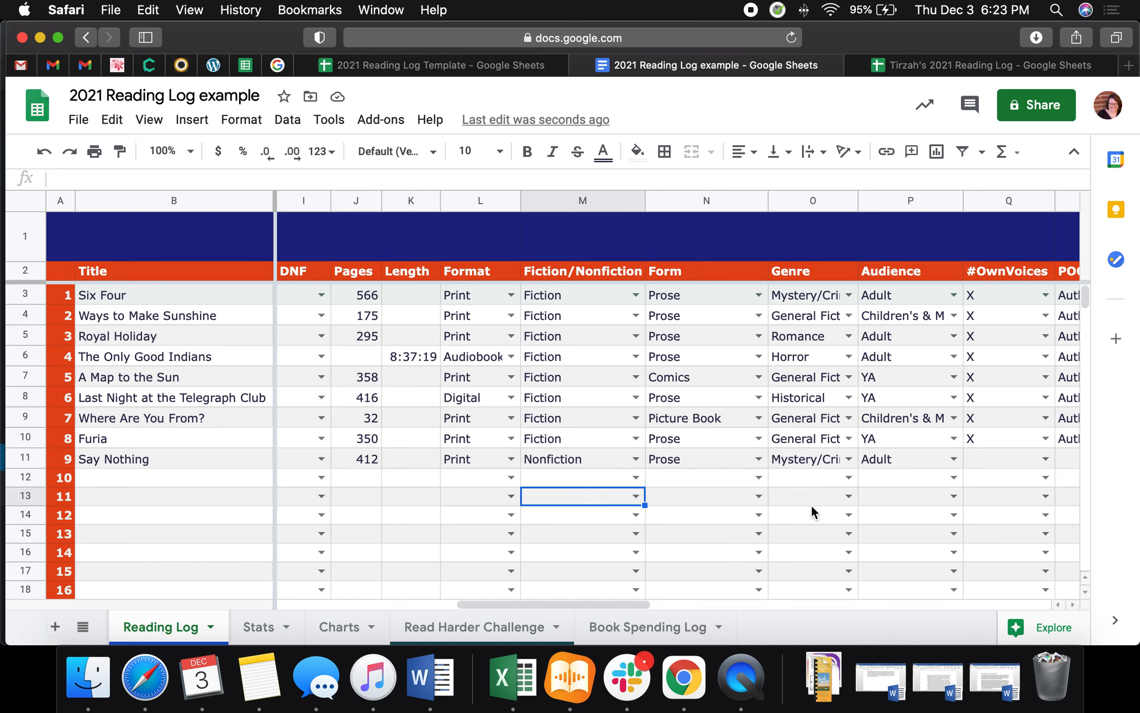
{"action": "left_click", "coordinate": [849, 459]}
{"action": "scroll", "coordinate": [837, 519], "scroll_direction": "down", "scroll_amount": 3}
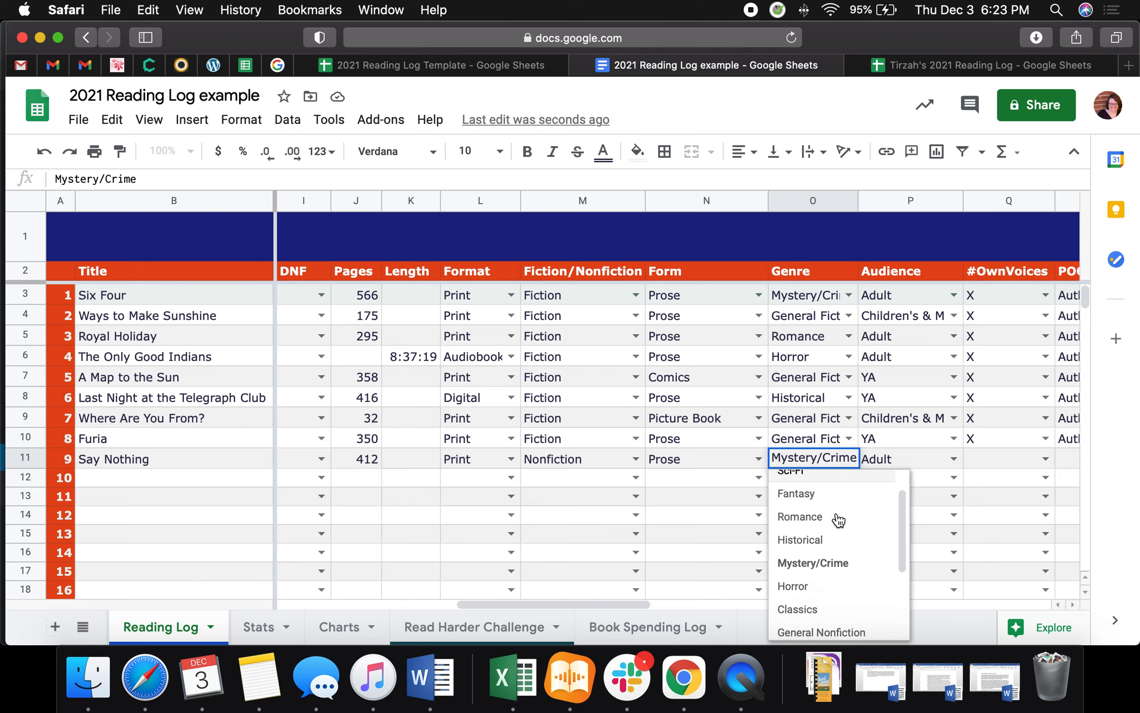
{"action": "scroll", "coordinate": [839, 520], "scroll_direction": "down", "scroll_amount": 1}
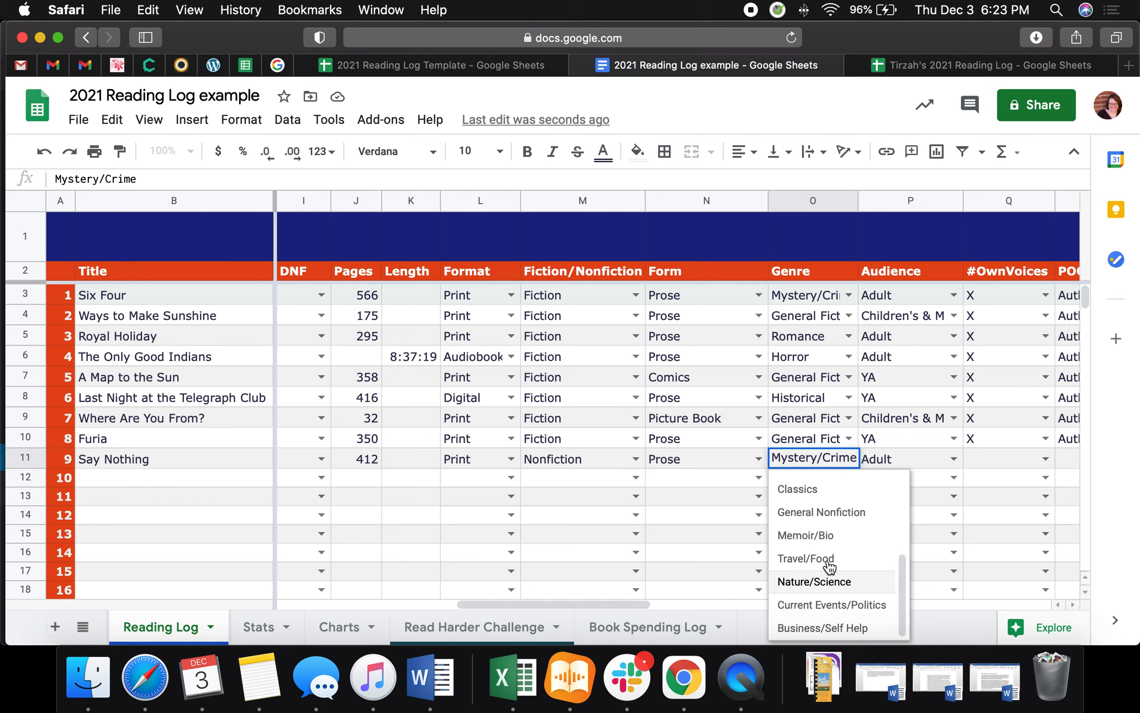
{"action": "scroll", "coordinate": [826, 545], "scroll_direction": "up", "scroll_amount": 3}
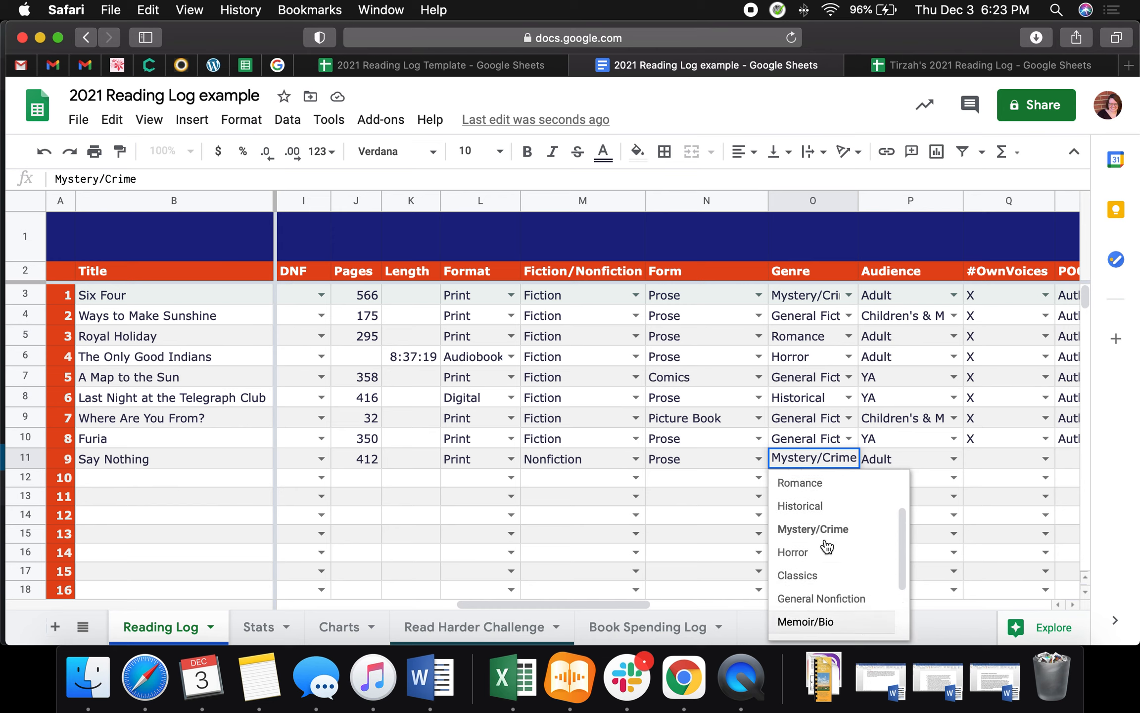
{"action": "left_click", "coordinate": [733, 499]}
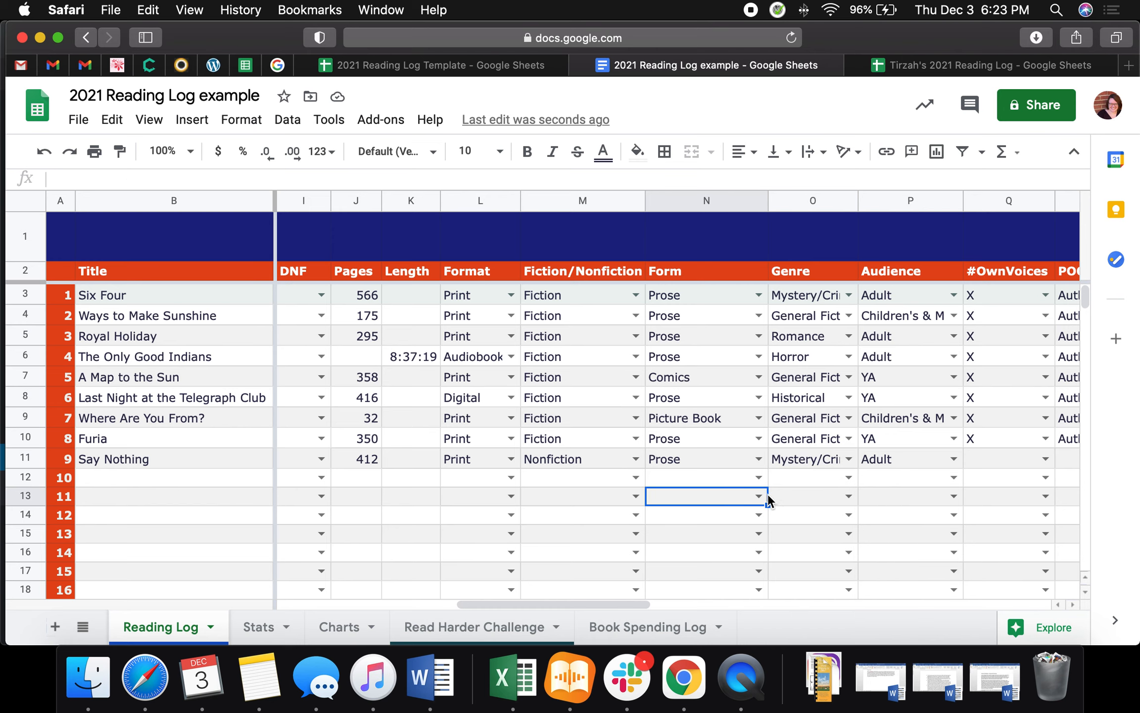
Check the POC? choices for Furia and the Creator Gender choices in row 12, without selecting any.
{"action": "scroll", "coordinate": [893, 438], "scroll_direction": "right", "scroll_amount": 5}
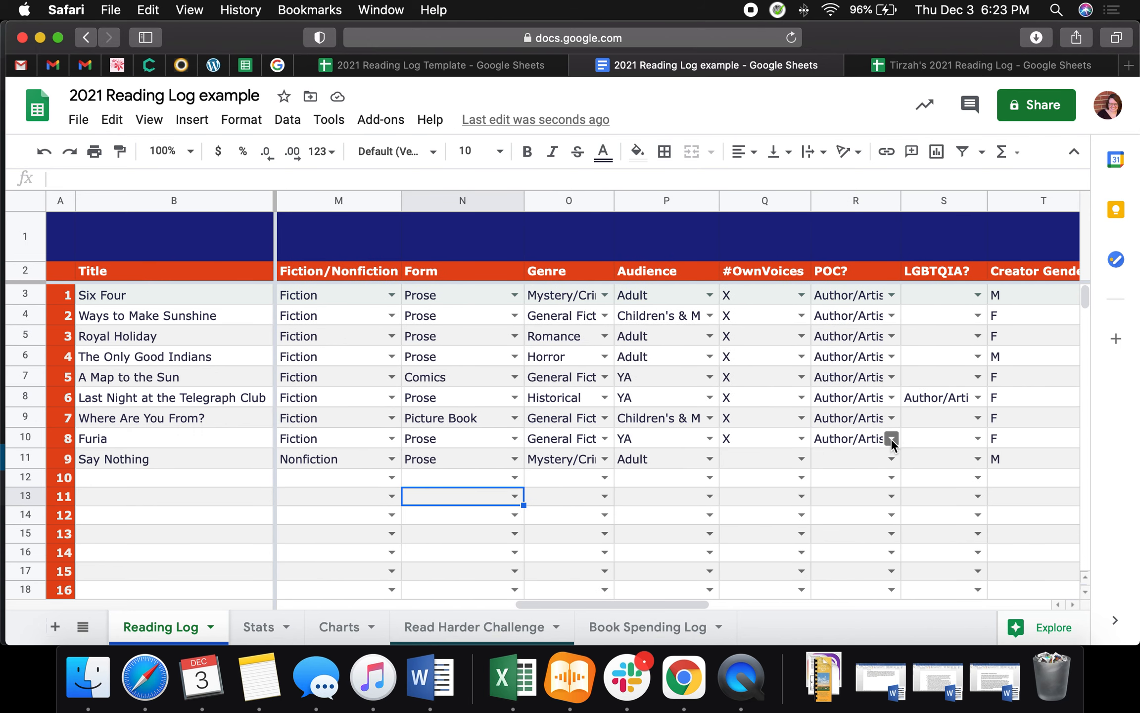
{"action": "left_click", "coordinate": [891, 439]}
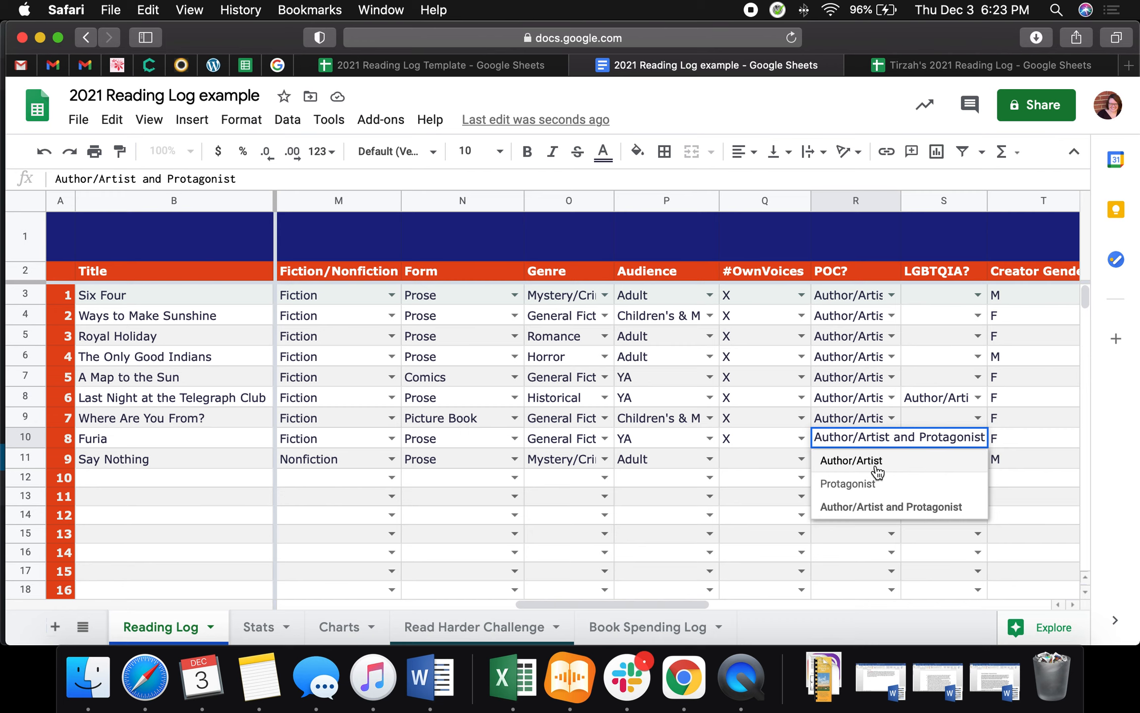
{"action": "left_click", "coordinate": [865, 534]}
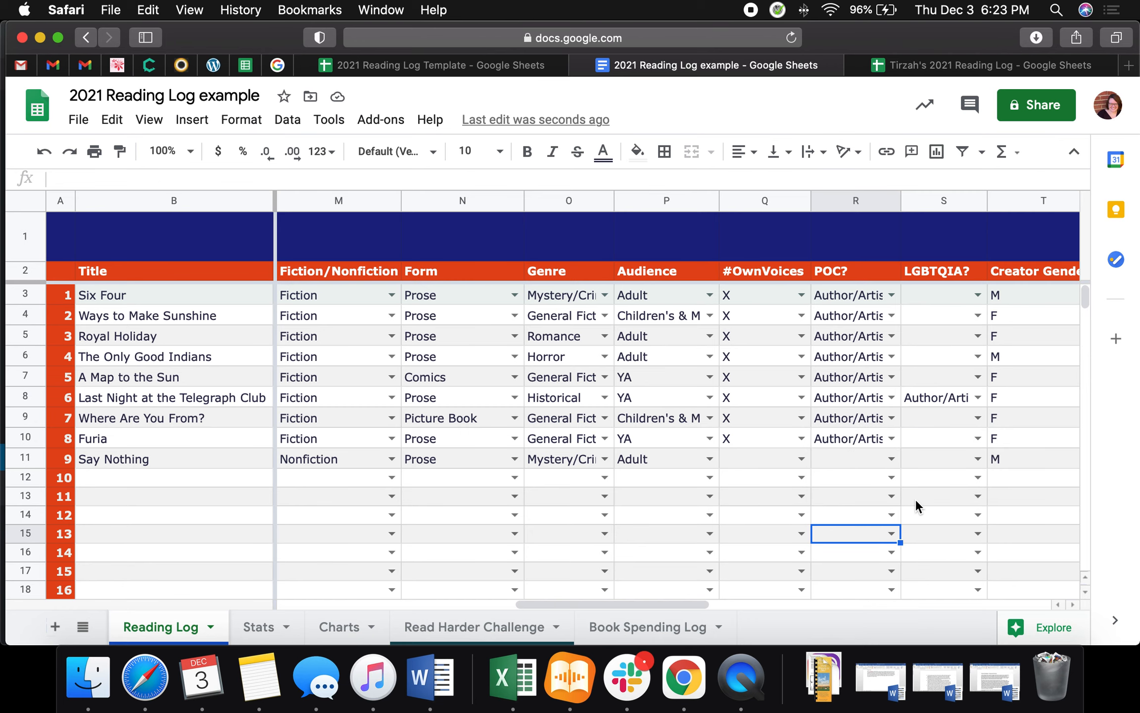
{"action": "scroll", "coordinate": [916, 502], "scroll_direction": "right", "scroll_amount": 3}
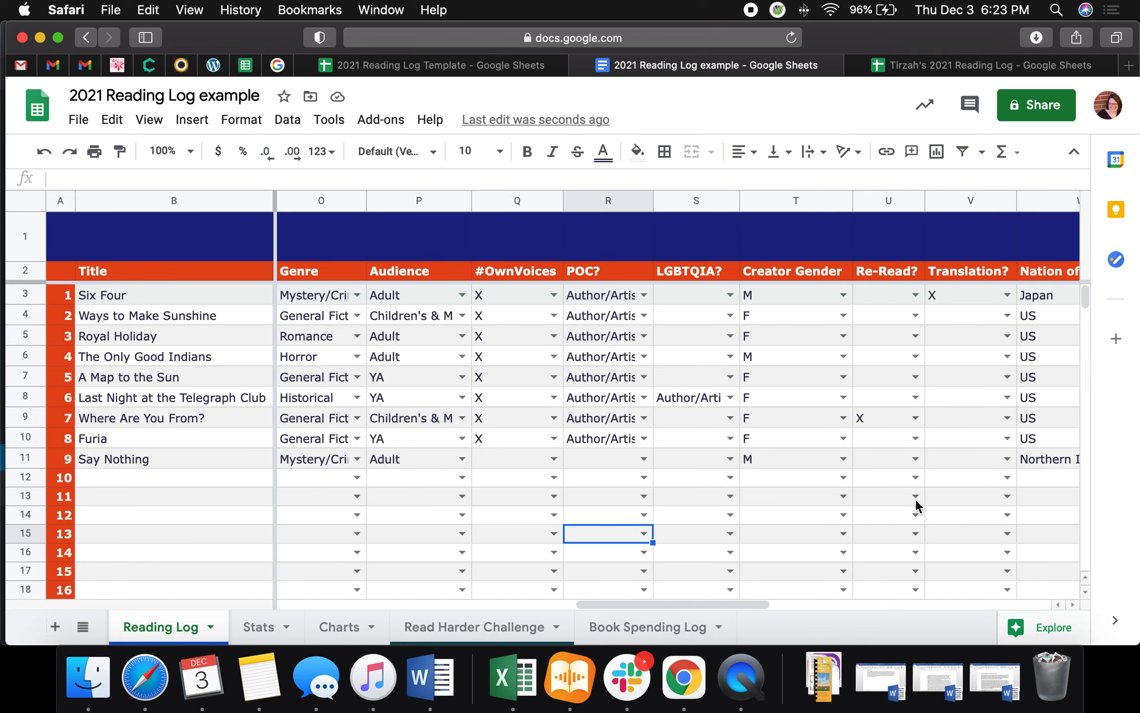
{"action": "left_click", "coordinate": [843, 477]}
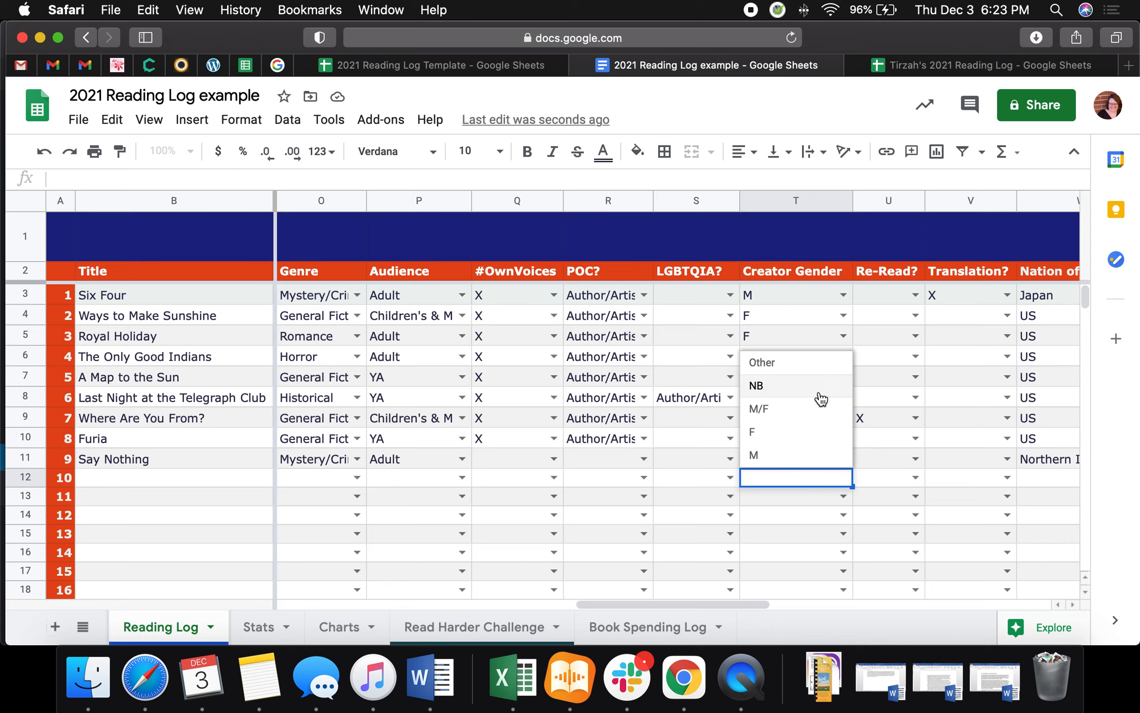
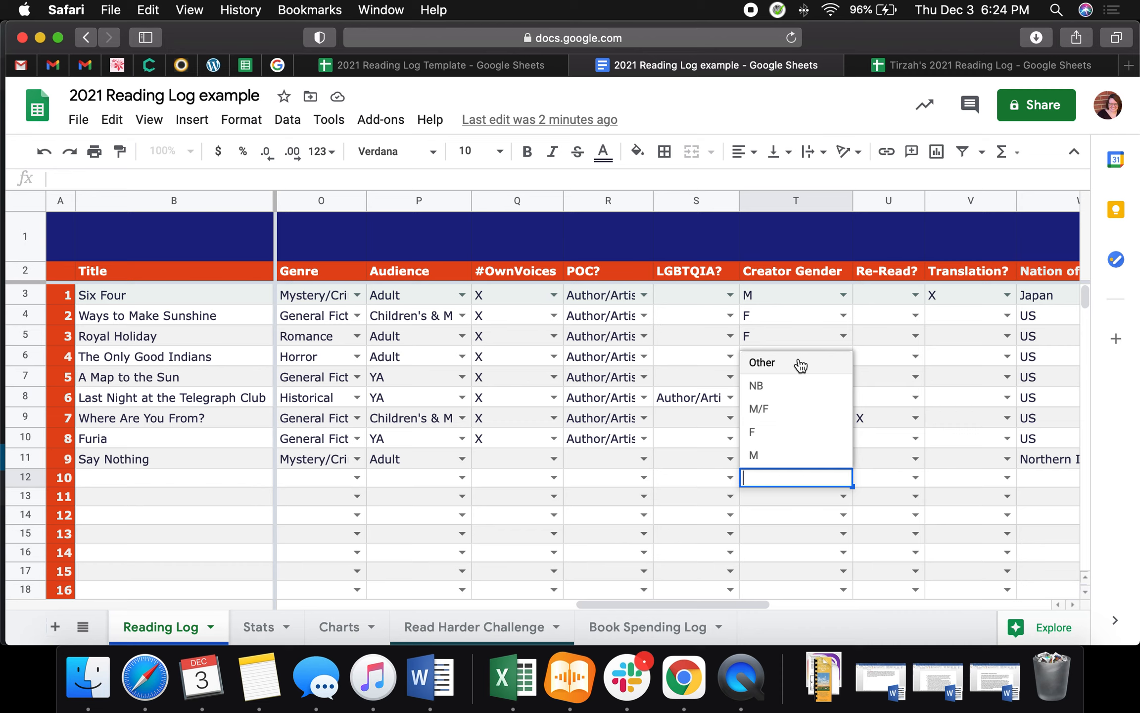
{"action": "left_click", "coordinate": [782, 492]}
{"action": "scroll", "coordinate": [863, 499], "scroll_direction": "right", "scroll_amount": 2}
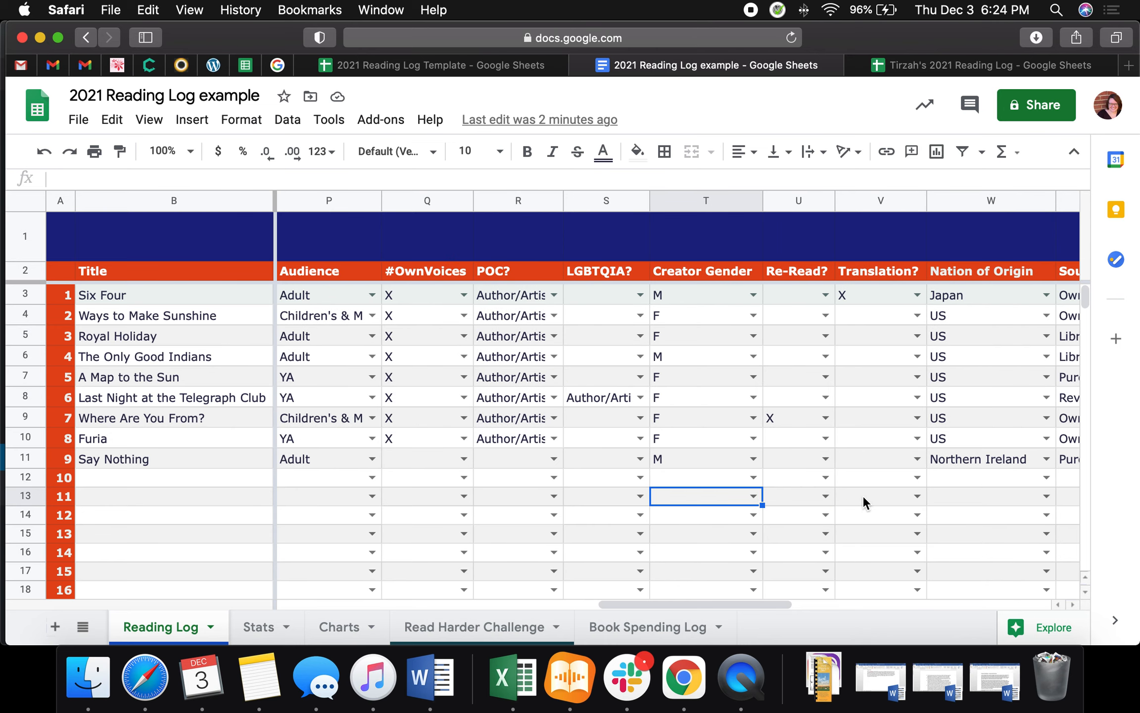
Check the Nation of Origin choices in row 12 of the Reading Log sheet without selecting one.
{"action": "scroll", "coordinate": [857, 463], "scroll_direction": "right", "scroll_amount": 2}
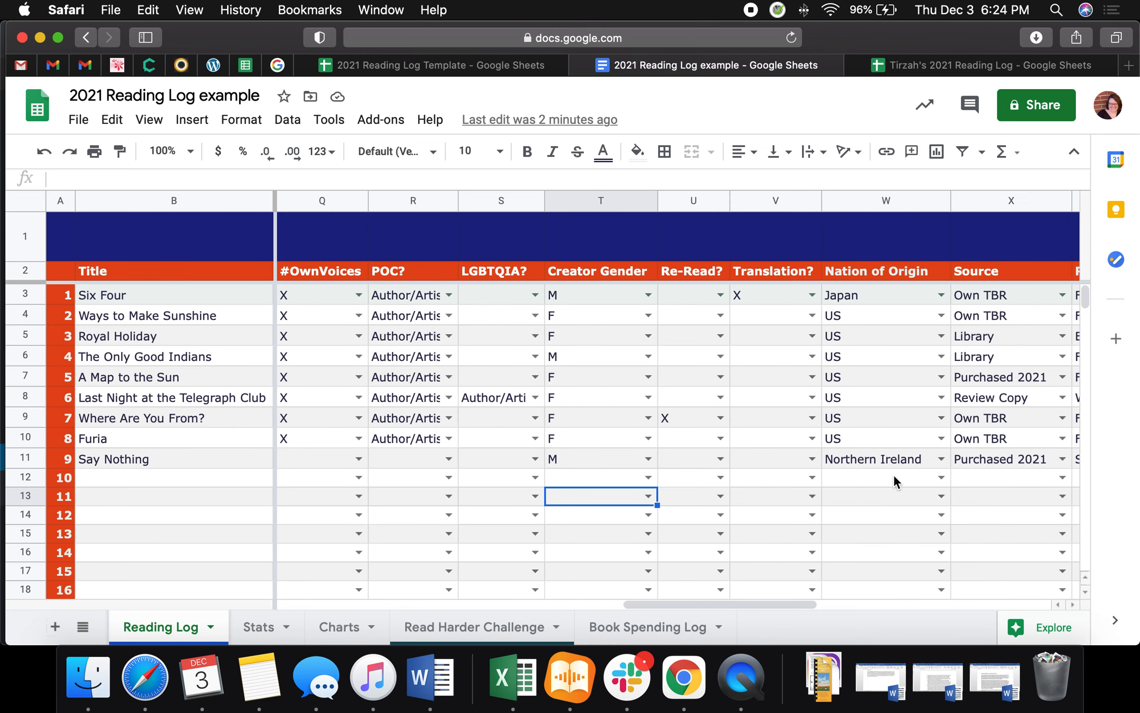
{"action": "left_click", "coordinate": [939, 479]}
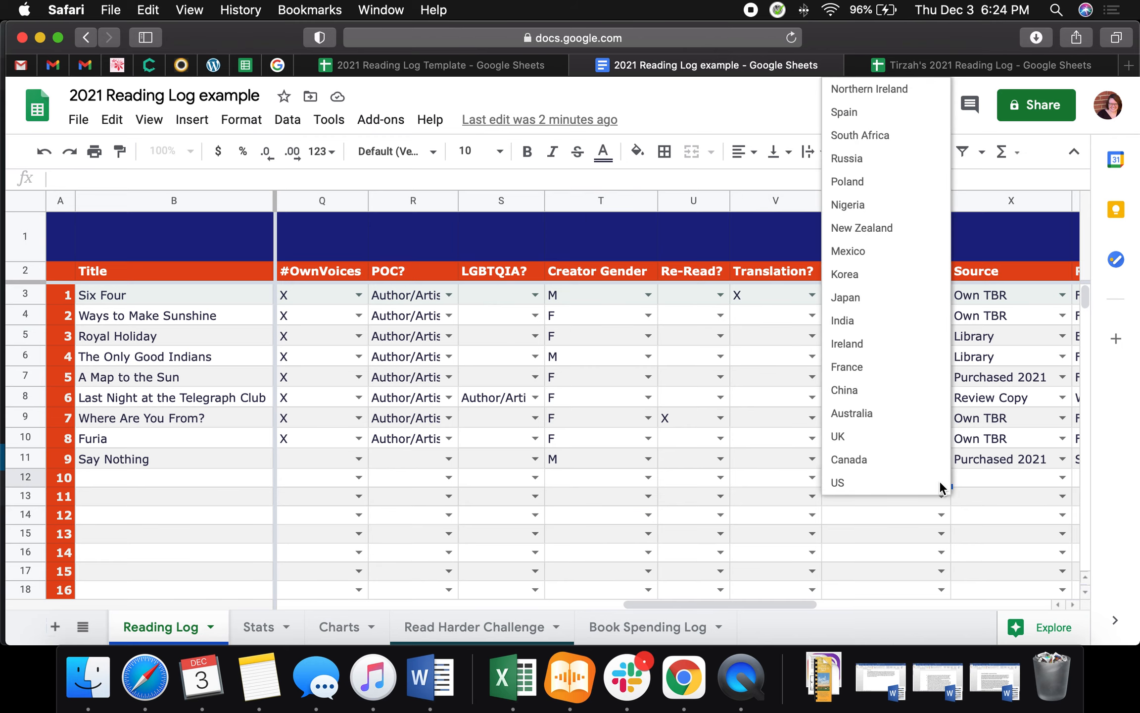
{"action": "left_click", "coordinate": [882, 527]}
Look through the Source and Reason for Reading choices in row 12, leaving both cells empty.
{"action": "scroll", "coordinate": [882, 527], "scroll_direction": "right", "scroll_amount": 4}
{"action": "left_click", "coordinate": [881, 477]}
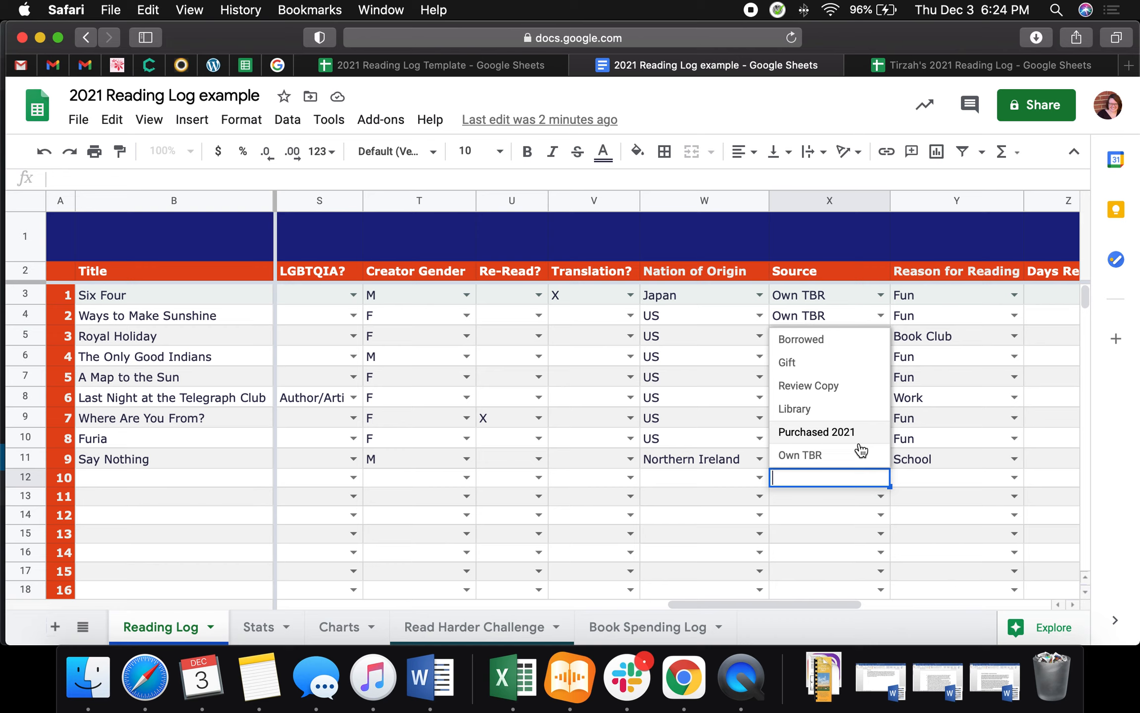
{"action": "left_click", "coordinate": [829, 497]}
{"action": "left_click", "coordinate": [1012, 478]}
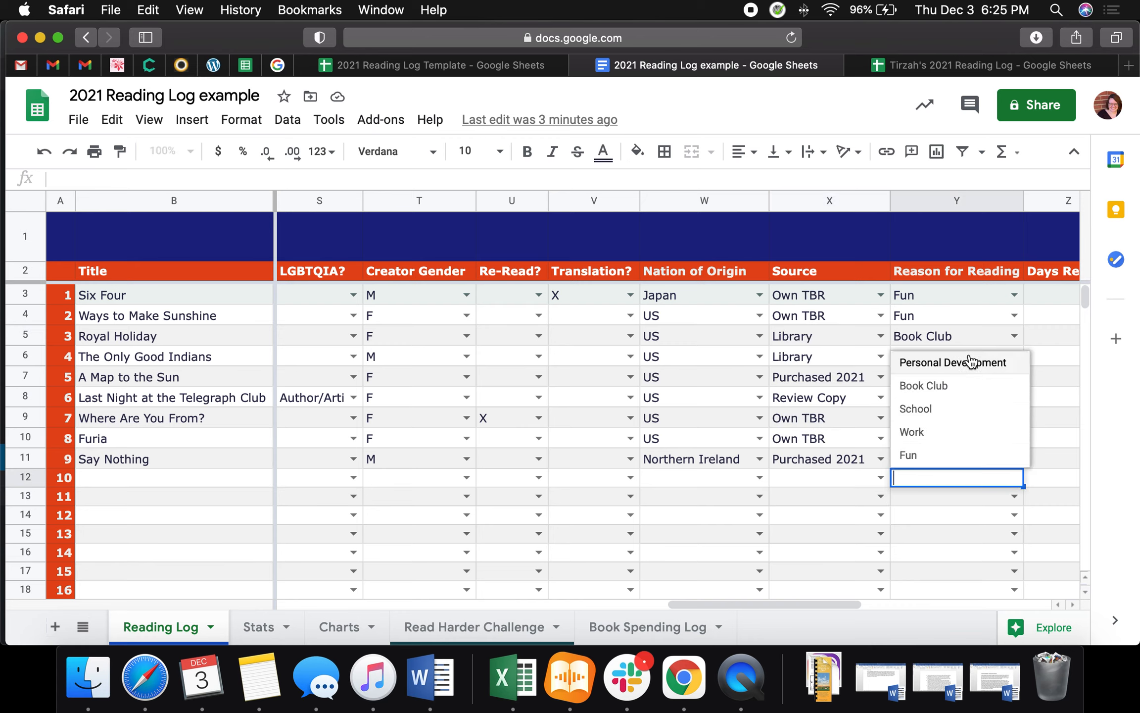
{"action": "left_click", "coordinate": [940, 500]}
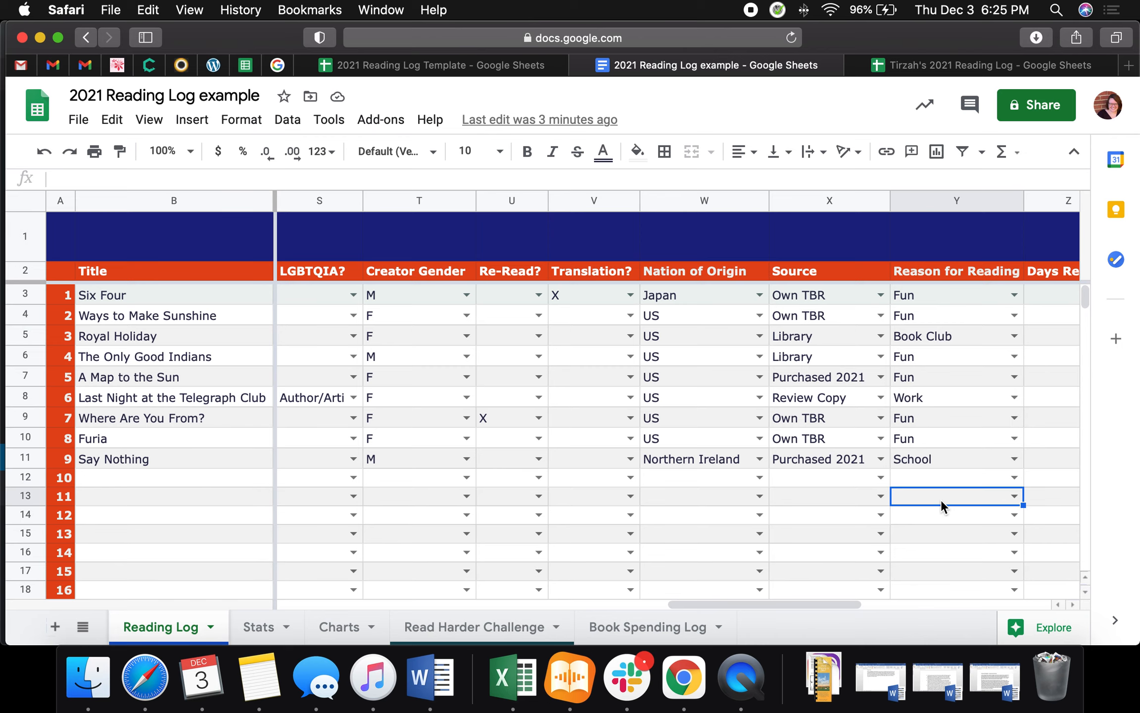
Review the data validation cell range and item list for the Reason for Reading cell in row 12, and save the rule.
{"action": "scroll", "coordinate": [941, 499], "scroll_direction": "right", "scroll_amount": 2}
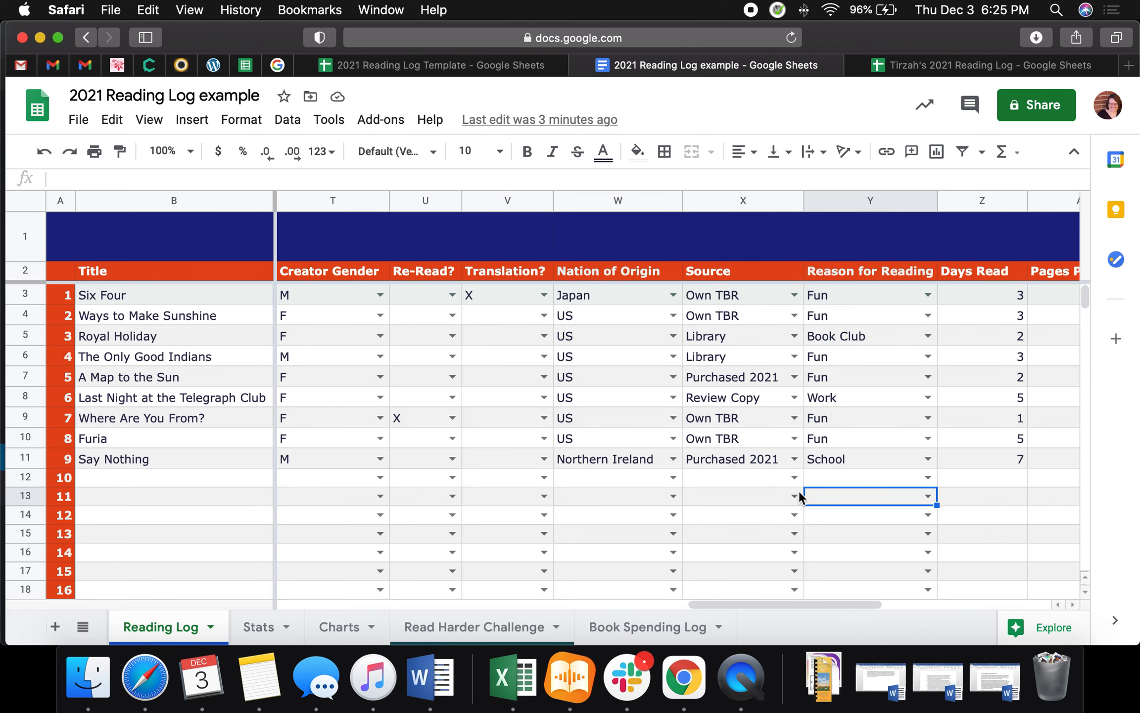
{"action": "left_click", "coordinate": [867, 481]}
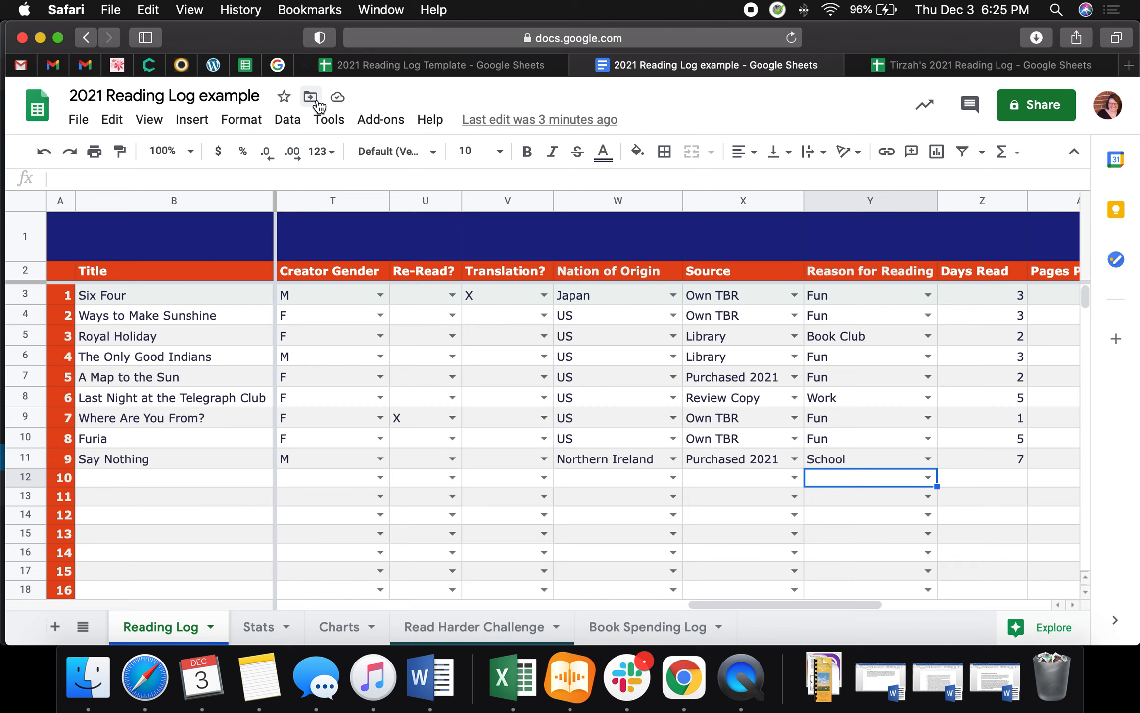
{"action": "left_click", "coordinate": [287, 120]}
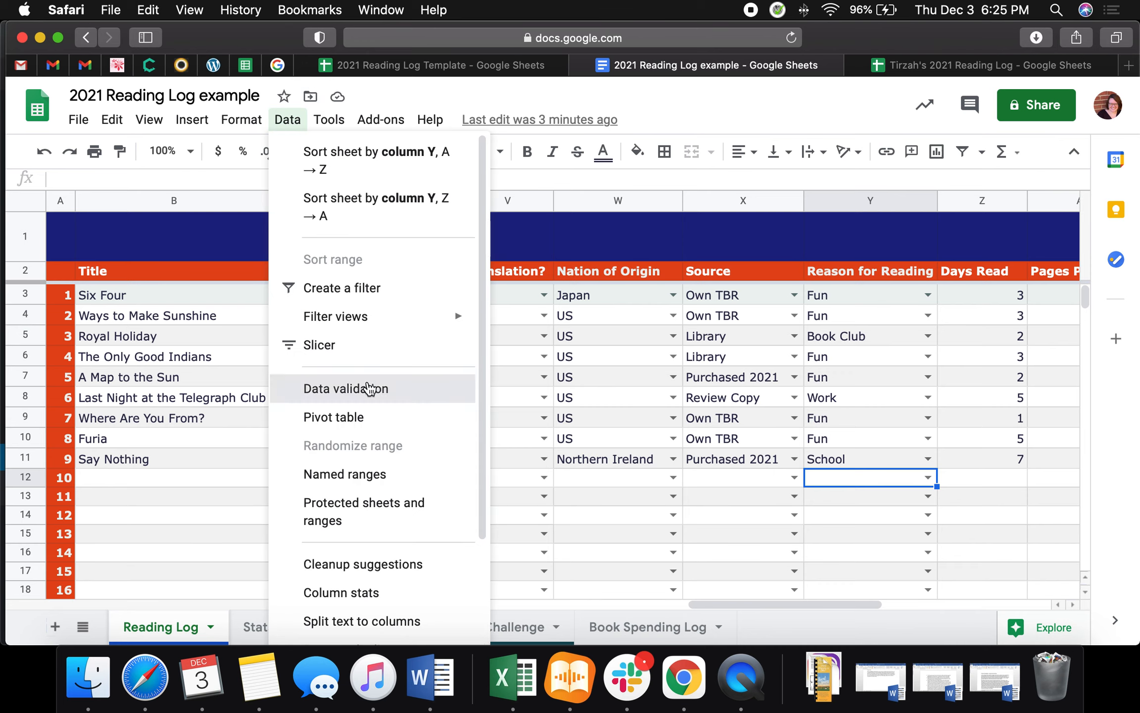
{"action": "left_click", "coordinate": [369, 387]}
{"action": "left_click_drag", "start_coordinate": [460, 278], "coordinate": [545, 287]}
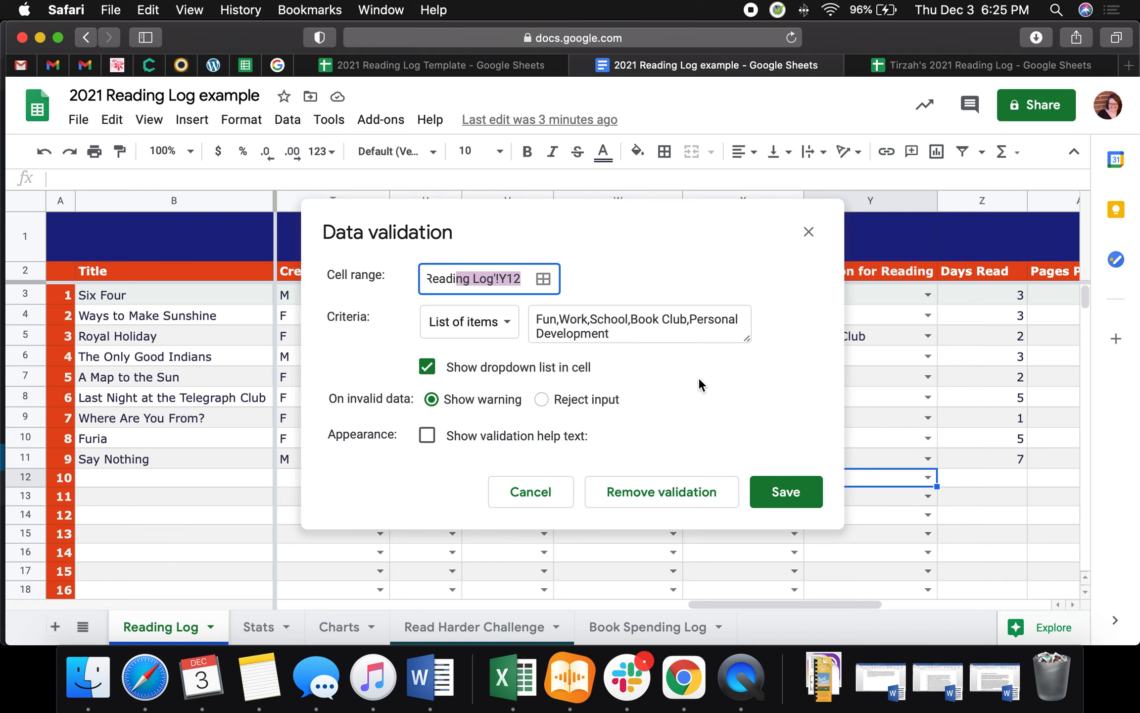
{"action": "left_click", "coordinate": [787, 499]}
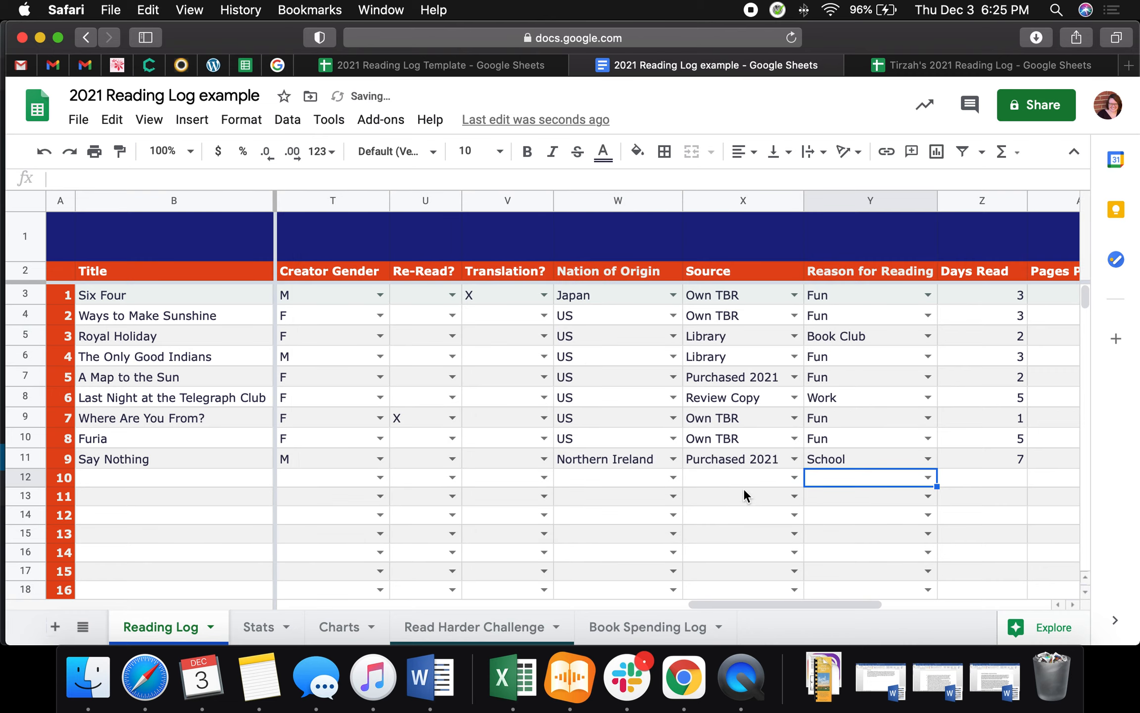
Inspect the # of Books formula for Personal Development in the Reason for Reading section of the Stats sheet.
{"action": "left_click", "coordinate": [268, 627]}
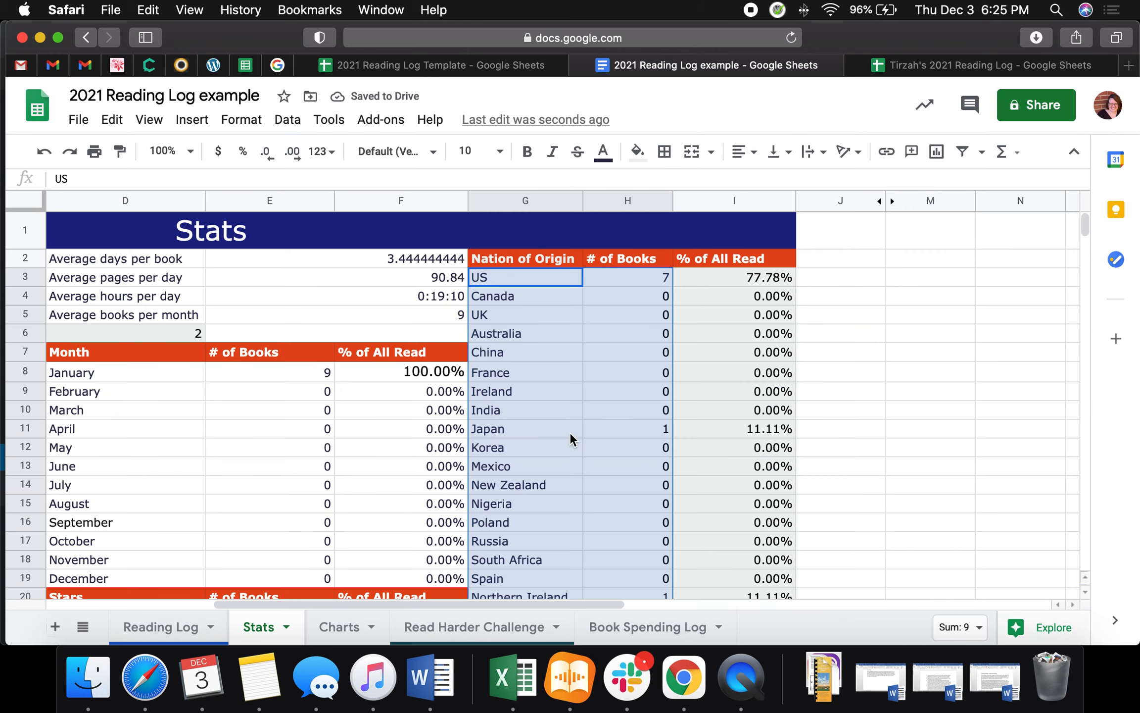
{"action": "left_click", "coordinate": [758, 470]}
{"action": "scroll", "coordinate": [313, 426], "scroll_direction": "down", "scroll_amount": 5}
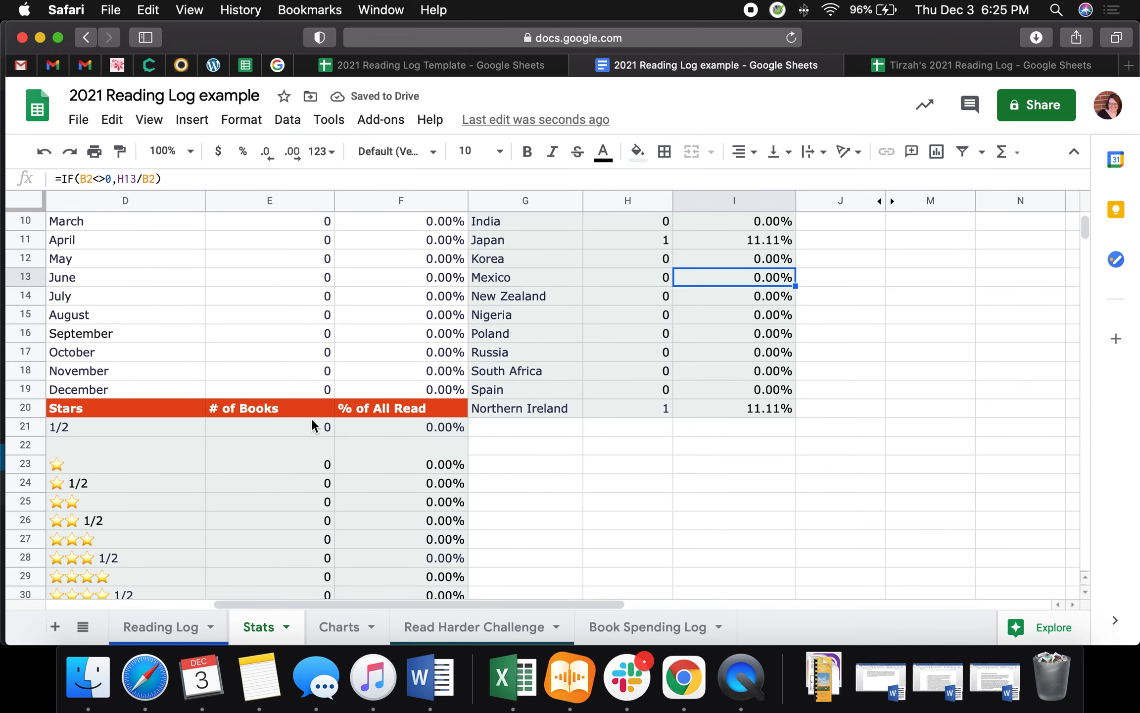
{"action": "scroll", "coordinate": [312, 420], "scroll_direction": "down", "scroll_amount": 3}
{"action": "scroll", "coordinate": [312, 421], "scroll_direction": "left", "scroll_amount": 5}
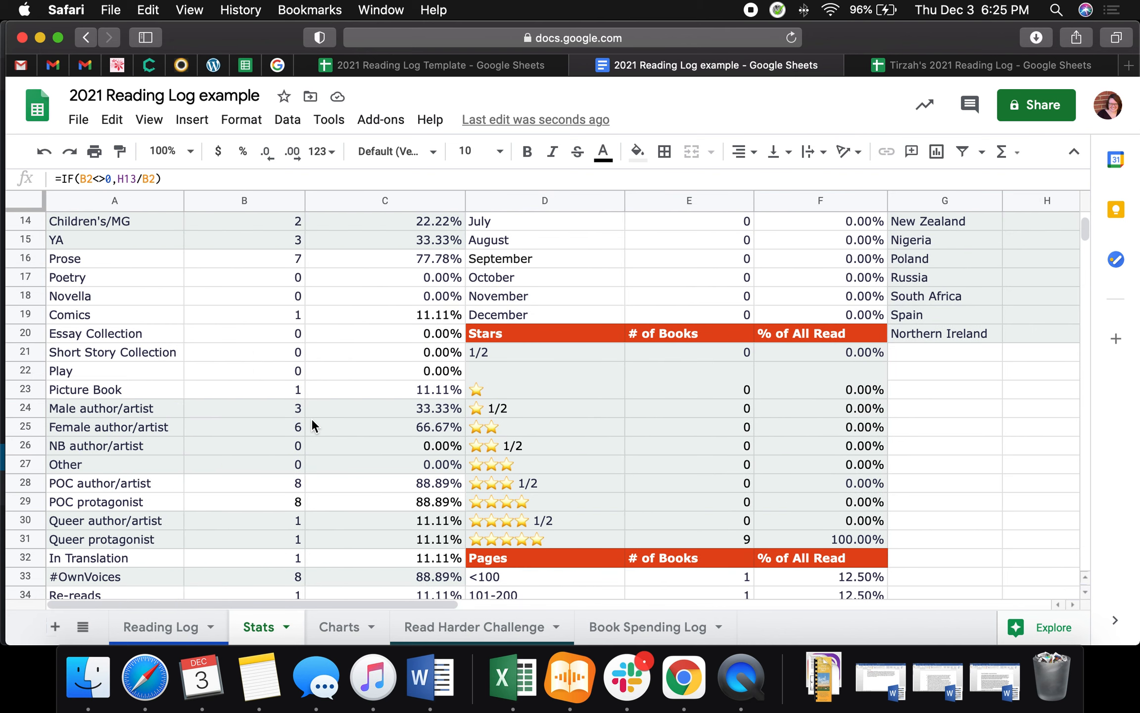
{"action": "scroll", "coordinate": [288, 377], "scroll_direction": "down", "scroll_amount": 5}
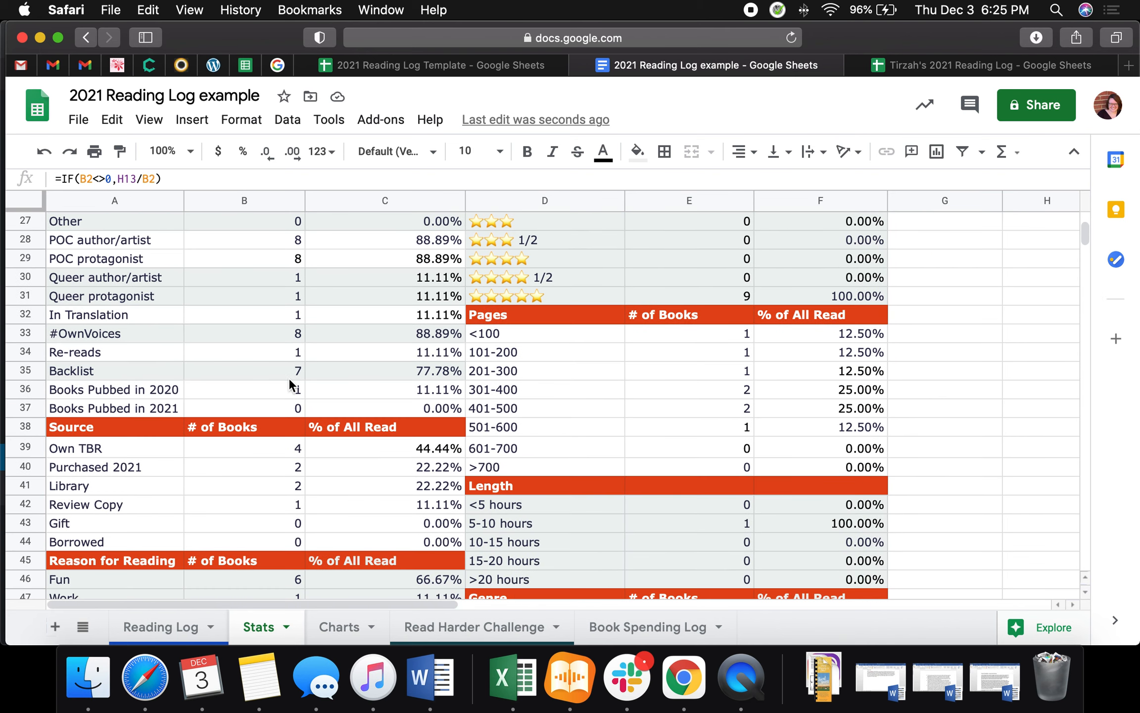
{"action": "scroll", "coordinate": [288, 377], "scroll_direction": "down", "scroll_amount": 4}
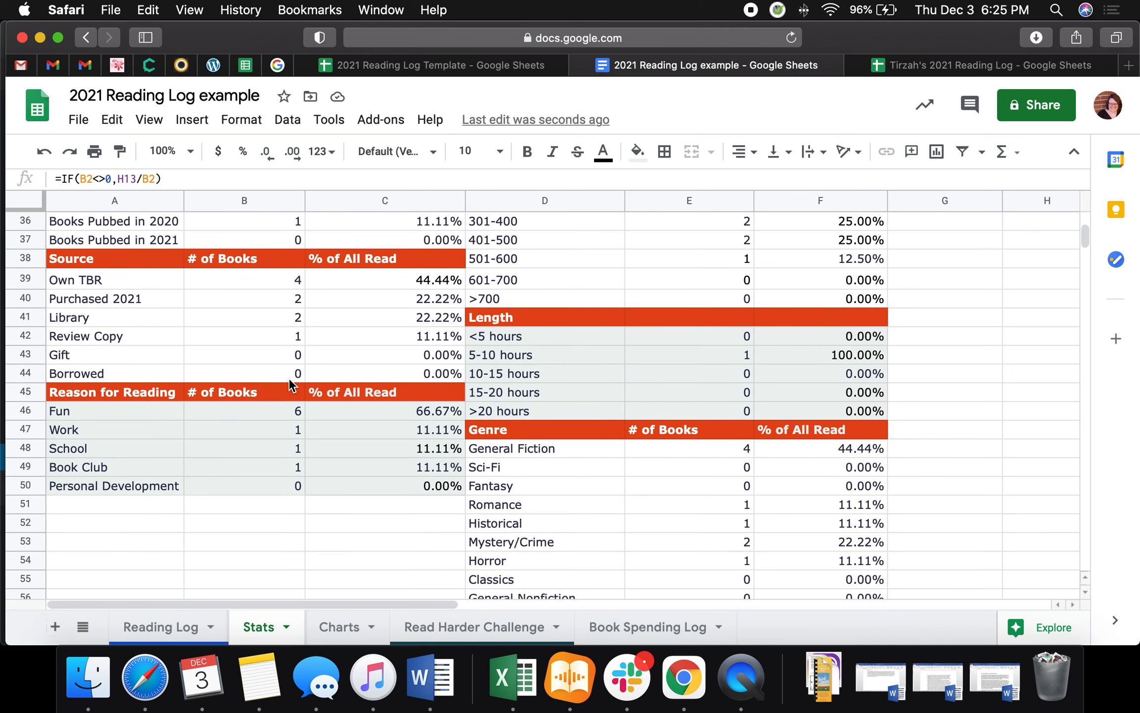
{"action": "left_click", "coordinate": [262, 487]}
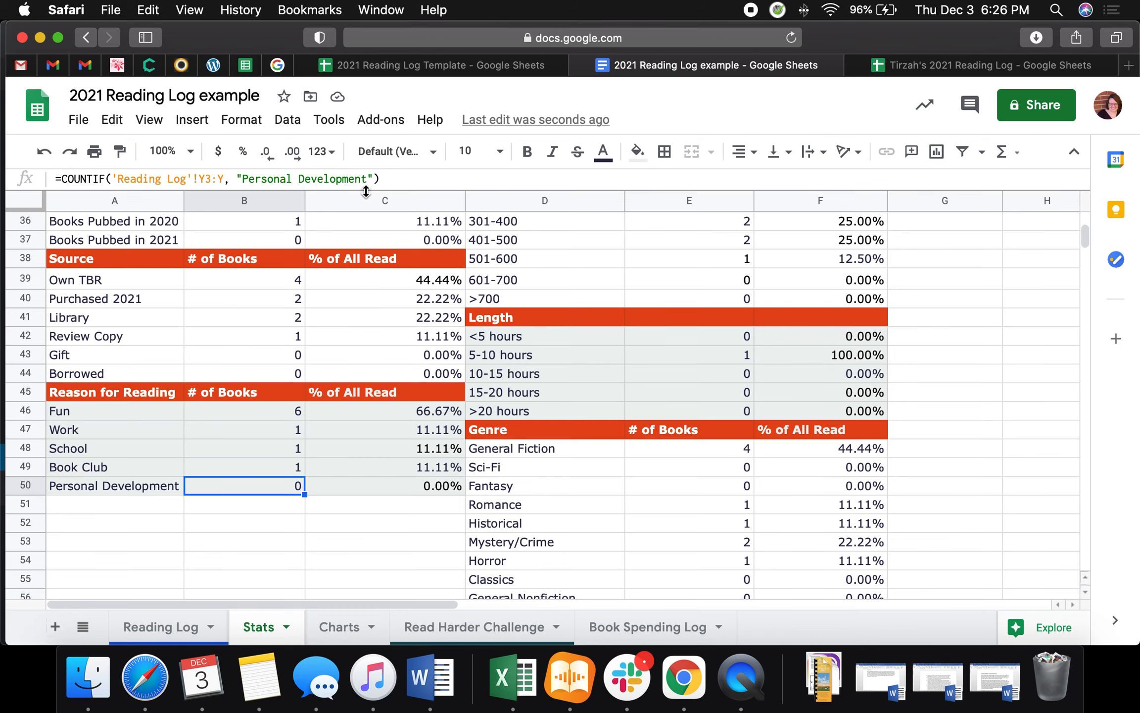
Compare the # of Books and % of All Read formulas for Business/Self Help in the Genre section.
{"action": "left_click", "coordinate": [702, 518]}
{"action": "scroll", "coordinate": [701, 519], "scroll_direction": "down", "scroll_amount": 5}
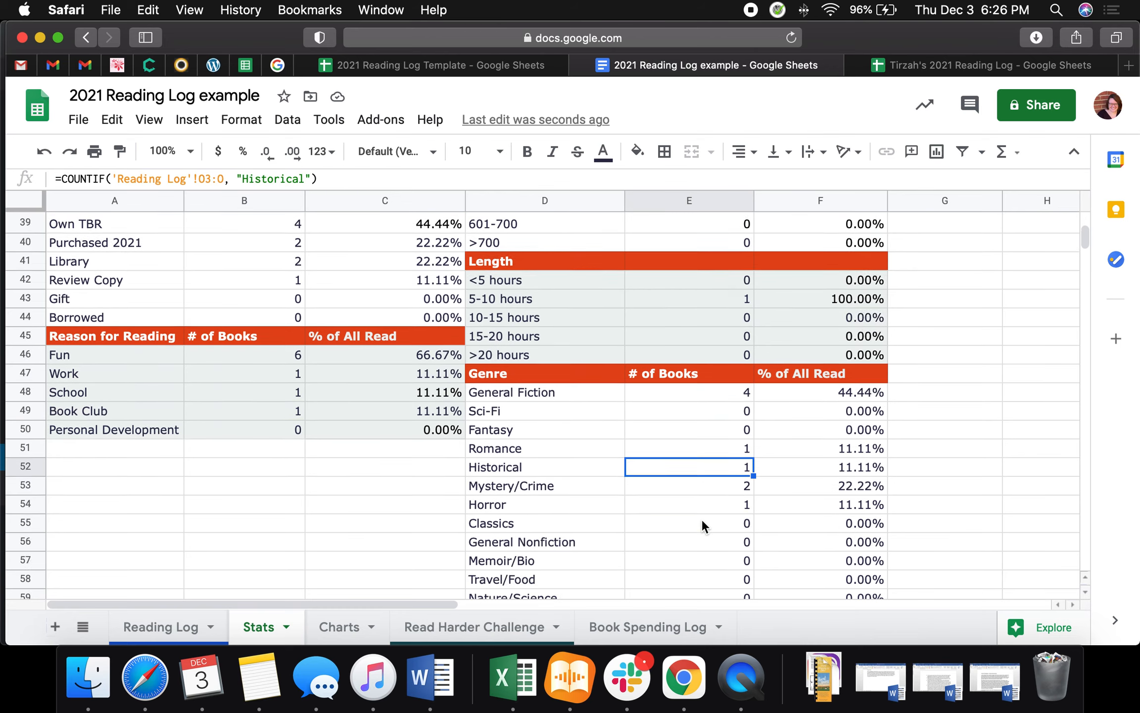
{"action": "left_click", "coordinate": [561, 463]}
{"action": "left_click", "coordinate": [831, 447]}
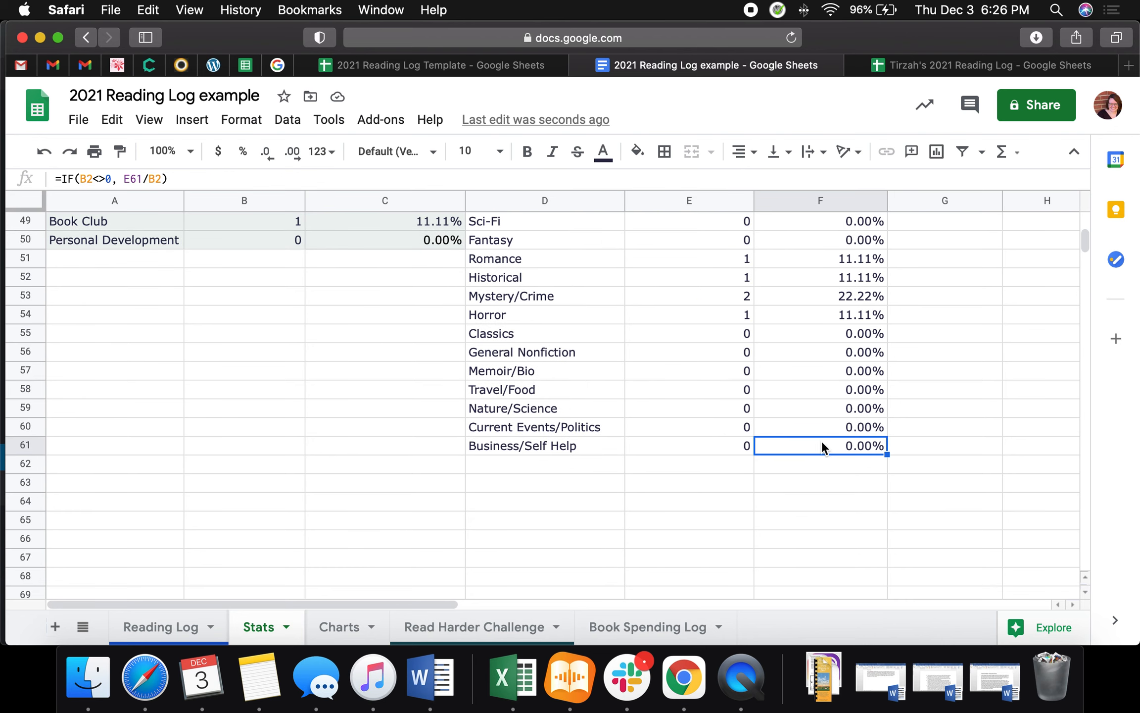
{"action": "left_click", "coordinate": [729, 445]}
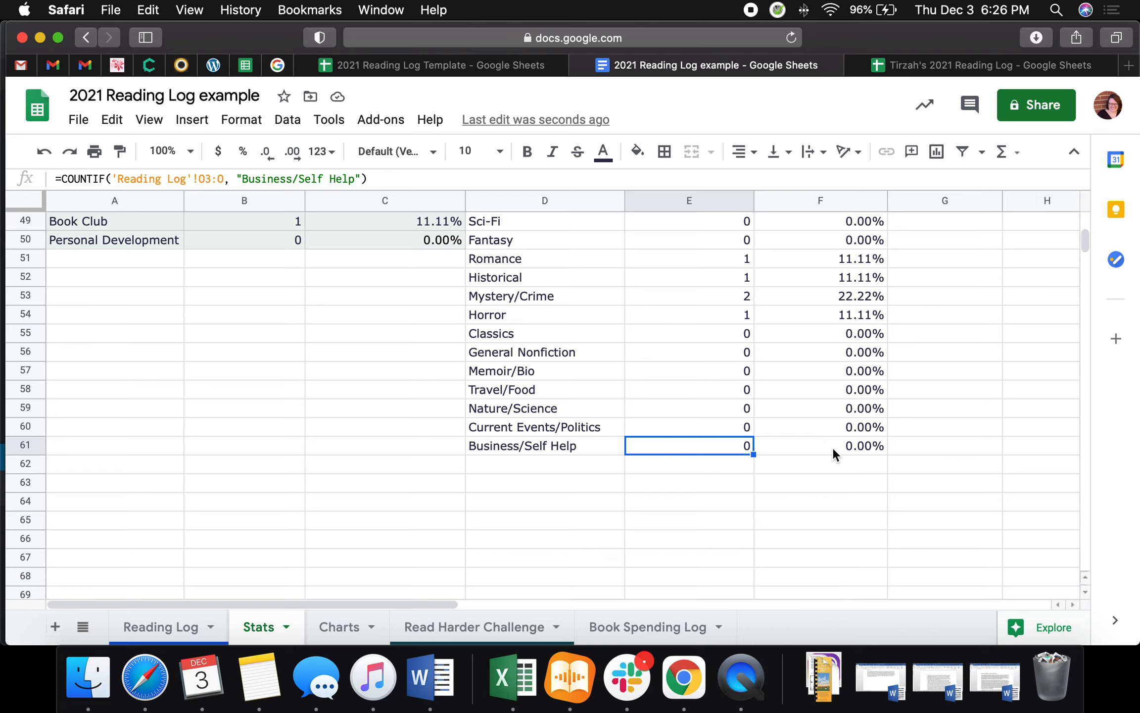
{"action": "left_click", "coordinate": [831, 448]}
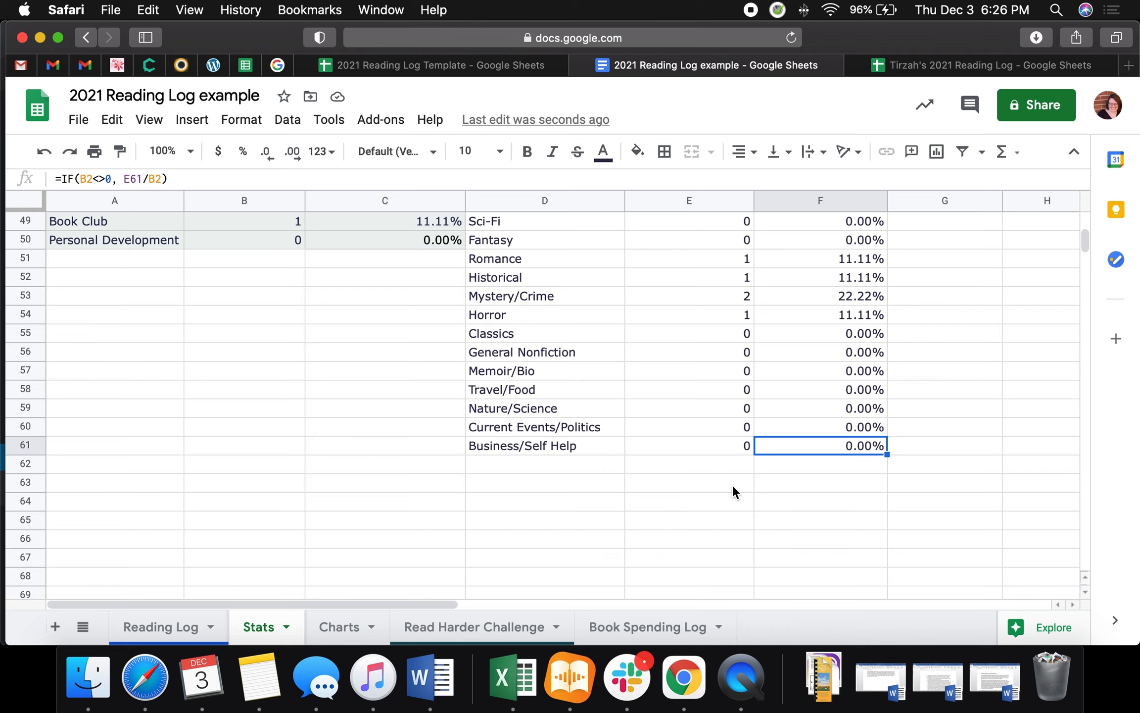
{"action": "left_click", "coordinate": [723, 443]}
Examine the blank row beneath the Genre table, the Business/Self Help percentage formula, and the Nation of Origin table in the Stats sheet.
{"action": "left_click", "coordinate": [568, 464]}
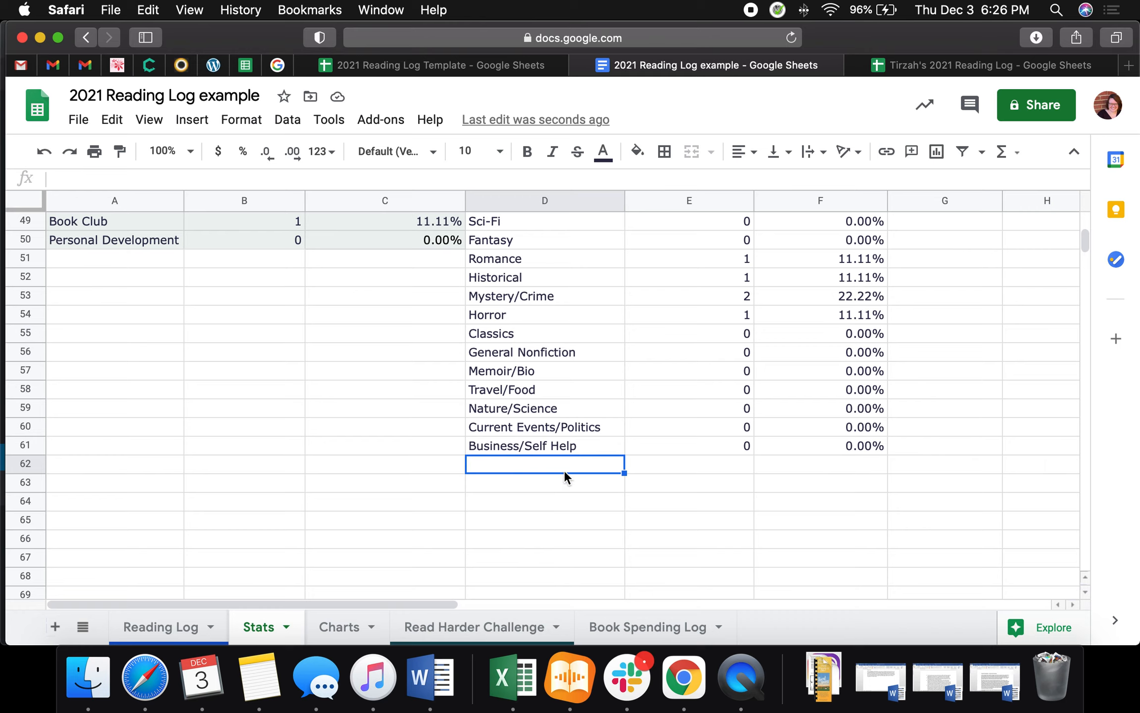
{"action": "left_click", "coordinate": [741, 463]}
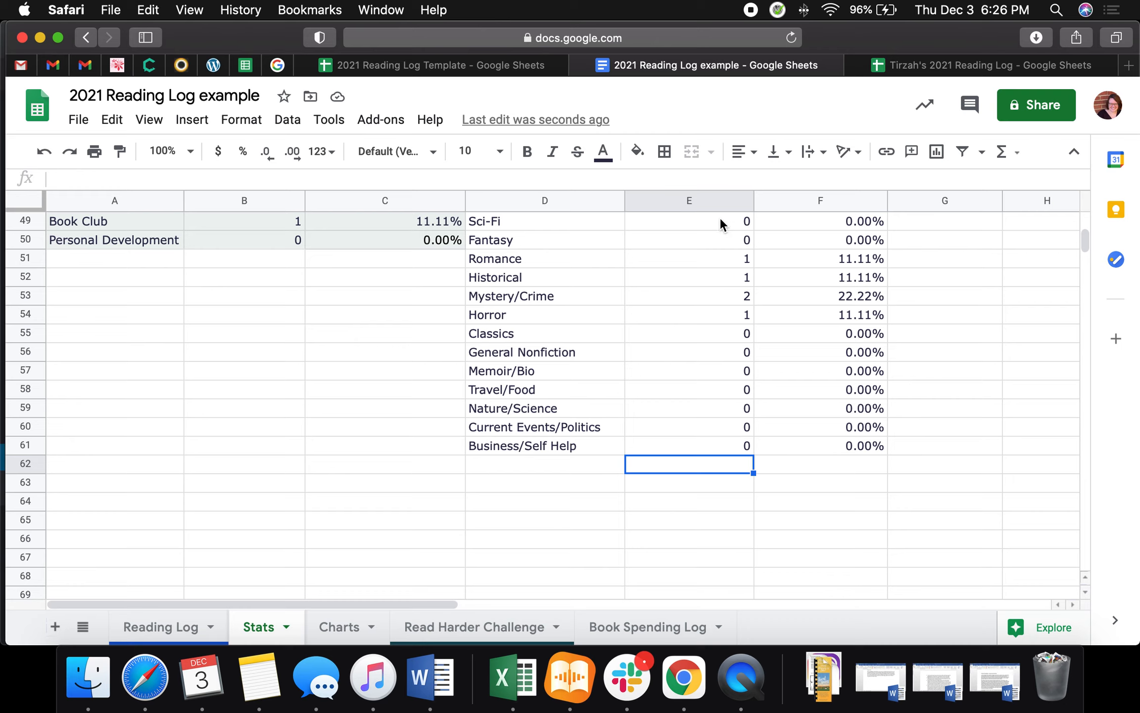
{"action": "left_click", "coordinate": [841, 465]}
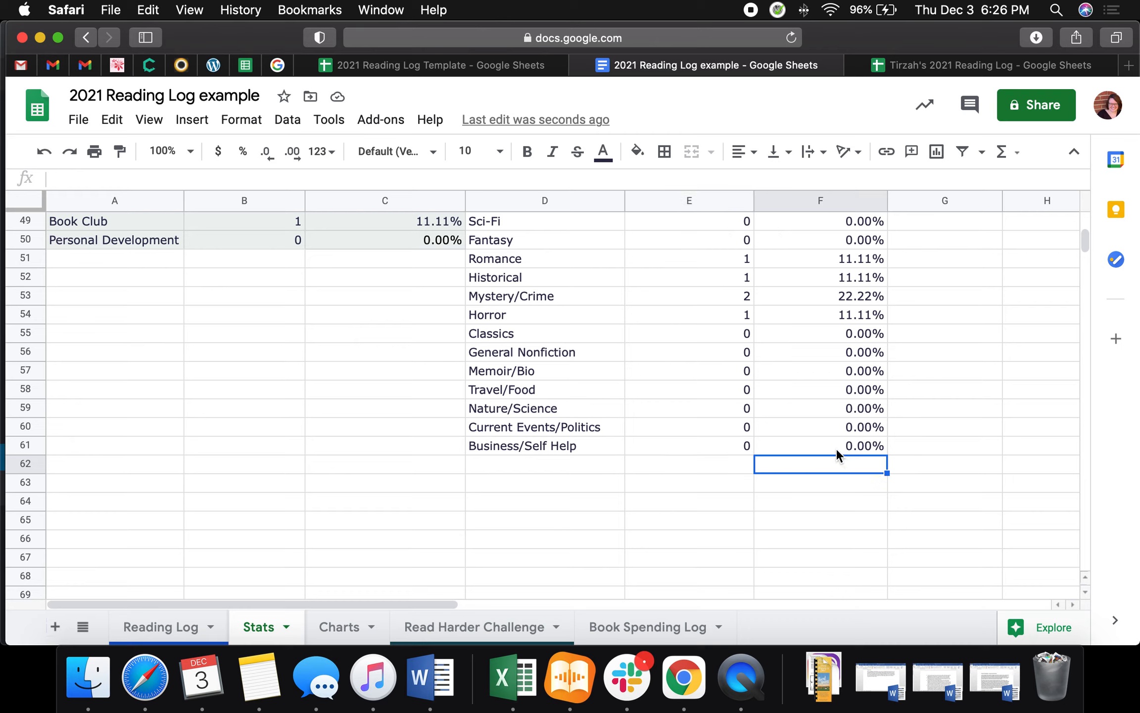
{"action": "left_click", "coordinate": [836, 449]}
{"action": "scroll", "coordinate": [740, 396], "scroll_direction": "up", "scroll_amount": 5}
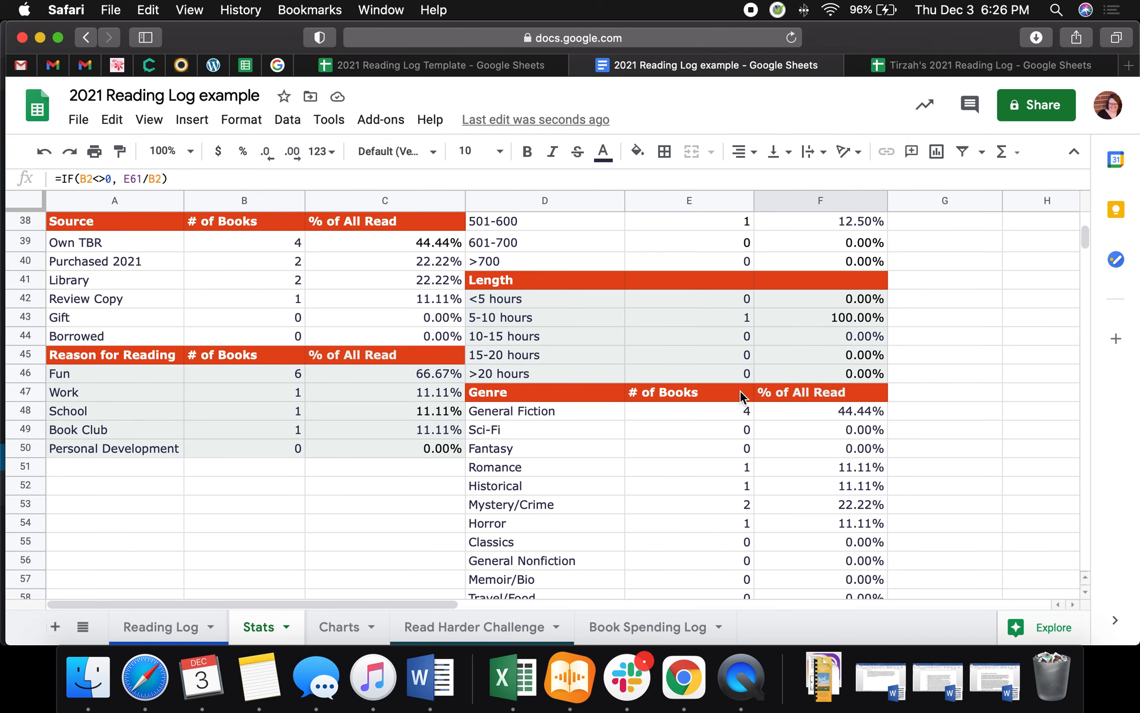
{"action": "scroll", "coordinate": [740, 376], "scroll_direction": "up", "scroll_amount": 5}
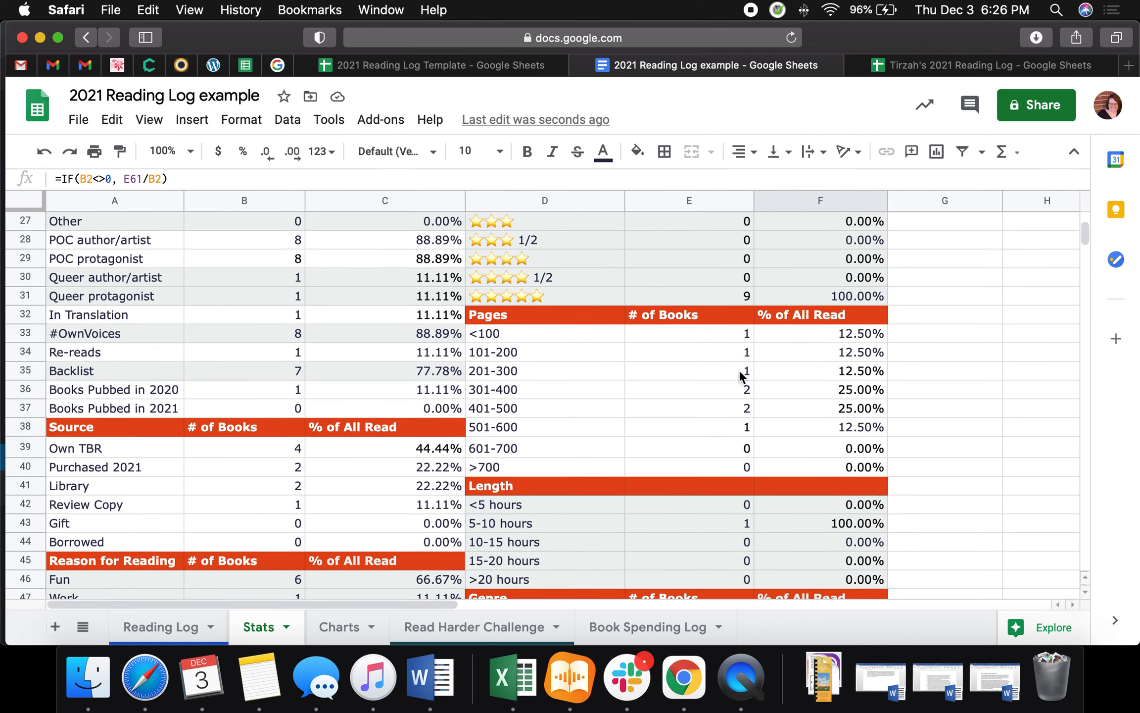
{"action": "scroll", "coordinate": [739, 376], "scroll_direction": "up", "scroll_amount": 12}
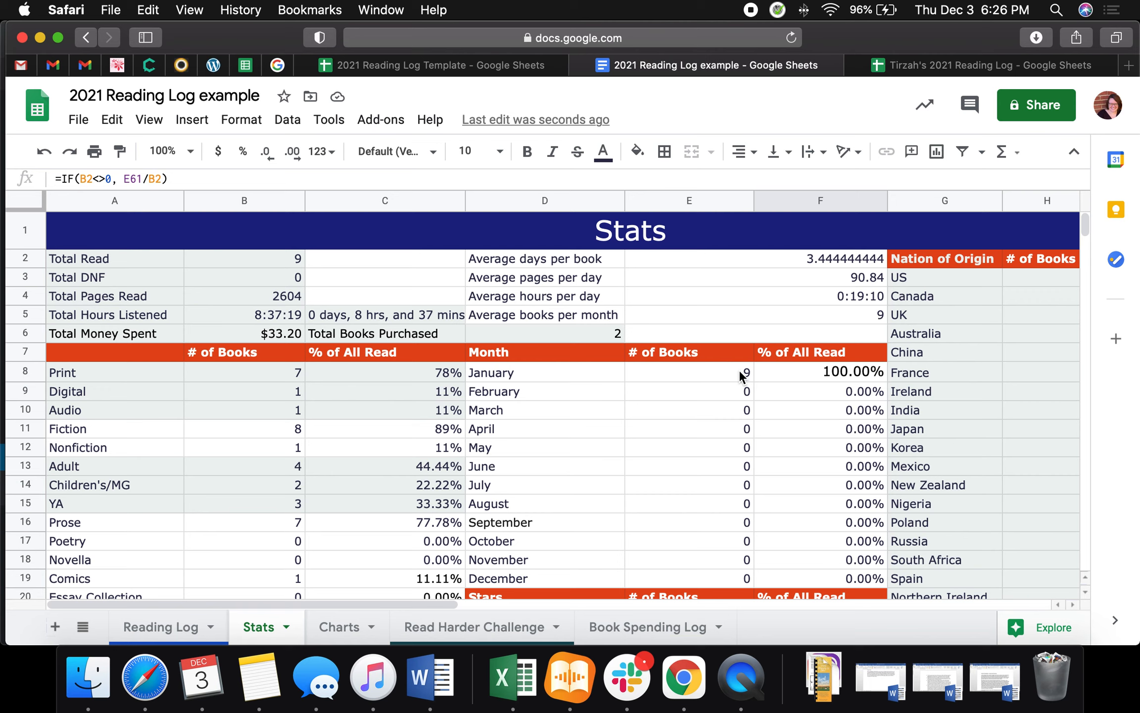
{"action": "scroll", "coordinate": [786, 363], "scroll_direction": "right", "scroll_amount": 5}
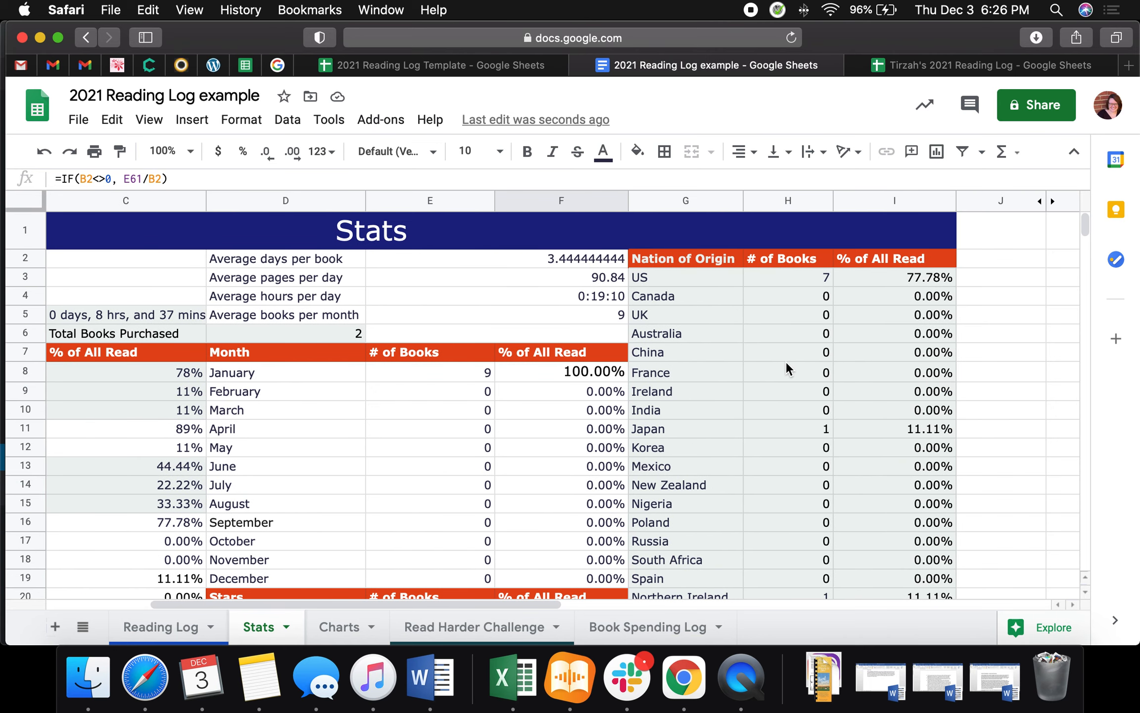
{"action": "scroll", "coordinate": [786, 365], "scroll_direction": "down", "scroll_amount": 3}
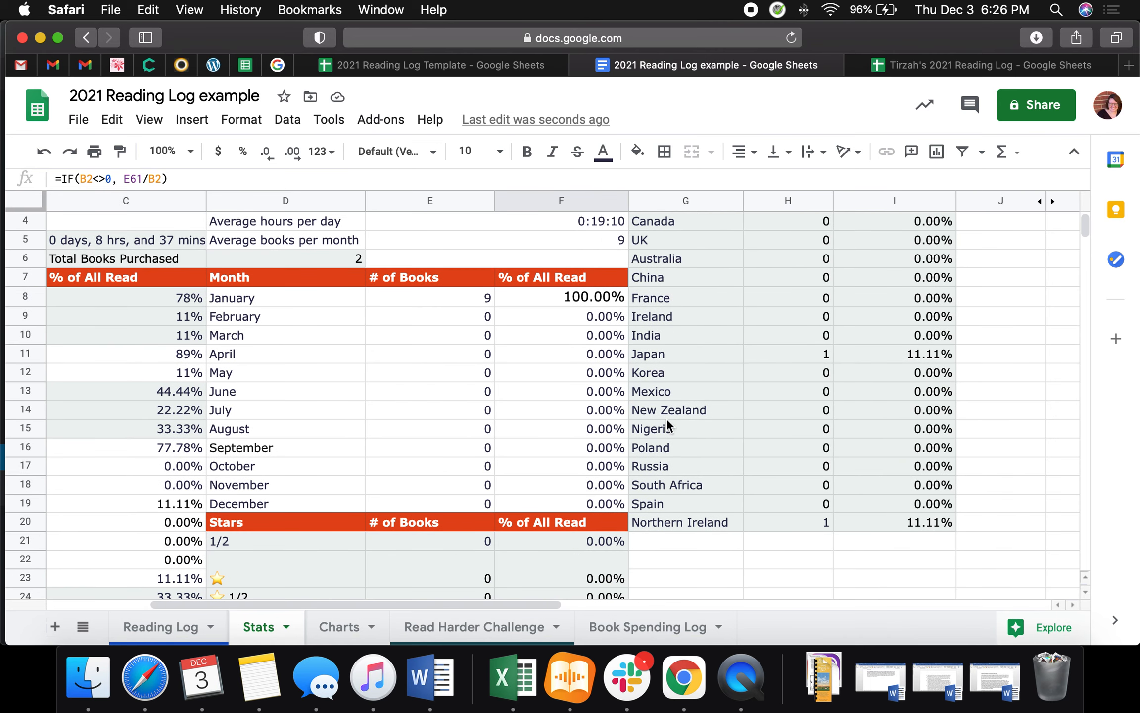
Check the Format and Retail Source choices in row 5 of the Book Spending Log sheet without picking any.
{"action": "left_click", "coordinate": [623, 630]}
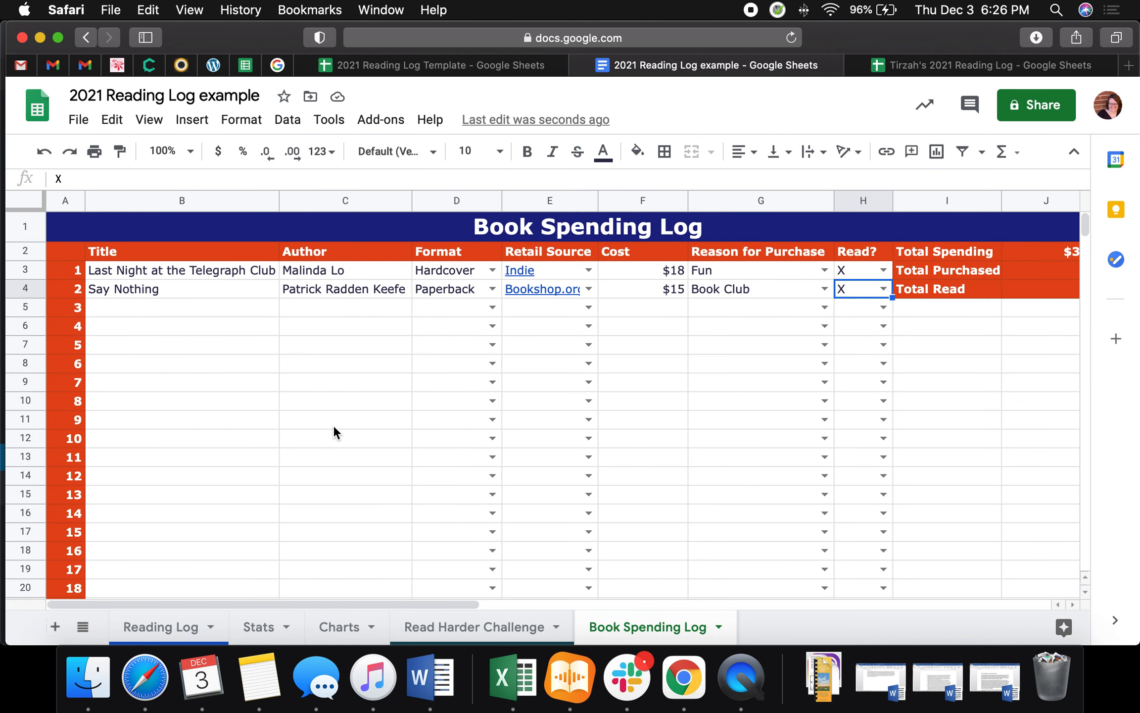
{"action": "left_click", "coordinate": [492, 304]}
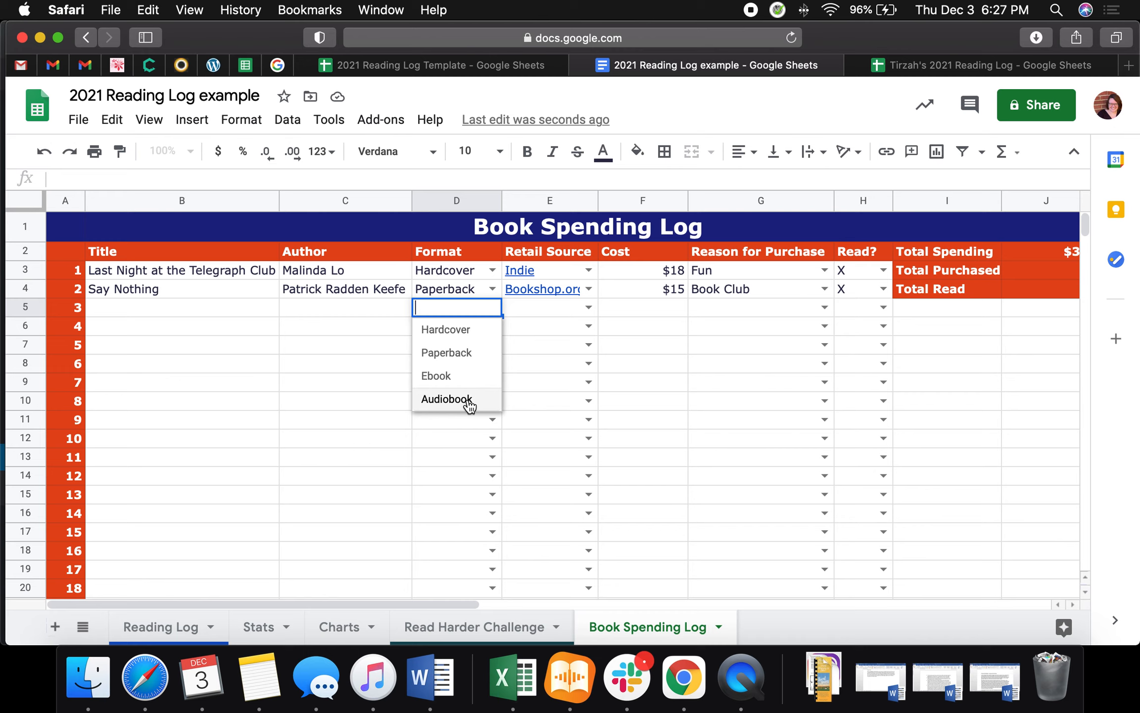
{"action": "left_click", "coordinate": [544, 314]}
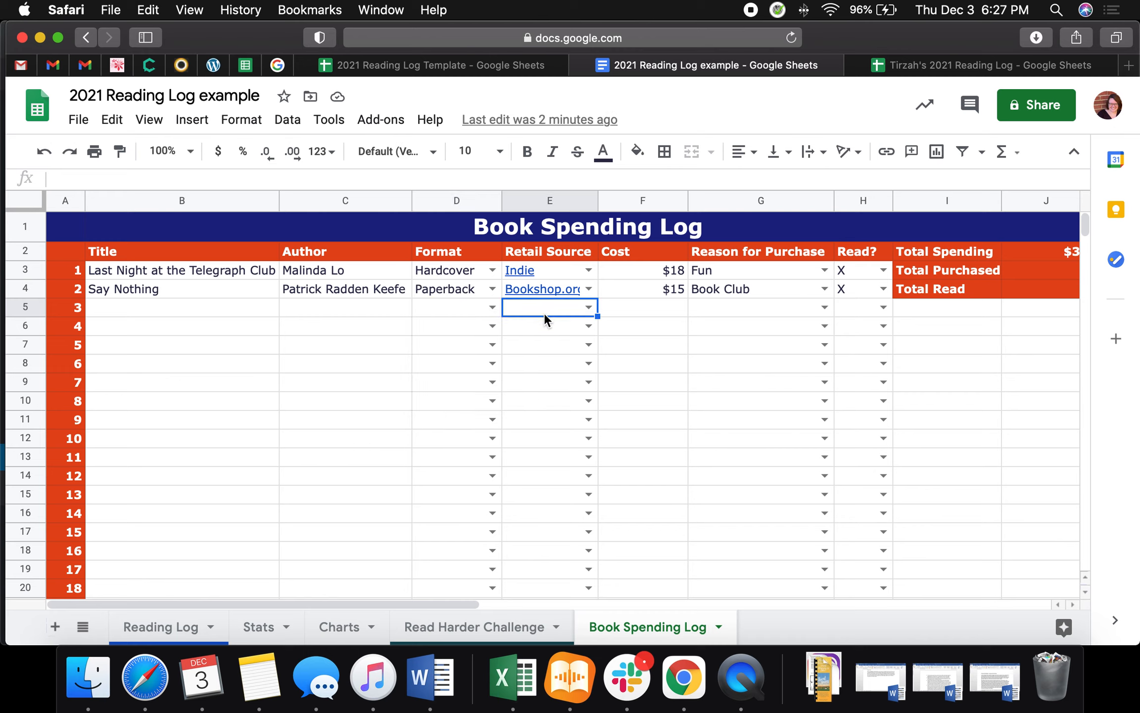
{"action": "left_click", "coordinate": [588, 307]}
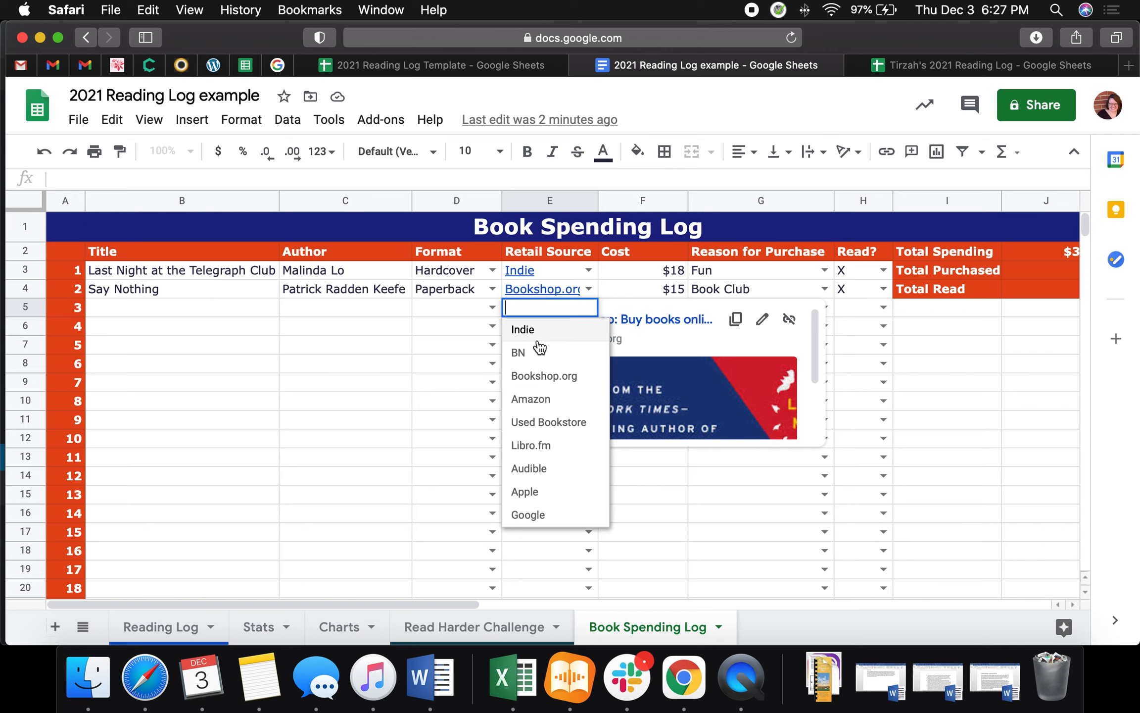
{"action": "left_click", "coordinate": [455, 327]}
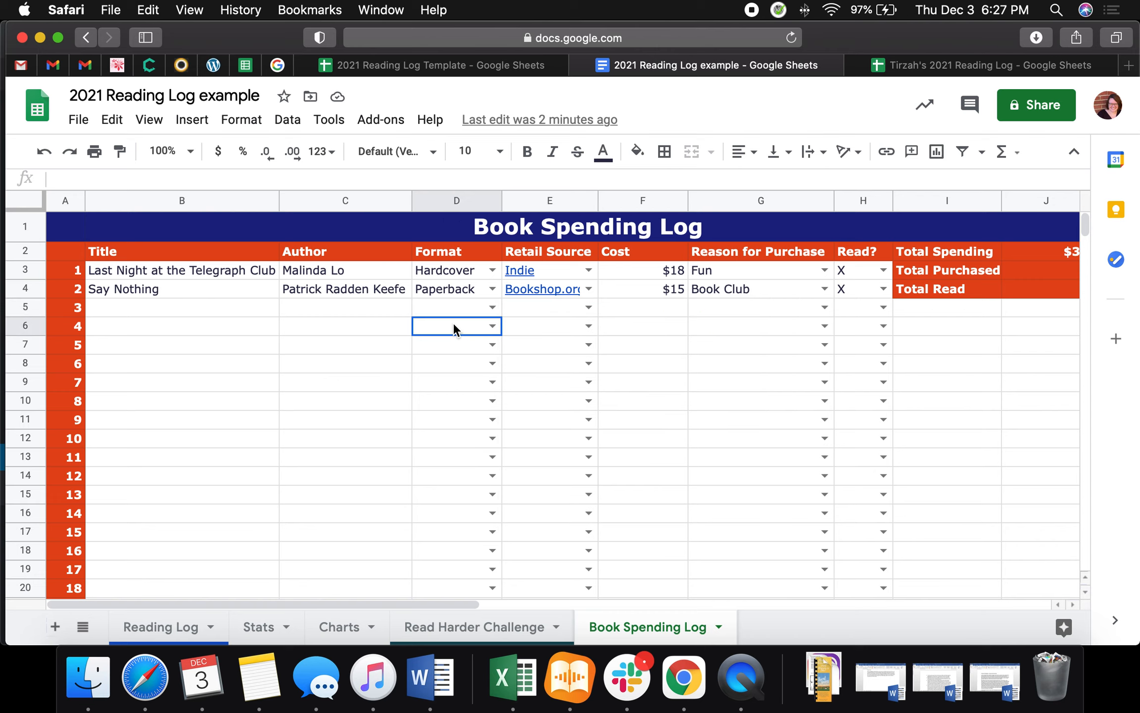
Review the data validation rule of the empty Retail Source cell E5, including its cell range and list of items, and save it unchanged.
{"action": "left_click", "coordinate": [532, 314]}
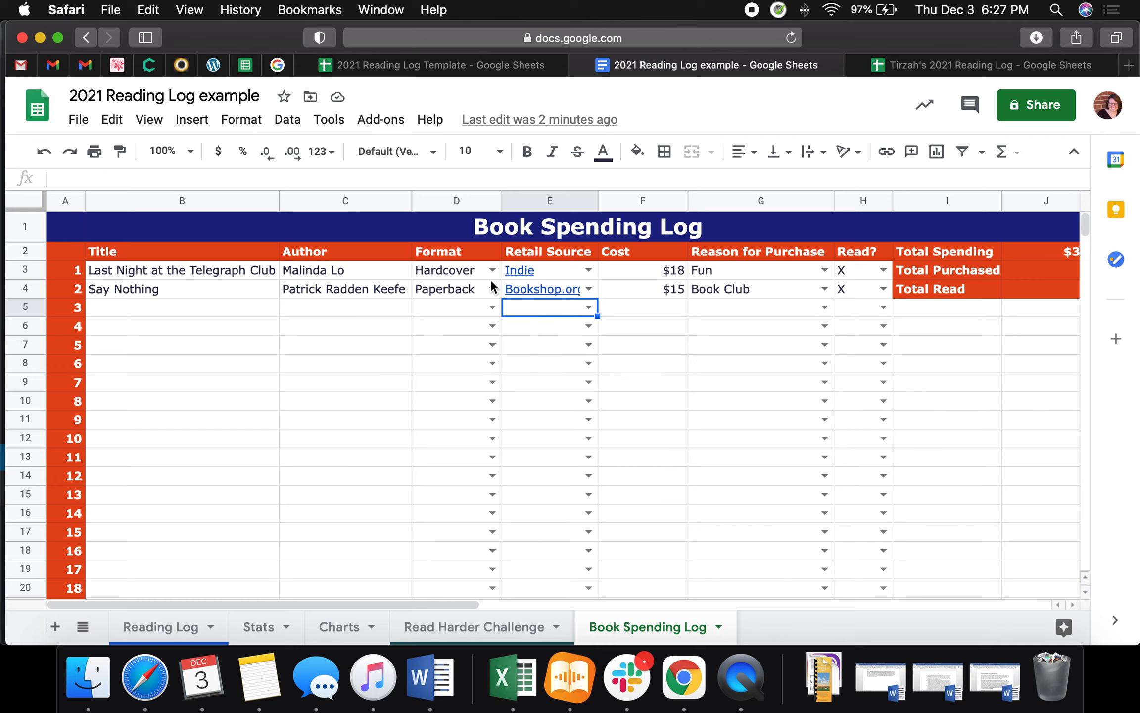
{"action": "left_click", "coordinate": [300, 124]}
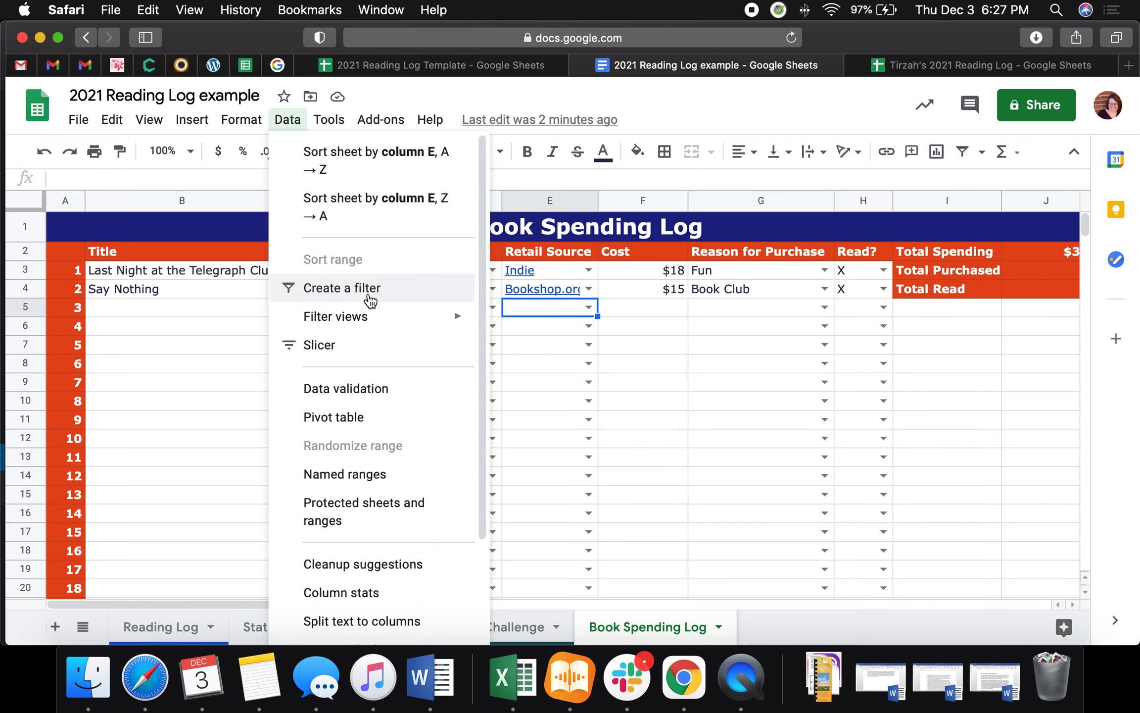
{"action": "left_click", "coordinate": [376, 389]}
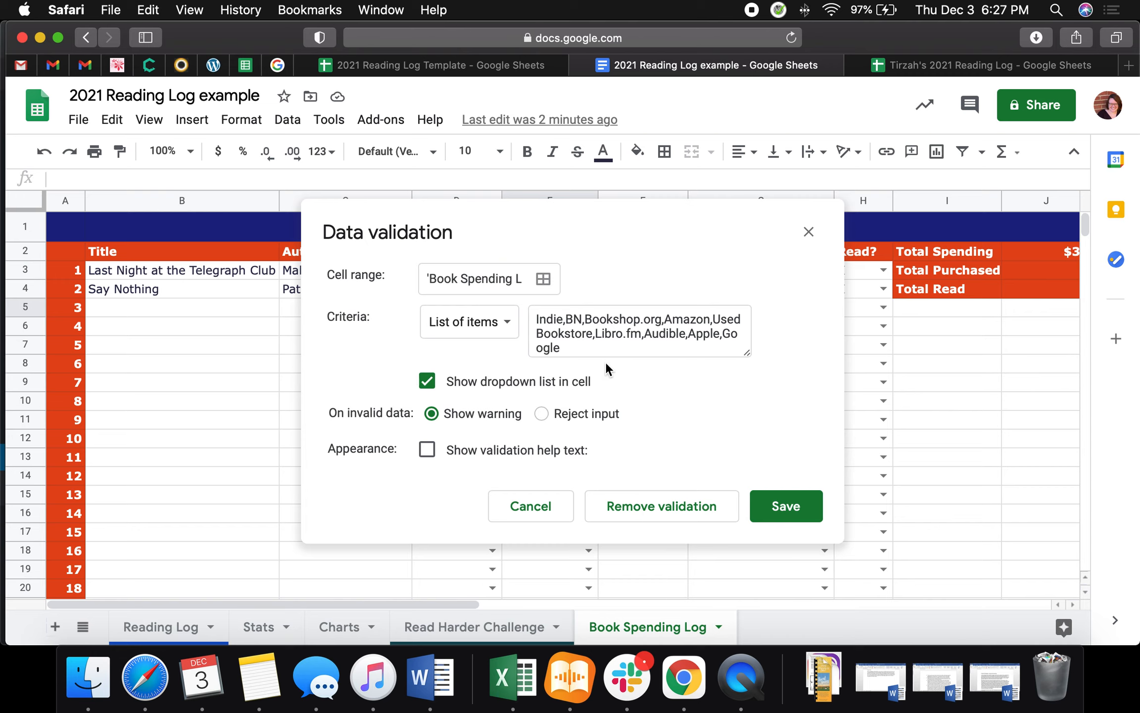
{"action": "left_click_drag", "start_coordinate": [508, 273], "coordinate": [561, 275]}
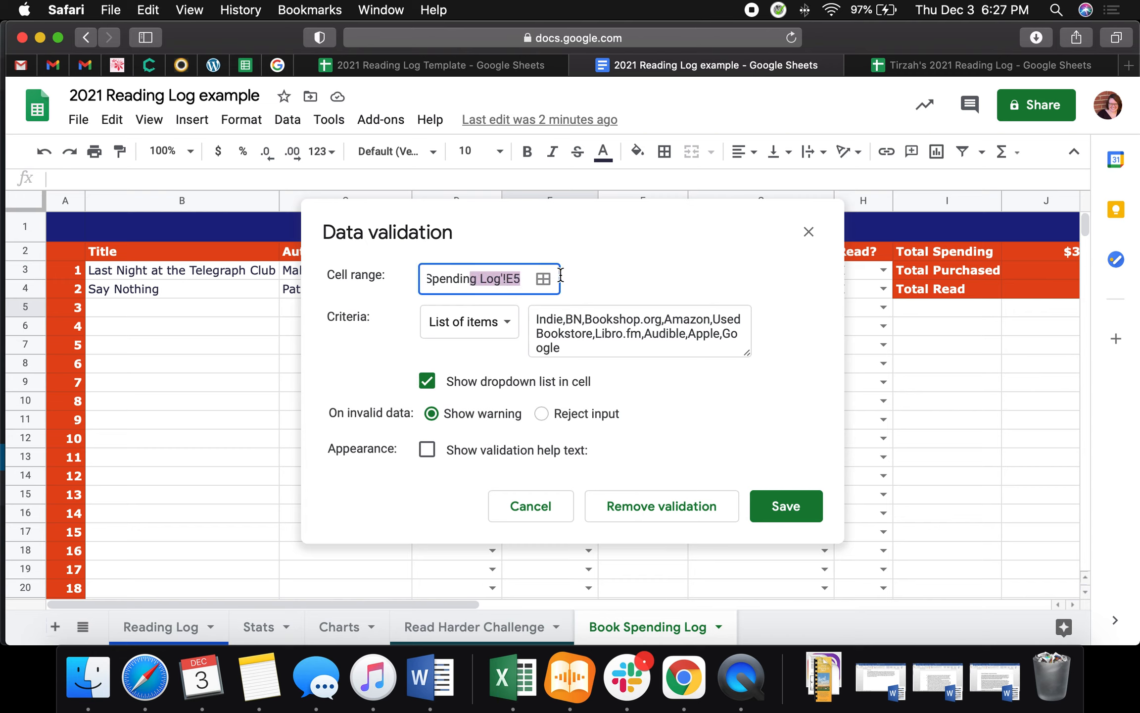
{"action": "left_click", "coordinate": [521, 277]}
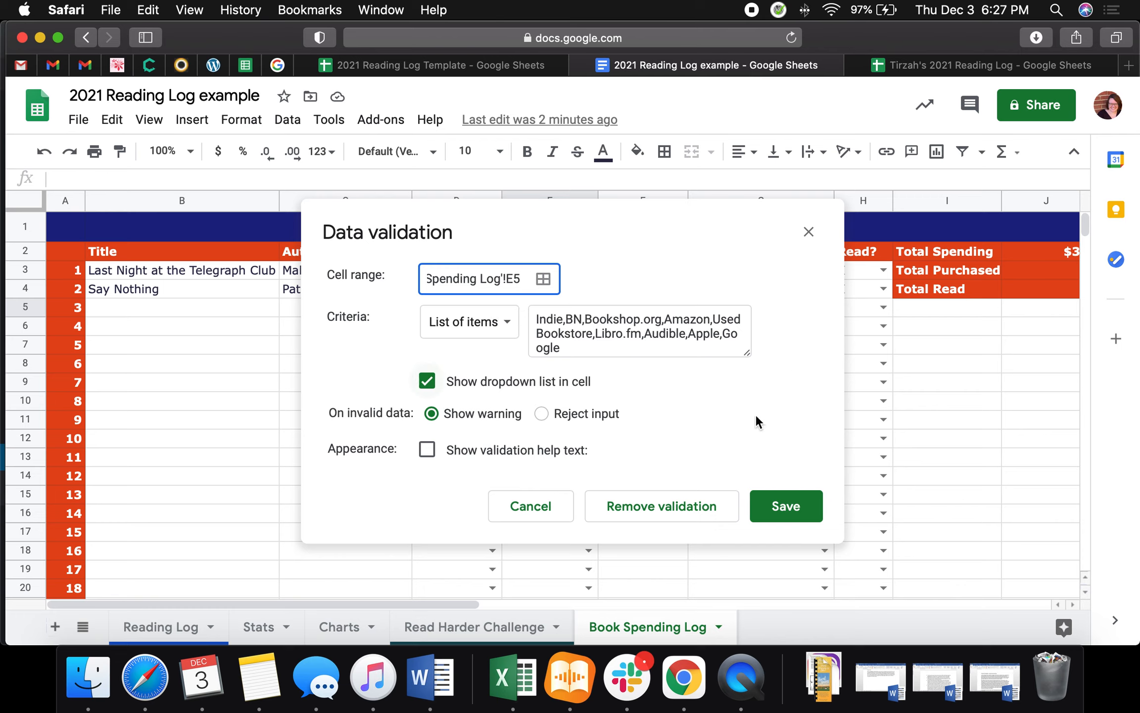
{"action": "left_click", "coordinate": [785, 506]}
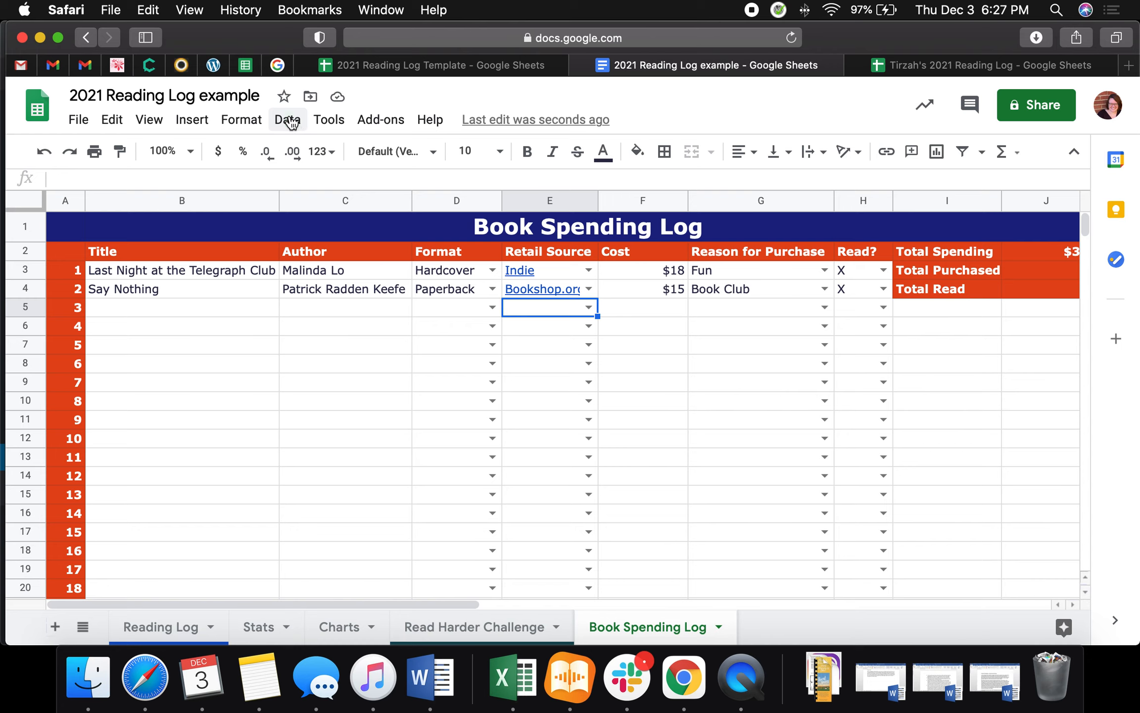
Reopen the data validation for Retail Source cell E5 and change its cell range to 'Book Spending Log'!E3:E.
{"action": "left_click", "coordinate": [293, 123]}
{"action": "left_click", "coordinate": [354, 395]}
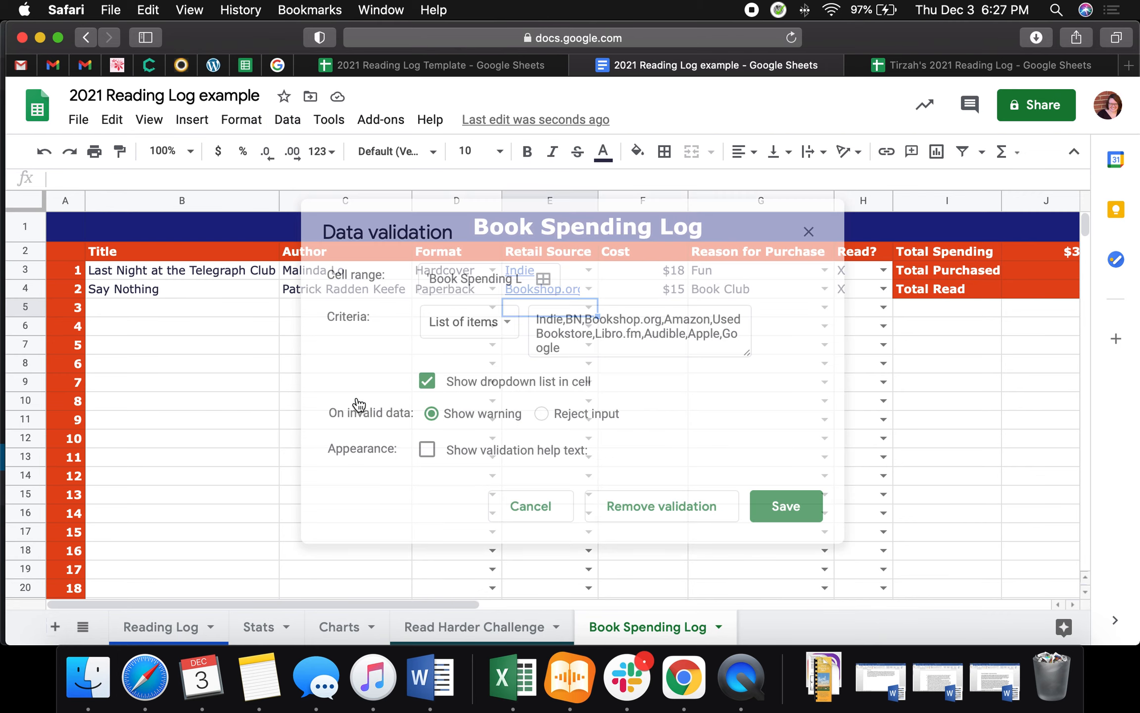
{"action": "left_click_drag", "start_coordinate": [499, 275], "coordinate": [527, 274]}
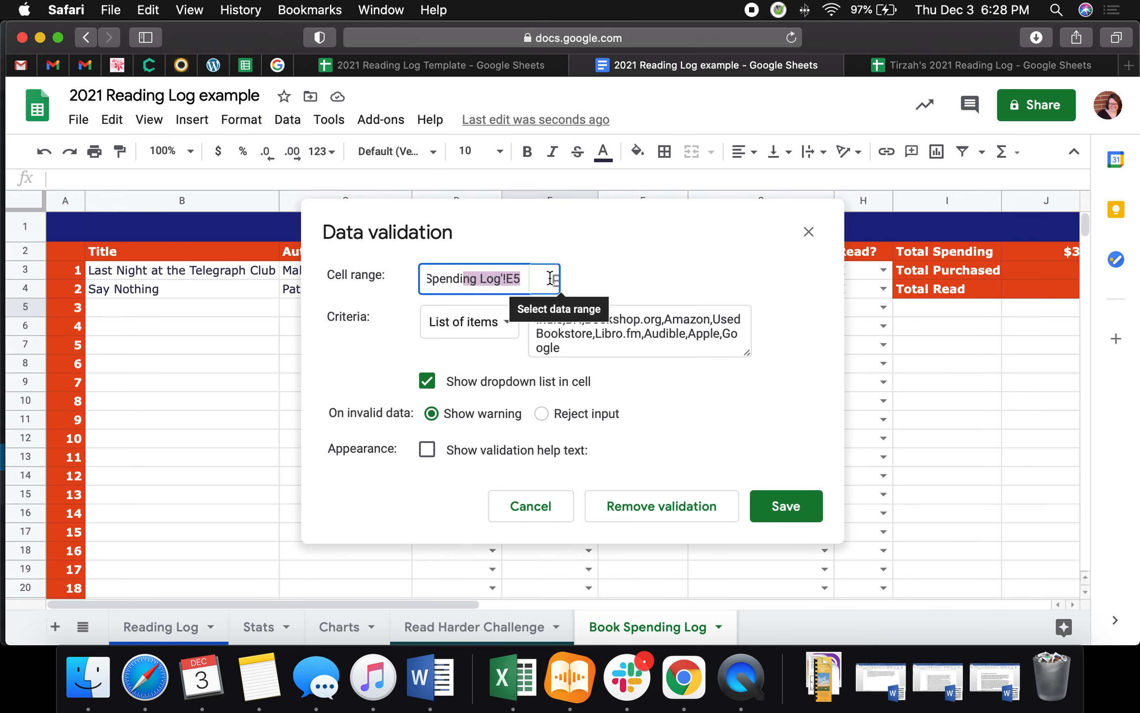
{"action": "left_click", "coordinate": [543, 279]}
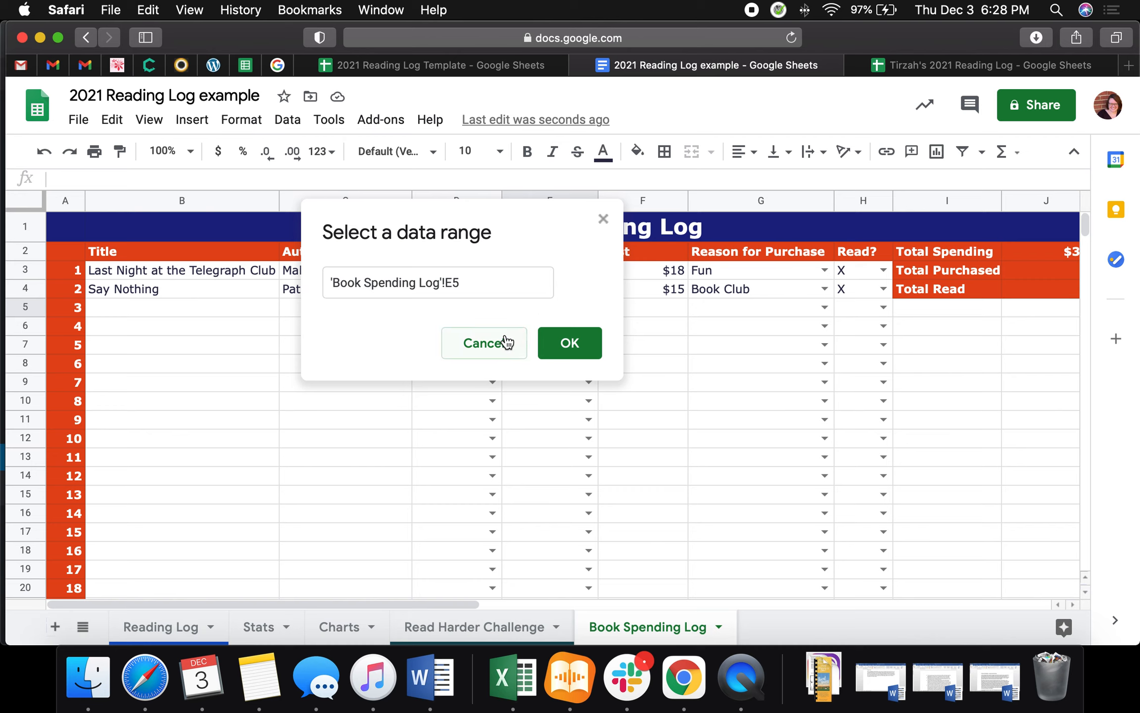
{"action": "left_click", "coordinate": [602, 219]}
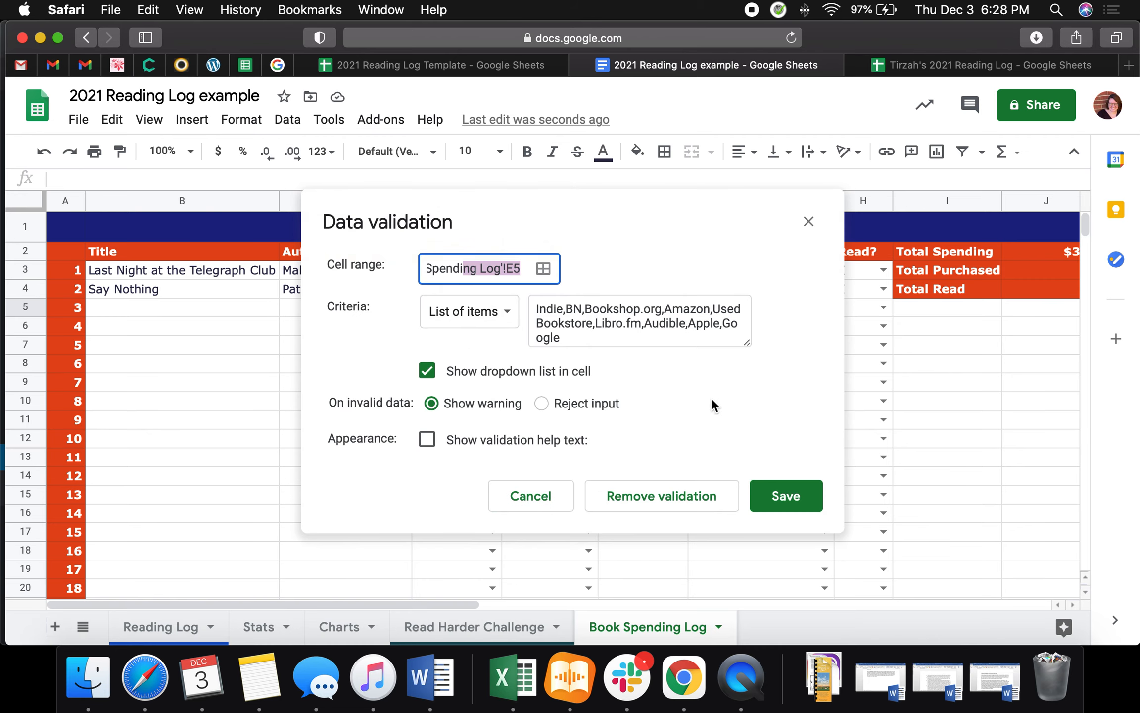
{"action": "left_click", "coordinate": [521, 266]}
{"action": "key", "text": "BackSpace"}
{"action": "type", "text": "3:"}
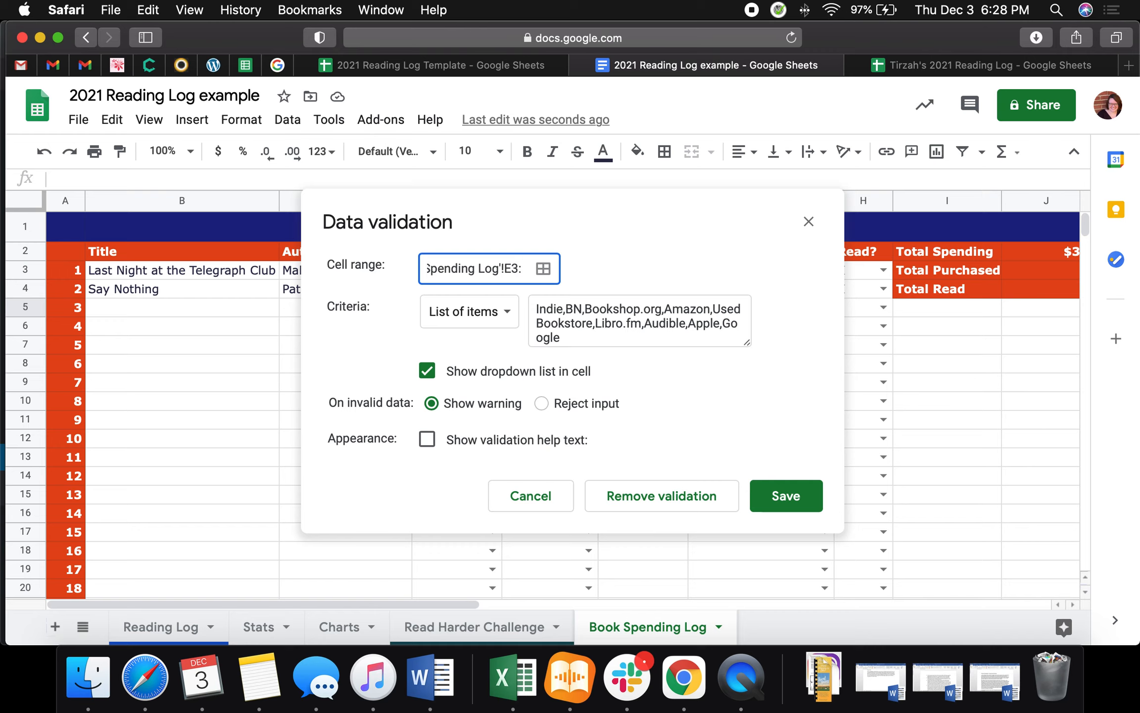
{"action": "type", "text": "E"}
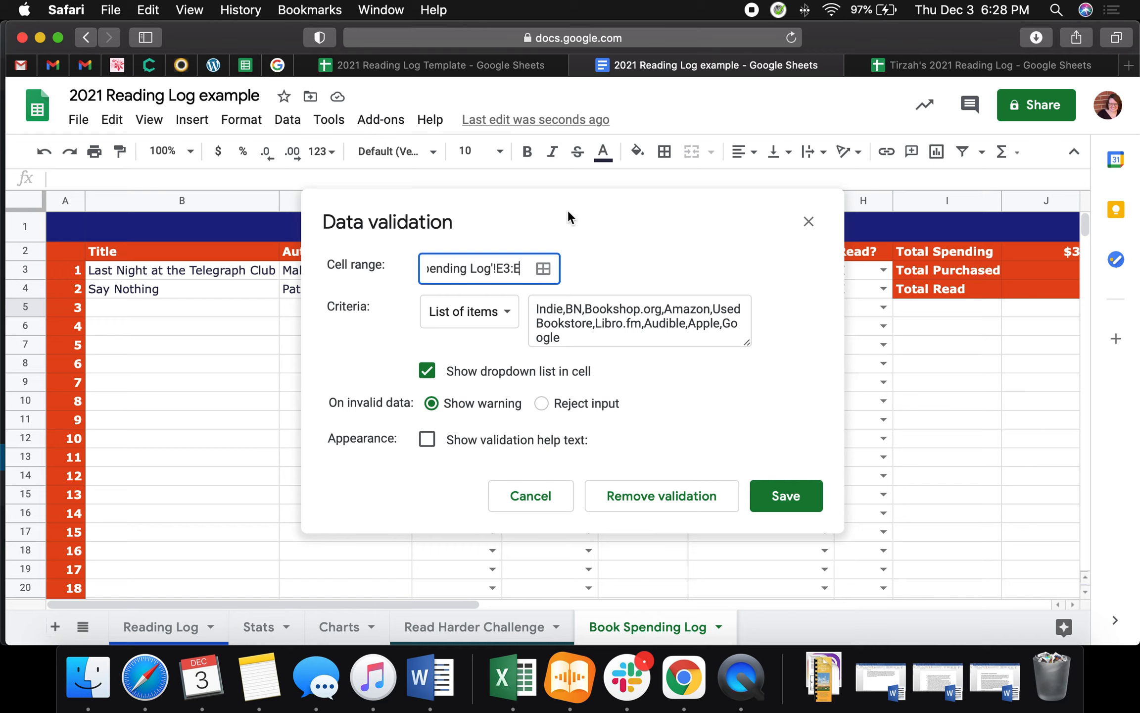
Add Schuler Books to the end of the Retail Source list of items and save the validation rule.
{"action": "left_click", "coordinate": [566, 337]}
{"action": "type", "text": ","}
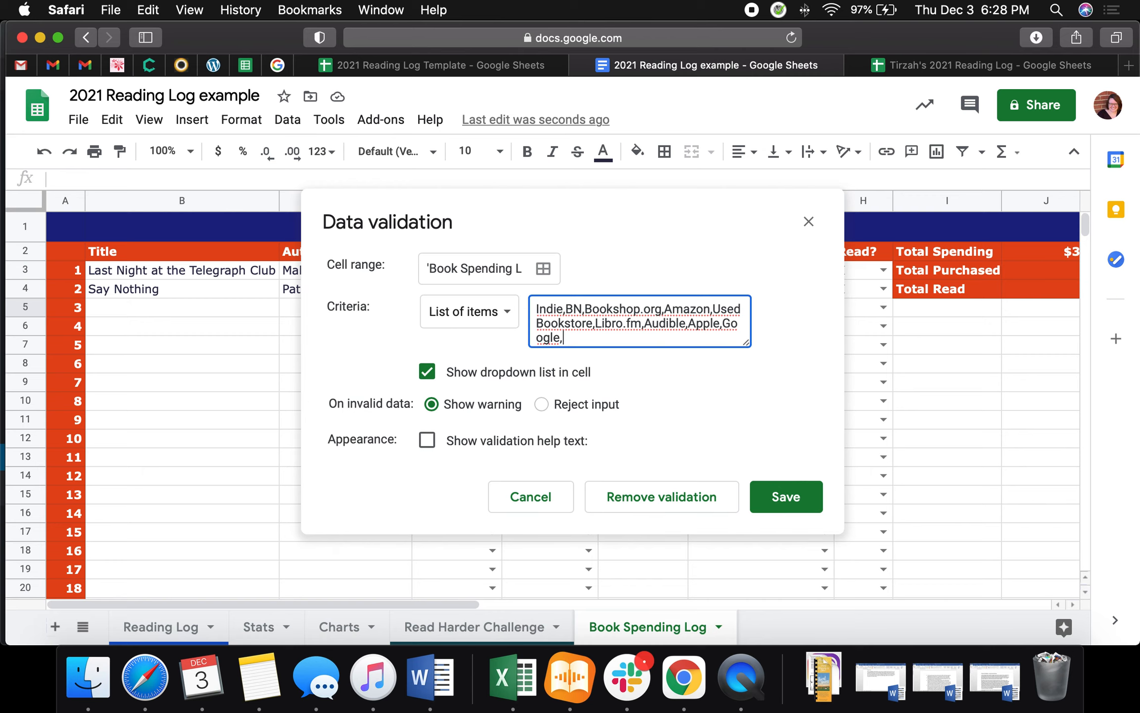
{"action": "type", "text": "Schuler Books"}
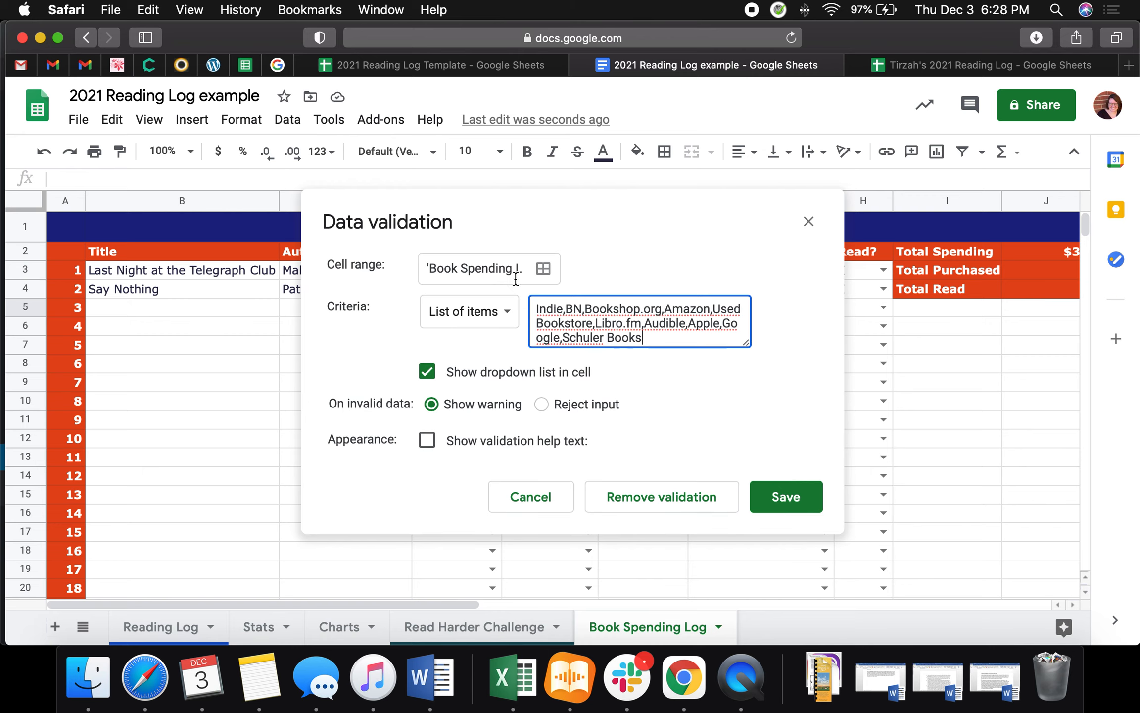
{"action": "left_click", "coordinate": [803, 503]}
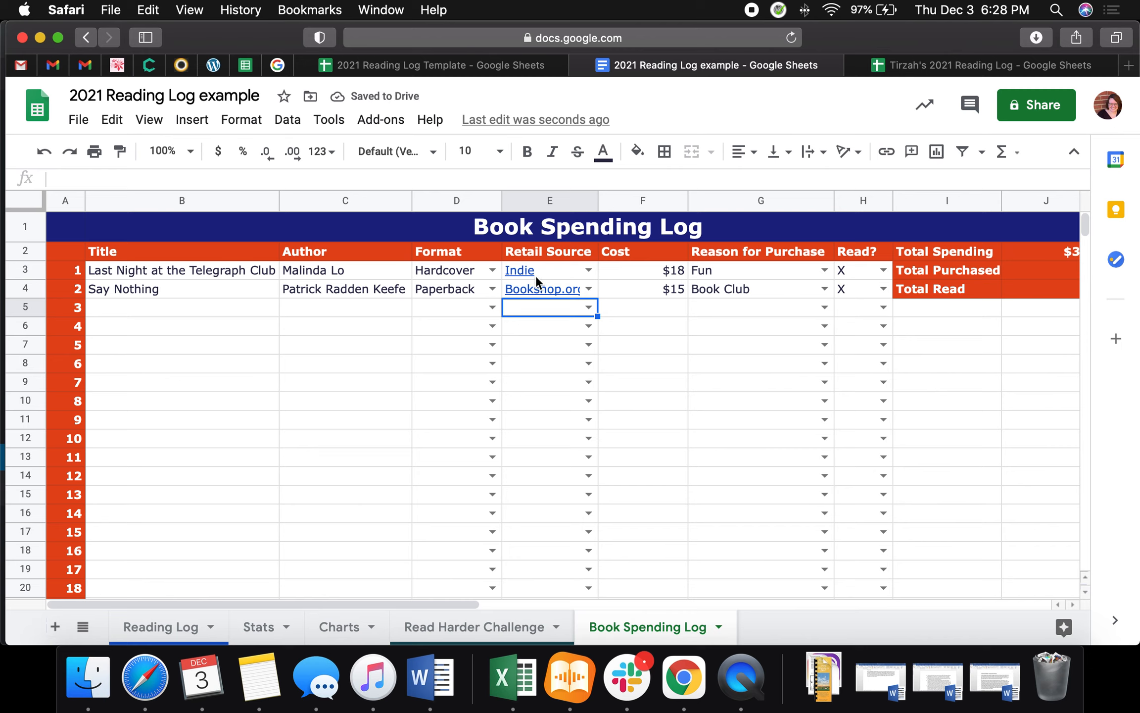
Set the Retail Source for Last Night at the Telegraph Club to Schuler Books and view the columns beside the spending totals.
{"action": "left_click", "coordinate": [588, 270]}
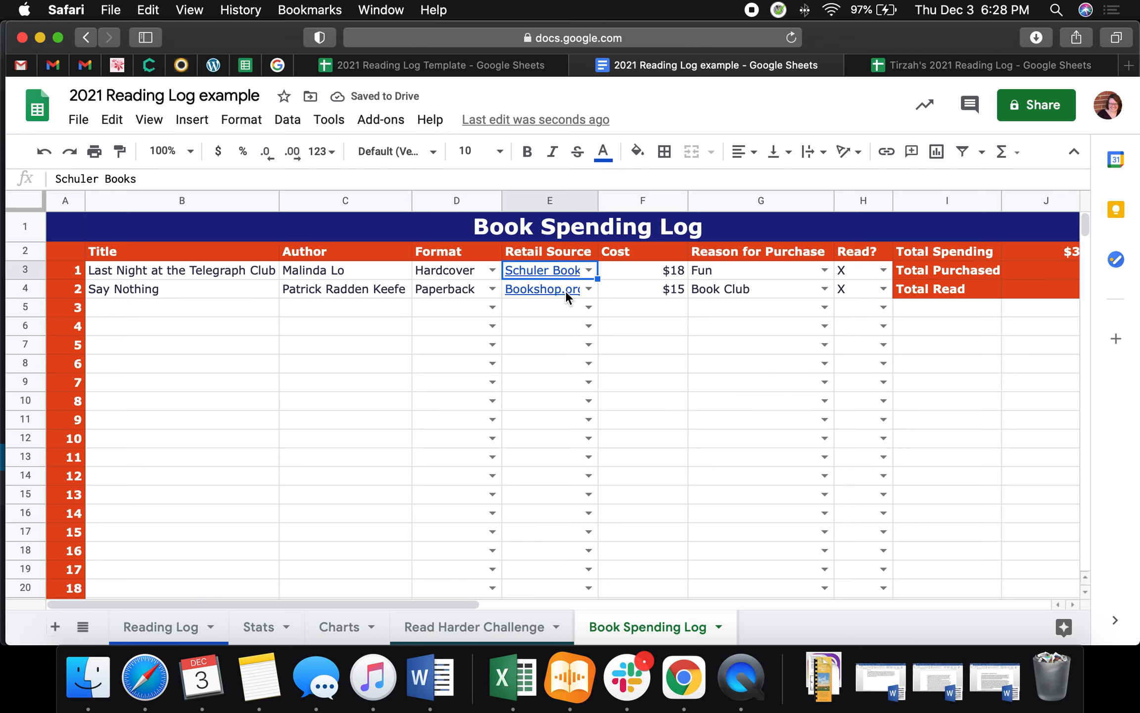
{"action": "scroll", "coordinate": [626, 298], "scroll_direction": "right", "scroll_amount": 8}
{"action": "scroll", "coordinate": [625, 300], "scroll_direction": "right", "scroll_amount": 2}
{"action": "scroll", "coordinate": [626, 299], "scroll_direction": "left", "scroll_amount": 2}
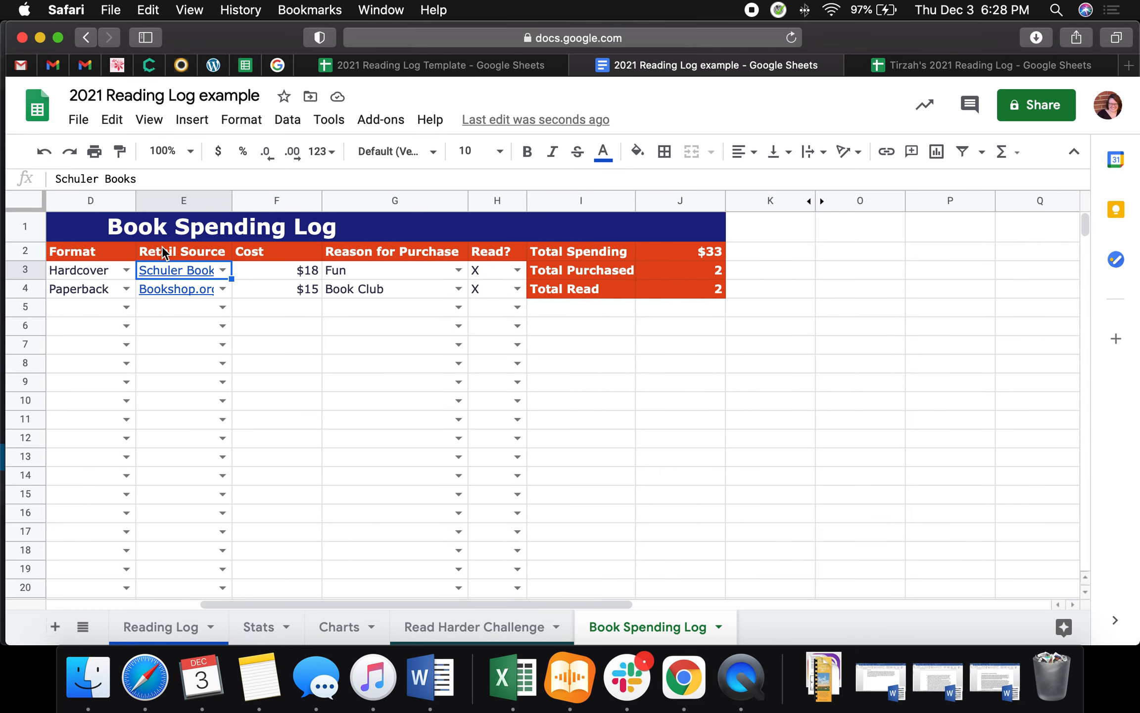
Examine the Purchase Source and Purchased Books Read vs. Unread charts in the Charts sheet.
{"action": "left_click", "coordinate": [338, 627]}
{"action": "scroll", "coordinate": [283, 386], "scroll_direction": "down", "scroll_amount": 10}
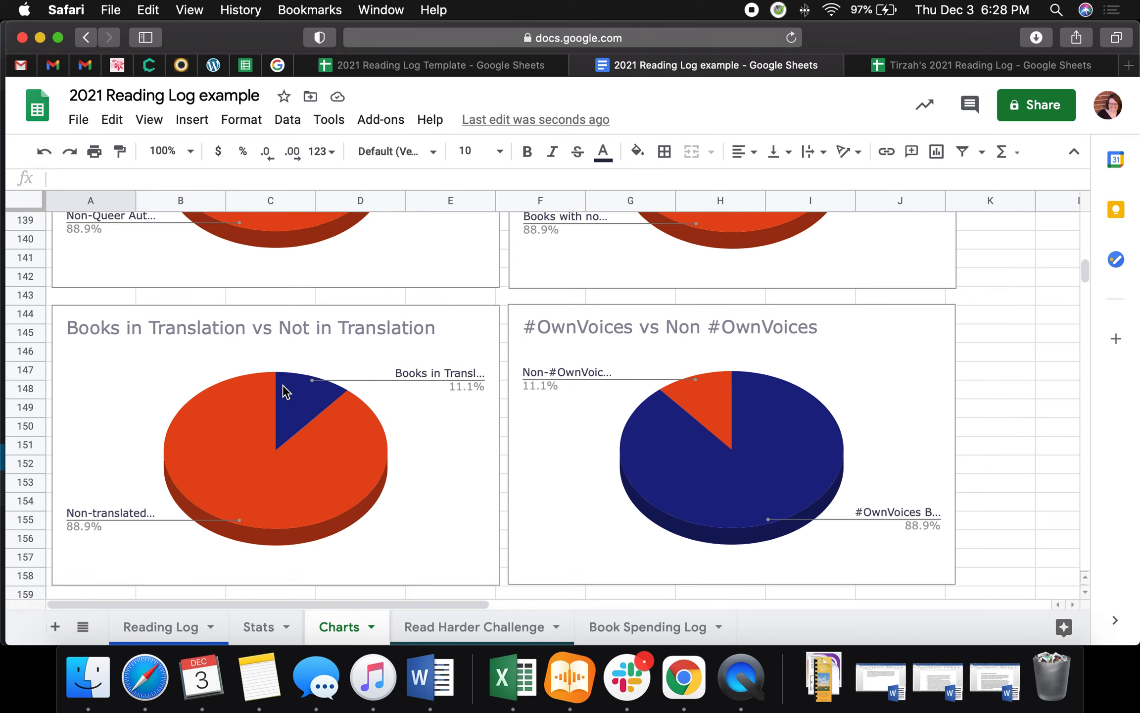
{"action": "scroll", "coordinate": [283, 386], "scroll_direction": "up", "scroll_amount": 1}
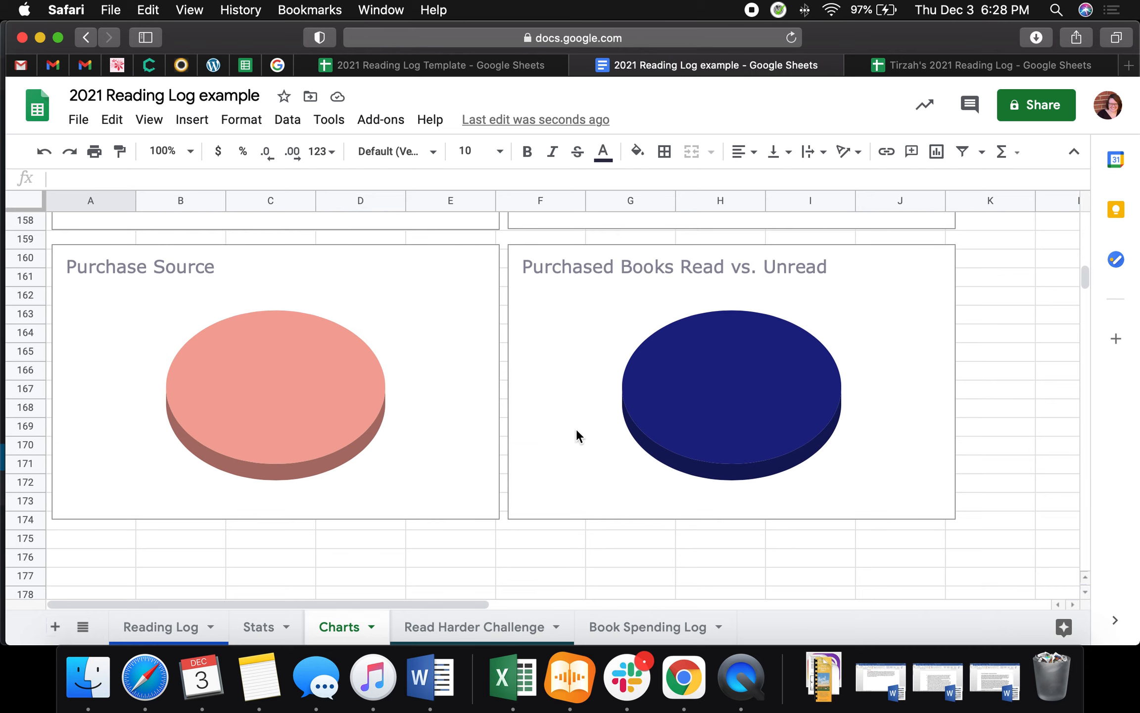
Return to the Book Spending Log sheet and unhide the columns between K and O that hold the retail source counts.
{"action": "left_click", "coordinate": [649, 625]}
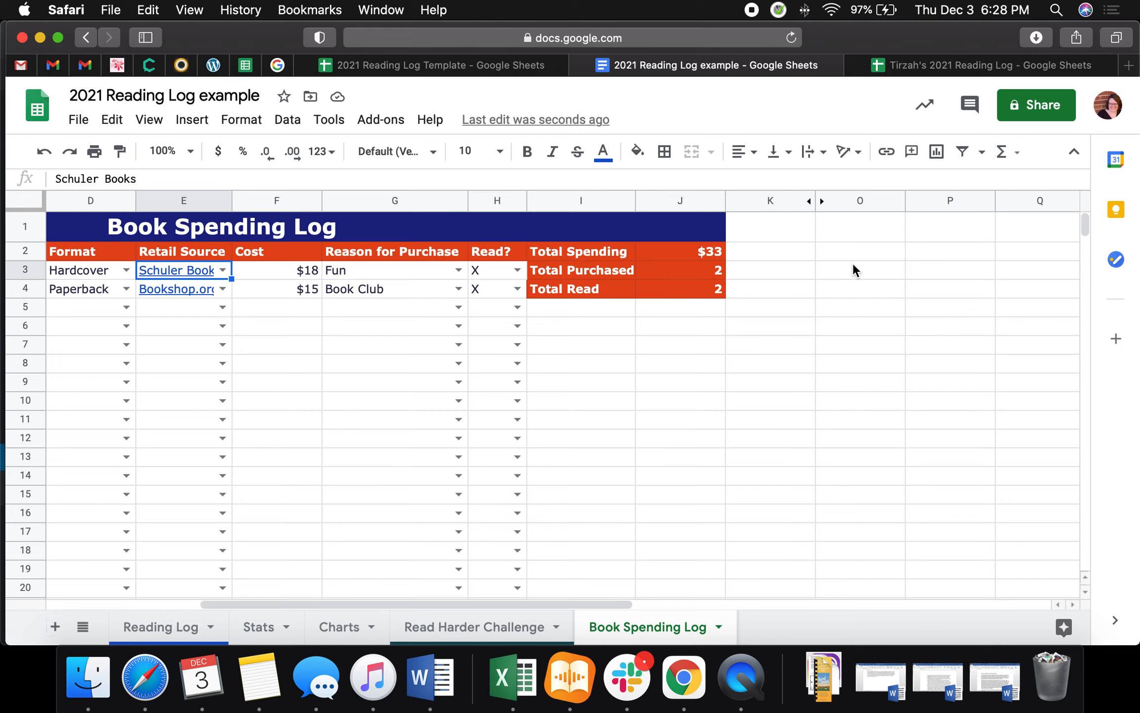
{"action": "left_click", "coordinate": [823, 201]}
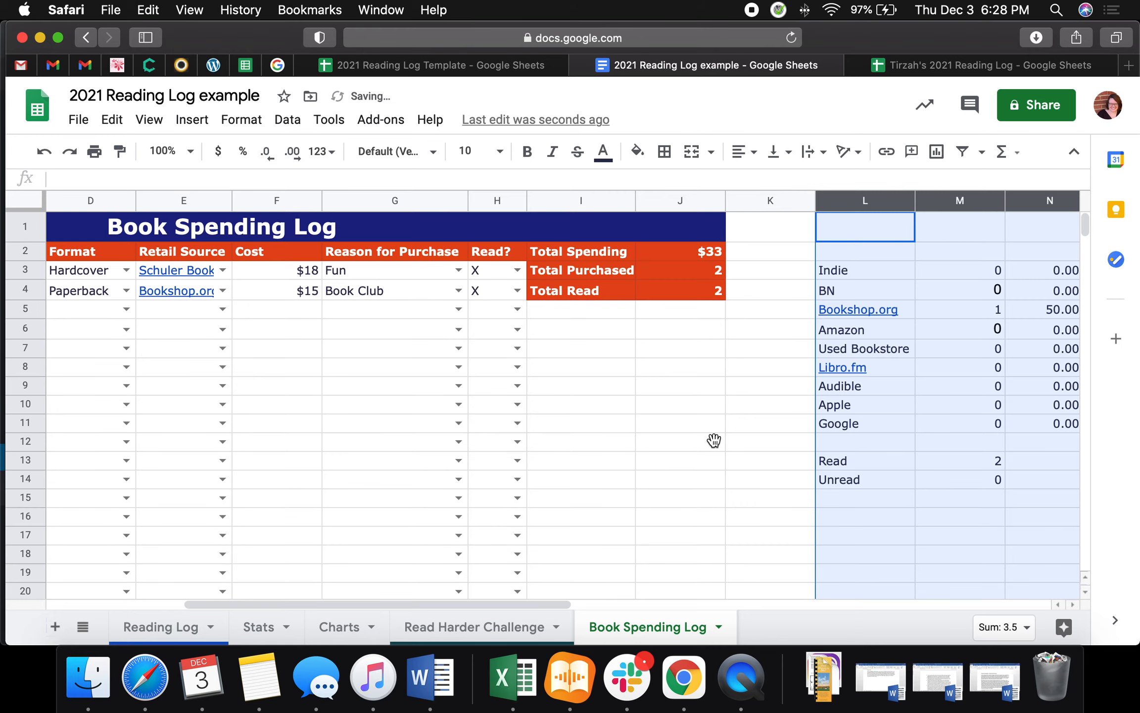
{"action": "left_click", "coordinate": [769, 443]}
{"action": "scroll", "coordinate": [786, 472], "scroll_direction": "right", "scroll_amount": 2}
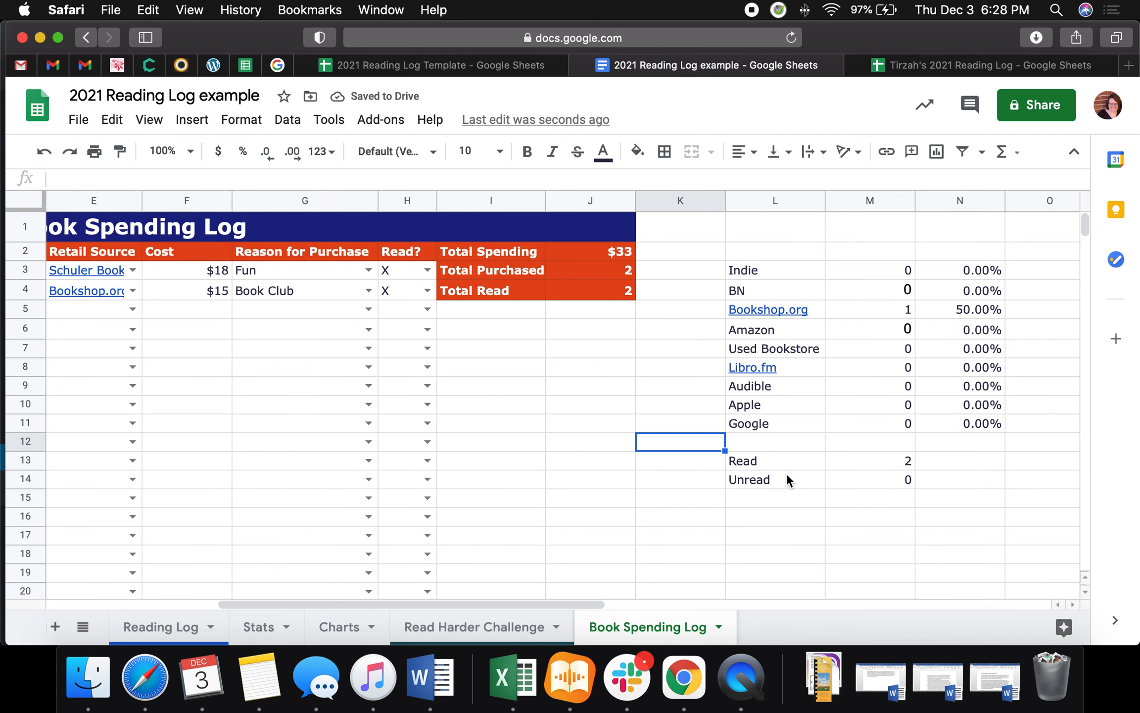
Enter Schuler Books as a new retail source label in cell L12, directly below Google.
{"action": "left_click", "coordinate": [750, 442]}
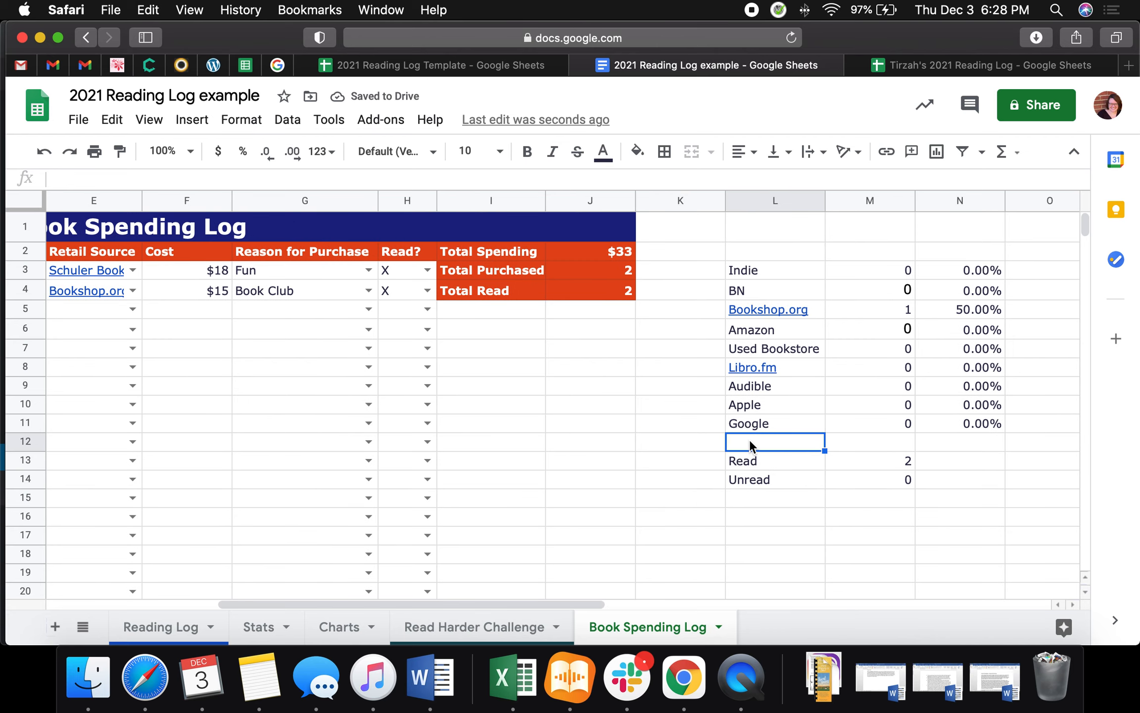
{"action": "type", "text": "Schu"}
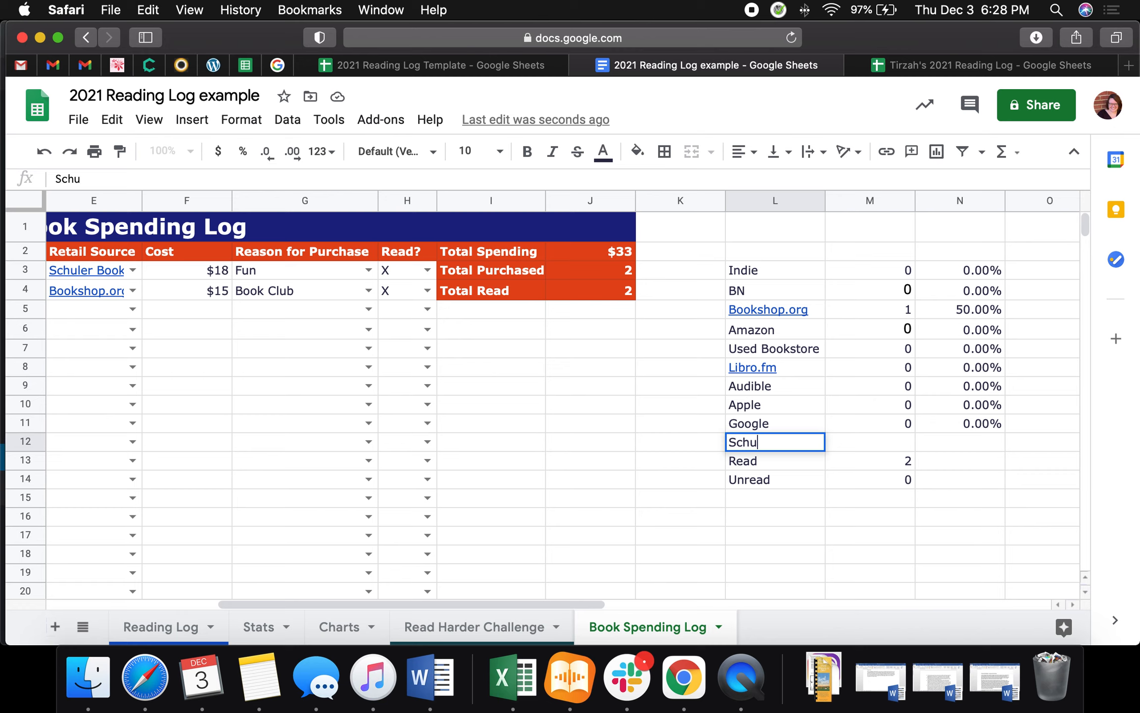
{"action": "type", "text": "ler Books"}
Copy the Google count's COUNTIF formula into cell M12 and change its criterion to "Schuler Books".
{"action": "left_click", "coordinate": [871, 417]}
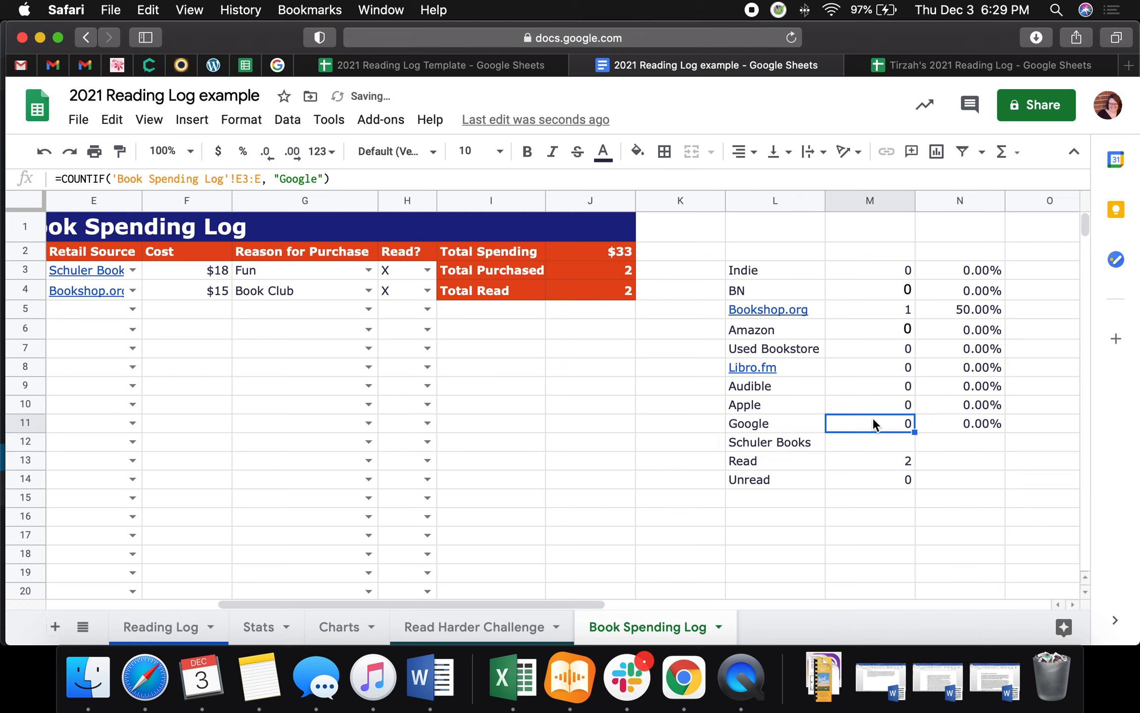
{"action": "left_click_drag", "start_coordinate": [341, 178], "coordinate": [74, 170]}
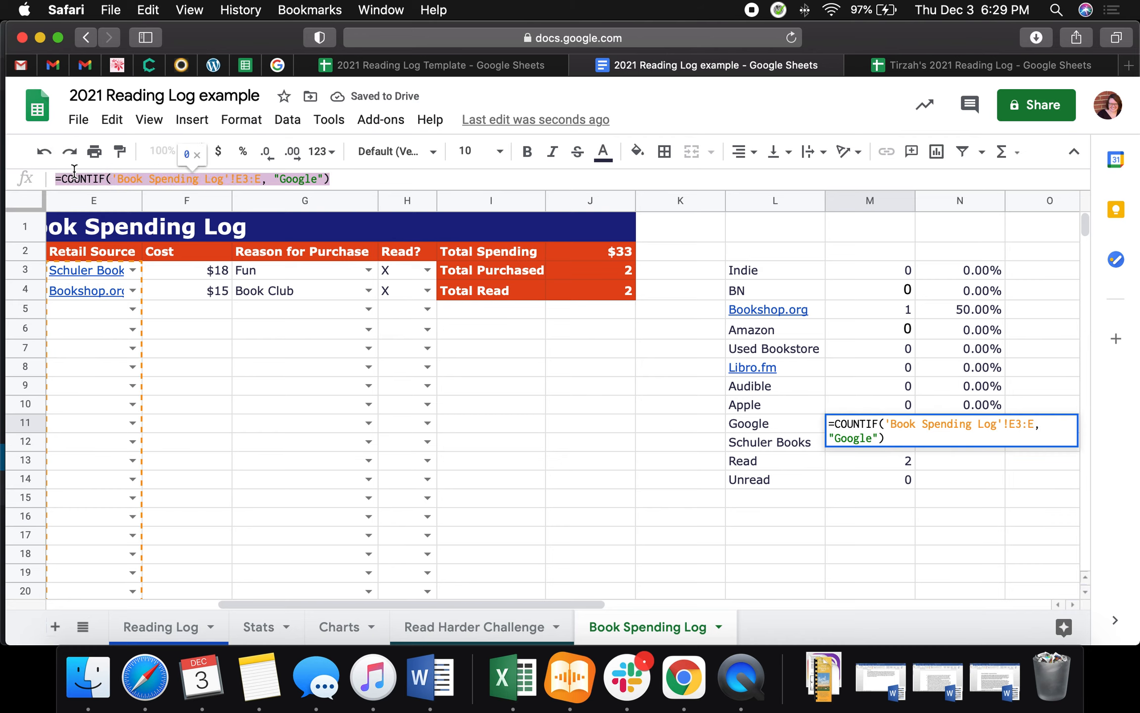
{"action": "right_click", "coordinate": [75, 172]}
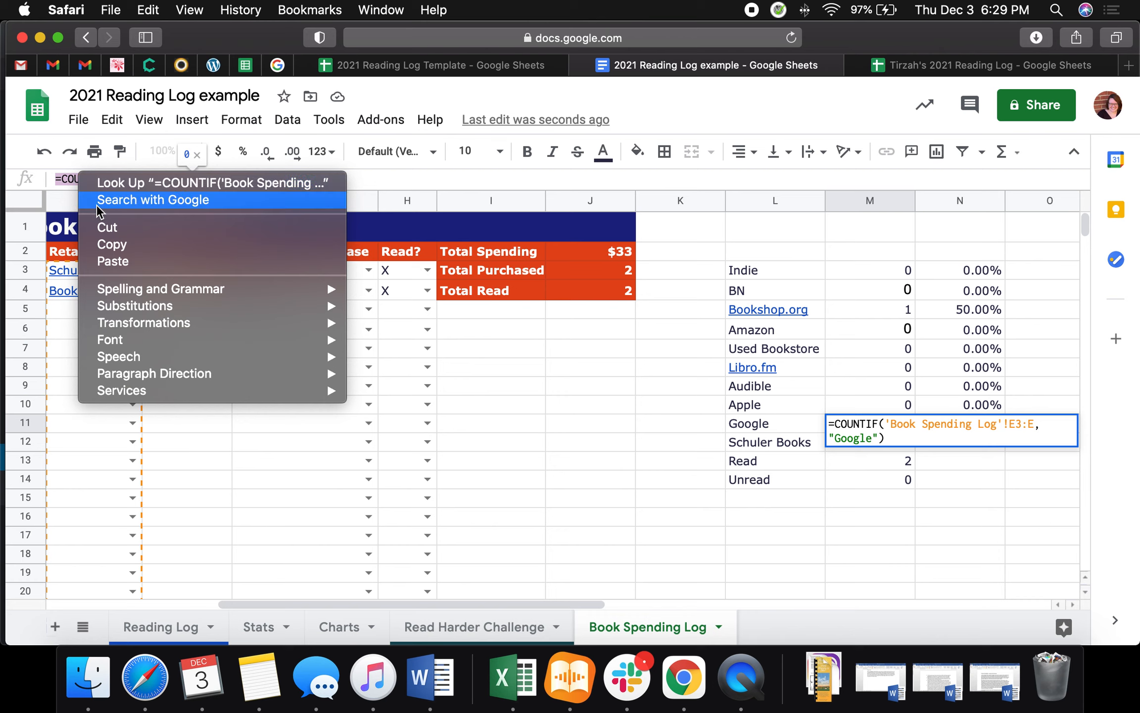
{"action": "left_click", "coordinate": [113, 244]}
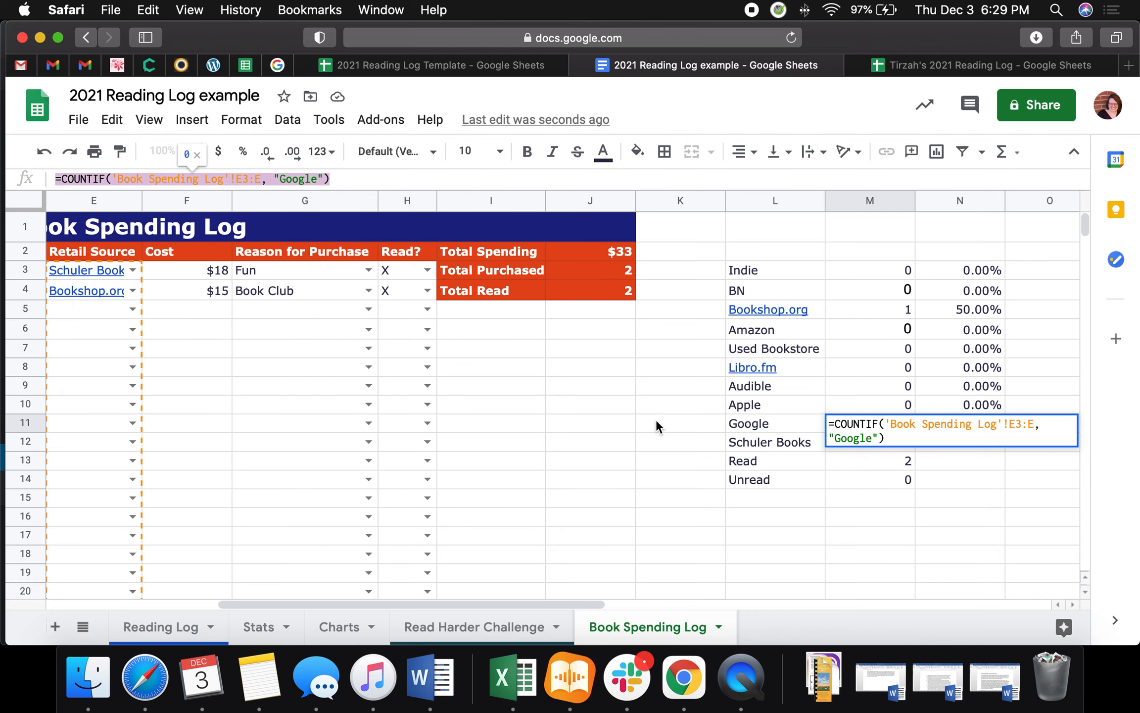
{"action": "left_click", "coordinate": [787, 448]}
{"action": "left_click", "coordinate": [862, 444]}
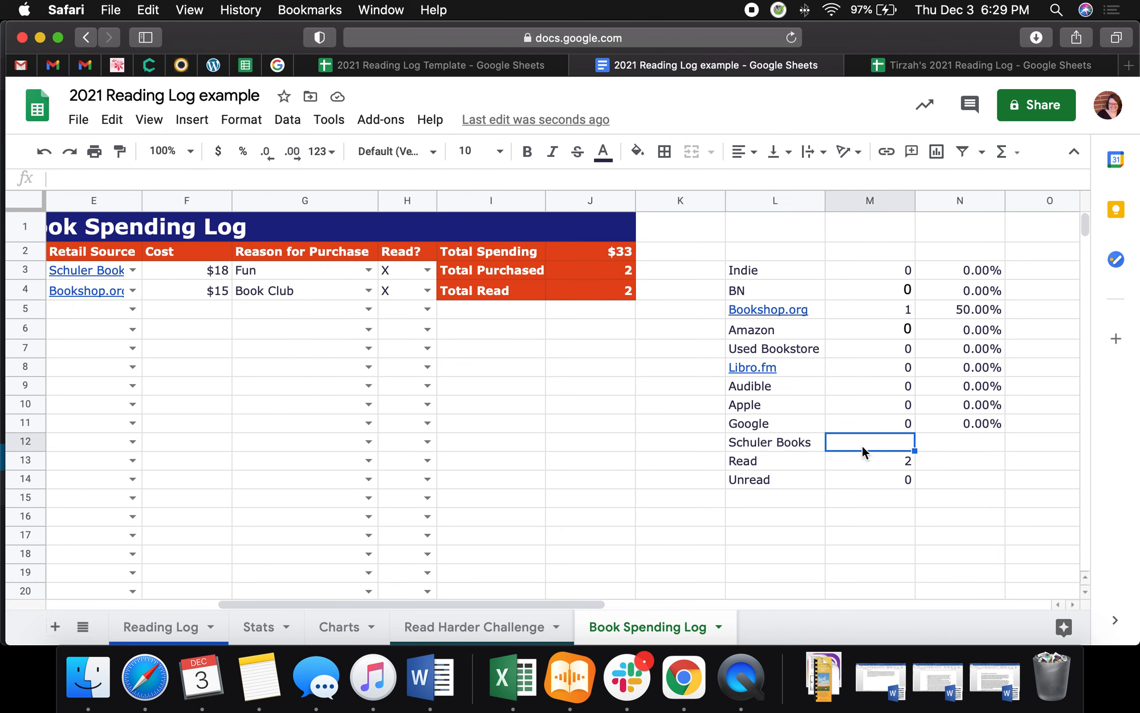
{"action": "key", "text": "super+v"}
{"action": "left_click_drag", "start_coordinate": [280, 180], "coordinate": [317, 179]}
{"action": "type", "text": "Schuler Boo"}
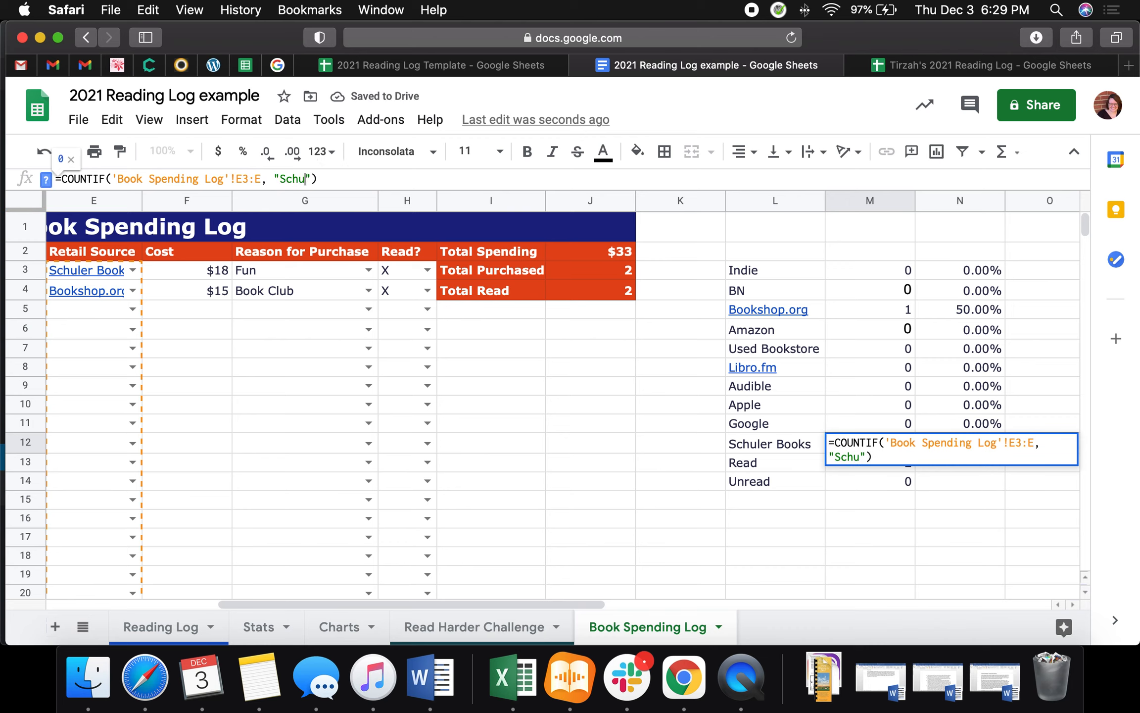
{"action": "type", "text": "ks"}
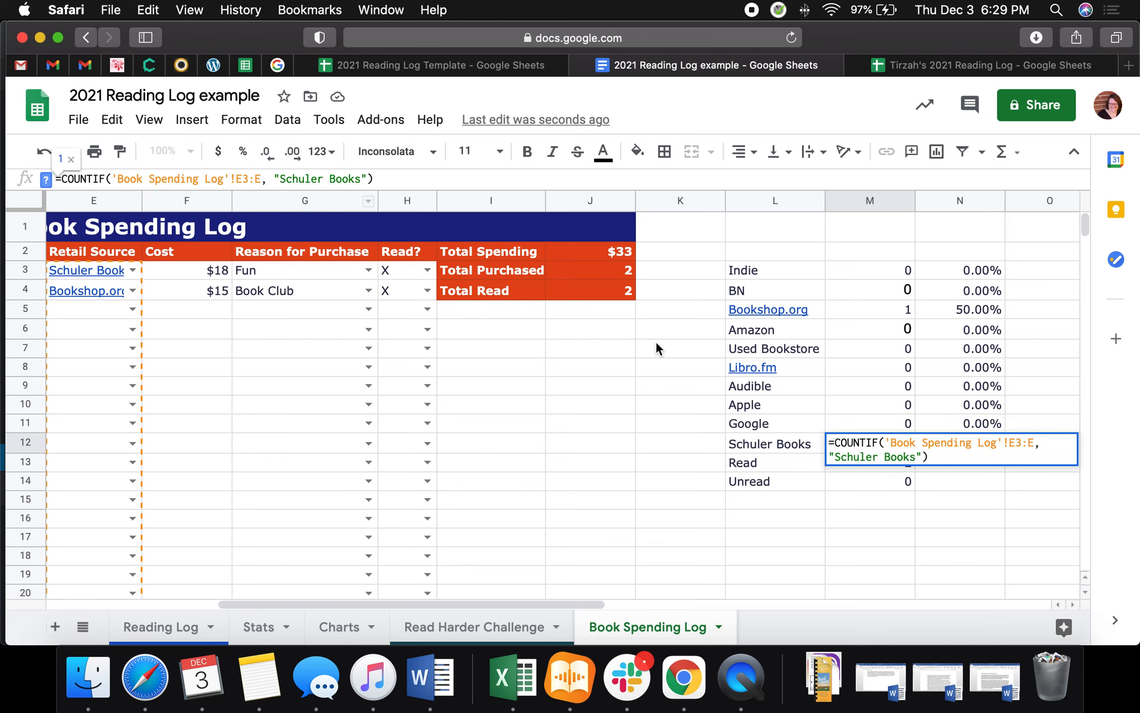
{"action": "left_click", "coordinate": [963, 498]}
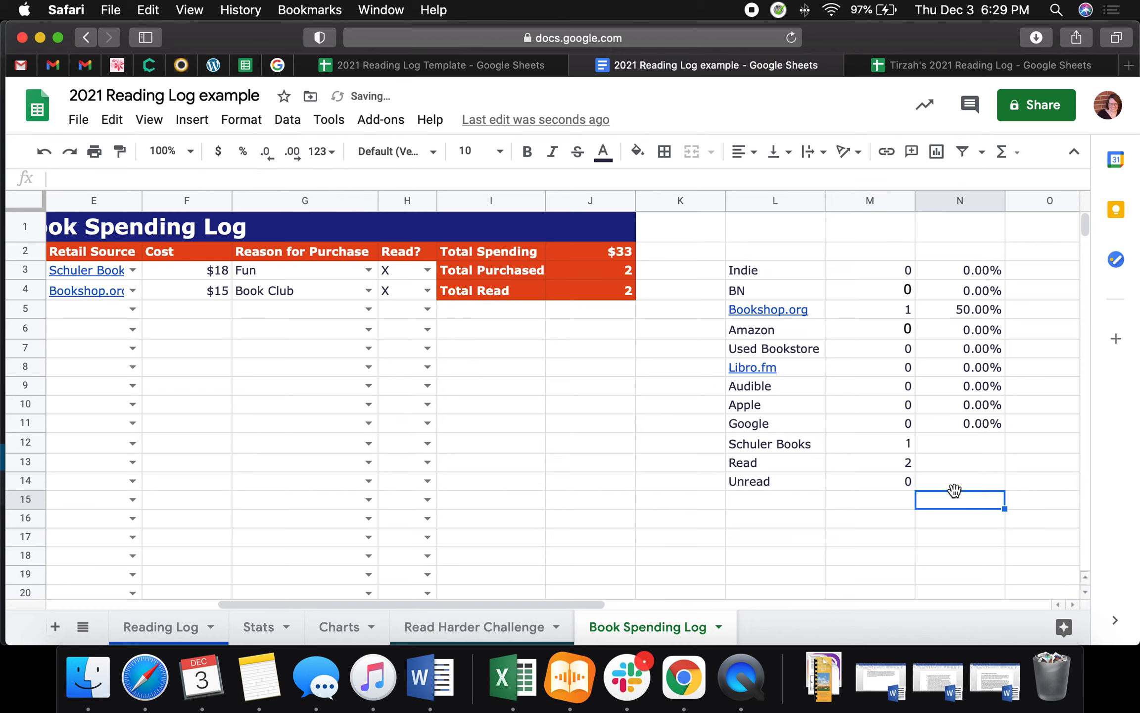
Enter the formula =M12/J3 in cell N12 beside the Schuler Books count and dismiss the suggested autofill.
{"action": "left_click", "coordinate": [973, 426]}
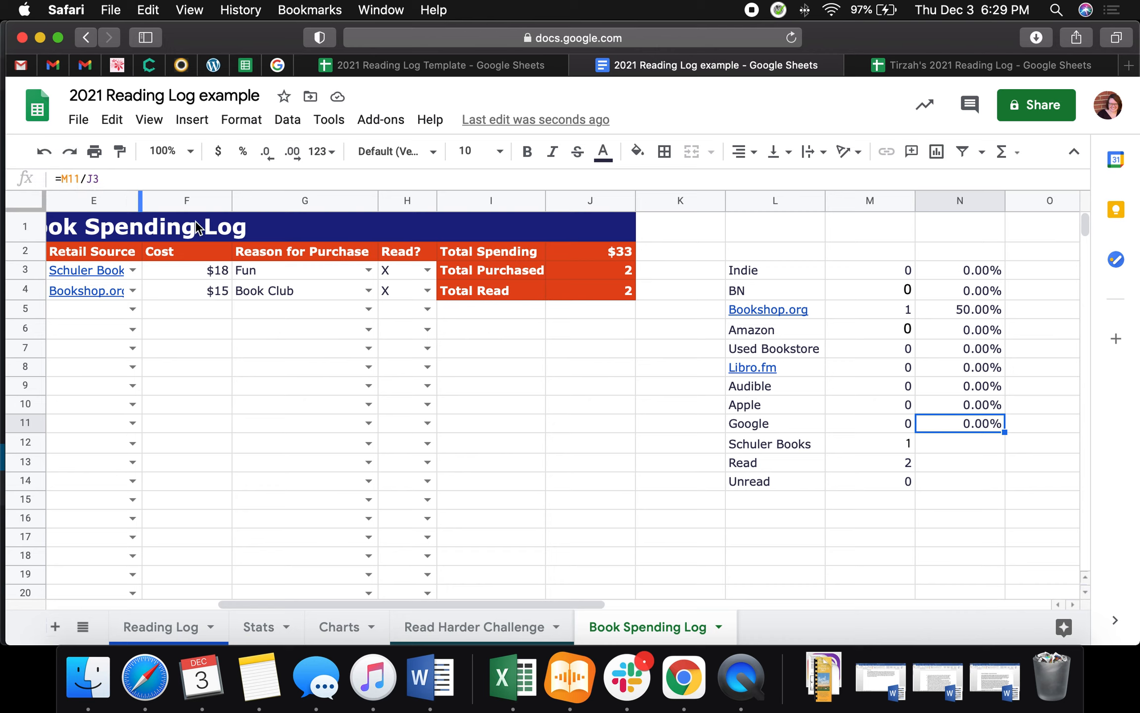
{"action": "left_click", "coordinate": [897, 448]}
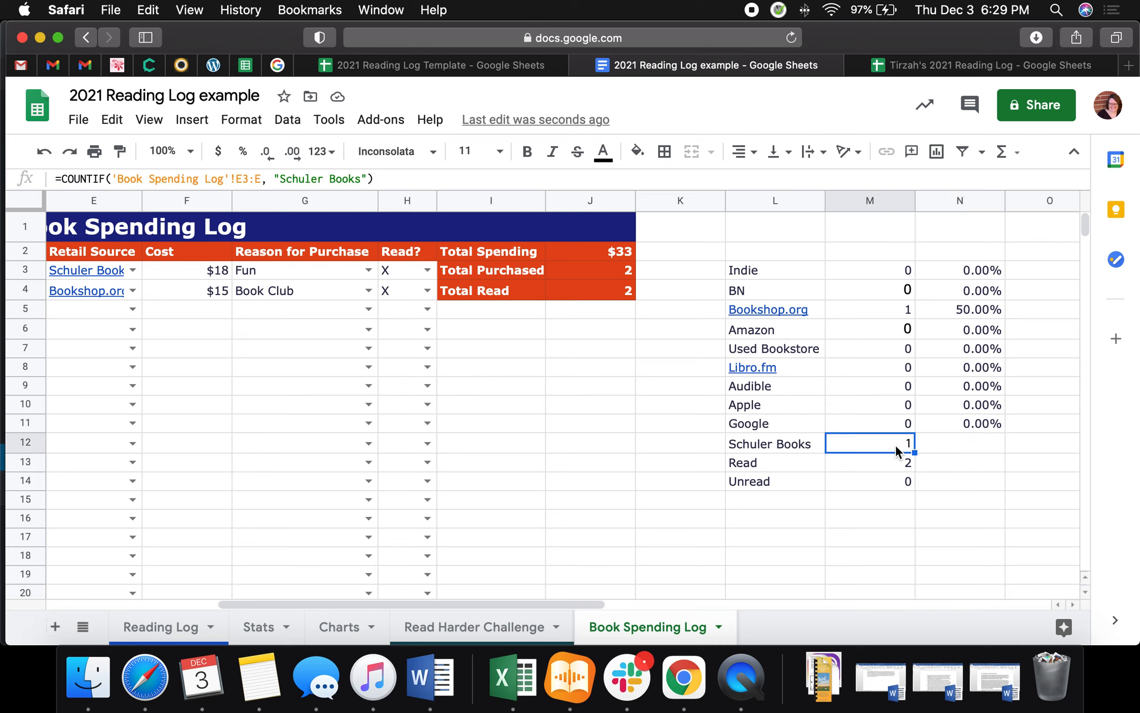
{"action": "left_click", "coordinate": [926, 443]}
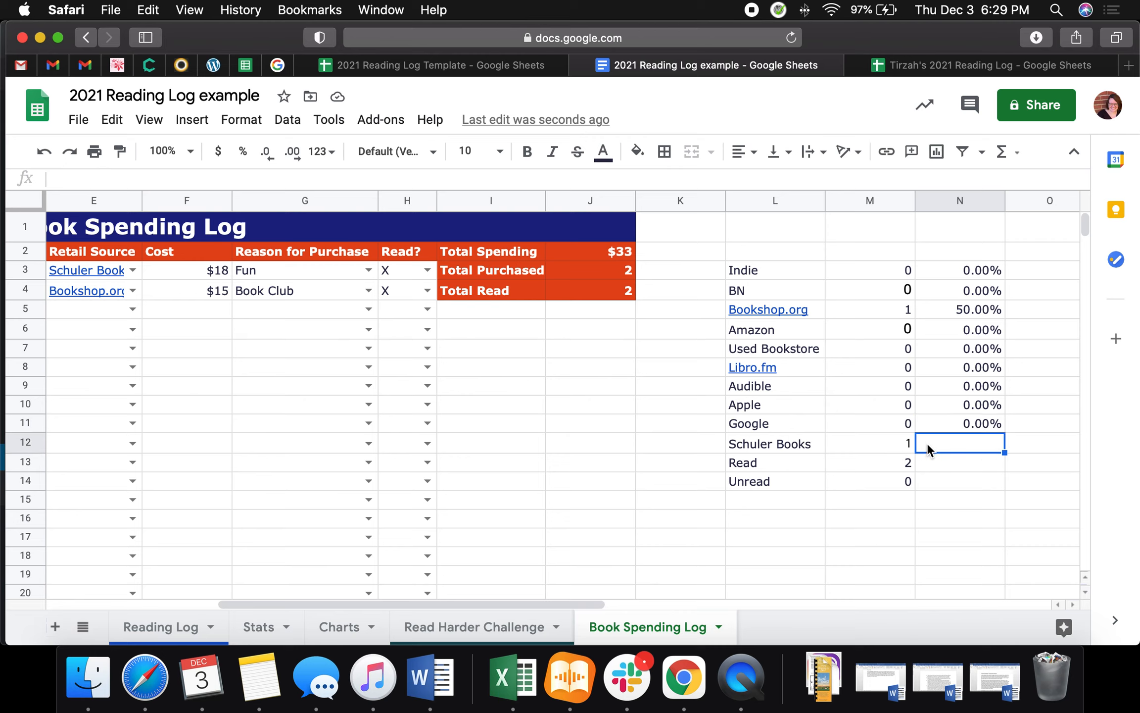
{"action": "type", "text": "=m12"}
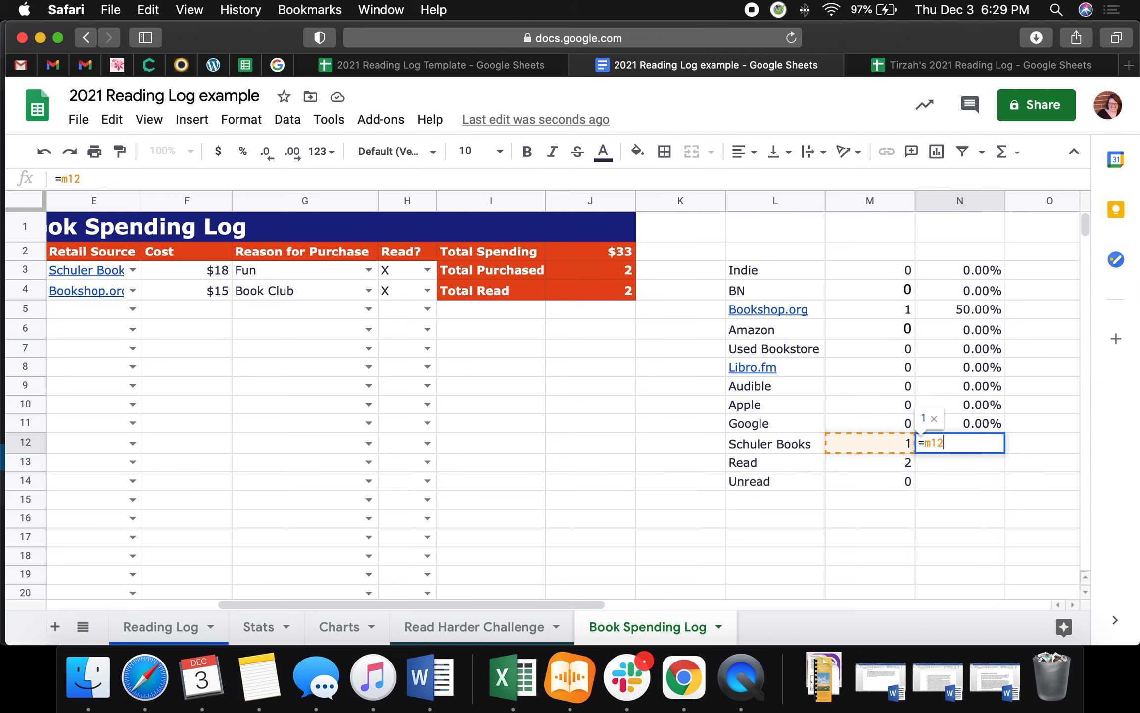
{"action": "type", "text": "/2"}
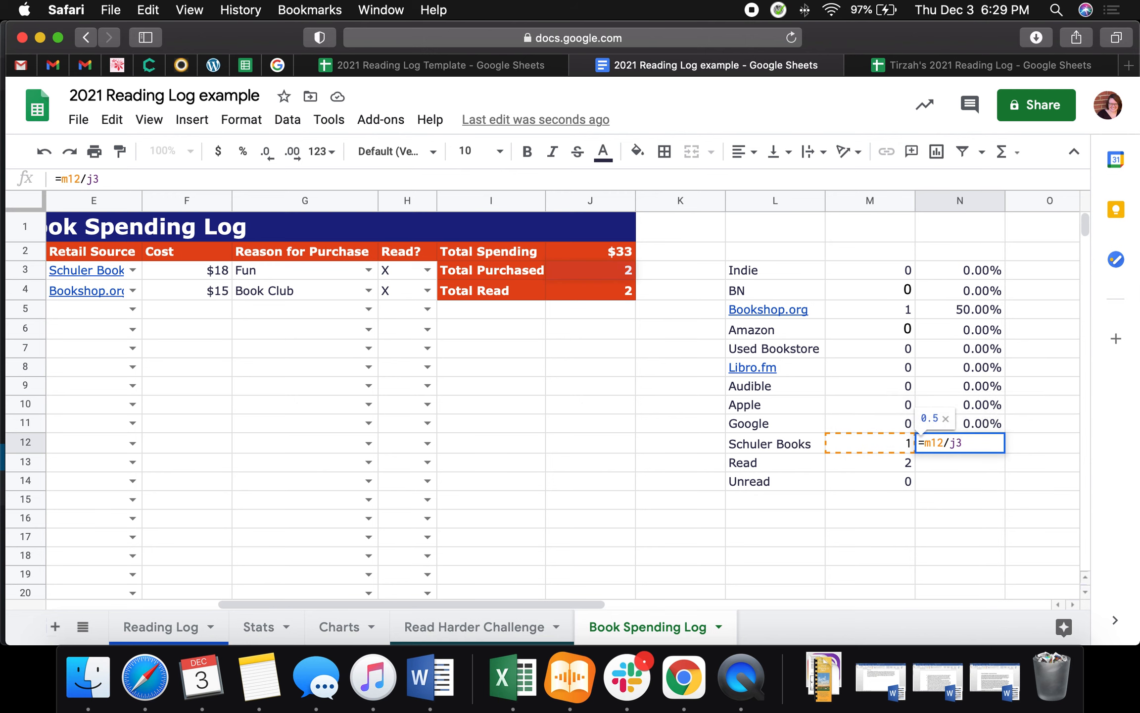
{"action": "key", "text": "Return"}
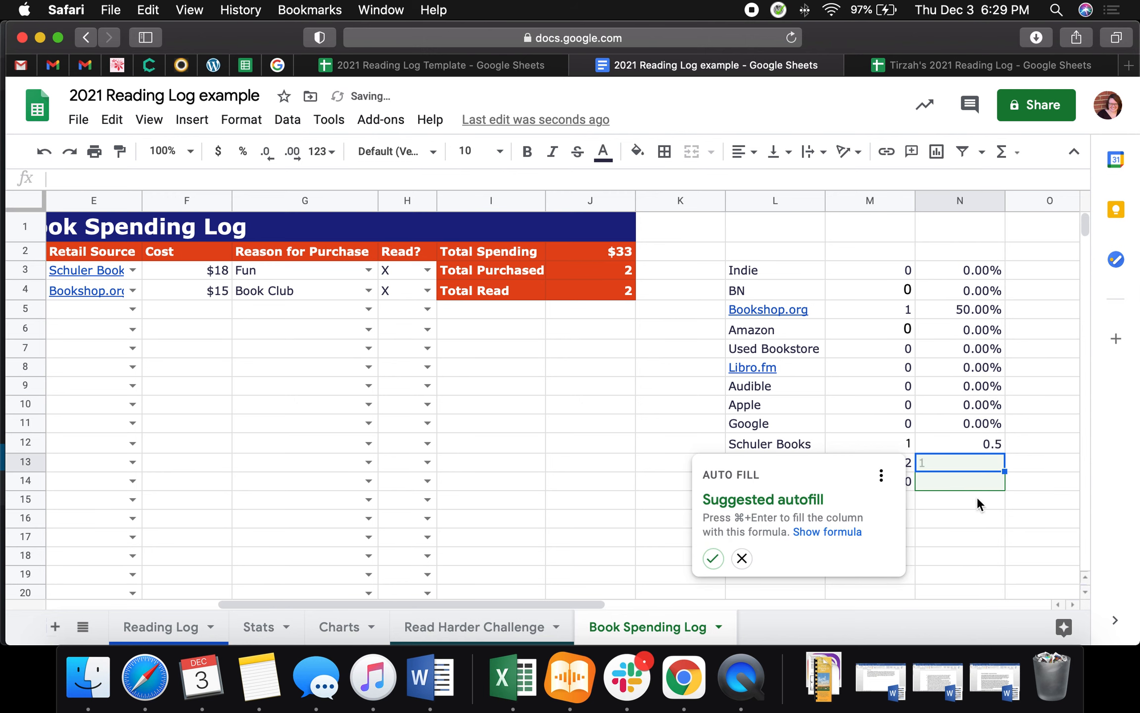
{"action": "left_click", "coordinate": [741, 558]}
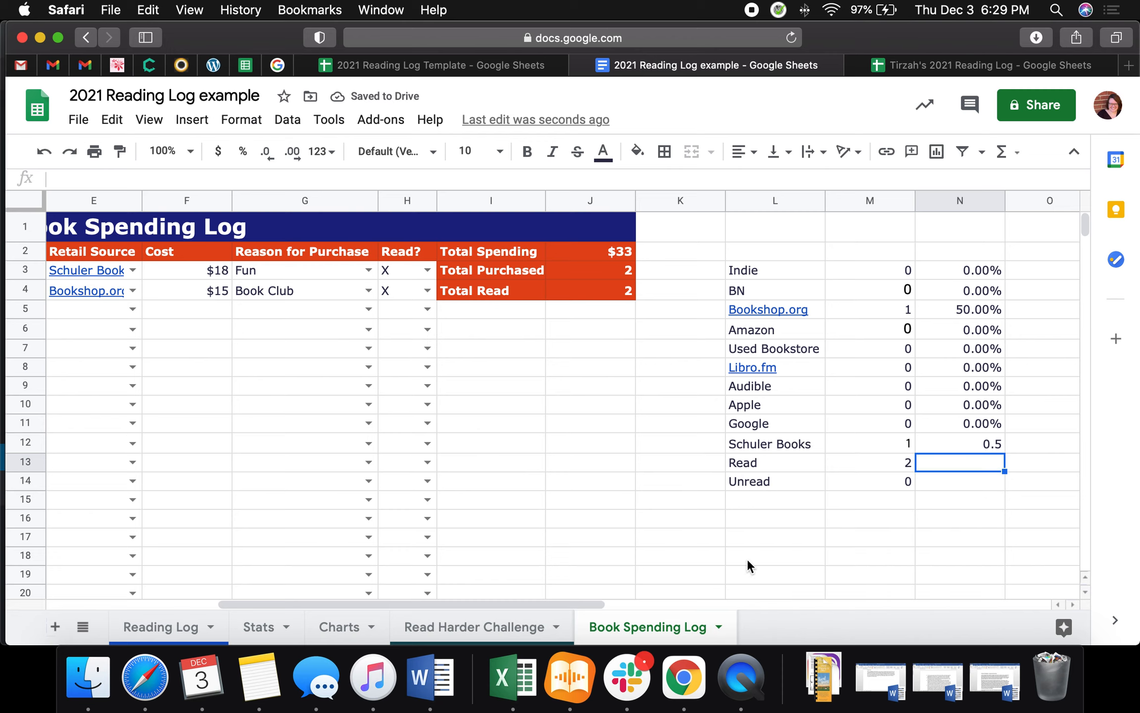
Format the Schuler Books share in N12 as a percent and check the Purchase Source chart in the Charts sheet.
{"action": "left_click", "coordinate": [978, 446]}
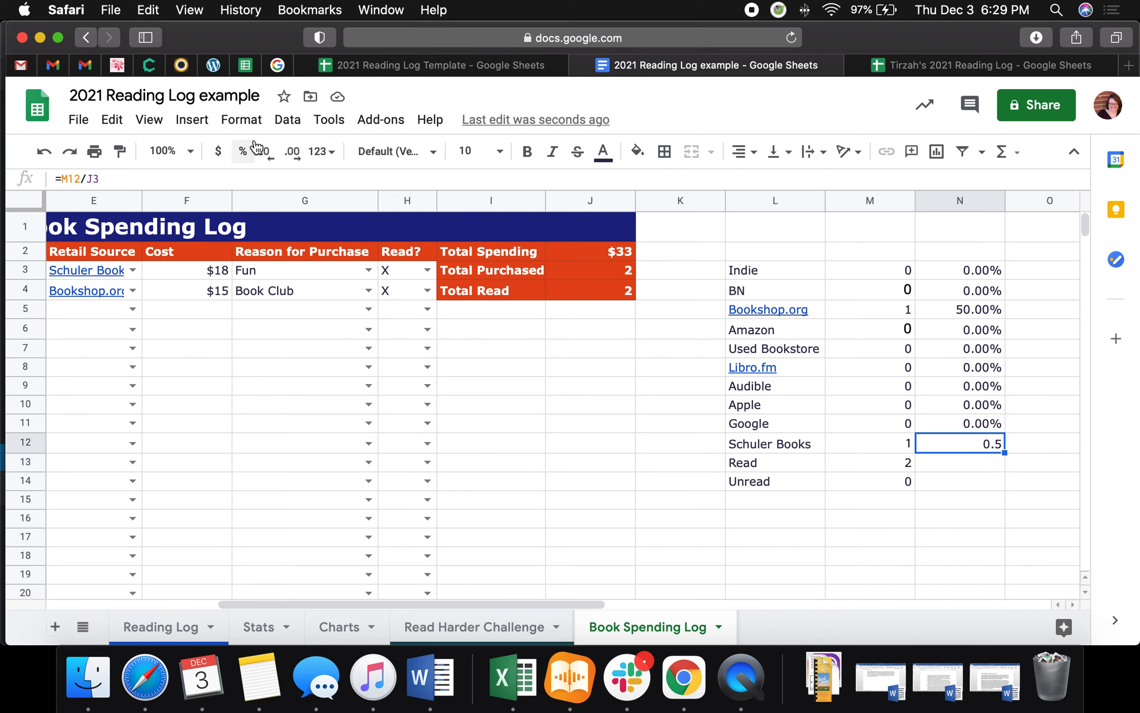
{"action": "left_click", "coordinate": [331, 155]}
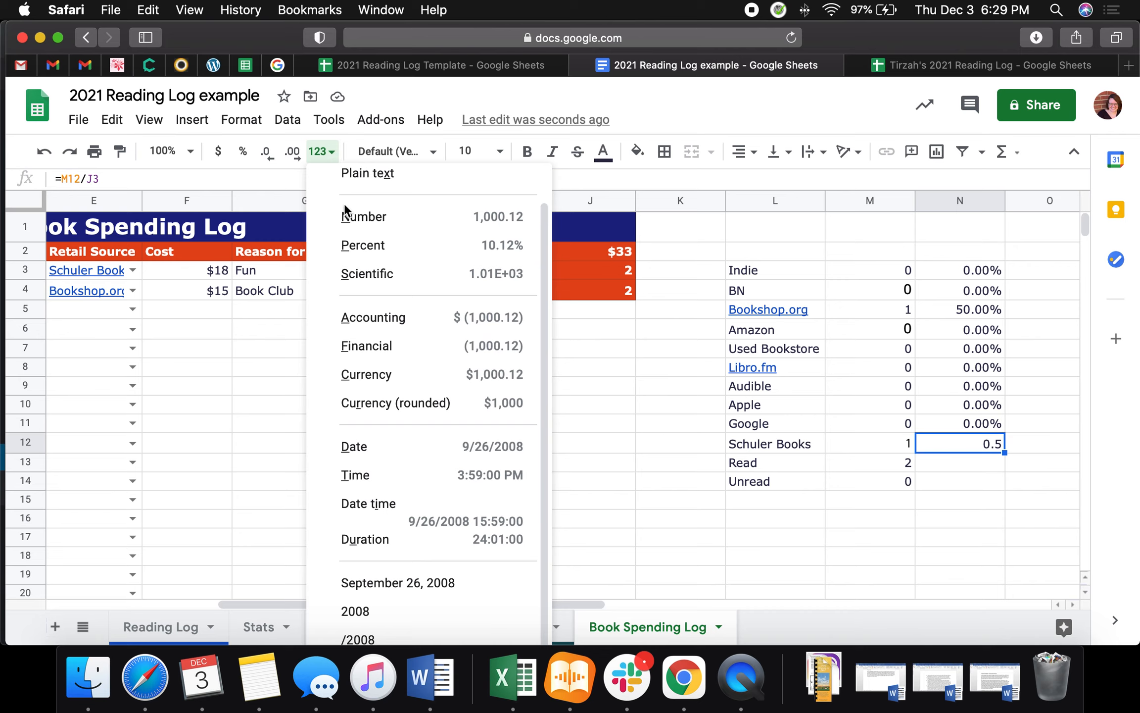
{"action": "left_click", "coordinate": [368, 254]}
{"action": "left_click", "coordinate": [733, 519]}
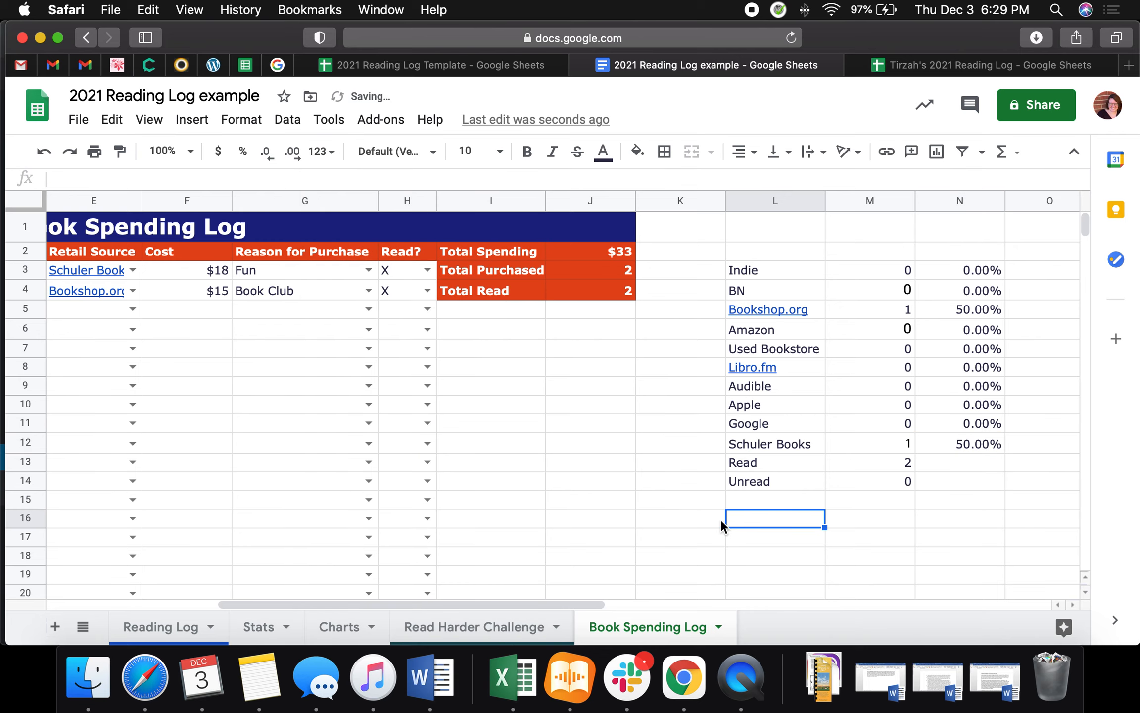
{"action": "left_click", "coordinate": [358, 628]}
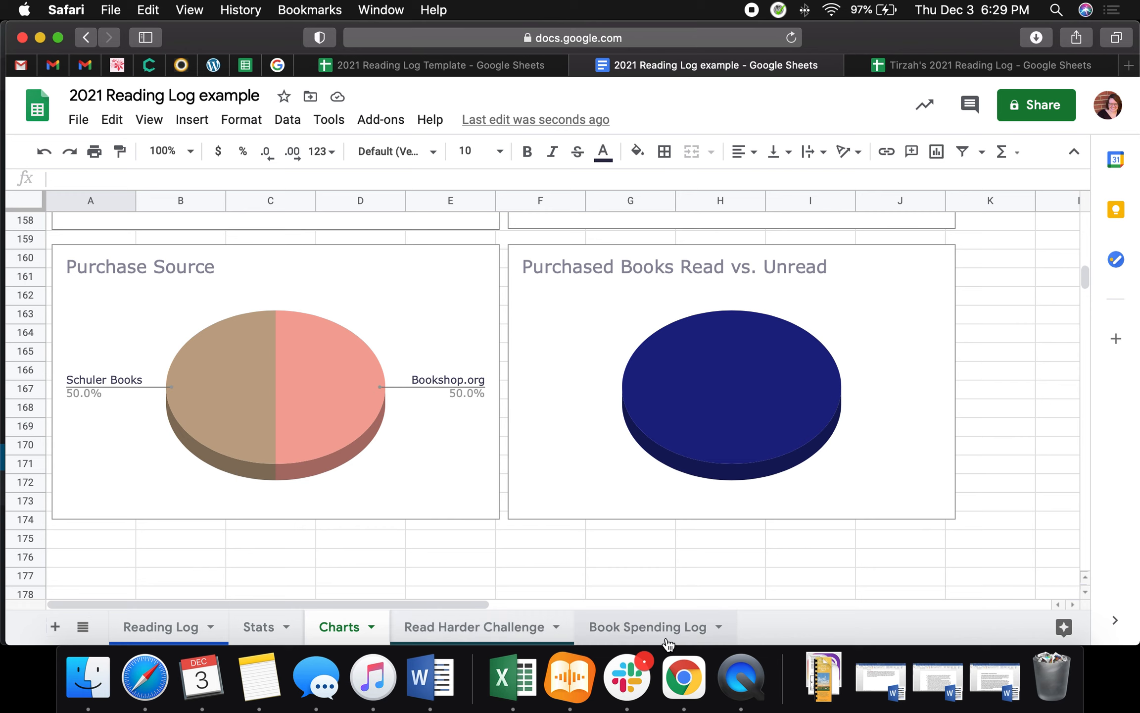
In the Book Spending Log sheet, move the Read and Unread counts from L13:N14 to the range starting at L17, then recheck the charts.
{"action": "left_click", "coordinate": [649, 628]}
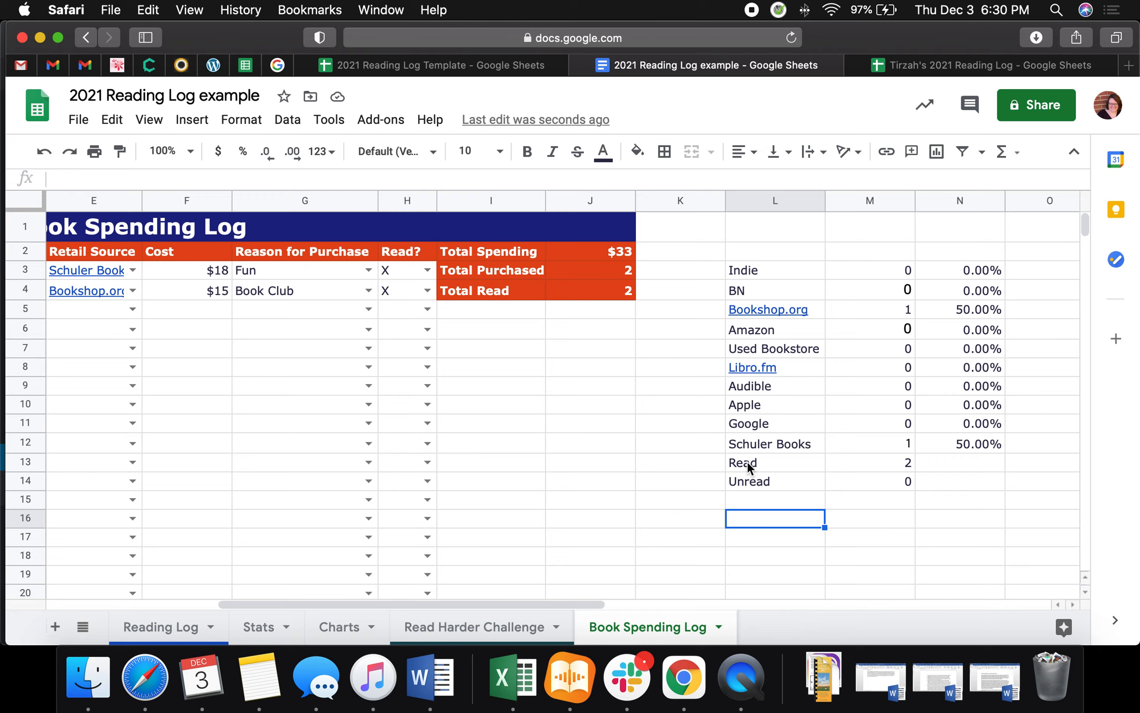
{"action": "left_click_drag", "start_coordinate": [746, 460], "coordinate": [965, 484]}
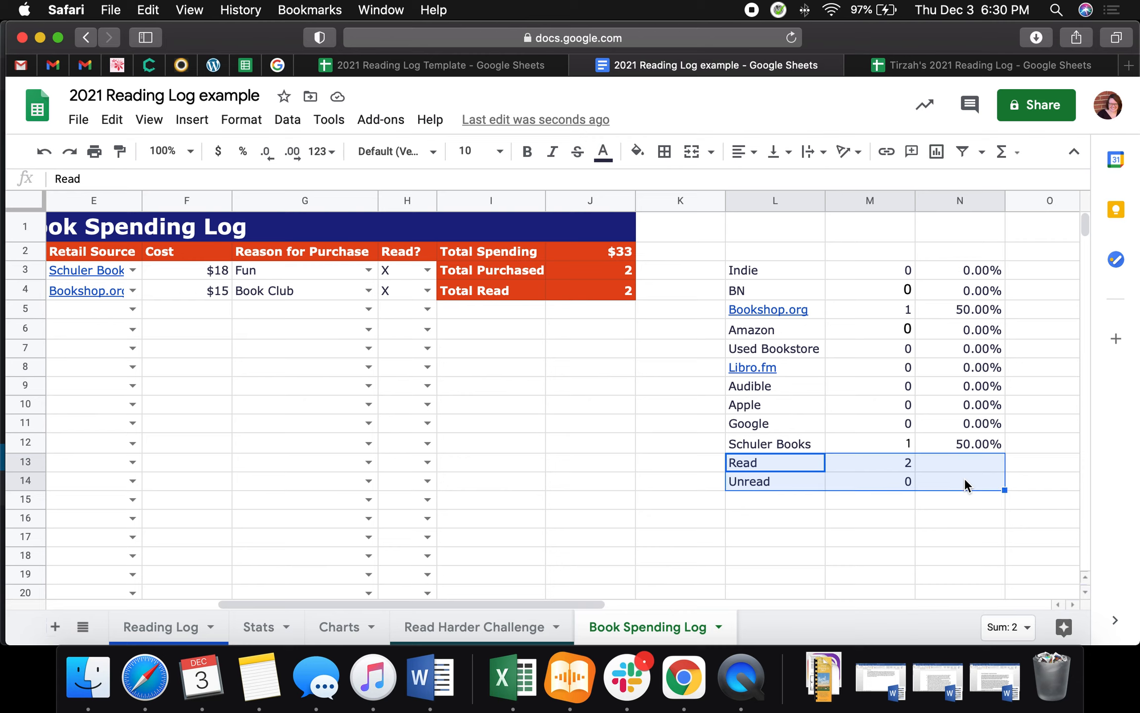
{"action": "left_click", "coordinate": [759, 537]}
{"action": "type", "text": "Read\t2 Unread\t0"}
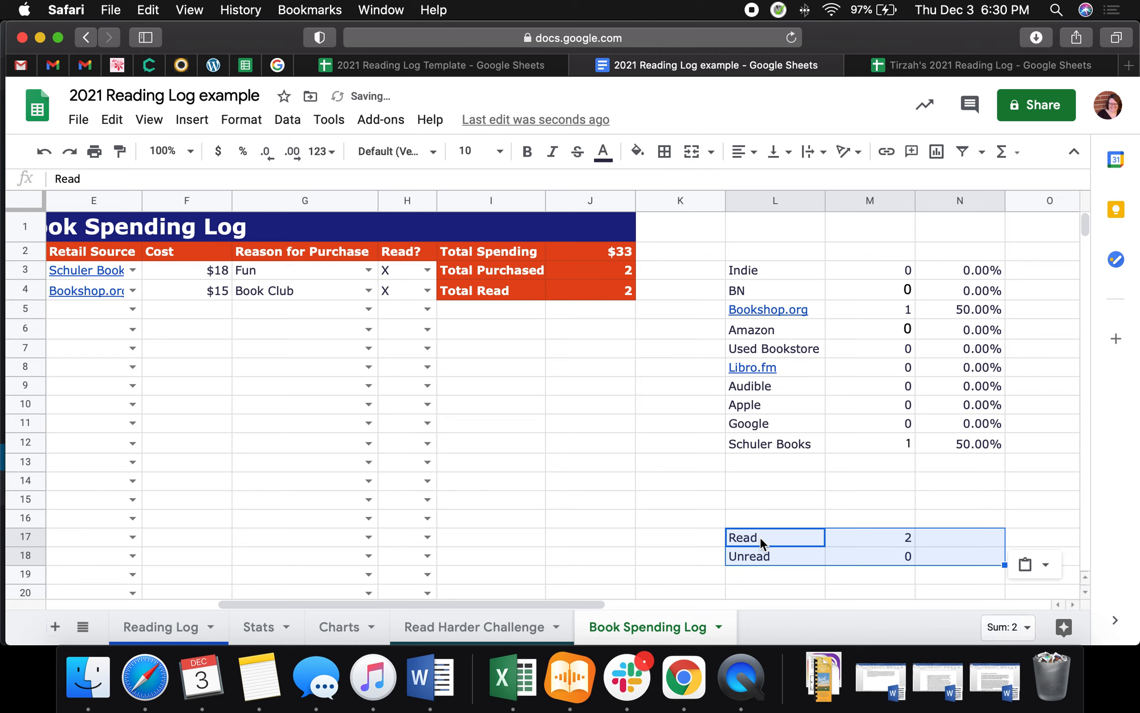
{"action": "left_click", "coordinate": [632, 495]}
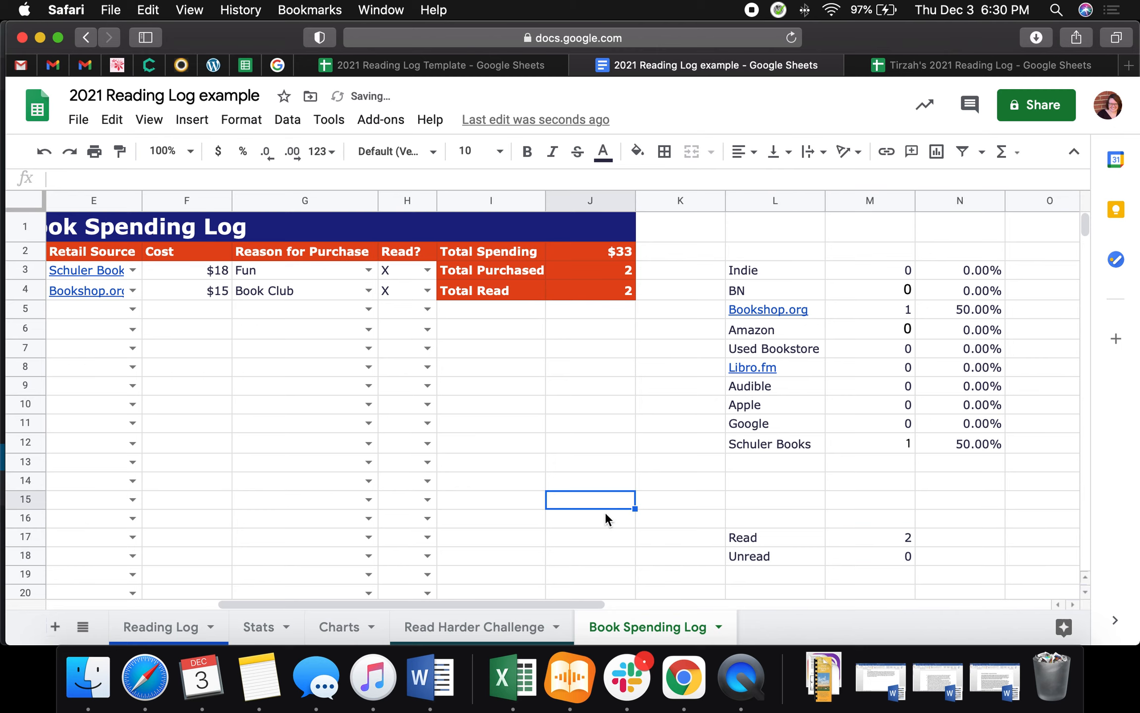
{"action": "left_click", "coordinate": [341, 627]}
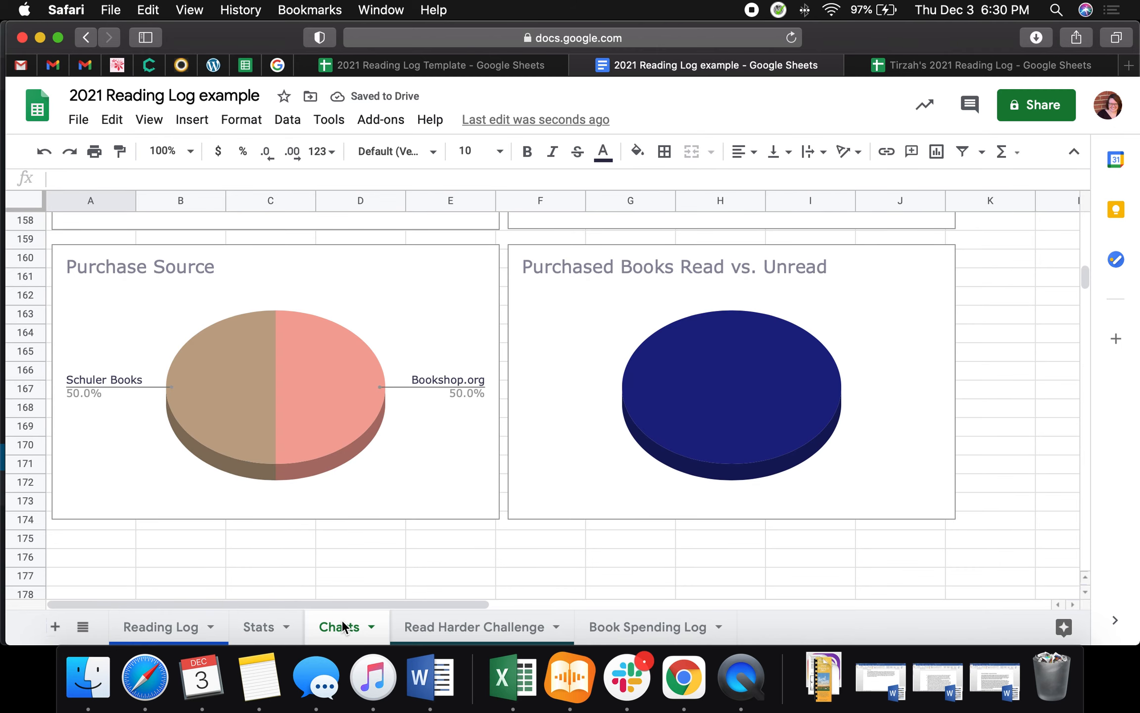
Return to the Book Spending Log sheet and clear the Read? mark in H4 for the Bookshop.org purchase.
{"action": "left_click", "coordinate": [616, 626]}
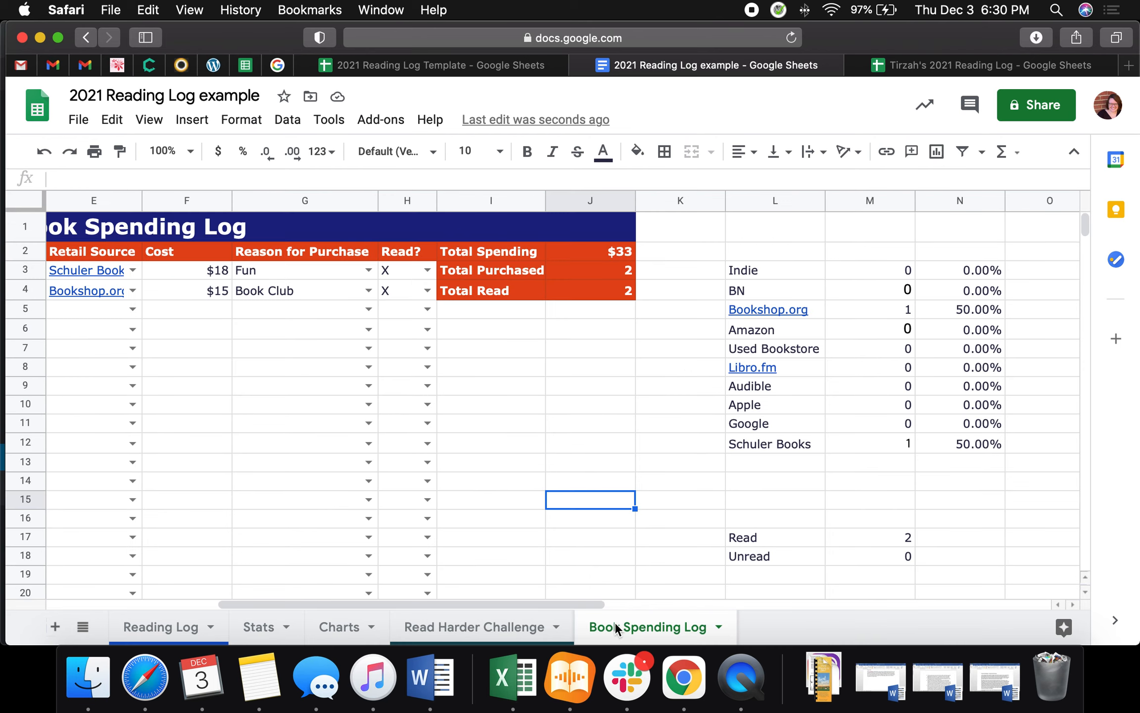
{"action": "left_click", "coordinate": [407, 289]}
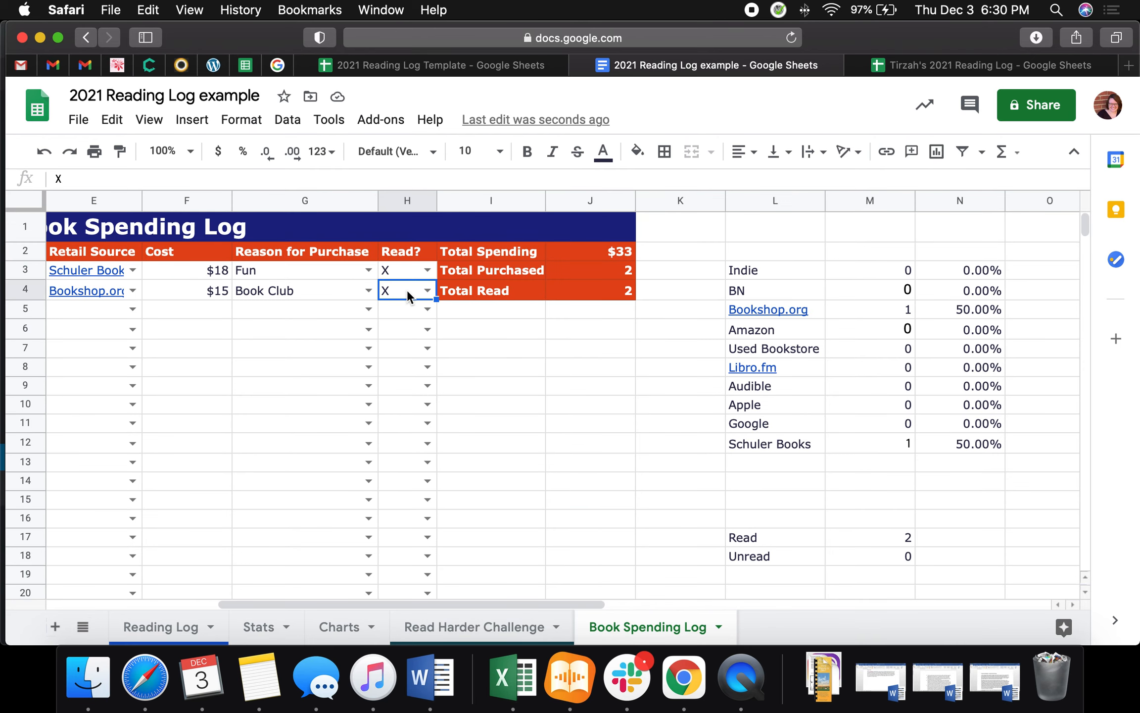
{"action": "left_click_drag", "start_coordinate": [399, 290], "coordinate": [376, 287]}
{"action": "left_click", "coordinate": [392, 289]}
{"action": "double_click", "coordinate": [391, 289]}
{"action": "key", "text": "BackSpace"}
{"action": "left_click", "coordinate": [490, 366]}
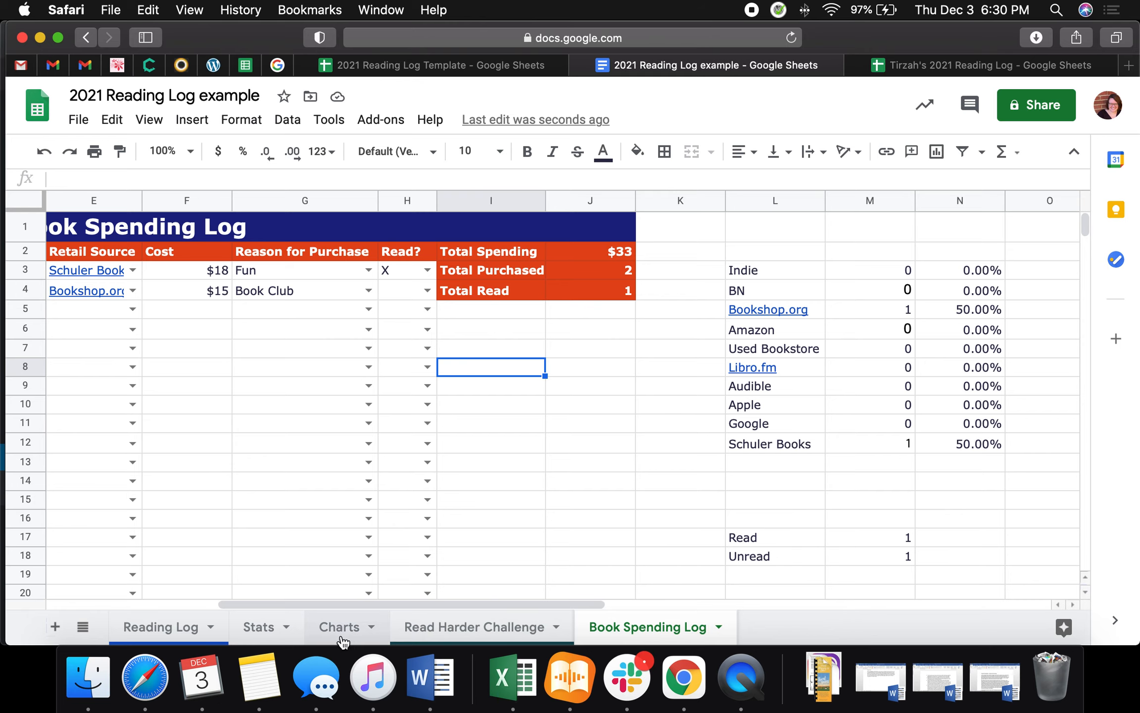
Examine the Stats sheet's totals, averages and the category, stars, pages, source and length breakdowns.
{"action": "left_click", "coordinate": [267, 632]}
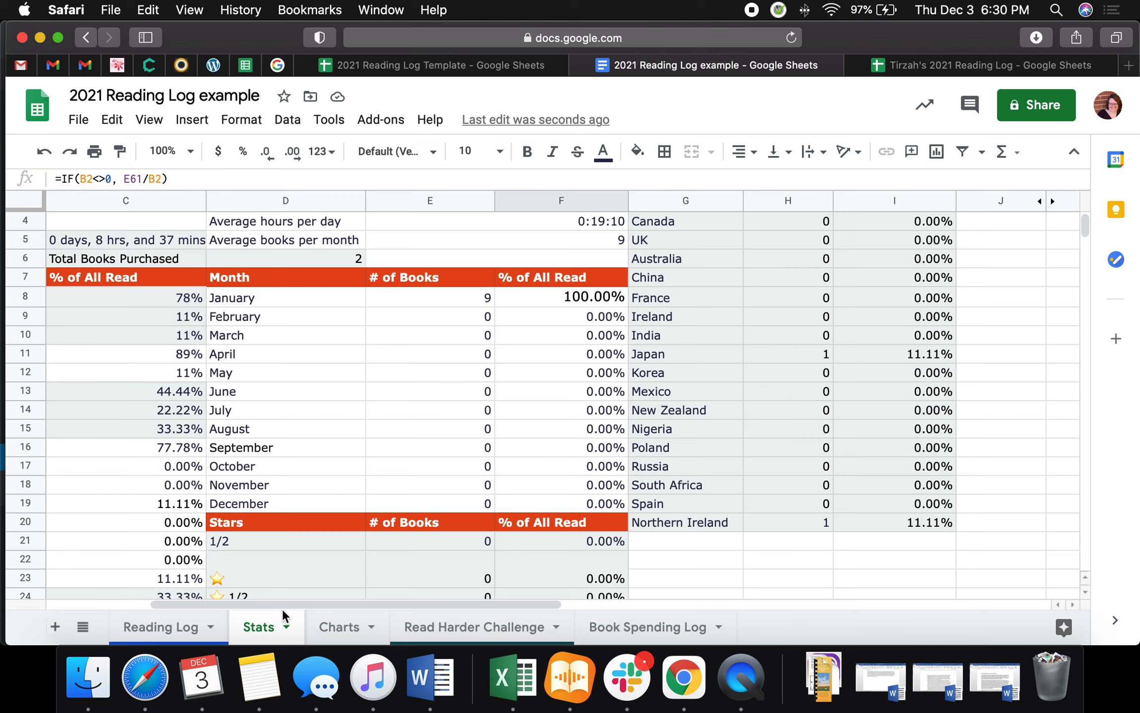
{"action": "scroll", "coordinate": [488, 375], "scroll_direction": "left", "scroll_amount": 5}
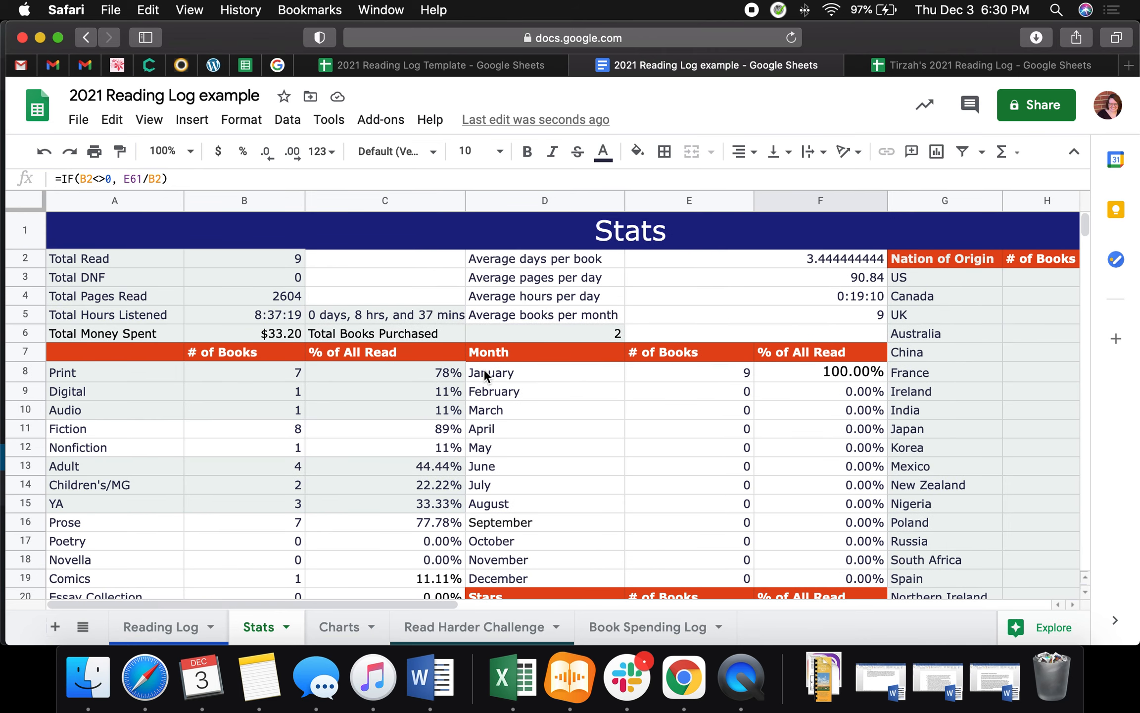
{"action": "scroll", "coordinate": [484, 369], "scroll_direction": "down", "scroll_amount": 6}
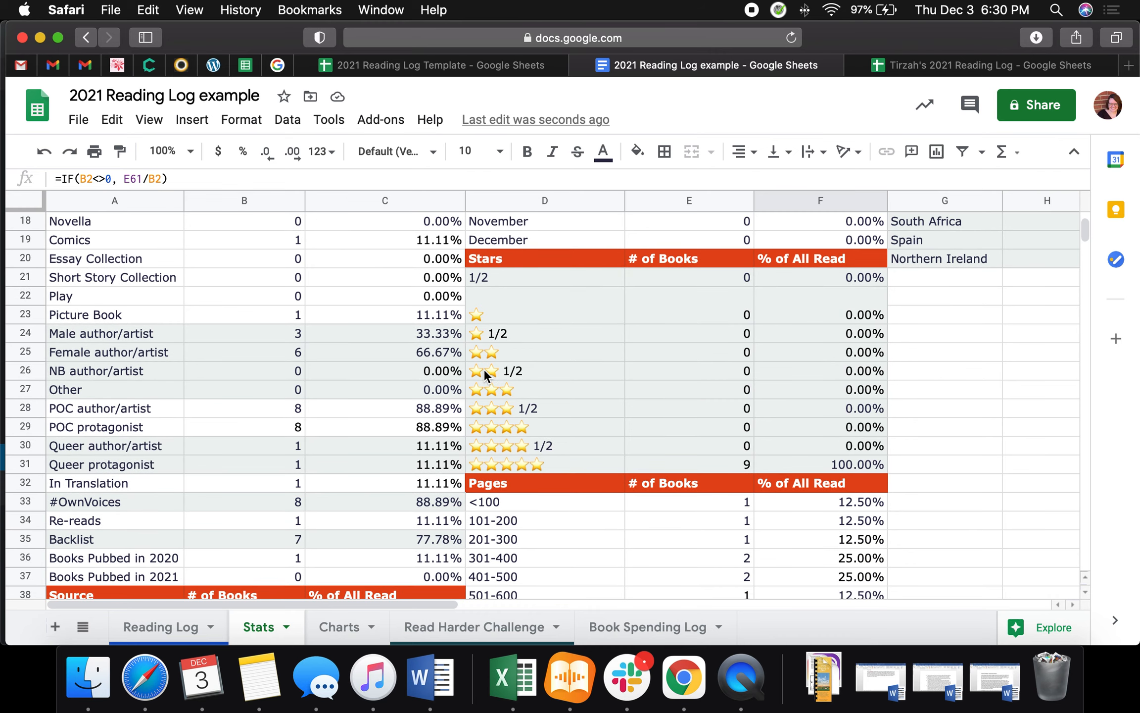
{"action": "scroll", "coordinate": [484, 368], "scroll_direction": "down", "scroll_amount": 2}
{"action": "scroll", "coordinate": [484, 369], "scroll_direction": "up", "scroll_amount": 7}
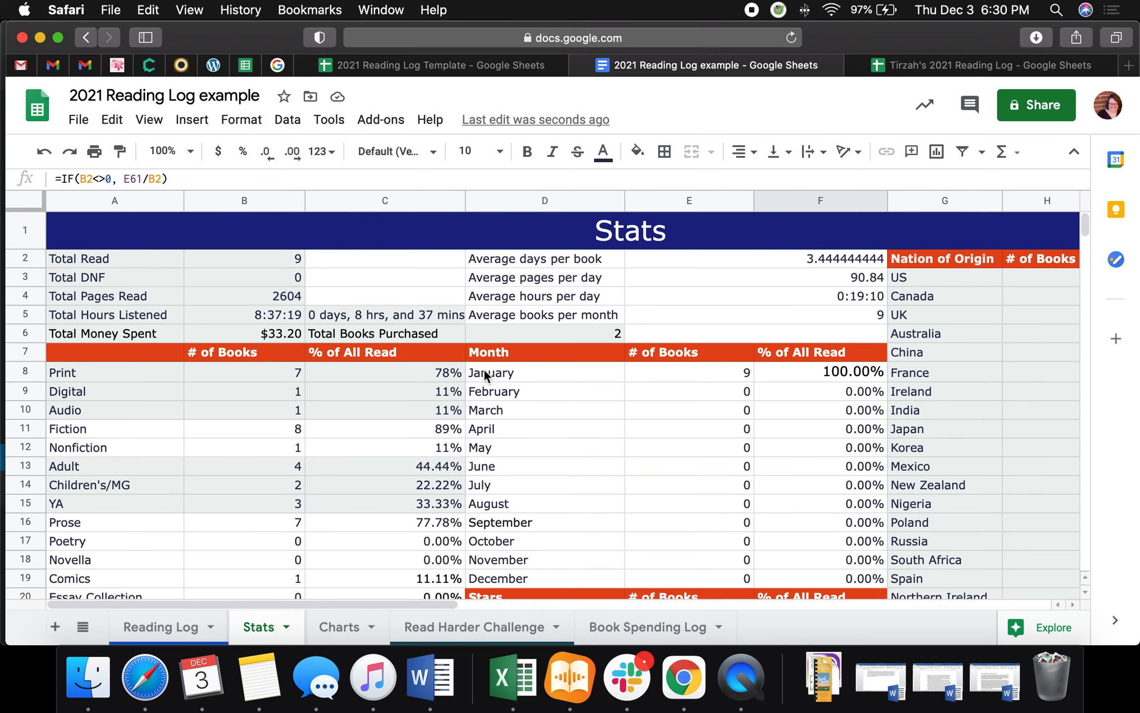
{"action": "scroll", "coordinate": [530, 434], "scroll_direction": "down", "scroll_amount": 5}
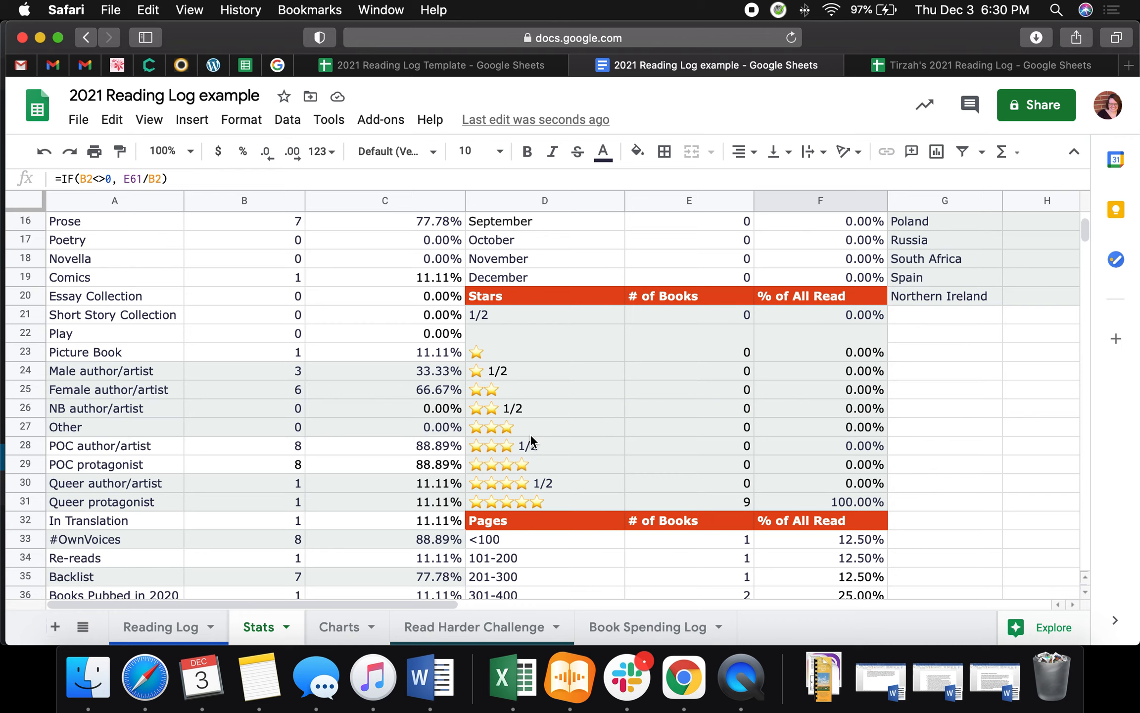
{"action": "scroll", "coordinate": [530, 434], "scroll_direction": "down", "scroll_amount": 4}
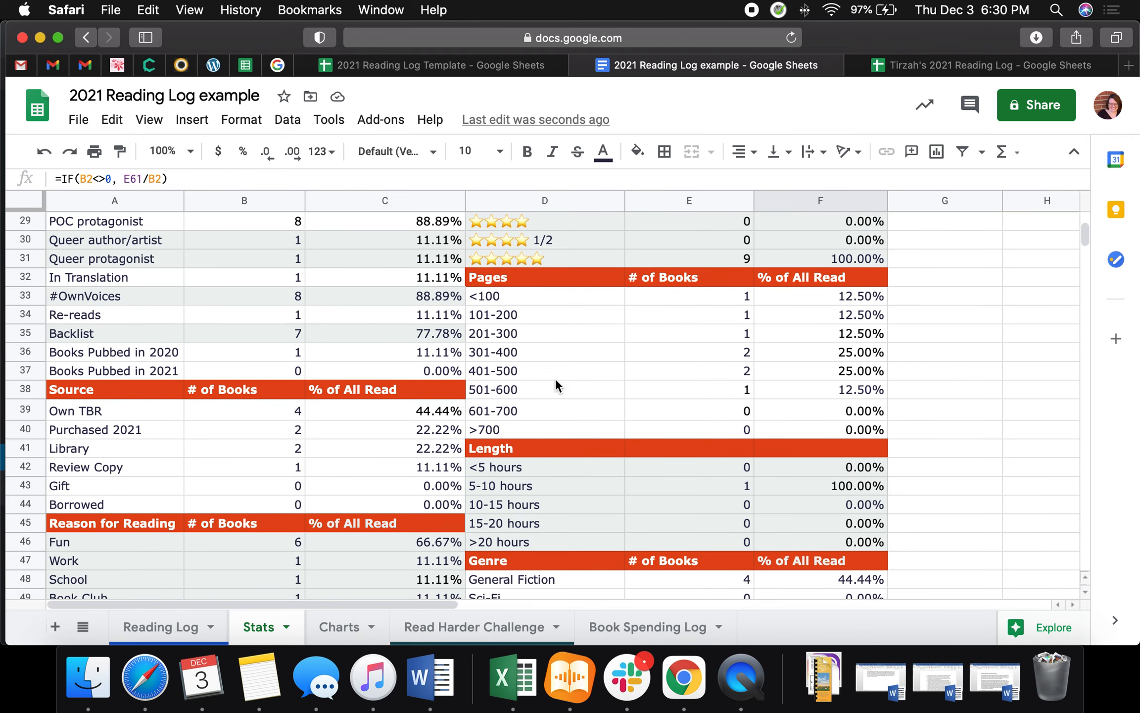
{"action": "scroll", "coordinate": [736, 444], "scroll_direction": "up", "scroll_amount": 6}
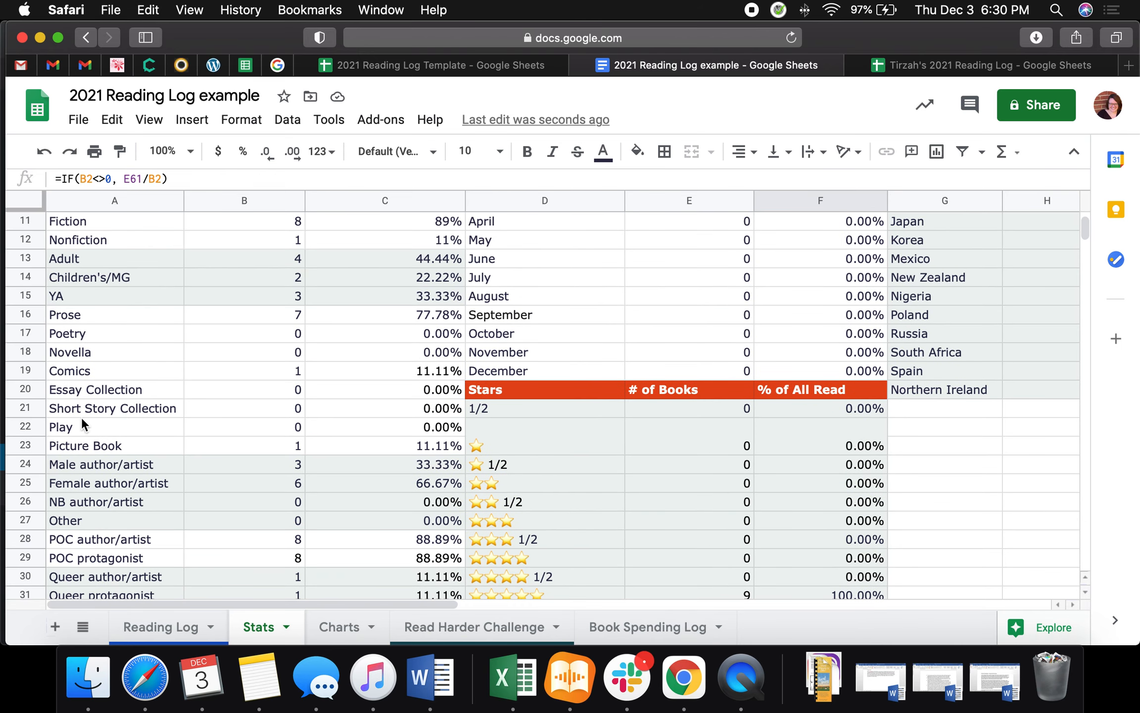
{"action": "scroll", "coordinate": [228, 282], "scroll_direction": "up", "scroll_amount": 3}
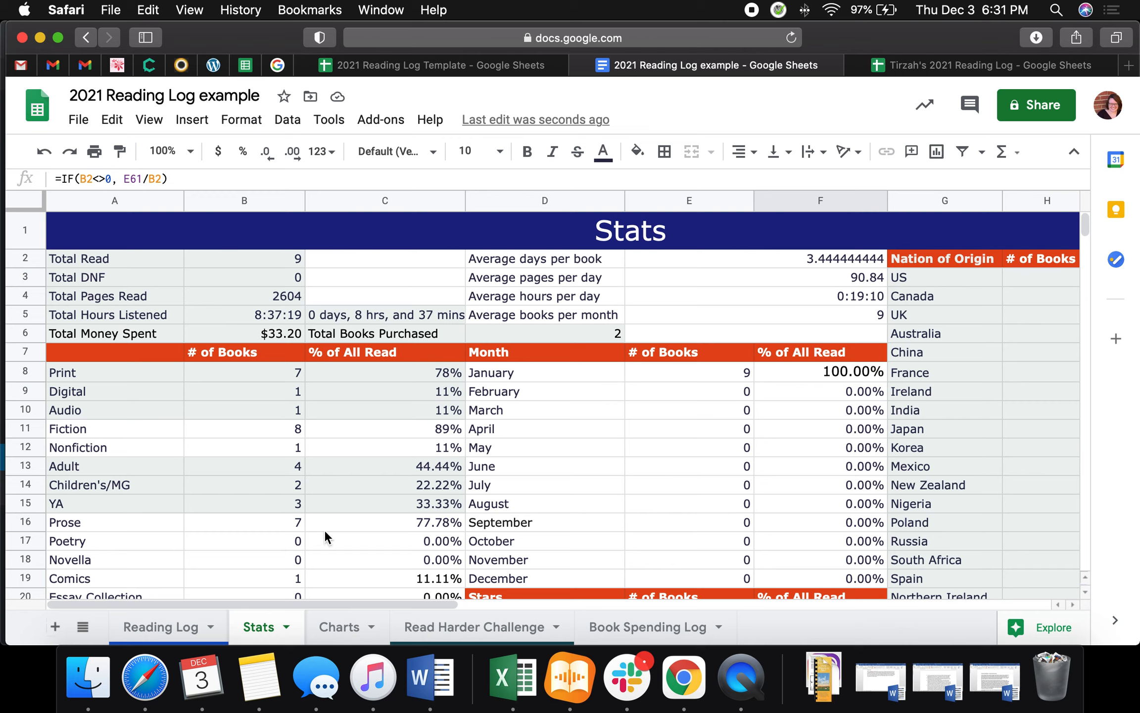
Hide the Artist/Narrator column D in the Reading Log sheet.
{"action": "left_click", "coordinate": [139, 628]}
{"action": "scroll", "coordinate": [394, 441], "scroll_direction": "left", "scroll_amount": 15}
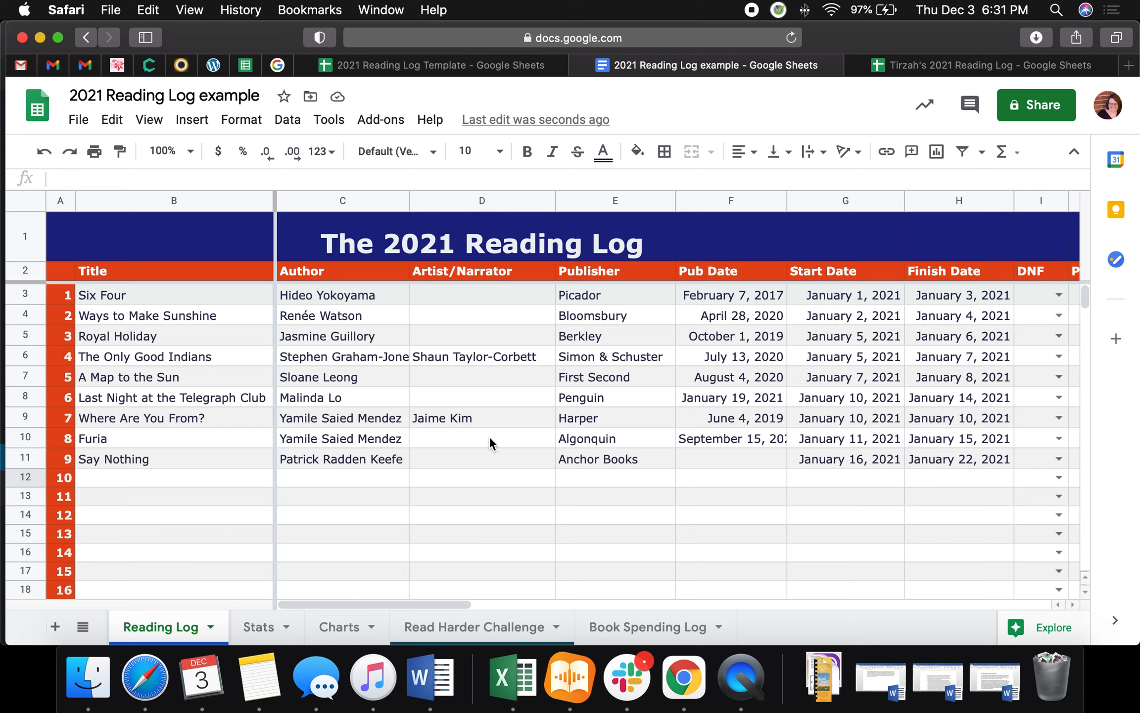
{"action": "left_click", "coordinate": [470, 198]}
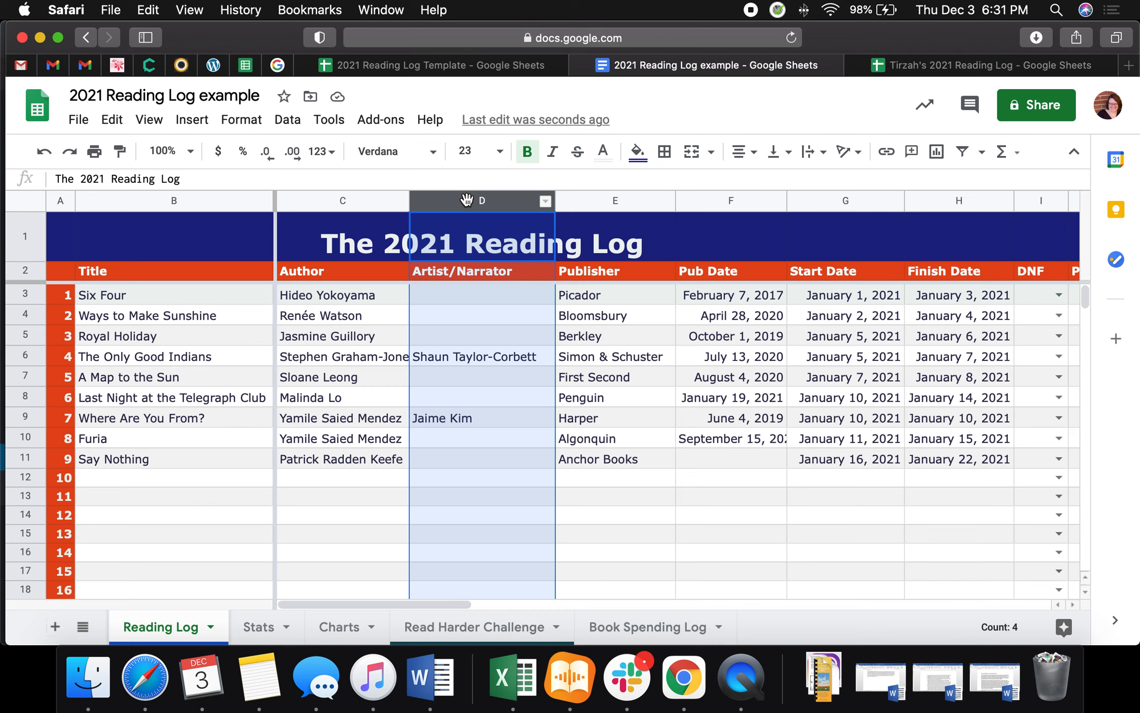
{"action": "right_click", "coordinate": [467, 200]}
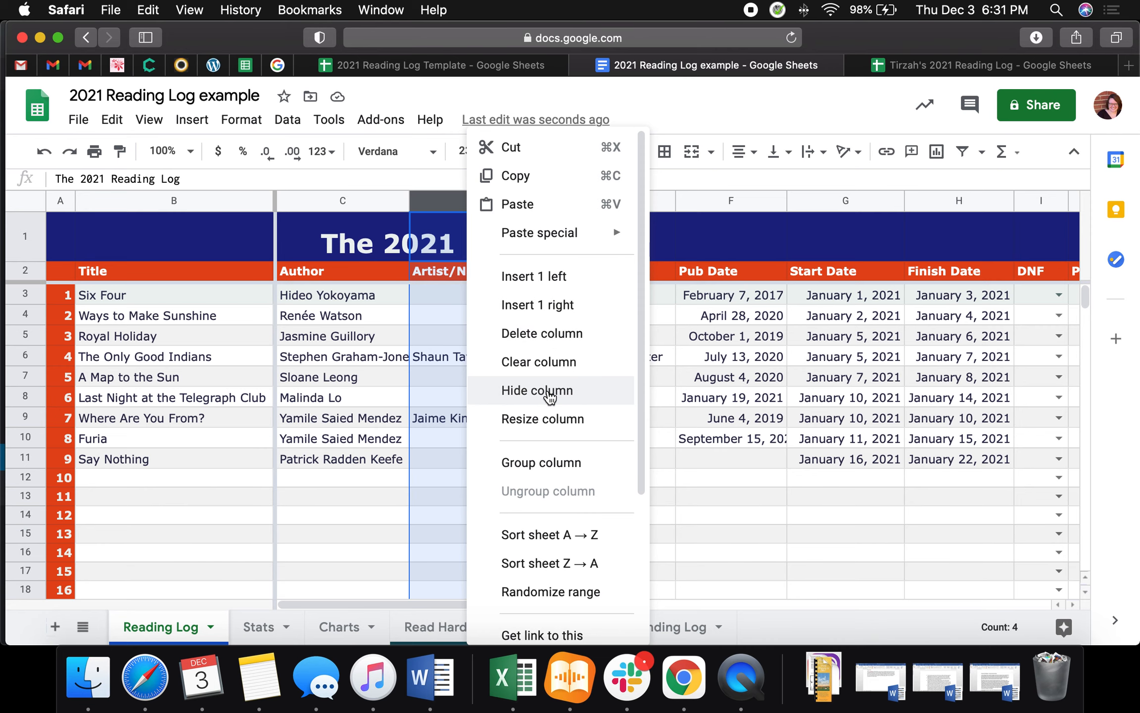
{"action": "left_click", "coordinate": [549, 396]}
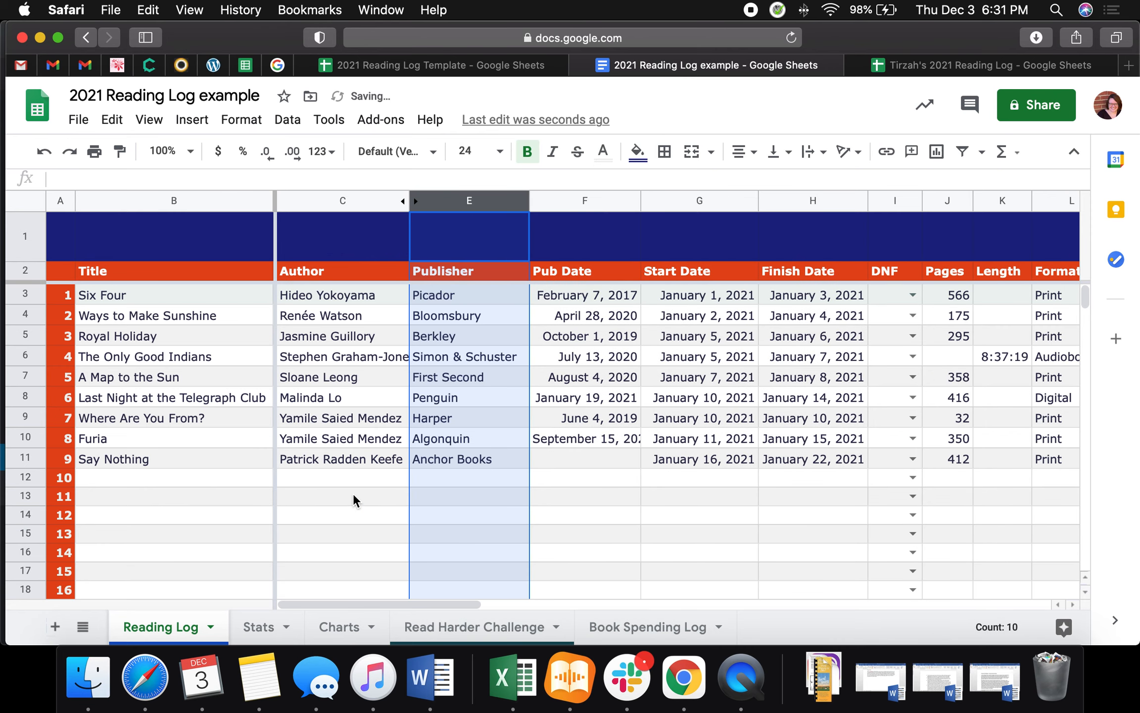
{"action": "left_click", "coordinate": [363, 495]}
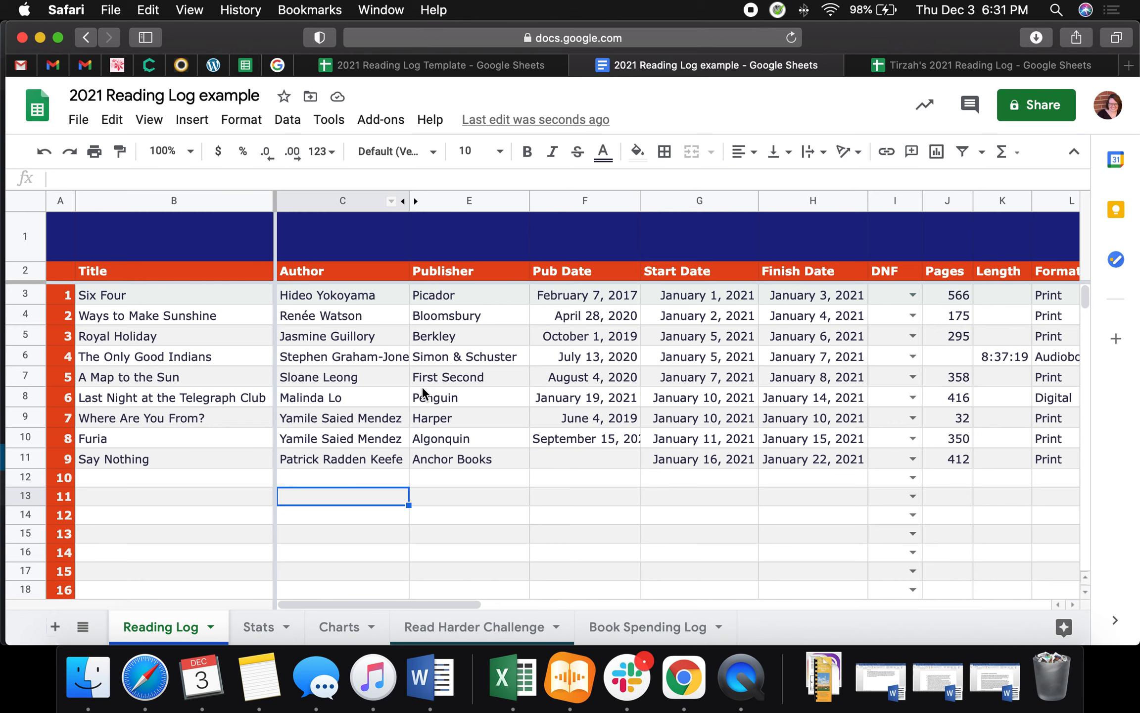
Look over the Reading Log's Length through POC? columns and compare them with the Stats sheet.
{"action": "scroll", "coordinate": [583, 417], "scroll_direction": "right", "scroll_amount": 10}
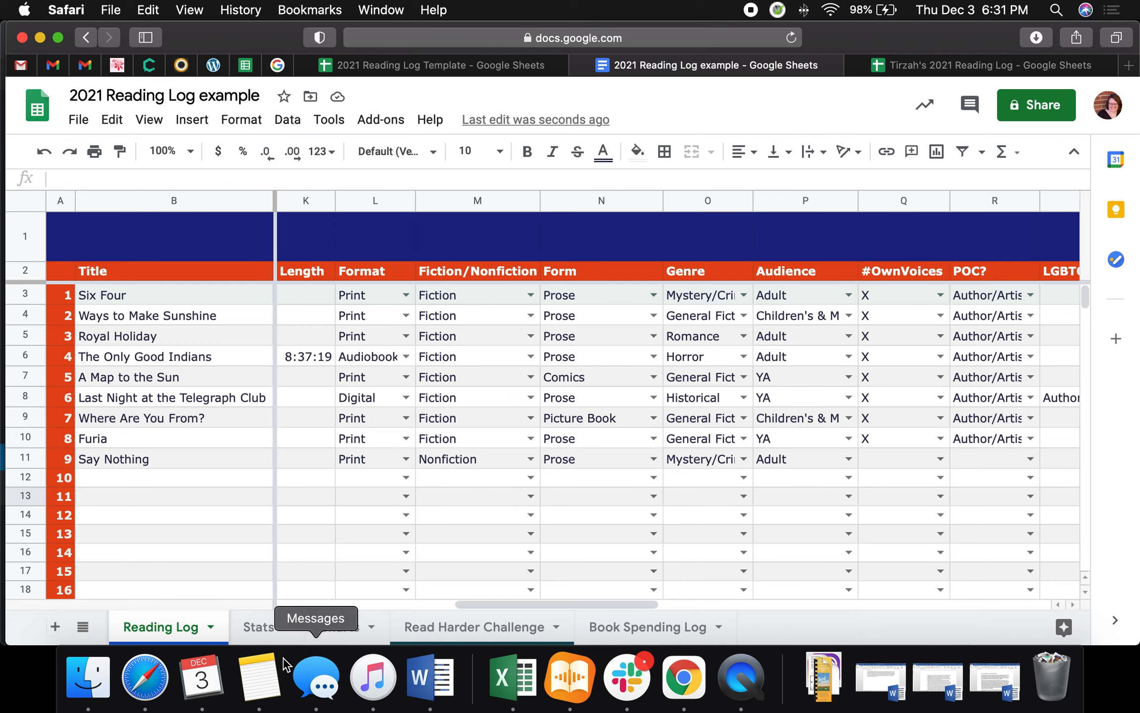
{"action": "left_click", "coordinate": [260, 639]}
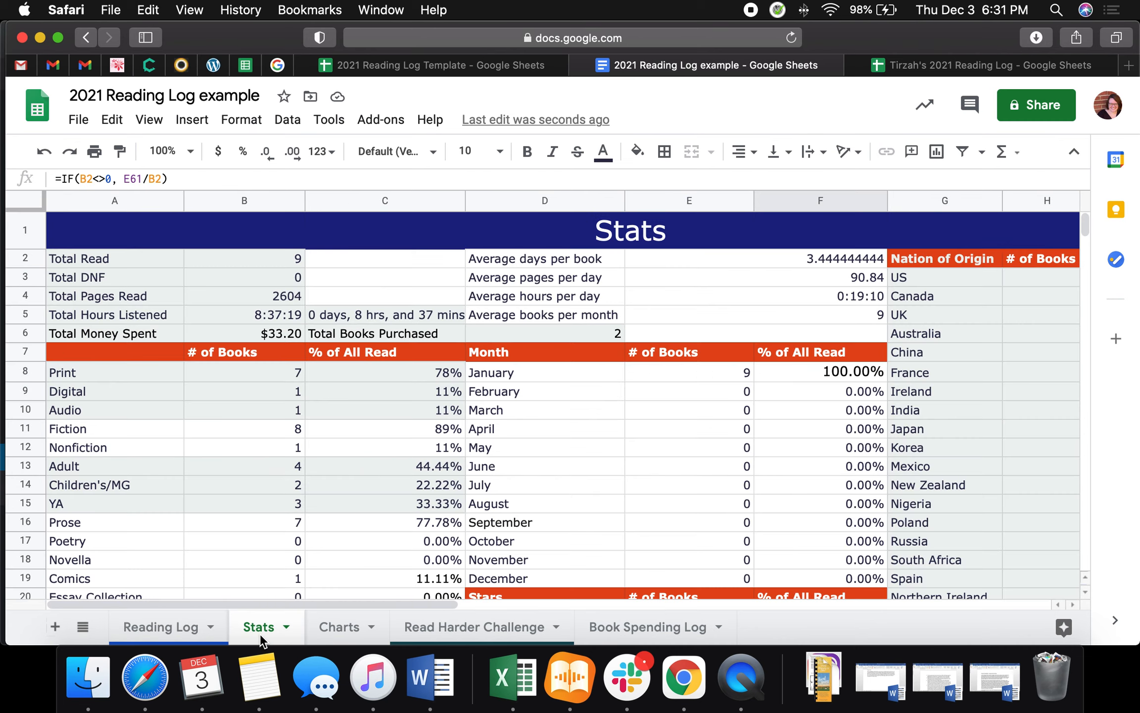
{"action": "left_click", "coordinate": [177, 627]}
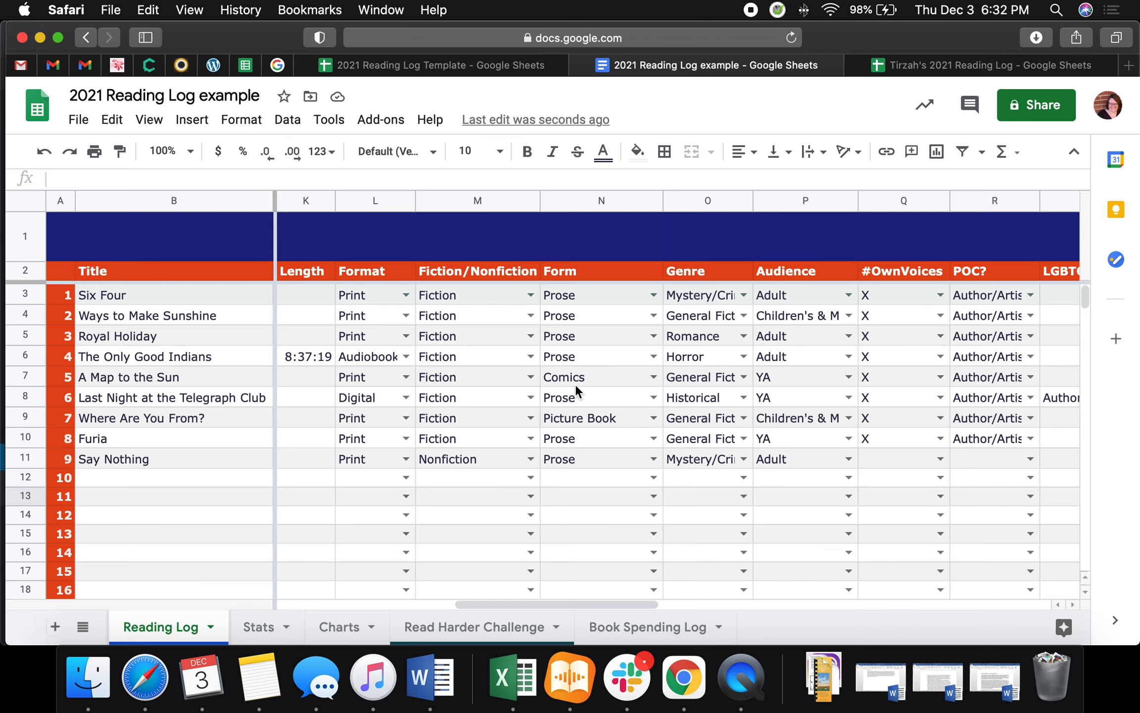
Look over the Charts sheet's pie charts, from purchase source and author breakdowns to Finished vs DNF, and glance at the Stats sheet.
{"action": "scroll", "coordinate": [576, 384], "scroll_direction": "right", "scroll_amount": 3}
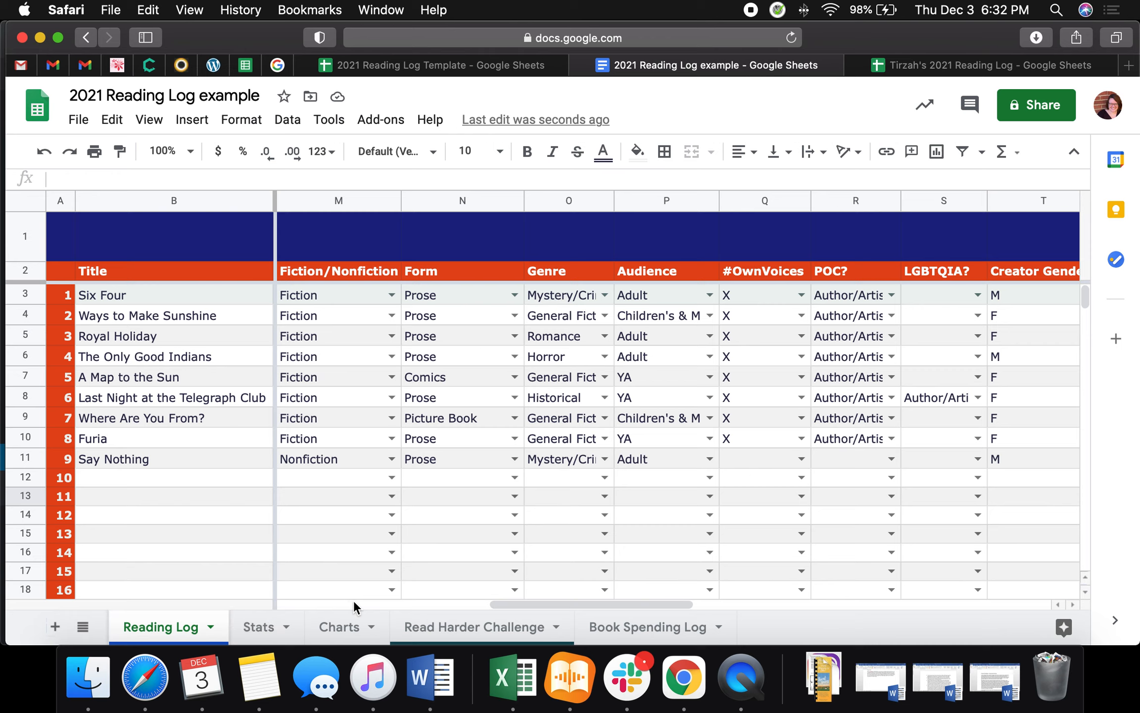
{"action": "left_click", "coordinate": [340, 625]}
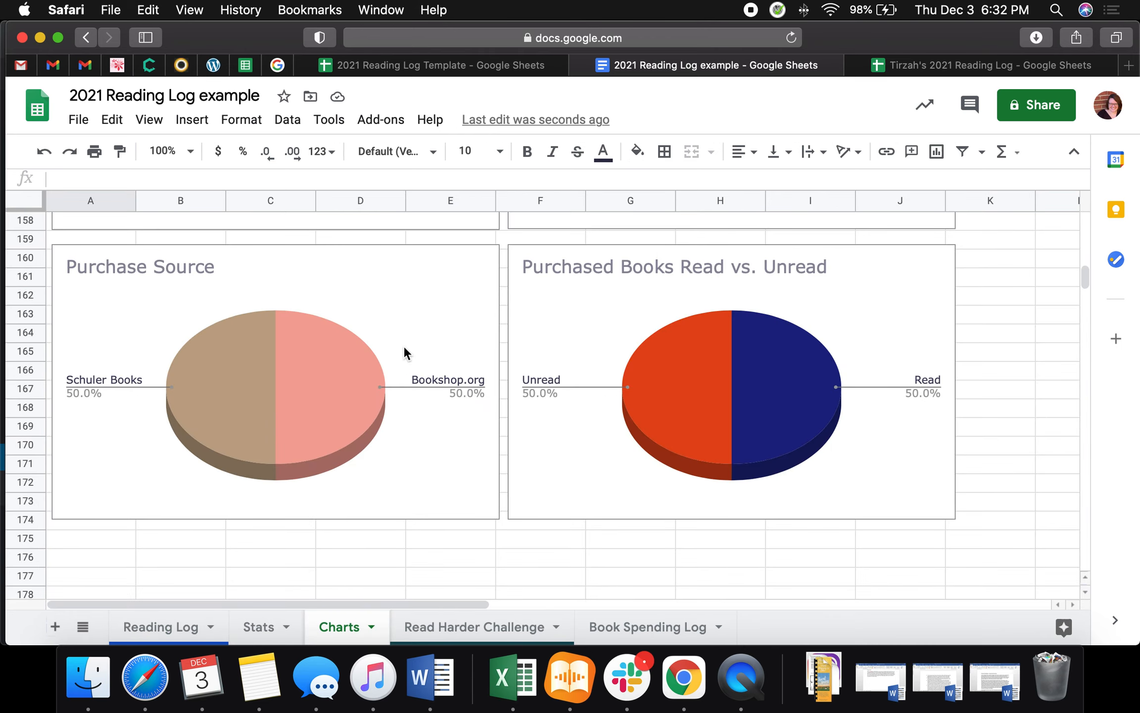
{"action": "scroll", "coordinate": [405, 346], "scroll_direction": "up", "scroll_amount": 10}
{"action": "scroll", "coordinate": [404, 347], "scroll_direction": "up", "scroll_amount": 10}
{"action": "scroll", "coordinate": [405, 347], "scroll_direction": "left", "scroll_amount": 2}
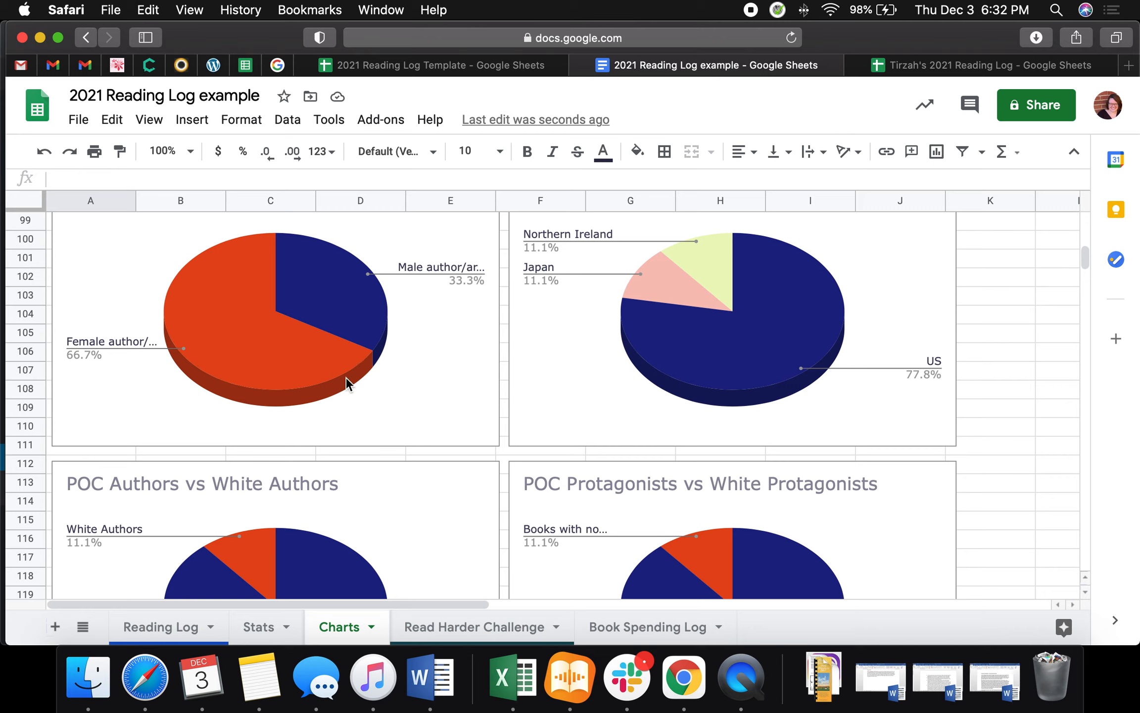
{"action": "scroll", "coordinate": [365, 348], "scroll_direction": "down", "scroll_amount": 3}
{"action": "scroll", "coordinate": [365, 344], "scroll_direction": "down", "scroll_amount": 2}
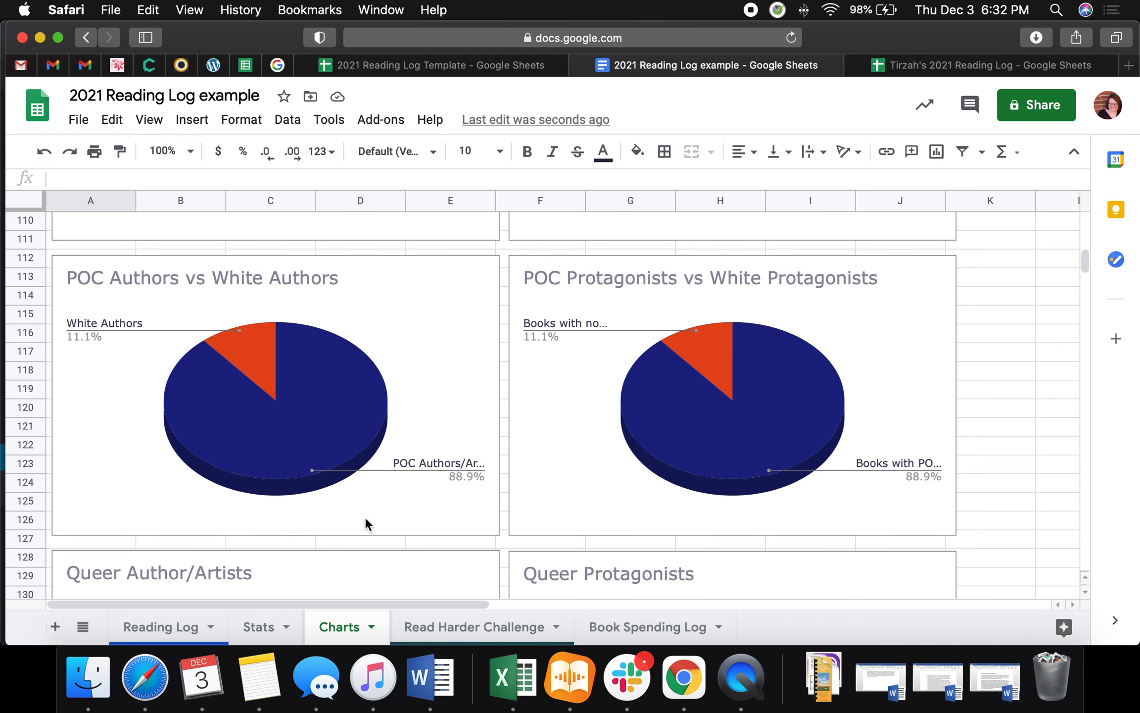
{"action": "scroll", "coordinate": [364, 506], "scroll_direction": "up", "scroll_amount": 20}
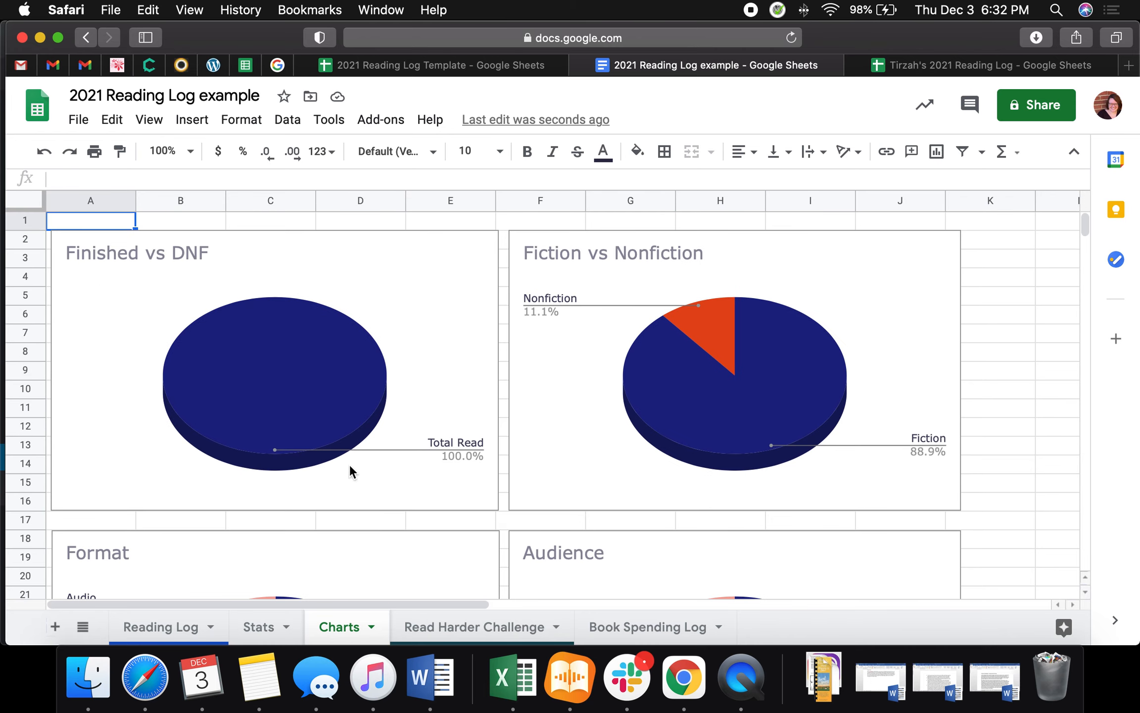
{"action": "left_click_drag", "start_coordinate": [438, 262], "coordinate": [377, 263]}
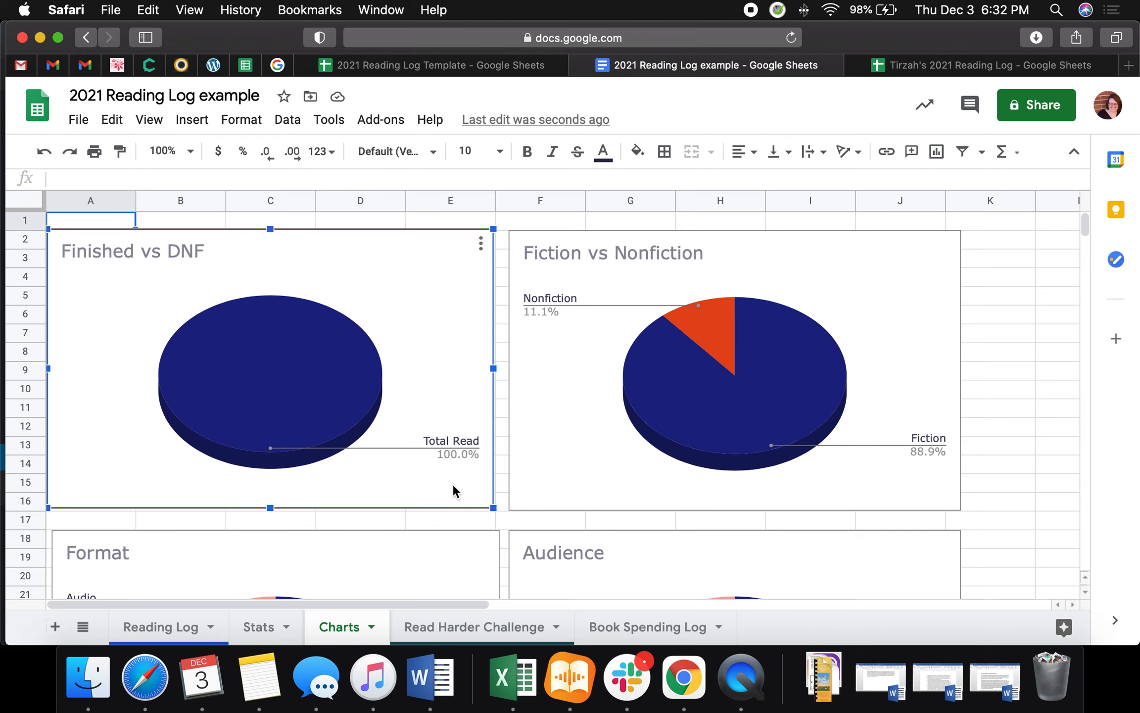
{"action": "left_click", "coordinate": [265, 625]}
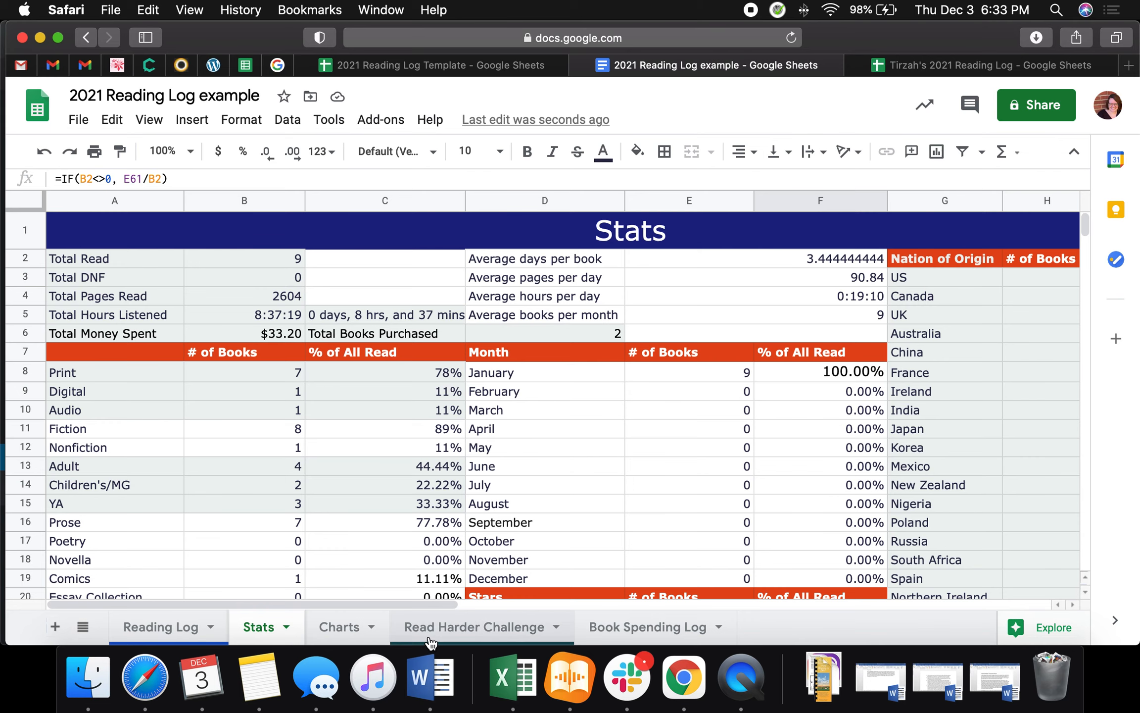
Copy the entire Read Harder 2021 table, rows 1 through 28, from the Read Harder Challenge sheet.
{"action": "left_click", "coordinate": [447, 627]}
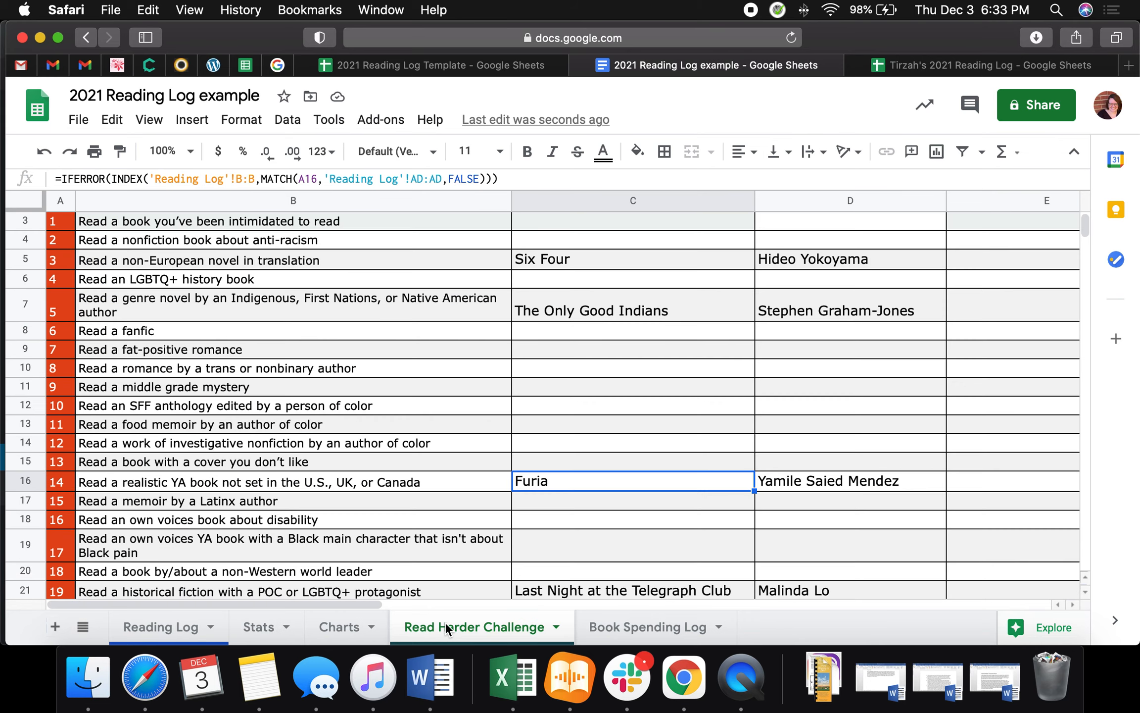
{"action": "scroll", "coordinate": [416, 411], "scroll_direction": "up", "scroll_amount": 2}
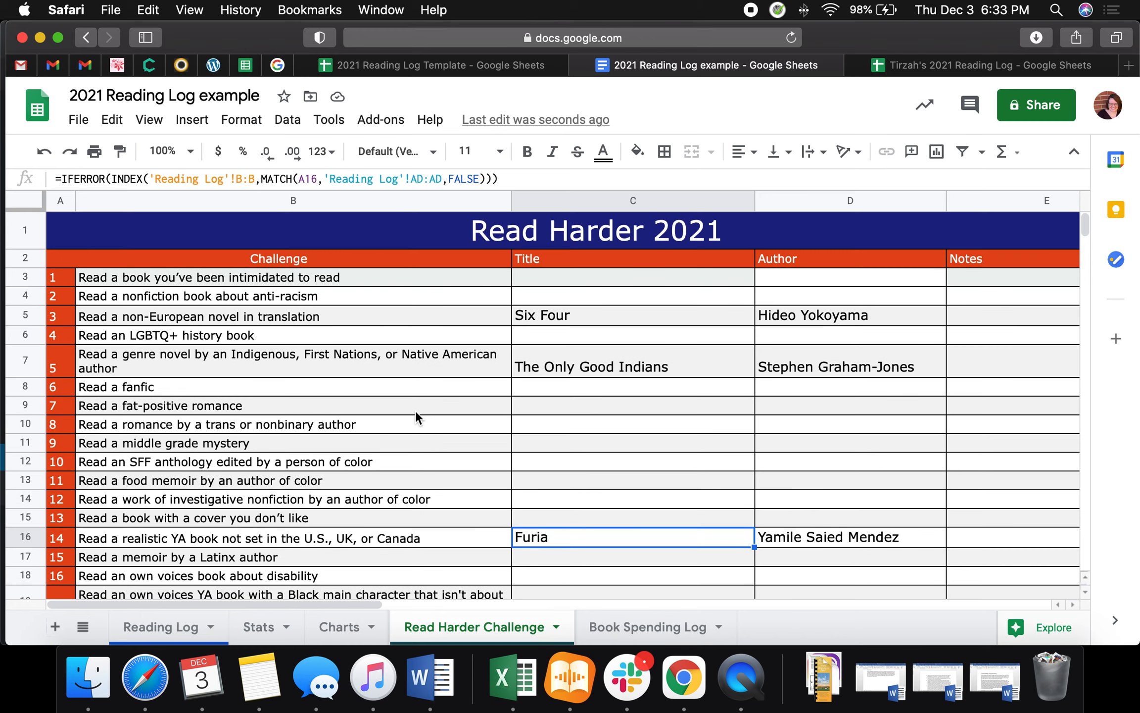
{"action": "left_click", "coordinate": [402, 285]}
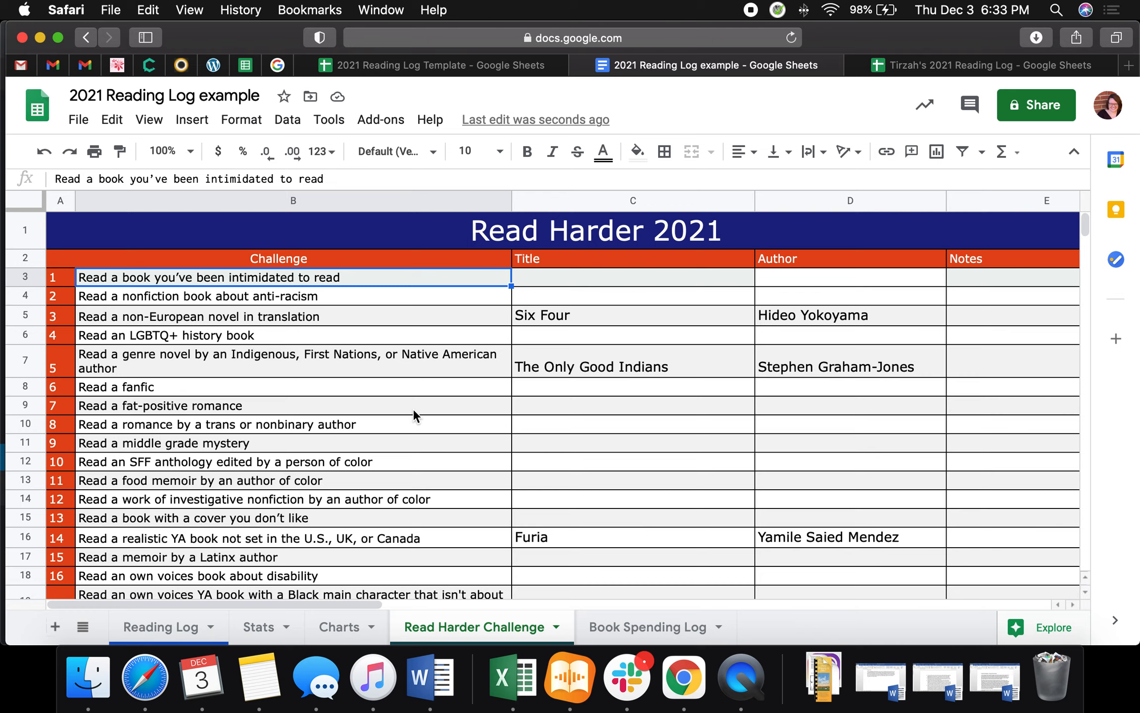
{"action": "left_click", "coordinate": [72, 232]}
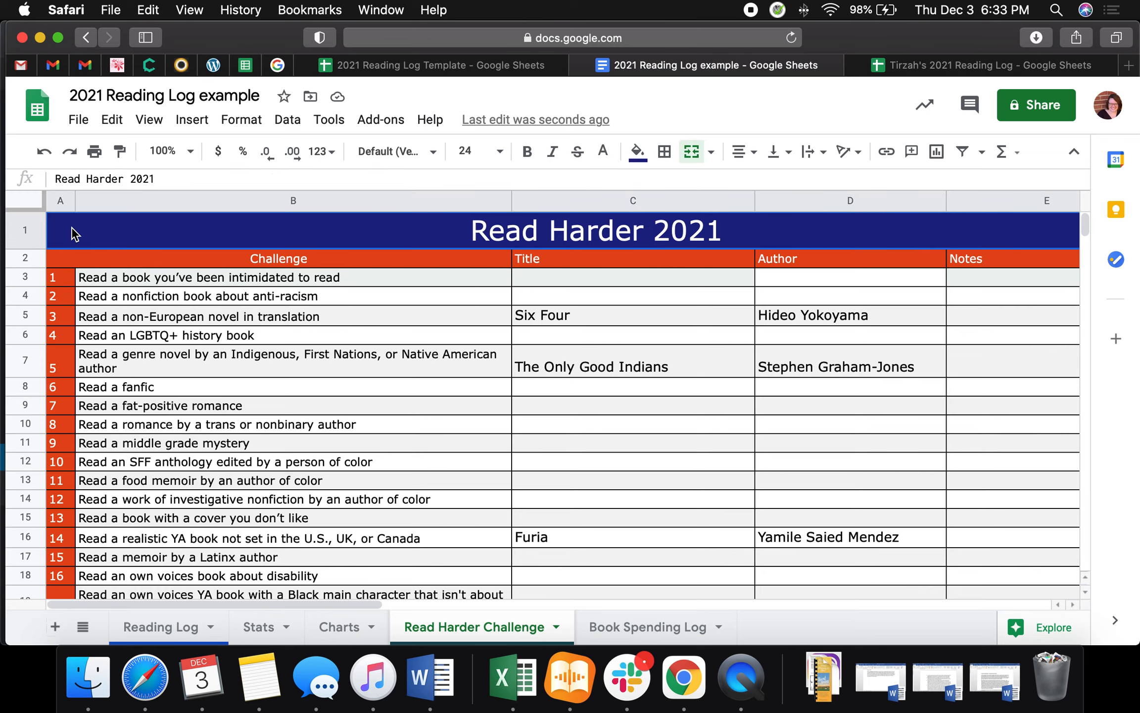
{"action": "left_click", "coordinate": [25, 258]}
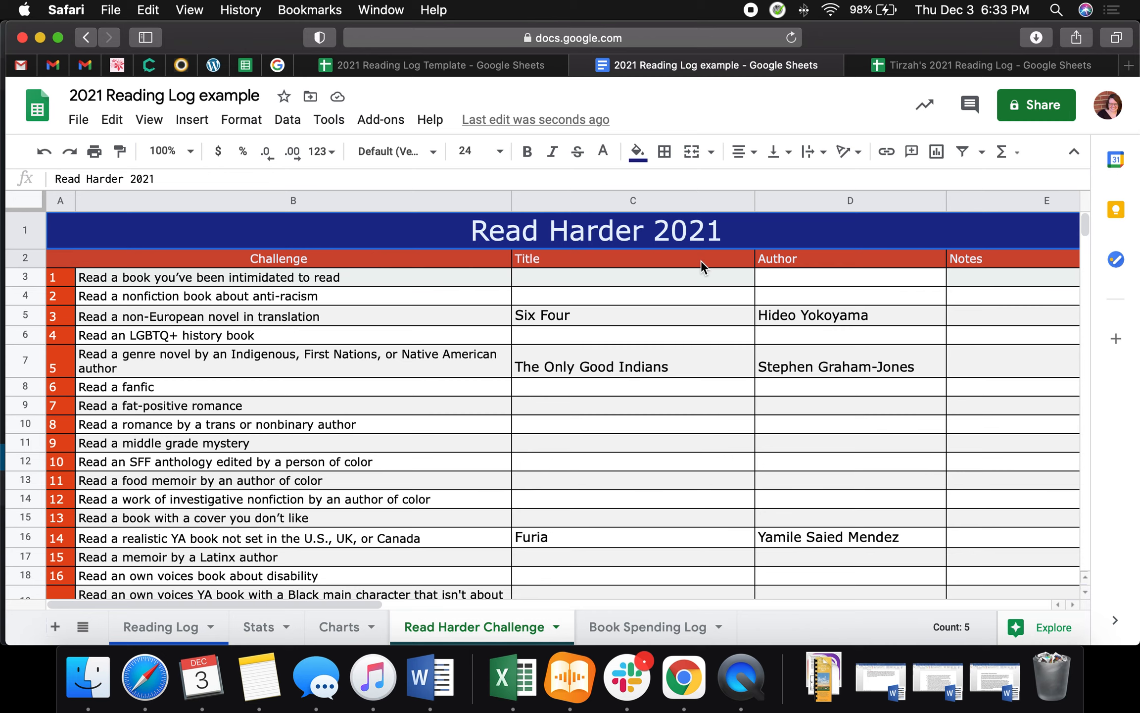
{"action": "left_click_drag", "start_coordinate": [679, 263], "coordinate": [991, 509]}
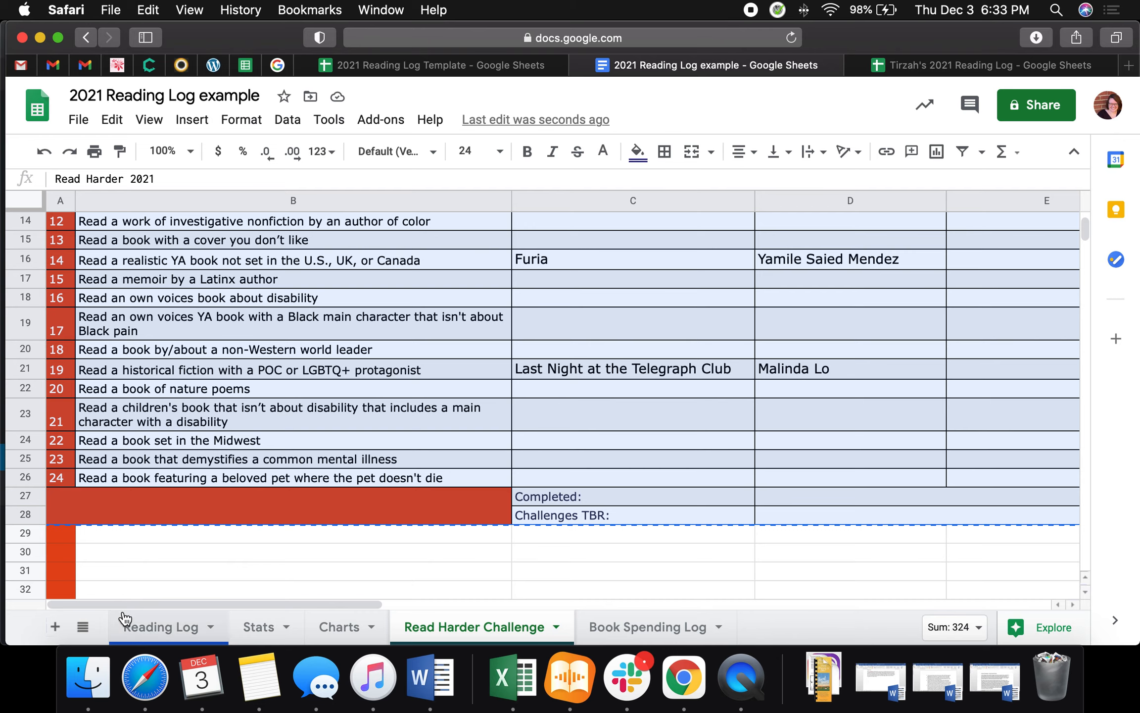
Add a blank sheet after Read Harder Challenge and name it "new challenge".
{"action": "left_click", "coordinate": [55, 626]}
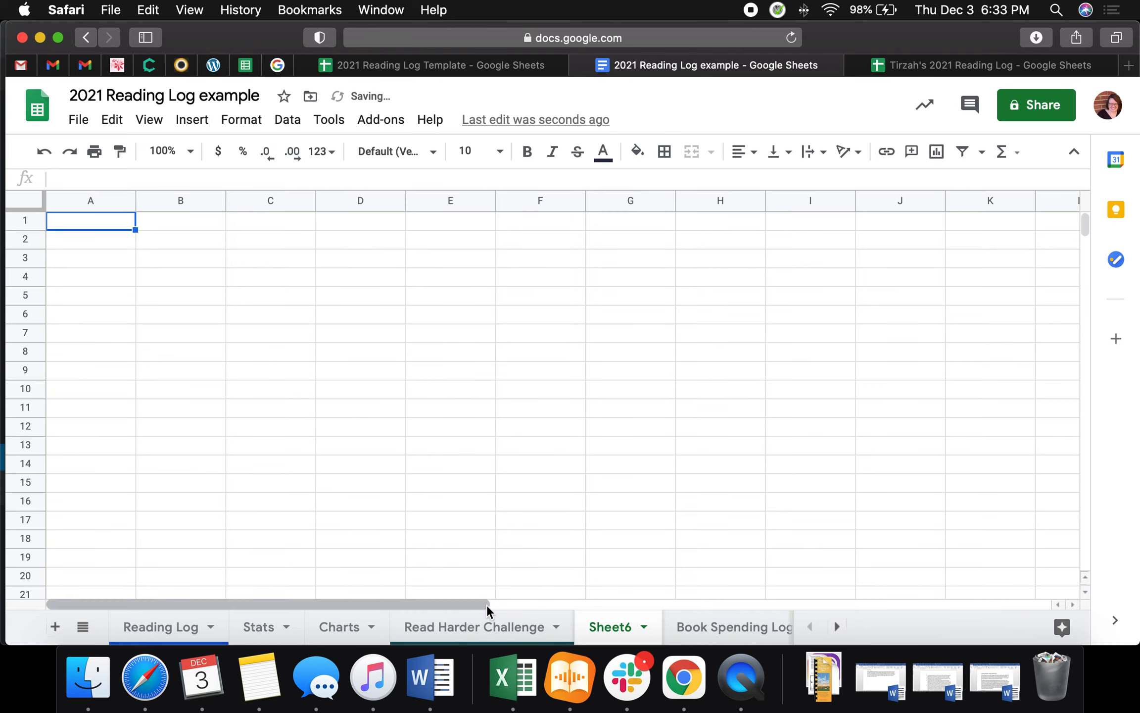
{"action": "double_click", "coordinate": [617, 628]}
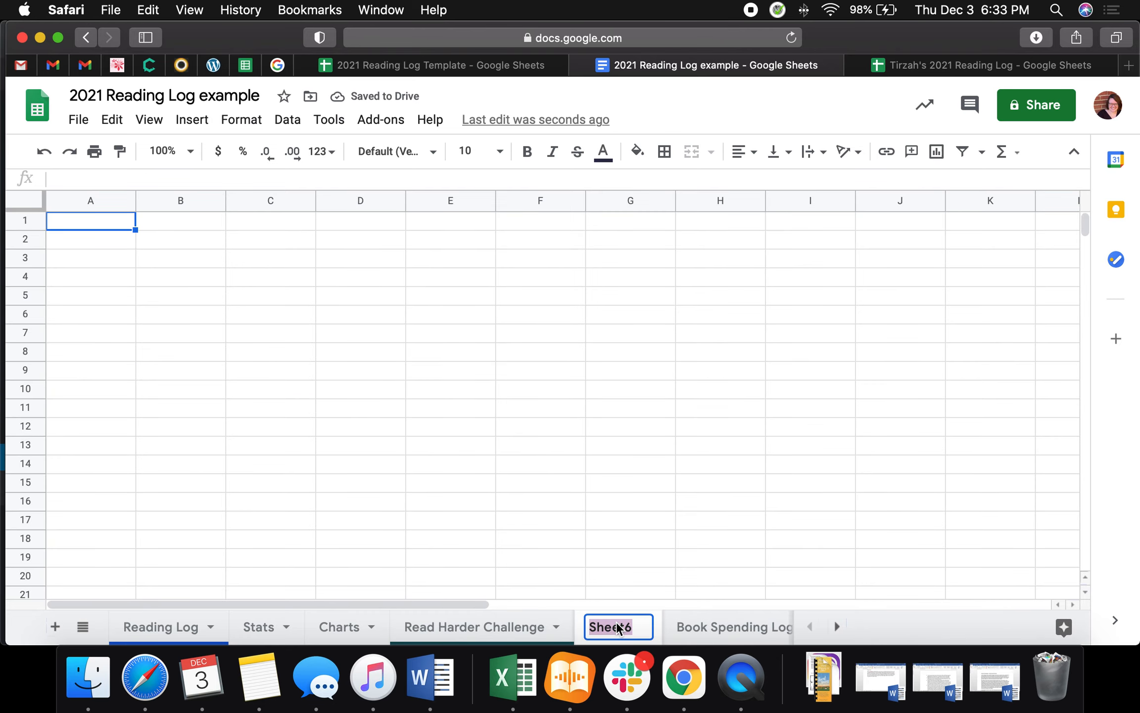
{"action": "type", "text": "new chall"}
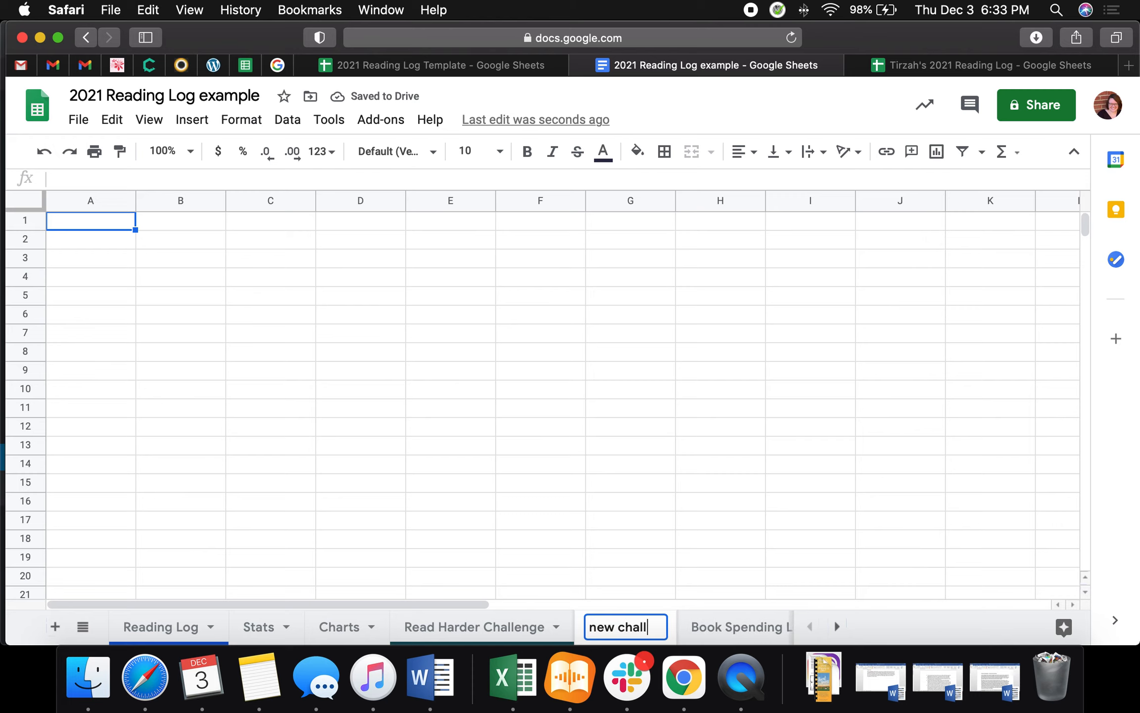
{"action": "type", "text": "enge"}
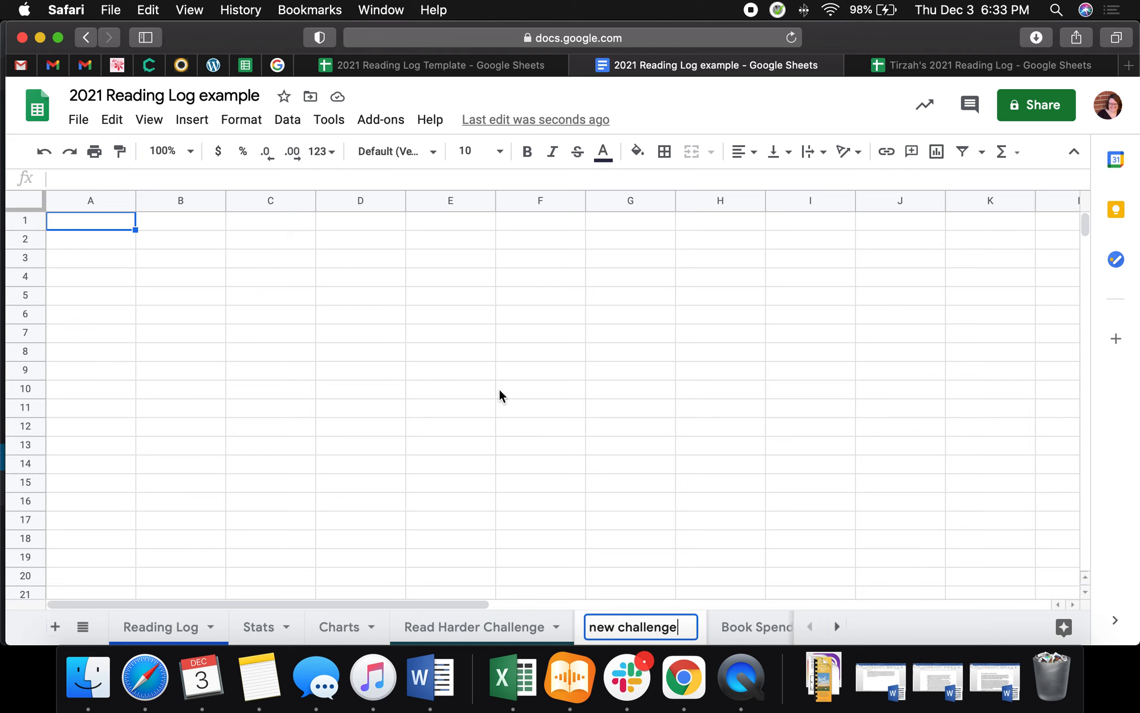
Paste the copied challenge table at A1, widen columns B through E and narrow the number column A.
{"action": "left_click", "coordinate": [123, 225]}
{"action": "key", "text": "super+v"}
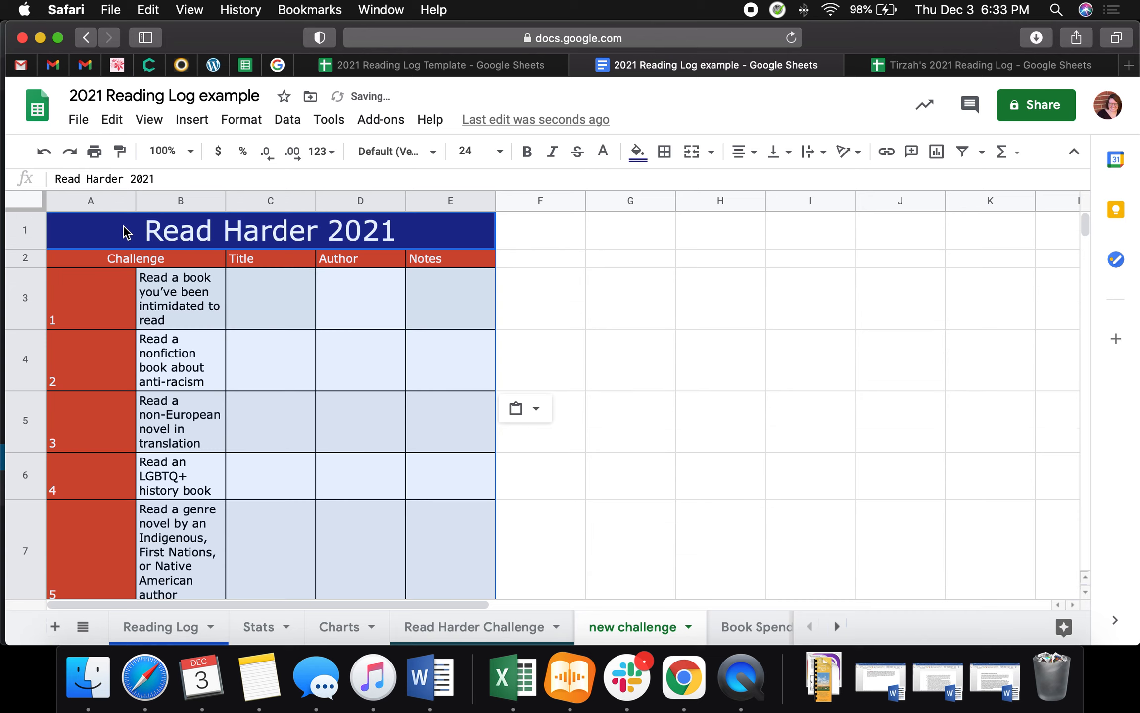
{"action": "left_click_drag", "start_coordinate": [496, 200], "coordinate": [955, 200]}
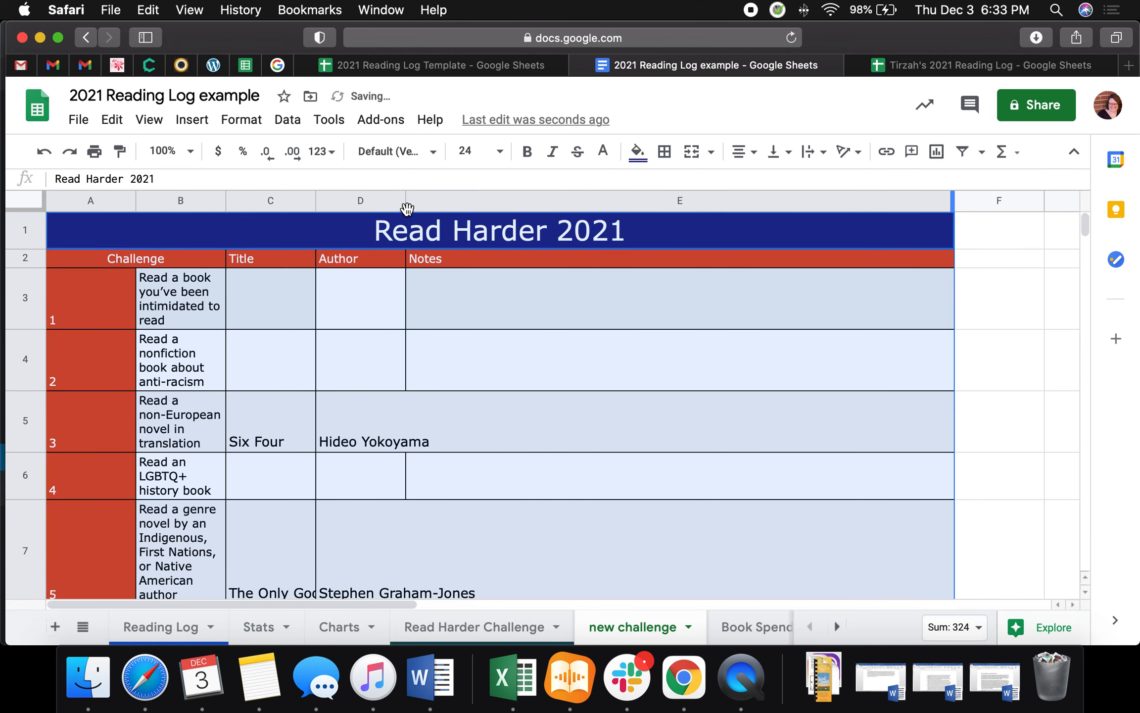
{"action": "left_click_drag", "start_coordinate": [405, 200], "coordinate": [692, 201]}
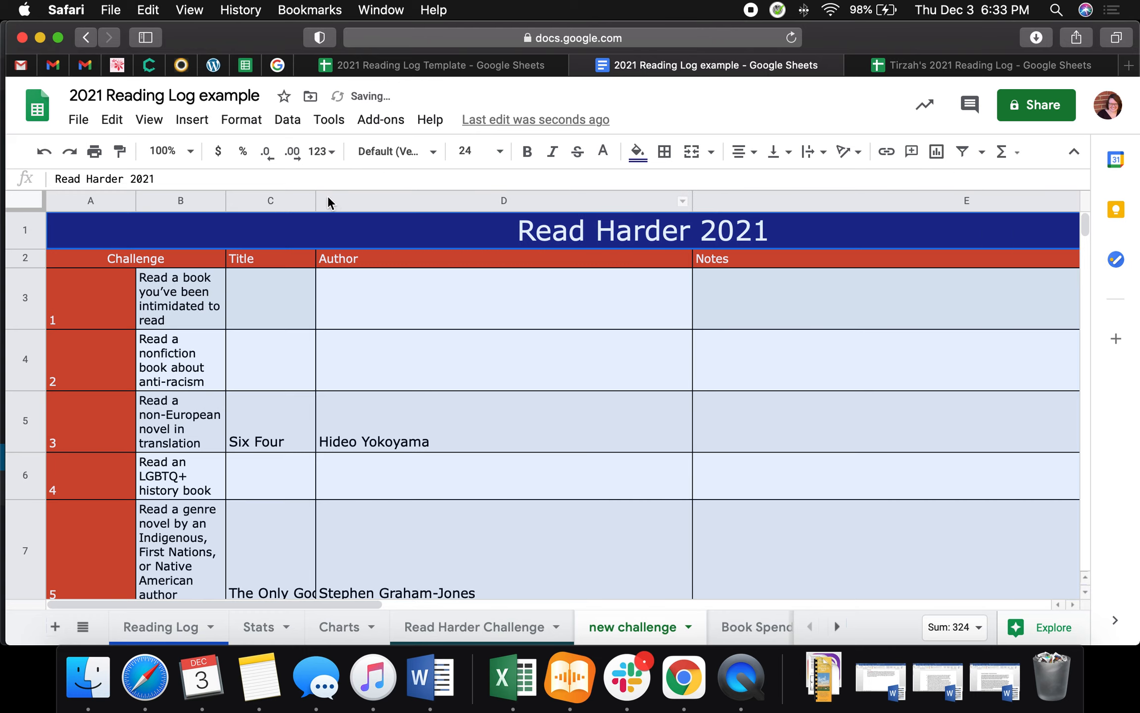
{"action": "left_click_drag", "start_coordinate": [316, 200], "coordinate": [529, 198]}
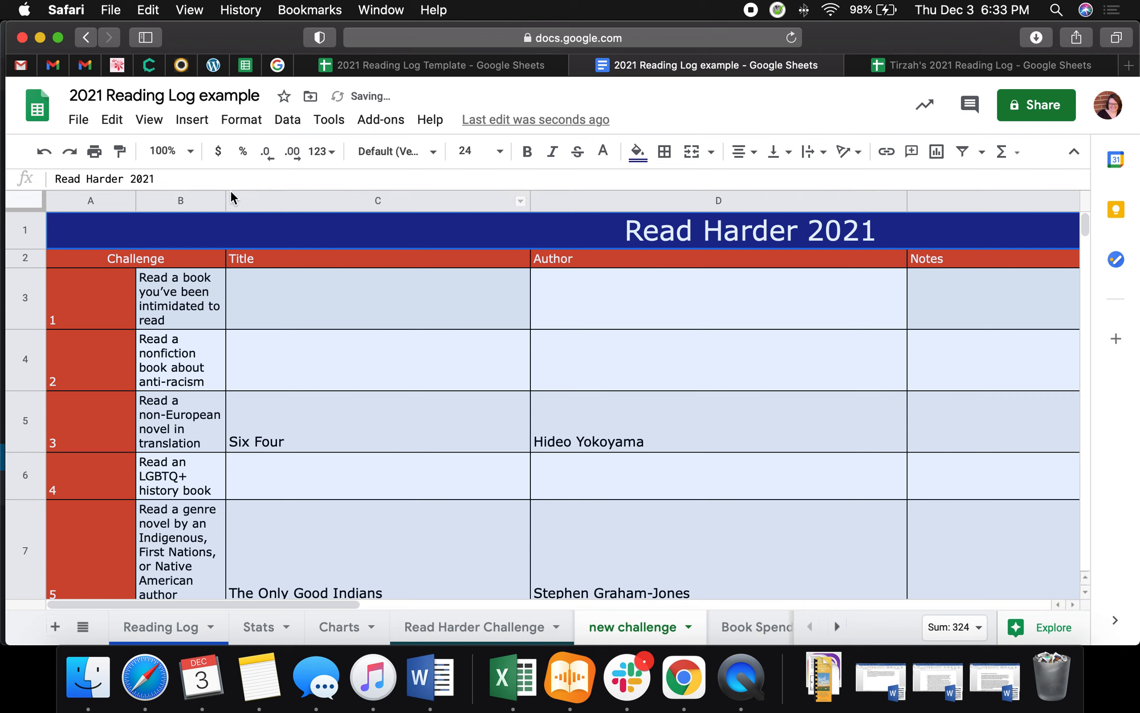
{"action": "left_click_drag", "start_coordinate": [230, 200], "coordinate": [473, 200]}
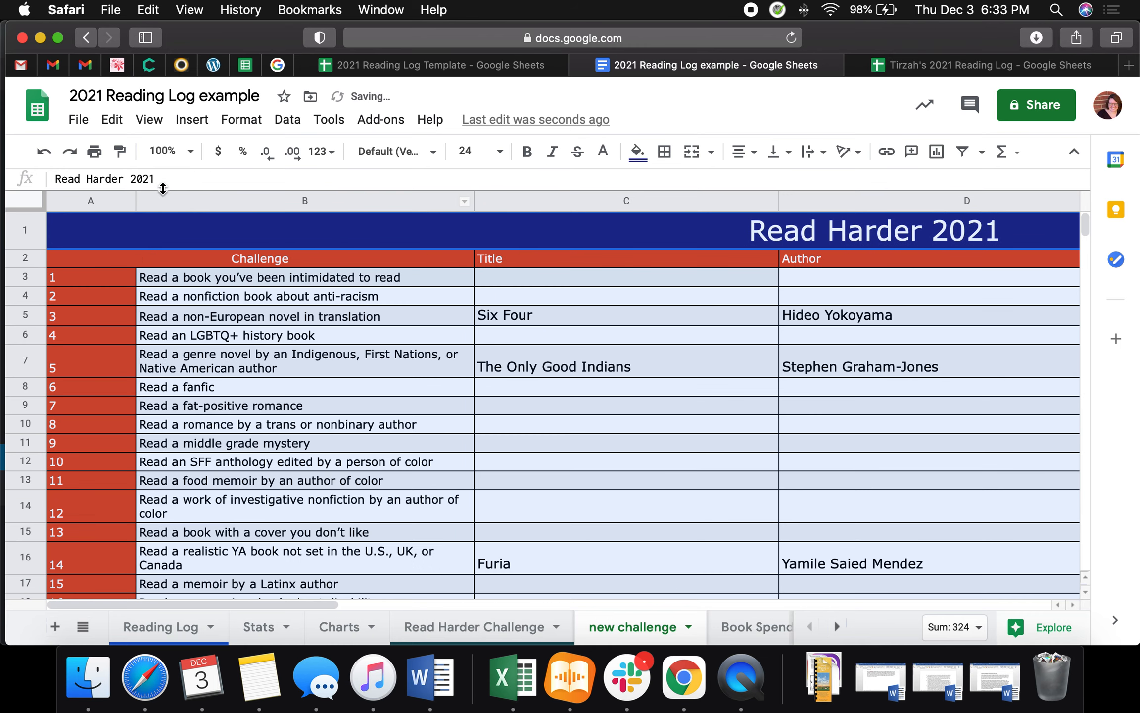
{"action": "left_click_drag", "start_coordinate": [136, 200], "coordinate": [75, 200]}
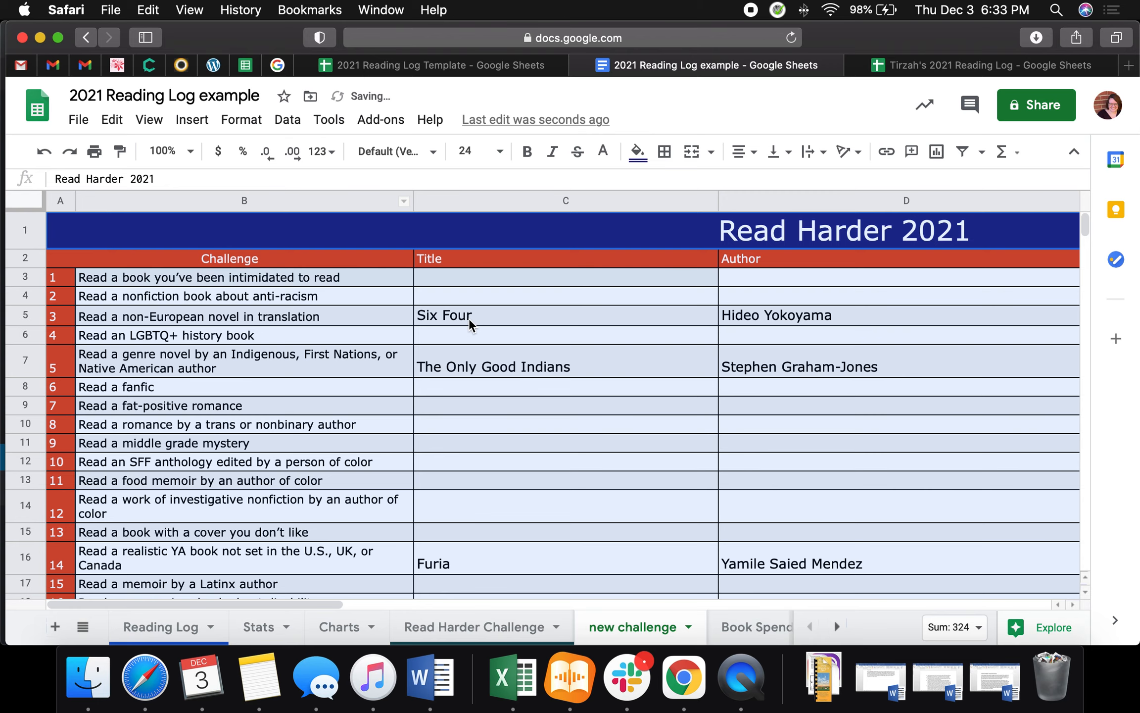
Check the pasted challenge rows and slightly narrow the Title column C.
{"action": "left_click", "coordinate": [600, 331]}
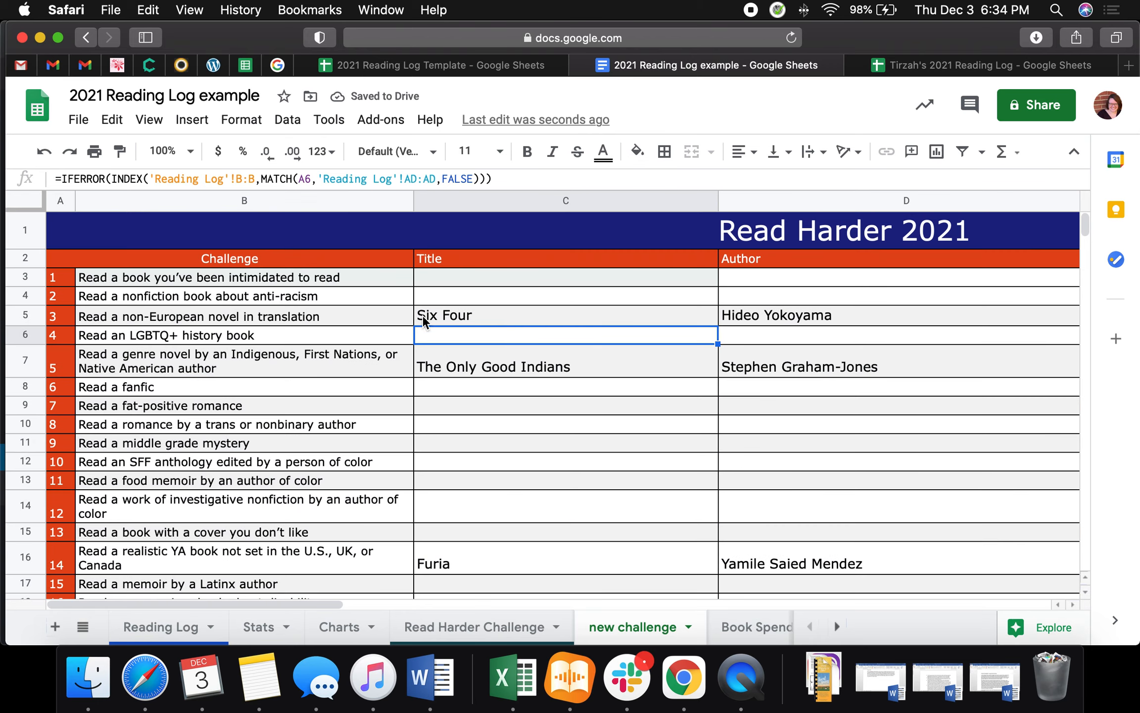
{"action": "scroll", "coordinate": [431, 325], "scroll_direction": "down", "scroll_amount": 5}
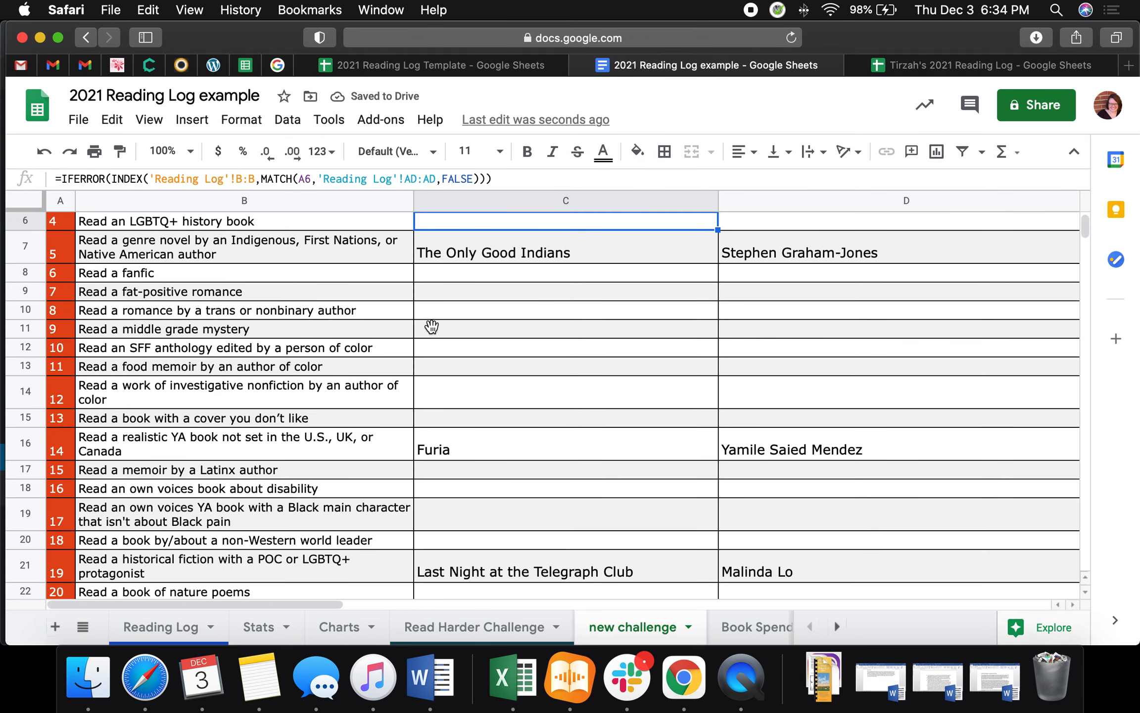
{"action": "scroll", "coordinate": [431, 325], "scroll_direction": "up", "scroll_amount": 5}
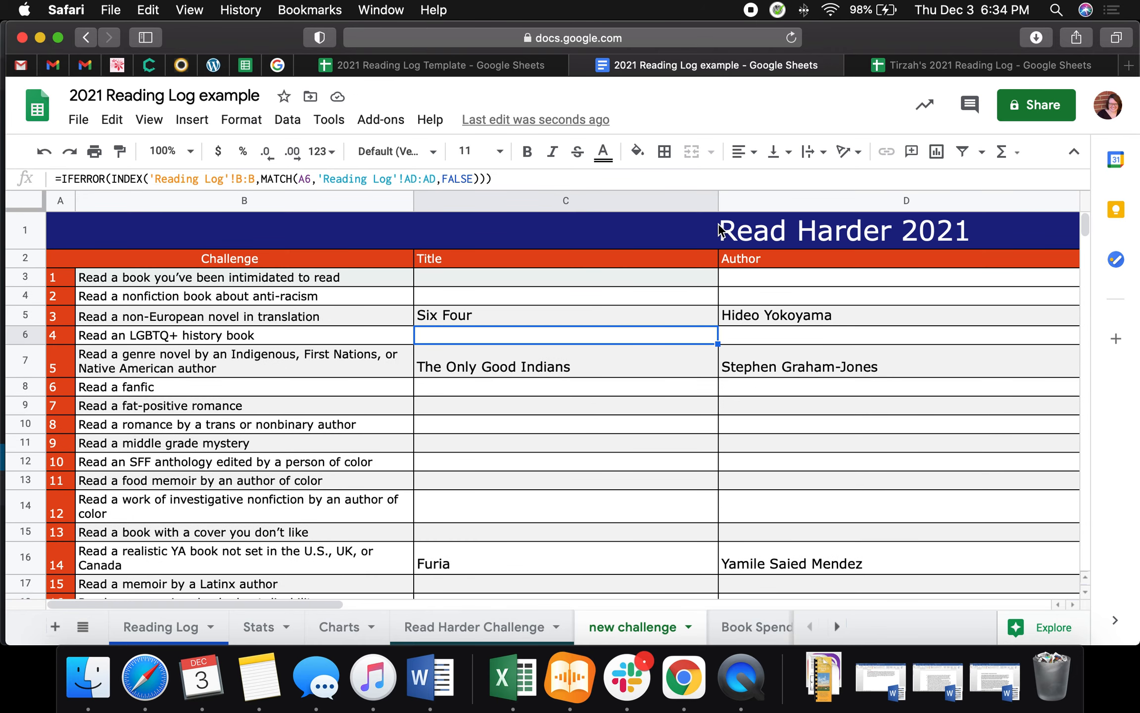
{"action": "left_click_drag", "start_coordinate": [717, 200], "coordinate": [676, 200]}
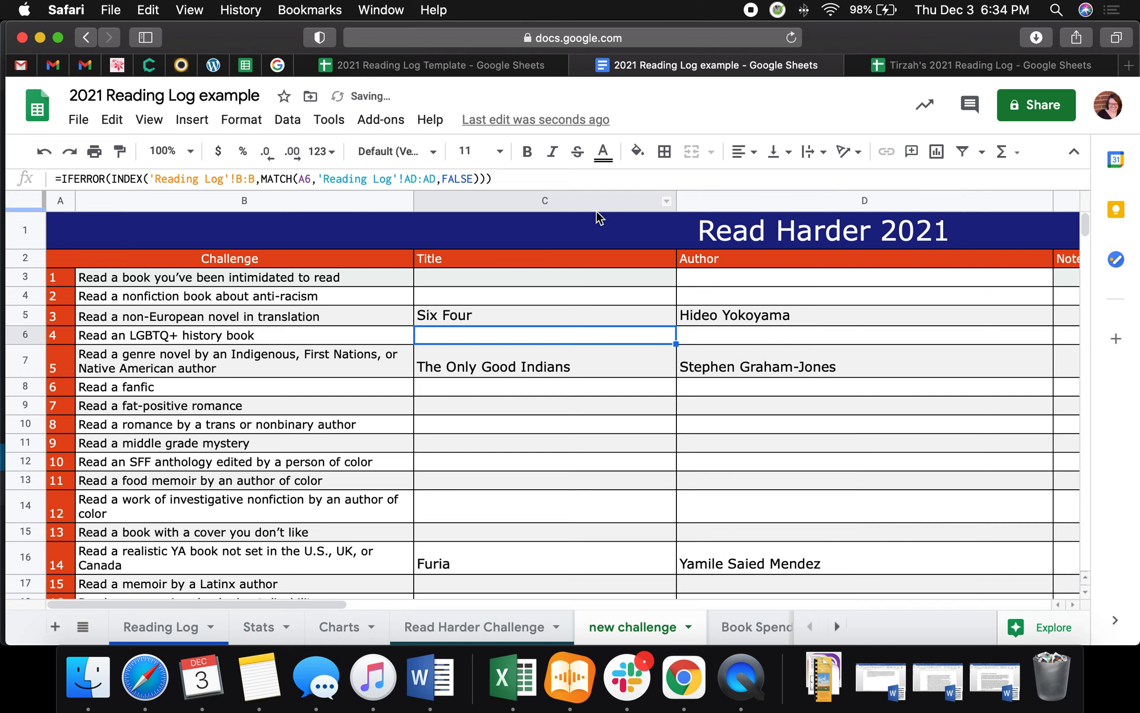
Clear the descriptions of challenges 1 through 4 in cells B3 to B6 of the new challenge sheet.
{"action": "triple_click", "coordinate": [217, 278]}
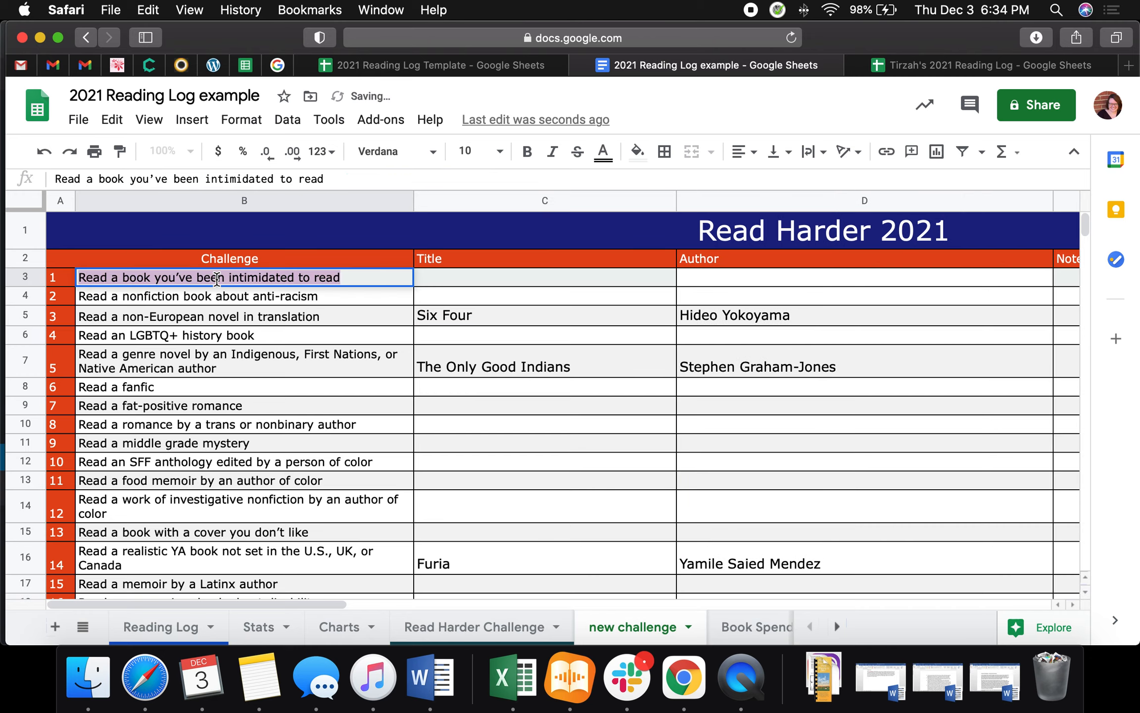
{"action": "key", "text": "BackSpace"}
{"action": "triple_click", "coordinate": [229, 296]}
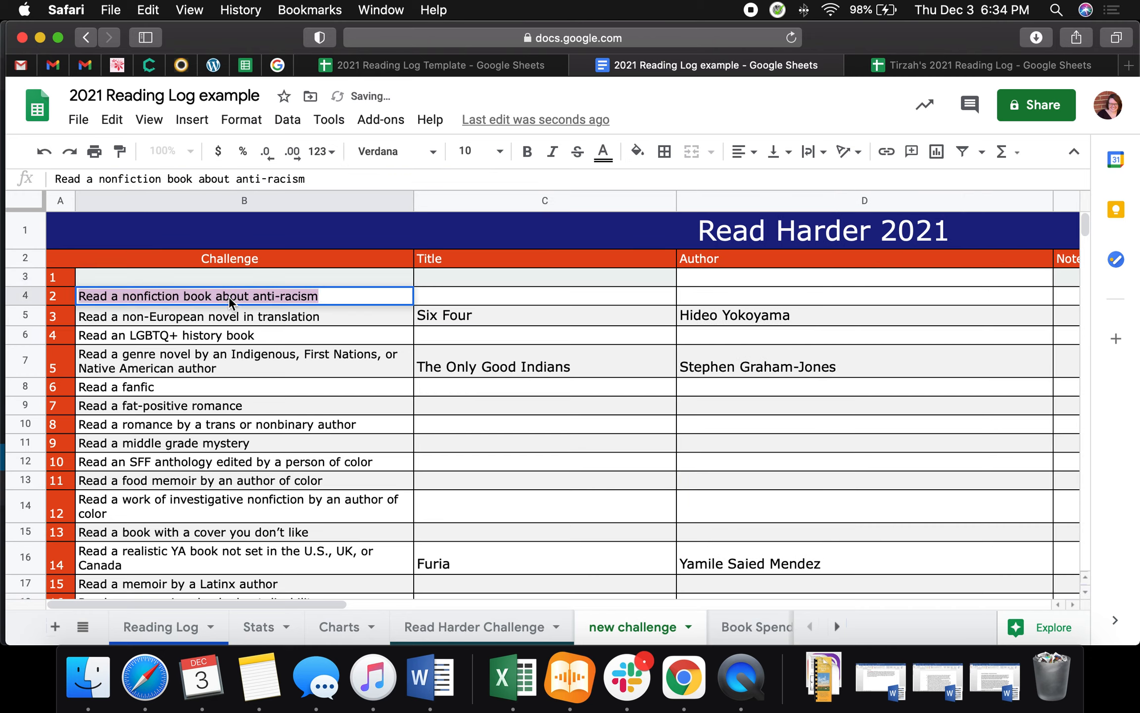
{"action": "key", "text": "BackSpace"}
{"action": "triple_click", "coordinate": [233, 314]}
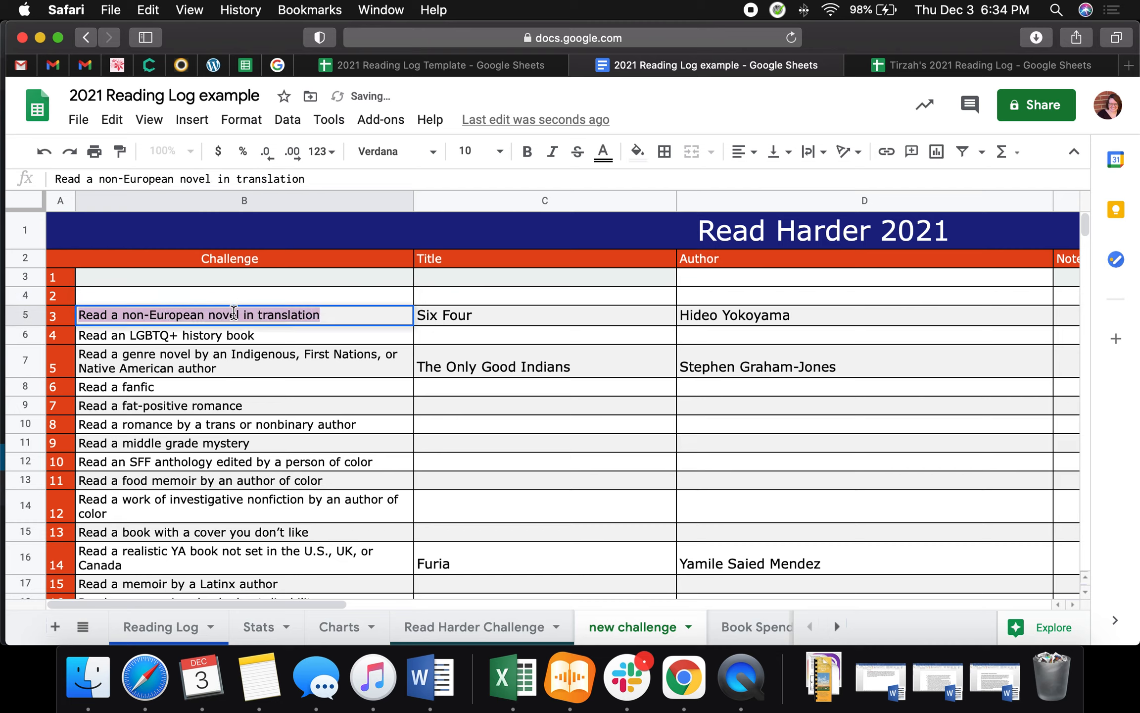
{"action": "key", "text": "BackSpace"}
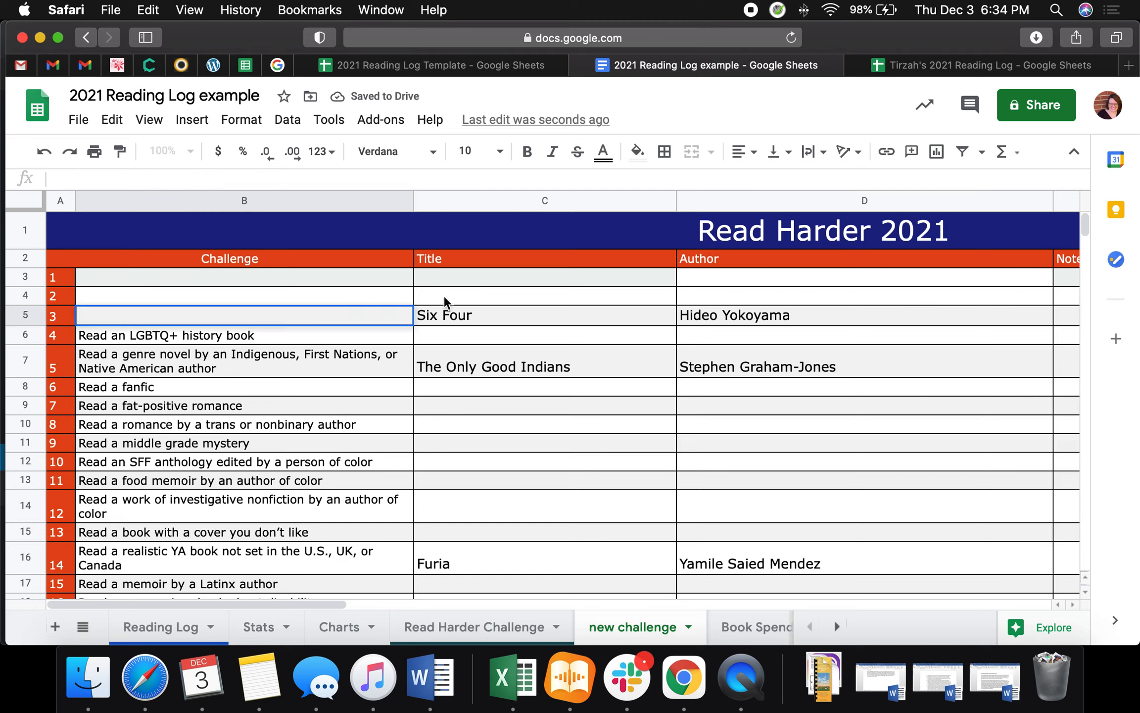
{"action": "left_click", "coordinate": [445, 297]}
{"action": "triple_click", "coordinate": [247, 334]}
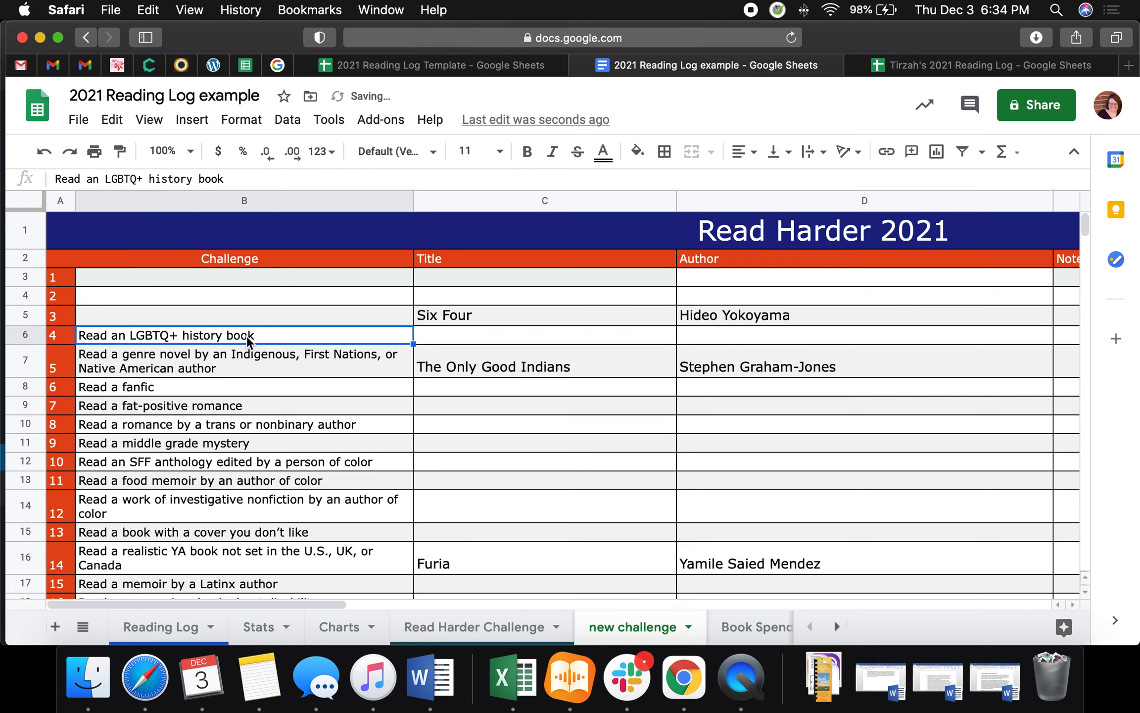
{"action": "key", "text": "BackSpace"}
{"action": "triple_click", "coordinate": [458, 319]}
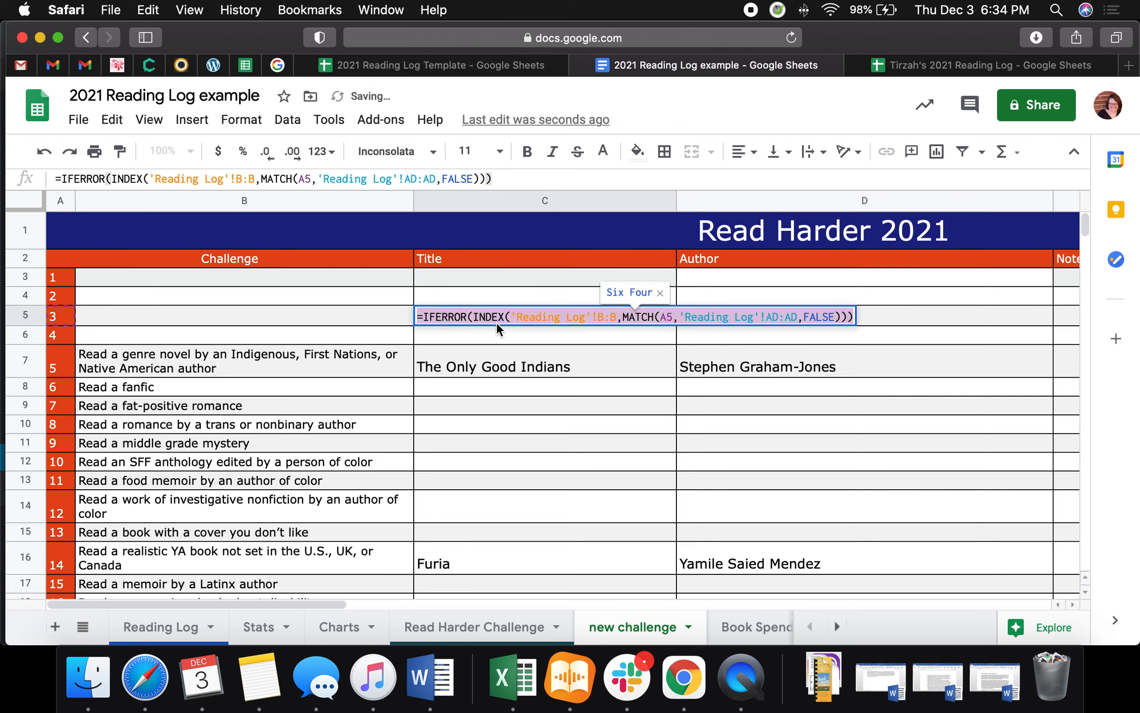
{"action": "left_click", "coordinate": [322, 341]}
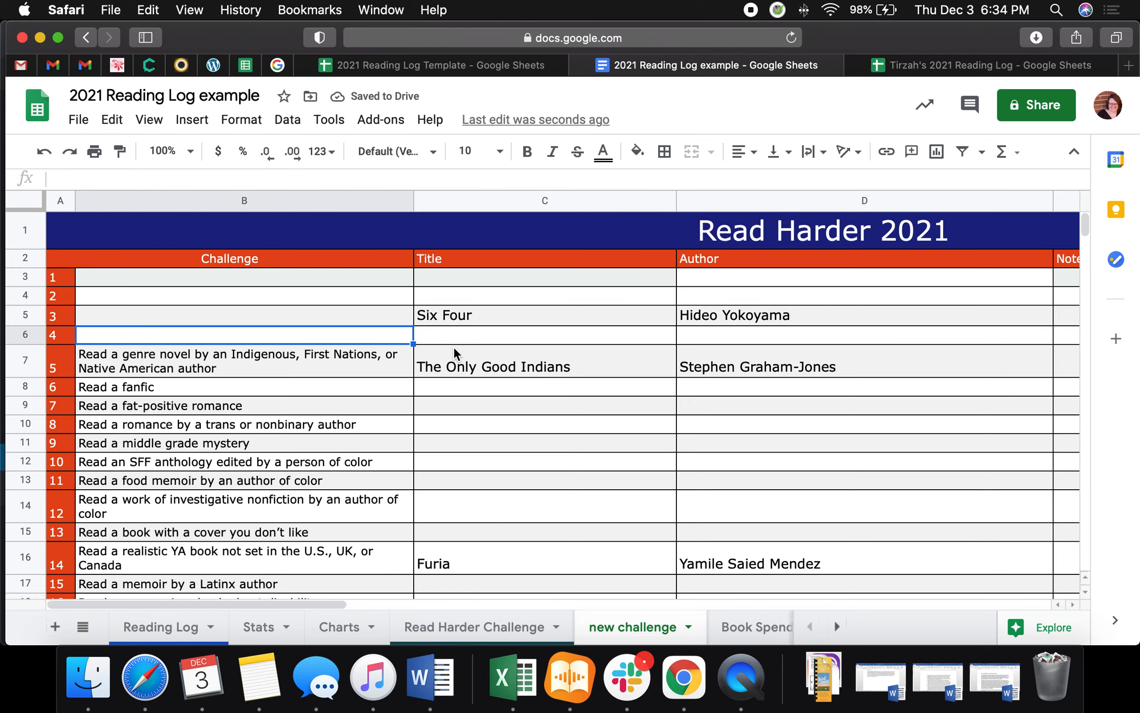
Clear the descriptions of challenges 5, 6 and 7 in cells B7 to B9.
{"action": "triple_click", "coordinate": [285, 355]}
{"action": "key", "text": "BackSpace"}
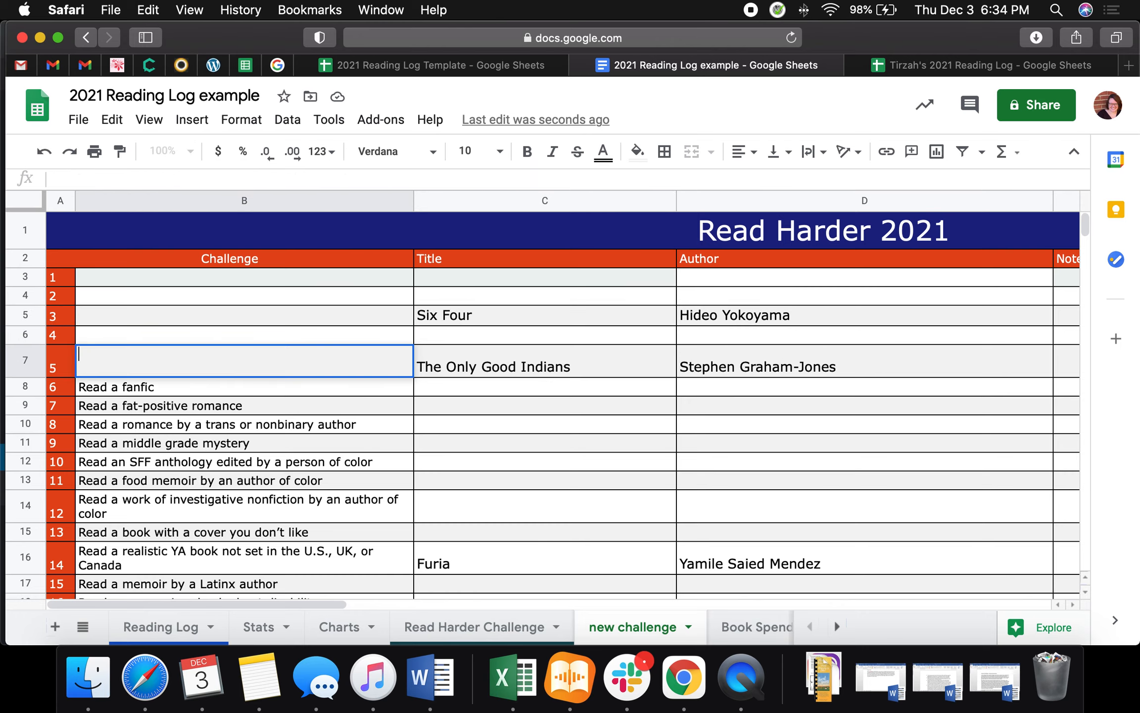
{"action": "triple_click", "coordinate": [165, 393]}
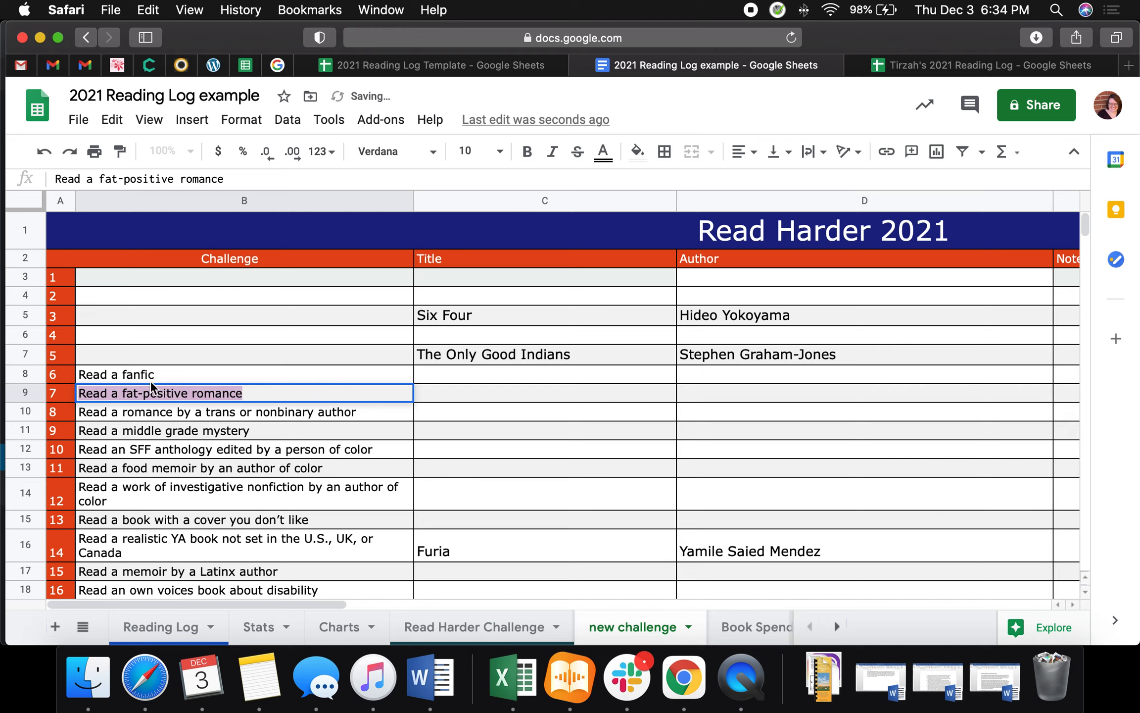
{"action": "key", "text": "BackSpace"}
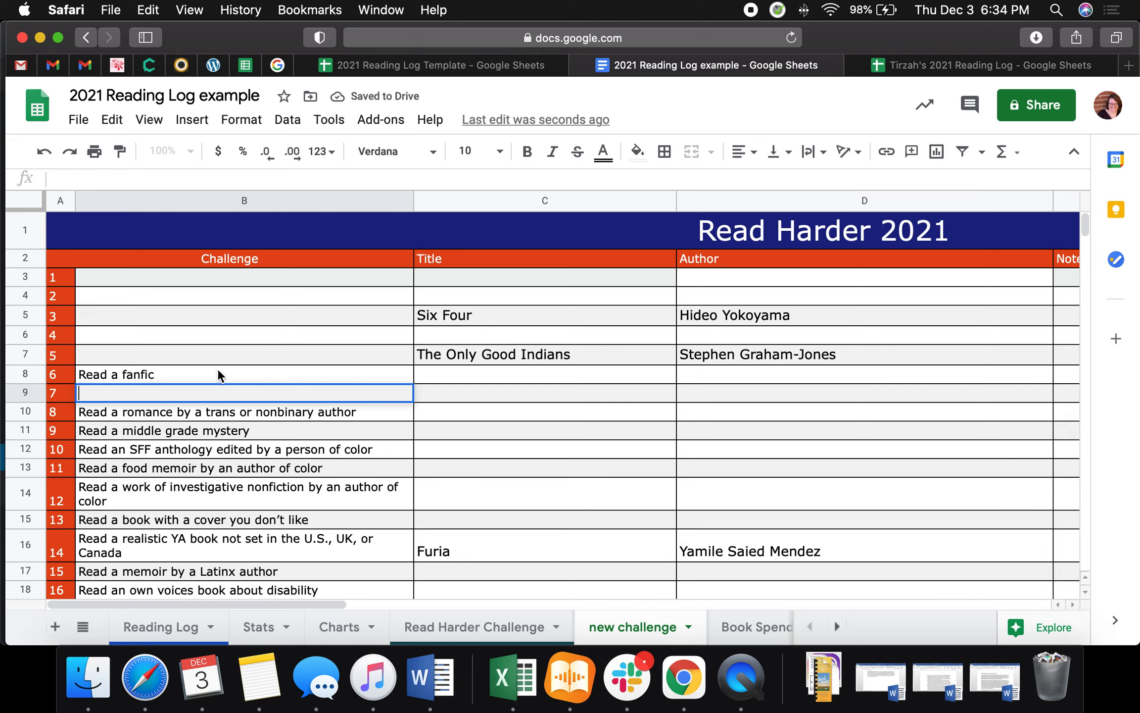
{"action": "triple_click", "coordinate": [202, 374]}
{"action": "key", "text": "BackSpace"}
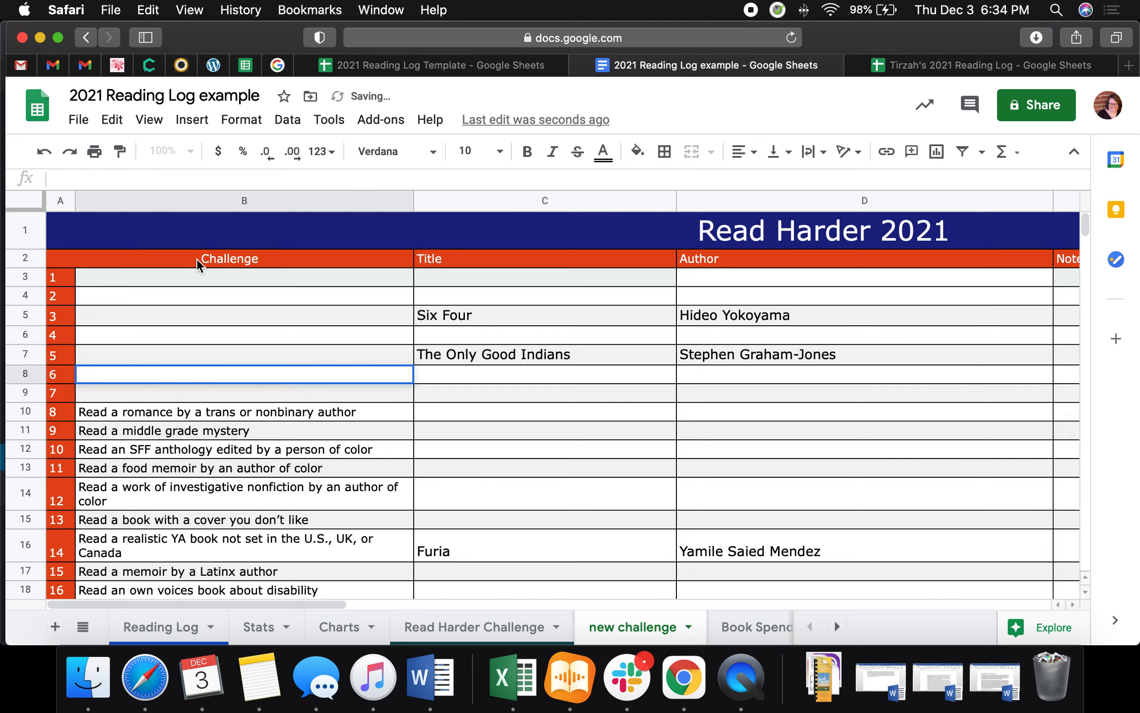
Examine the Completed and Challenges TBR formulas in rows 27 and 28 and the title cells from C3 to C26 they rely on.
{"action": "scroll", "coordinate": [199, 326], "scroll_direction": "down", "scroll_amount": 10}
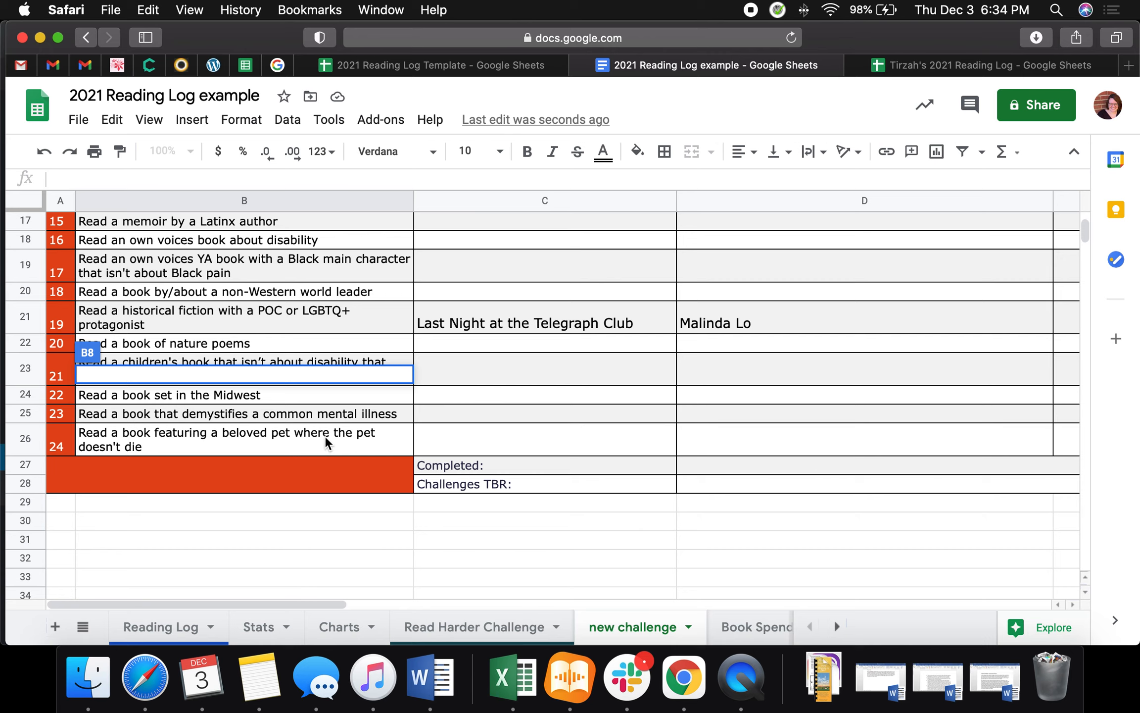
{"action": "left_click", "coordinate": [803, 461]}
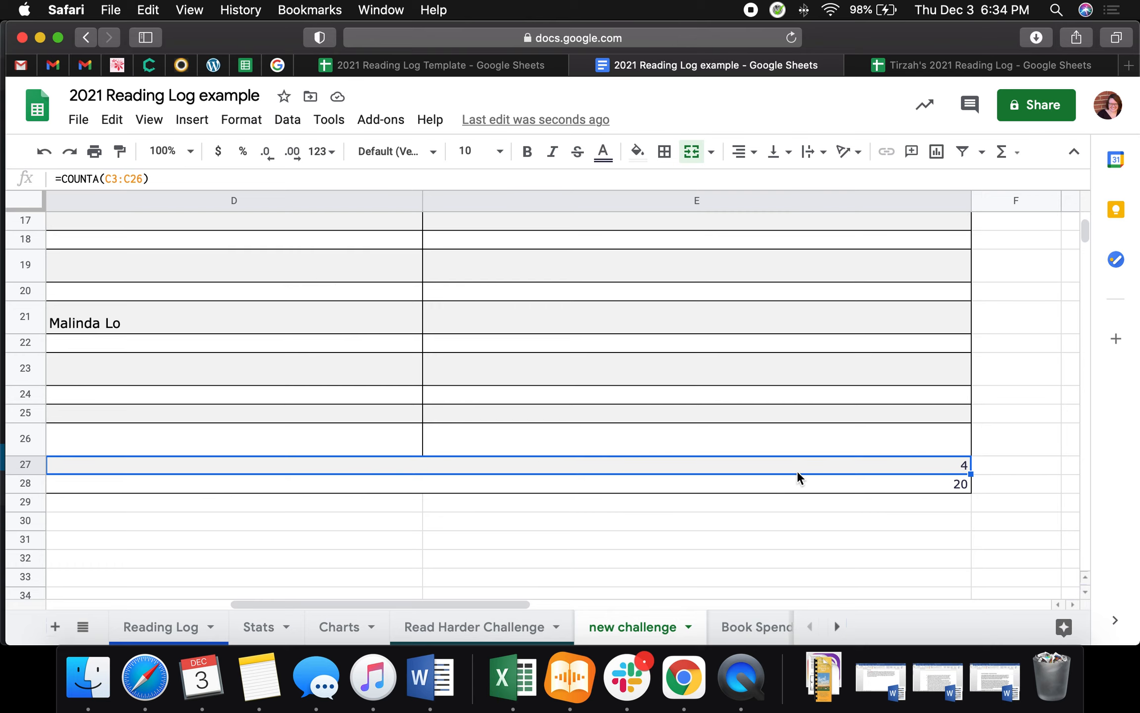
{"action": "left_click", "coordinate": [802, 484]}
{"action": "scroll", "coordinate": [715, 519], "scroll_direction": "left", "scroll_amount": 10}
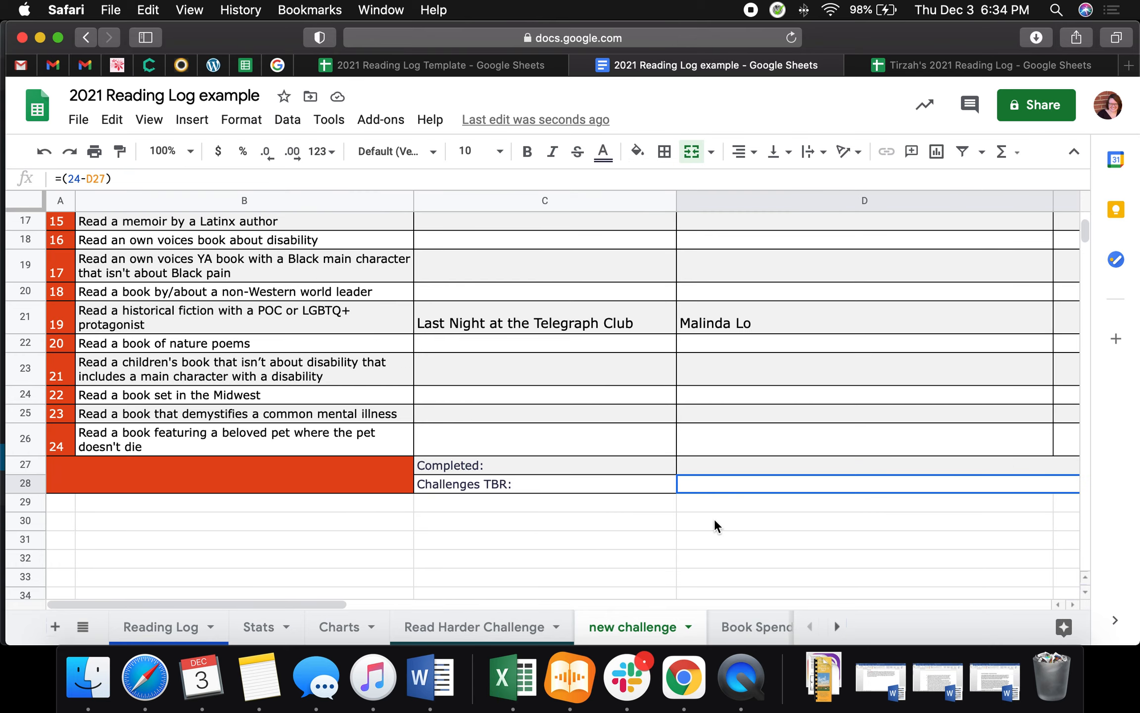
{"action": "scroll", "coordinate": [714, 519], "scroll_direction": "right", "scroll_amount": 2}
{"action": "scroll", "coordinate": [715, 518], "scroll_direction": "right", "scroll_amount": 2}
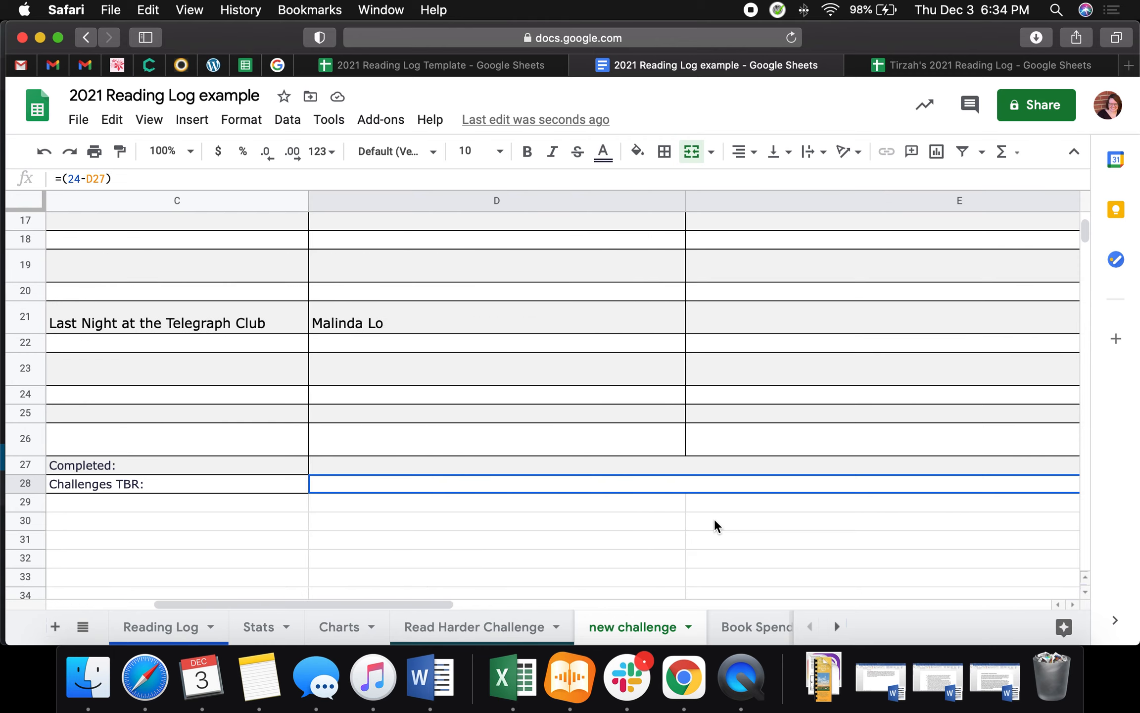
{"action": "scroll", "coordinate": [689, 490], "scroll_direction": "right", "scroll_amount": 2}
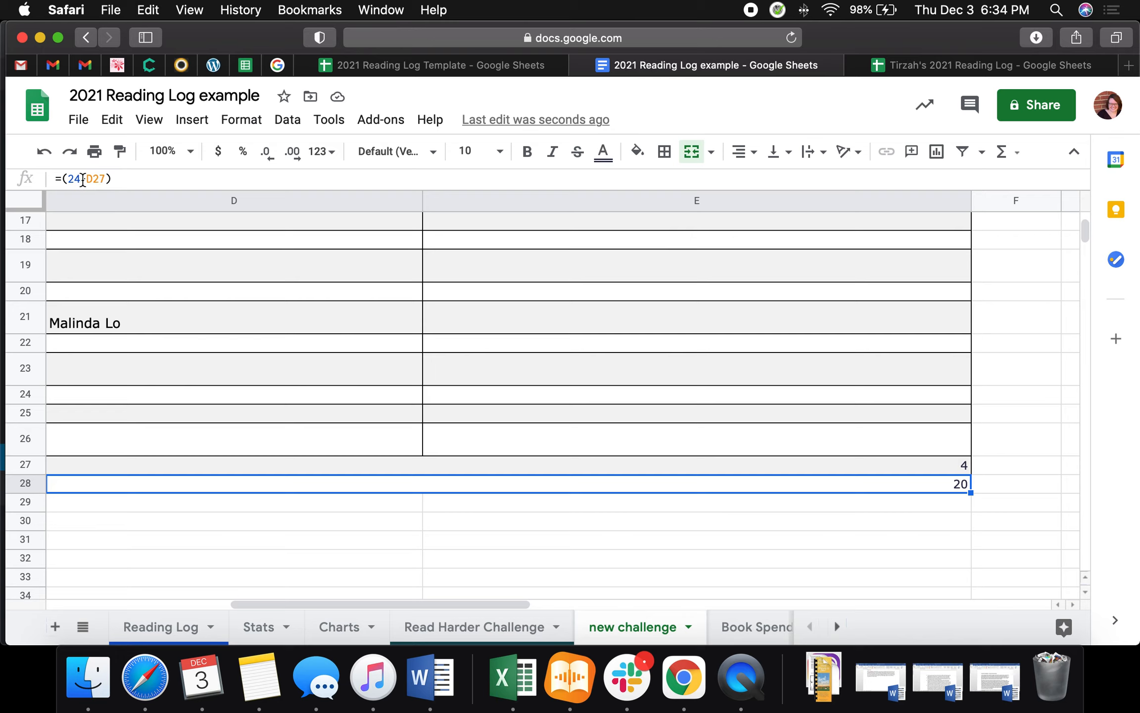
{"action": "left_click", "coordinate": [557, 459]}
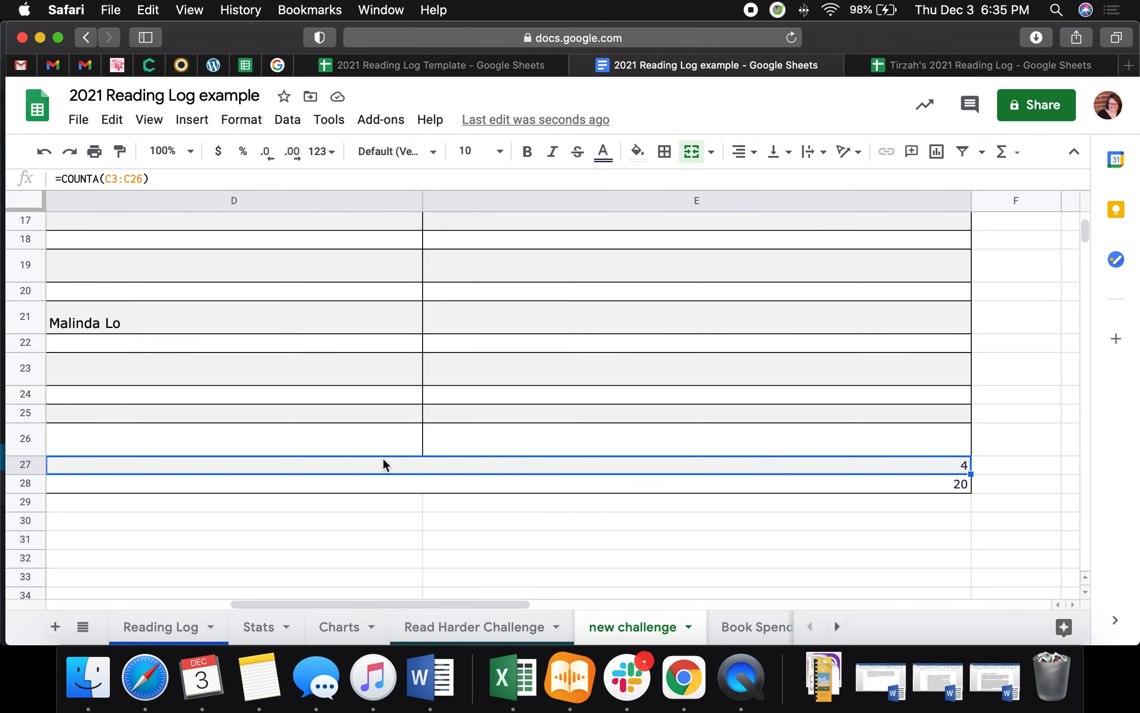
{"action": "scroll", "coordinate": [383, 464], "scroll_direction": "left", "scroll_amount": 5}
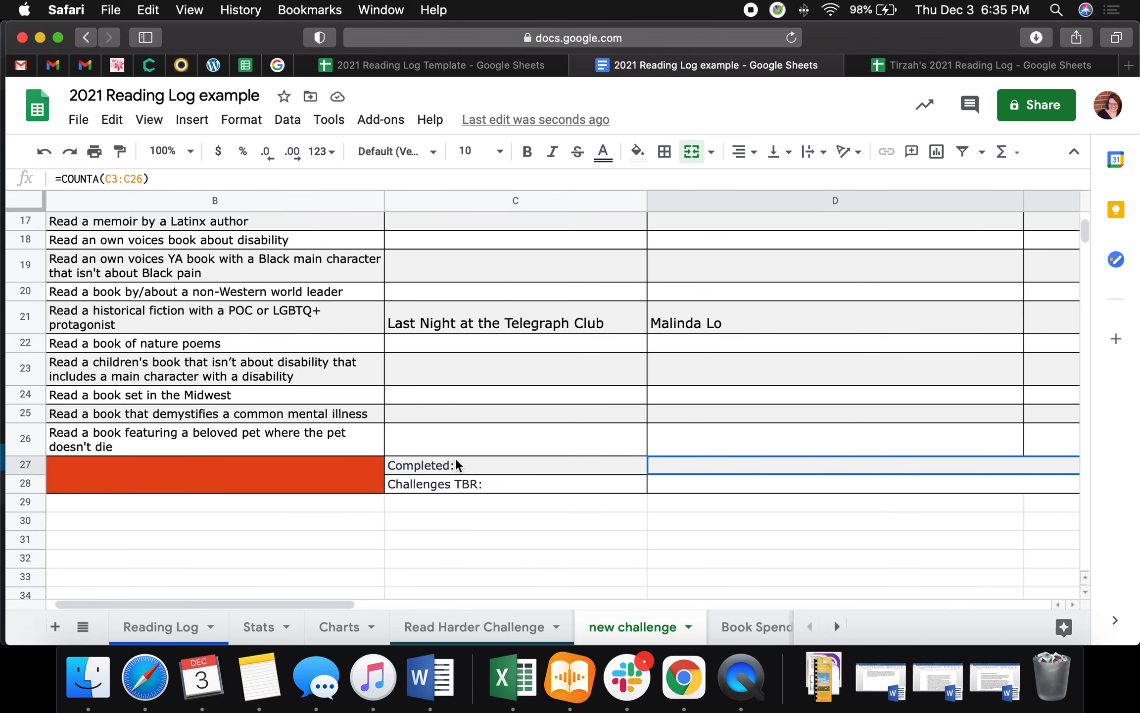
{"action": "scroll", "coordinate": [554, 384], "scroll_direction": "up", "scroll_amount": 8}
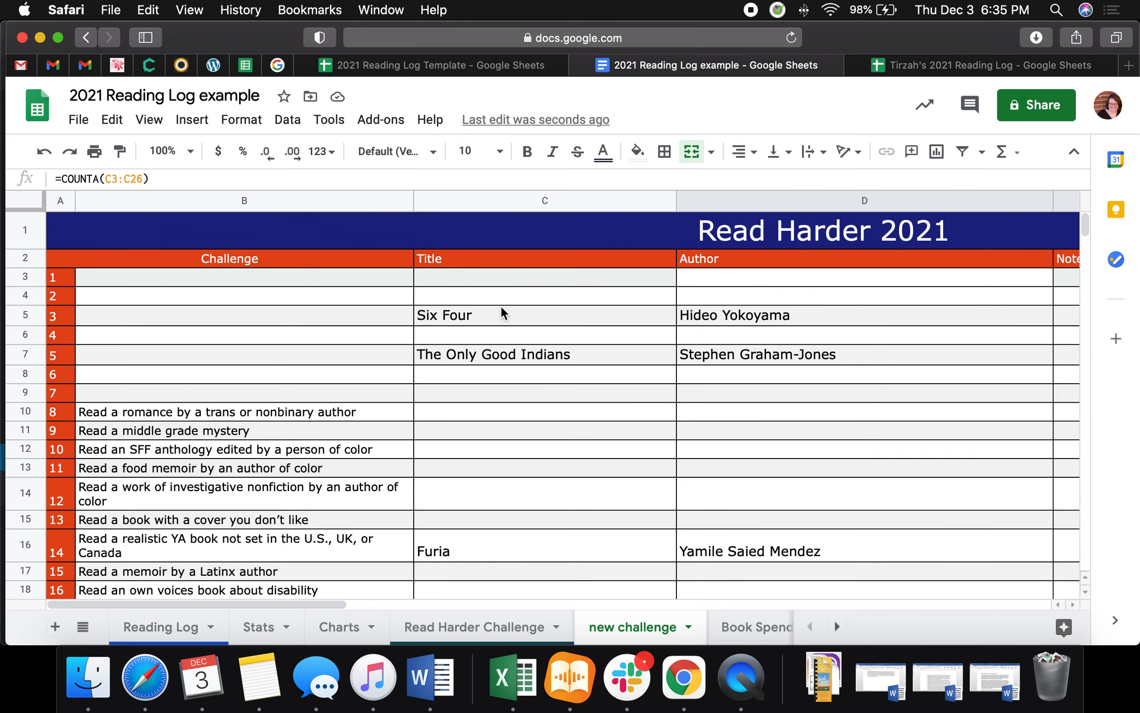
{"action": "left_click", "coordinate": [509, 280]}
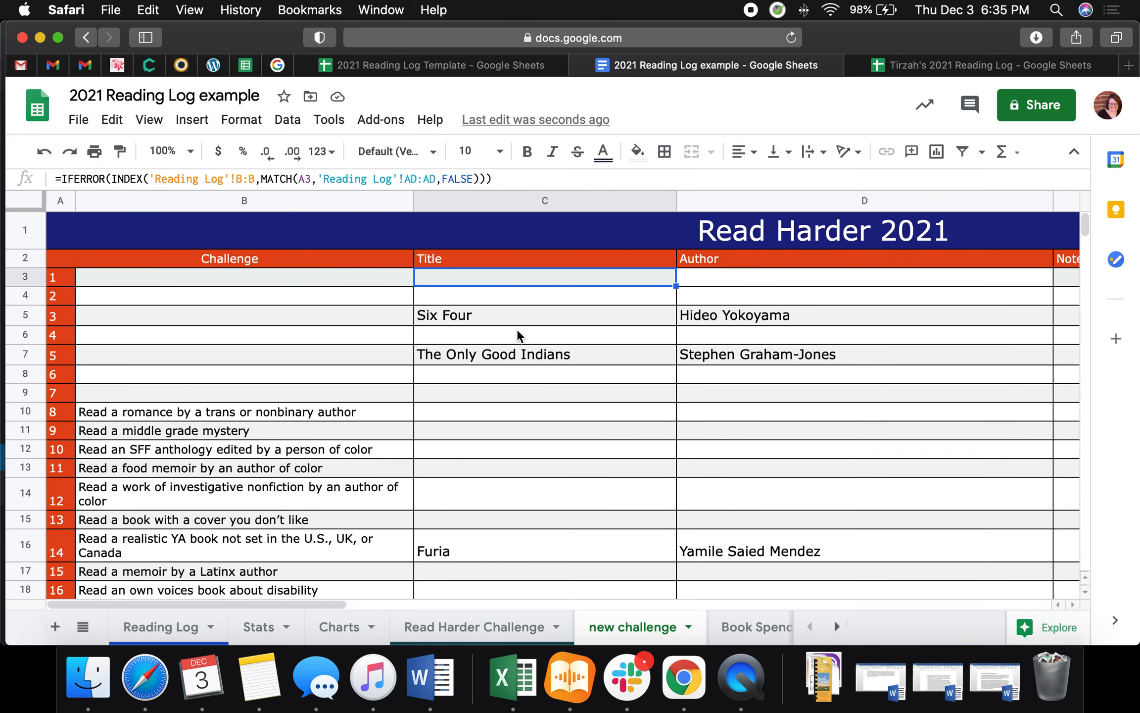
{"action": "scroll", "coordinate": [516, 329], "scroll_direction": "down", "scroll_amount": 8}
{"action": "left_click", "coordinate": [508, 436]}
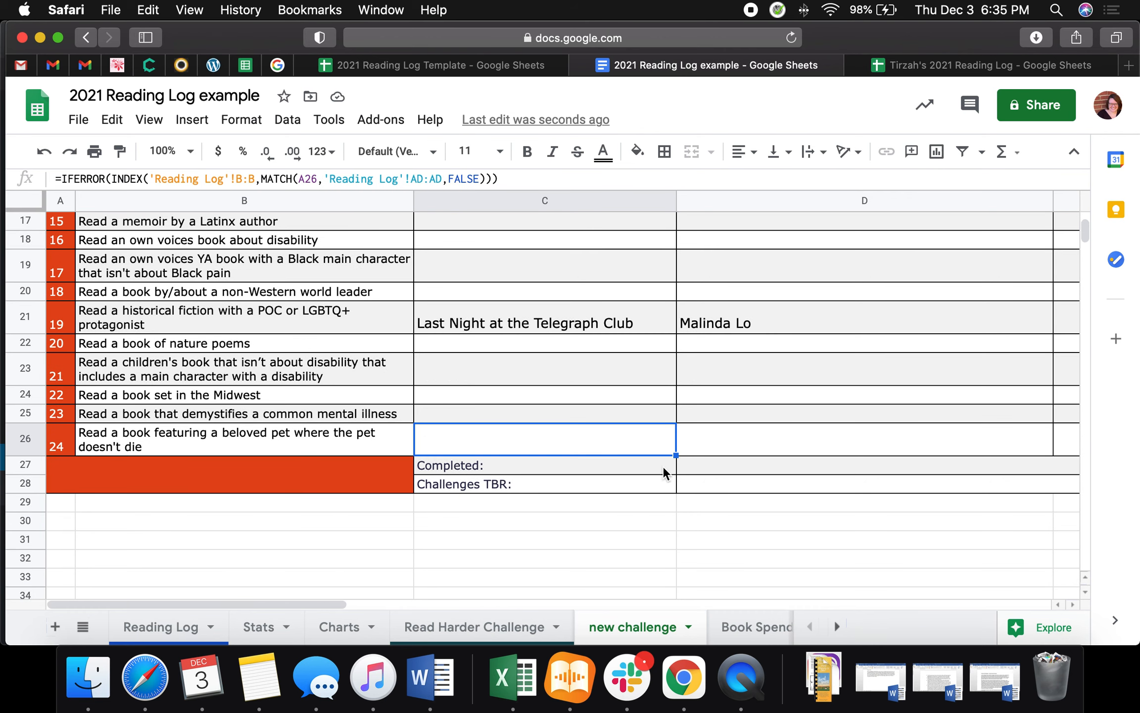
Change the Challenges TBR formula in D28 to subtract from 12, making it =(12-D27).
{"action": "left_click", "coordinate": [728, 482]}
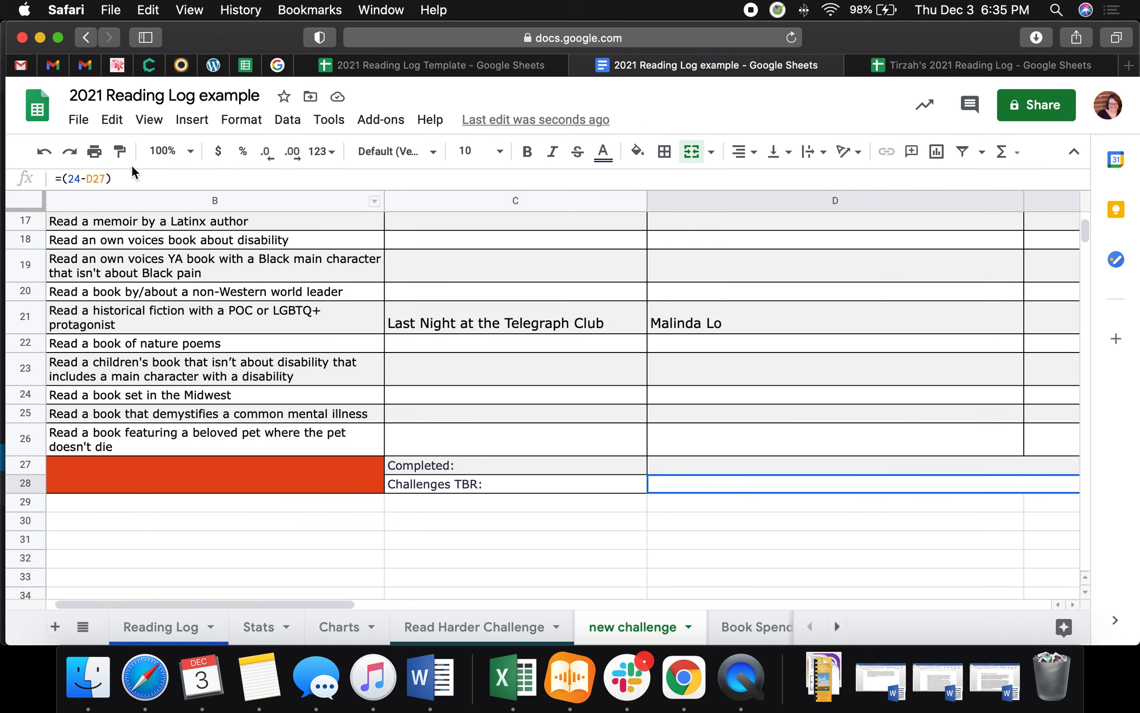
{"action": "double_click", "coordinate": [79, 179]}
{"action": "type", "text": "12"}
{"action": "left_click", "coordinate": [508, 398]}
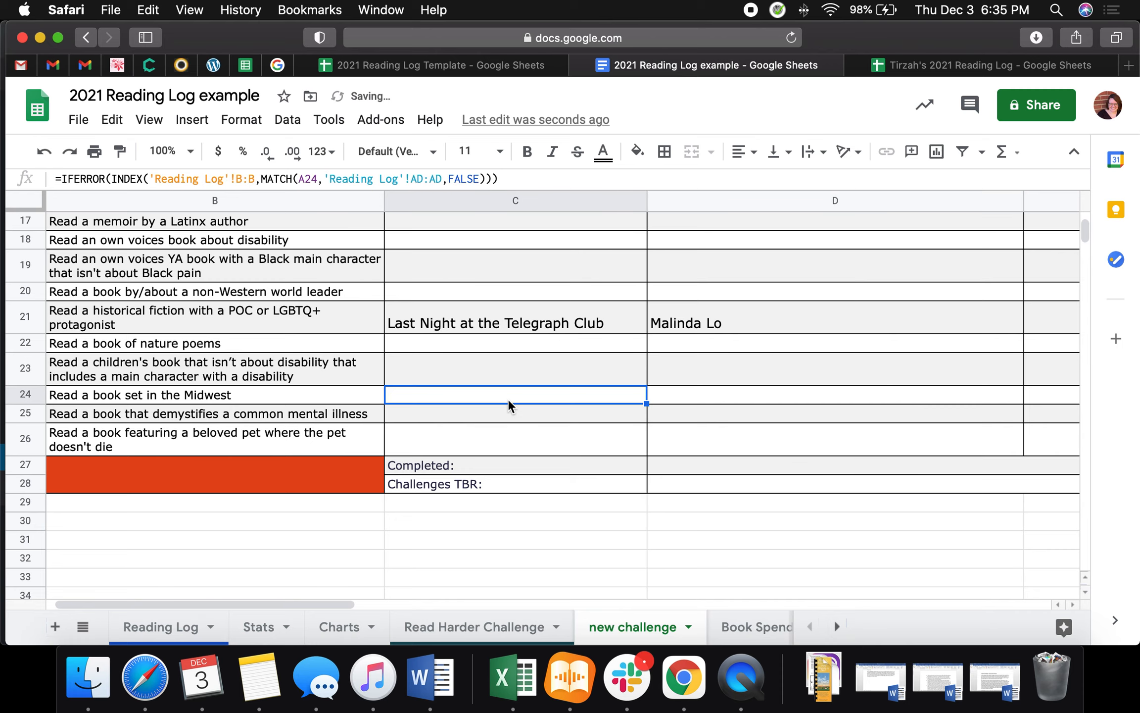
{"action": "left_click", "coordinate": [531, 466]}
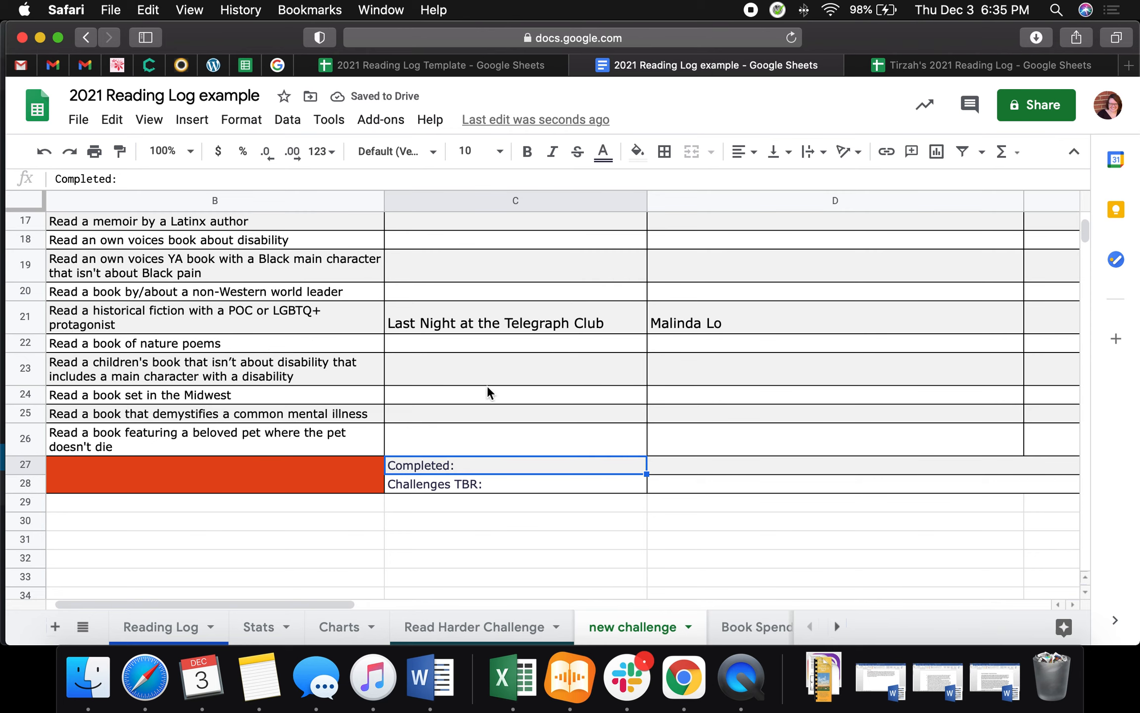
Clear the description of challenge 8 in cell B10.
{"action": "scroll", "coordinate": [469, 385], "scroll_direction": "up", "scroll_amount": 10}
{"action": "scroll", "coordinate": [394, 366], "scroll_direction": "left", "scroll_amount": 1}
{"action": "scroll", "coordinate": [222, 333], "scroll_direction": "up", "scroll_amount": 3}
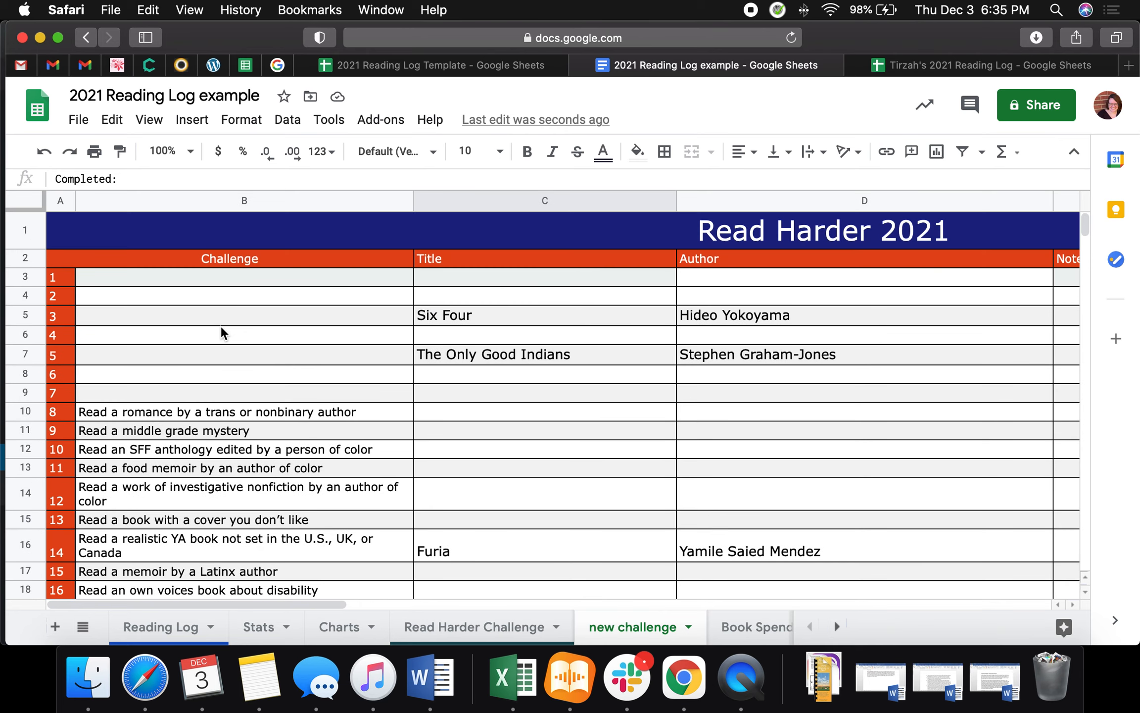
{"action": "triple_click", "coordinate": [182, 415]}
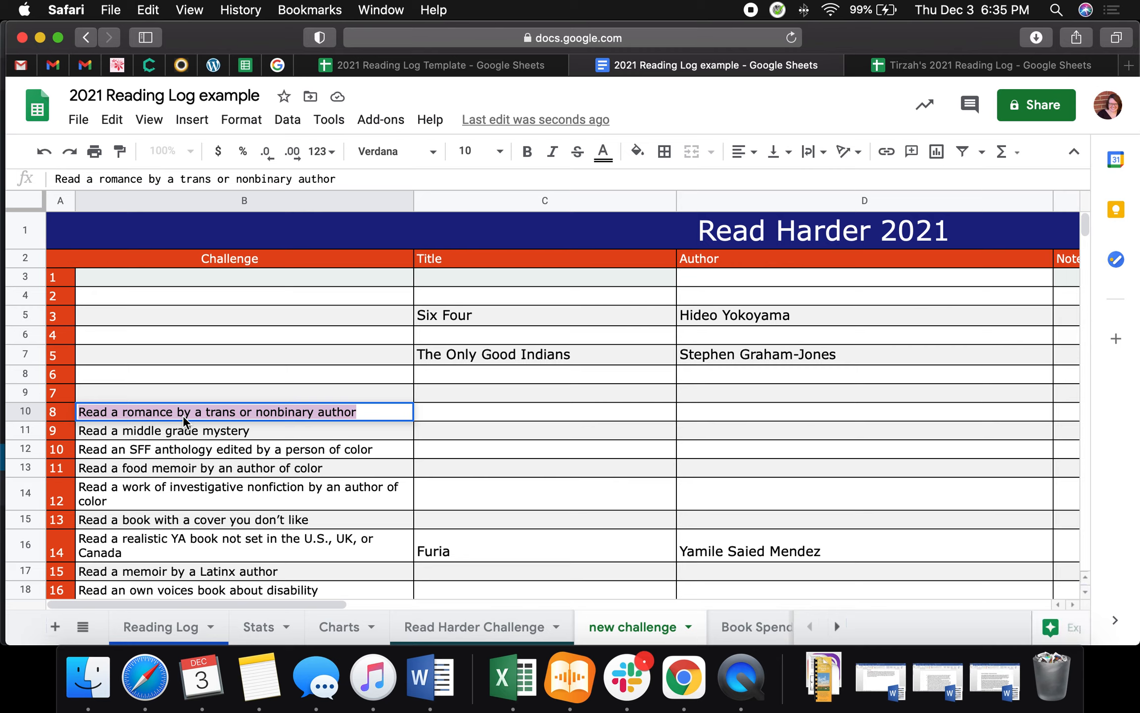
{"action": "key", "text": "BackSpace"}
Enter "Read a historical novel by a woman" as the description of challenge 1 in B3.
{"action": "left_click", "coordinate": [137, 273]}
{"action": "type", "text": "Read a historical nov"}
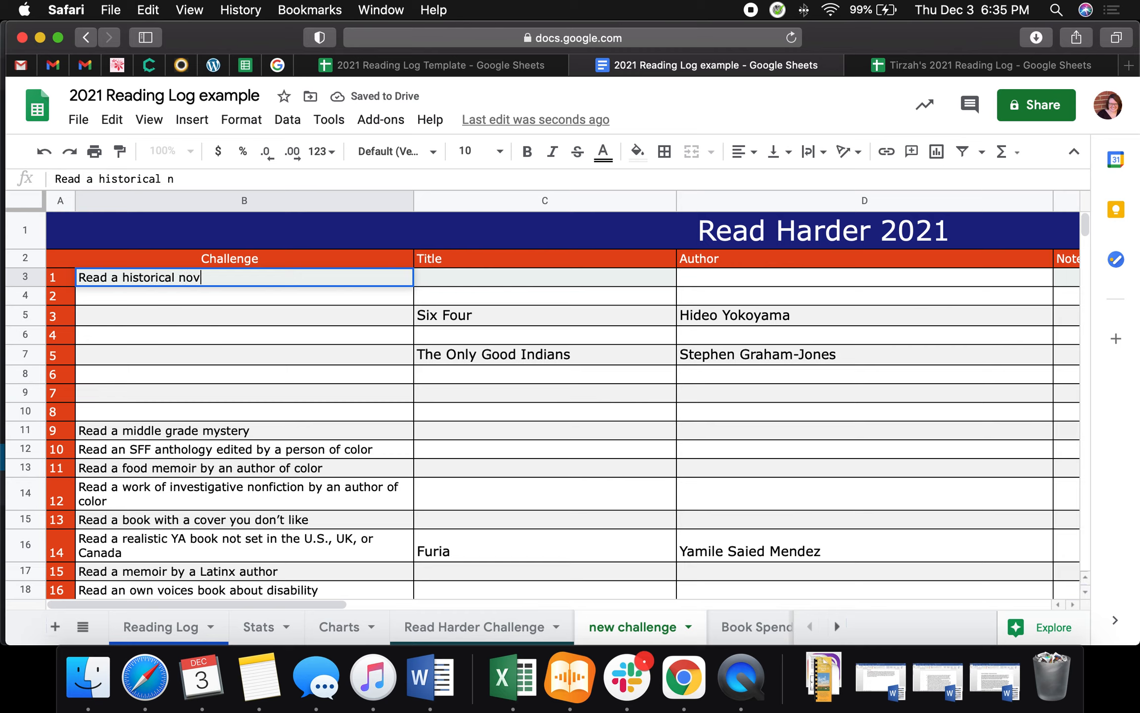
{"action": "type", "text": "el by a woman"}
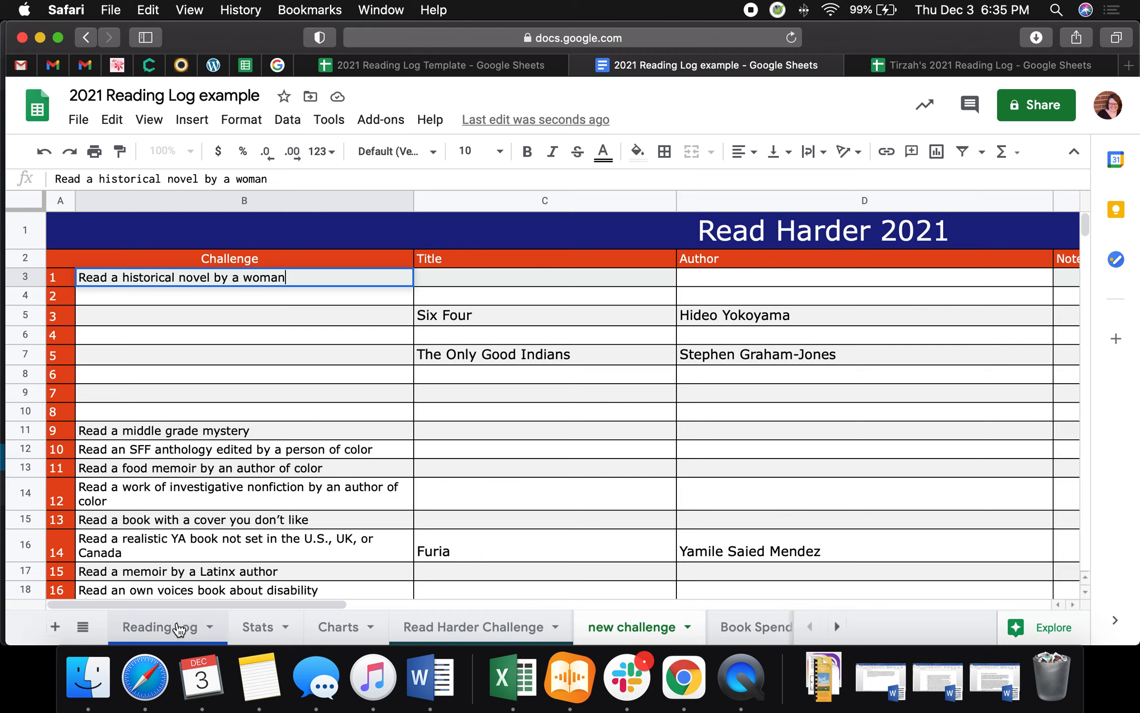
Insert a column directly after the Read Harder column AD in the Reading Log sheet.
{"action": "scroll", "coordinate": [179, 627], "scroll_direction": "right", "scroll_amount": 2}
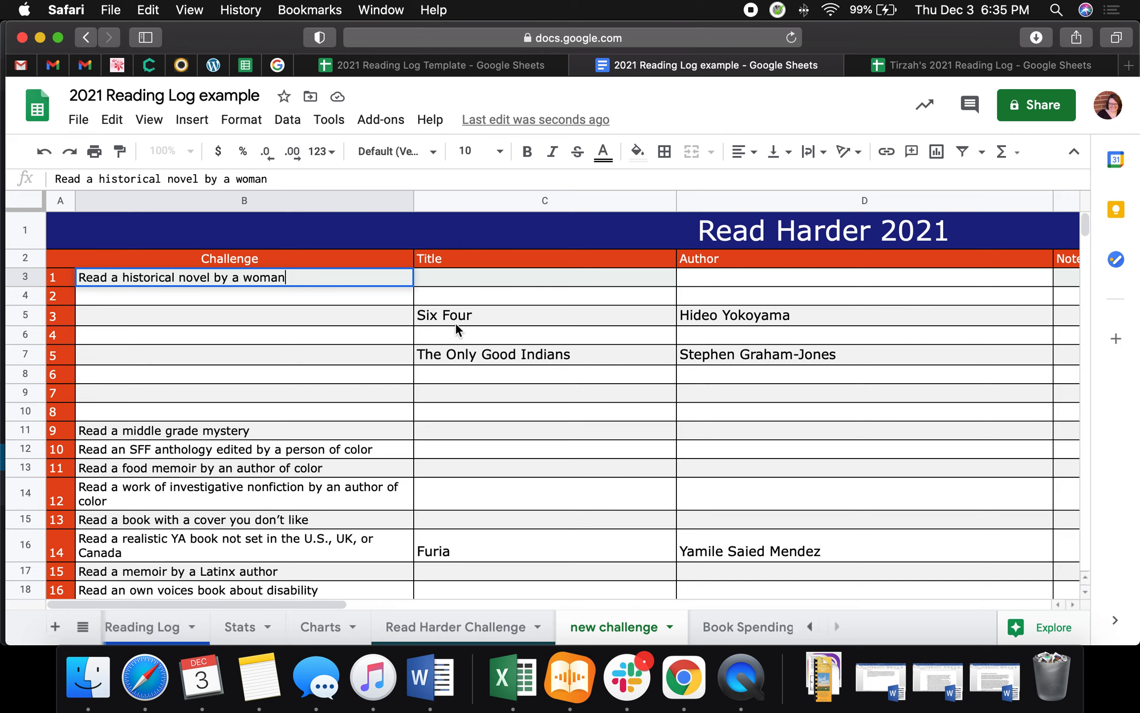
{"action": "left_click", "coordinate": [137, 624]}
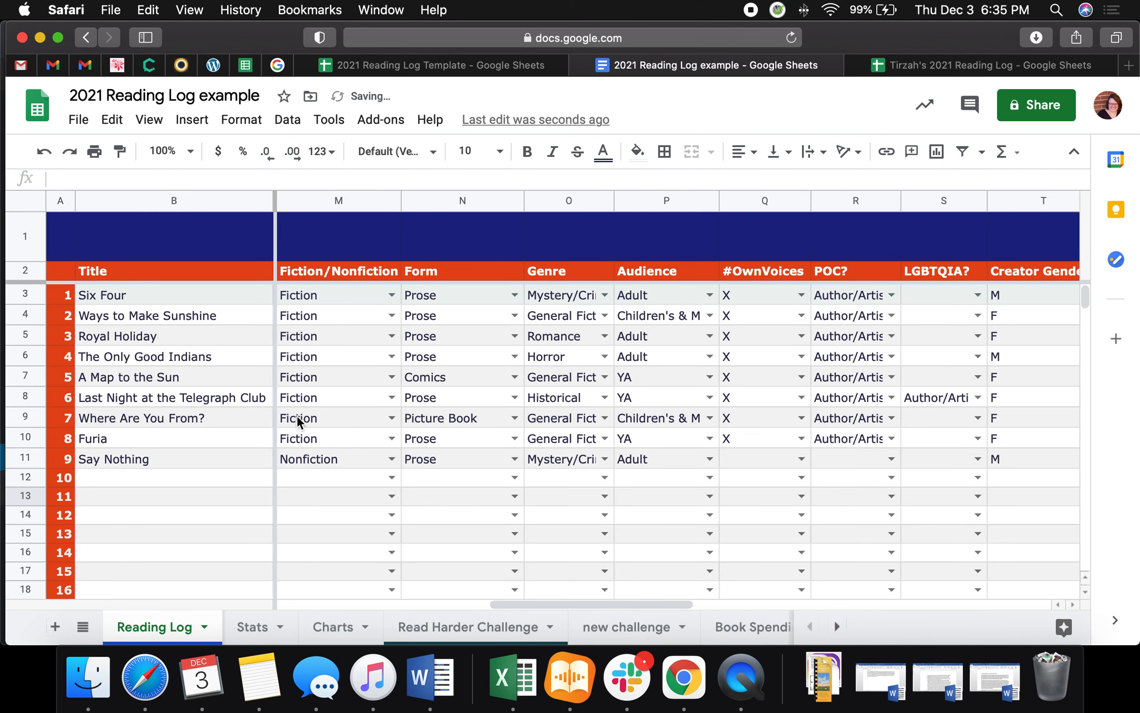
{"action": "scroll", "coordinate": [297, 418], "scroll_direction": "right", "scroll_amount": 15}
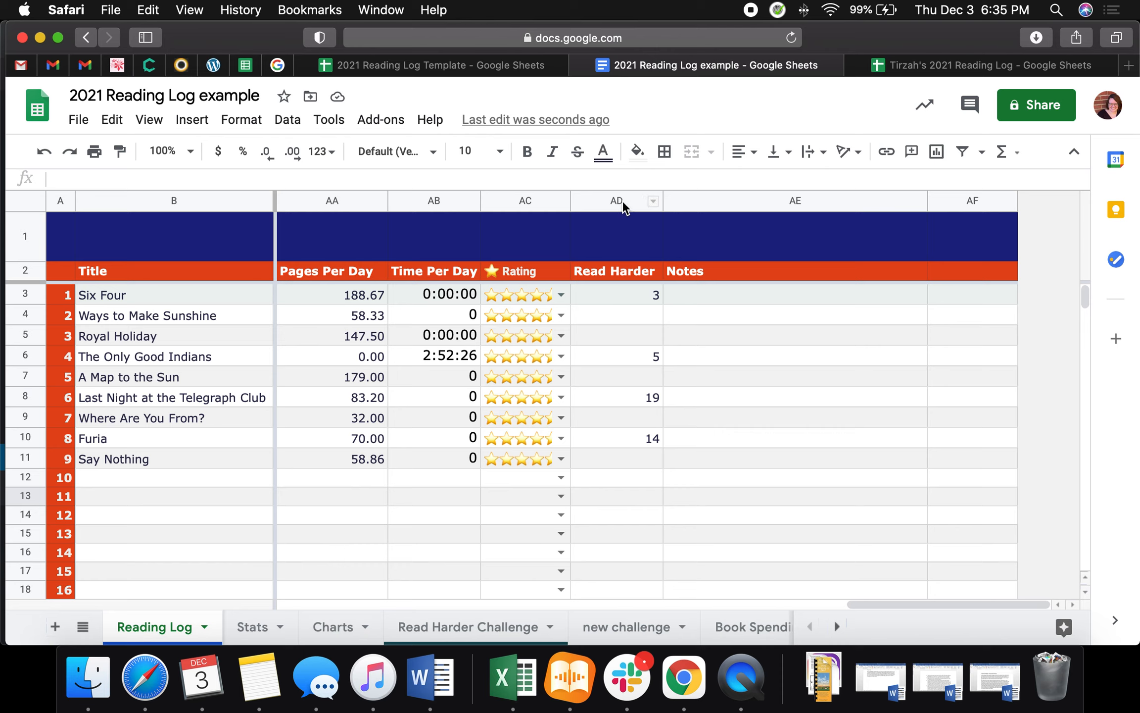
{"action": "right_click", "coordinate": [622, 200]}
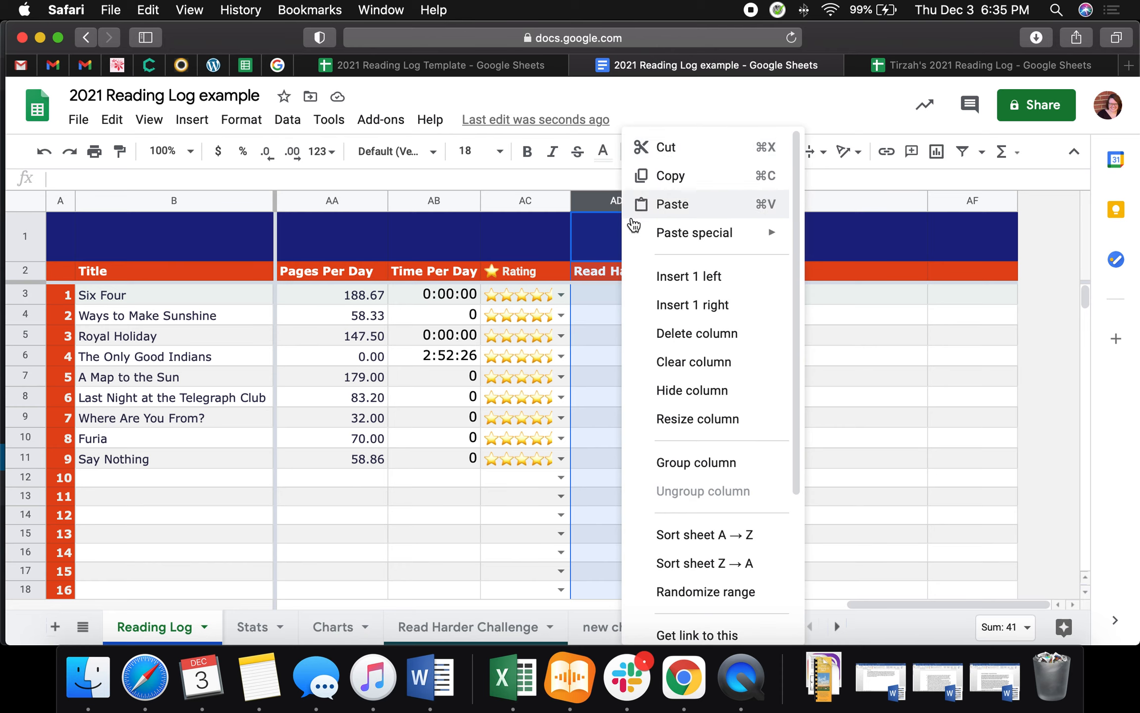
{"action": "mouse_move", "coordinate": [647, 234]}
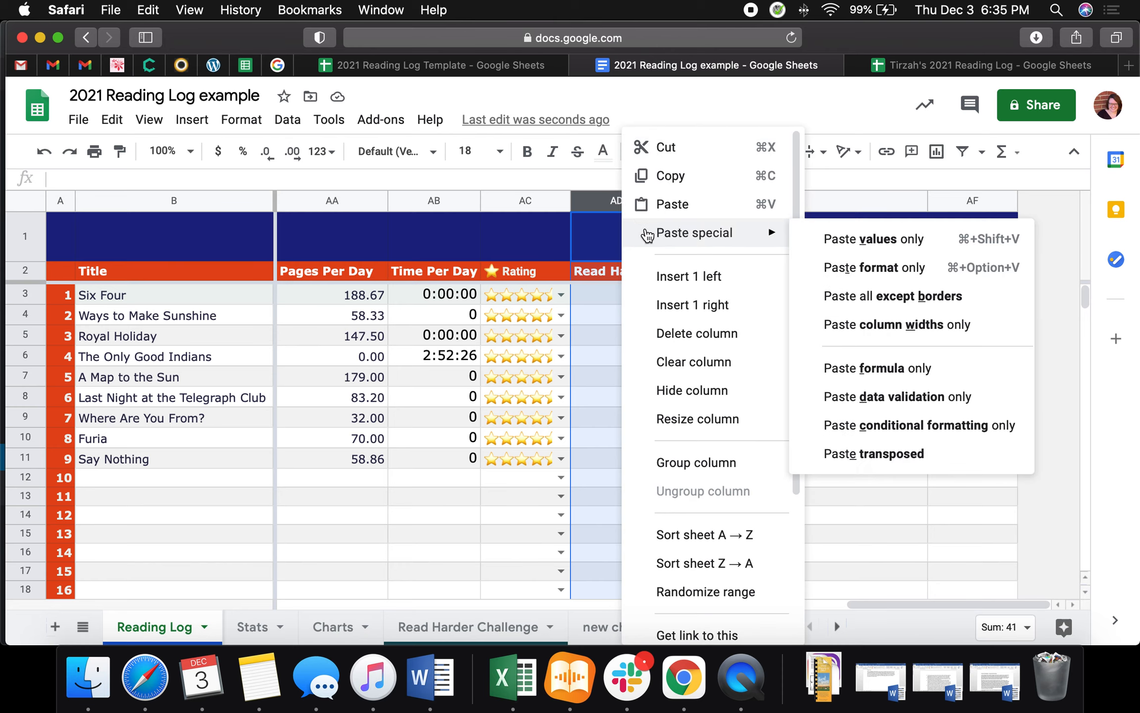
{"action": "left_click", "coordinate": [685, 307]}
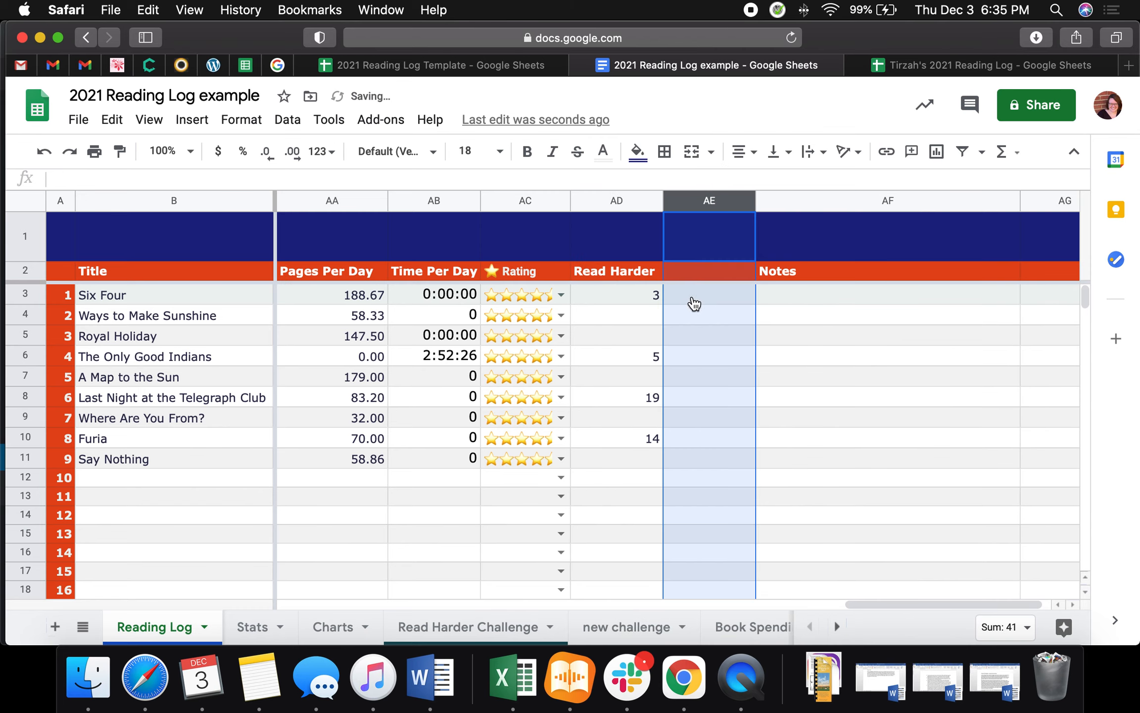
Give column AE the header "New Challenge" in row 2 and widen the column to fit it.
{"action": "left_click", "coordinate": [690, 272]}
{"action": "type", "text": "New C"}
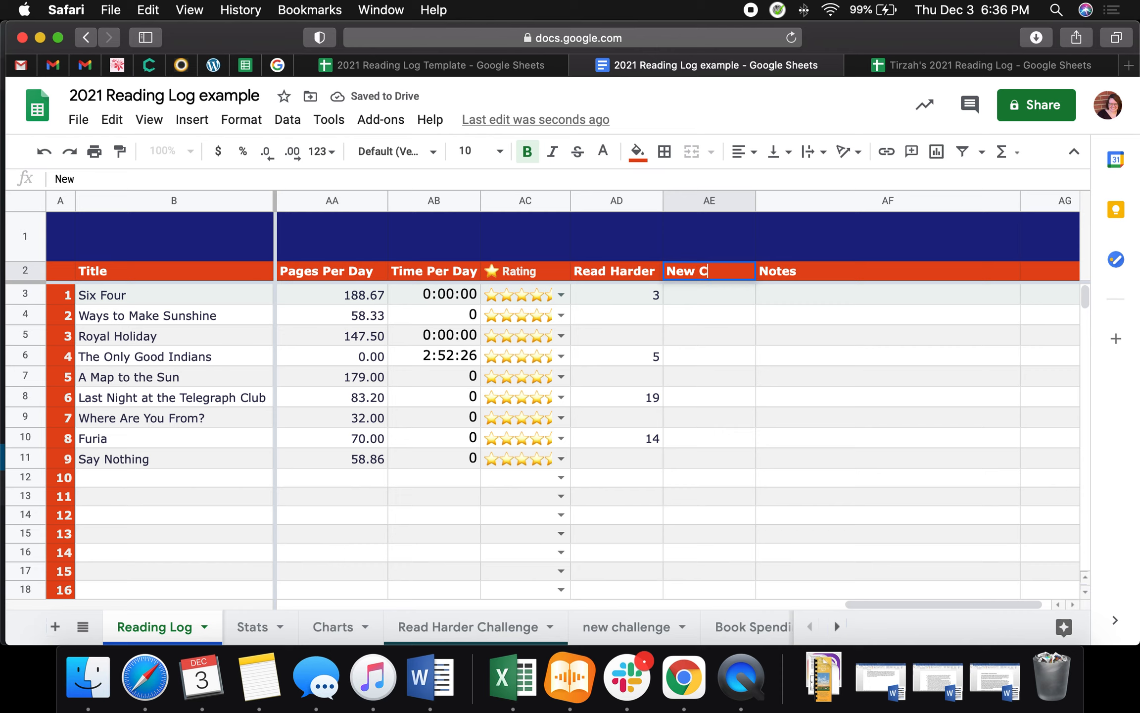
{"action": "type", "text": "hallenge"}
{"action": "left_click", "coordinate": [886, 335]}
{"action": "left_click_drag", "start_coordinate": [755, 200], "coordinate": [783, 200]}
{"action": "left_click", "coordinate": [720, 200]}
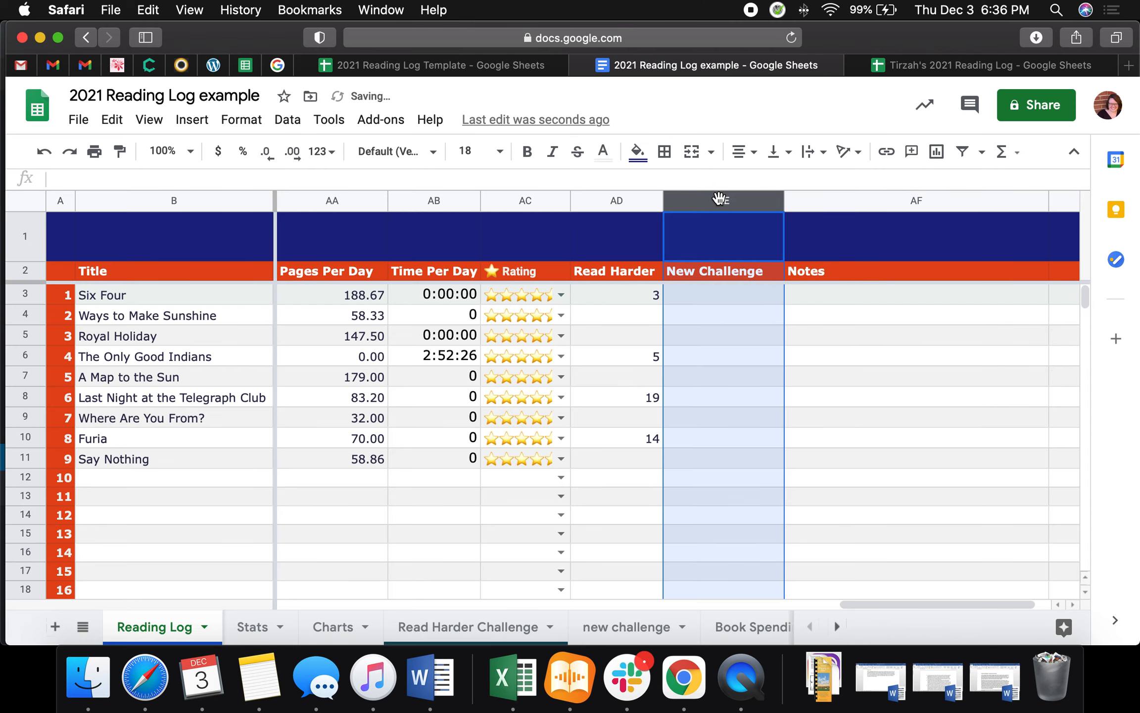
Change the title formula in C3 of the new challenge sheet to match against 'Reading Log'!AE:AE.
{"action": "left_click", "coordinate": [612, 629]}
{"action": "left_click", "coordinate": [496, 278]}
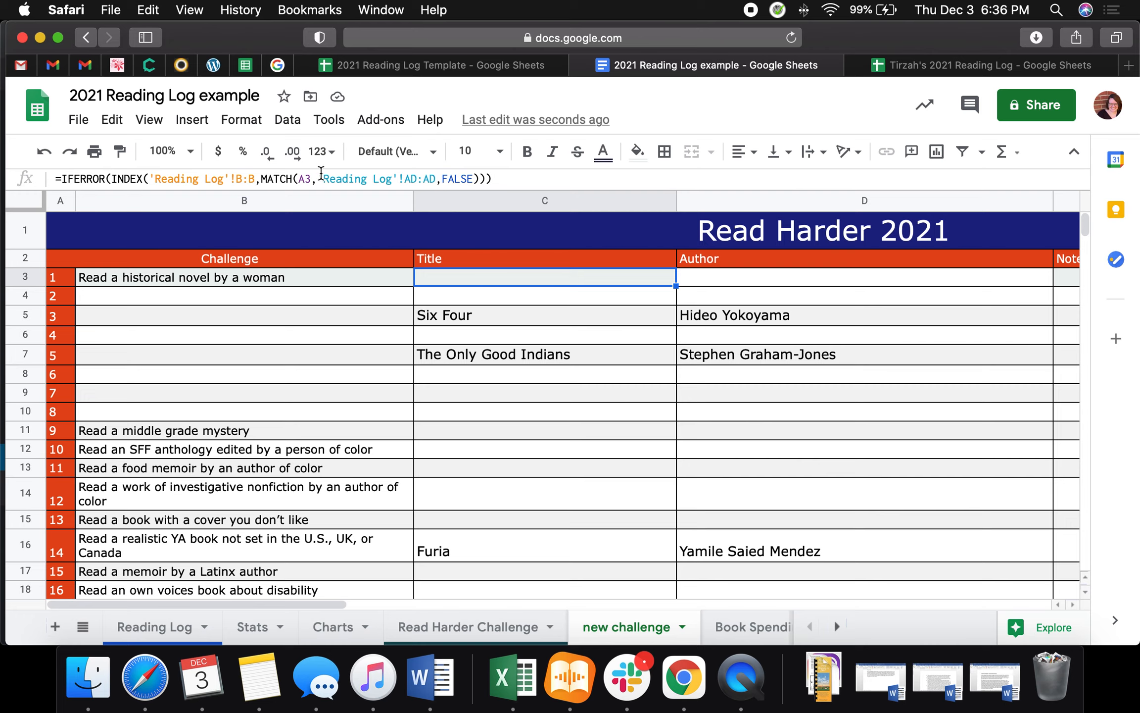
{"action": "left_click", "coordinate": [416, 178]}
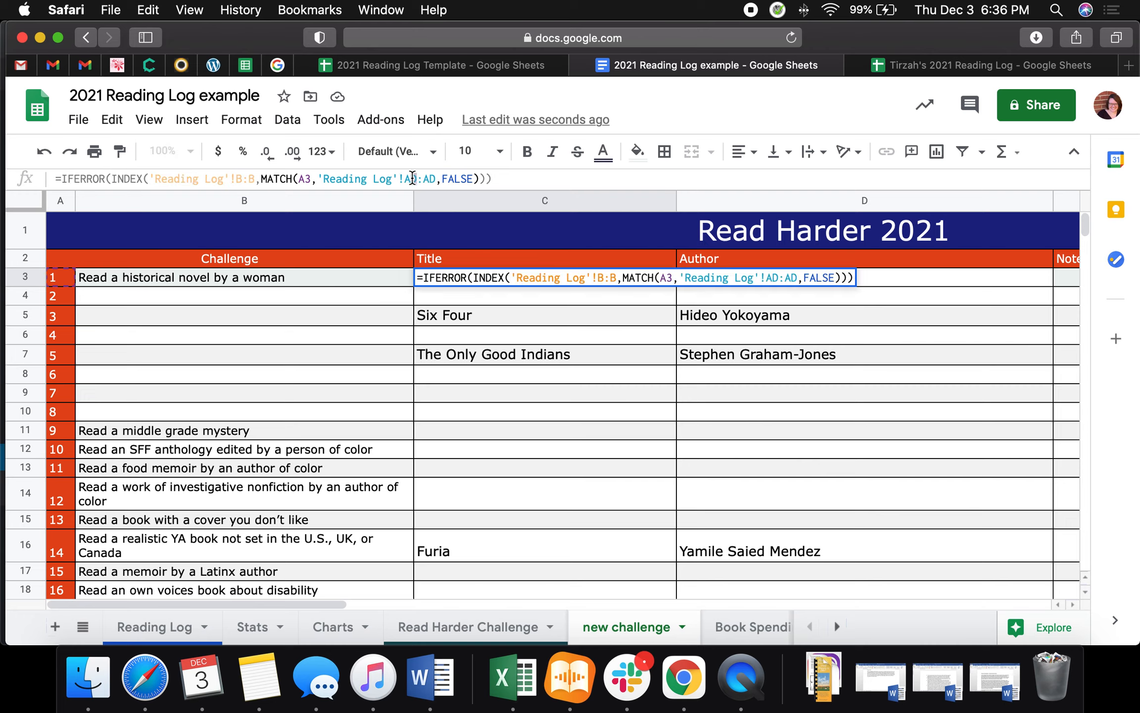
{"action": "type", "text": "E"}
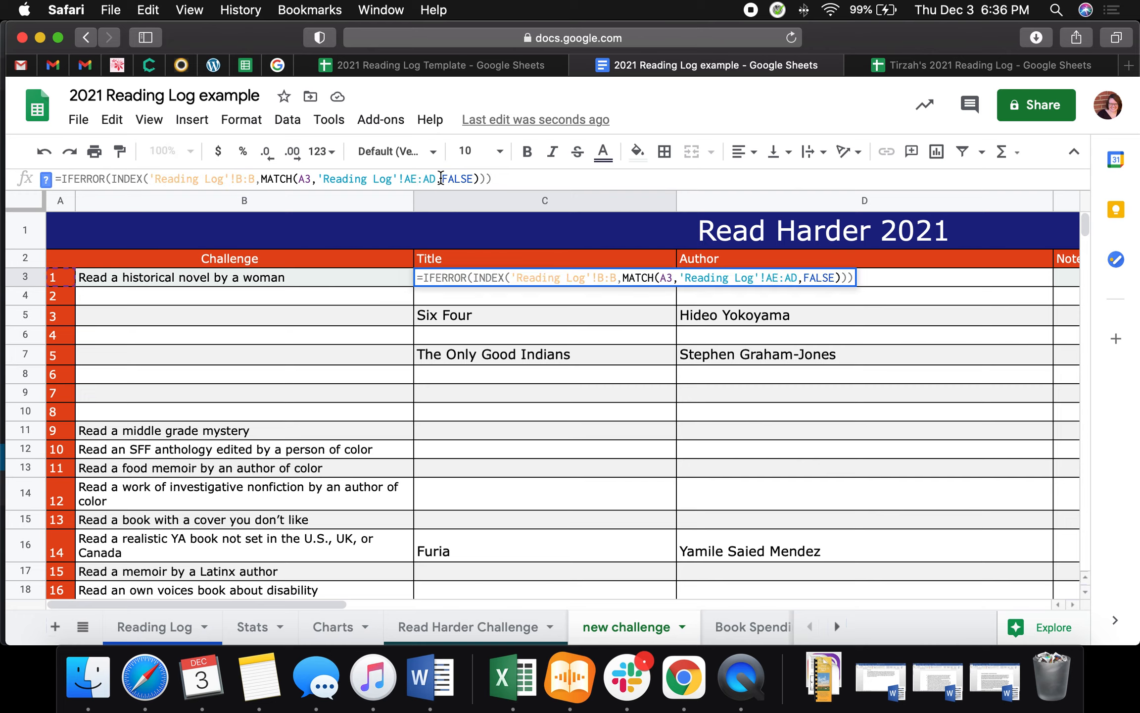
{"action": "left_click_drag", "start_coordinate": [436, 178], "coordinate": [431, 178]}
{"action": "type", "text": "E"}
{"action": "left_click", "coordinate": [534, 324]}
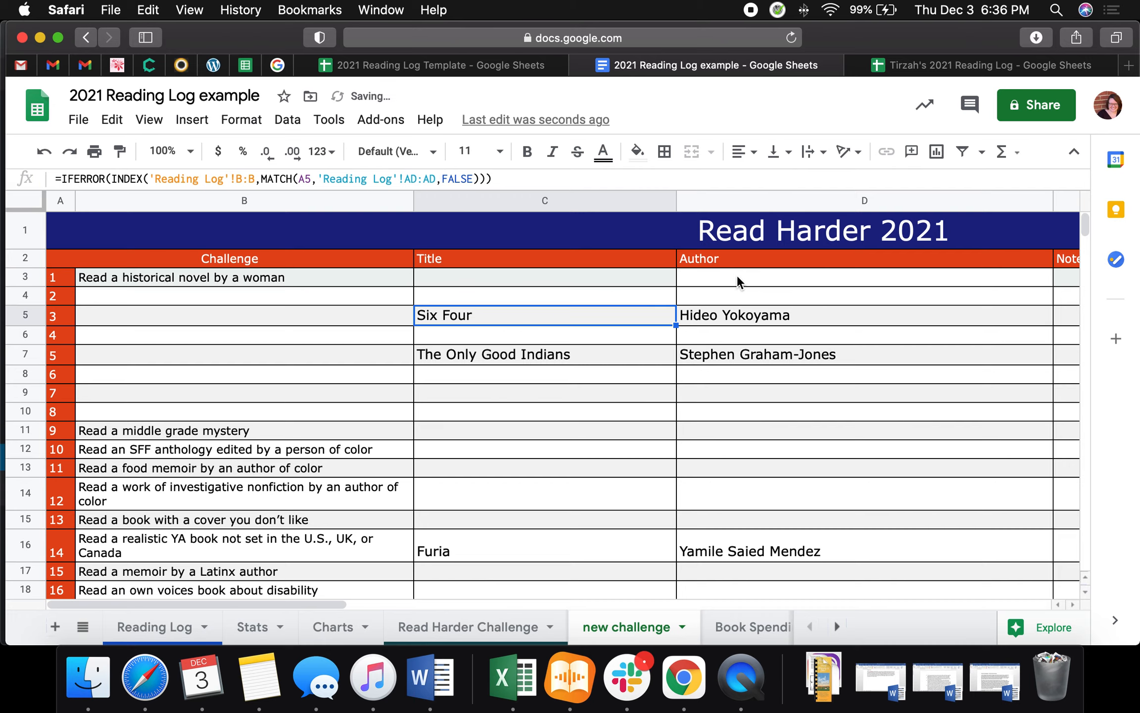
Change the challenge 1 author formula in D3 to match against 'Reading Log'!AE:AE.
{"action": "left_click", "coordinate": [724, 275]}
{"action": "left_click_drag", "start_coordinate": [422, 179], "coordinate": [429, 179]}
{"action": "type", "text": "E:AE"}
{"action": "left_click", "coordinate": [556, 289]}
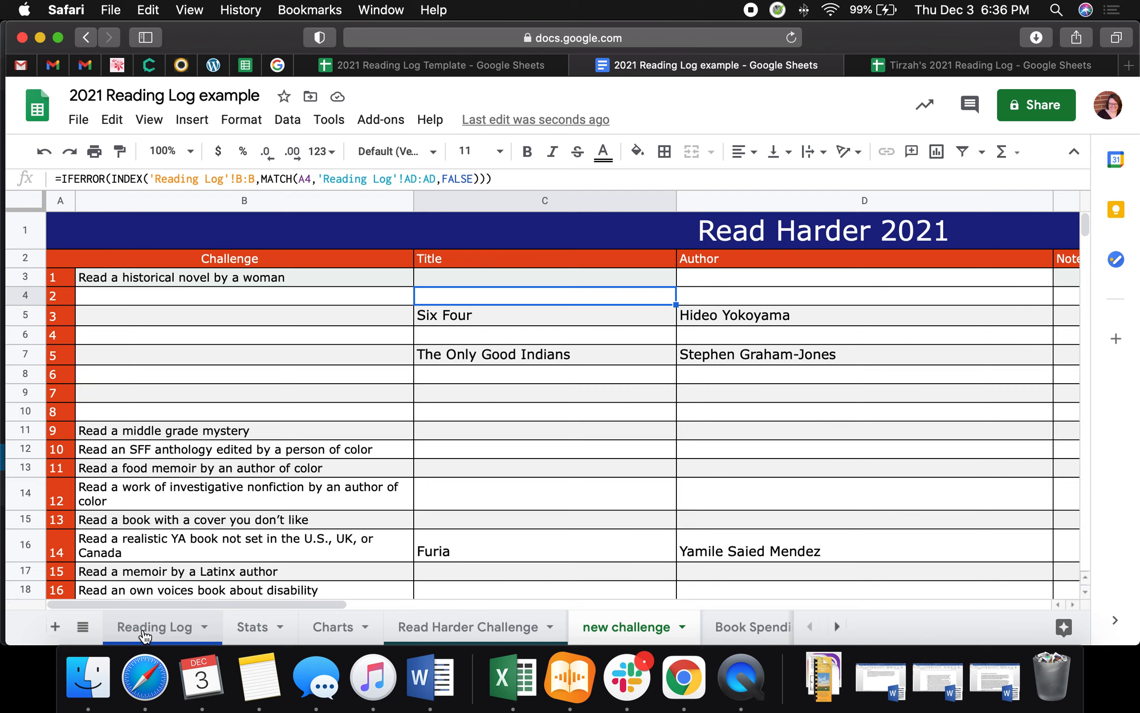
Enter 1 in the New Challenge column for Last Night at the Telegraph Club and check the title lookup for challenge 1.
{"action": "left_click", "coordinate": [130, 624]}
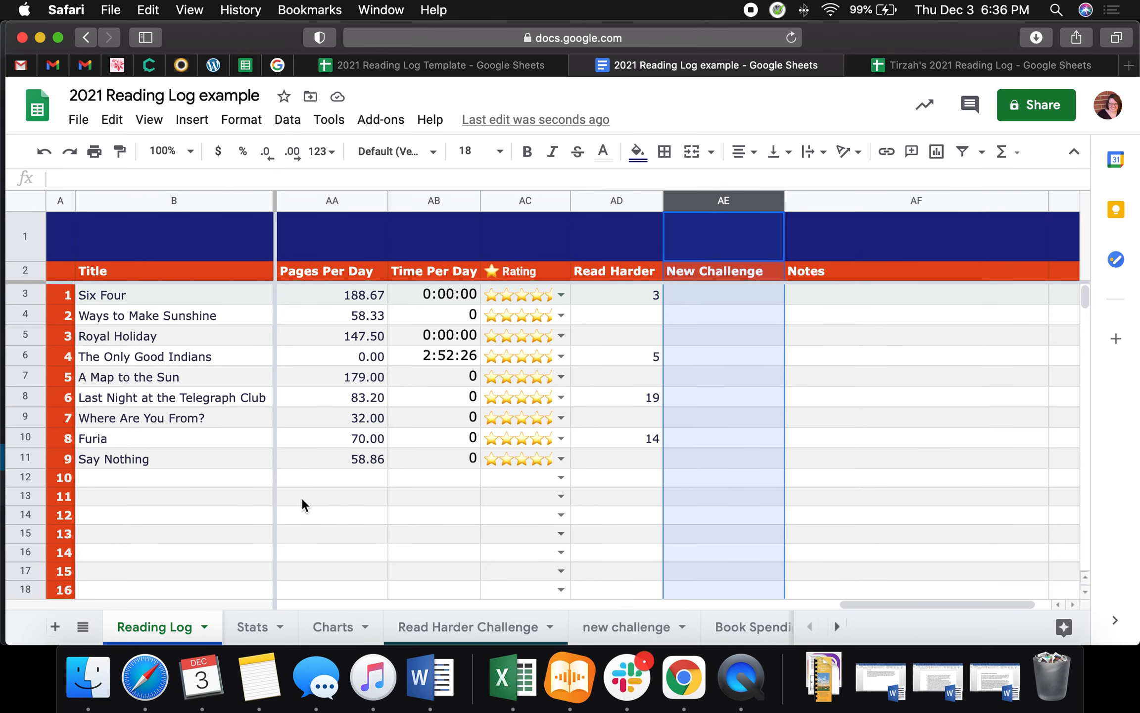
{"action": "left_click", "coordinate": [890, 360]}
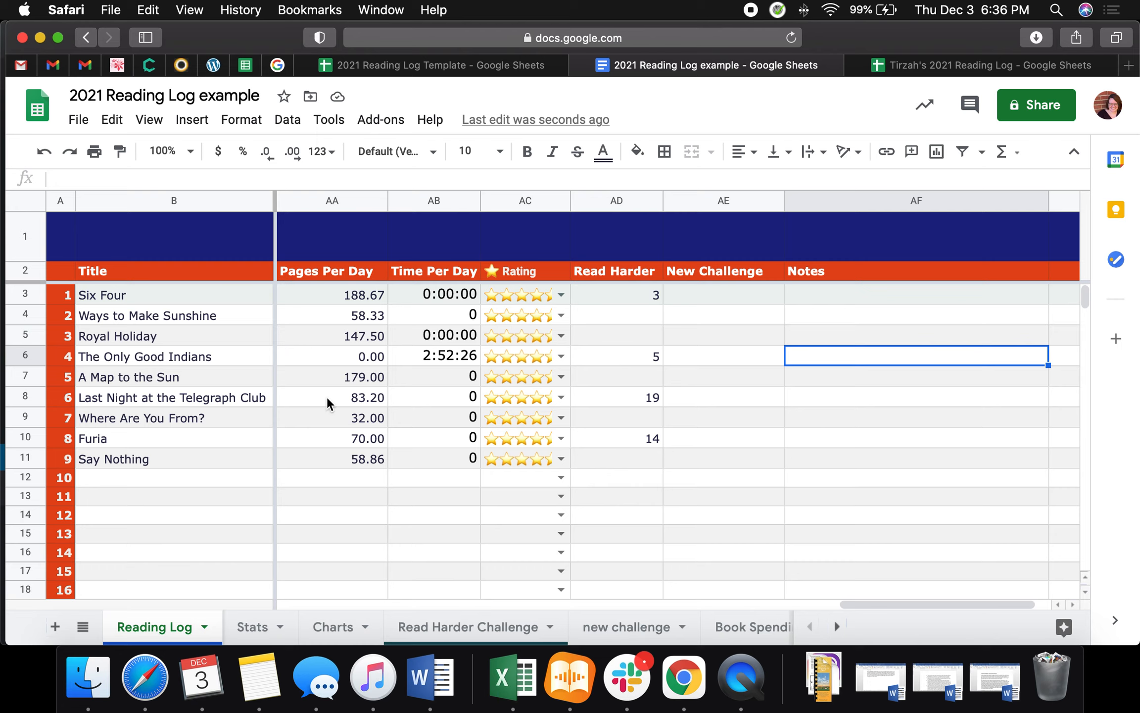
{"action": "left_click", "coordinate": [704, 397]}
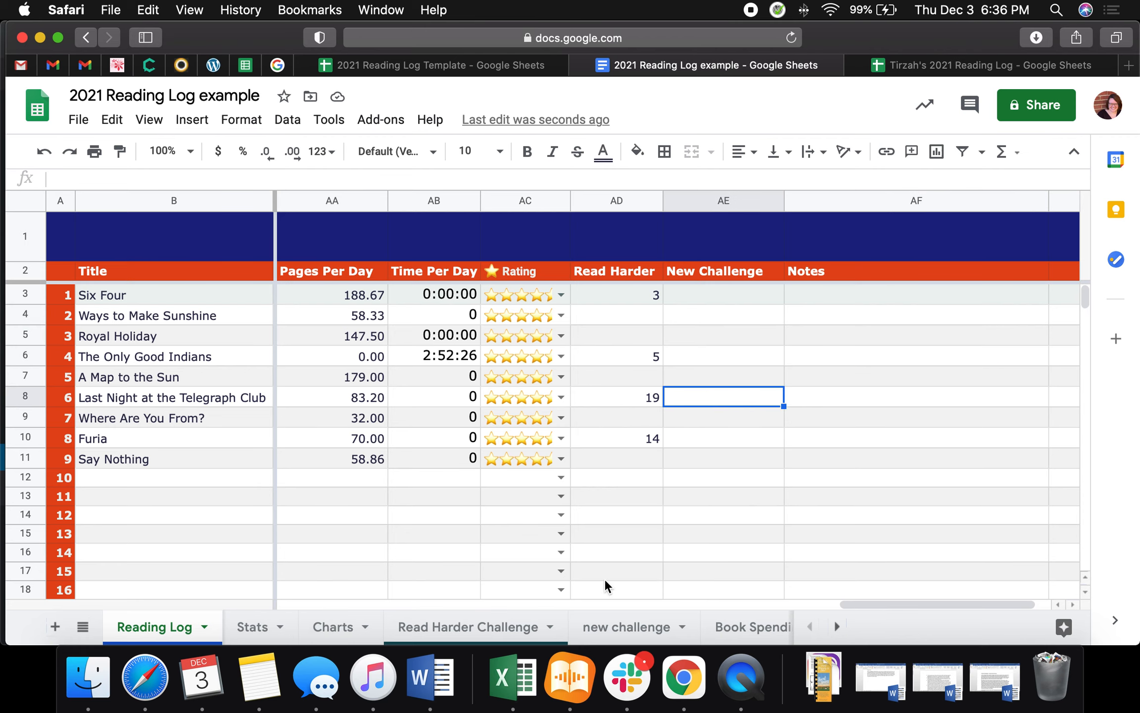
{"action": "left_click", "coordinate": [628, 627]}
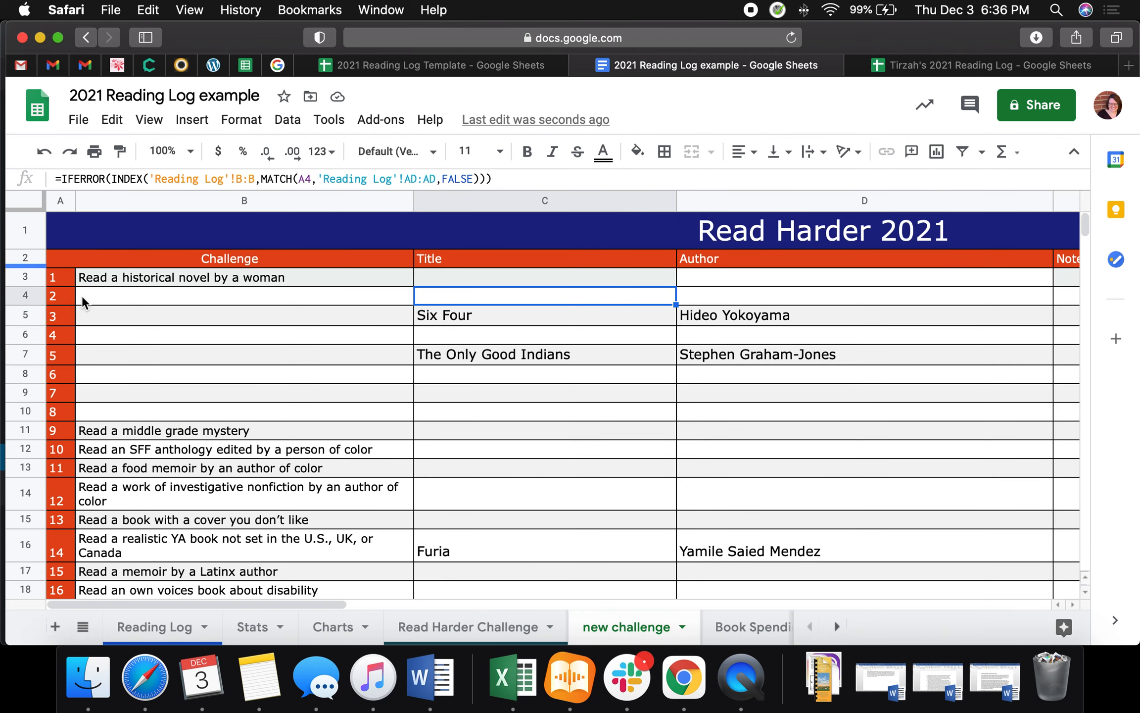
{"action": "left_click", "coordinate": [60, 278]}
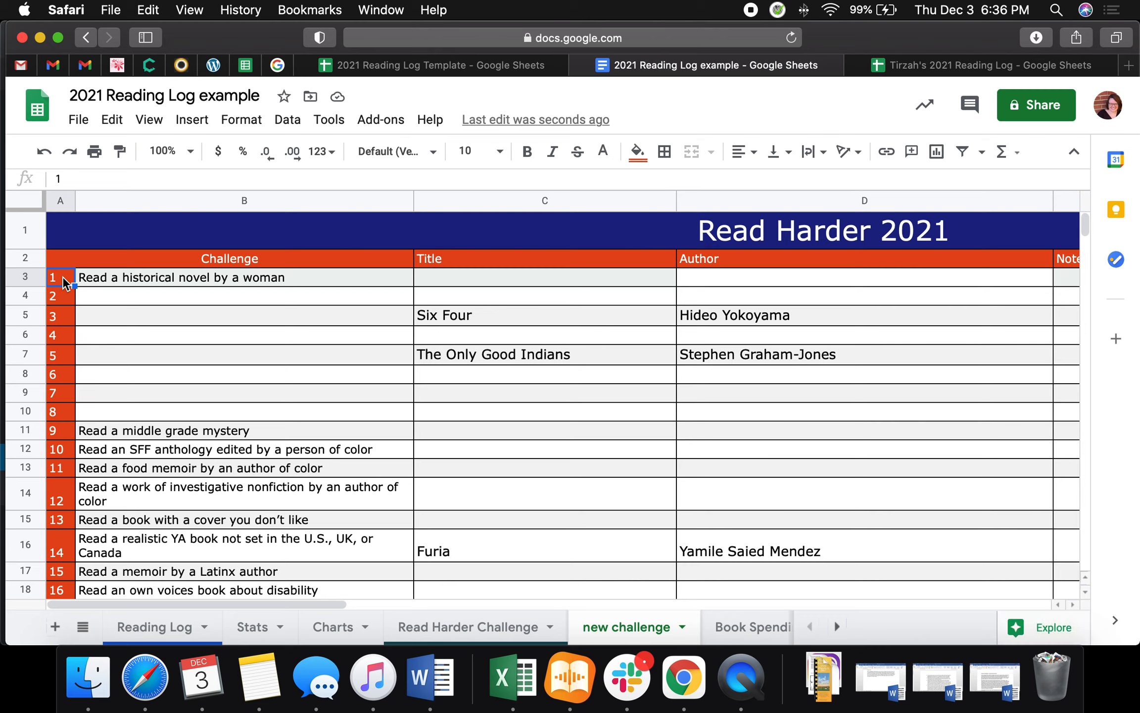
{"action": "left_click", "coordinate": [148, 622]}
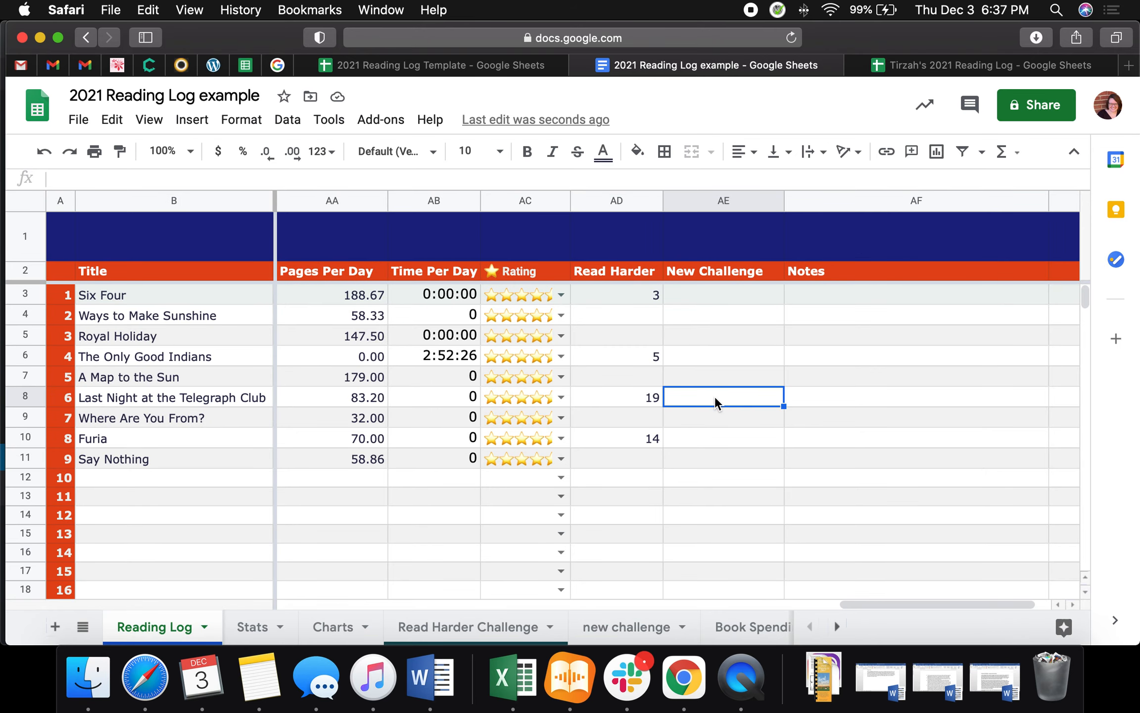
{"action": "type", "text": "1"}
{"action": "key", "text": "Return"}
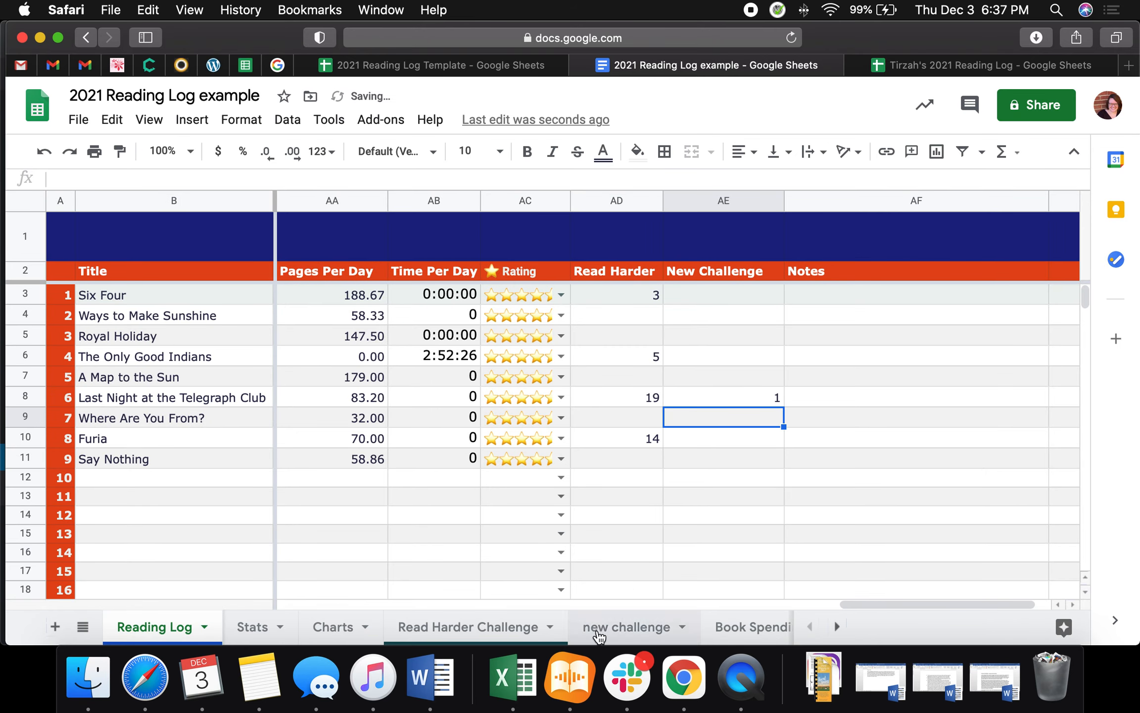
{"action": "left_click", "coordinate": [631, 630]}
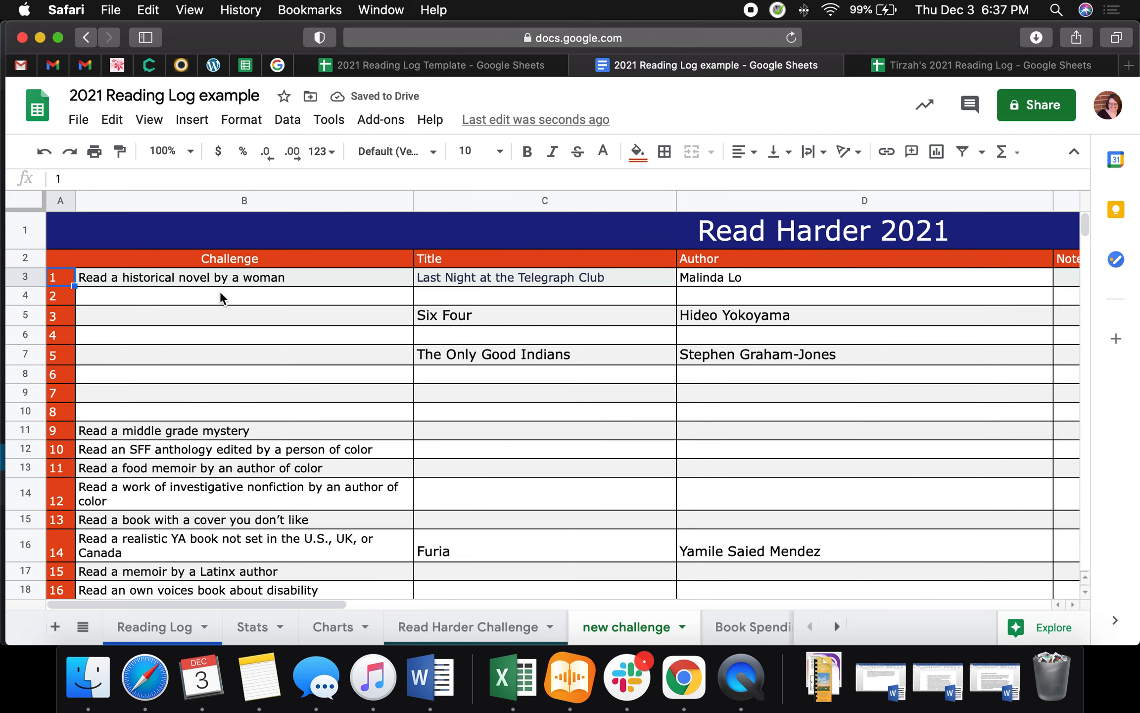
{"action": "left_click", "coordinate": [490, 275]}
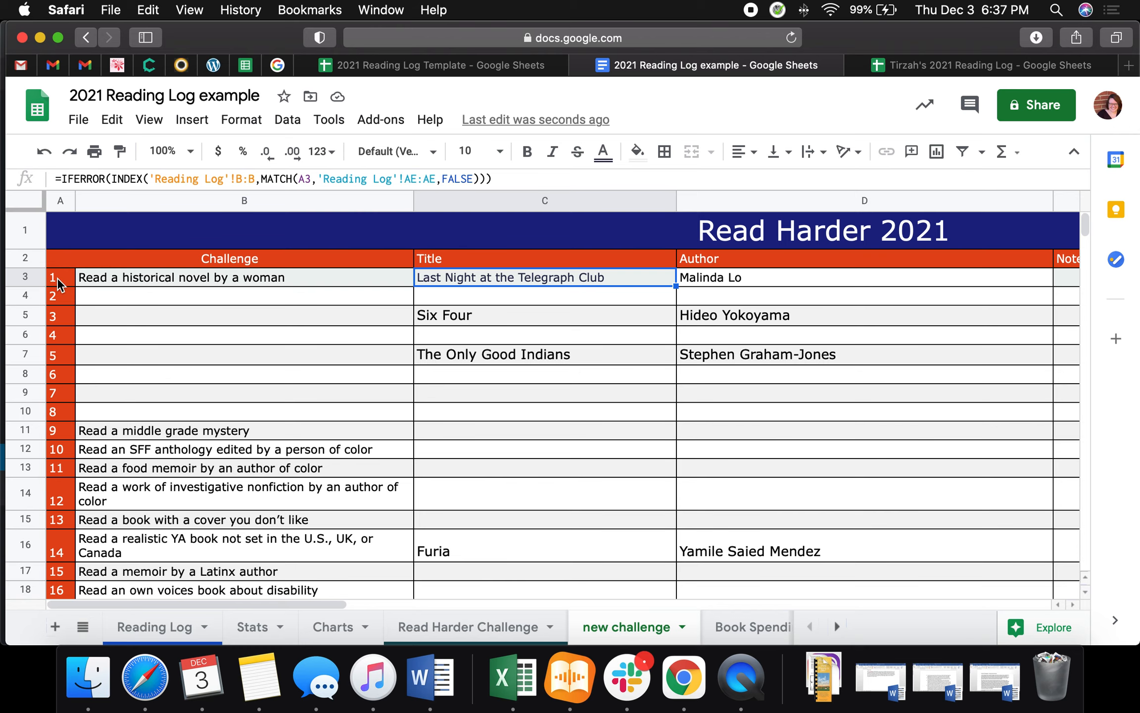
{"action": "left_click", "coordinate": [176, 636]}
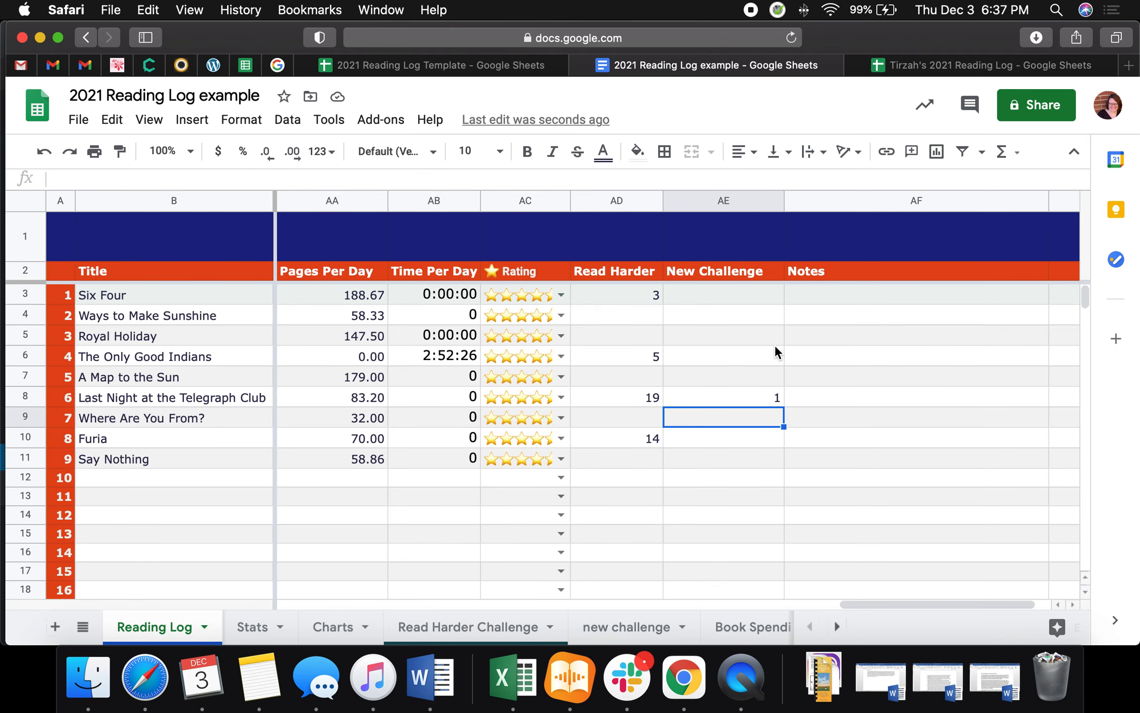
{"action": "left_click", "coordinate": [738, 403]}
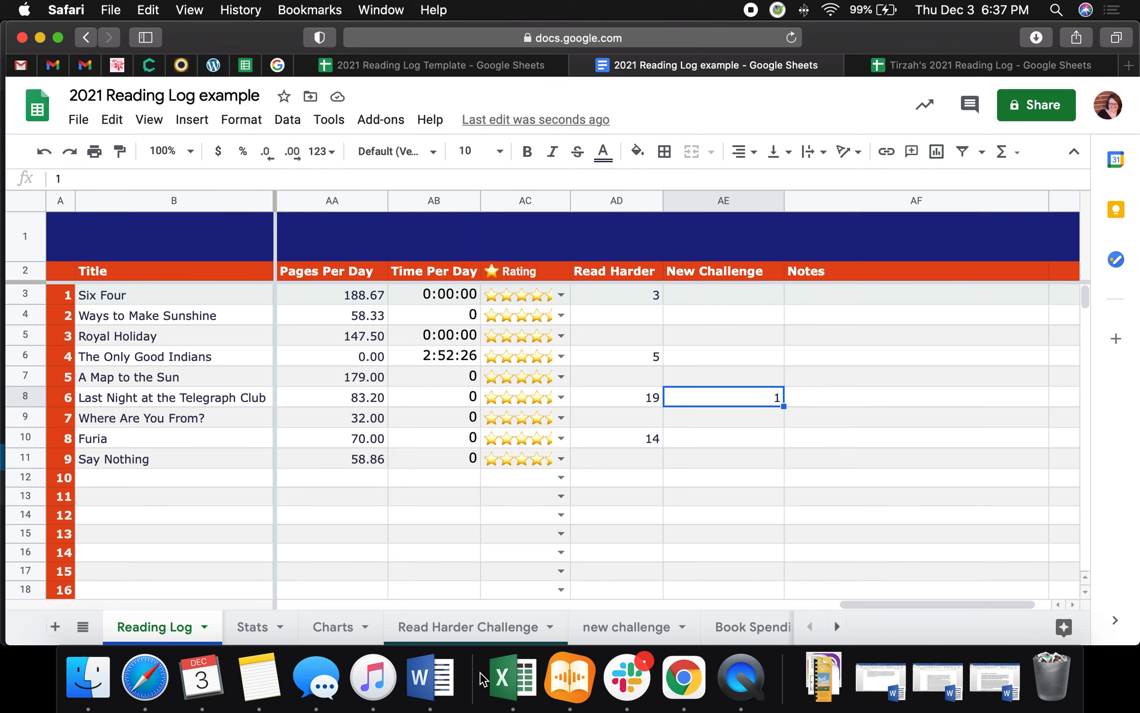
Change the challenge 3 title formula in C5 of the new challenge sheet to match against 'Reading Log'!AE:AE.
{"action": "left_click", "coordinate": [587, 629]}
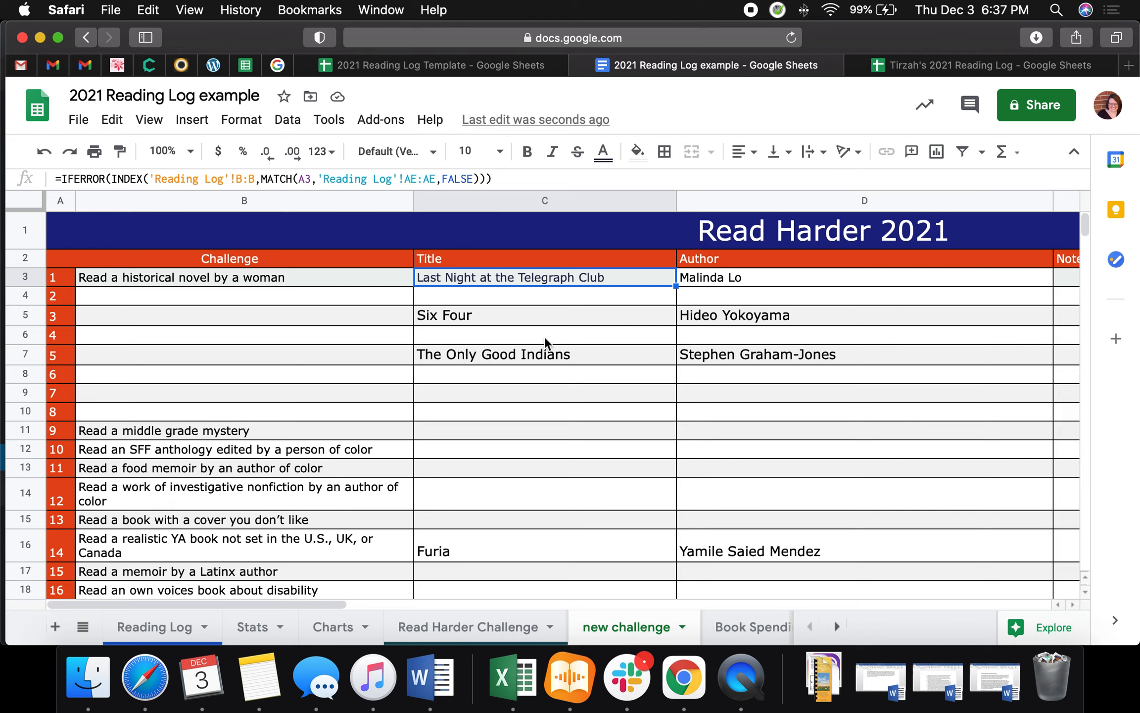
{"action": "left_click", "coordinate": [464, 318]}
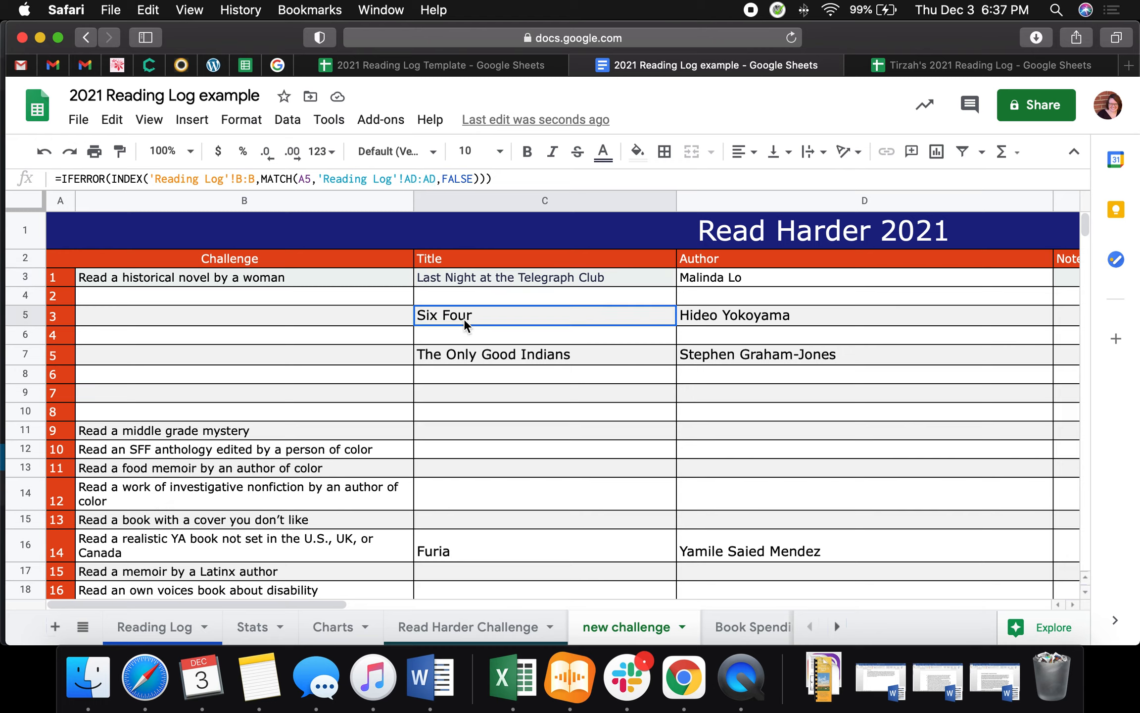
{"action": "left_click", "coordinate": [417, 177]}
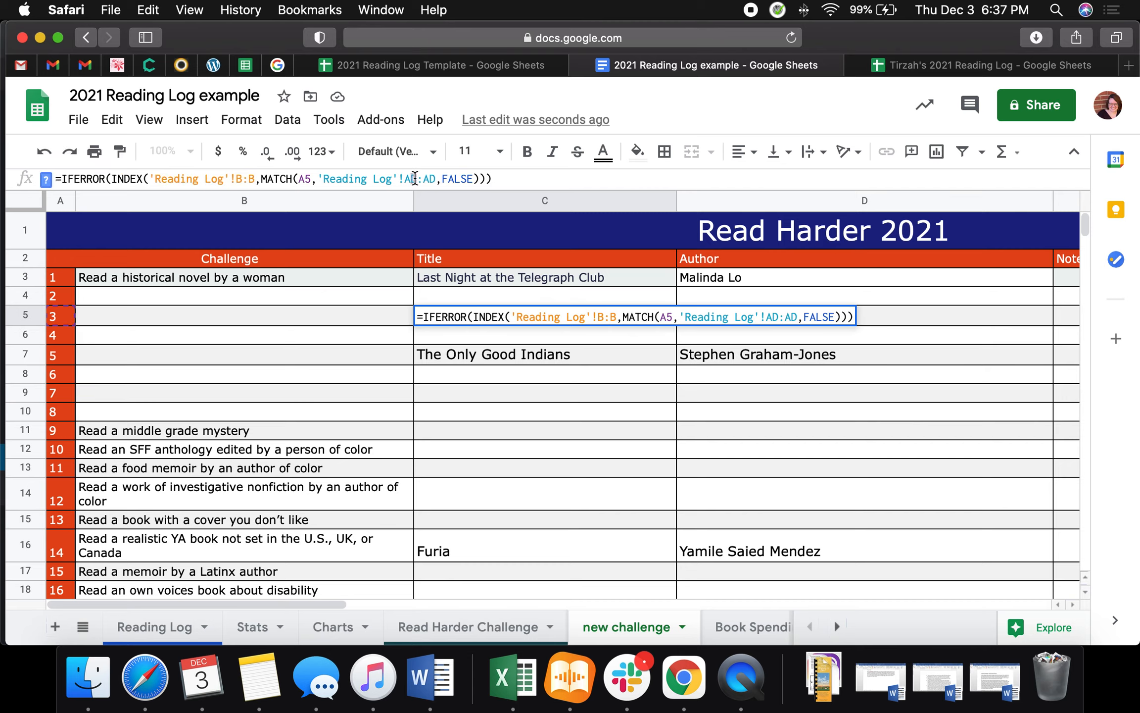
{"action": "type", "text": "E"}
{"action": "left_click_drag", "start_coordinate": [437, 180], "coordinate": [429, 179]}
{"action": "type", "text": "E"}
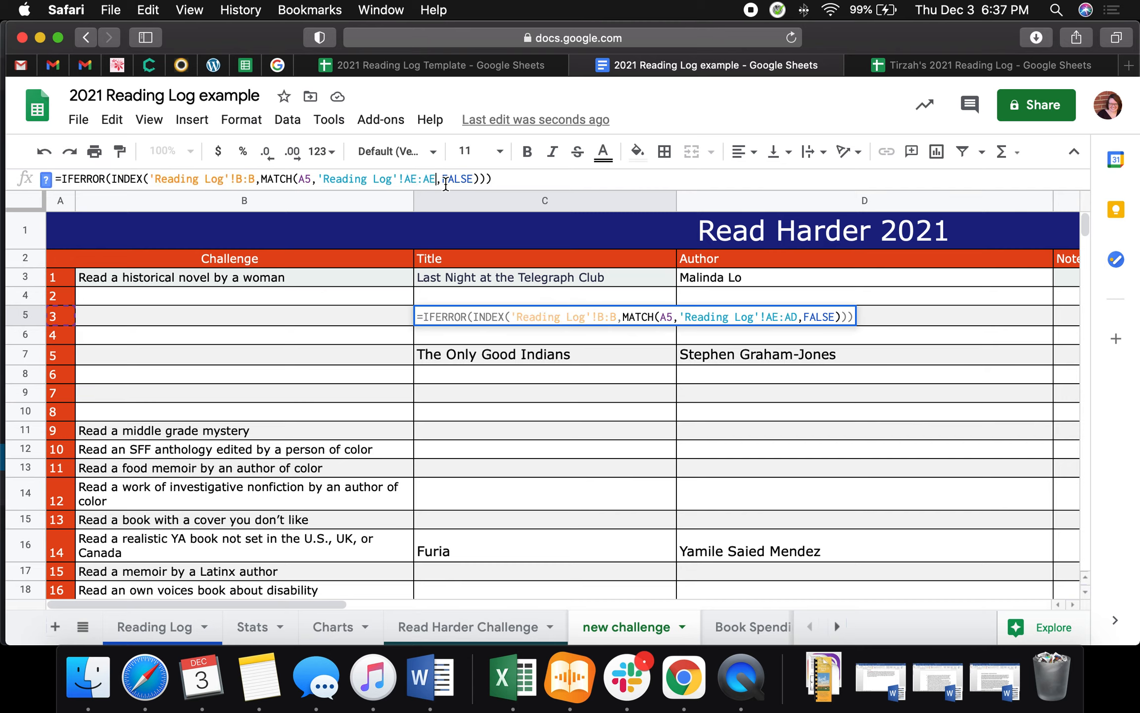
{"action": "left_click", "coordinate": [607, 346]}
Change the challenge 3 author formula in D5 to match against 'Reading Log'!AE:AE.
{"action": "left_click", "coordinate": [690, 317]}
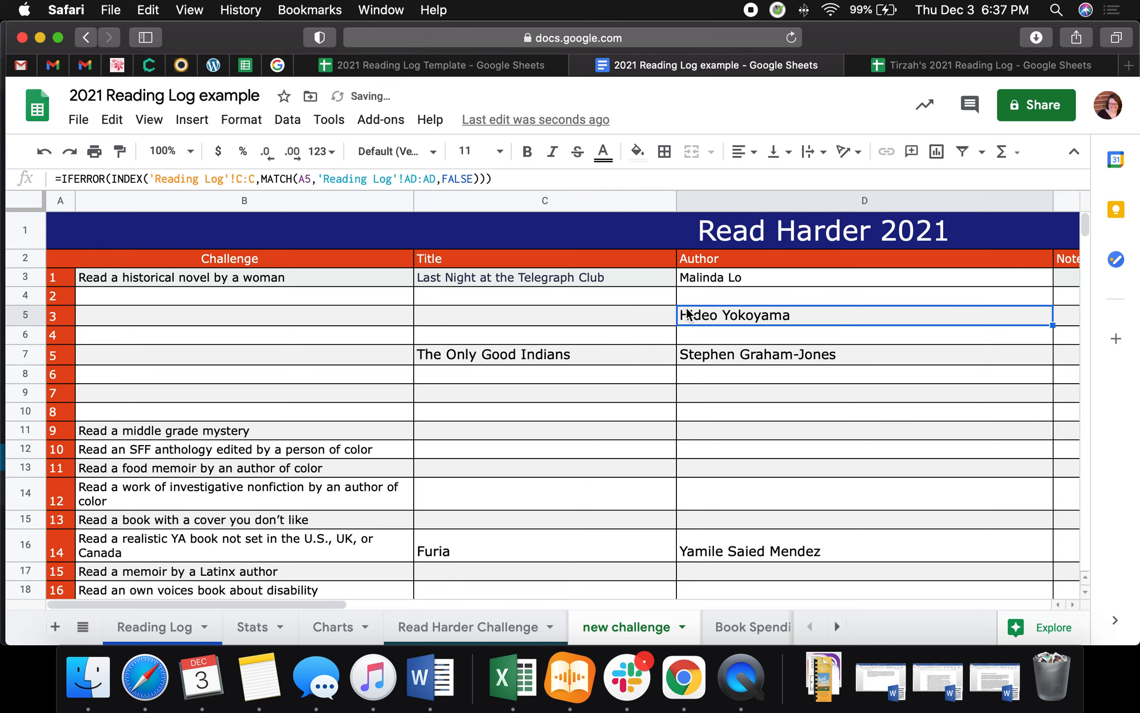
{"action": "left_click", "coordinate": [415, 180]}
{"action": "left_click_drag", "start_coordinate": [415, 181], "coordinate": [431, 179]}
{"action": "type", "text": "E:AE"}
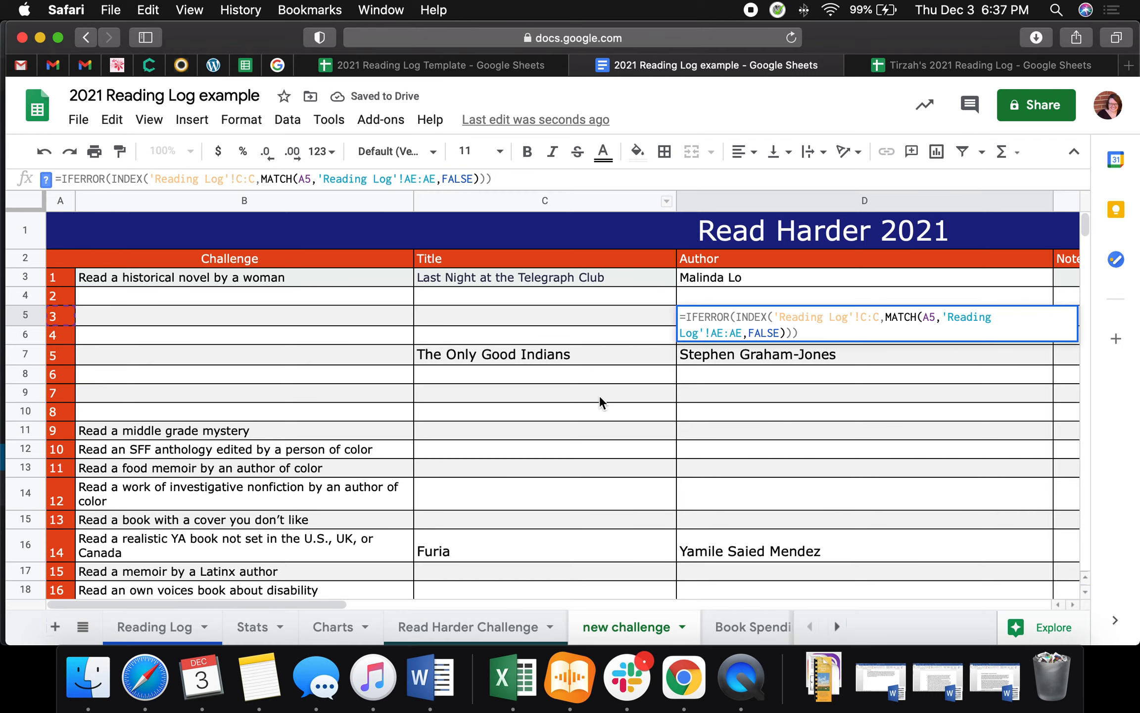
{"action": "left_click", "coordinate": [599, 396]}
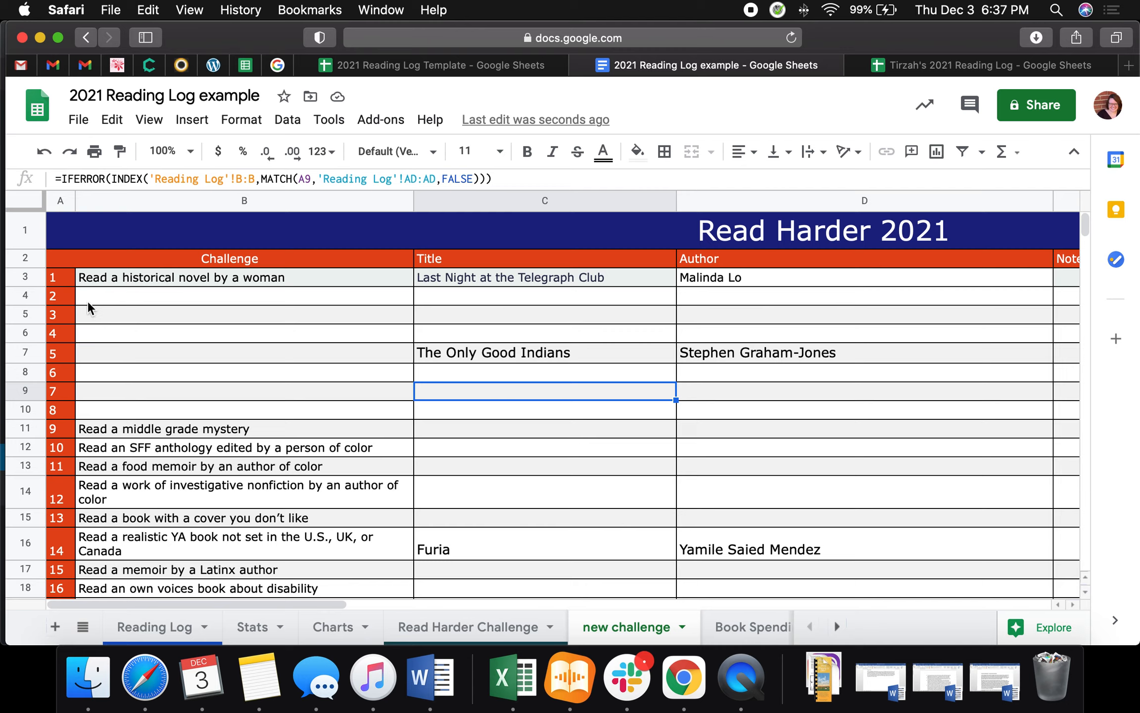
Review how the challenge numbers relate to the Reading Log's New Challenge column and look over the Read Harder Challenge sheet.
{"action": "left_click", "coordinate": [54, 295]}
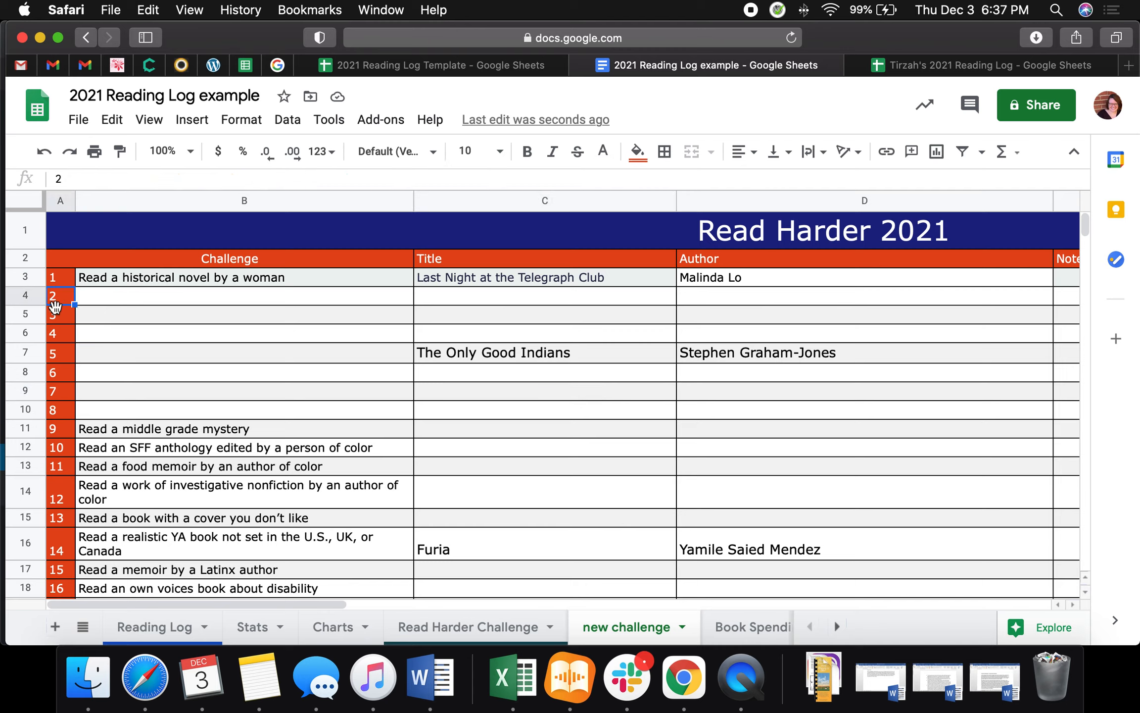
{"action": "left_click", "coordinate": [138, 625]}
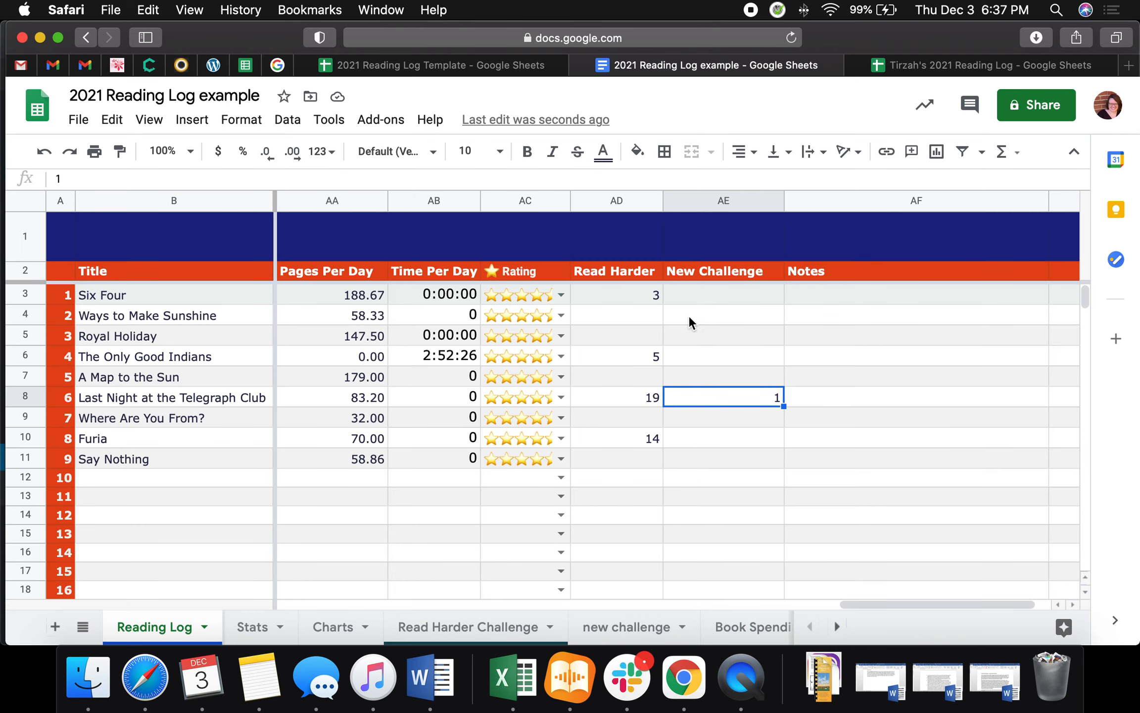
{"action": "left_click", "coordinate": [699, 415]}
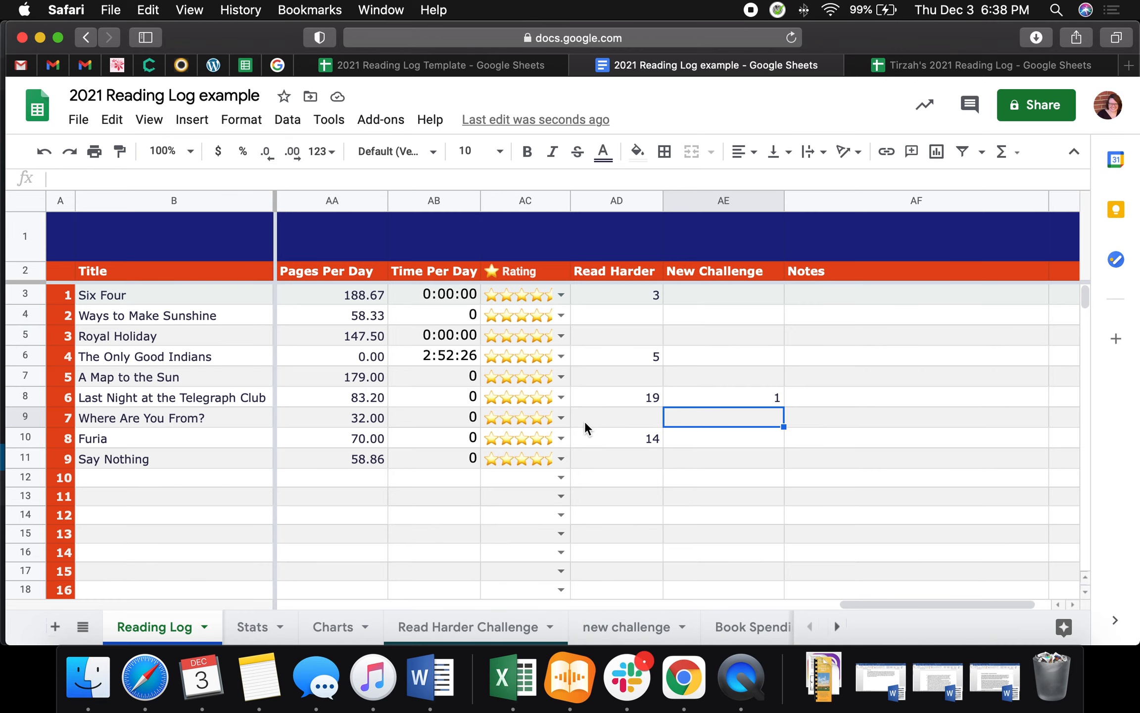
{"action": "left_click", "coordinate": [498, 627]}
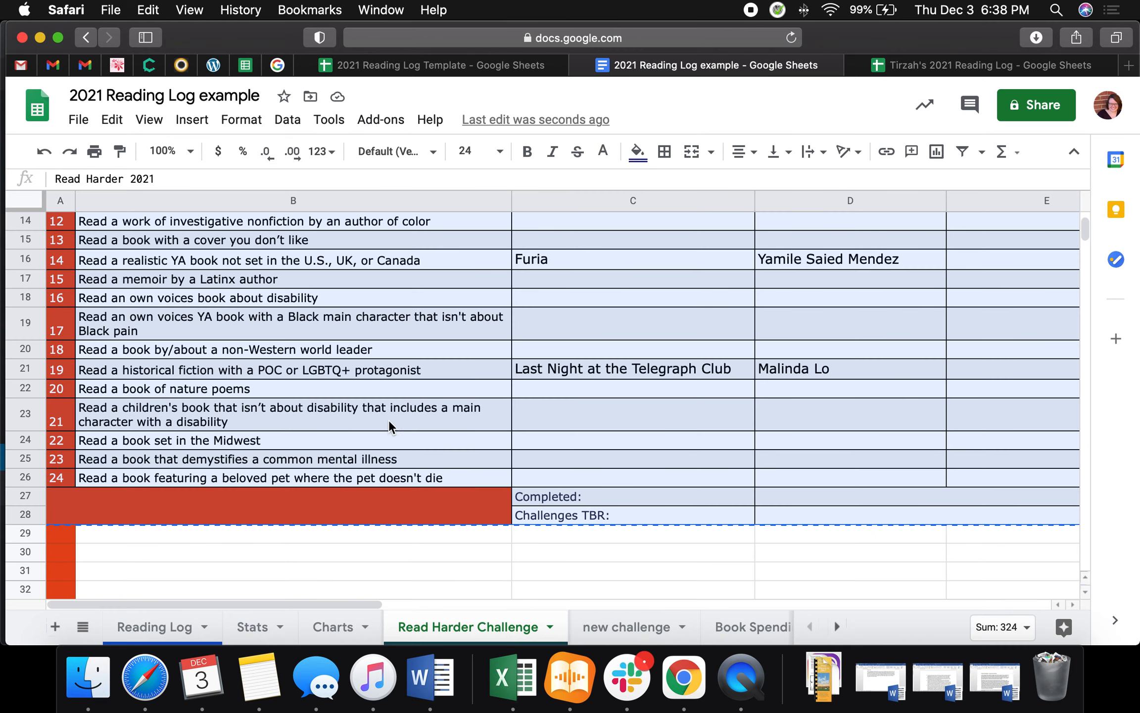
Return to the new challenge sheet and open its Read Harder 2021 title cell for editing.
{"action": "left_click", "coordinate": [461, 562]}
{"action": "scroll", "coordinate": [461, 561], "scroll_direction": "up", "scroll_amount": 5}
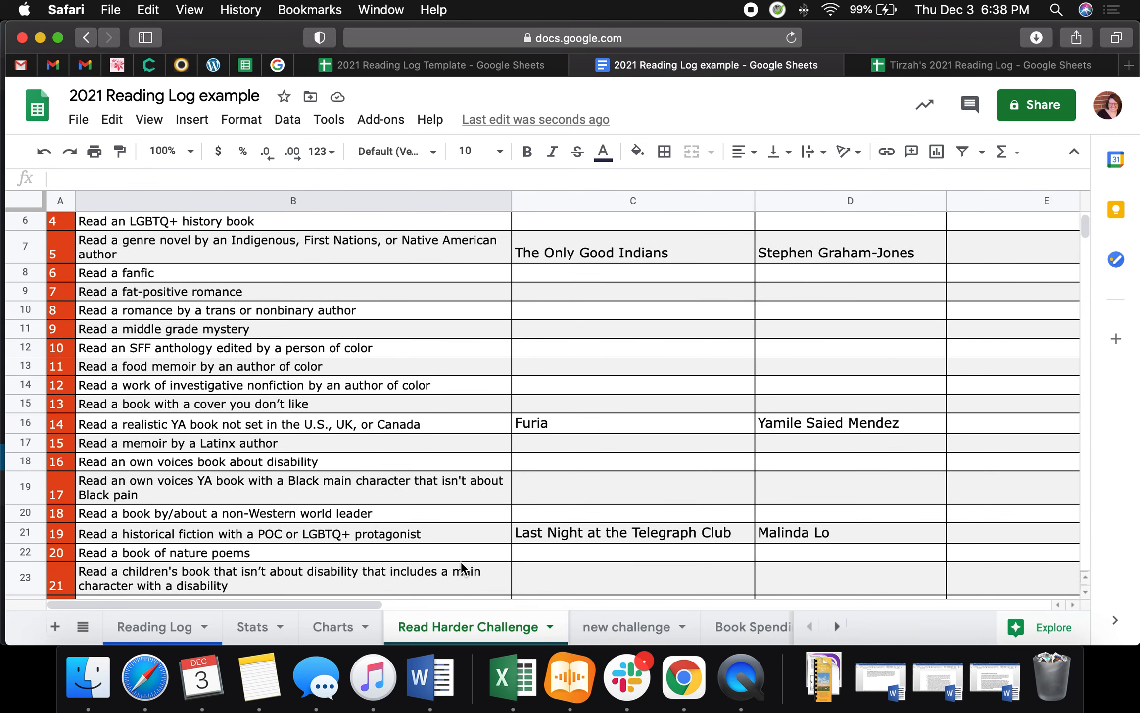
{"action": "left_click", "coordinate": [635, 626]}
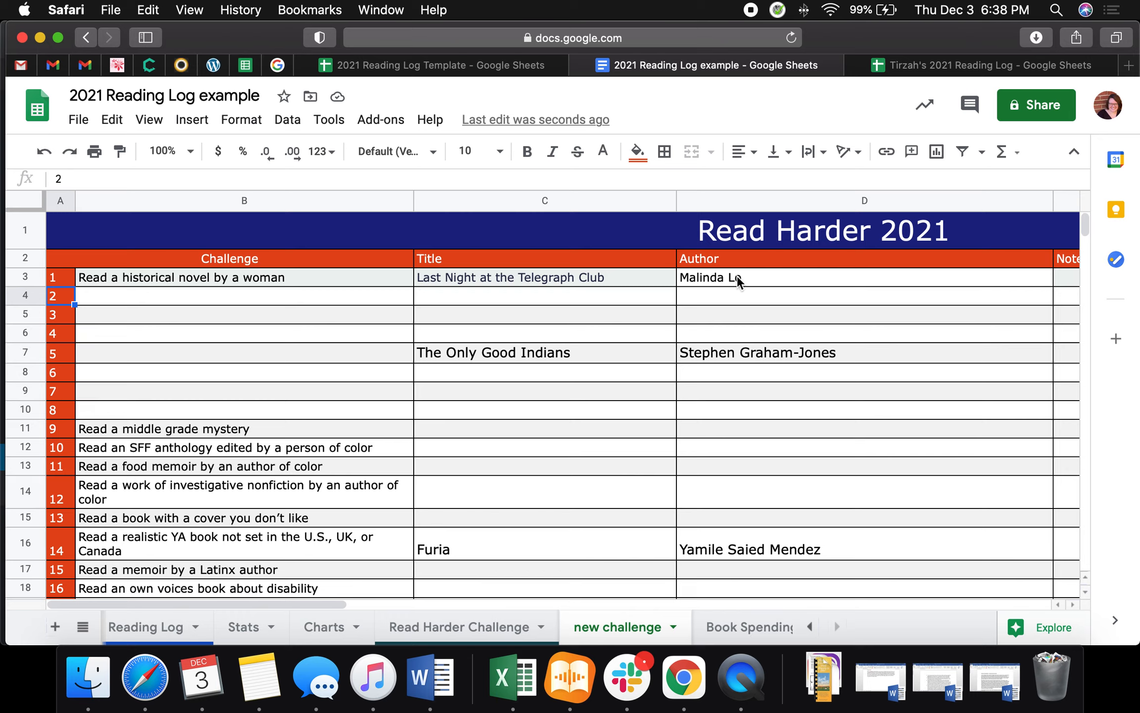
{"action": "left_click", "coordinate": [883, 229]}
{"action": "double_click", "coordinate": [456, 226]}
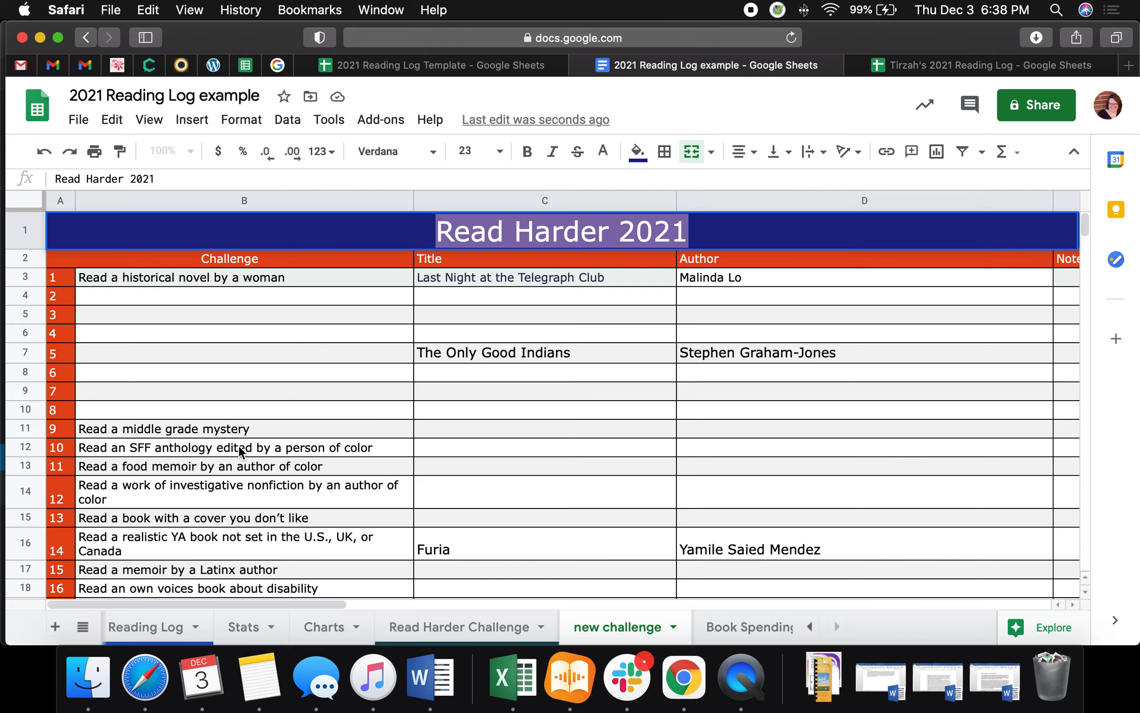
Leave the title unedited and inspect the Challenges TBR formula in the summary rows below the challenge list.
{"action": "left_click", "coordinate": [566, 402]}
{"action": "scroll", "coordinate": [566, 402], "scroll_direction": "down", "scroll_amount": 10}
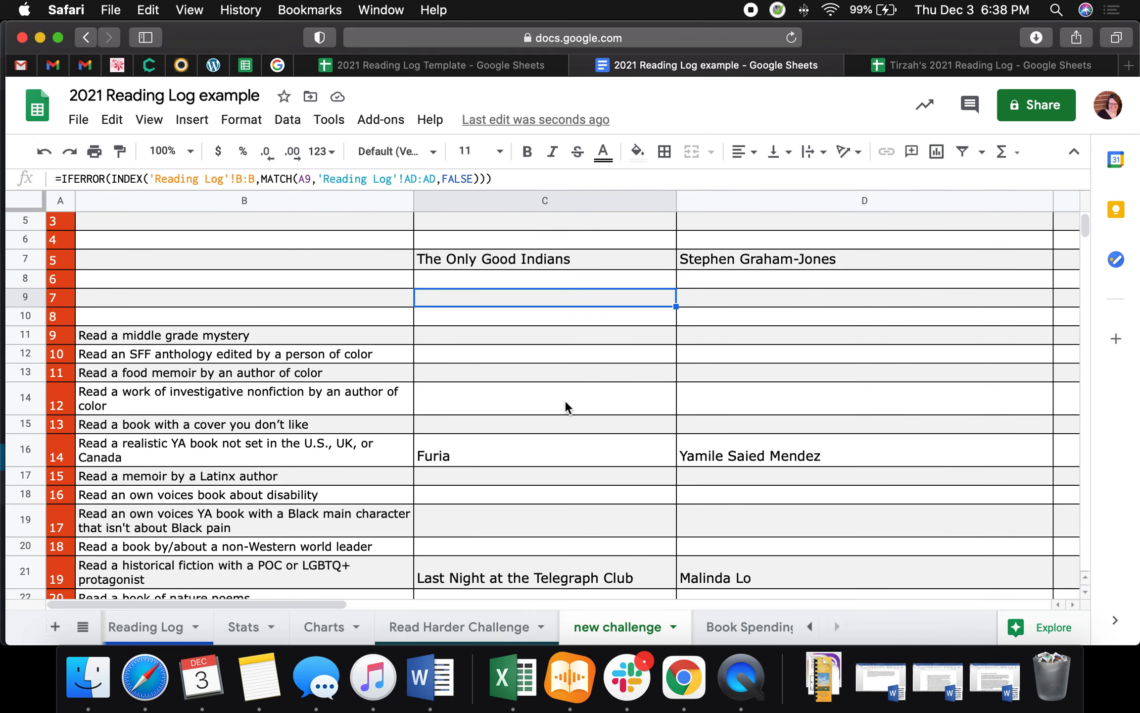
{"action": "scroll", "coordinate": [565, 400], "scroll_direction": "right", "scroll_amount": 10}
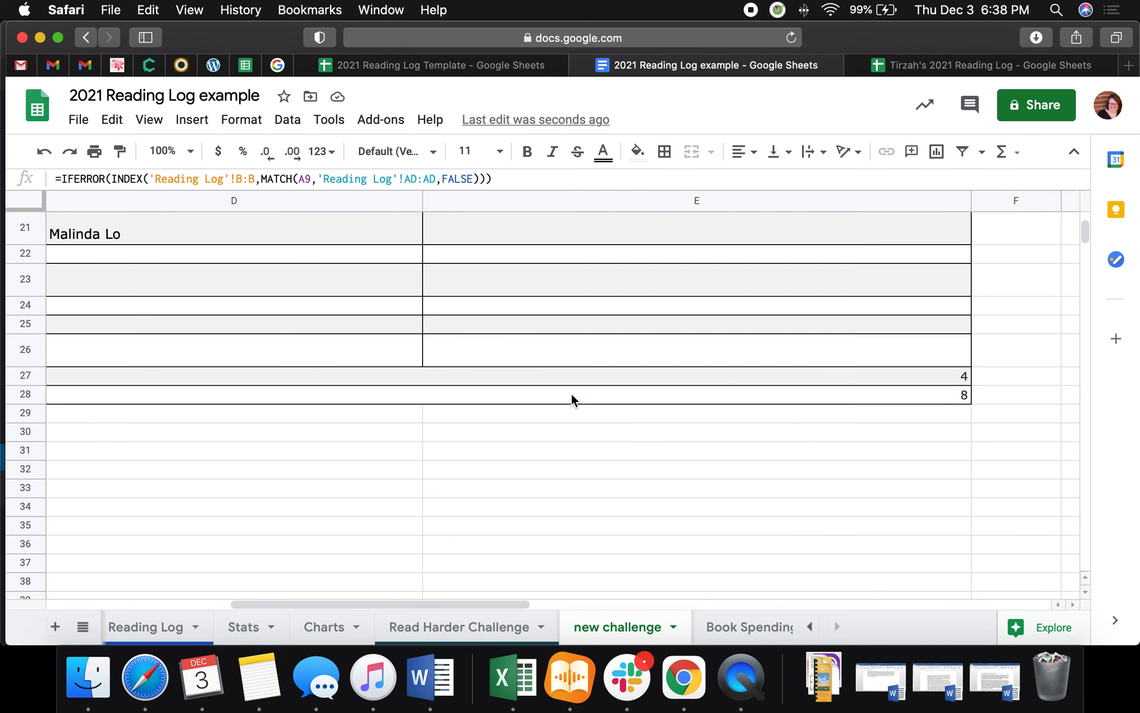
{"action": "scroll", "coordinate": [572, 394], "scroll_direction": "left", "scroll_amount": 10}
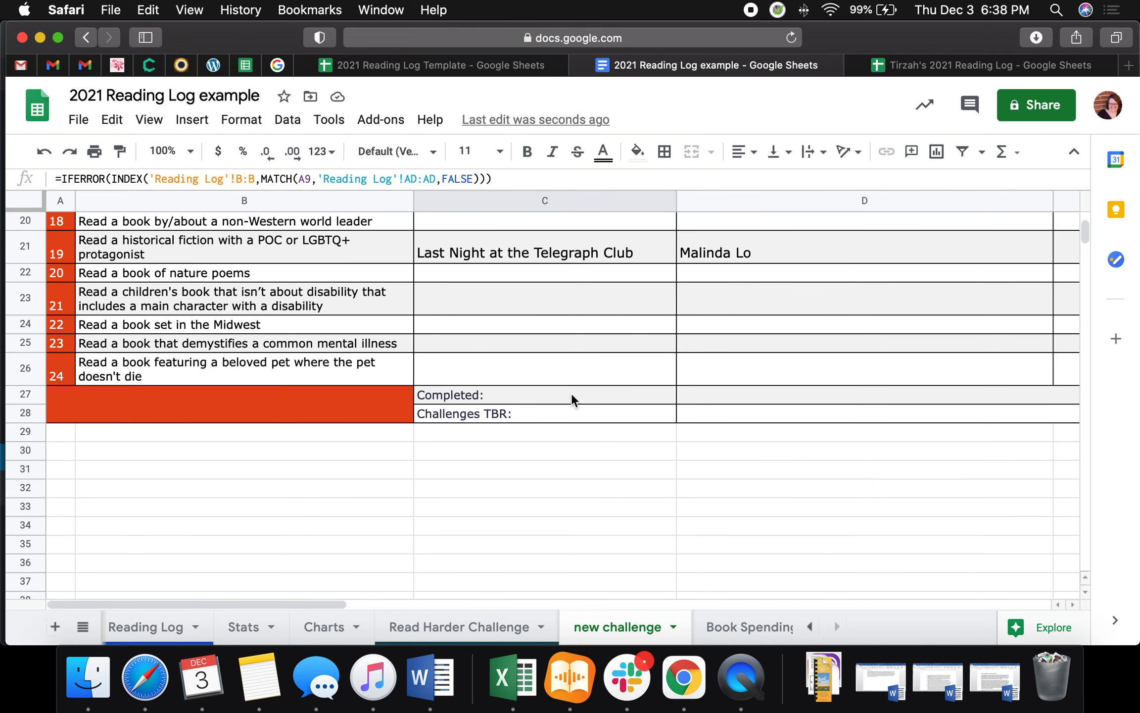
{"action": "left_click", "coordinate": [796, 416]}
{"action": "scroll", "coordinate": [821, 408], "scroll_direction": "right", "scroll_amount": 5}
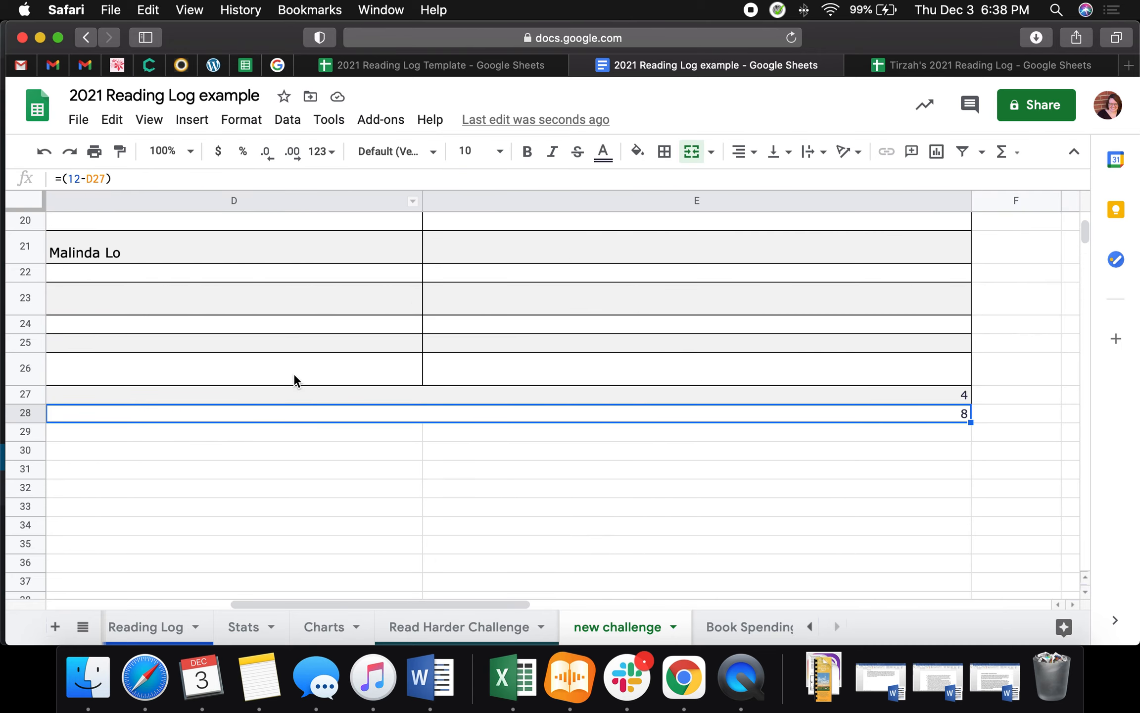
Review the challenge list against the Completed and Challenges TBR rows, and inspect the challenge 5 title formula in C7.
{"action": "scroll", "coordinate": [294, 376], "scroll_direction": "left", "scroll_amount": 5}
{"action": "scroll", "coordinate": [519, 379], "scroll_direction": "up", "scroll_amount": 10}
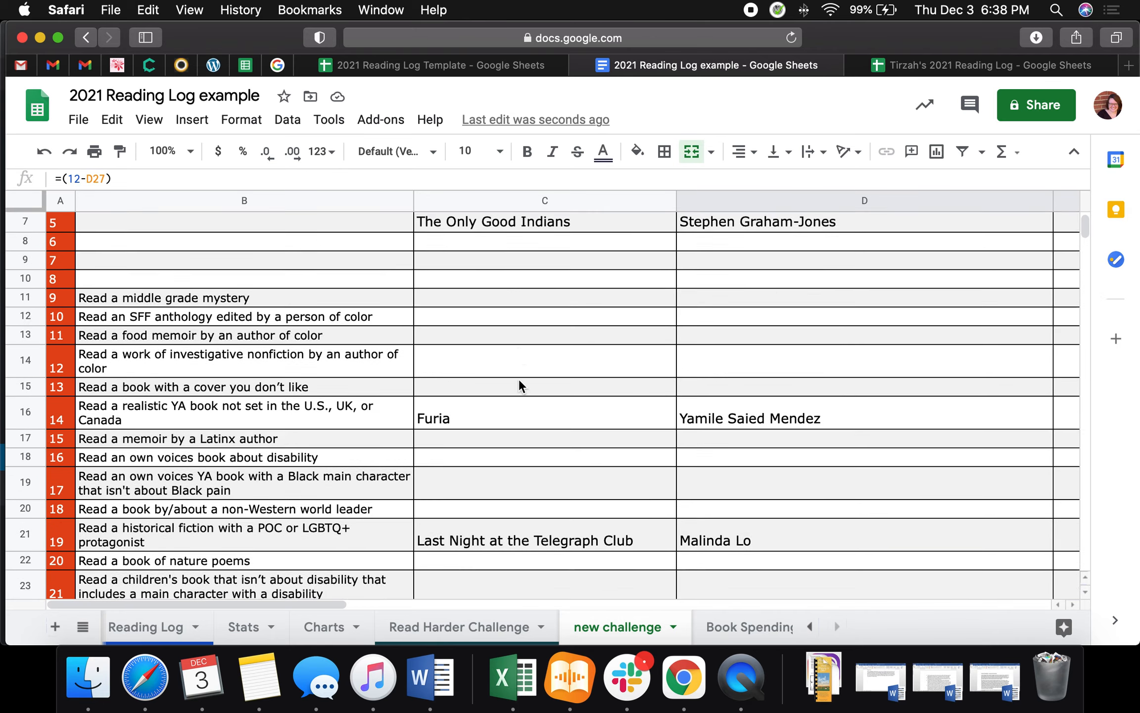
{"action": "scroll", "coordinate": [519, 378], "scroll_direction": "down", "scroll_amount": 8}
{"action": "scroll", "coordinate": [518, 379], "scroll_direction": "down", "scroll_amount": 1}
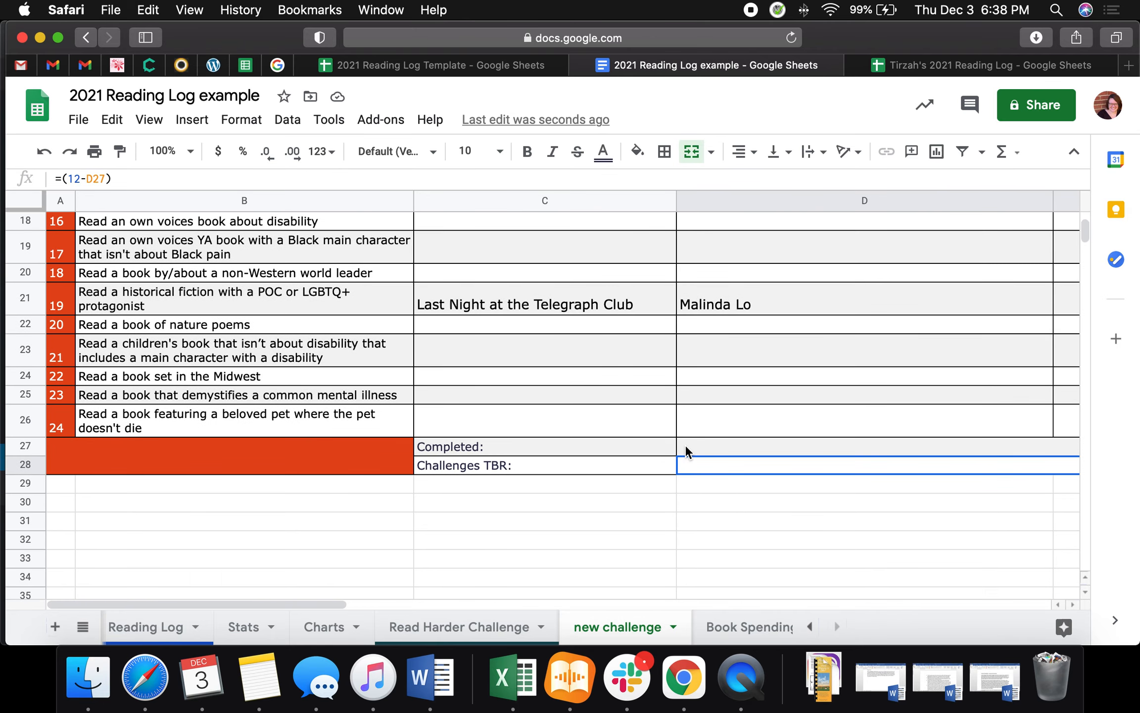
{"action": "scroll", "coordinate": [693, 444], "scroll_direction": "right", "scroll_amount": 5}
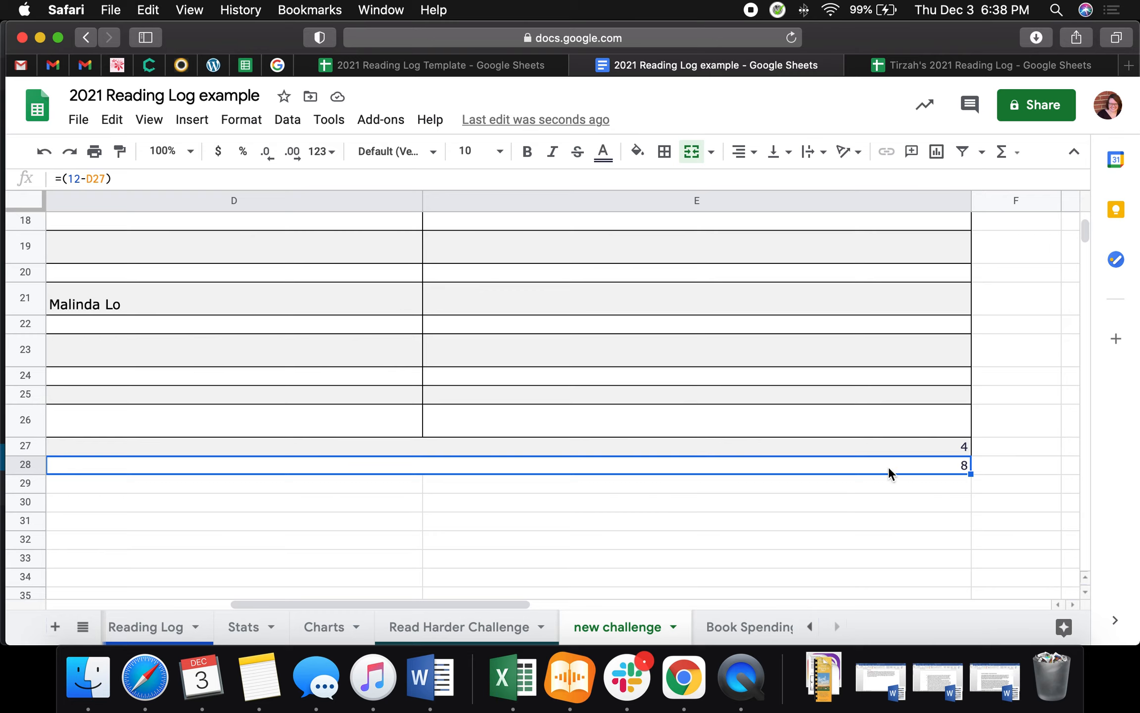
{"action": "scroll", "coordinate": [819, 466], "scroll_direction": "left", "scroll_amount": 3}
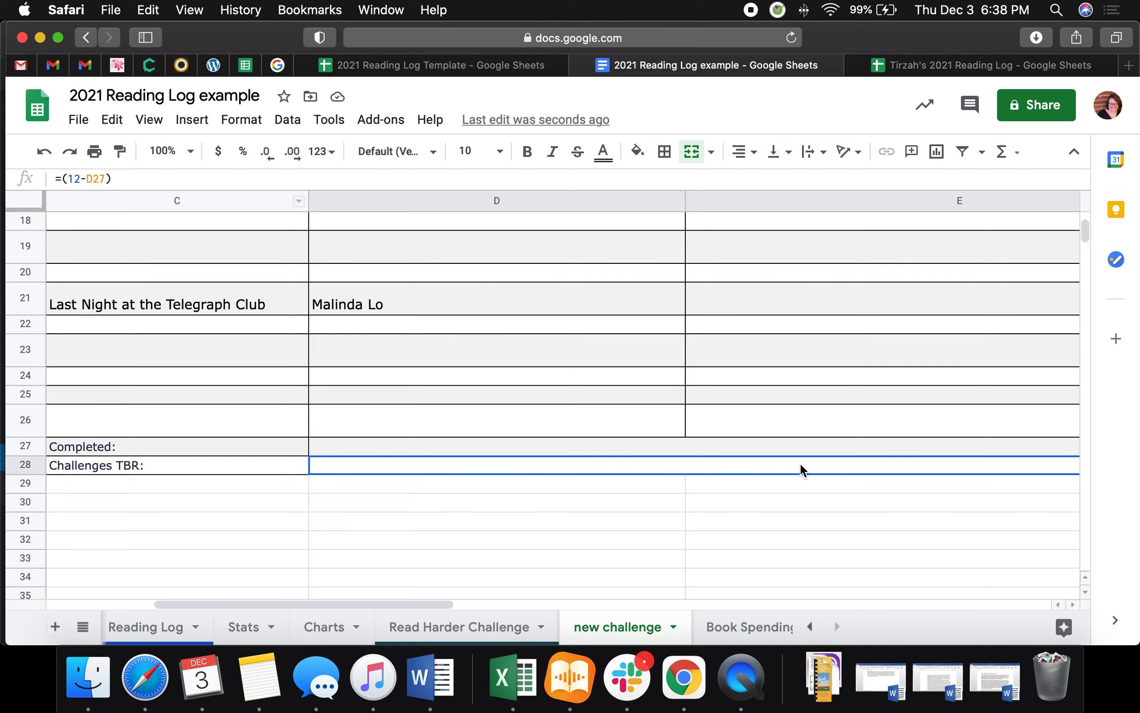
{"action": "scroll", "coordinate": [484, 407], "scroll_direction": "up", "scroll_amount": 5}
{"action": "scroll", "coordinate": [484, 409], "scroll_direction": "left", "scroll_amount": 3}
{"action": "scroll", "coordinate": [482, 408], "scroll_direction": "down", "scroll_amount": 1}
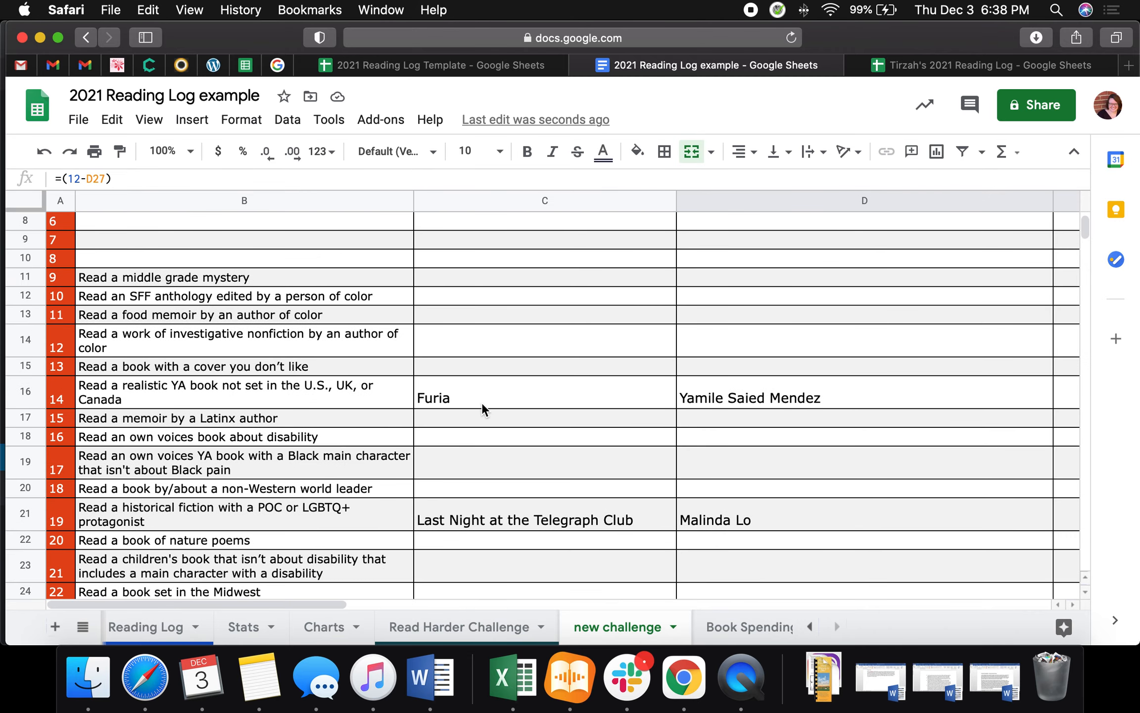
{"action": "scroll", "coordinate": [481, 407], "scroll_direction": "up", "scroll_amount": 5}
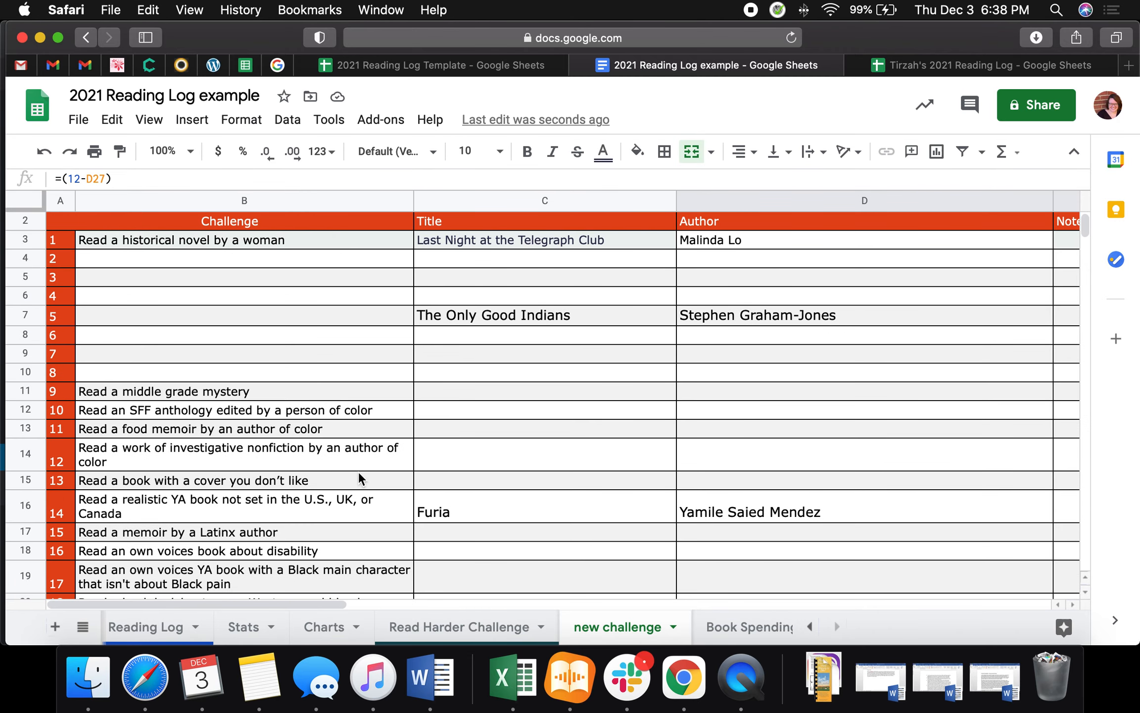
{"action": "scroll", "coordinate": [457, 325], "scroll_direction": "down", "scroll_amount": 1}
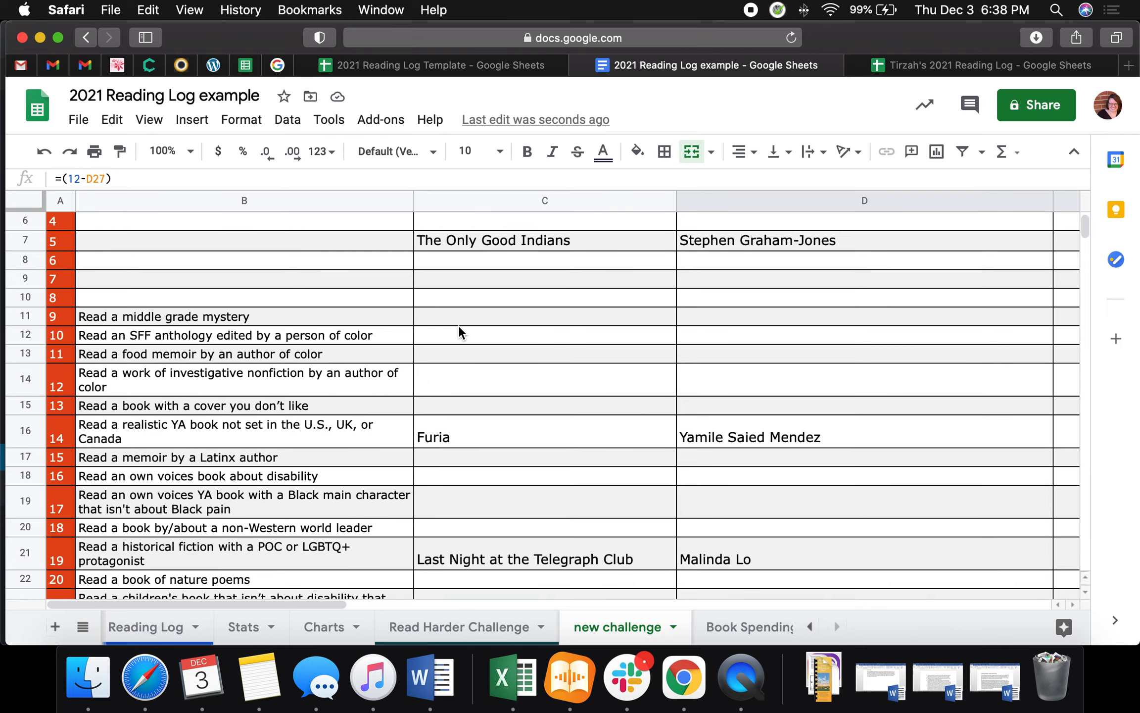
{"action": "scroll", "coordinate": [458, 324], "scroll_direction": "up", "scroll_amount": 3}
{"action": "left_click", "coordinate": [460, 353]}
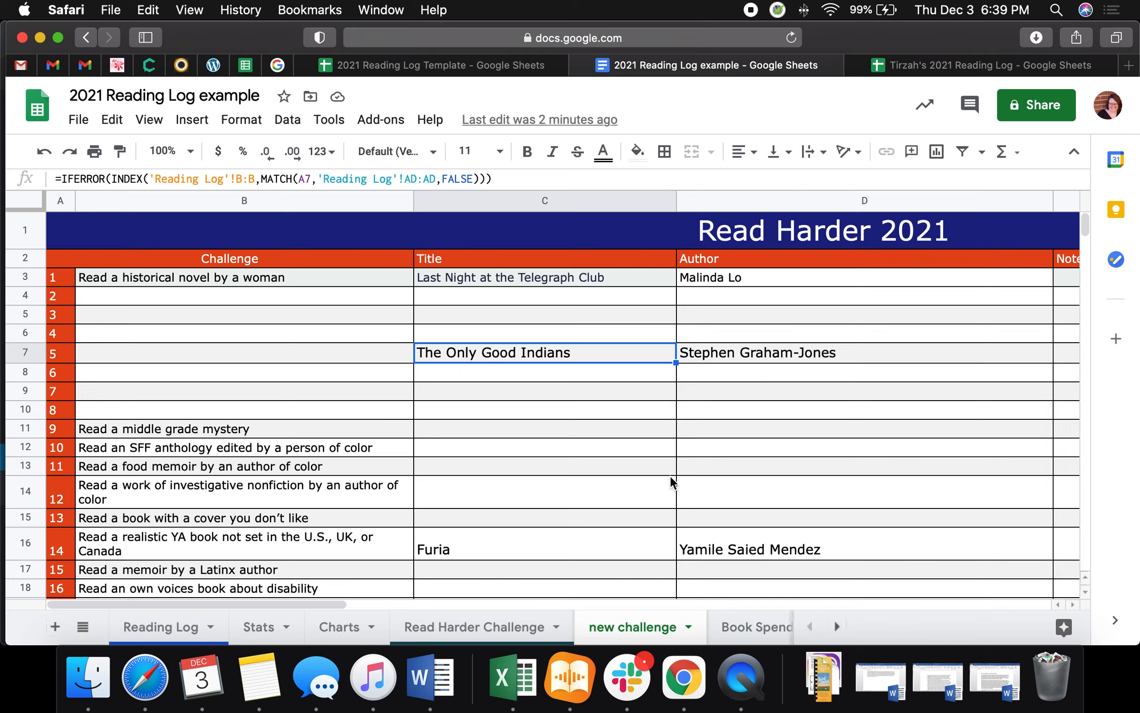
Go to the Reading Log sheet and look over its columns from New Challenge back to Author.
{"action": "left_click", "coordinate": [145, 627]}
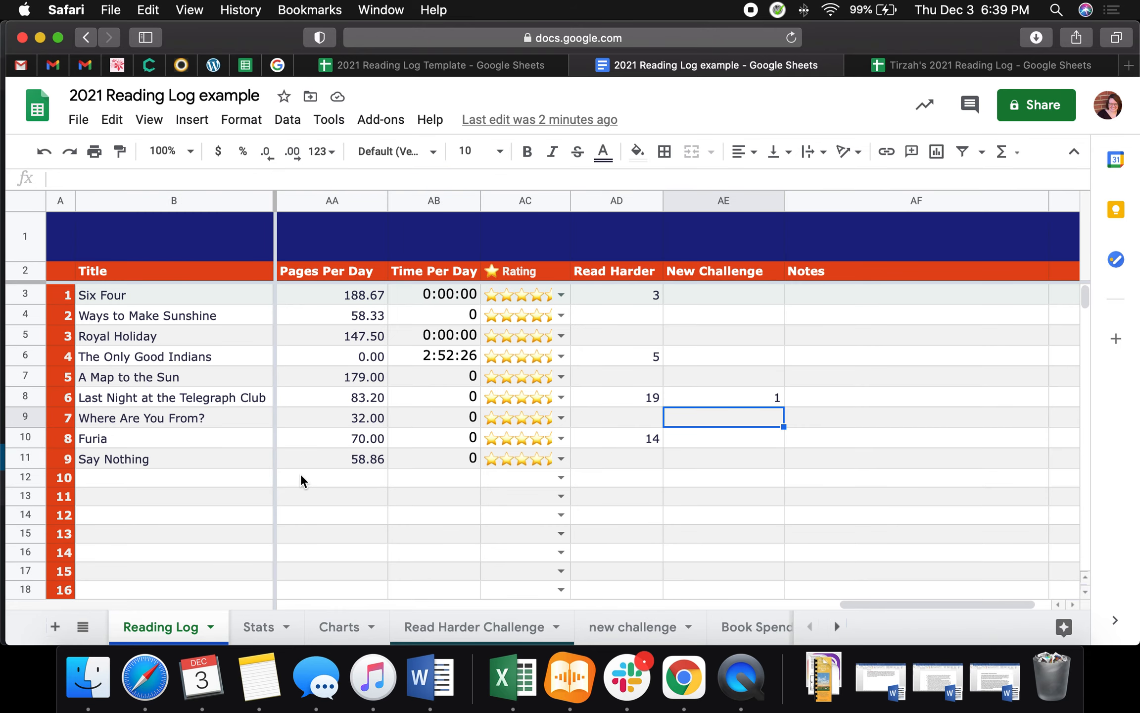
{"action": "scroll", "coordinate": [300, 475], "scroll_direction": "left", "scroll_amount": 15}
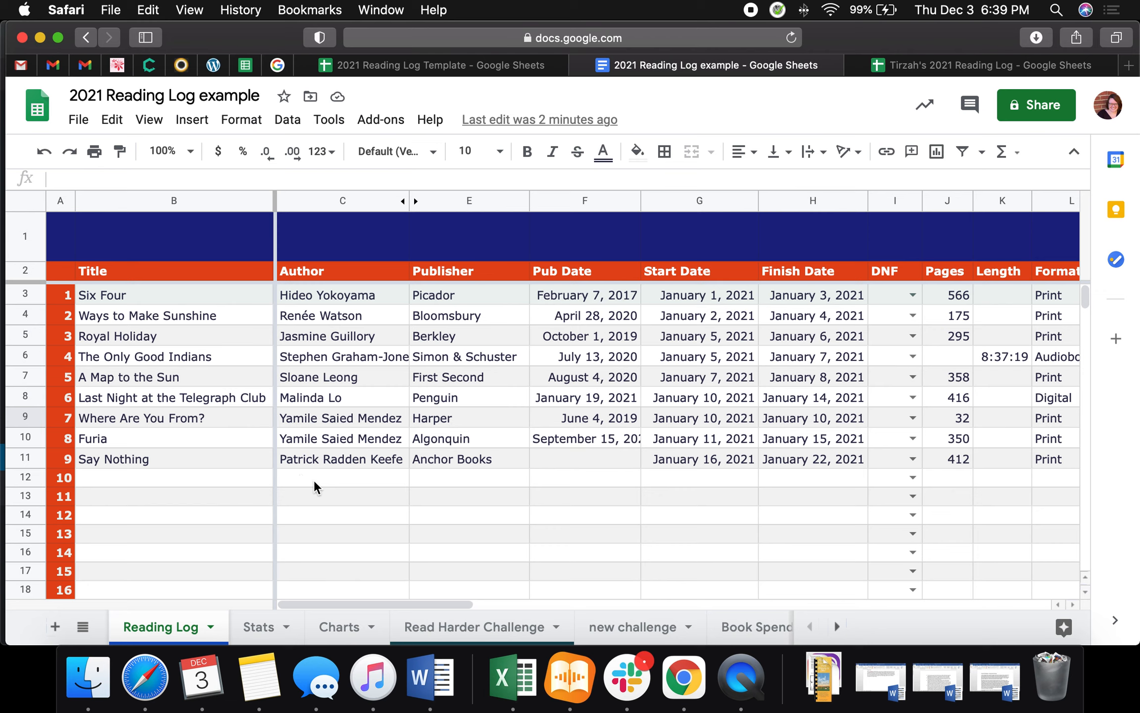
{"action": "left_click", "coordinate": [742, 678]}
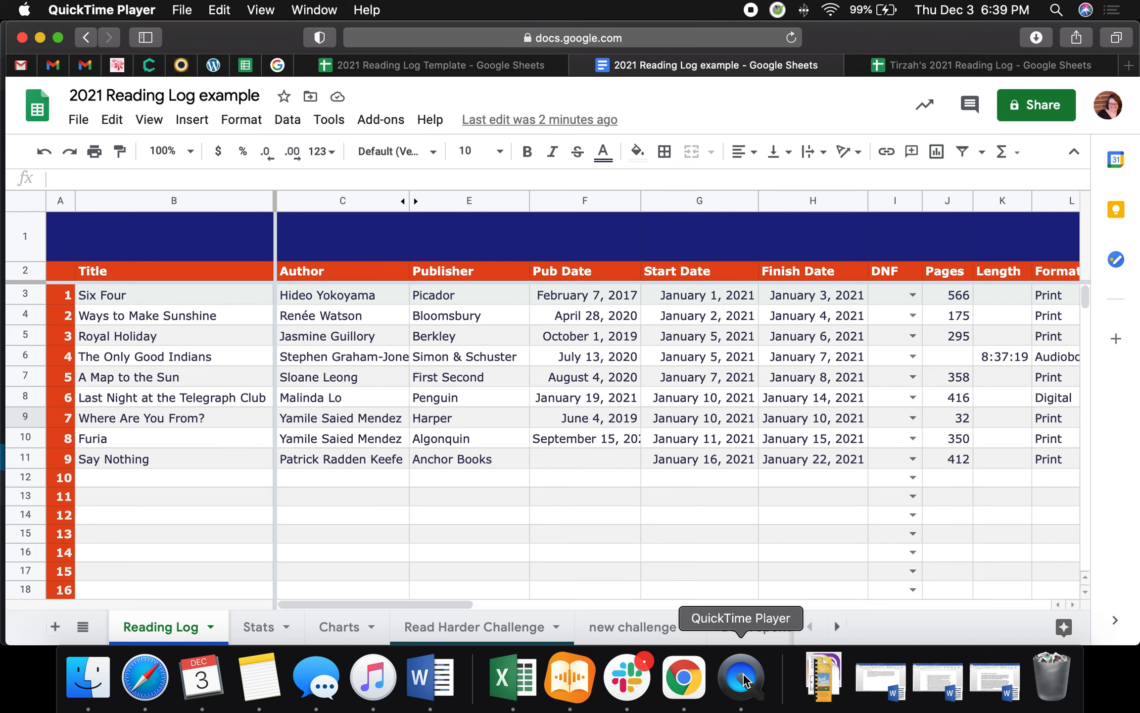
{"action": "right_click", "coordinate": [745, 680]}
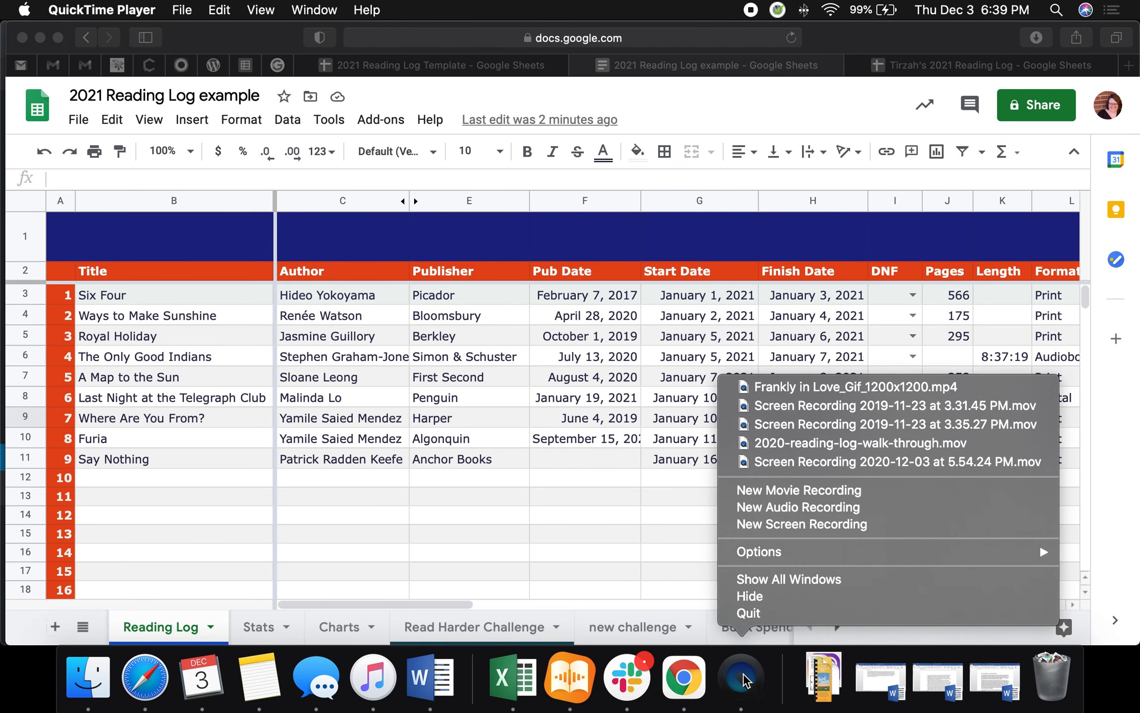
{"action": "mouse_move", "coordinate": [779, 554]}
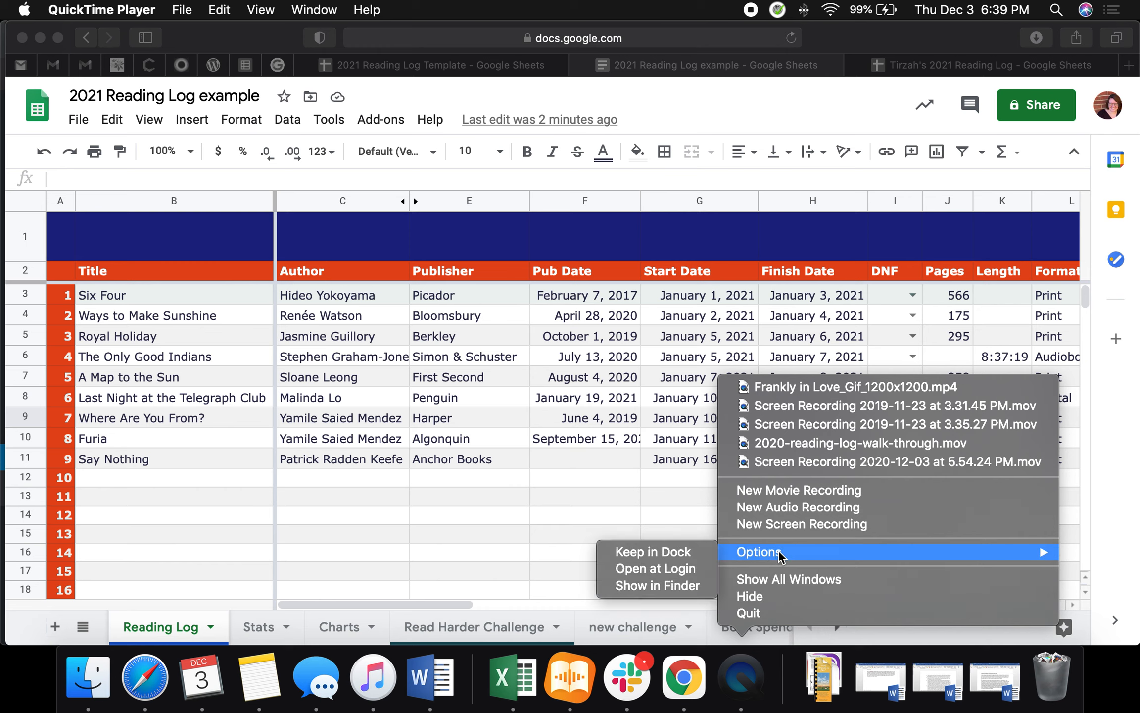